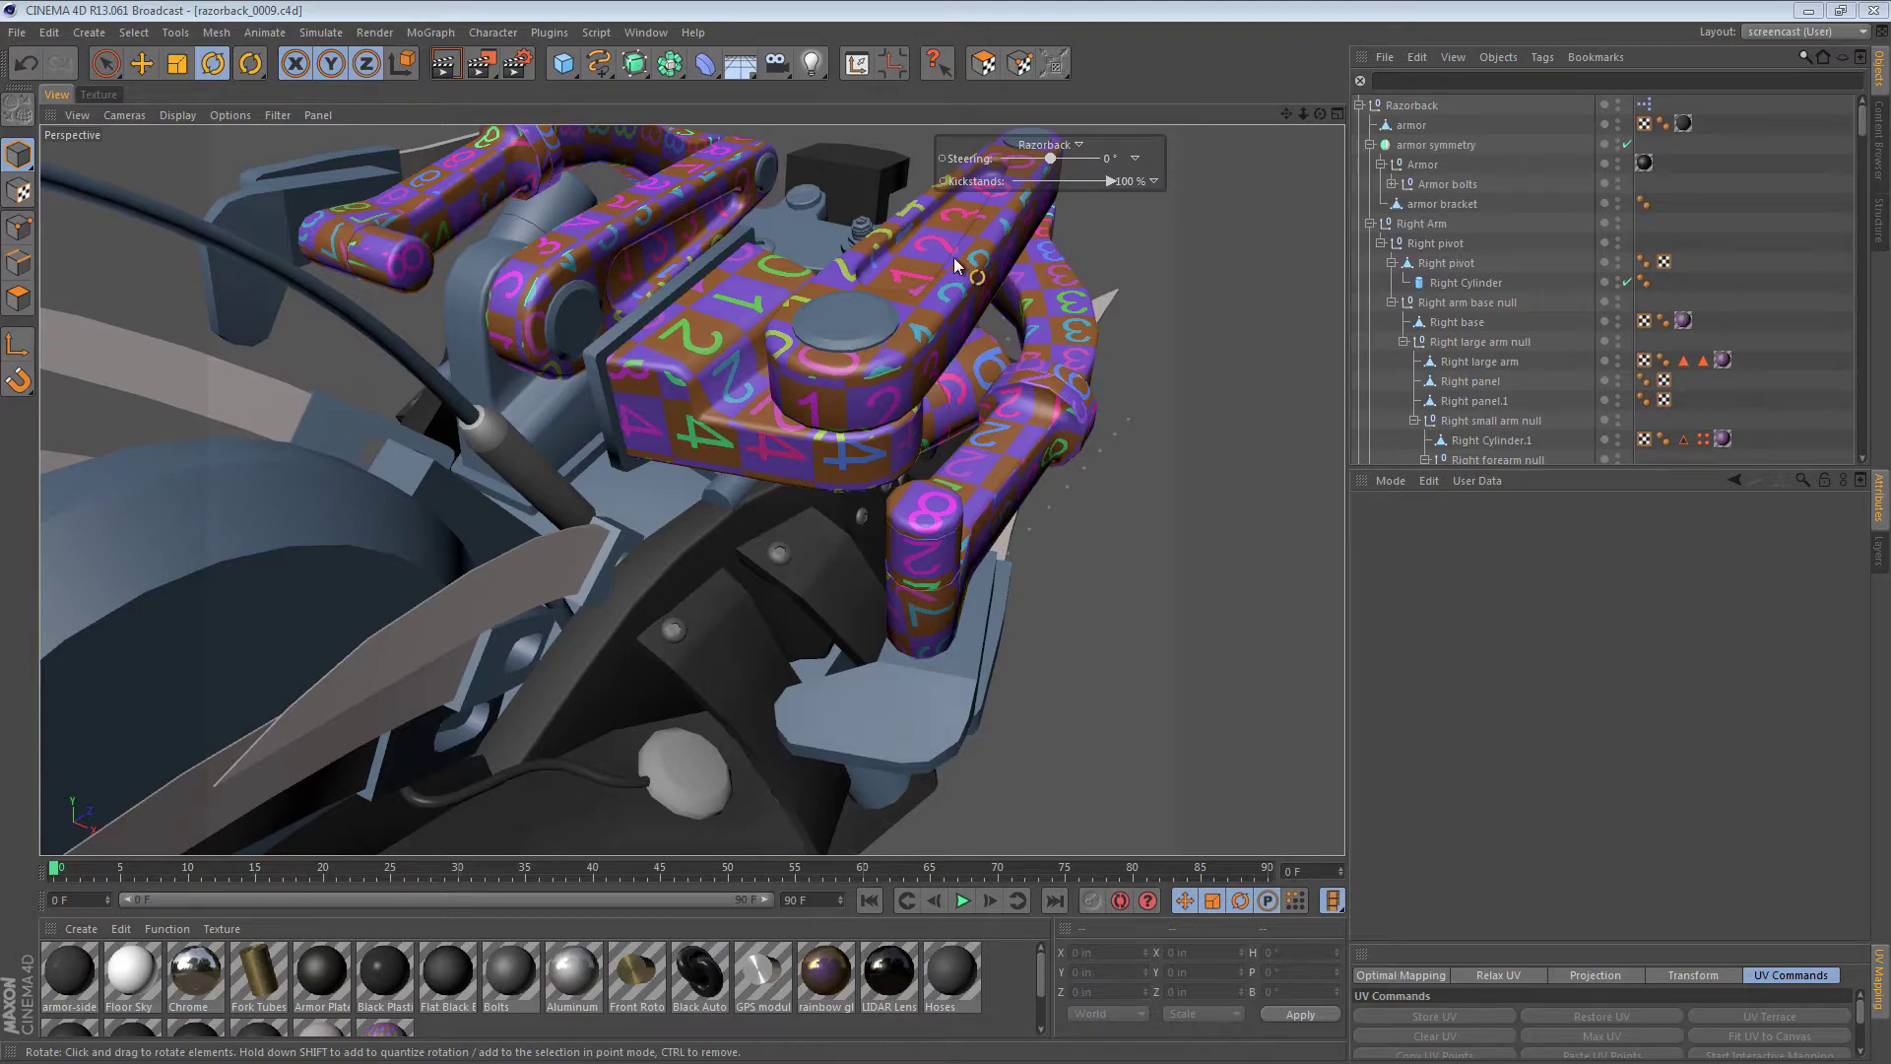
- Examine the numbered texture on the right arm and its unmapped pivot area from several angles
{"action": "left_click_drag", "start_coordinate": [955, 264], "coordinate": [832, 392]}
{"action": "left_click_drag", "start_coordinate": [912, 286], "coordinate": [440, 360], "text": "alt"}
{"action": "left_click_drag", "start_coordinate": [813, 358], "coordinate": [752, 476], "text": "alt"}
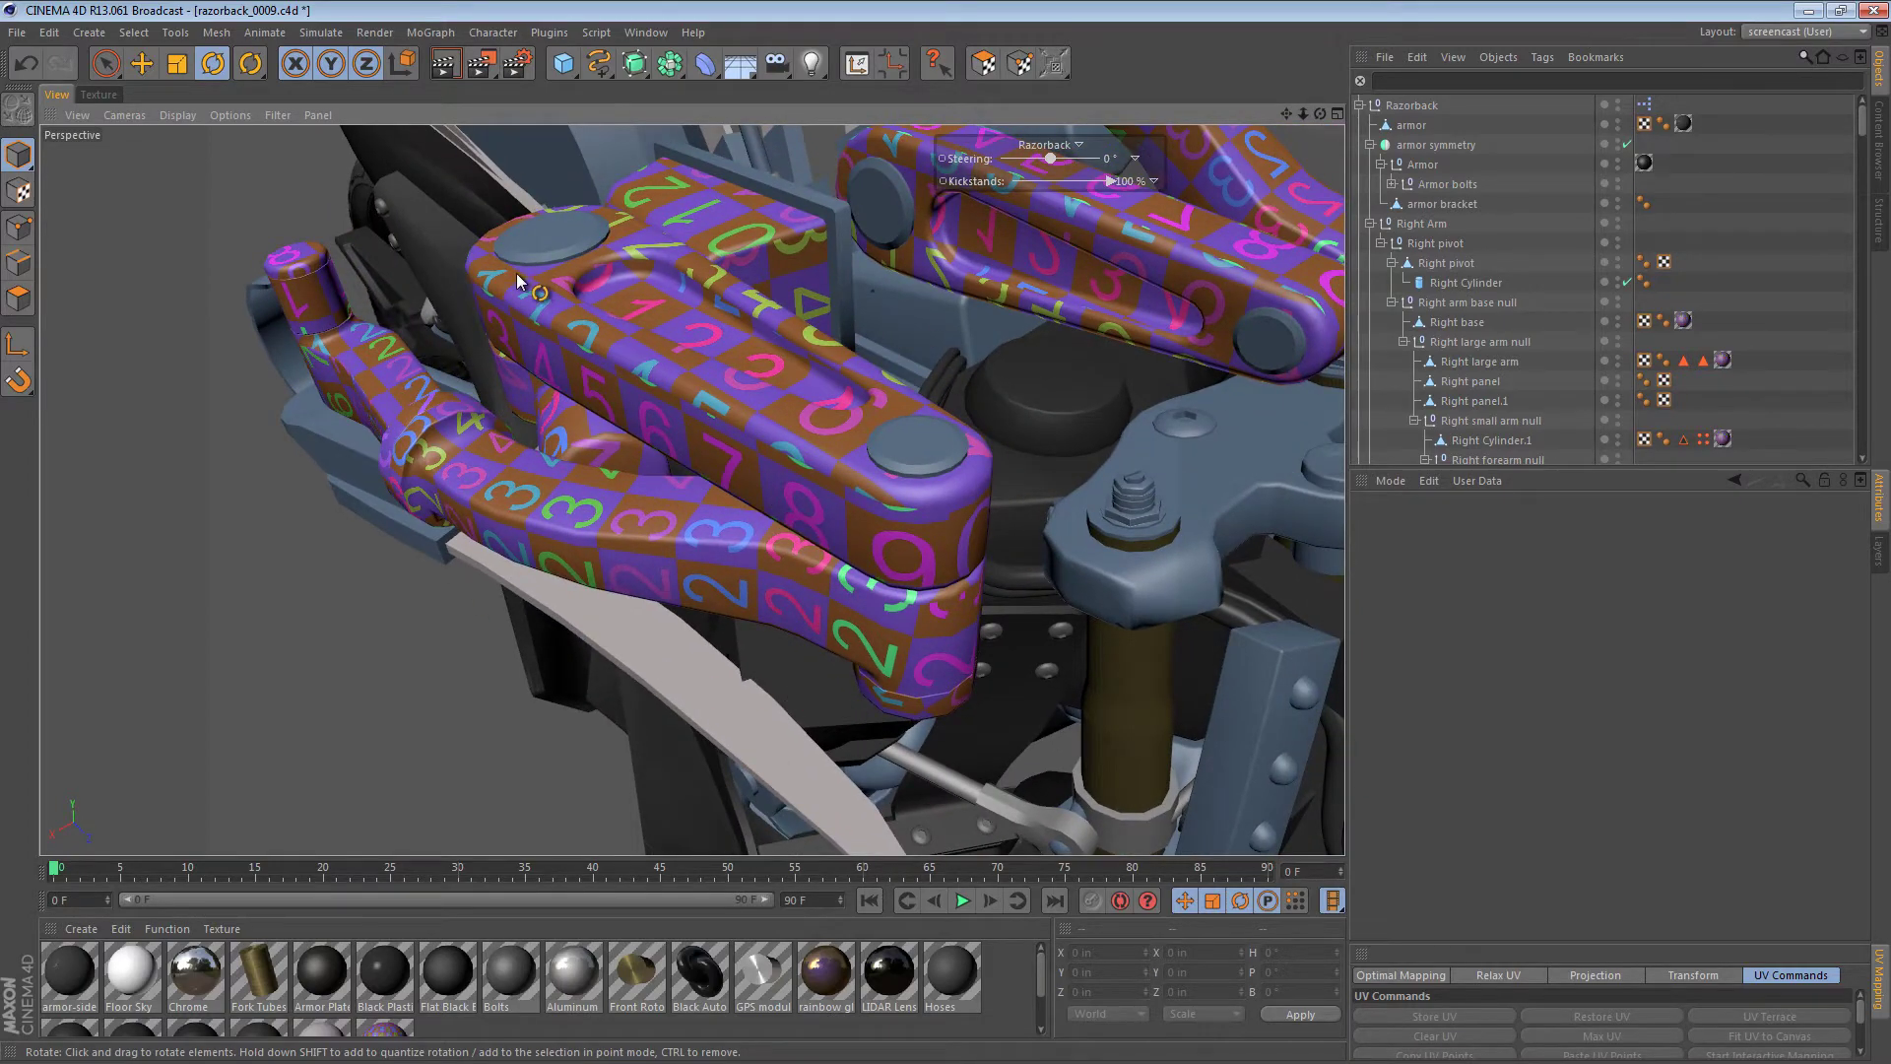
{"action": "left_click_drag", "start_coordinate": [615, 254], "coordinate": [847, 199], "text": "alt"}
{"action": "left_click_drag", "start_coordinate": [683, 430], "coordinate": [538, 221], "text": "alt"}
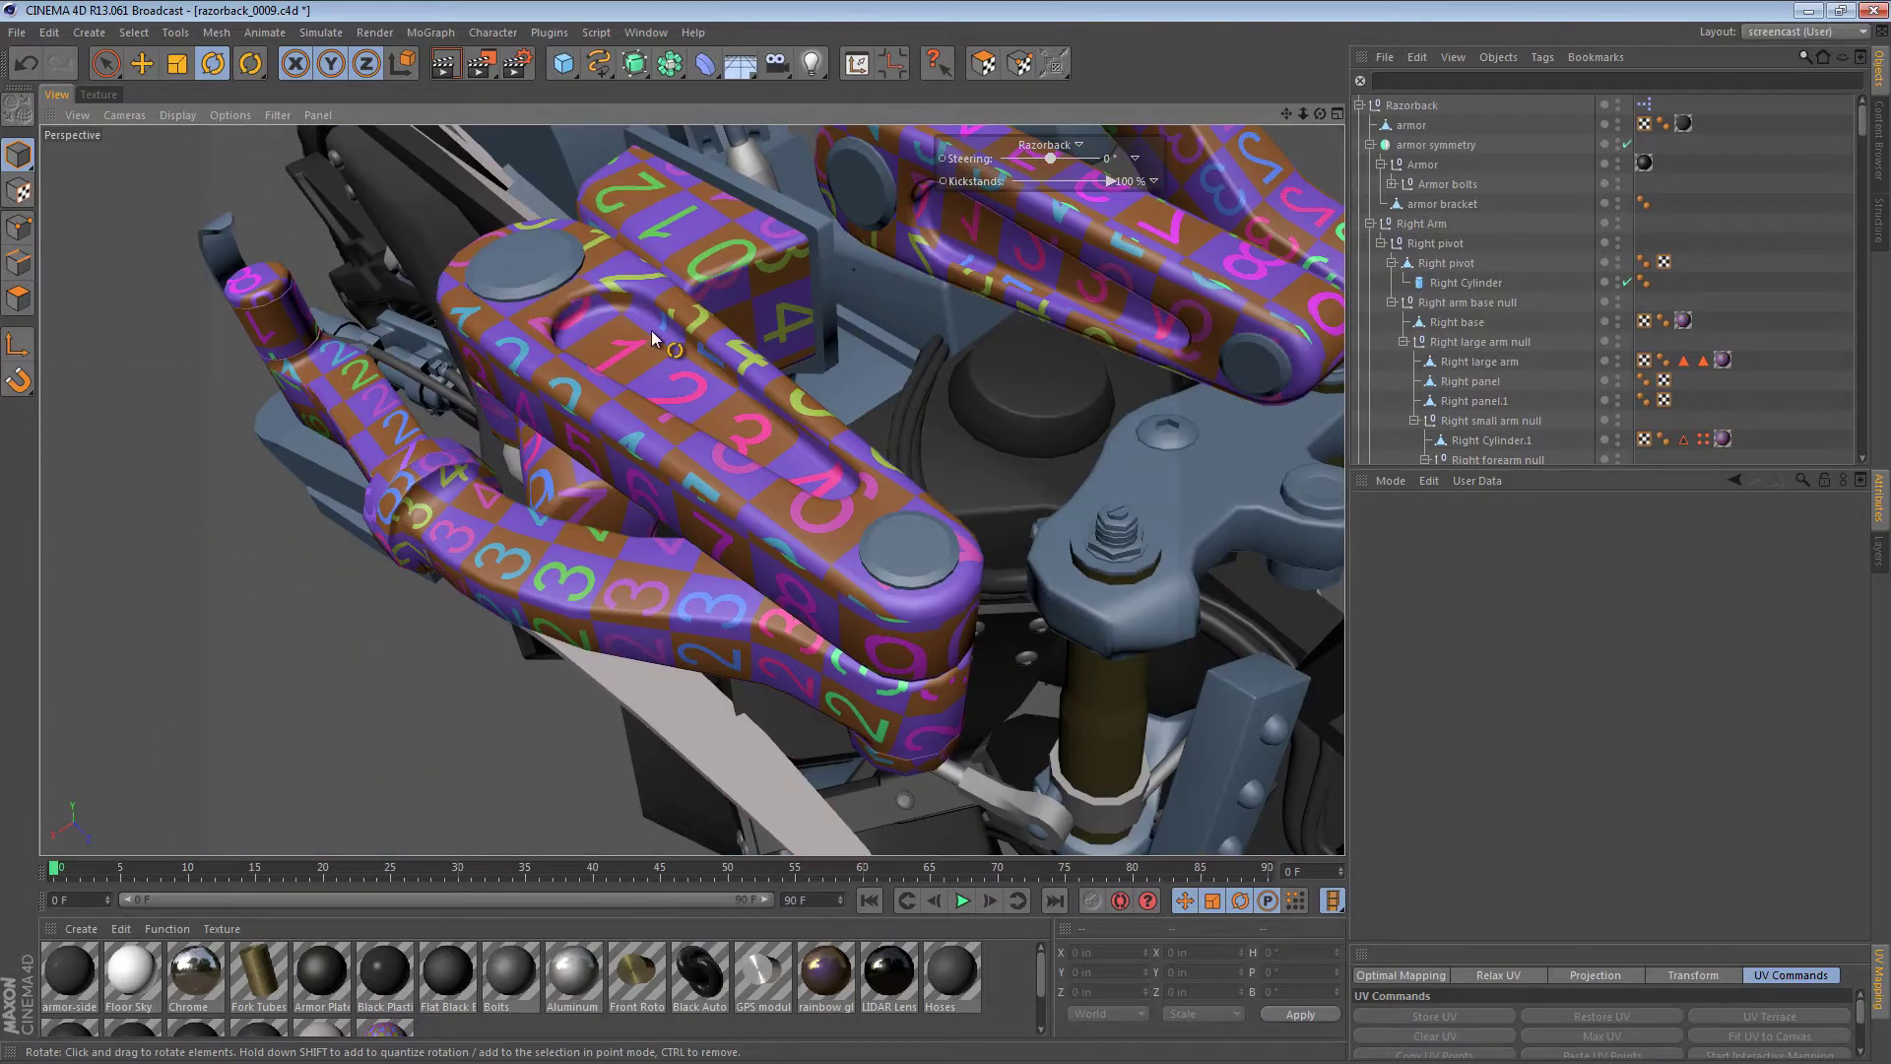
{"action": "left_click_drag", "start_coordinate": [652, 329], "coordinate": [741, 355], "text": "alt"}
{"action": "right_click_drag", "start_coordinate": [778, 367], "coordinate": [971, 378], "text": "alt"}
- Make the Right Cylinder editable and merge it with its parent Right pivot using Connect Objects + Delete
{"action": "left_click", "coordinate": [684, 538]}
{"action": "key", "text": "e"}
{"action": "left_click_drag", "start_coordinate": [694, 502], "coordinate": [738, 369], "text": "alt"}
{"action": "left_click", "coordinate": [905, 384]}
{"action": "left_click_drag", "start_coordinate": [1037, 376], "coordinate": [975, 485], "text": "alt"}
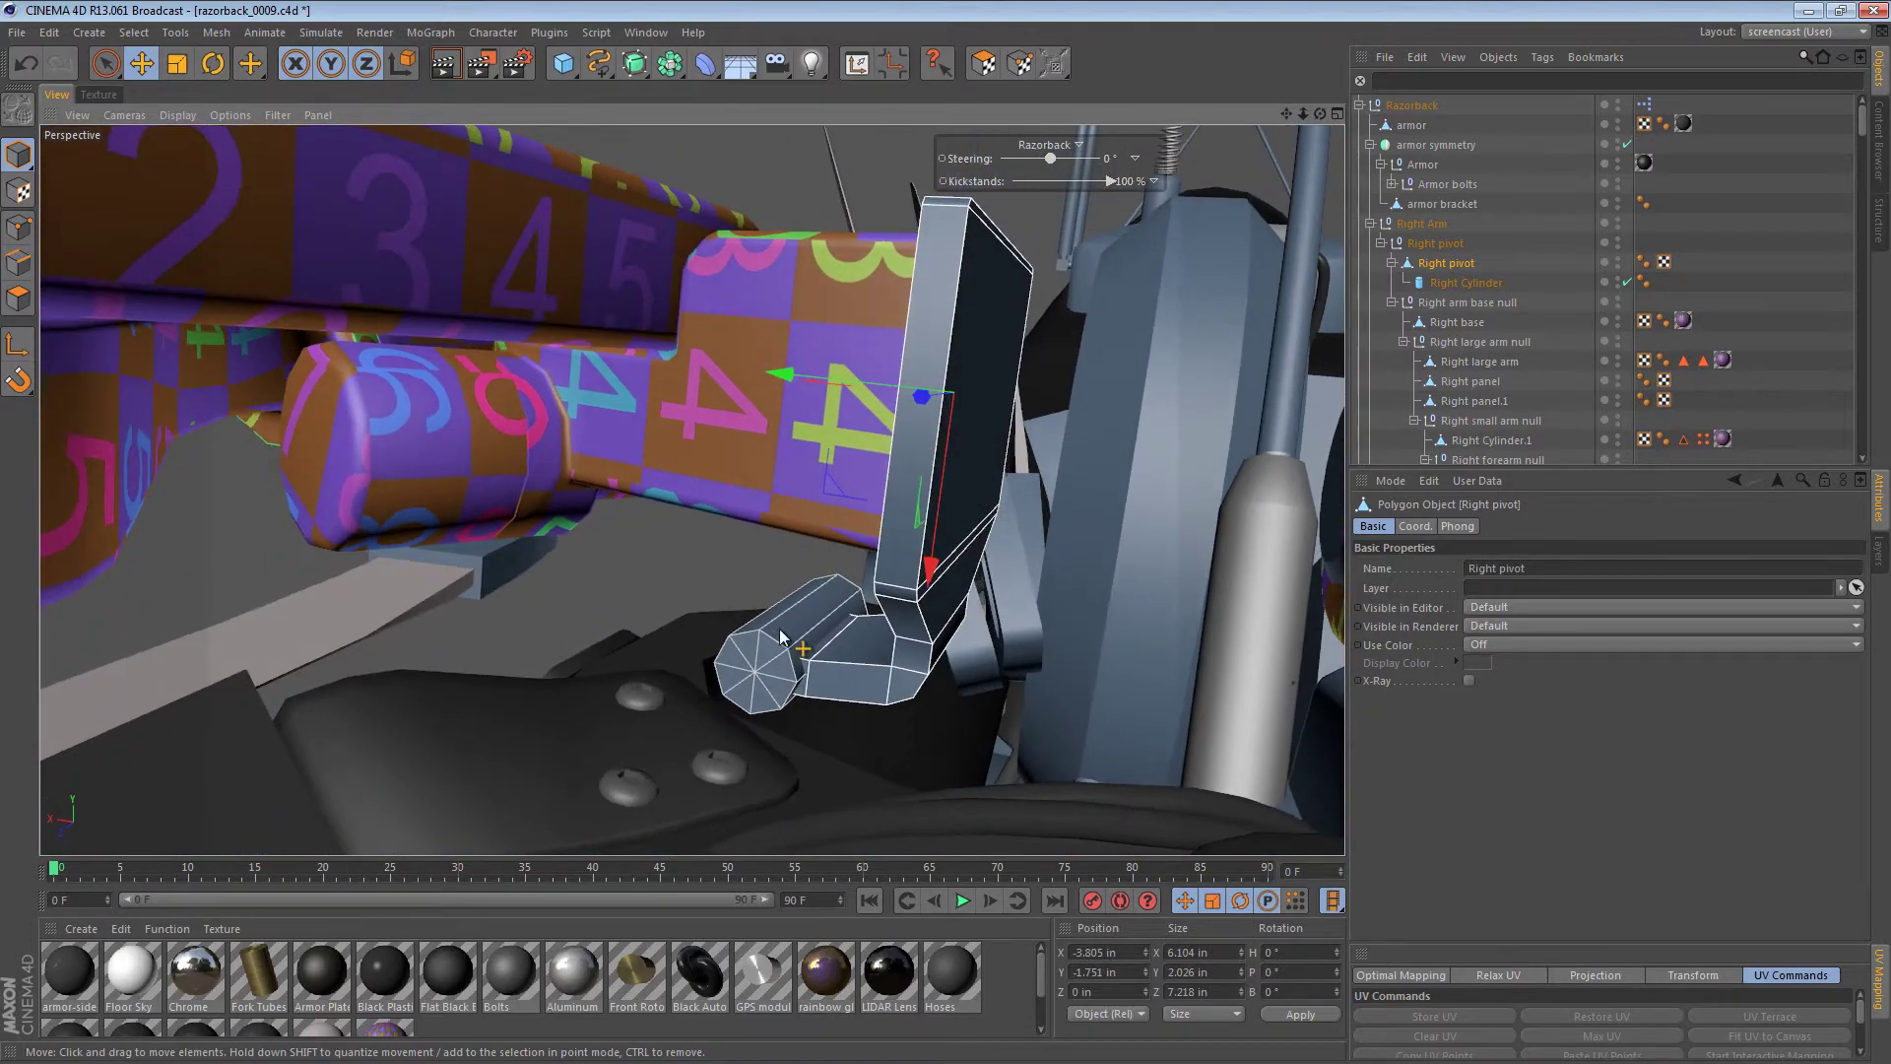
{"action": "left_click", "coordinate": [1458, 282], "text": "shift"}
{"action": "left_click", "coordinate": [1456, 269]}
{"action": "left_click", "coordinate": [1454, 284], "text": "shift"}
{"action": "key", "text": "c"}
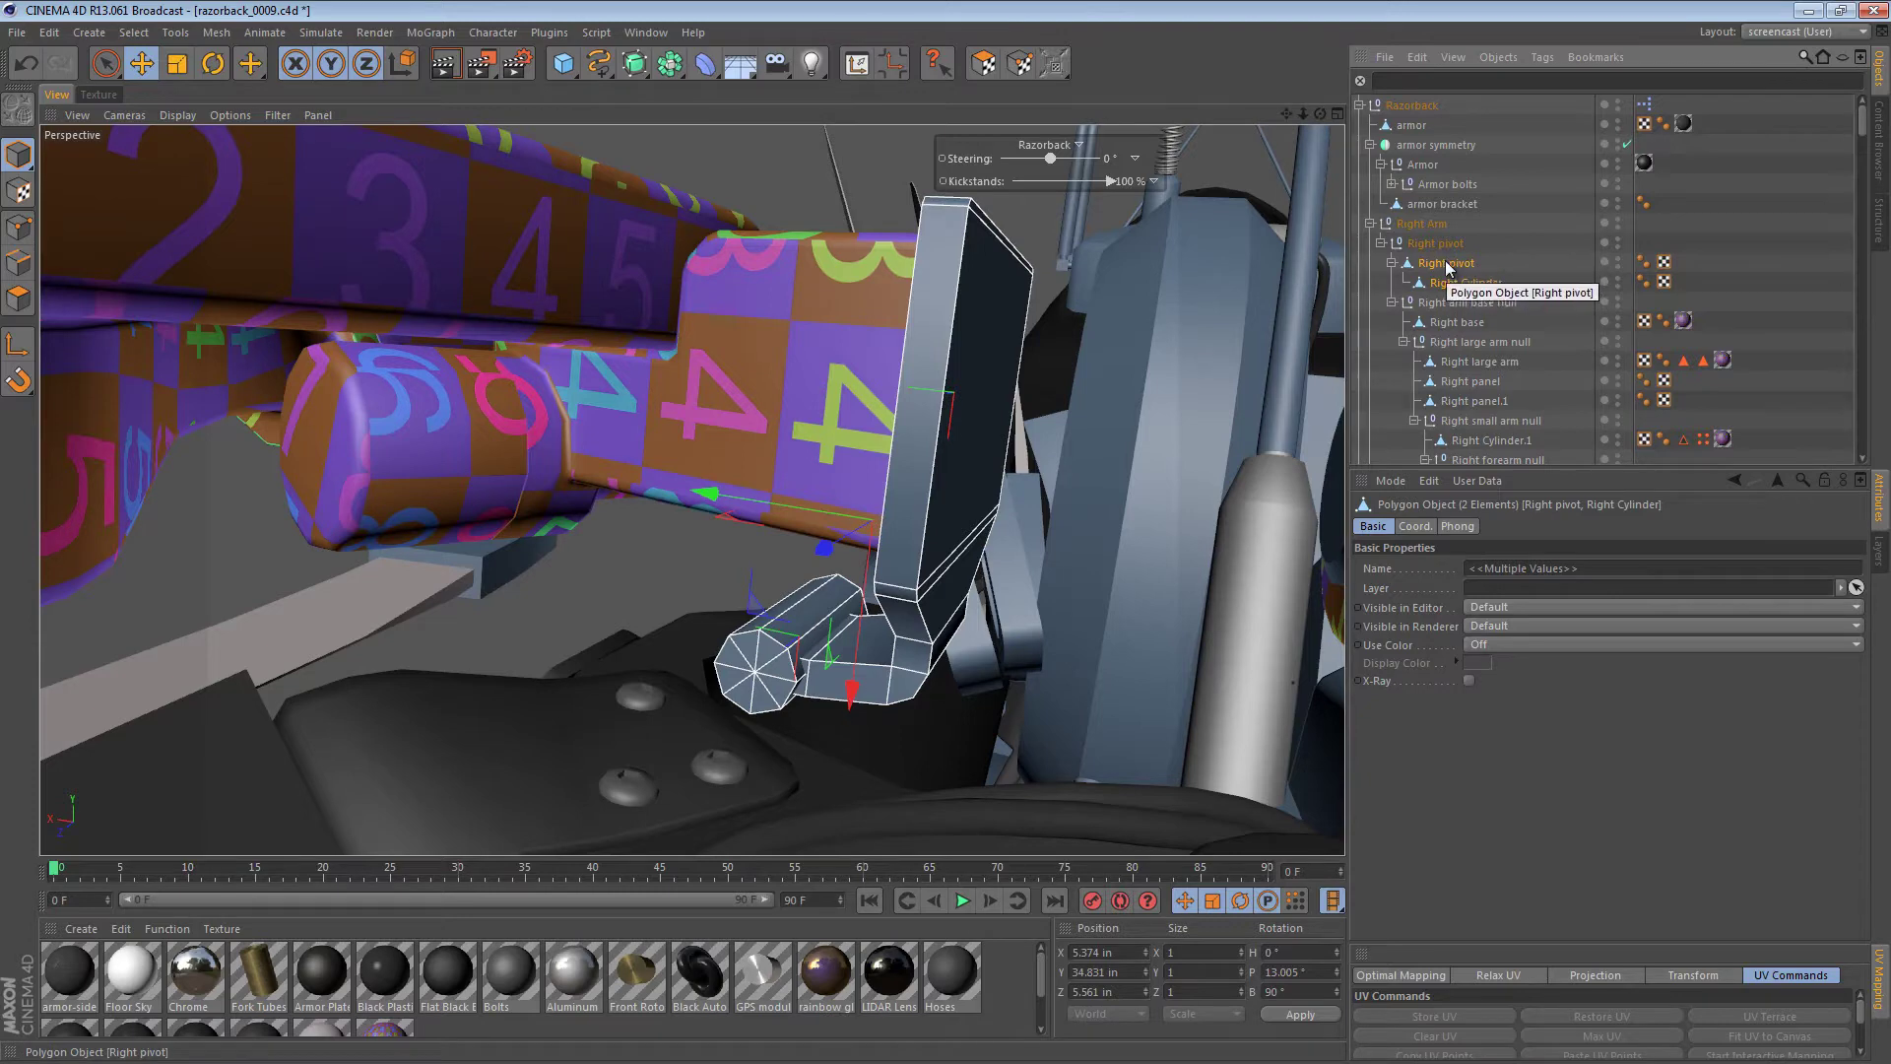
{"action": "right_click", "coordinate": [1446, 266]}
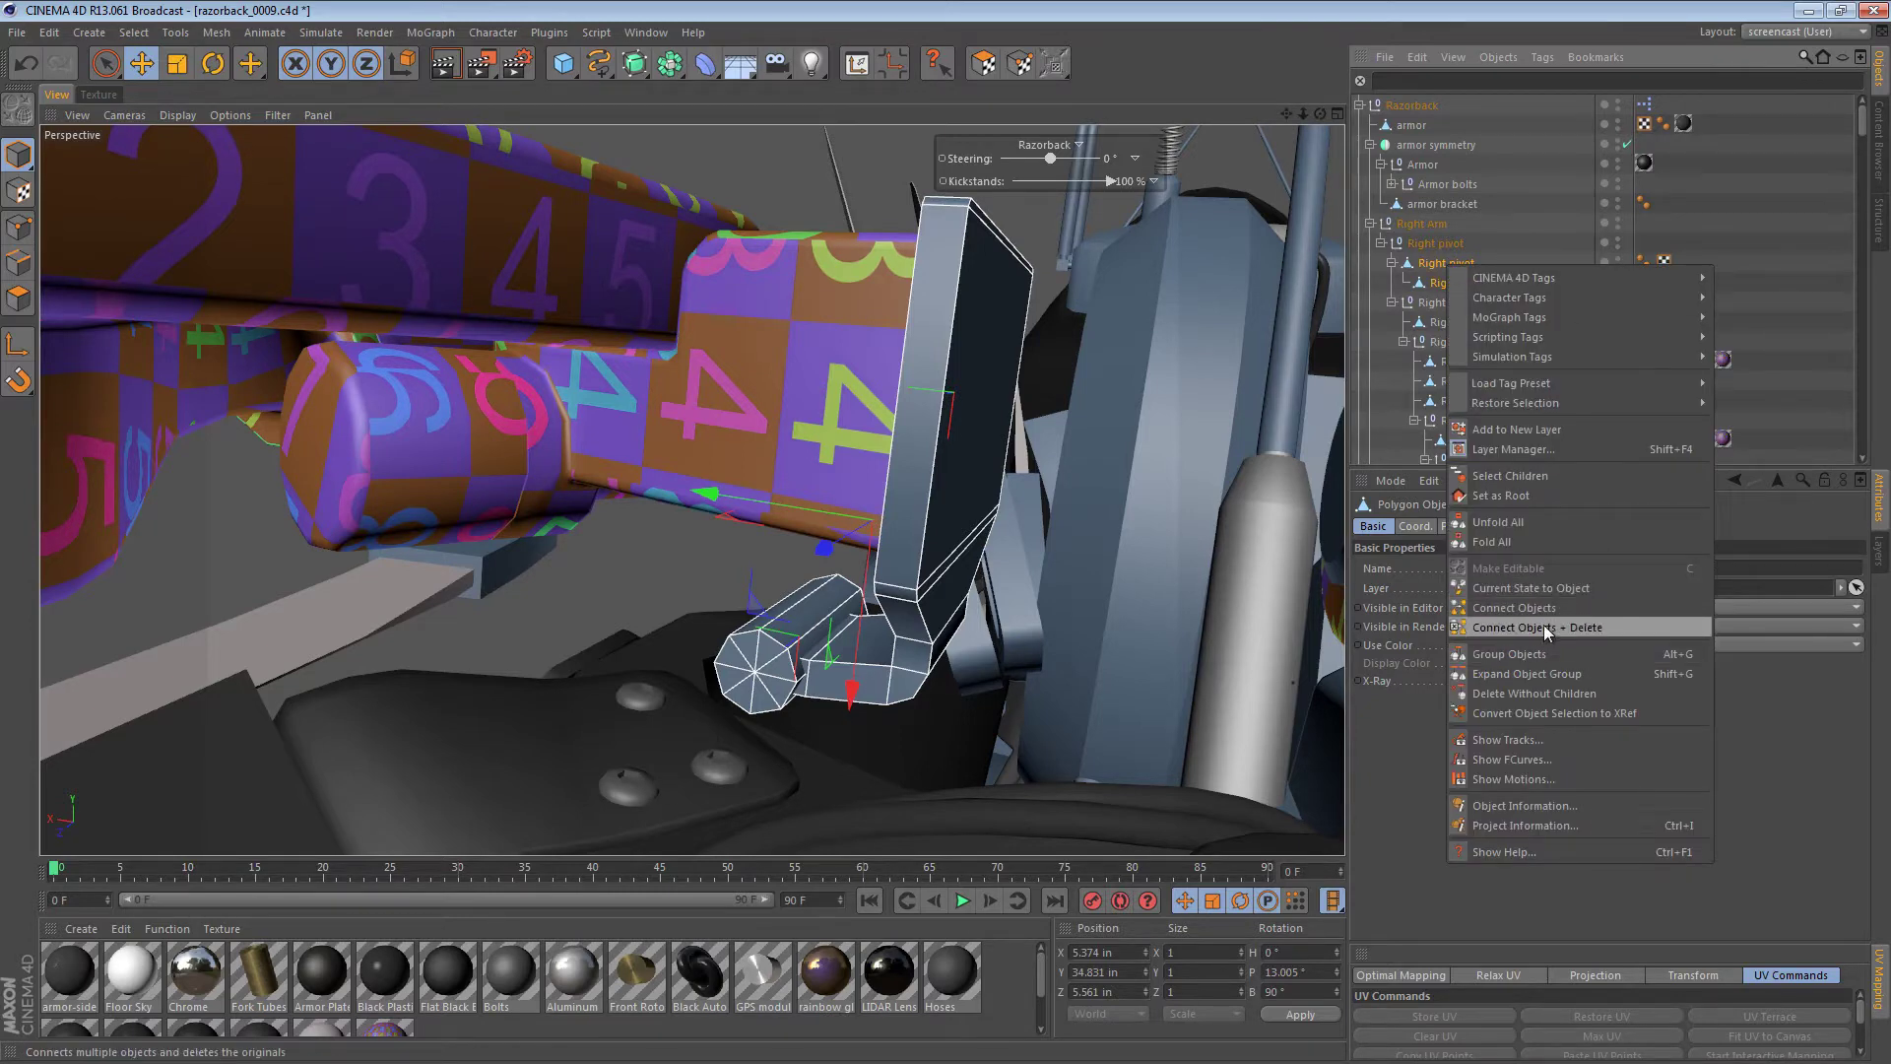
{"action": "left_click", "coordinate": [1612, 626]}
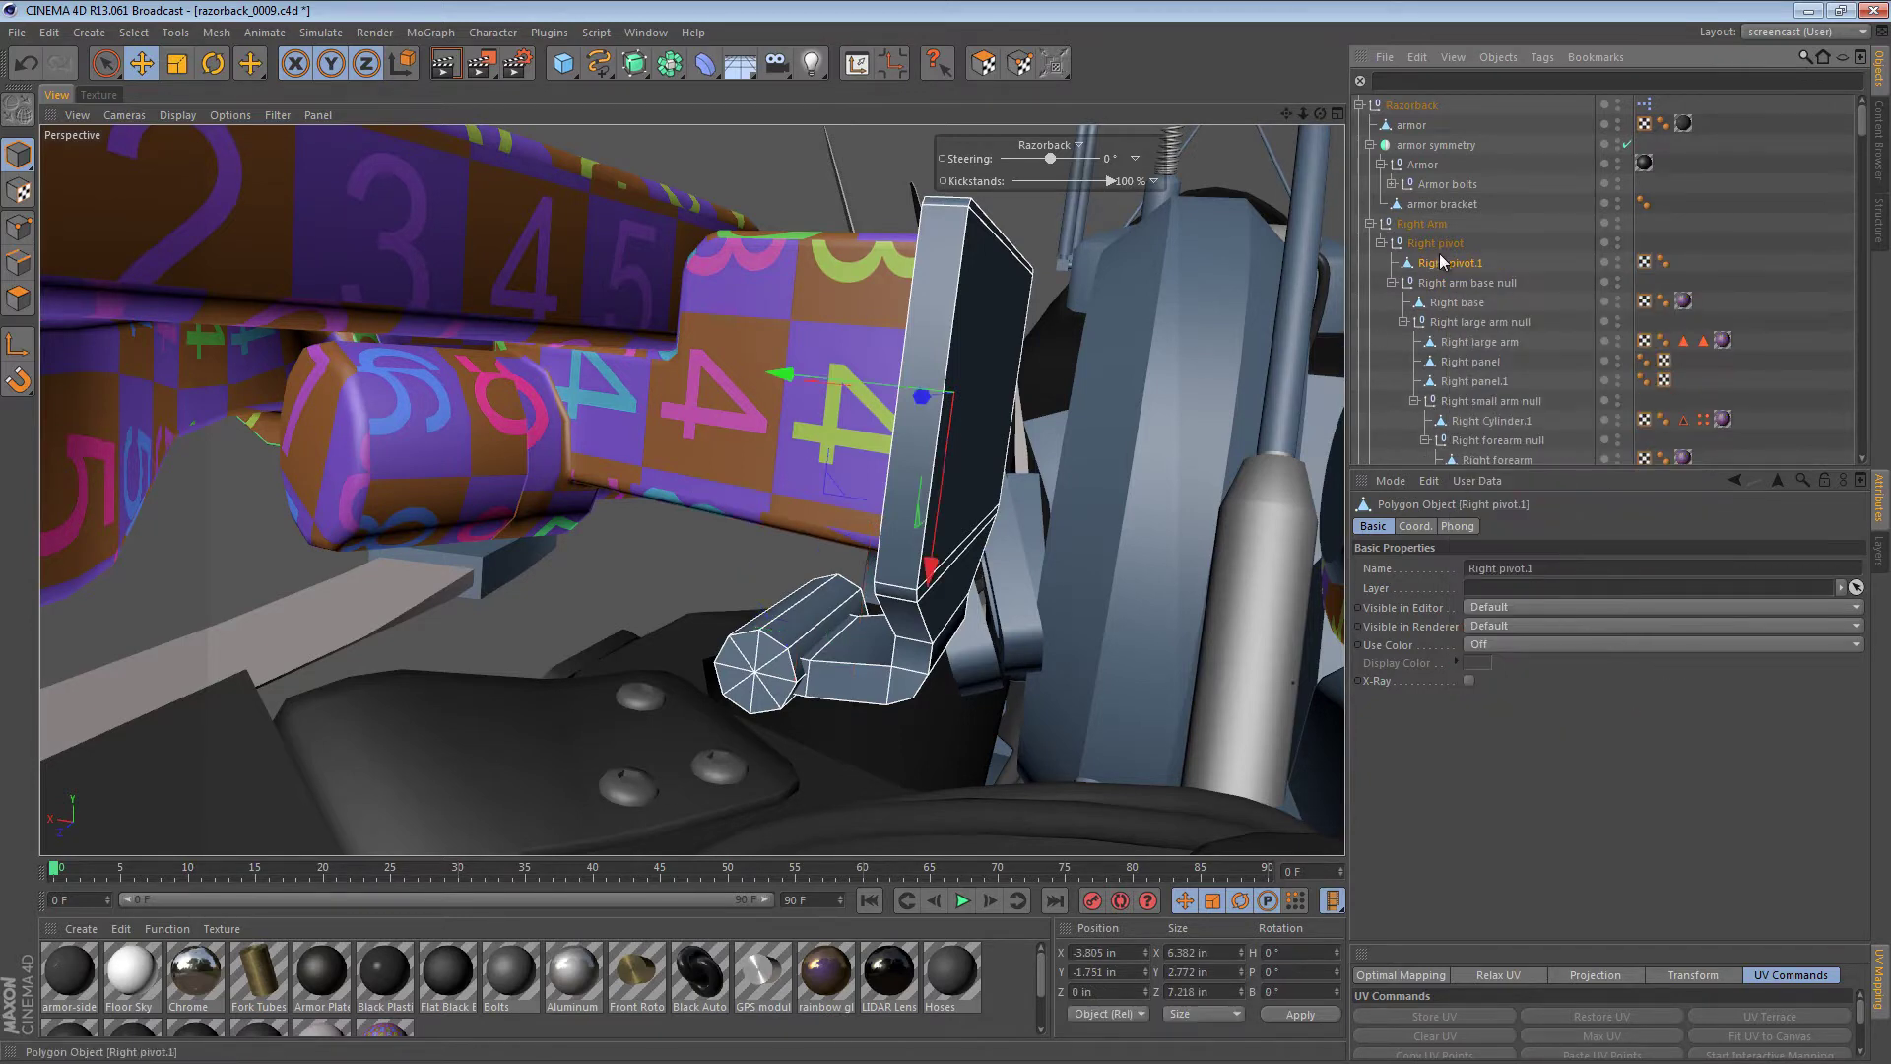
- Show the merged pivot in wireframe and inspect its polygons where the bracket meets the cylinder
{"action": "left_click_drag", "start_coordinate": [906, 476], "coordinate": [906, 592], "text": "alt"}
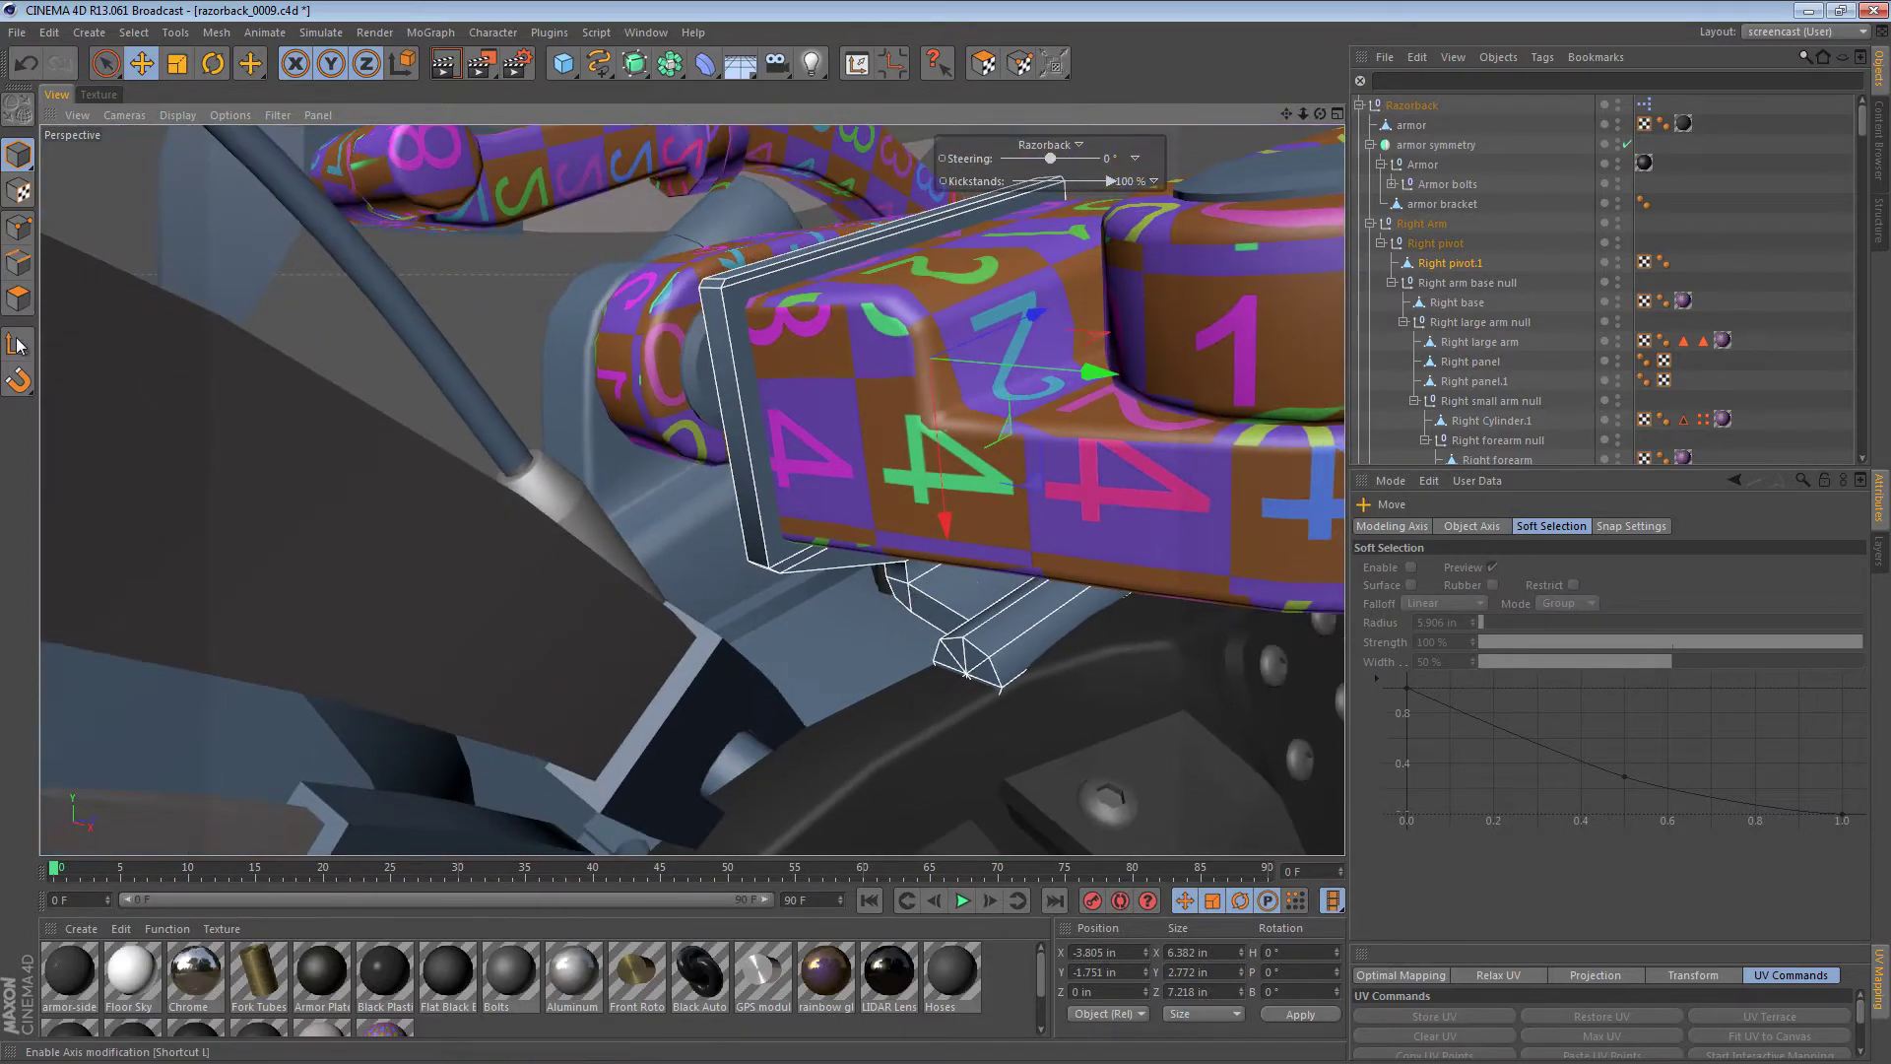
{"action": "left_click", "coordinate": [18, 299]}
{"action": "key", "text": "n"}
{"action": "key", "text": "g"}
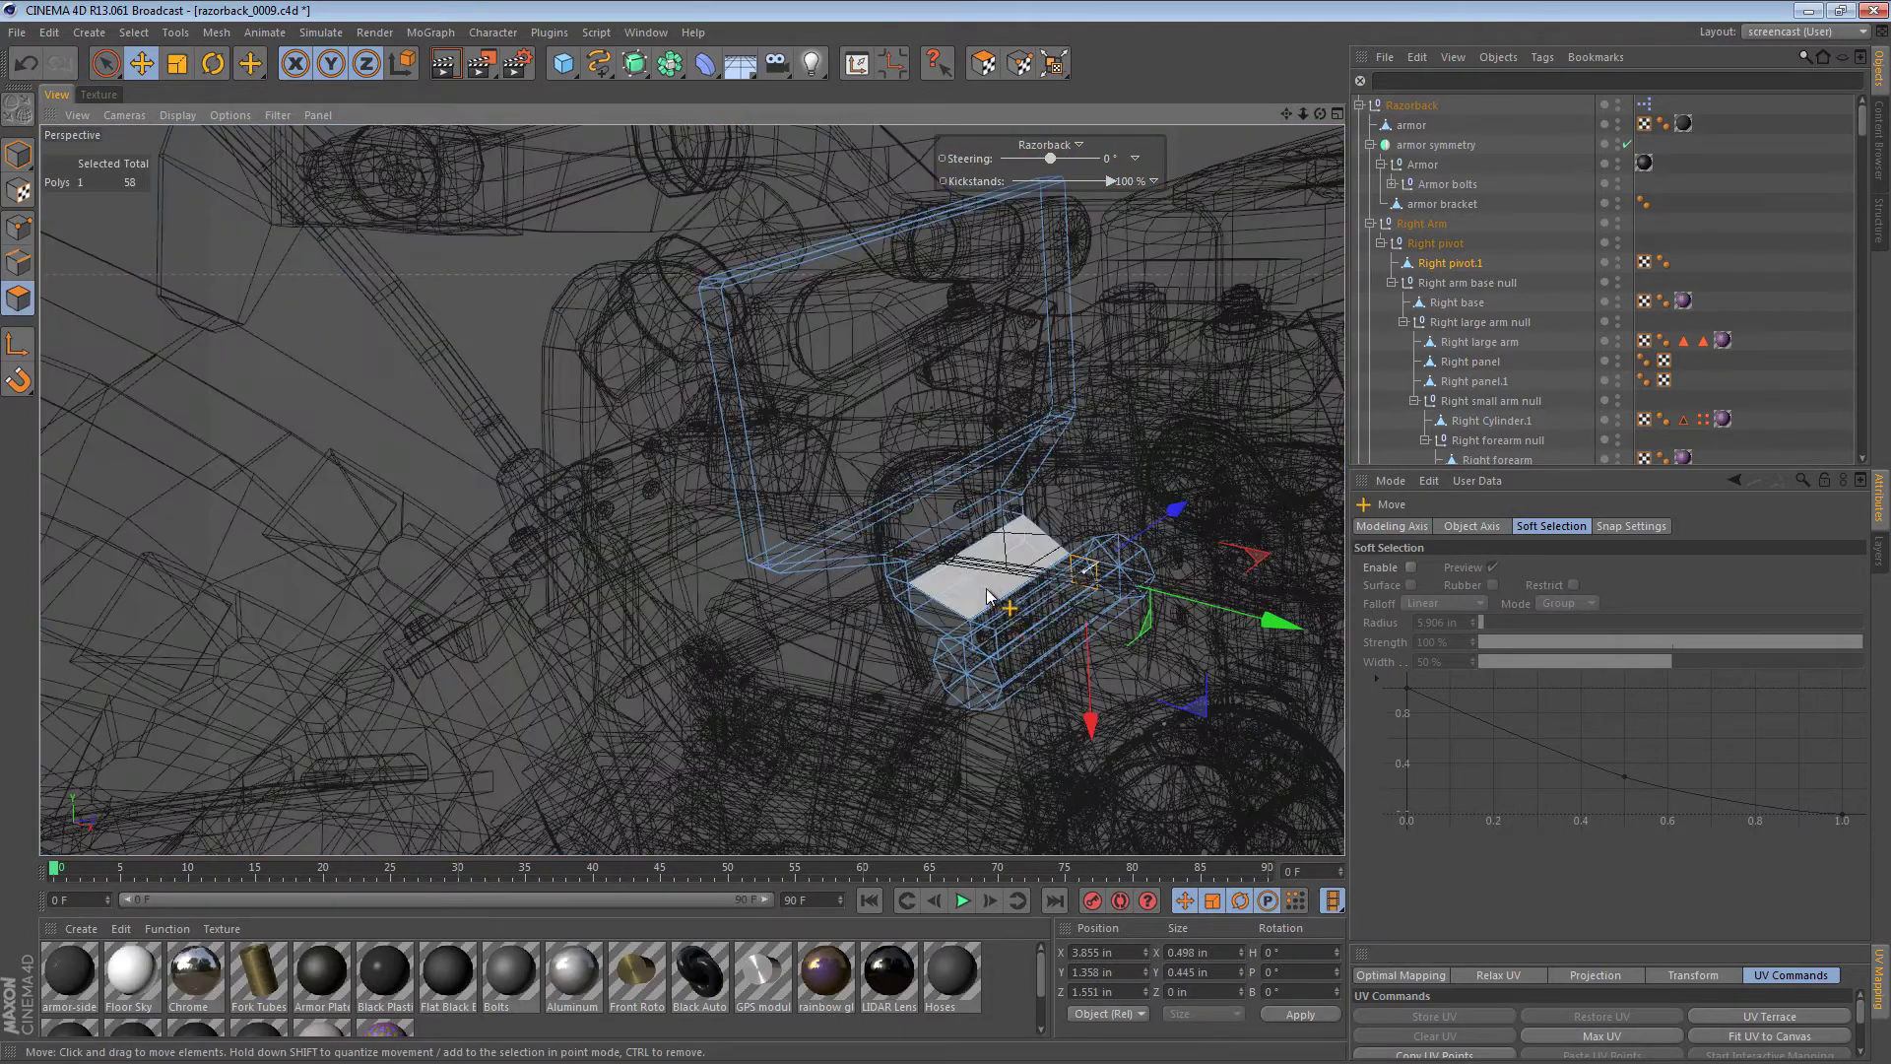
{"action": "mouse_move", "coordinate": [1007, 650]}
{"action": "left_mouse_down", "text": "alt"}
{"action": "mouse_move", "coordinate": [1155, 642]}
{"action": "mouse_move", "coordinate": [1055, 646]}
{"action": "mouse_move", "coordinate": [1004, 589]}
{"action": "mouse_move", "coordinate": [1050, 587]}
{"action": "left_mouse_up", "text": "alt"}
- Delete the single hidden polygon at the joint between the pivot bracket and the cylinder, using Rectangle Selection
{"action": "left_click", "coordinate": [1101, 505]}
{"action": "left_click_drag", "start_coordinate": [1094, 492], "coordinate": [1056, 512], "text": "alt"}
{"action": "left_click_drag", "start_coordinate": [915, 520], "coordinate": [1077, 413], "text": "alt"}
{"action": "left_click", "coordinate": [105, 67]}
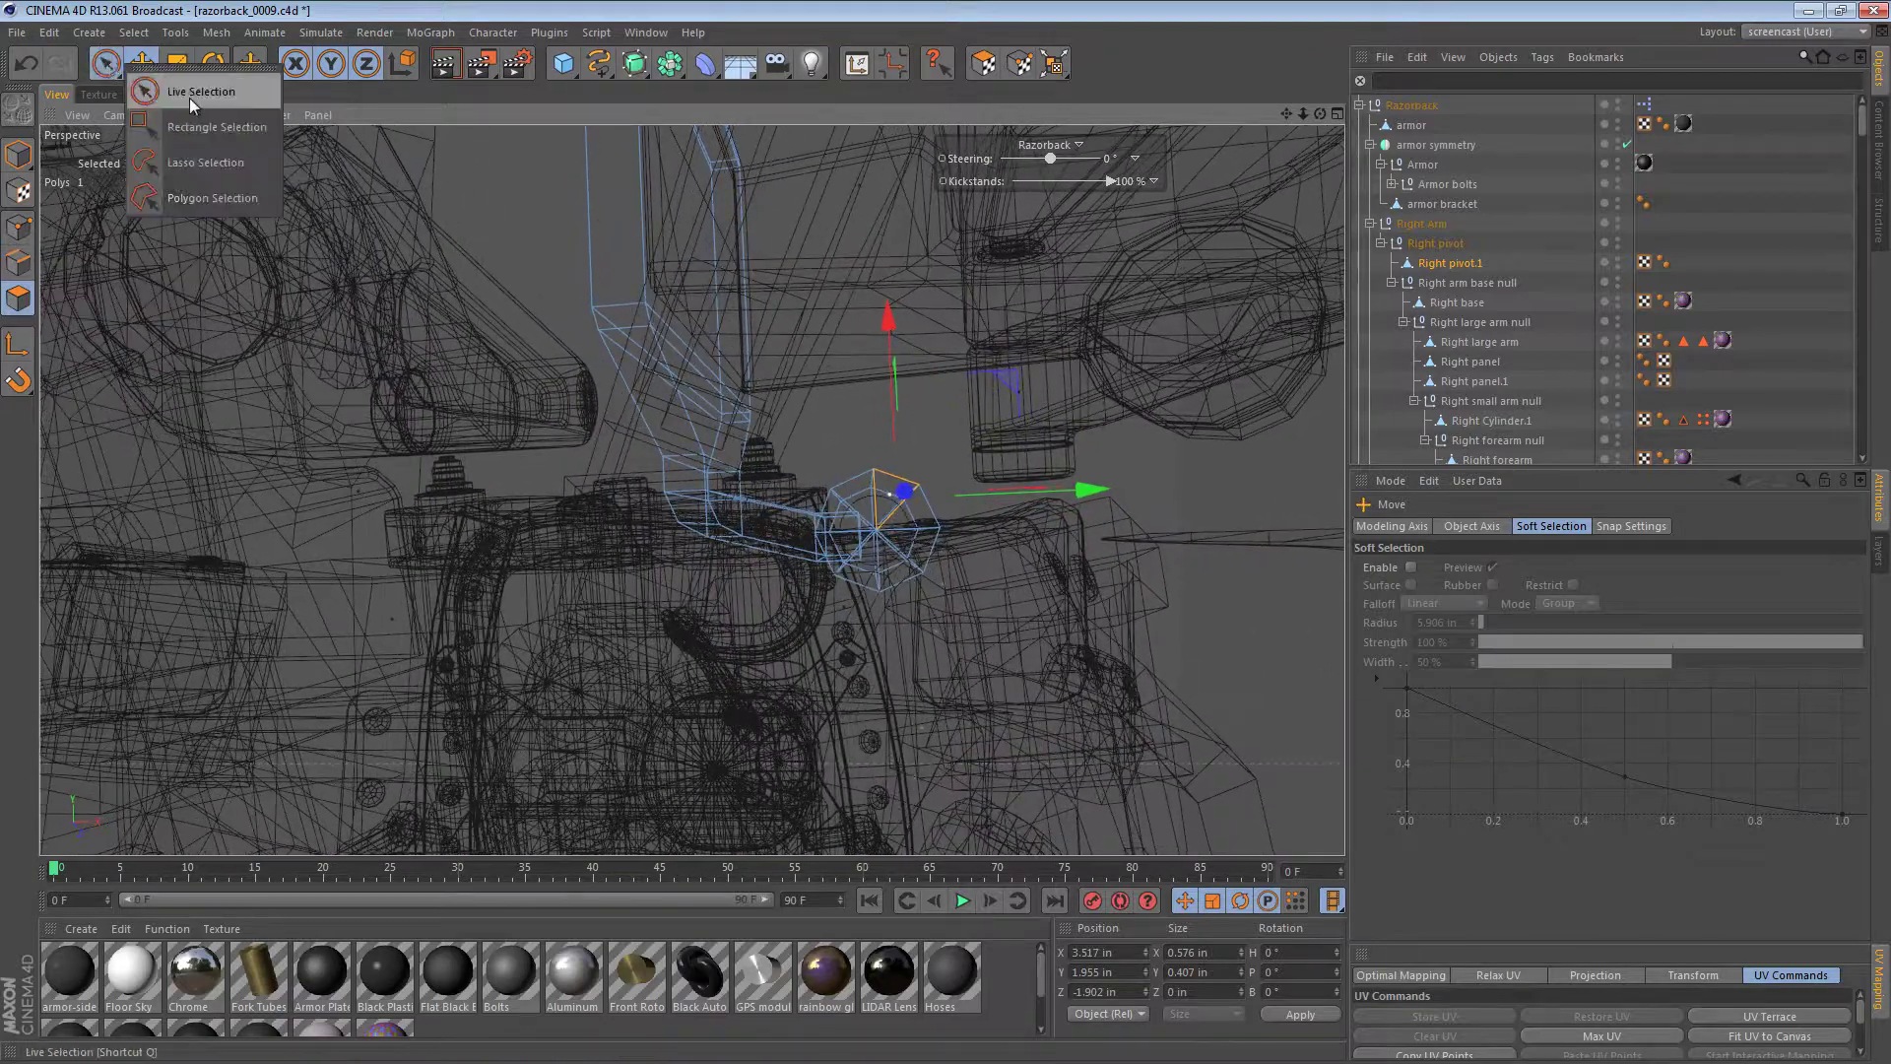
{"action": "left_click", "coordinate": [204, 131]}
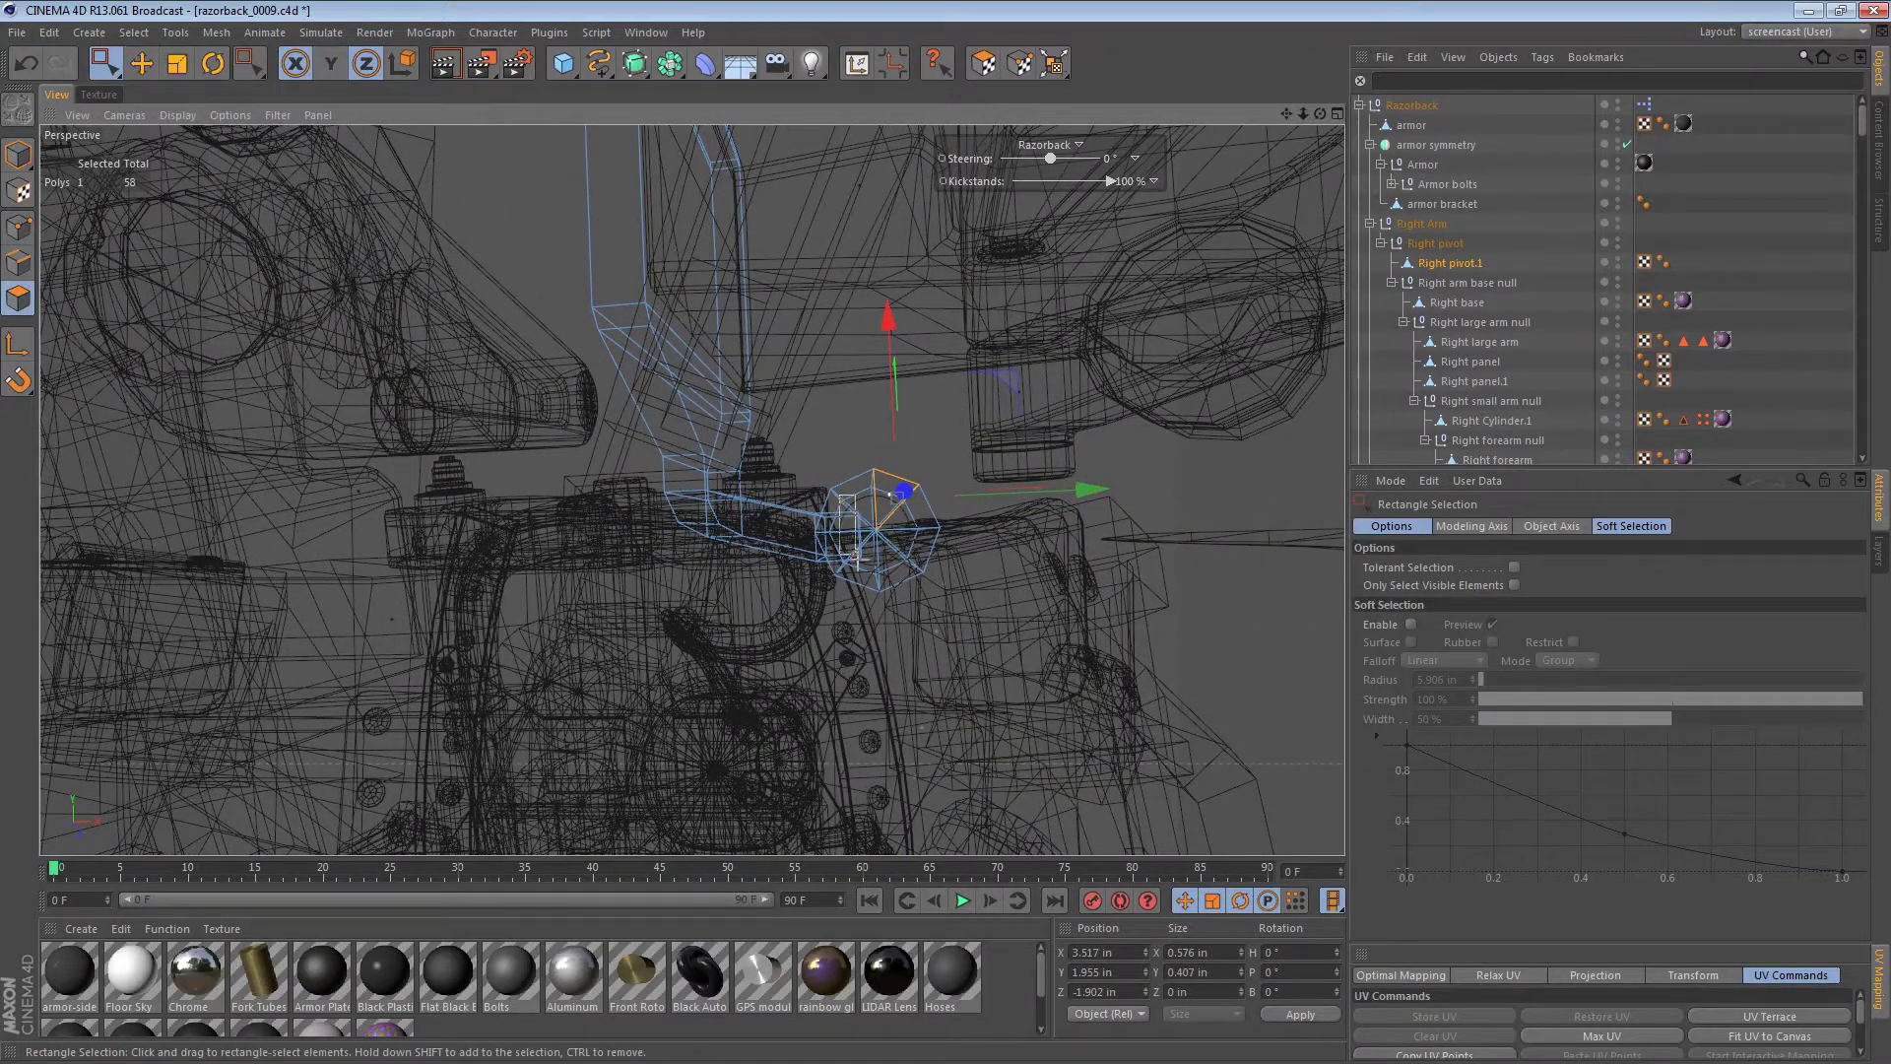
{"action": "left_click_drag", "start_coordinate": [855, 564], "coordinate": [699, 660], "text": "alt"}
{"action": "left_click", "coordinate": [700, 660]}
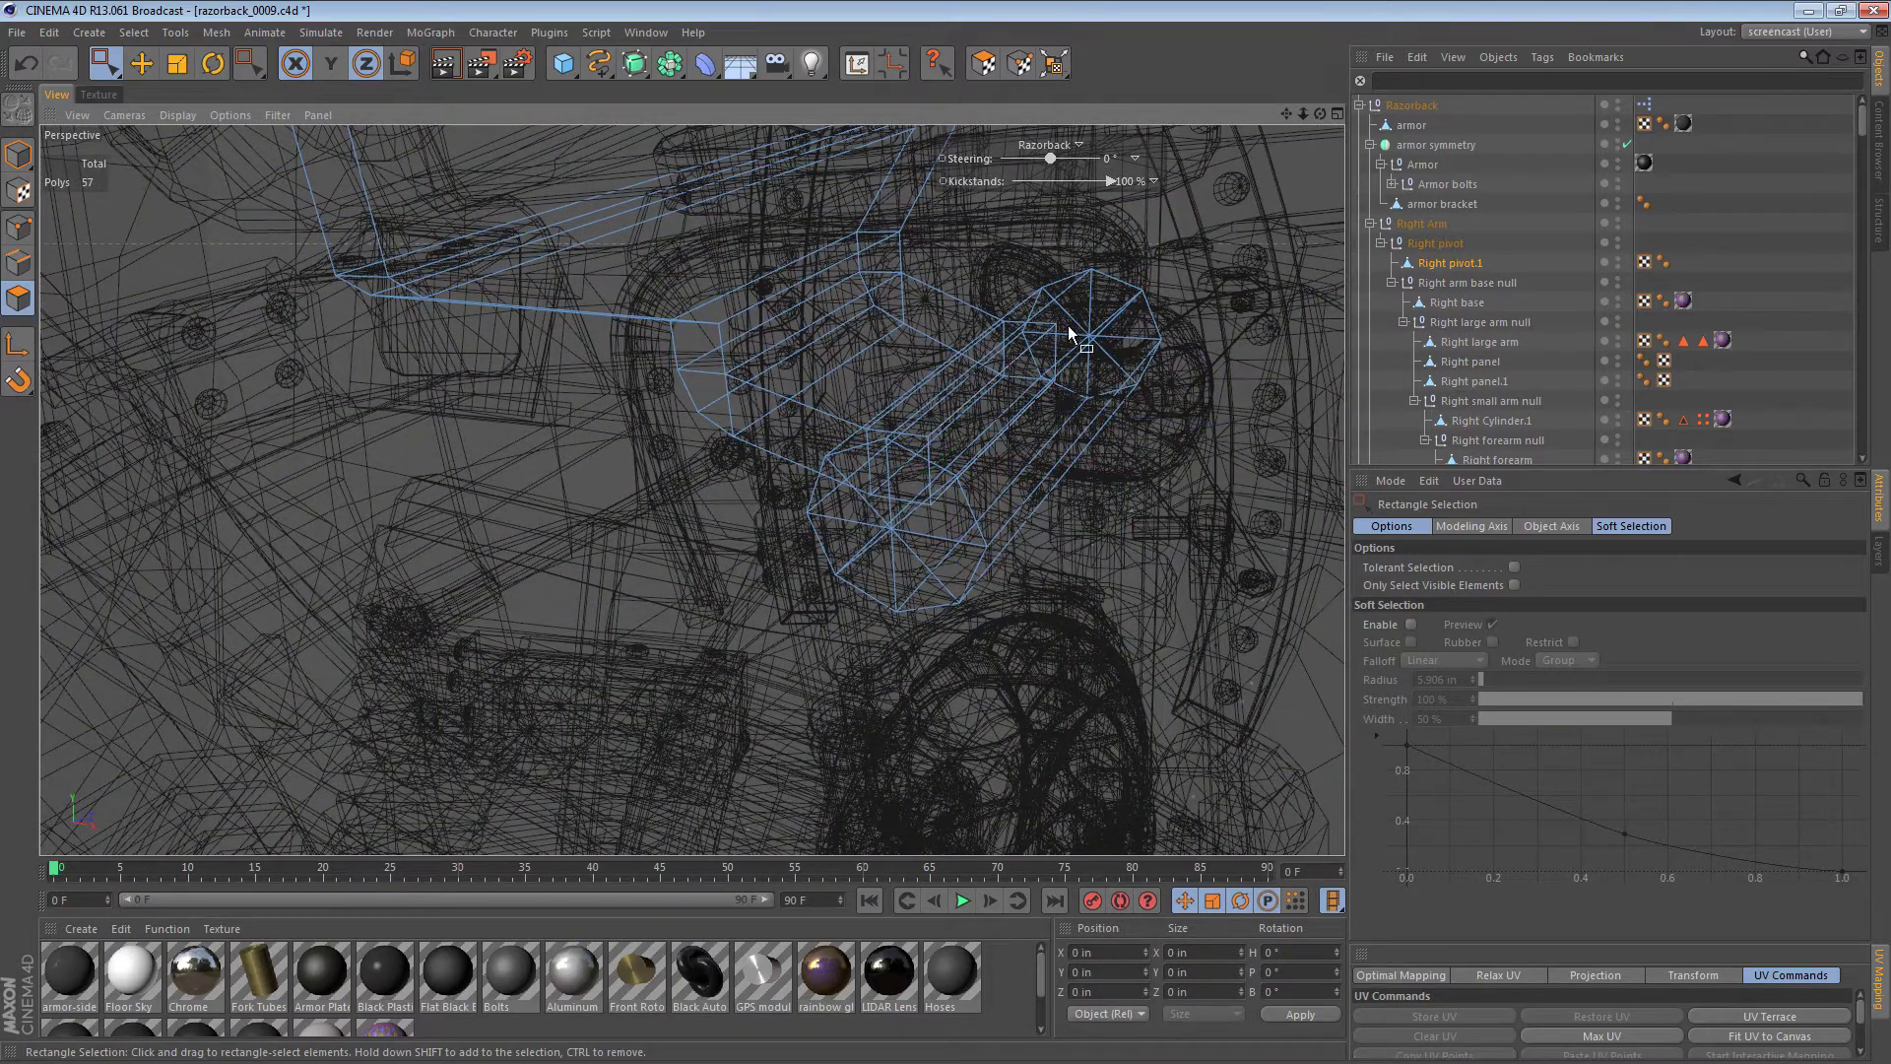
- Try pulling the cylinder's end cap polygons away from its body, and undo the move
{"action": "left_click_drag", "start_coordinate": [1069, 333], "coordinate": [1000, 410], "text": "alt"}
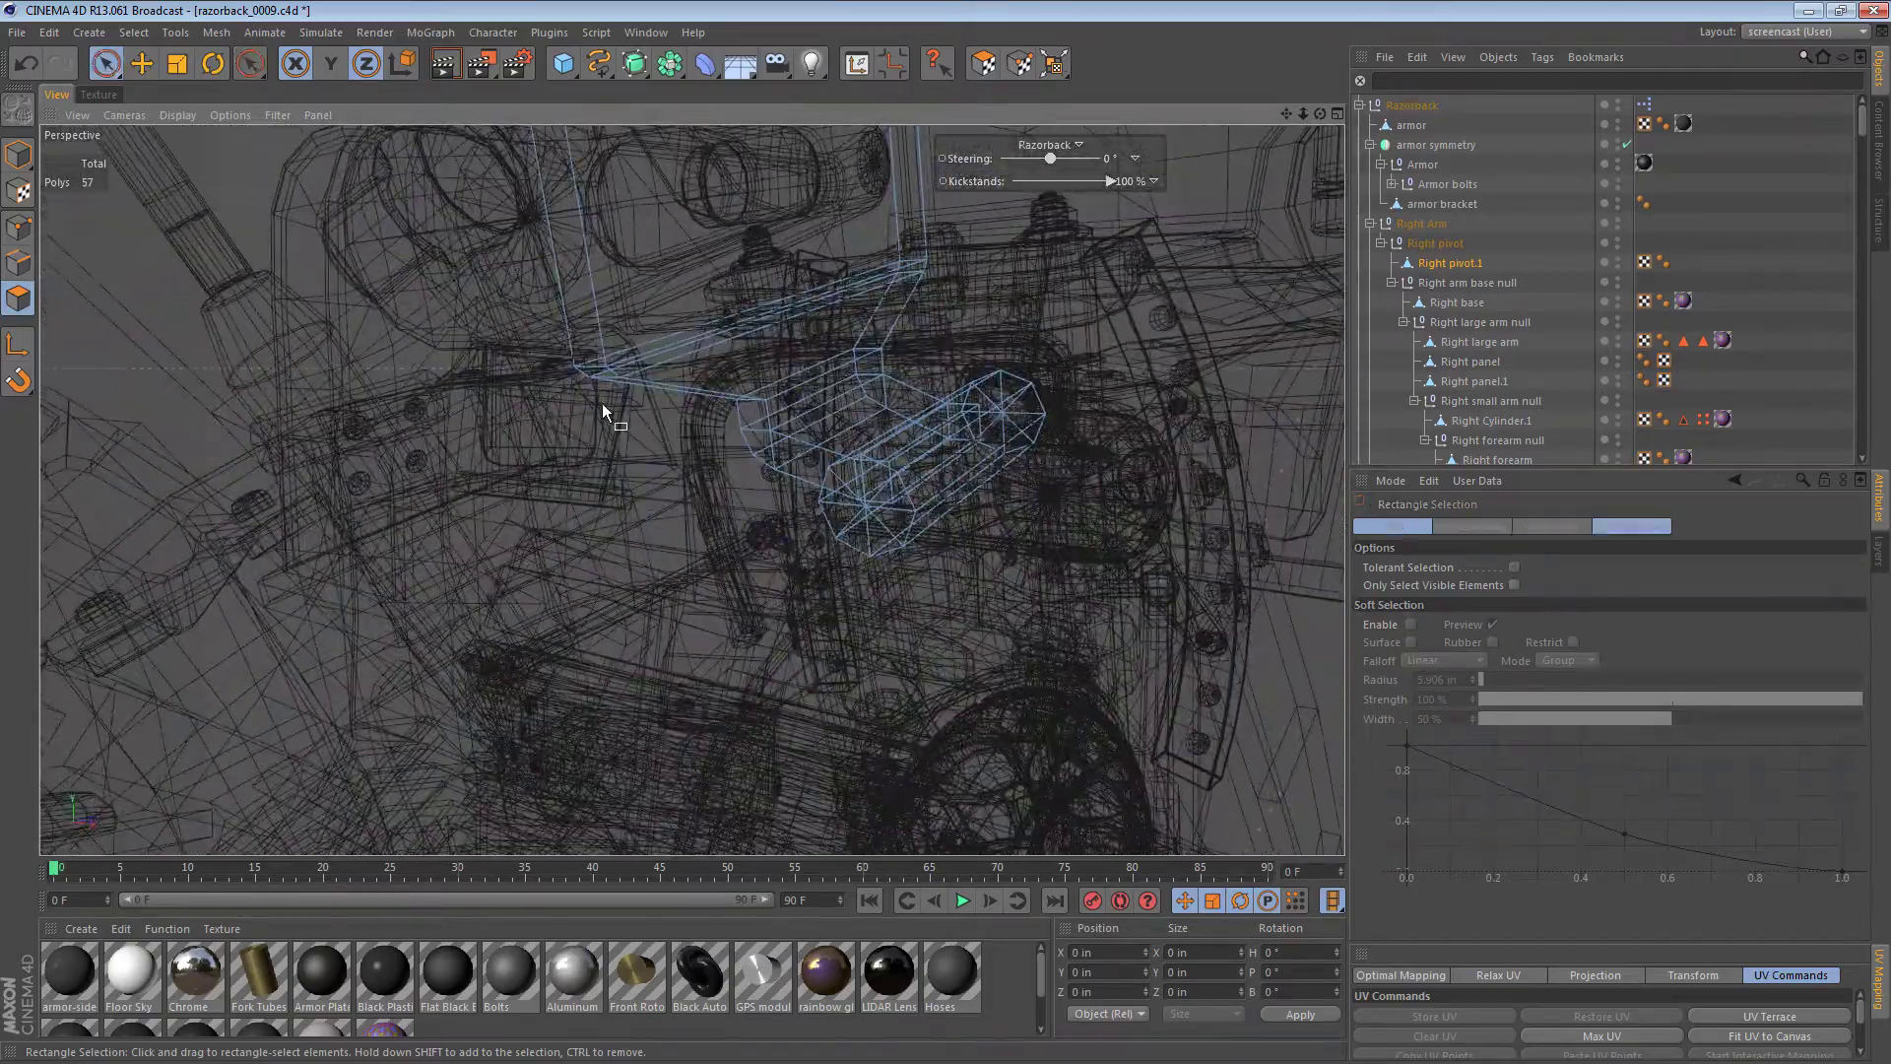
{"action": "key", "text": "9"}
{"action": "left_click", "coordinate": [866, 513]}
{"action": "key", "text": "e"}
{"action": "mouse_move", "coordinate": [905, 482]}
{"action": "left_mouse_down"}
{"action": "mouse_move", "coordinate": [830, 519]}
{"action": "mouse_move", "coordinate": [893, 483]}
{"action": "left_mouse_up"}
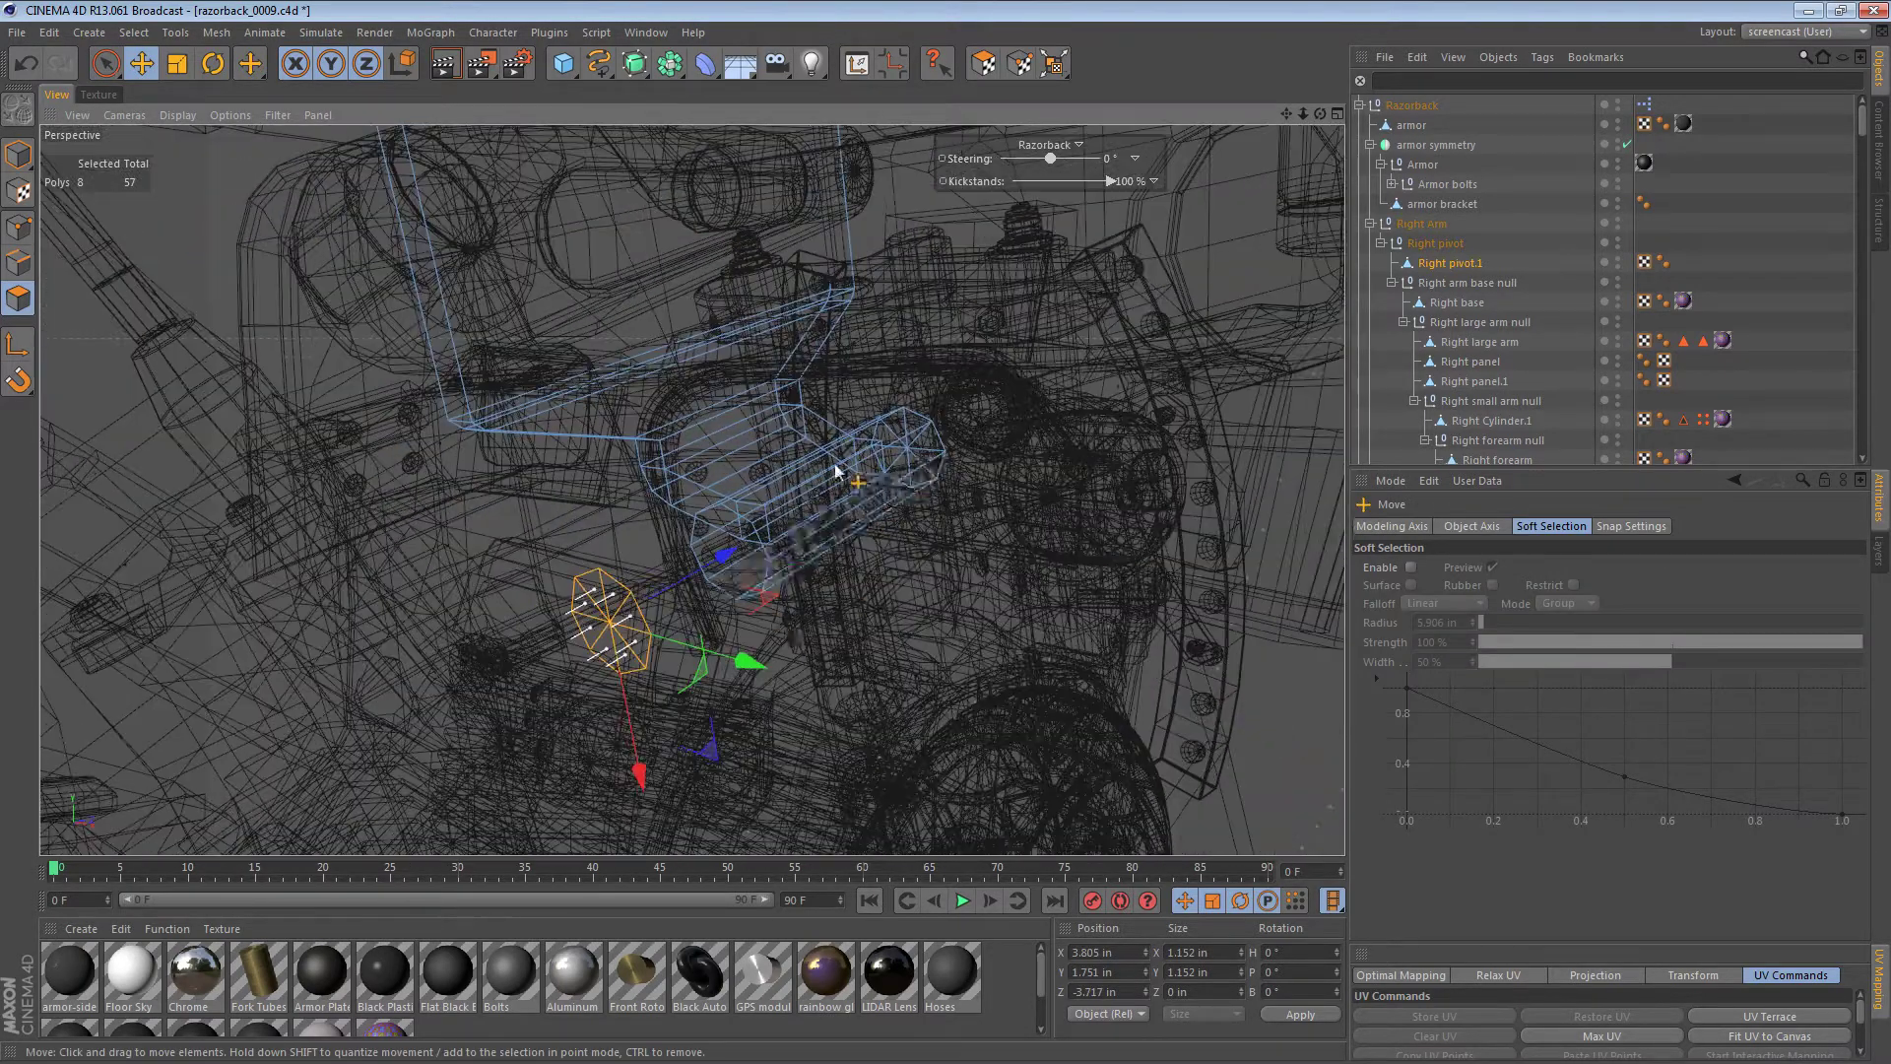
{"action": "key", "text": "ctrl+z"}
- Restore the shaded display and test moving the cylinder's end cap once more, undoing the move
{"action": "key", "text": "n"}
{"action": "key", "text": "a"}
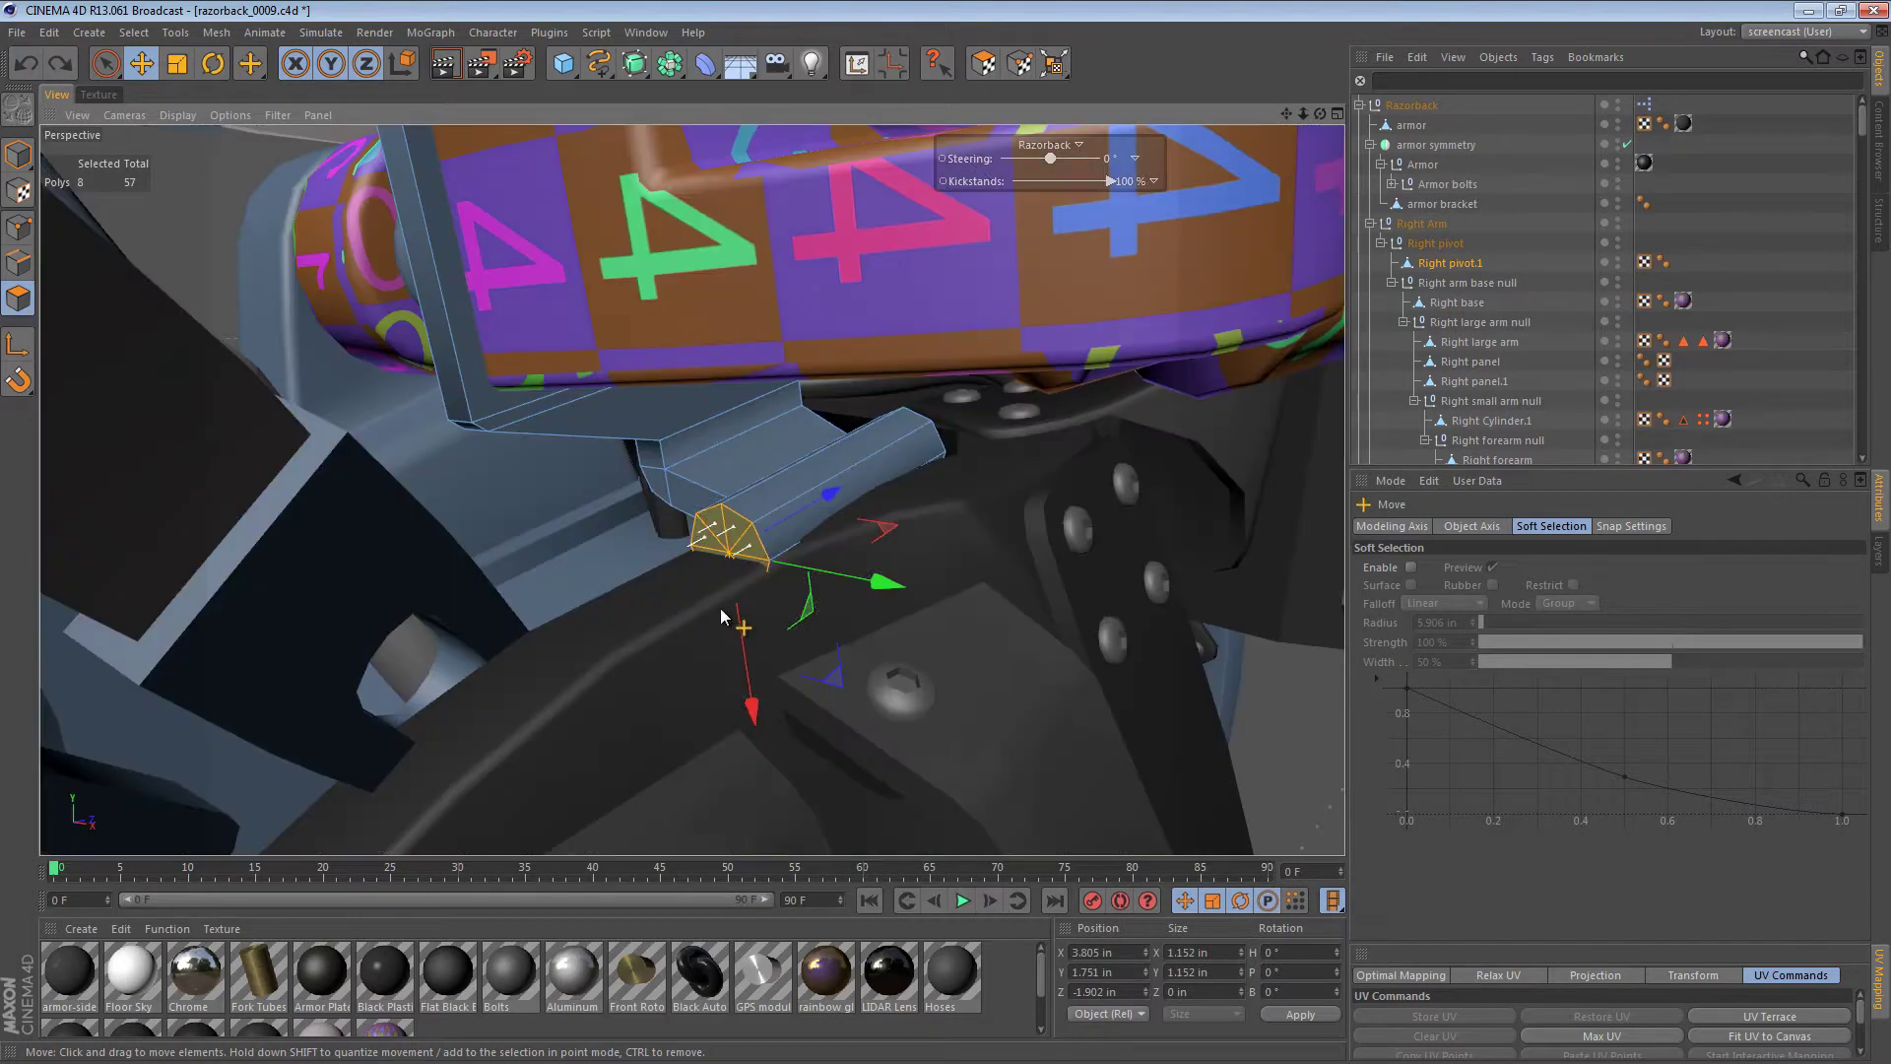
{"action": "left_click_drag", "start_coordinate": [828, 493], "coordinate": [758, 539]}
{"action": "key", "text": "ctrl+z"}
- Optimize all of the merged pivot's polygons, covering Polygons, Unused Points and Points with a 0.004 in tolerance
{"action": "key", "text": "ctrl+a"}
{"action": "right_click", "coordinate": [722, 502]}
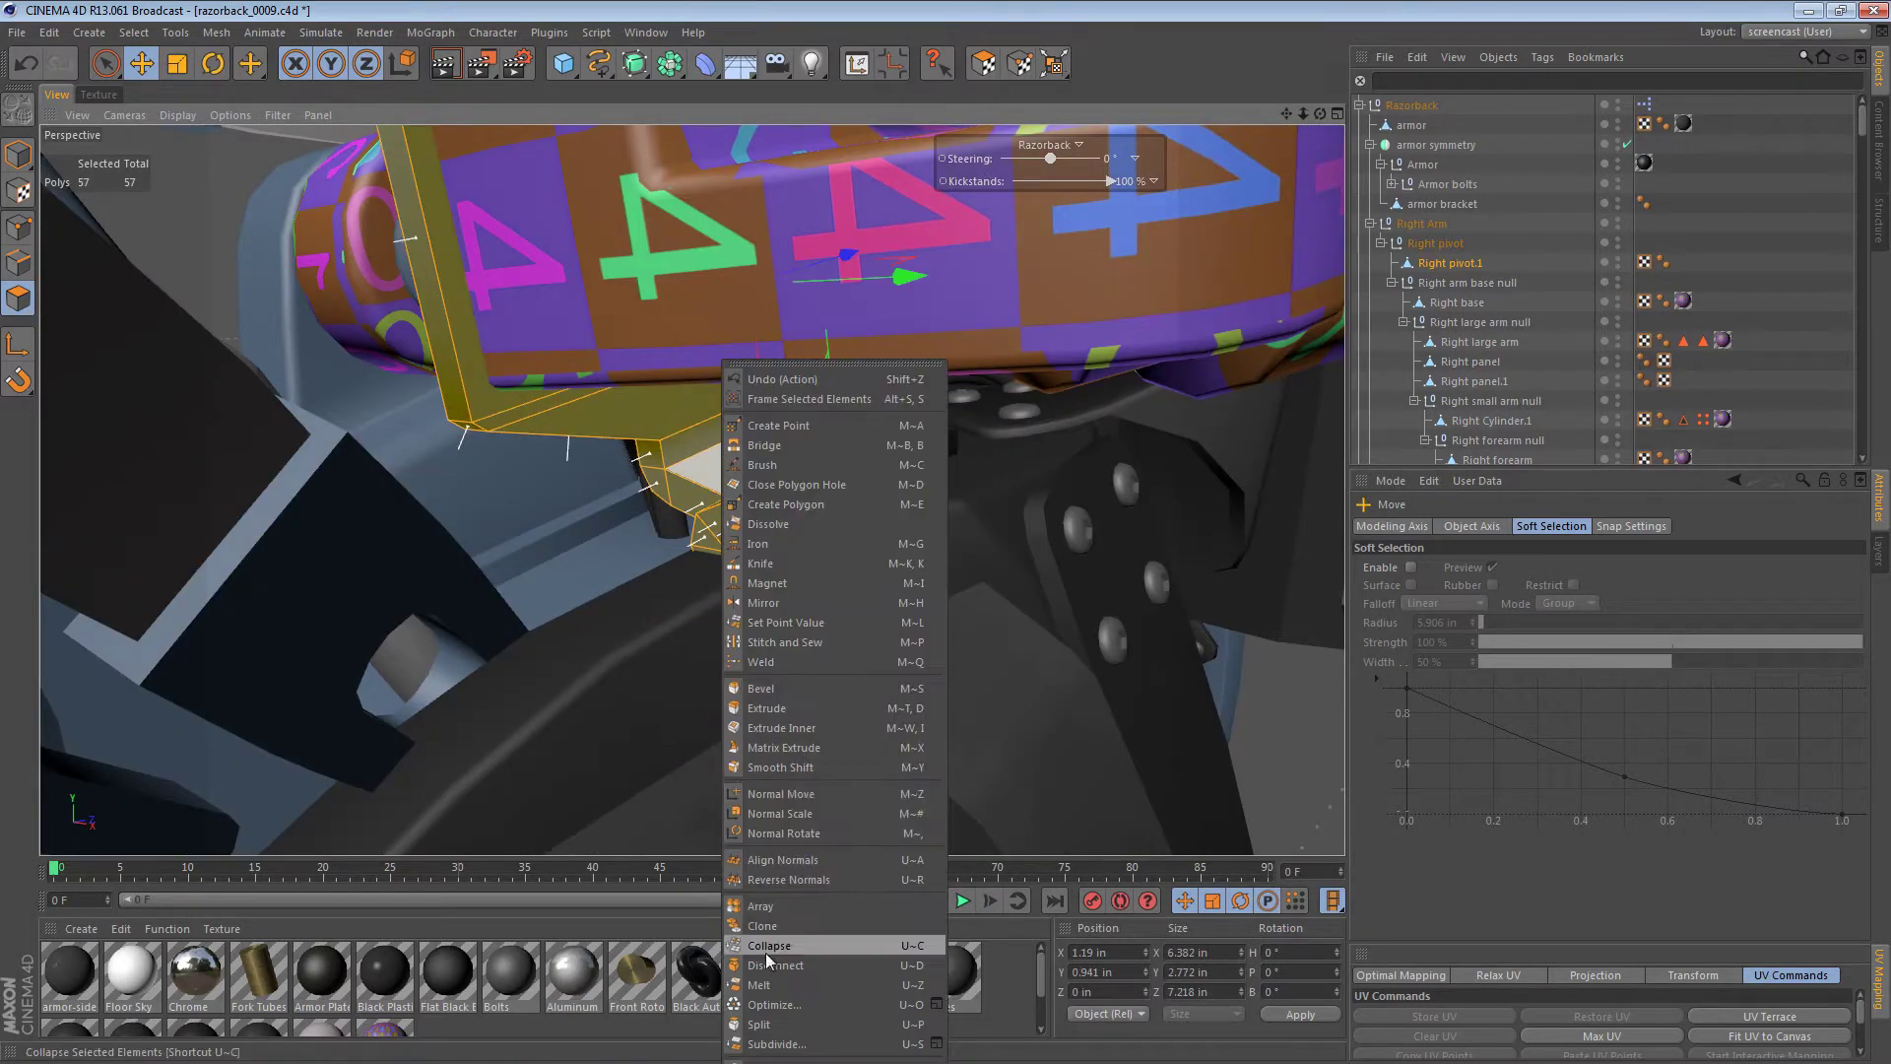
{"action": "left_click", "coordinate": [941, 1003]}
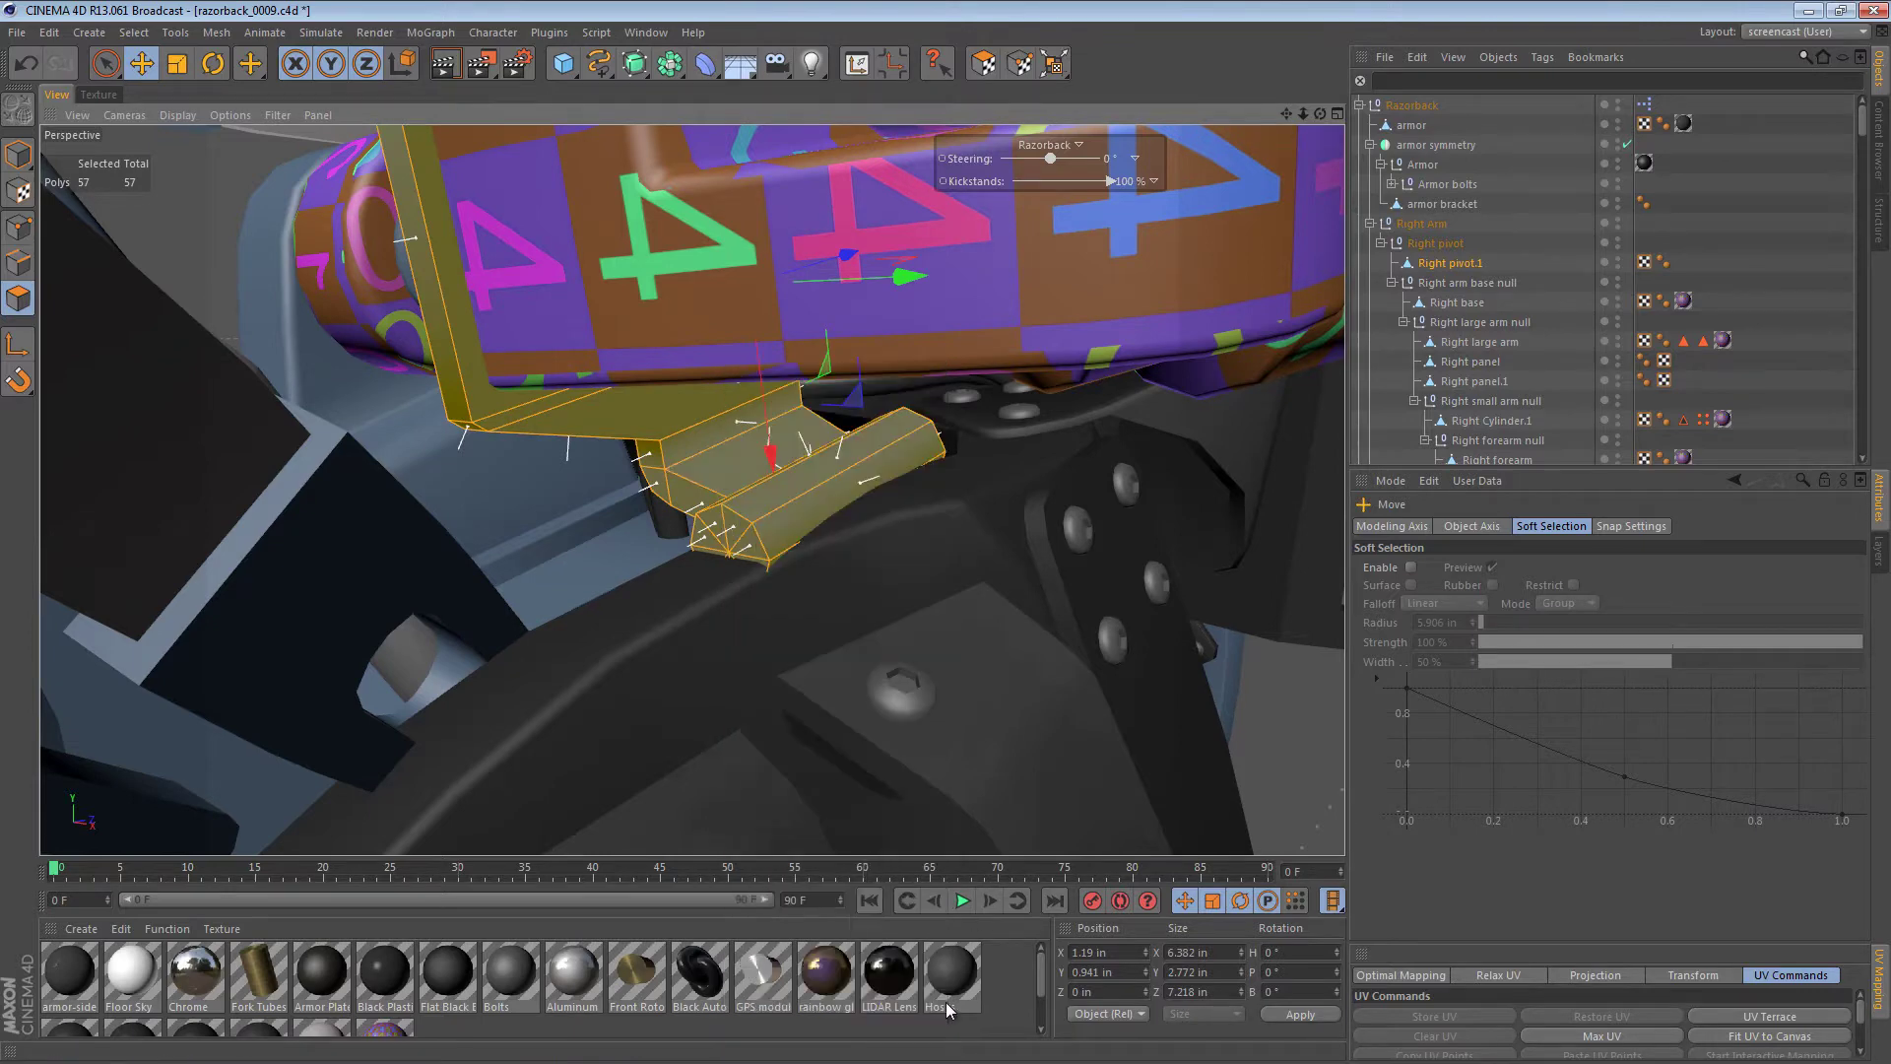
{"action": "right_click", "coordinate": [705, 412]}
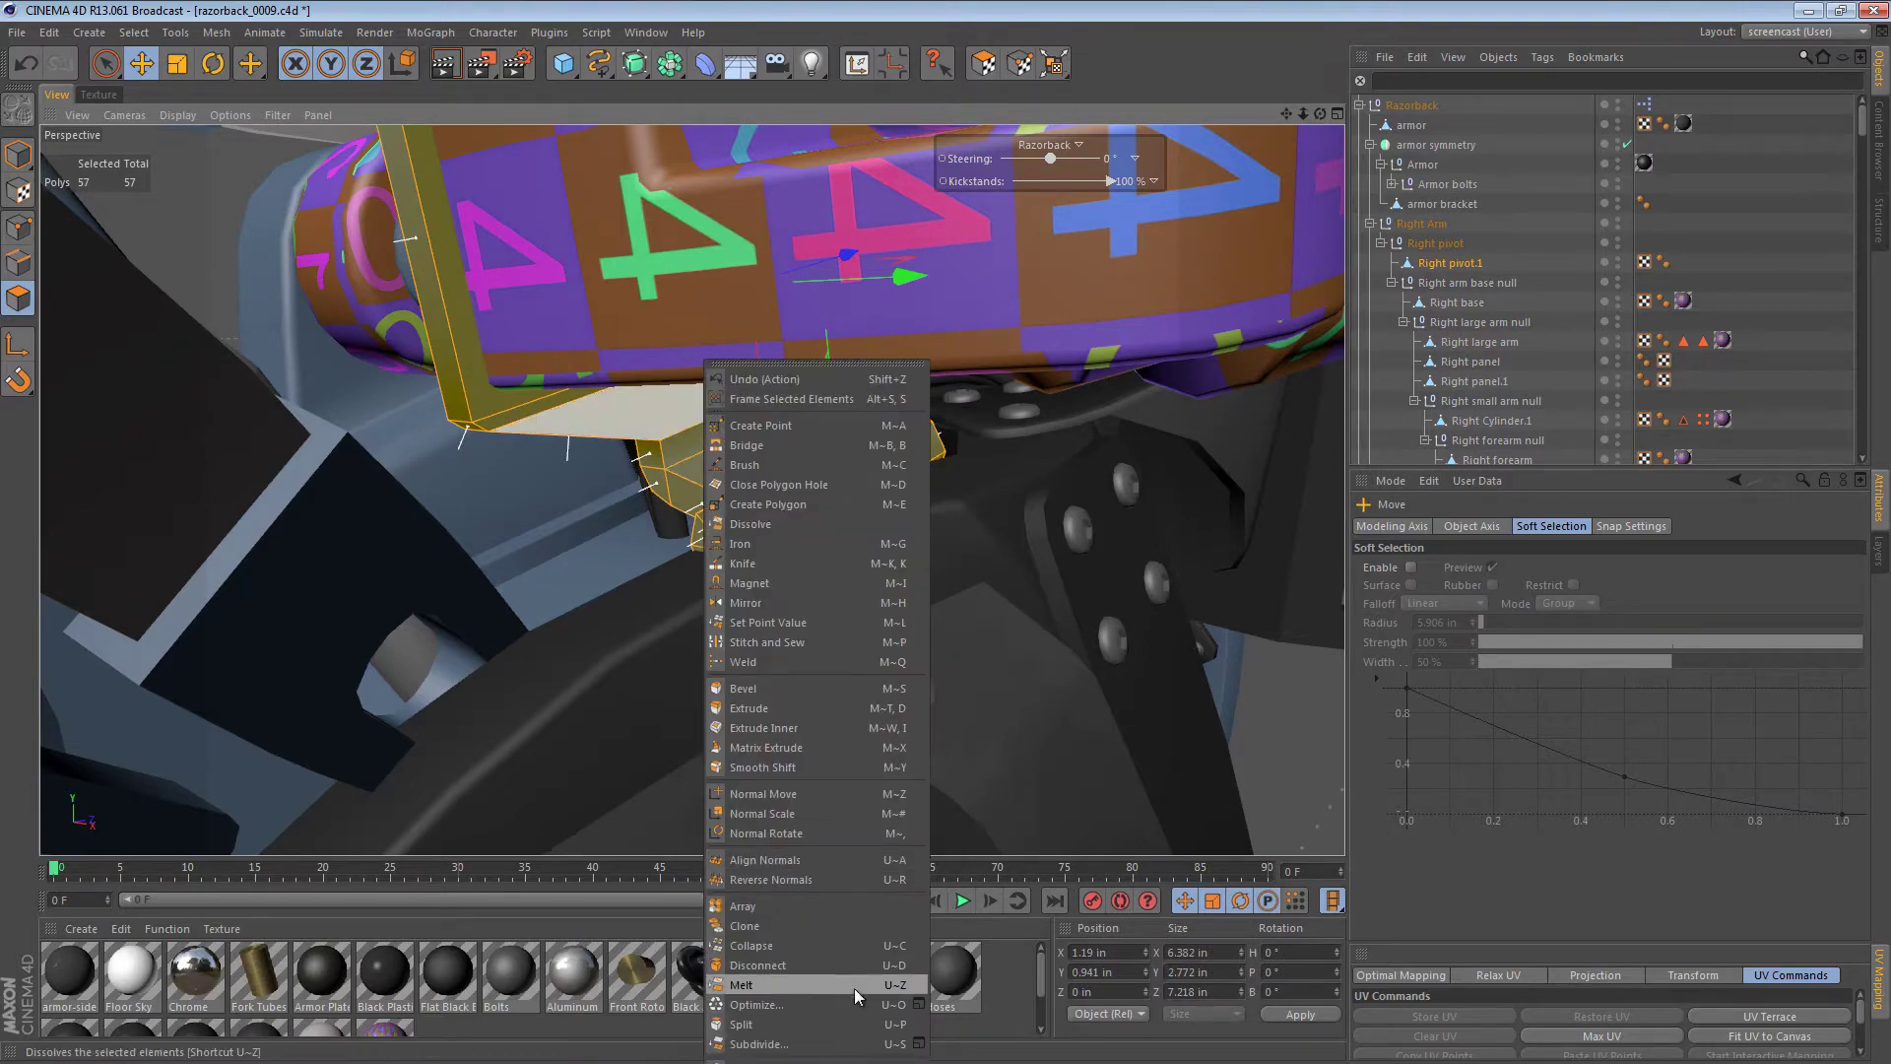
{"action": "left_click", "coordinate": [918, 1004]}
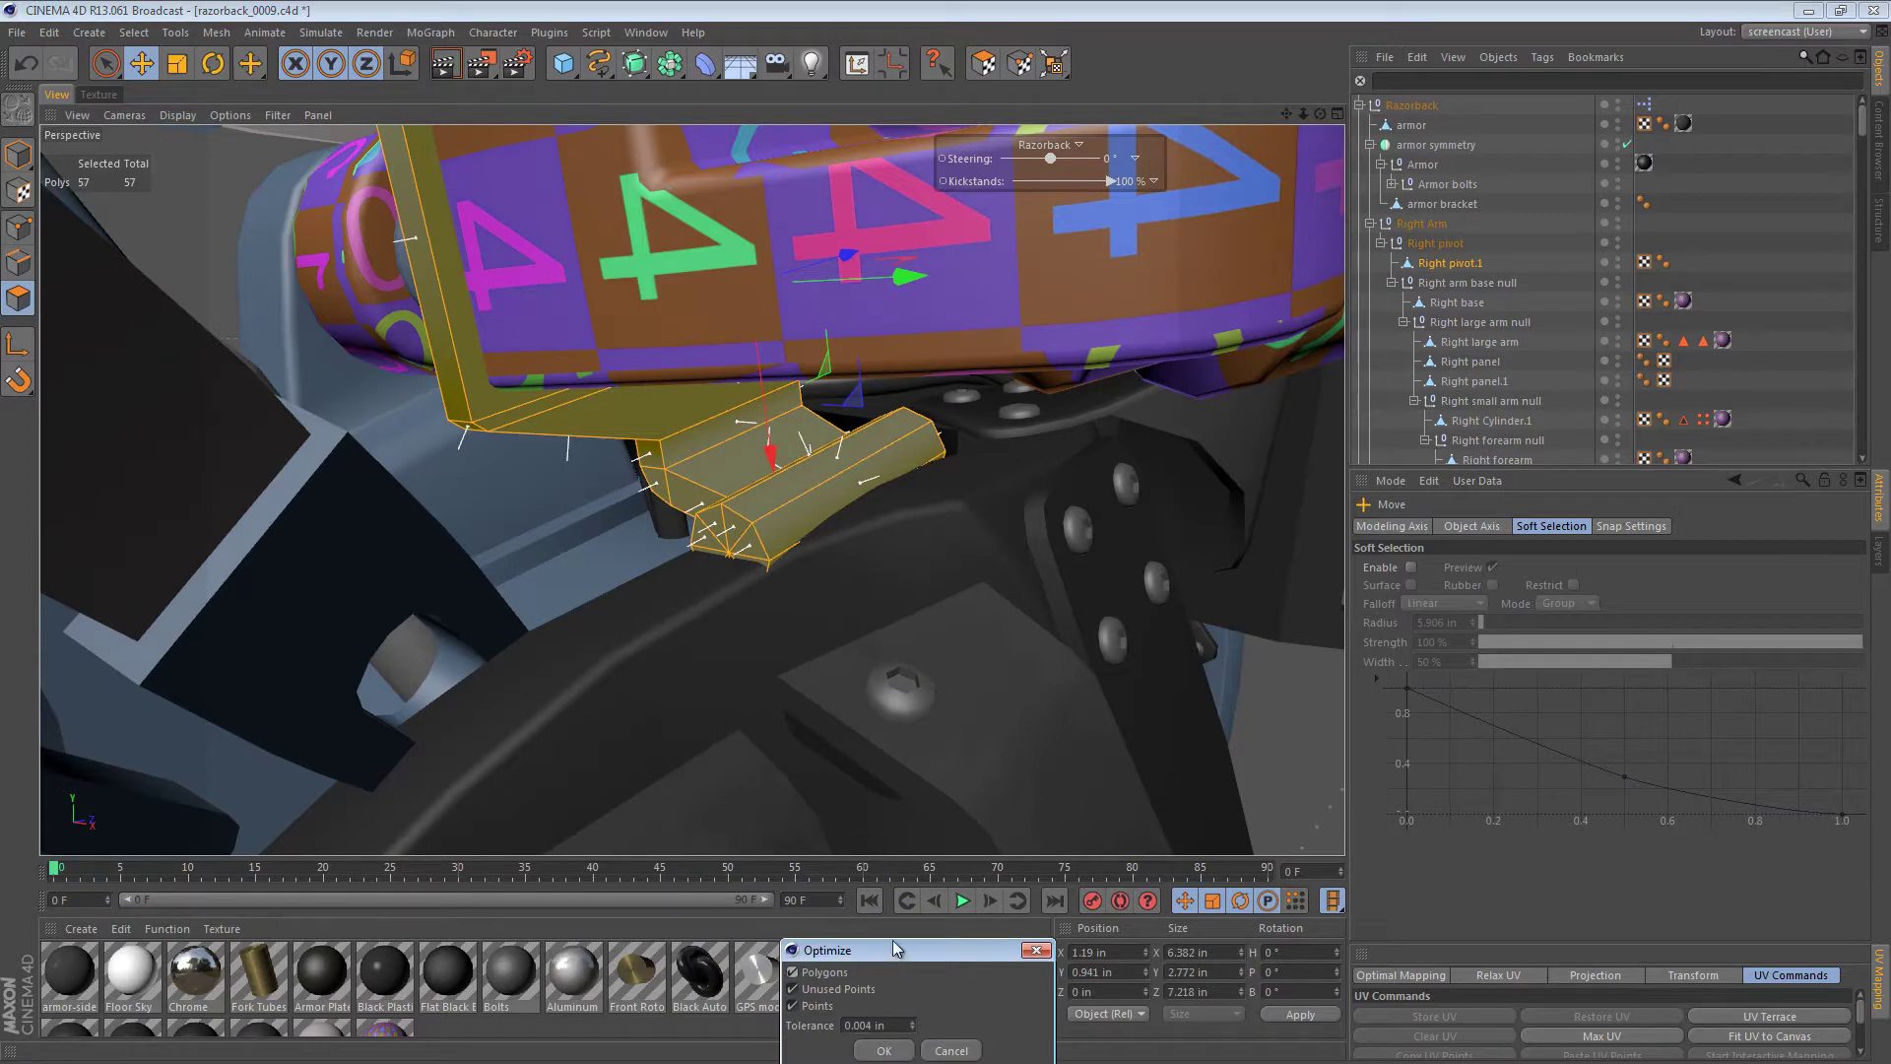
{"action": "left_click_drag", "start_coordinate": [867, 950], "coordinate": [716, 477]}
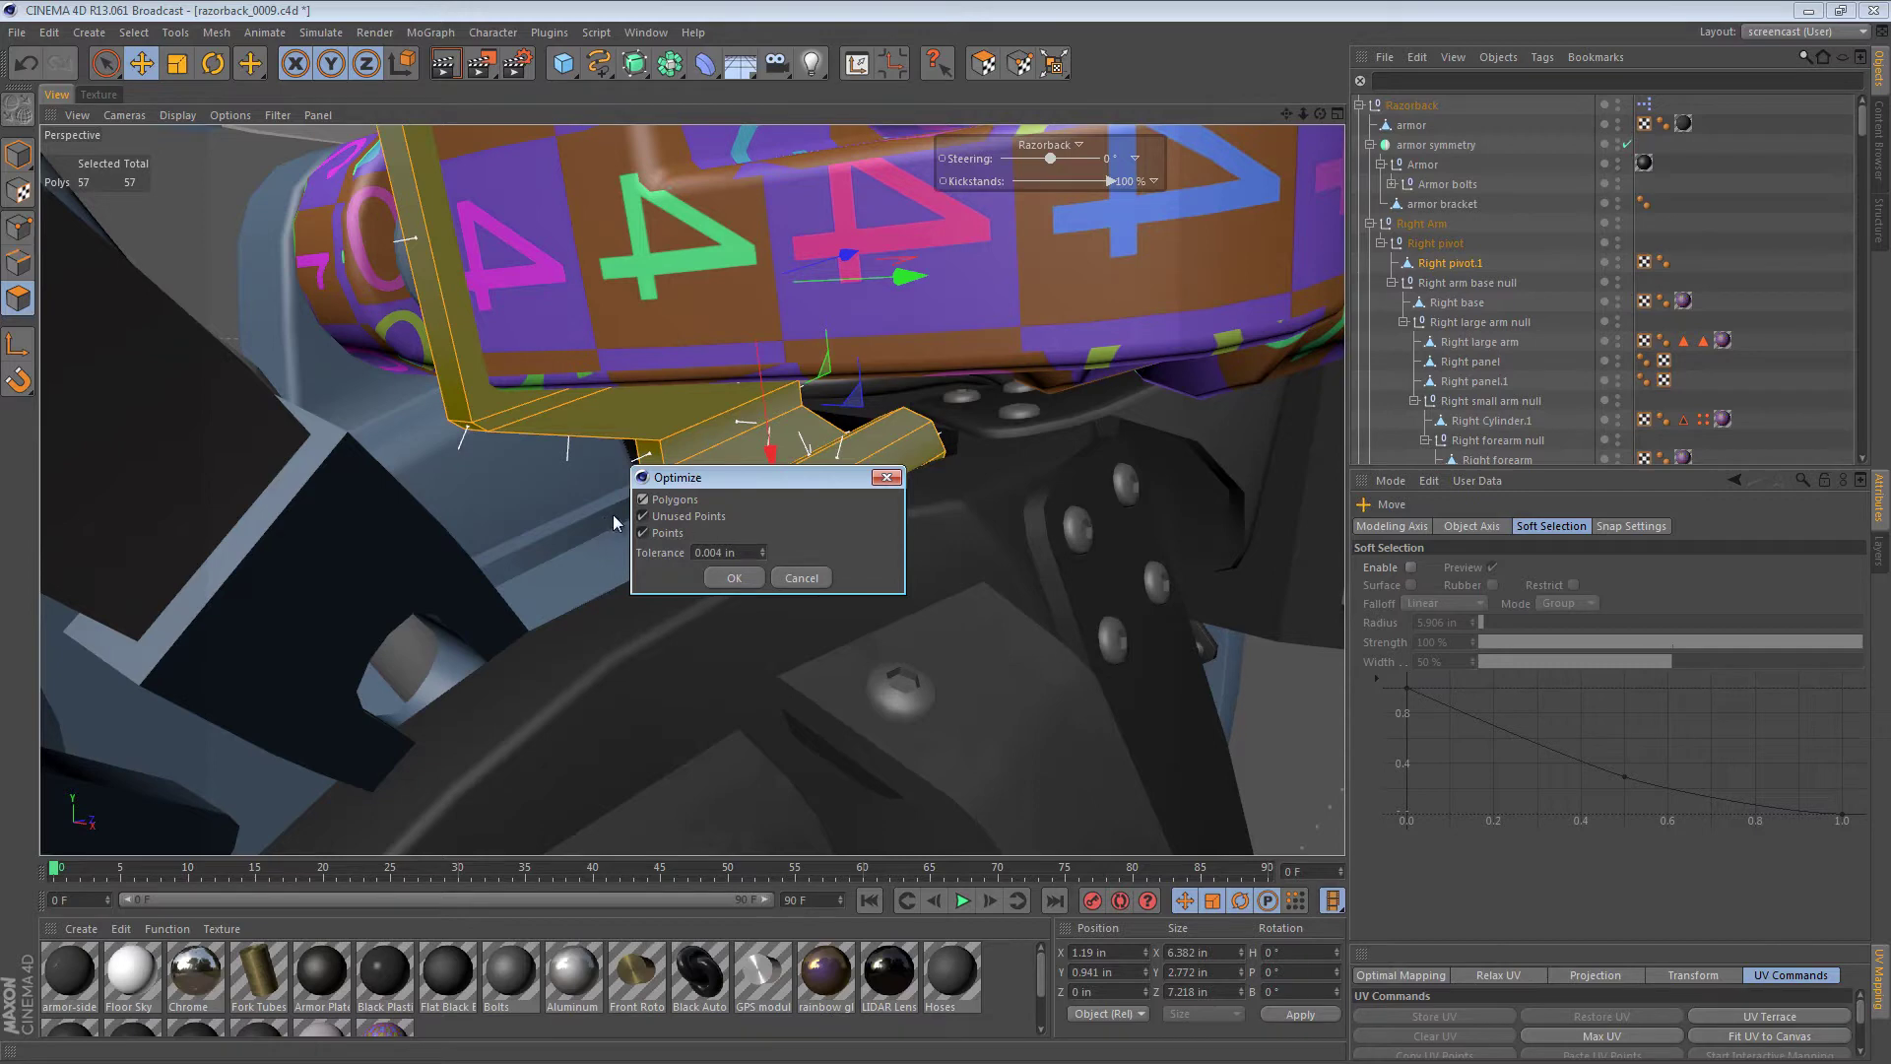
{"action": "left_click", "coordinate": [736, 578]}
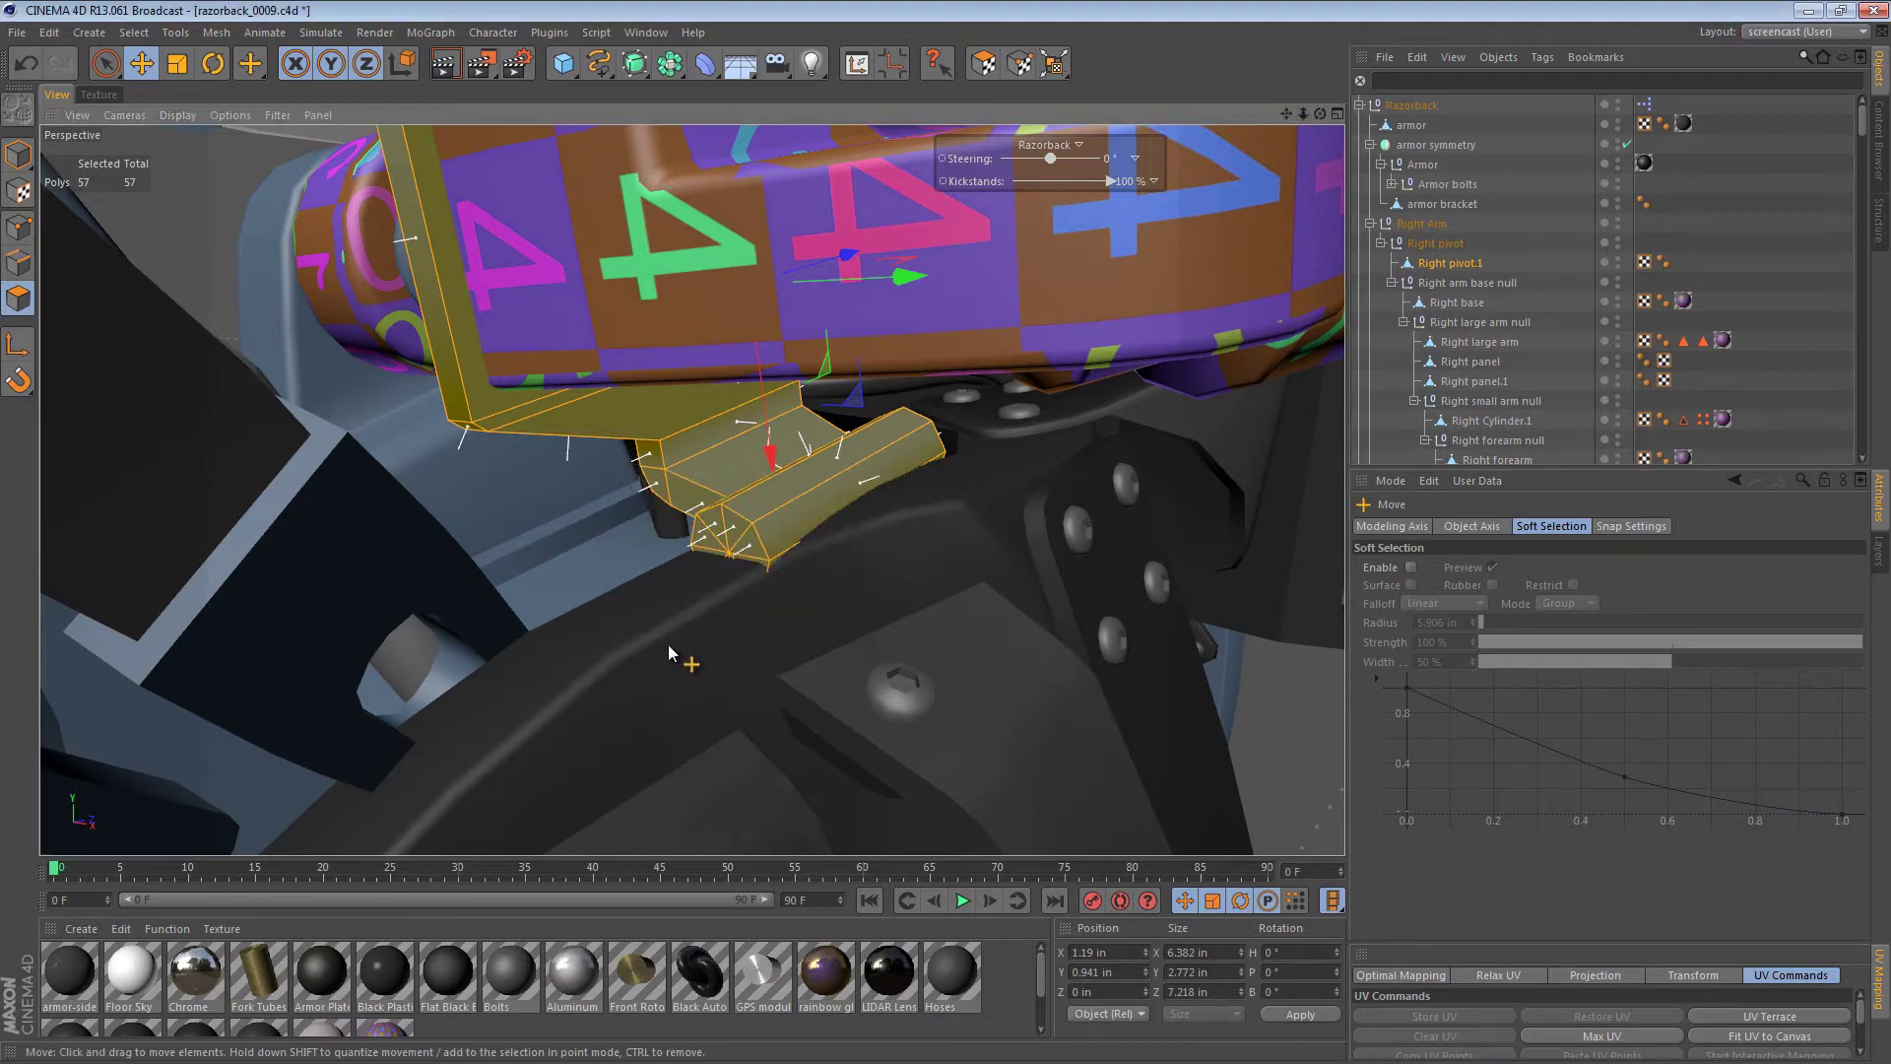
- Test the welded end cap by moving its polygons along the cylinder, undo the move and clear the selection
{"action": "key", "text": "space"}
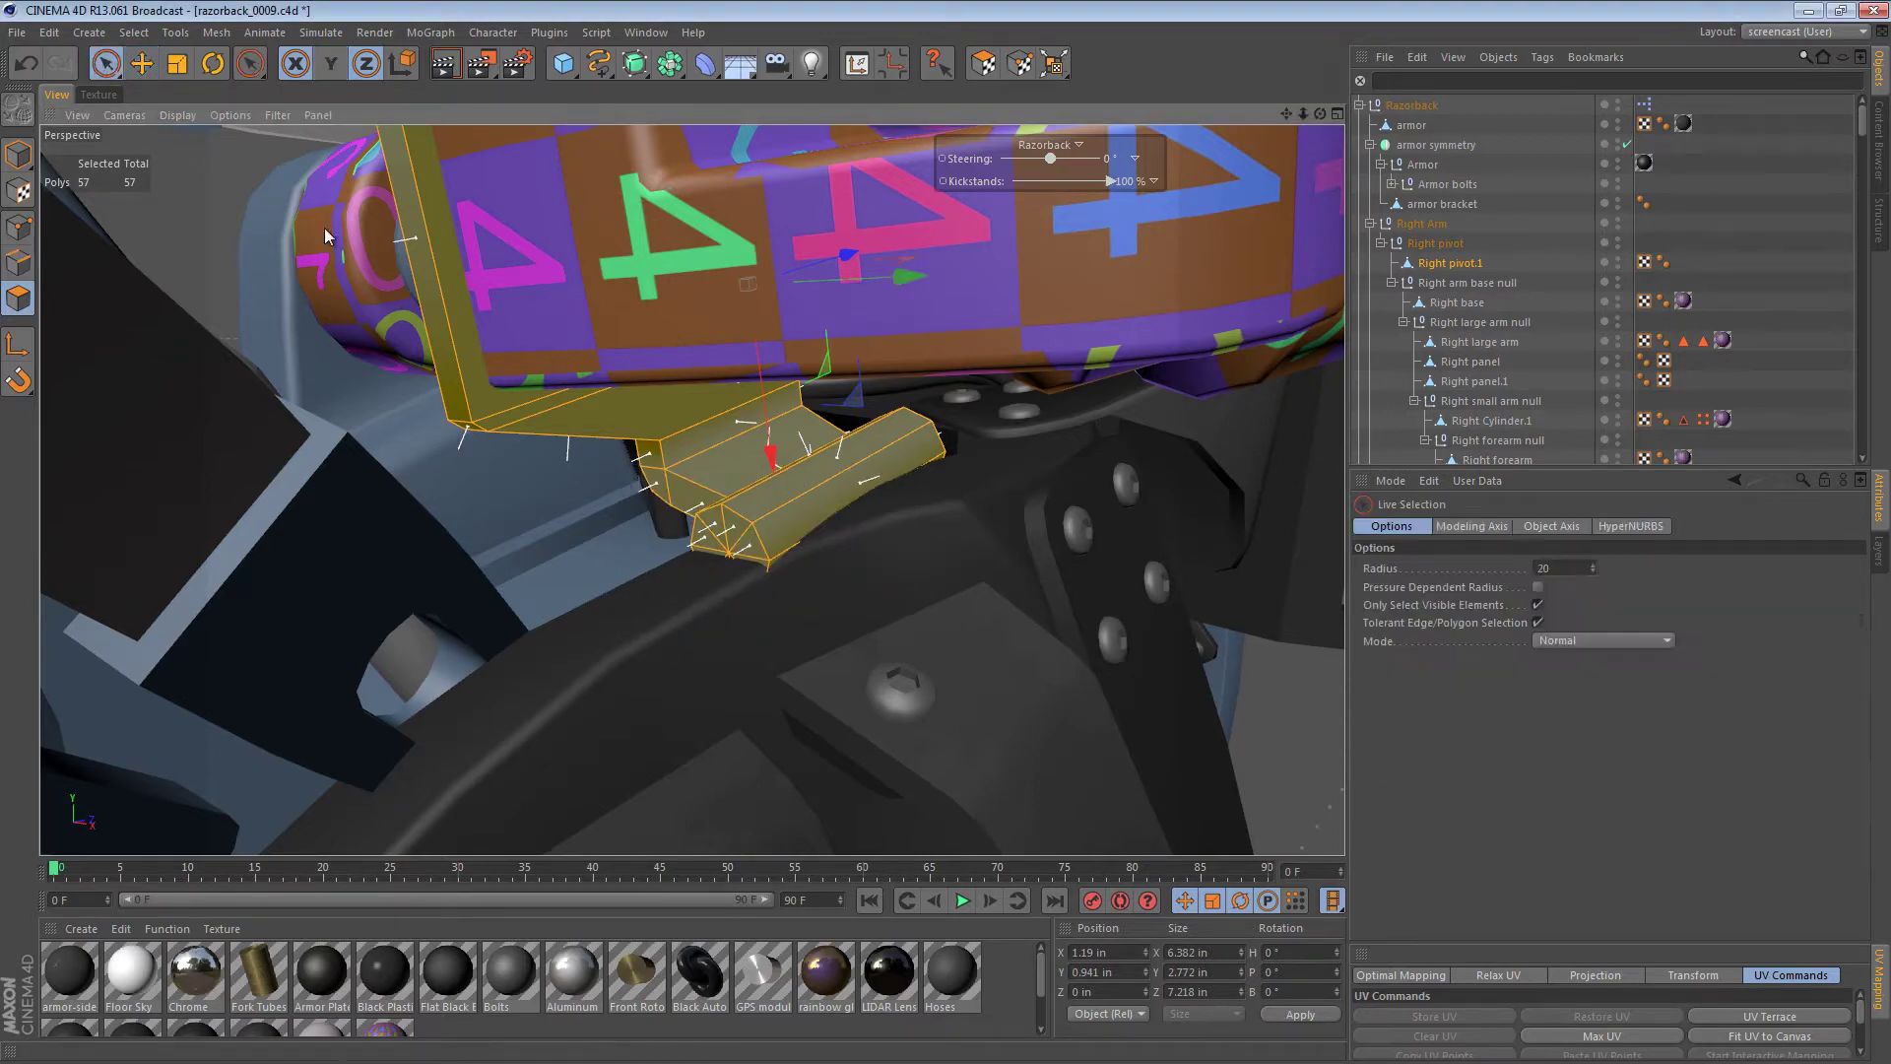
{"action": "left_click", "coordinate": [722, 535]}
{"action": "key", "text": "space"}
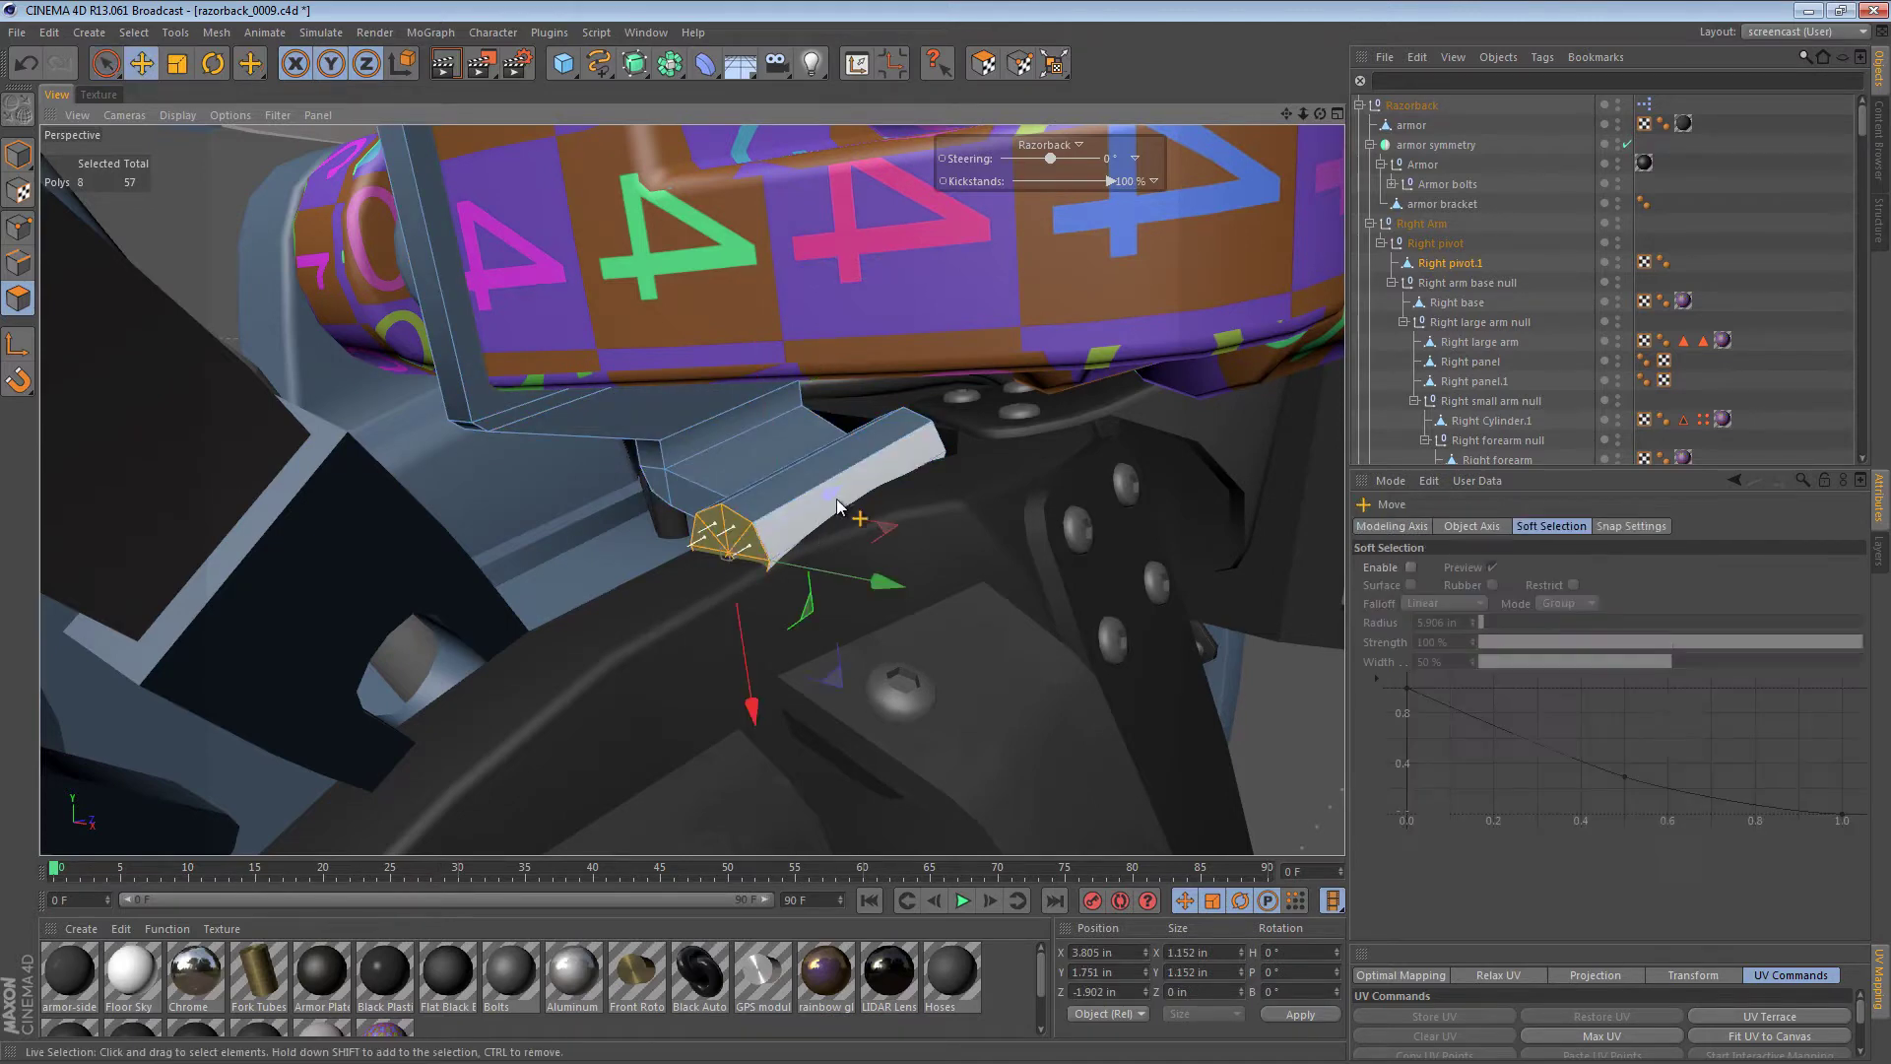
{"action": "left_click_drag", "start_coordinate": [803, 517], "coordinate": [831, 511]}
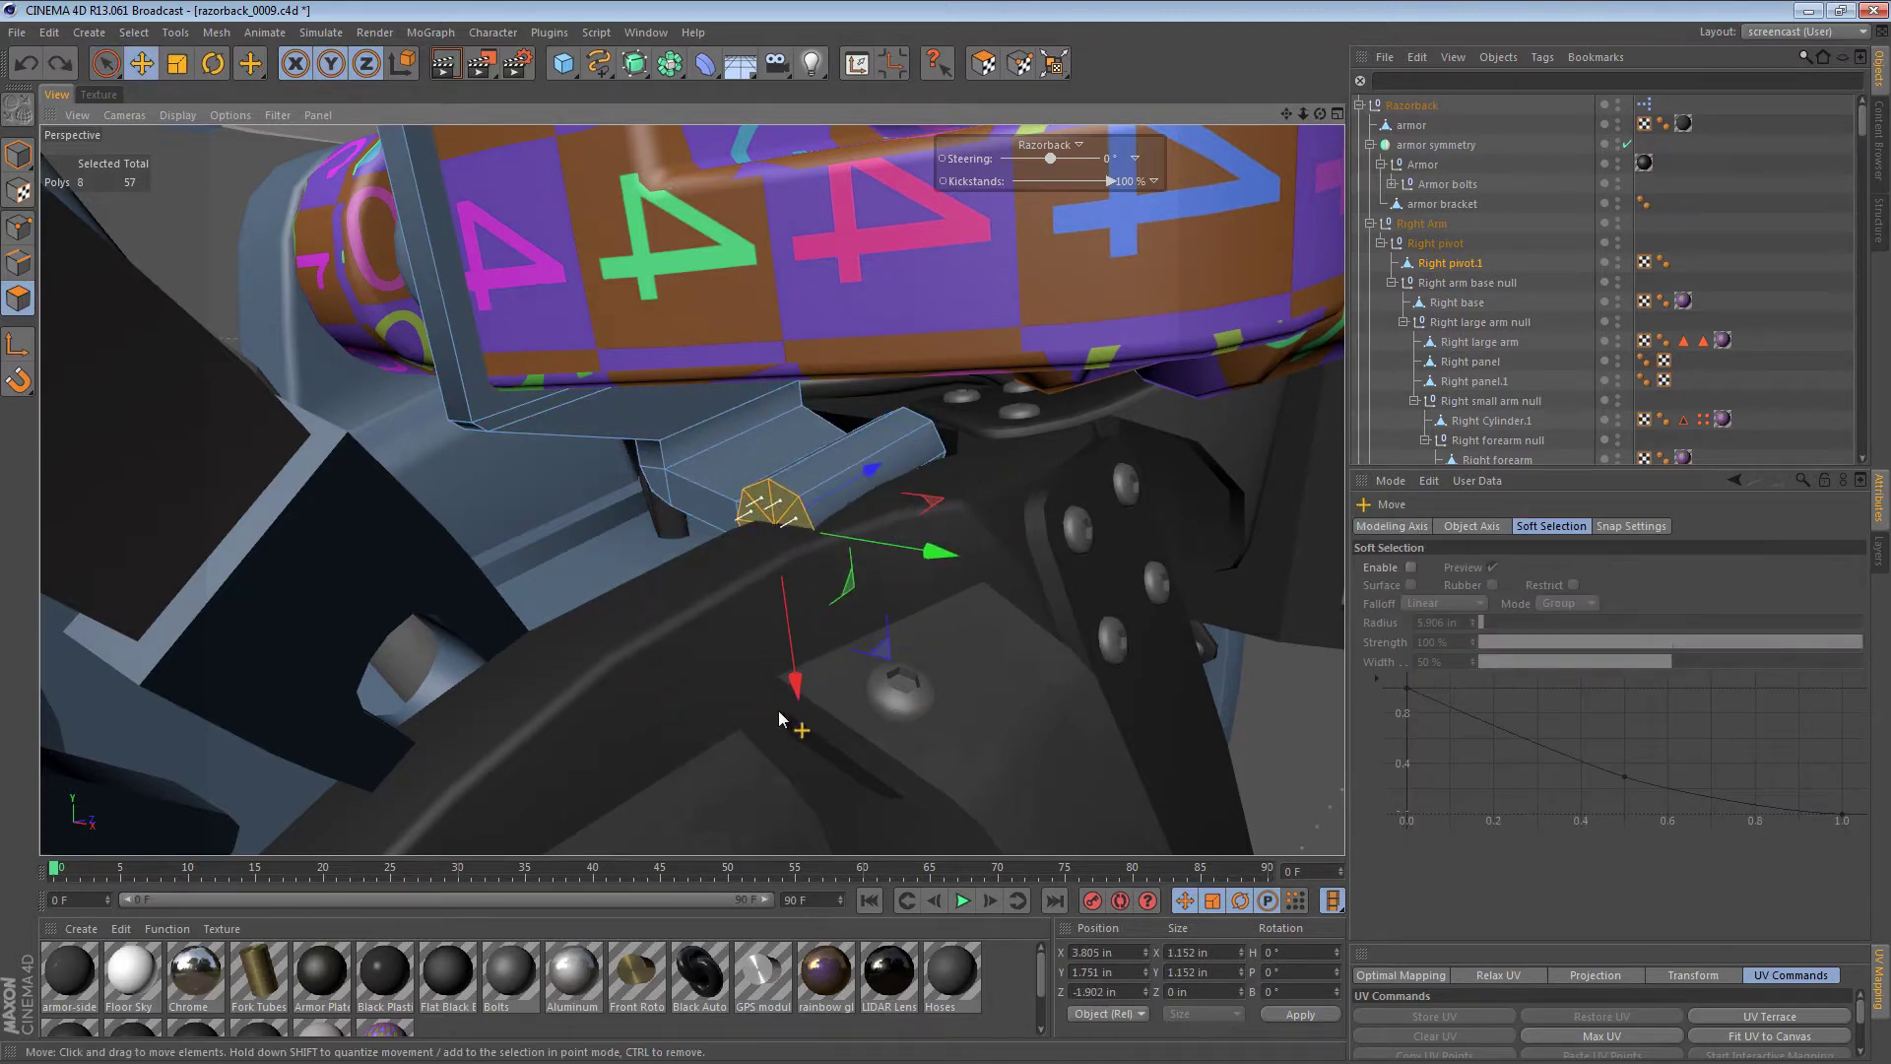
{"action": "left_click", "coordinate": [823, 657]}
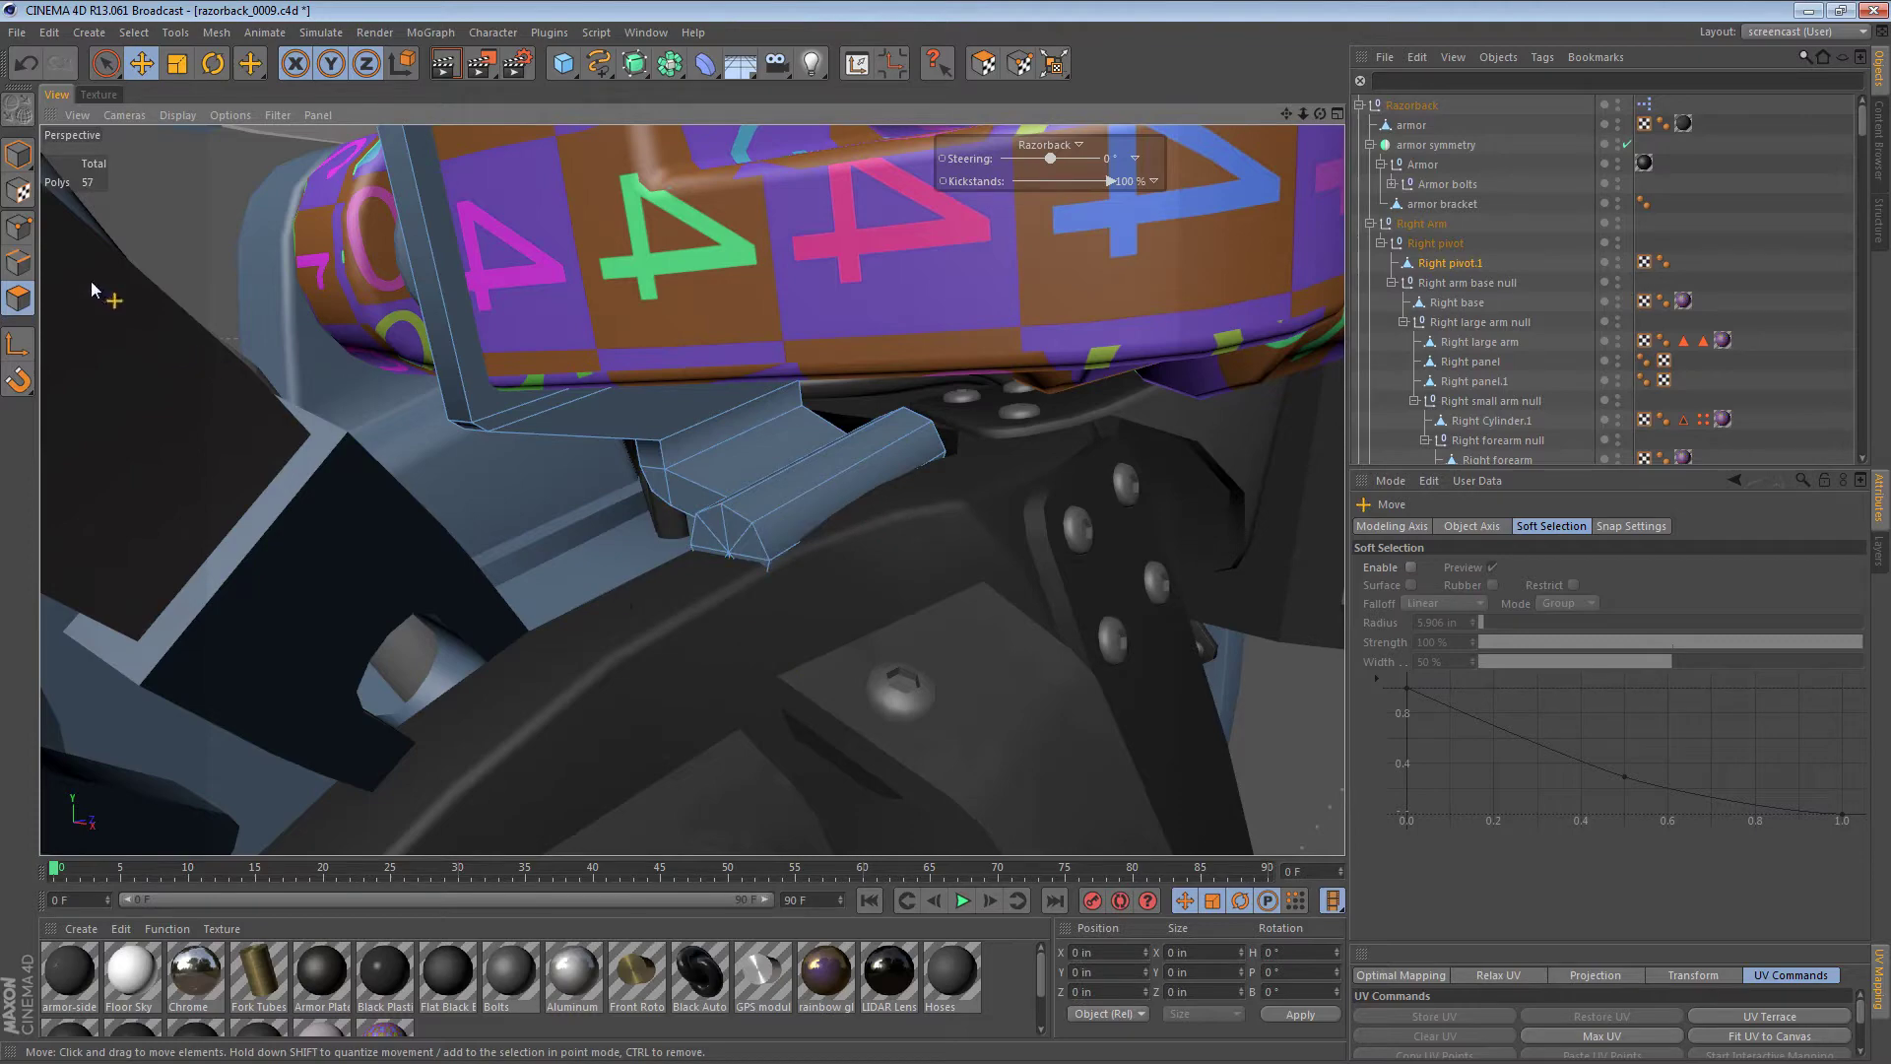
- Delete the UVW tag from Right pivot.1 and copy the 2048 texture tag from Right base onto it
{"action": "left_click", "coordinate": [18, 155]}
{"action": "right_click_drag", "start_coordinate": [686, 426], "coordinate": [578, 414], "text": "alt"}
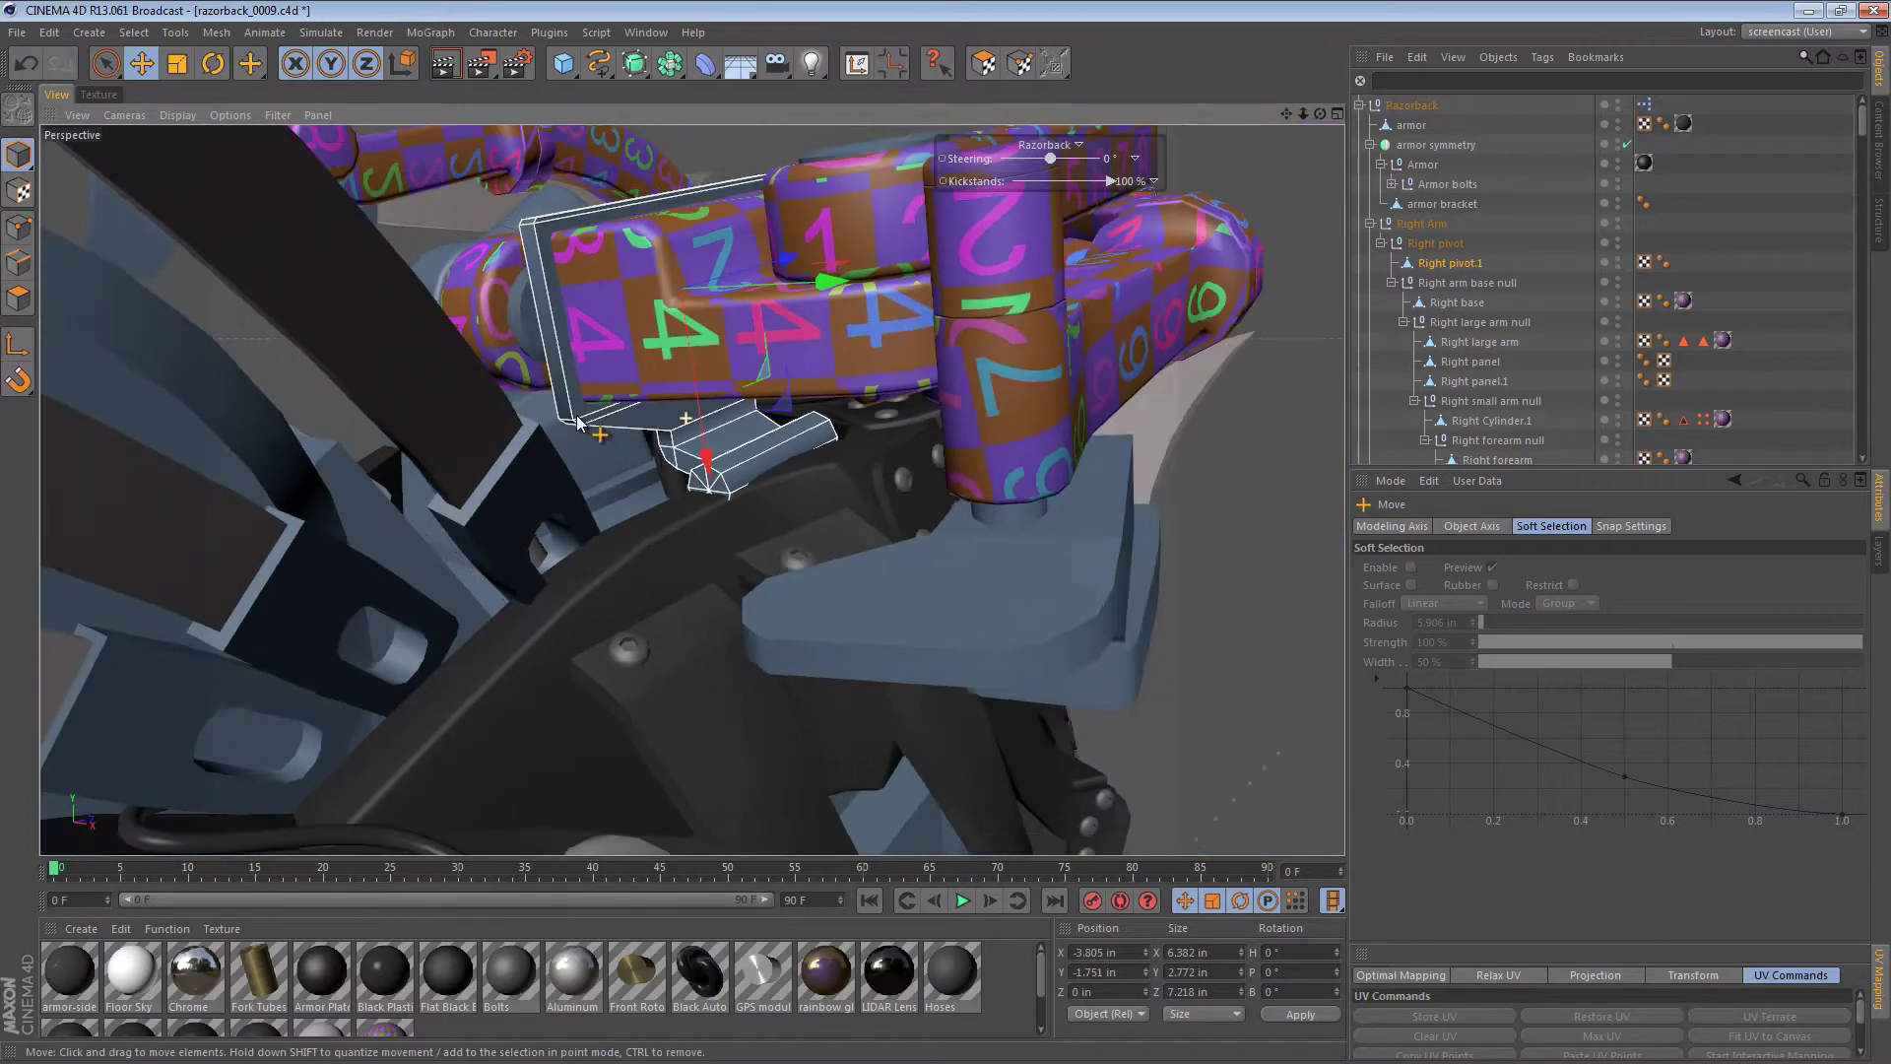
{"action": "left_click_drag", "start_coordinate": [571, 386], "coordinate": [693, 504], "text": "alt"}
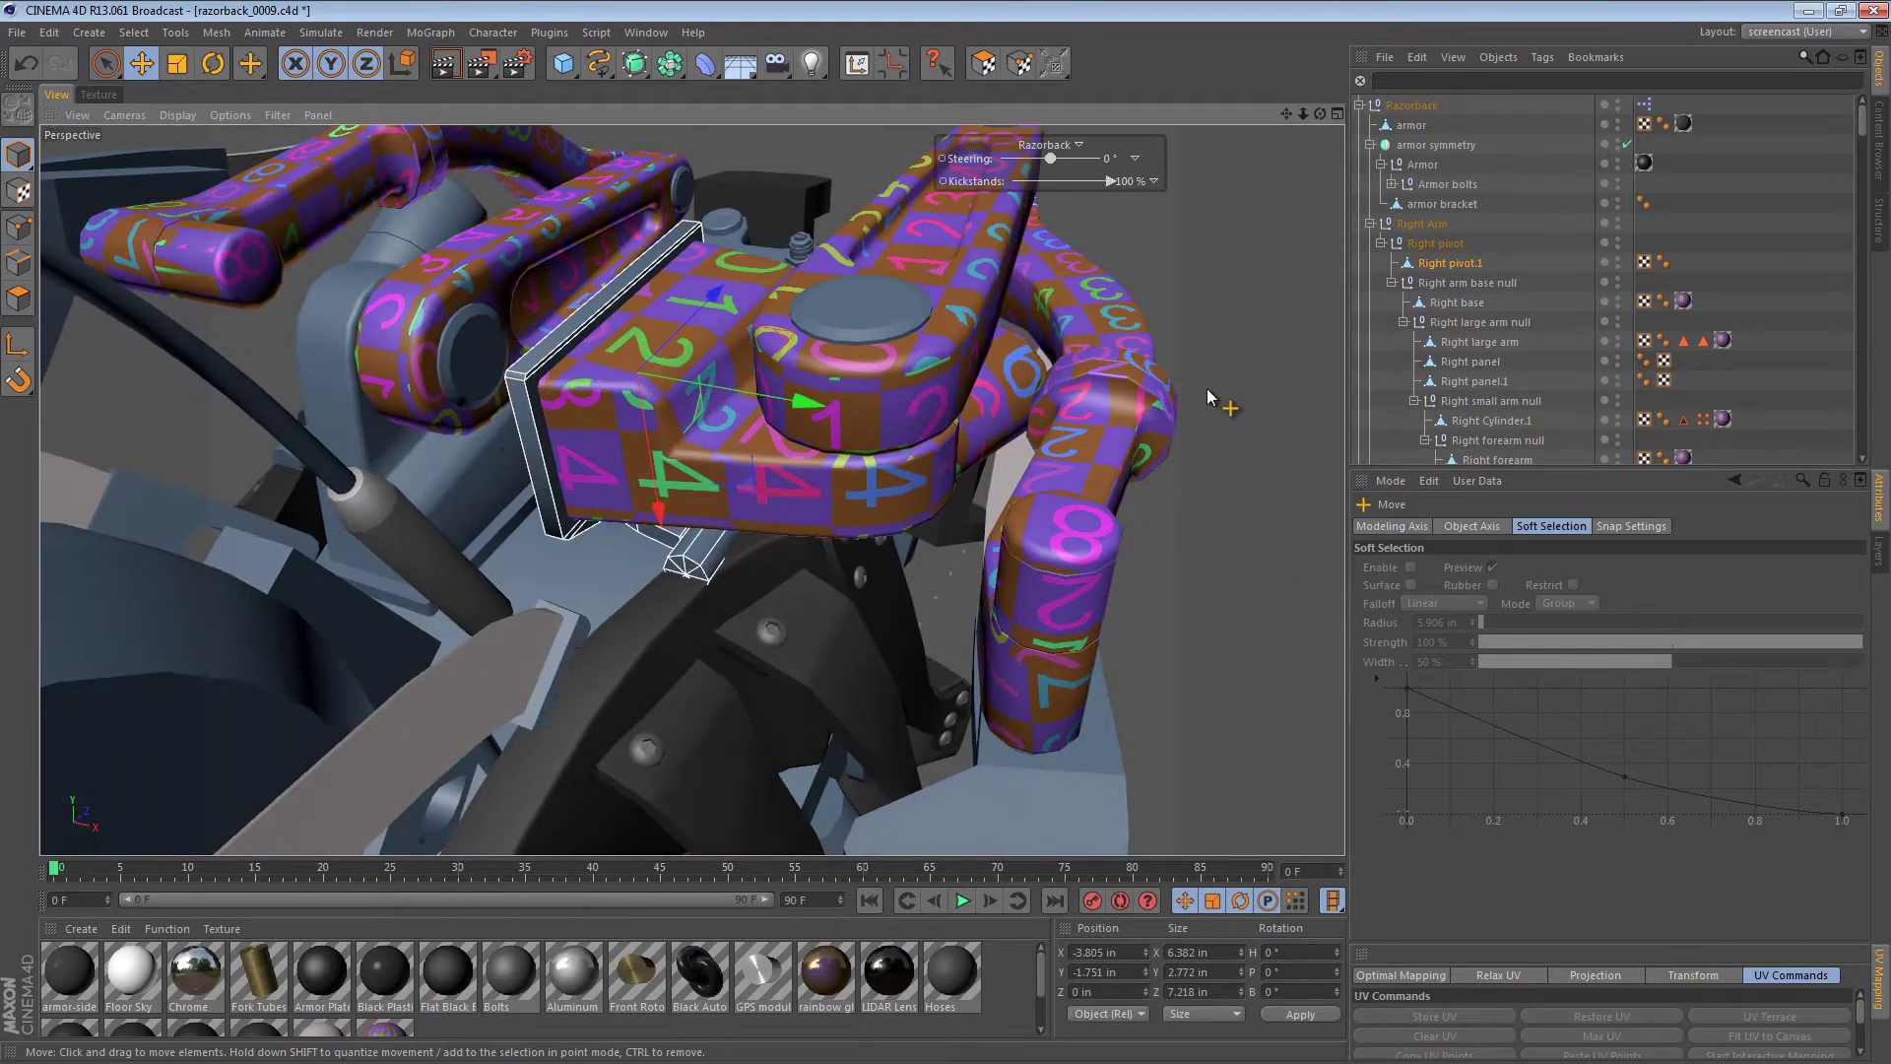
{"action": "left_click", "coordinate": [1490, 263]}
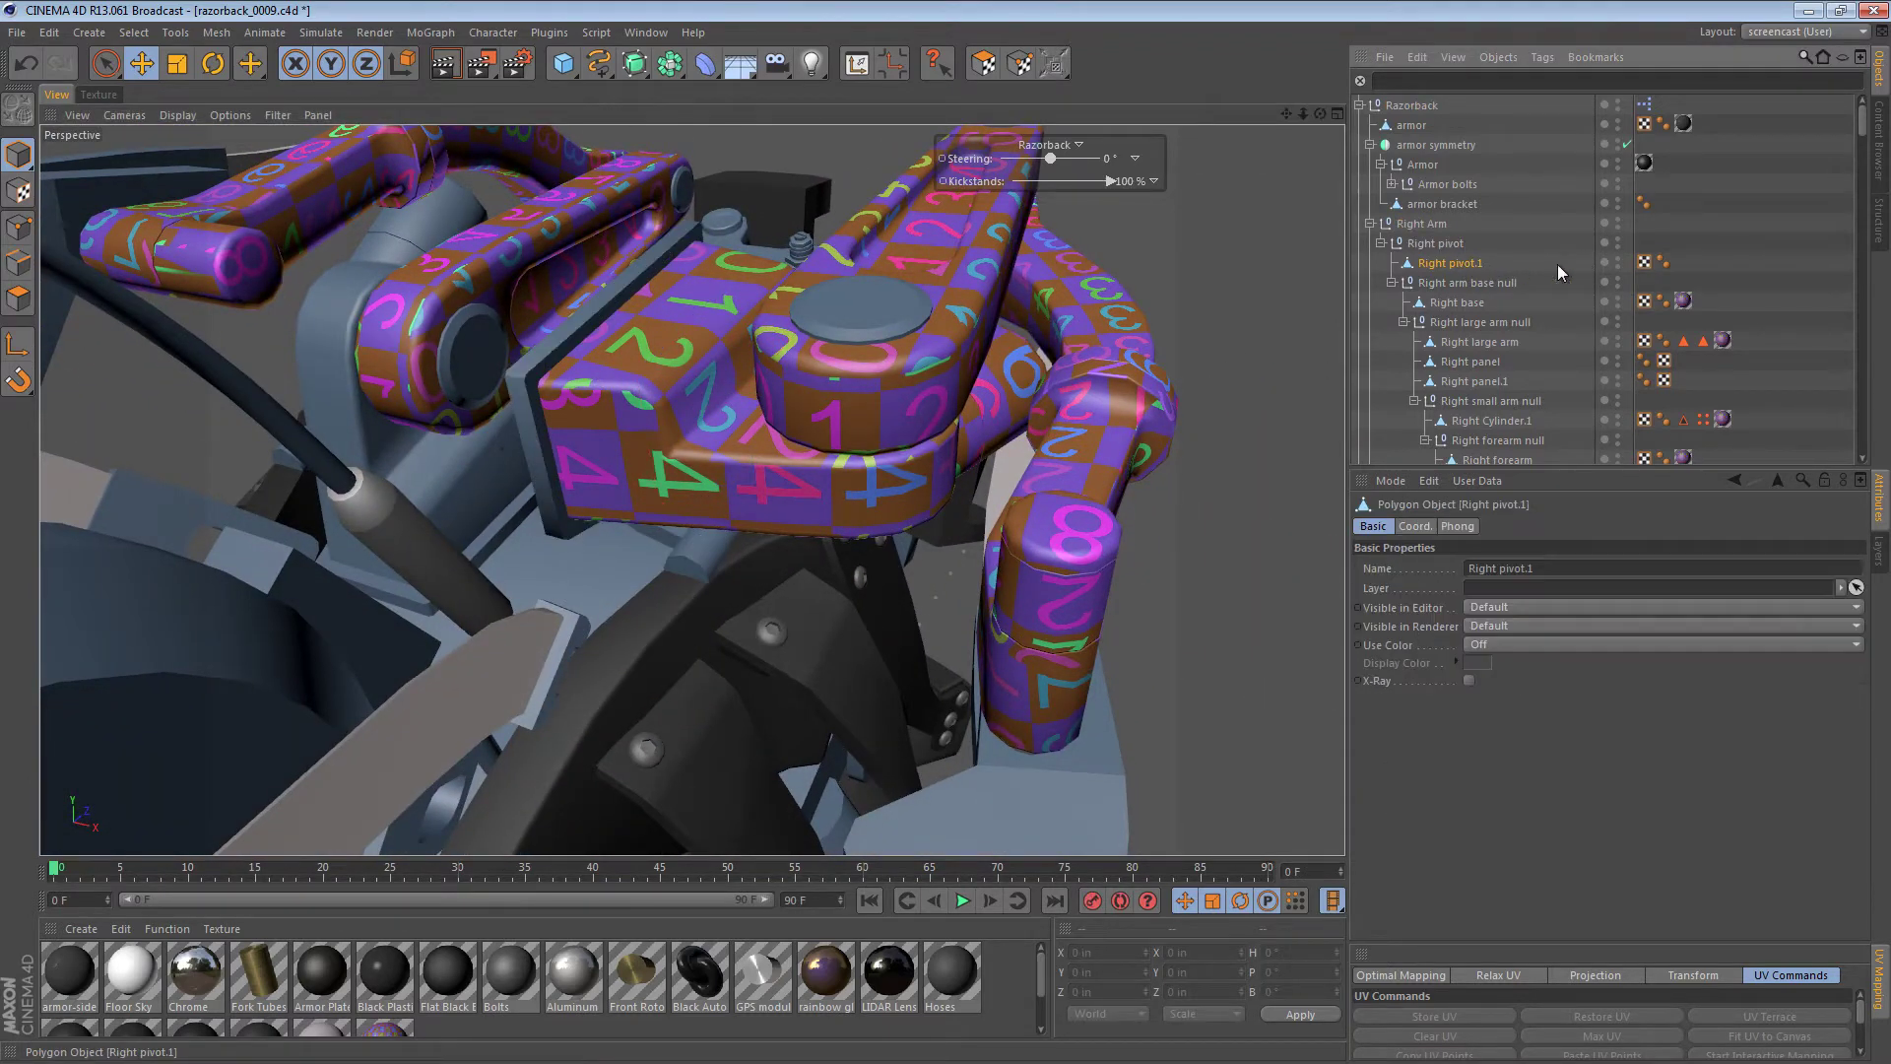
{"action": "left_click", "coordinate": [1645, 263]}
{"action": "key", "text": "Delete"}
{"action": "left_click", "coordinate": [1686, 304]}
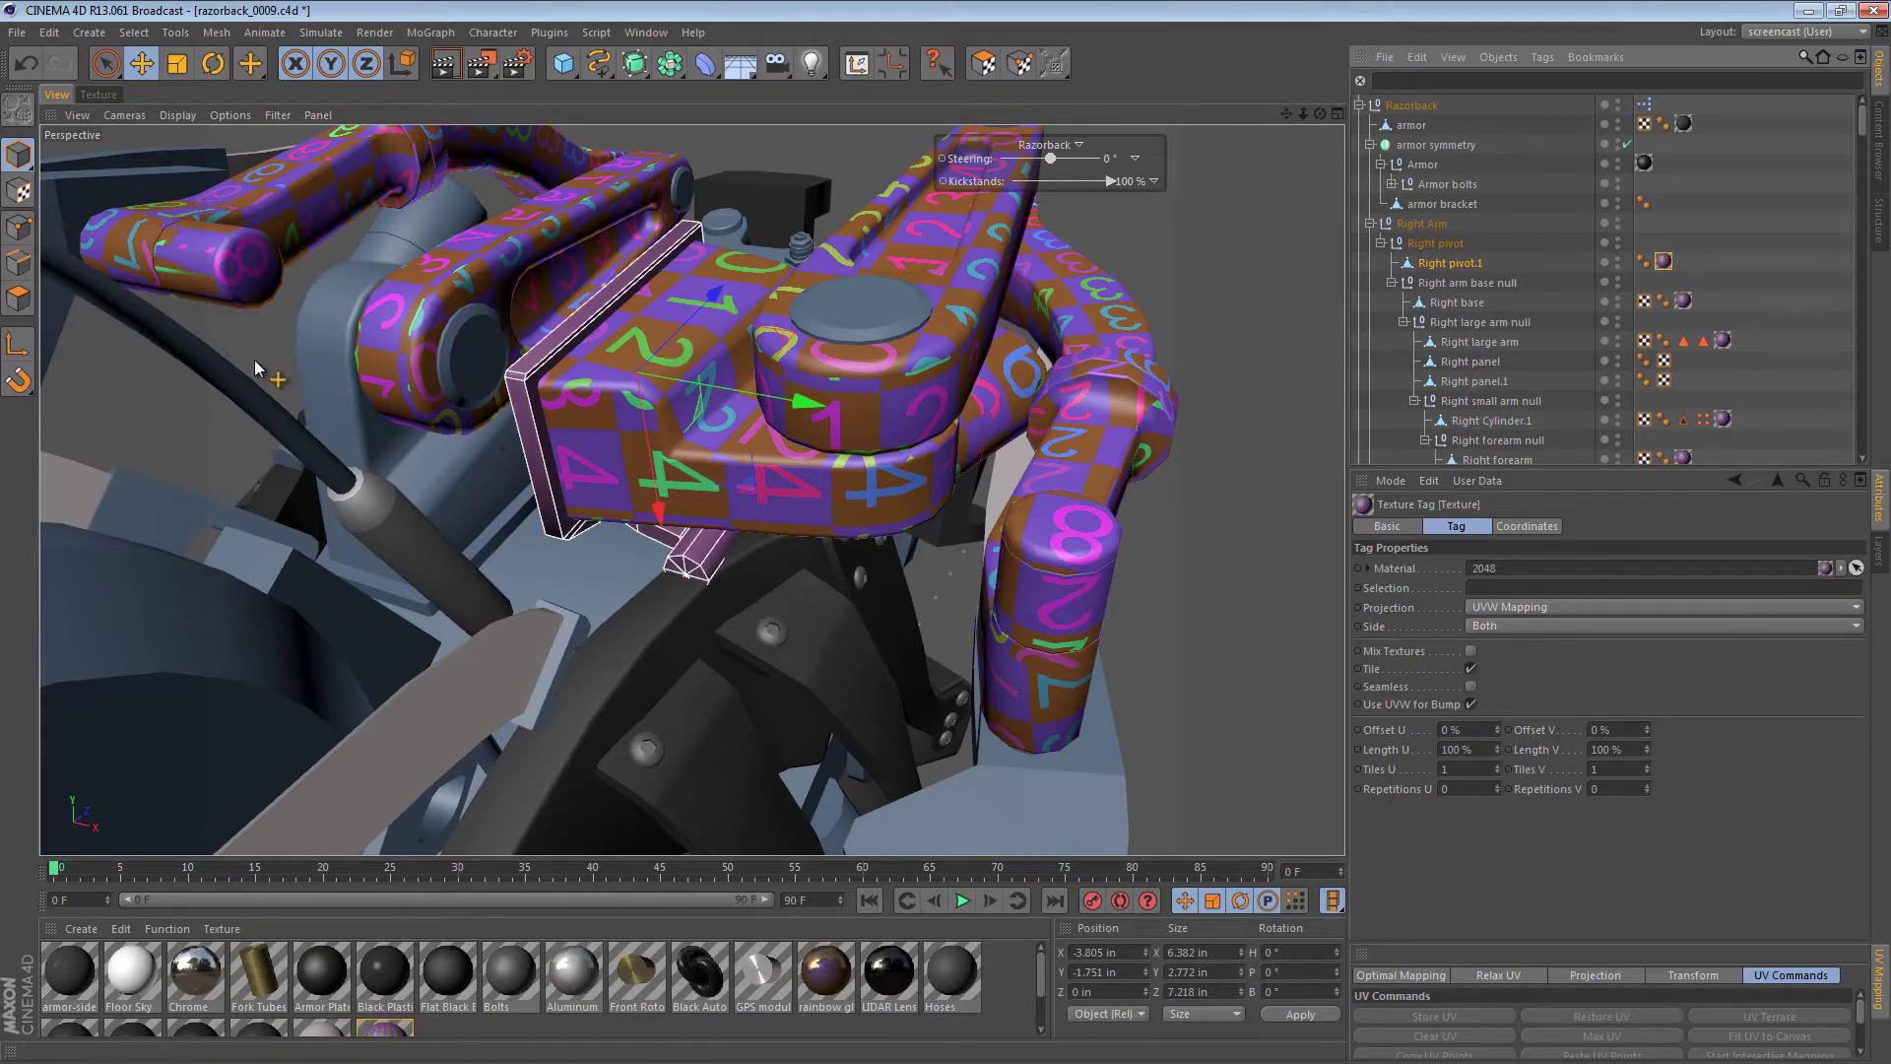
- Set the projection of Right pivot.1's texture tag to Flat, with its texture placement shown in texture mode
{"action": "left_click", "coordinate": [19, 191]}
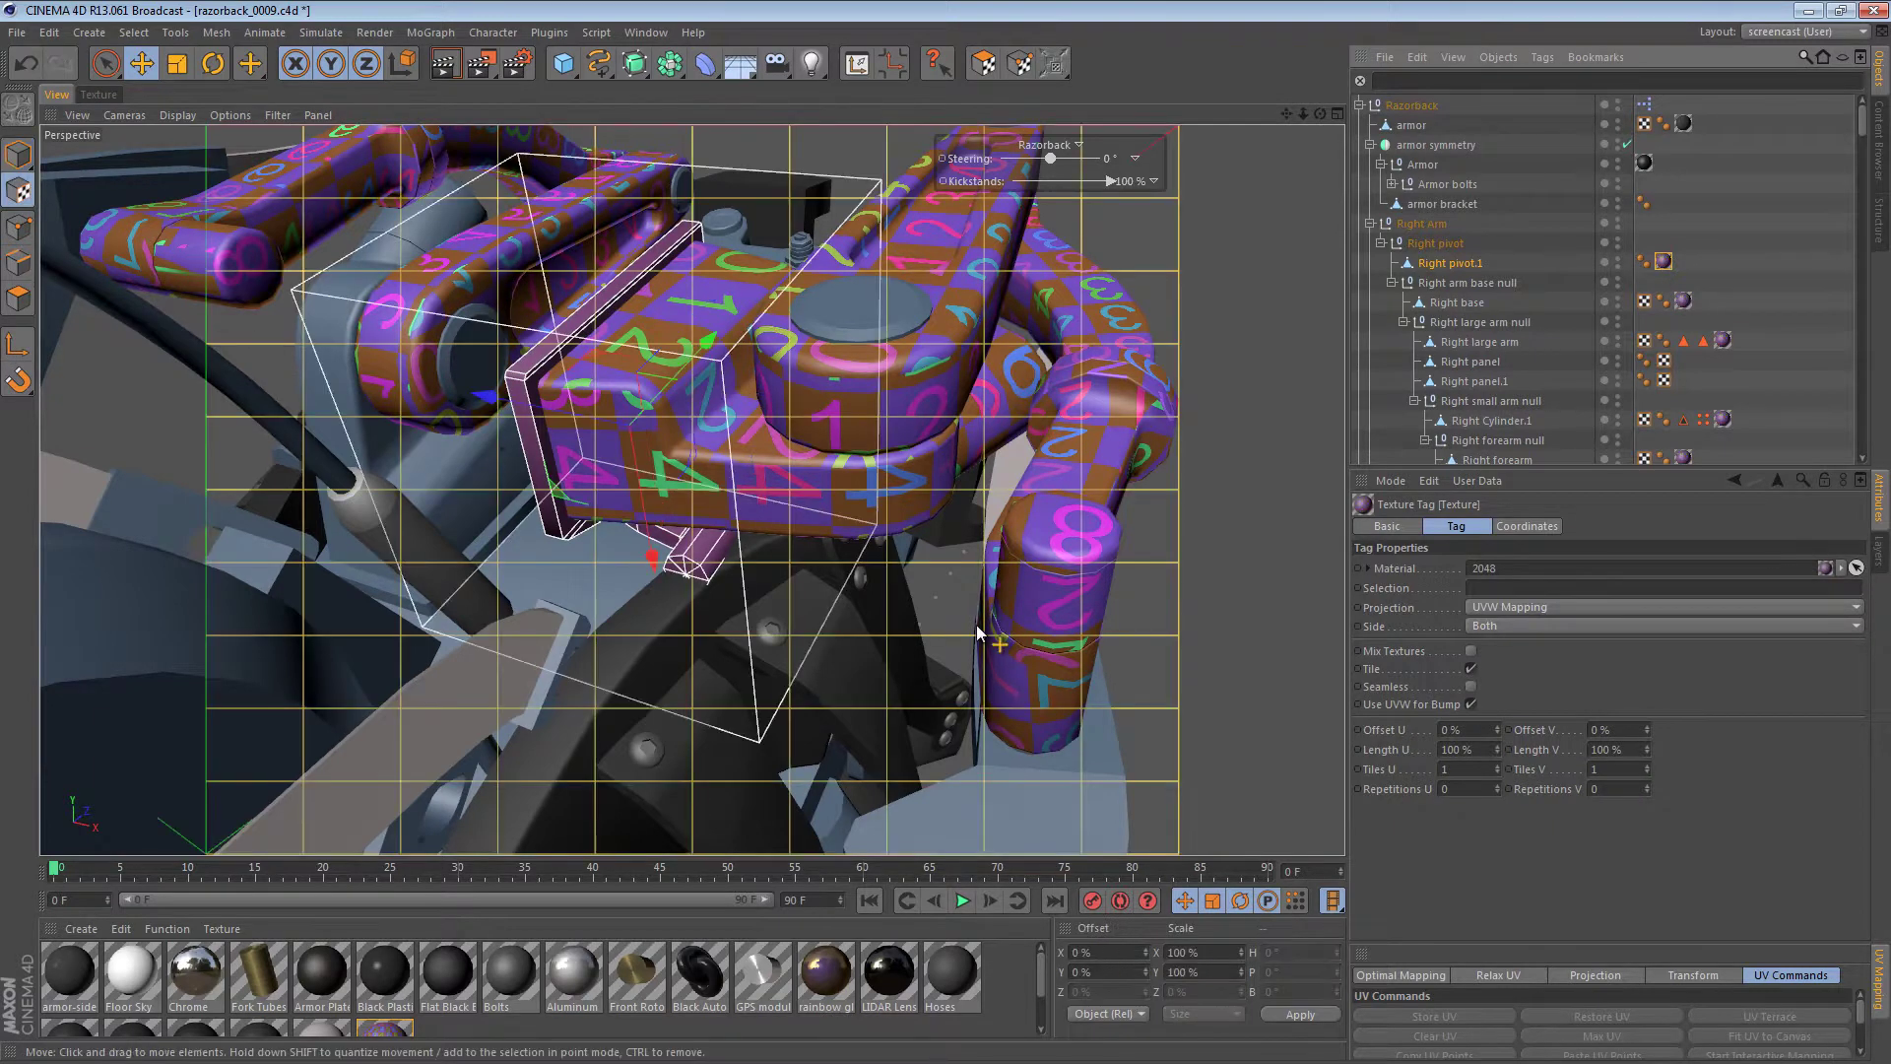
{"action": "left_click", "coordinate": [1545, 607]}
{"action": "left_click", "coordinate": [1523, 669]}
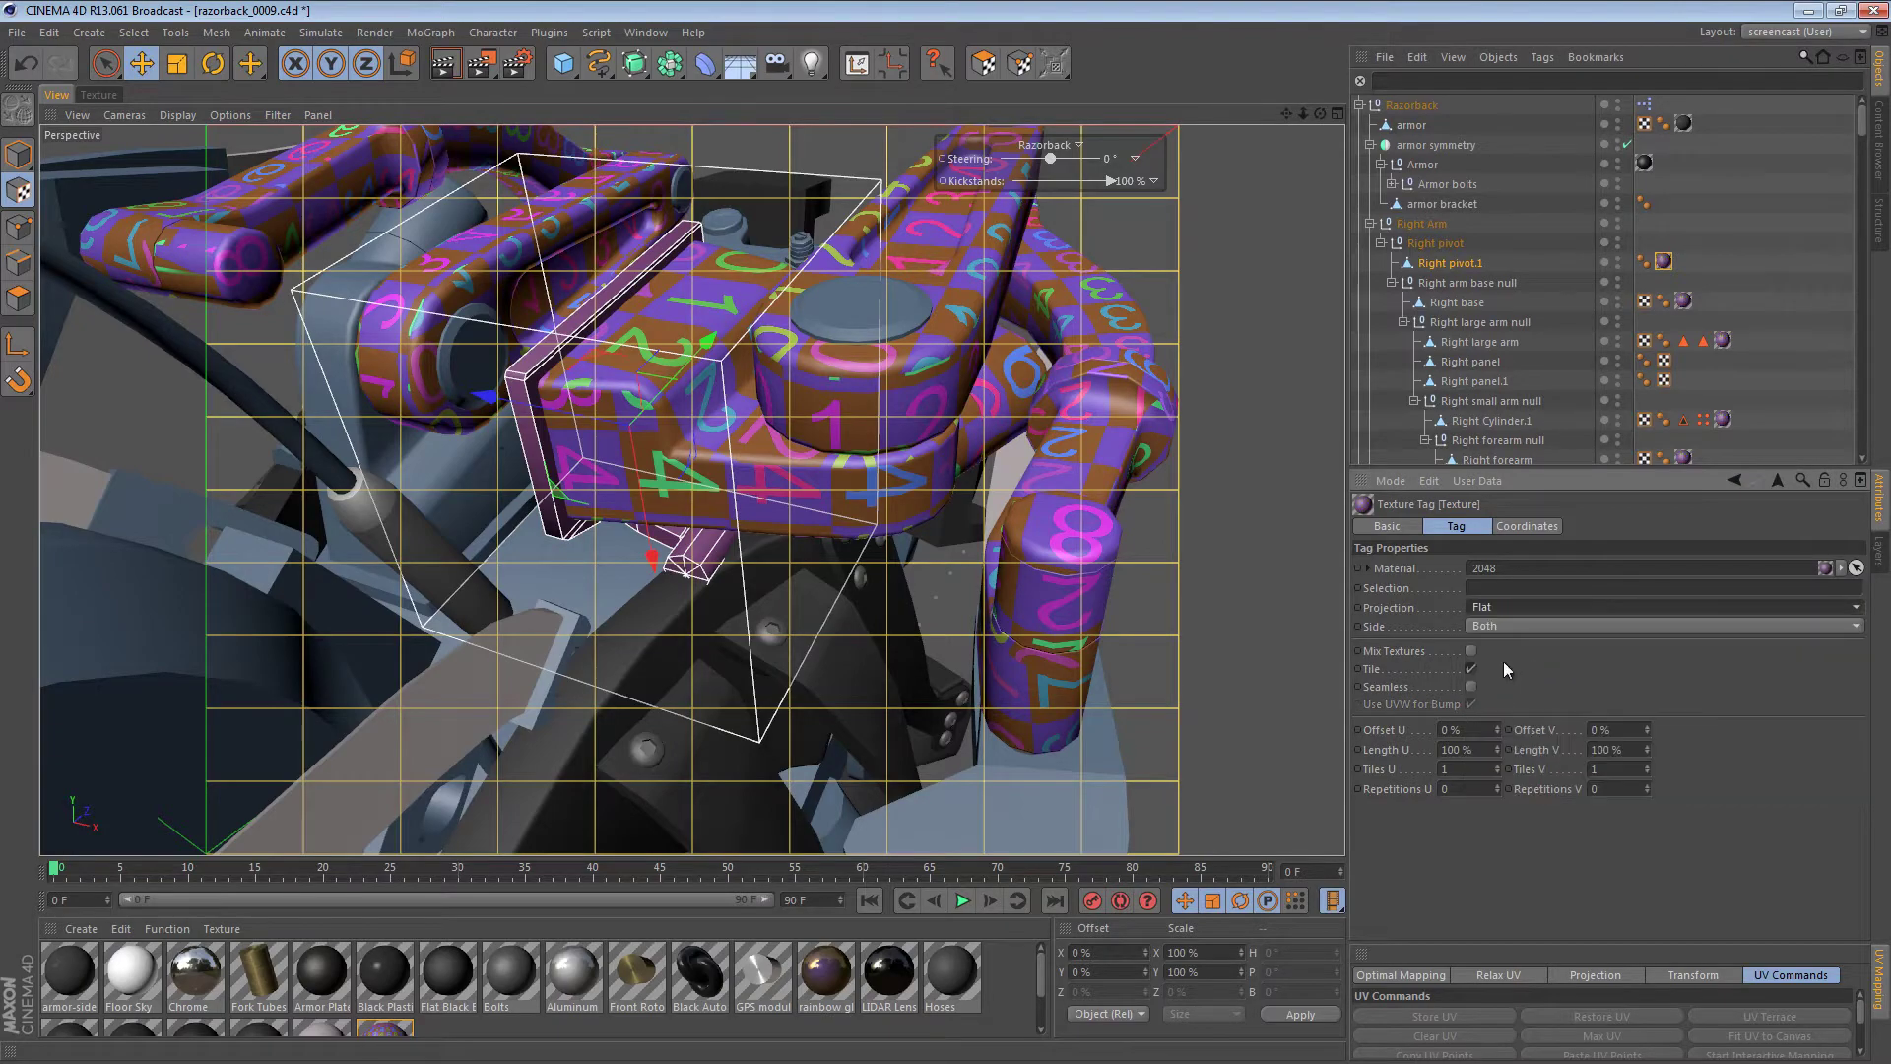
{"action": "mouse_move", "coordinate": [601, 319]}
{"action": "left_mouse_down", "text": "alt"}
{"action": "mouse_move", "coordinate": [477, 319]}
{"action": "mouse_move", "coordinate": [316, 264]}
{"action": "mouse_move", "coordinate": [583, 276]}
{"action": "mouse_move", "coordinate": [612, 333]}
{"action": "mouse_move", "coordinate": [570, 345]}
{"action": "left_mouse_up", "text": "alt"}
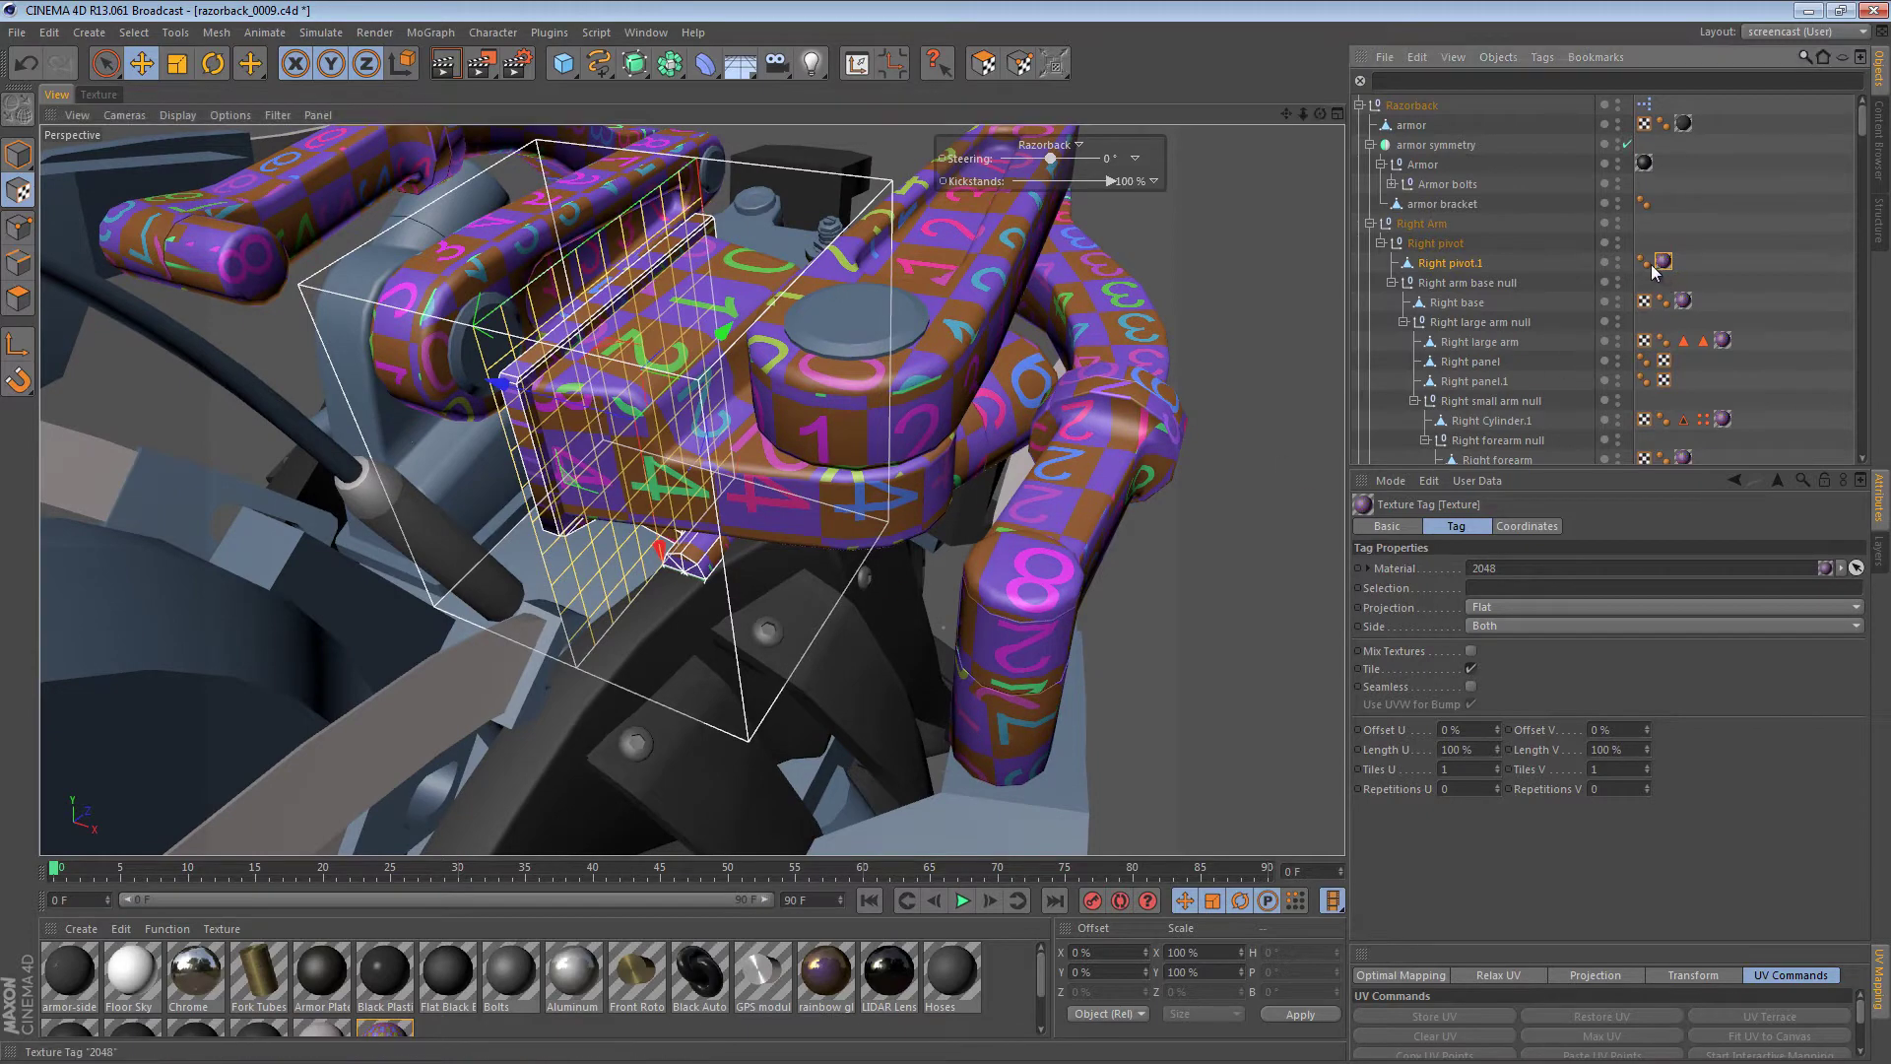
- Select all polygons of Right pivot.1 and remove the cylinder's polygons from the selection with Fill Selection
{"action": "left_click", "coordinate": [18, 299]}
{"action": "key", "text": "ctrl+a"}
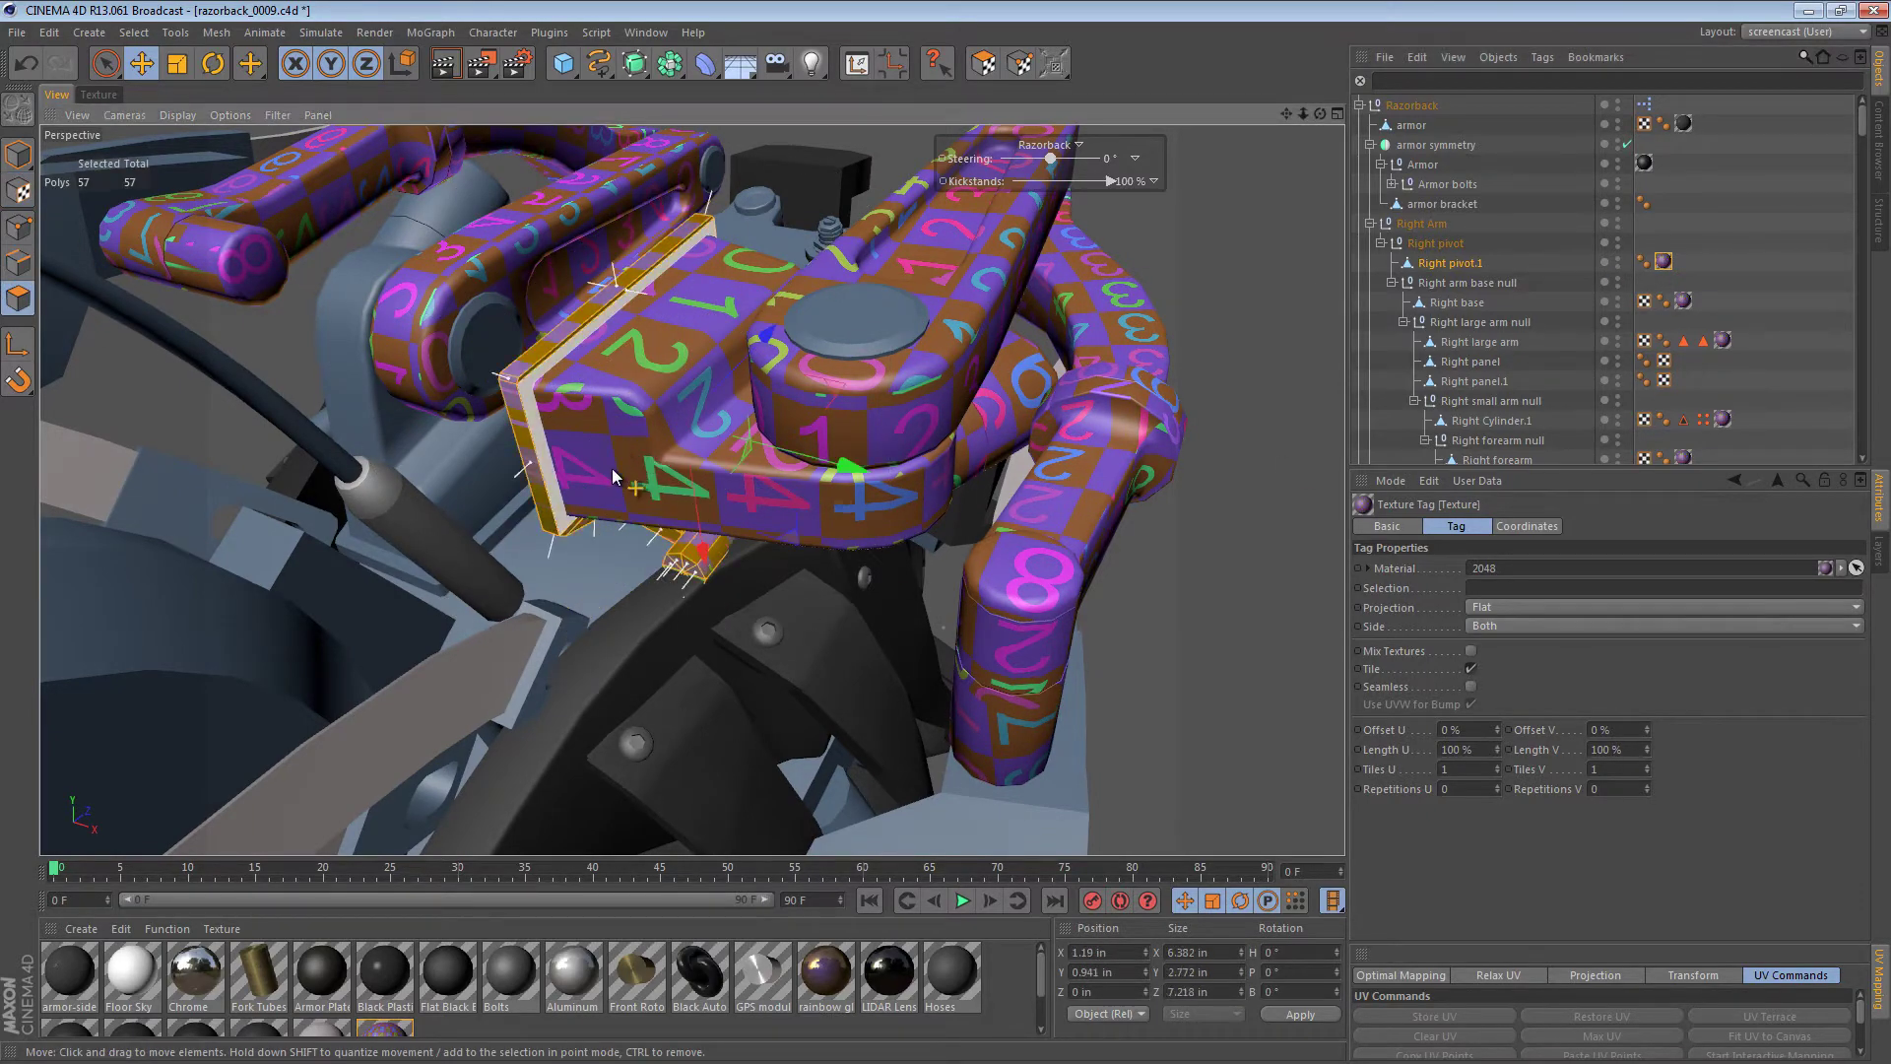
{"action": "left_click_drag", "start_coordinate": [629, 447], "coordinate": [622, 380], "text": "alt"}
{"action": "key", "text": "u"}
{"action": "key", "text": "f"}
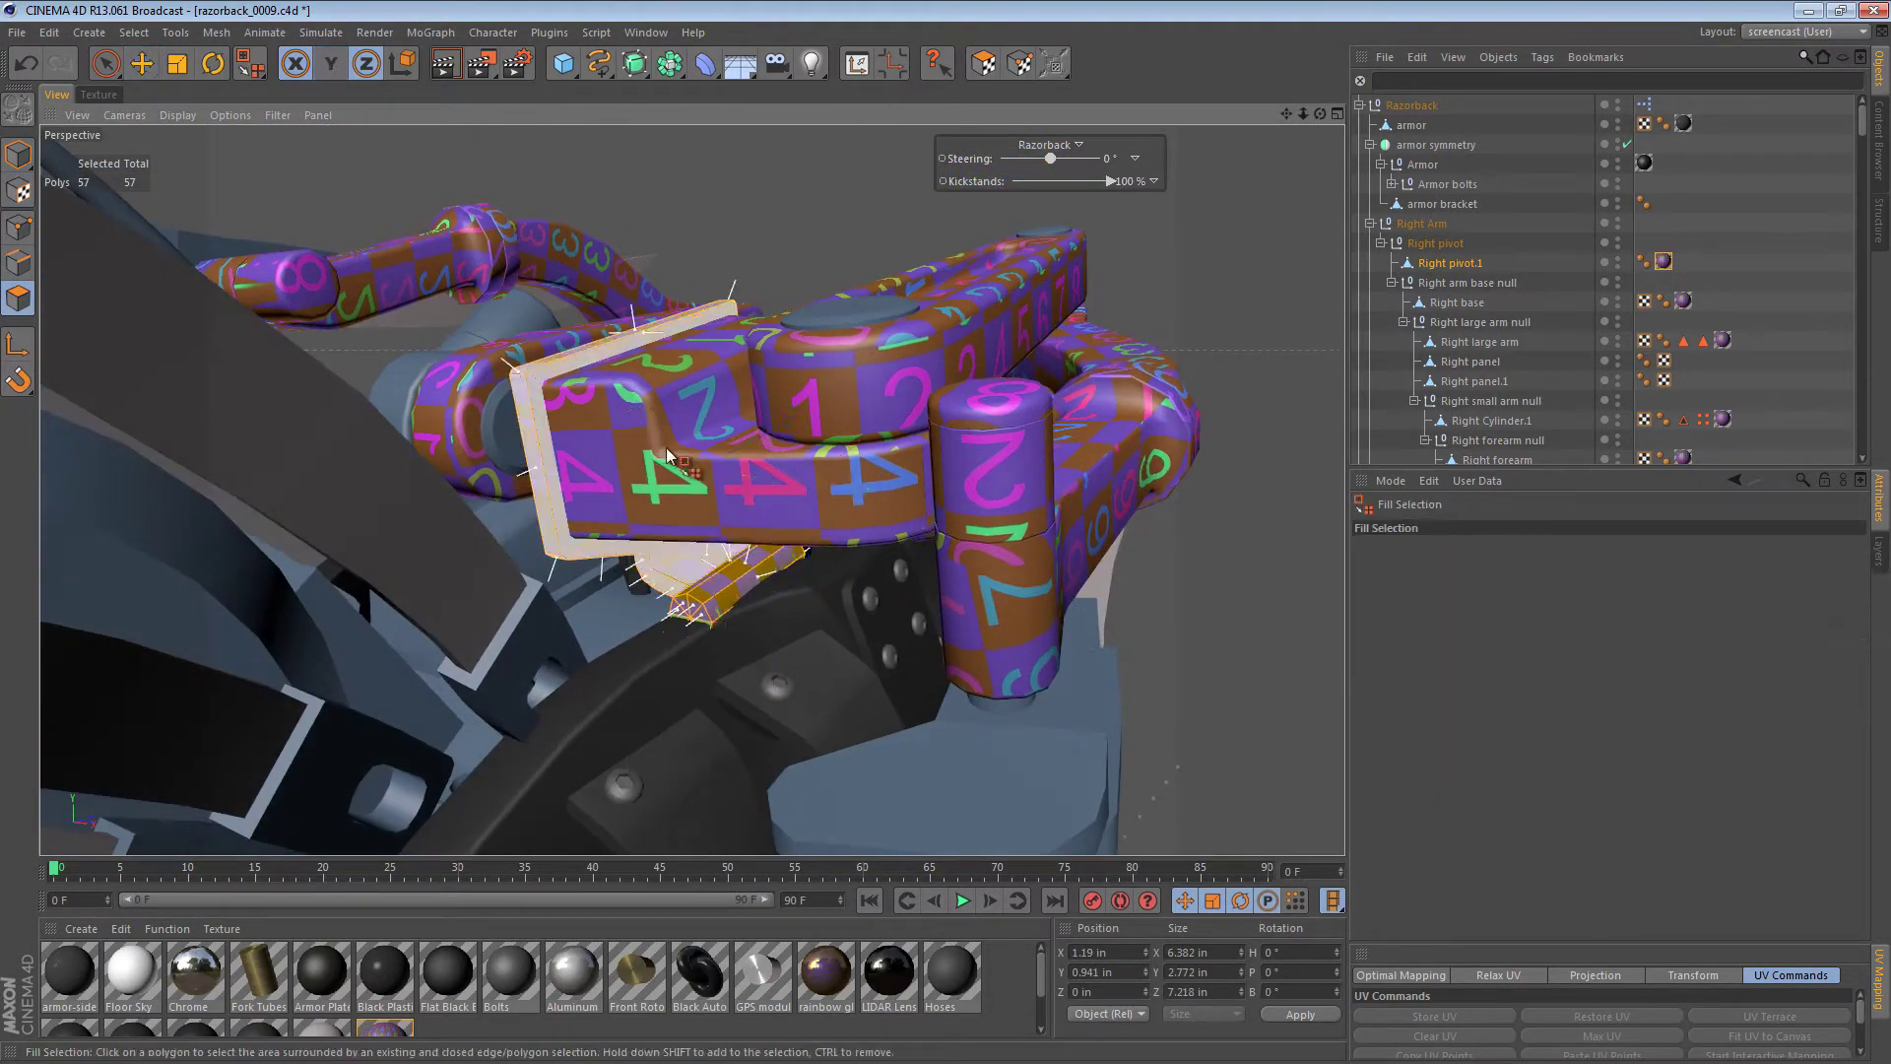
{"action": "left_click", "coordinate": [709, 597], "text": "ctrl"}
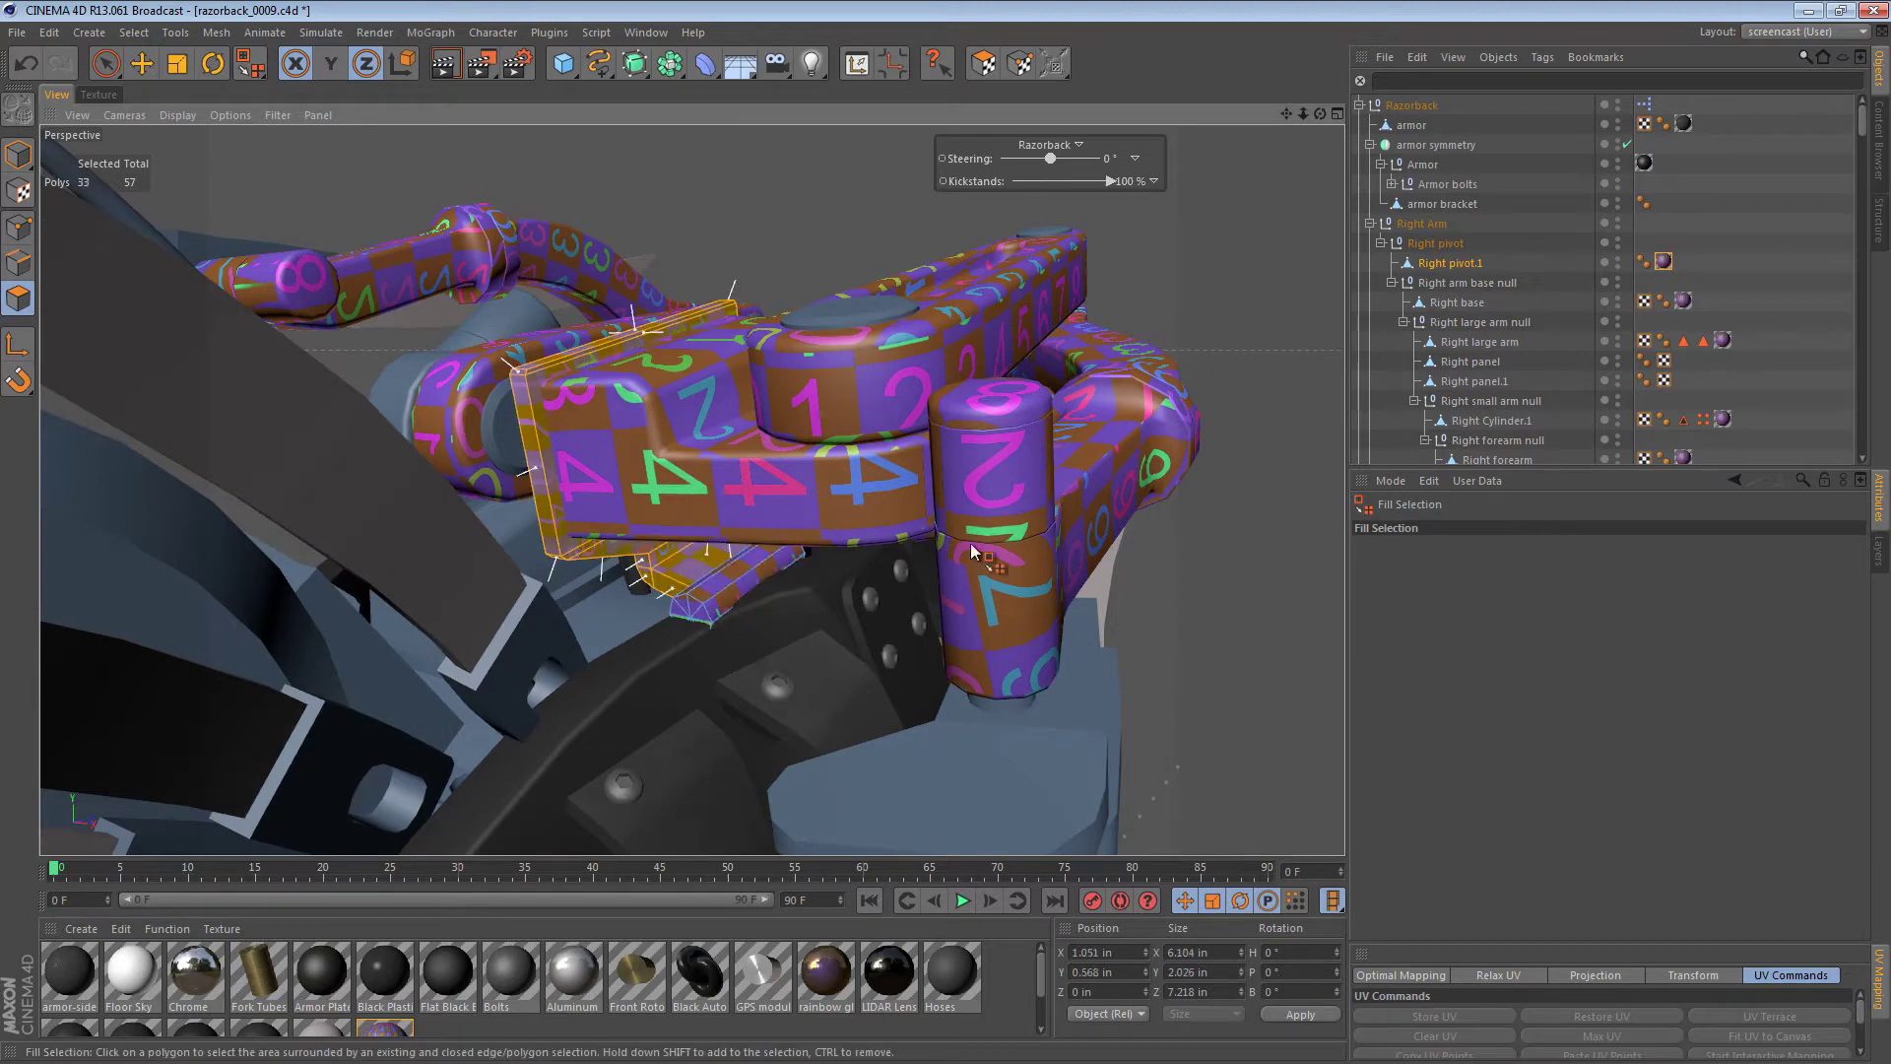
- Assign UVW coordinates from the flat projection to the selected polygons of Right pivot.1
{"action": "left_click", "coordinate": [1542, 57]}
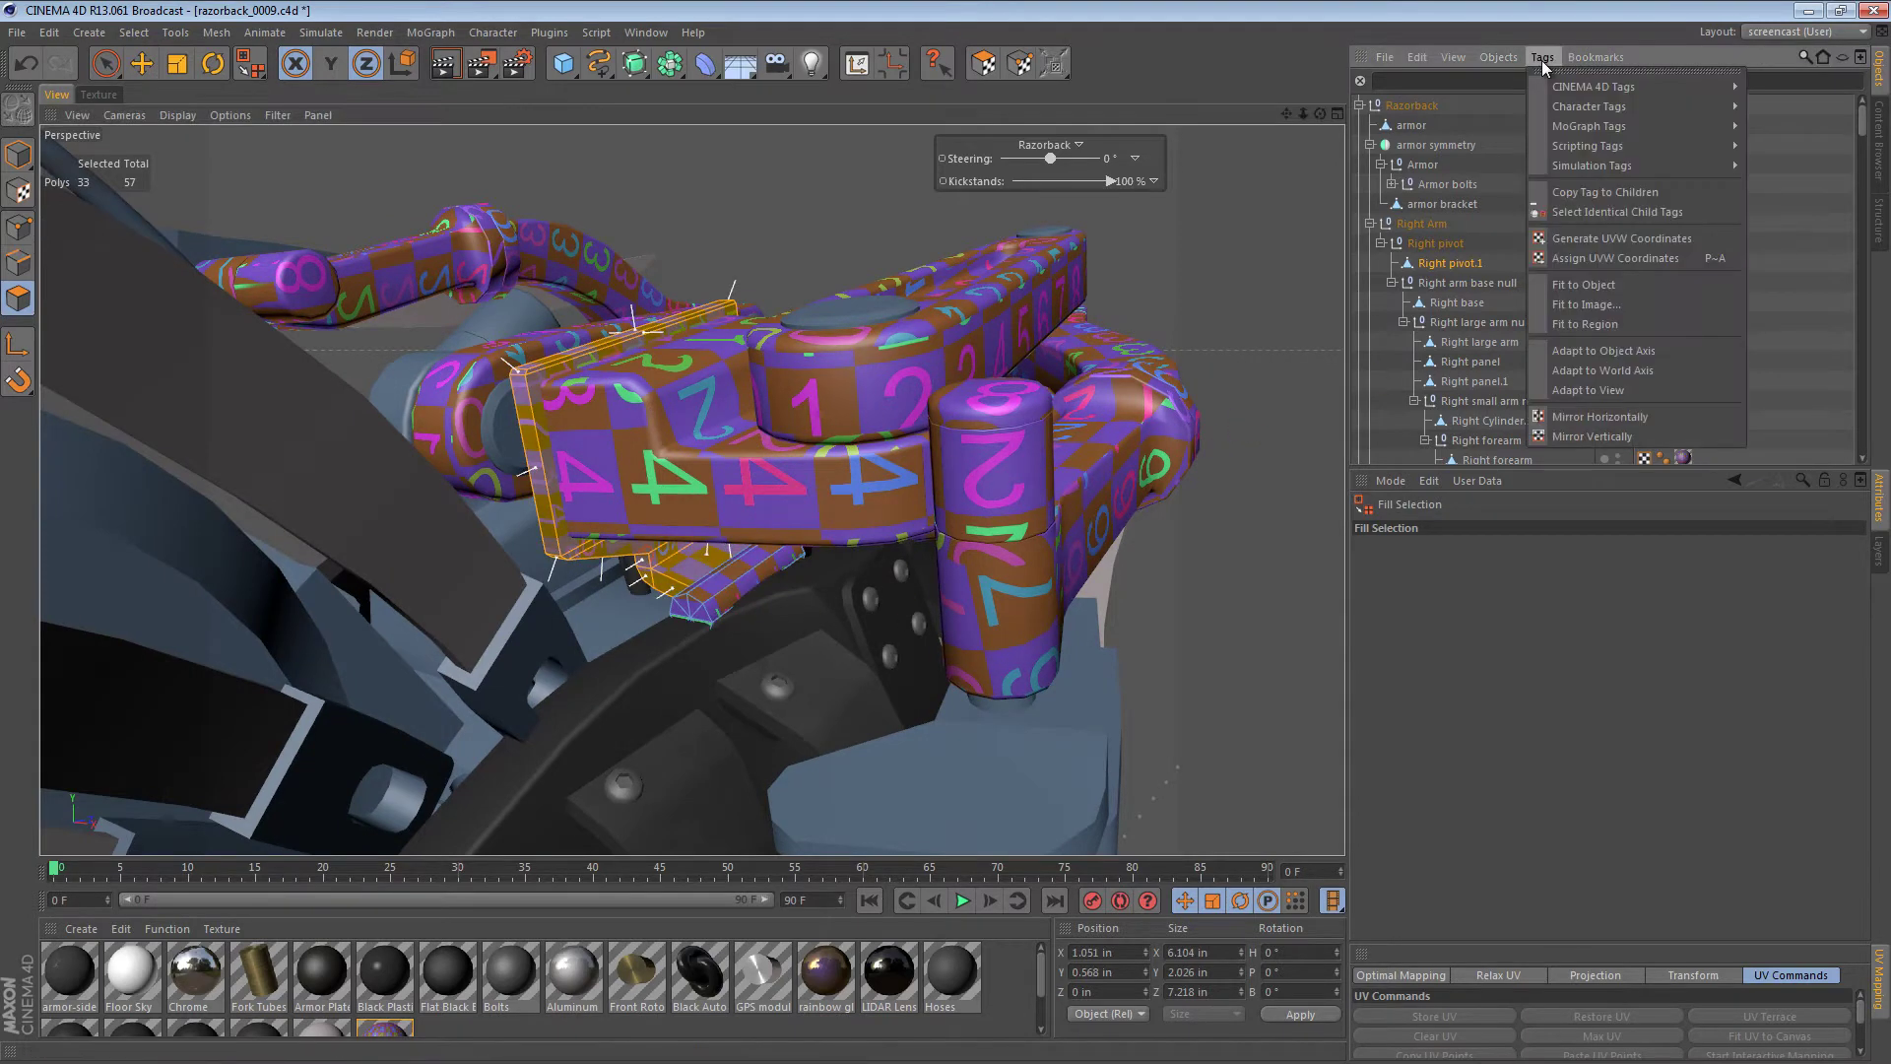
{"action": "left_click", "coordinate": [1681, 257]}
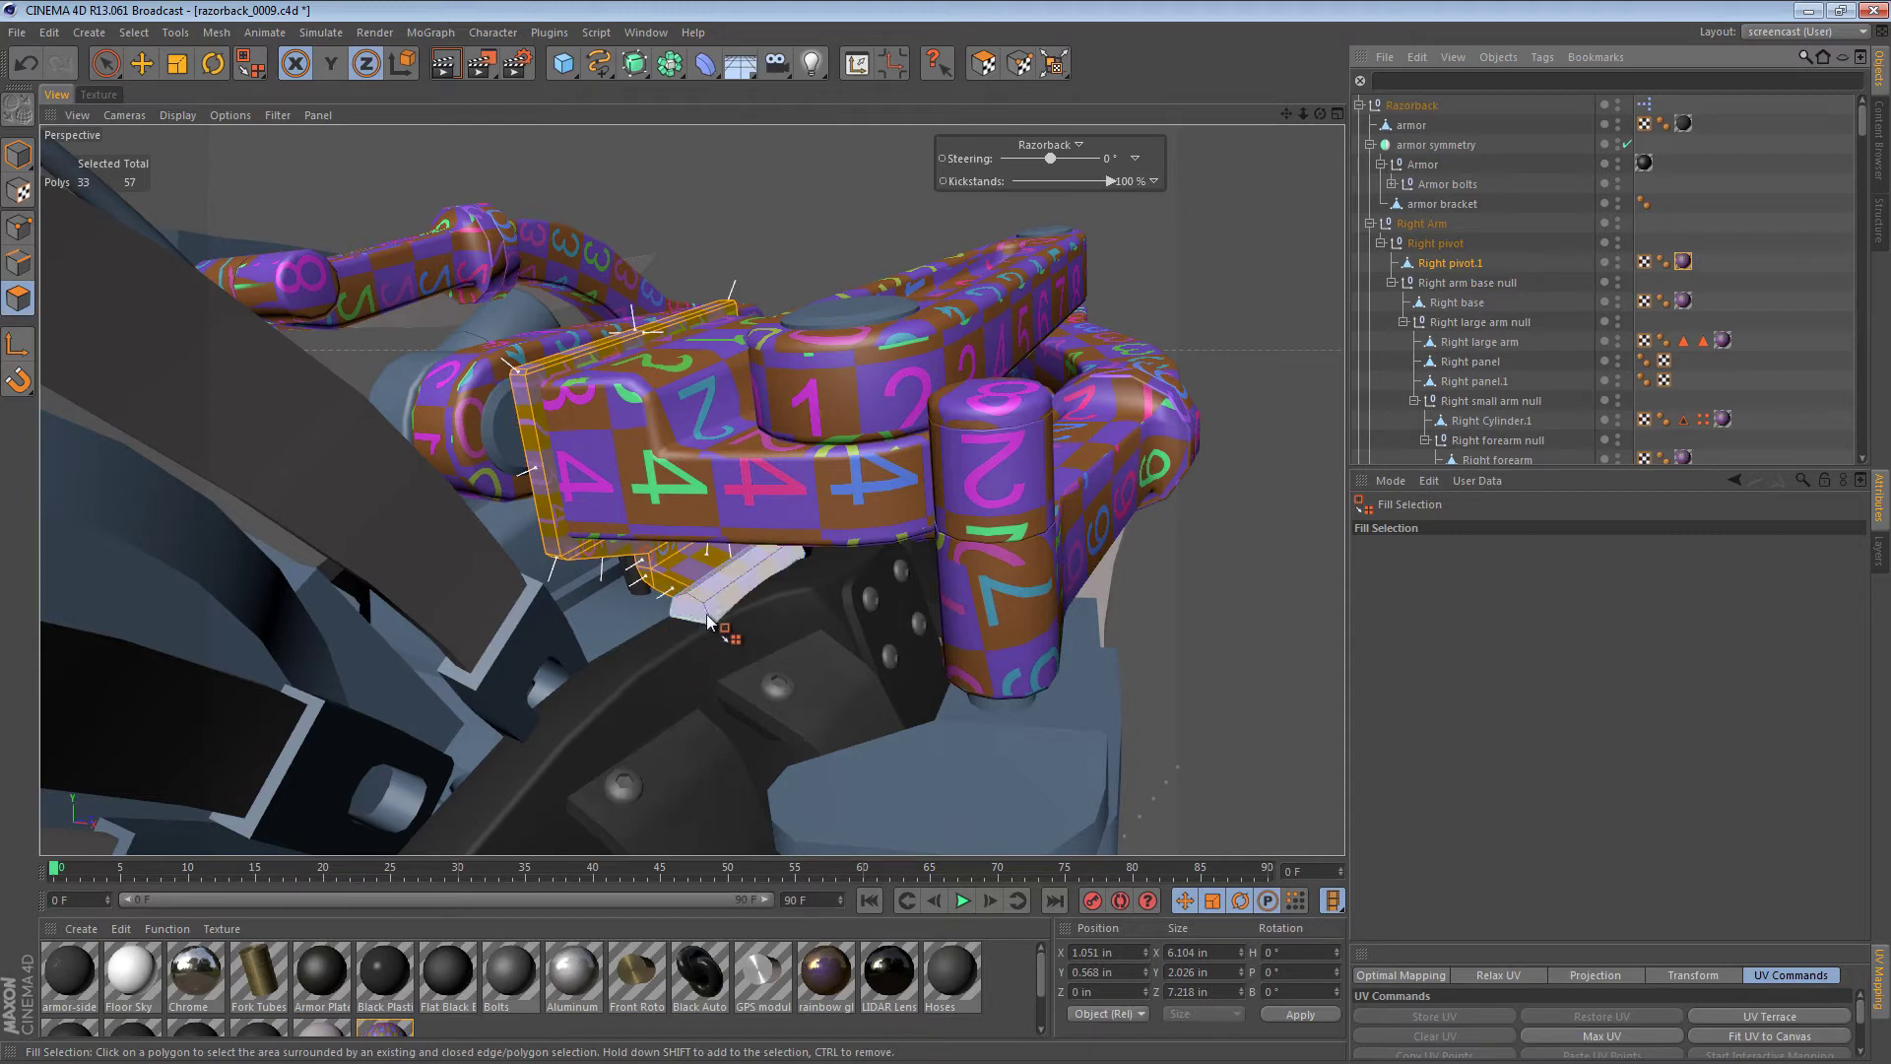
- Select the small cylinder's polygons with Fill Selection and set Right pivot.1's 2048 texture tag projection to Cylindrical
{"action": "left_click", "coordinate": [724, 591]}
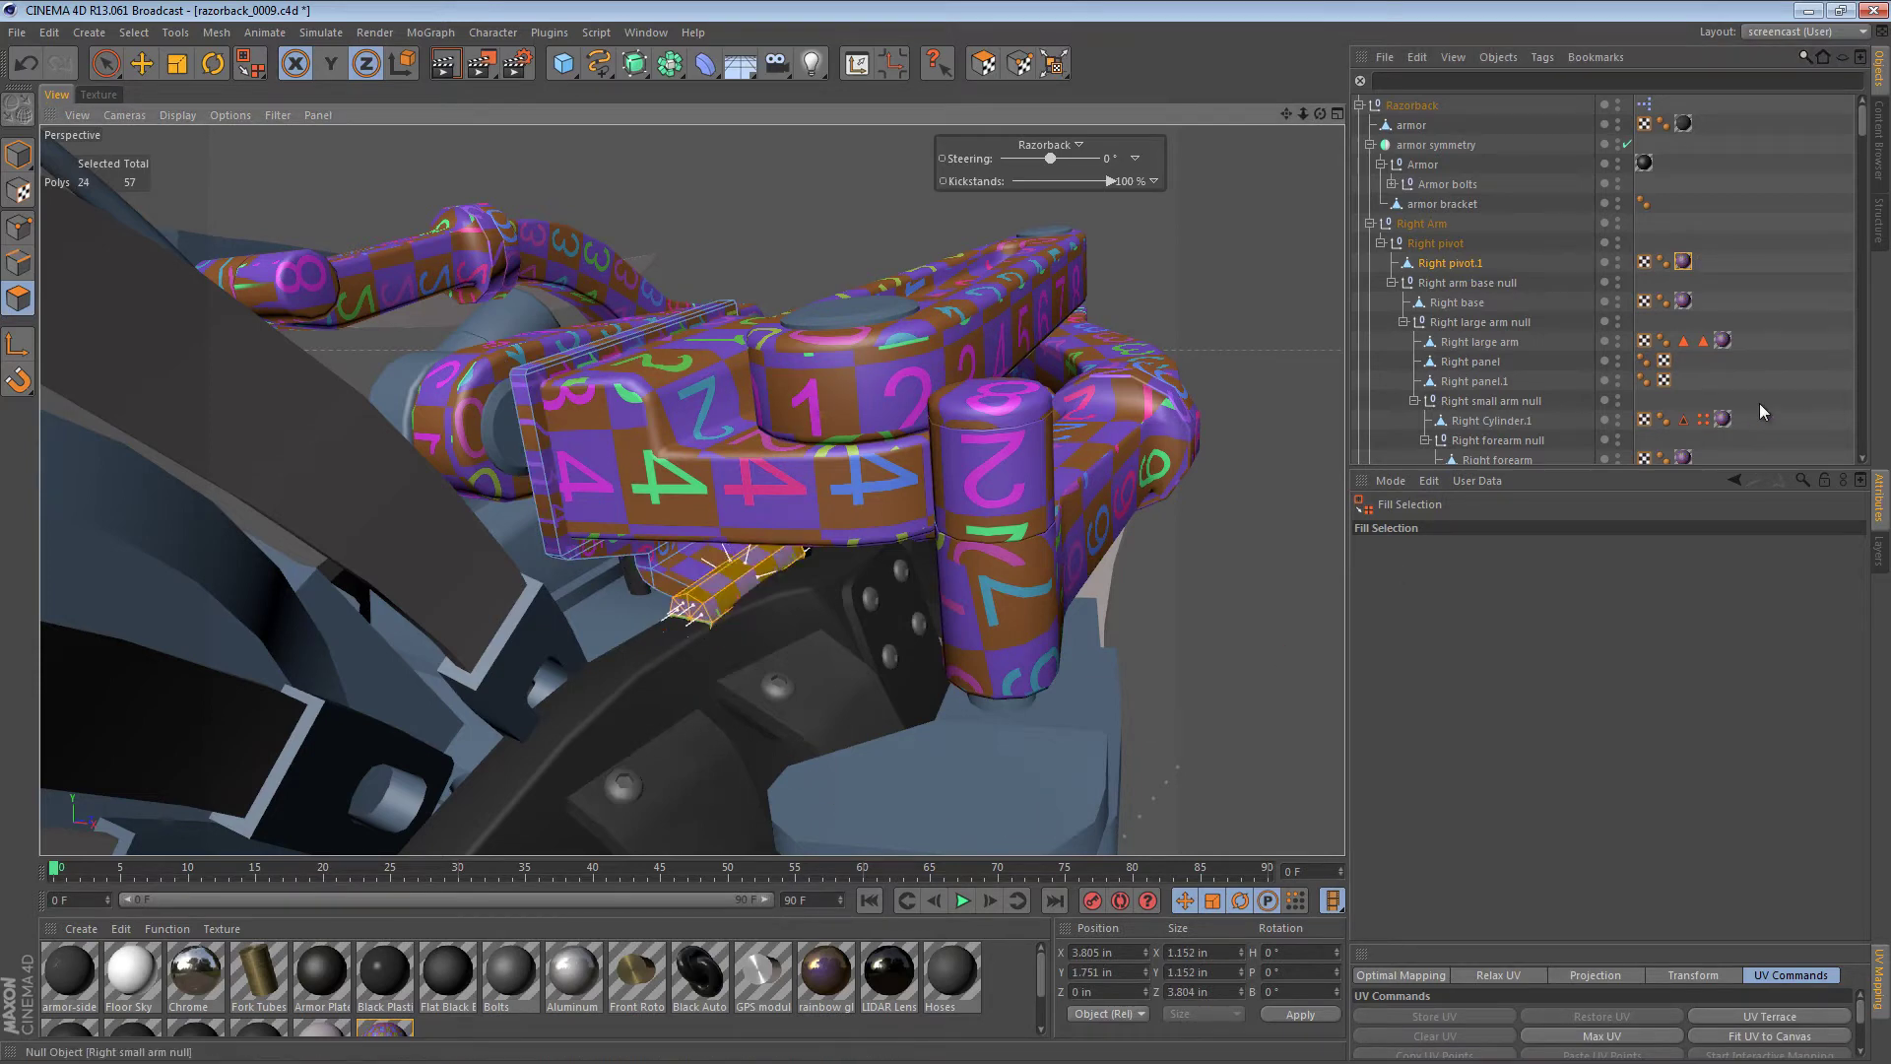
{"action": "left_click", "coordinate": [1684, 262]}
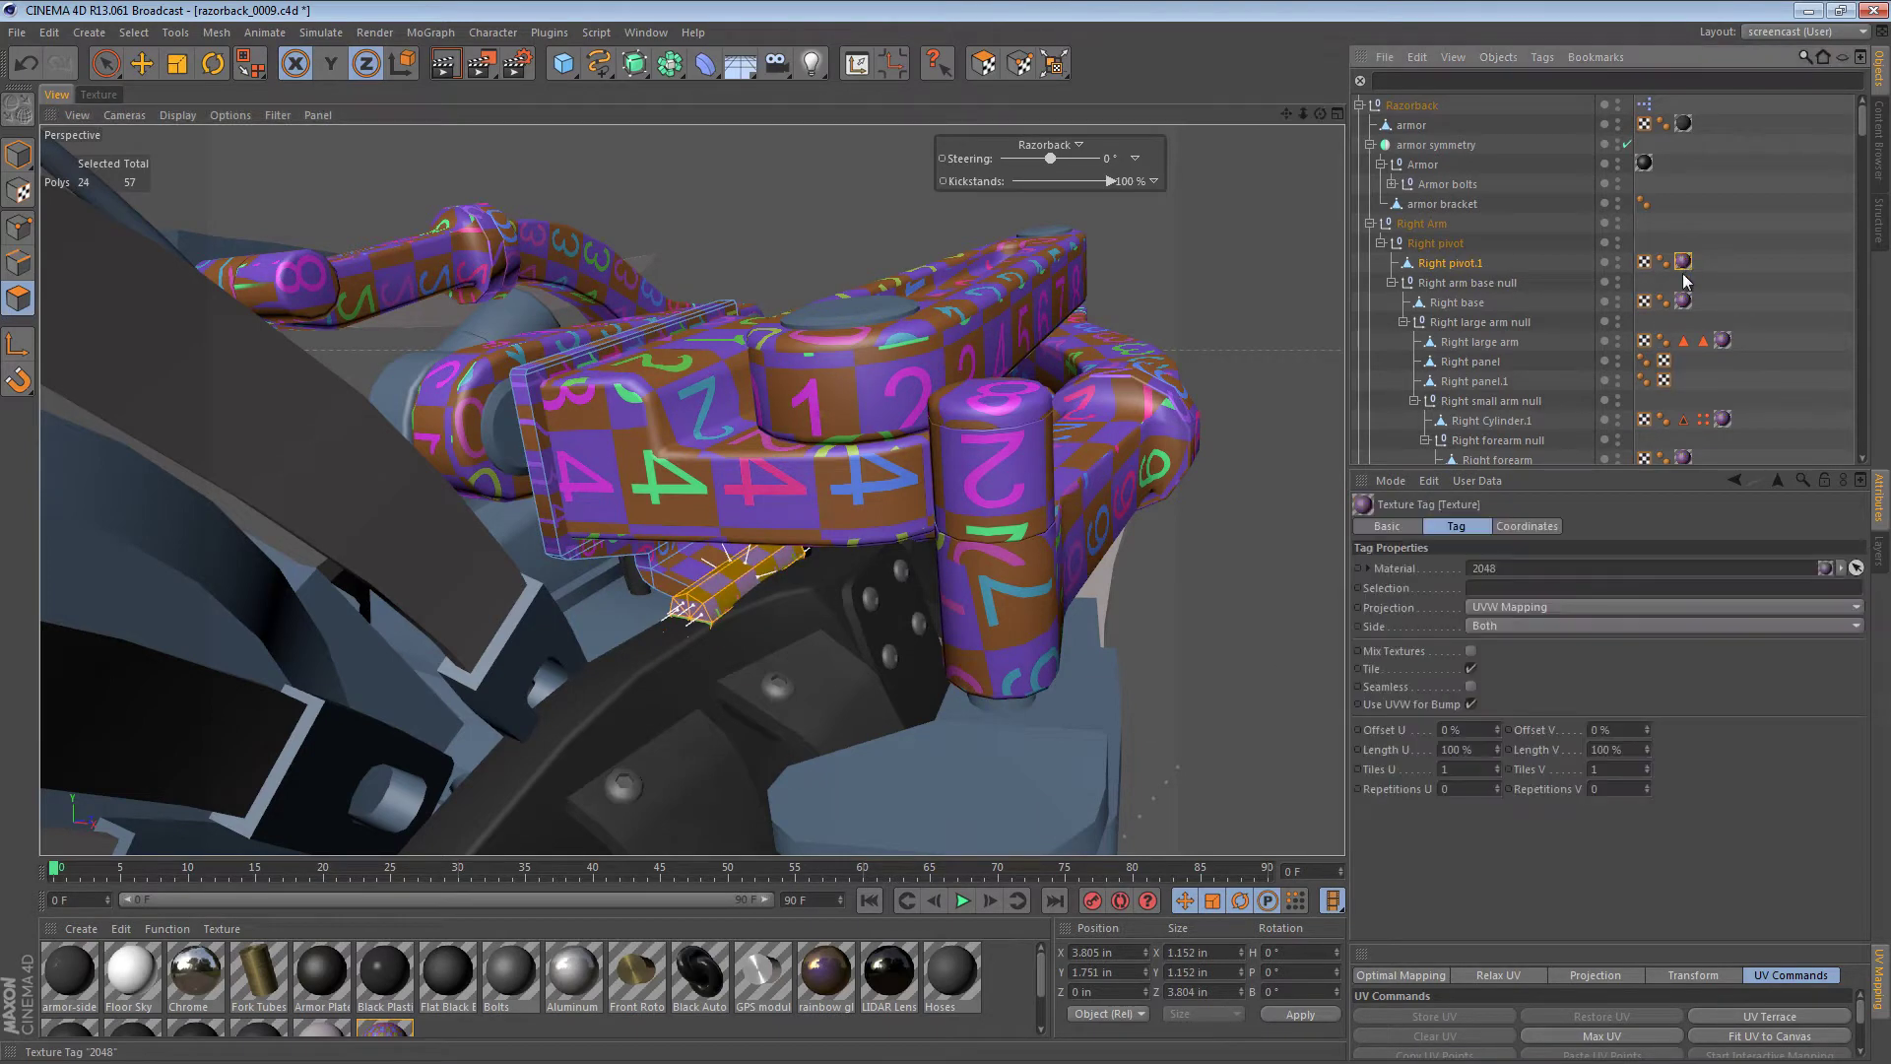
{"action": "left_click", "coordinate": [1600, 607]}
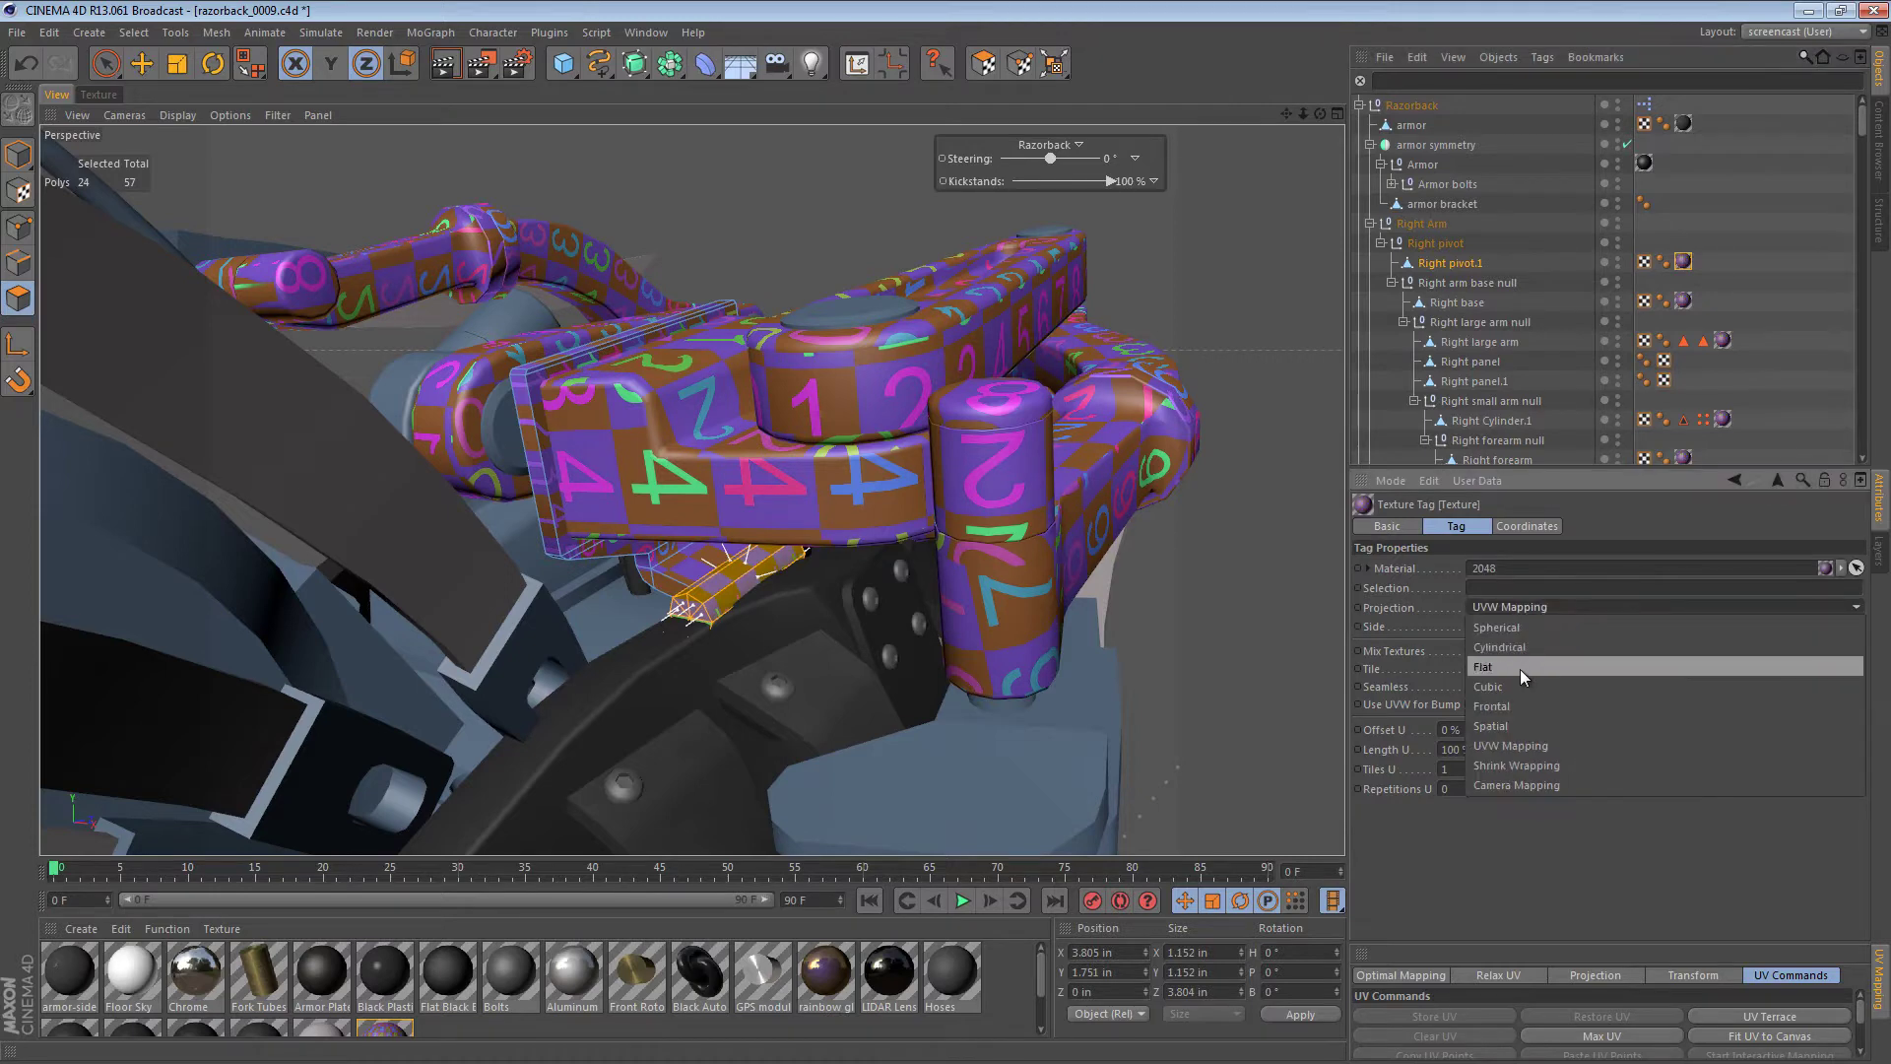
{"action": "left_click", "coordinate": [1510, 646]}
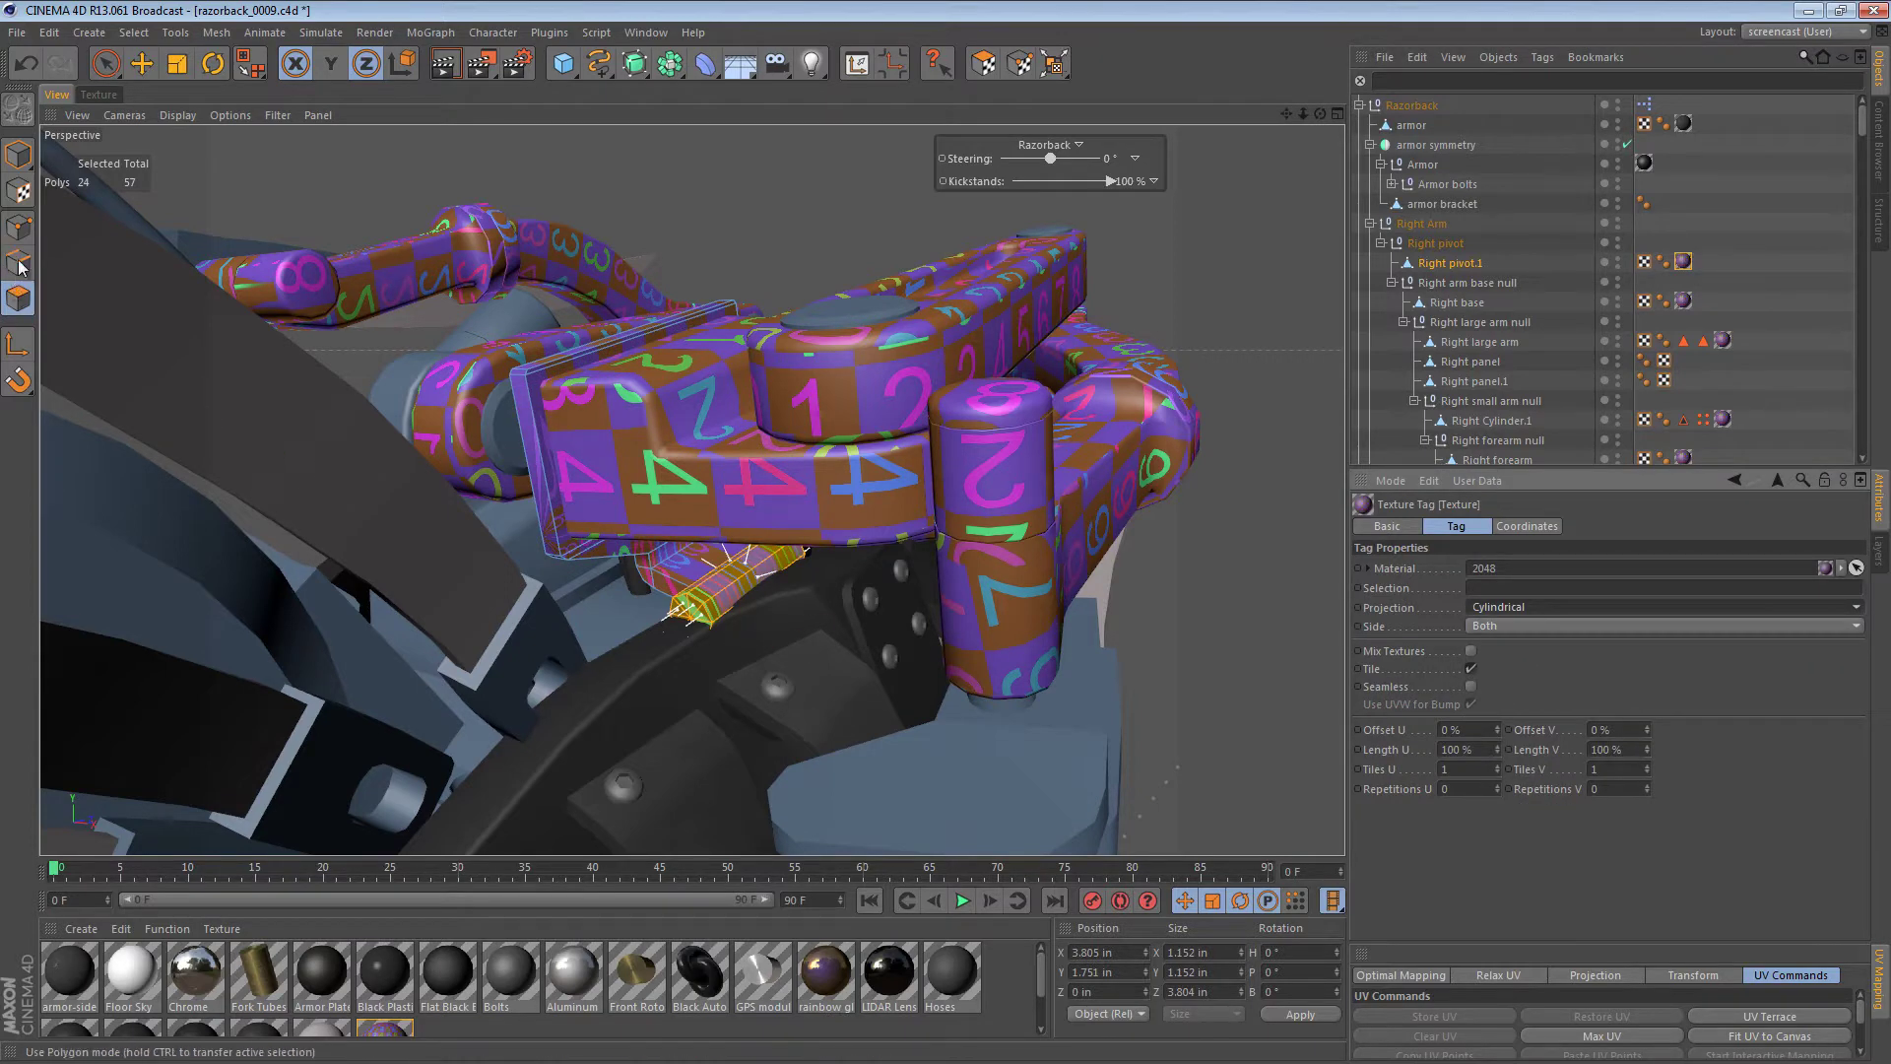
- In texture mode, reposition the cylindrical texture projection so it is centred on the small cylinder and runs along its length
{"action": "left_click", "coordinate": [27, 197]}
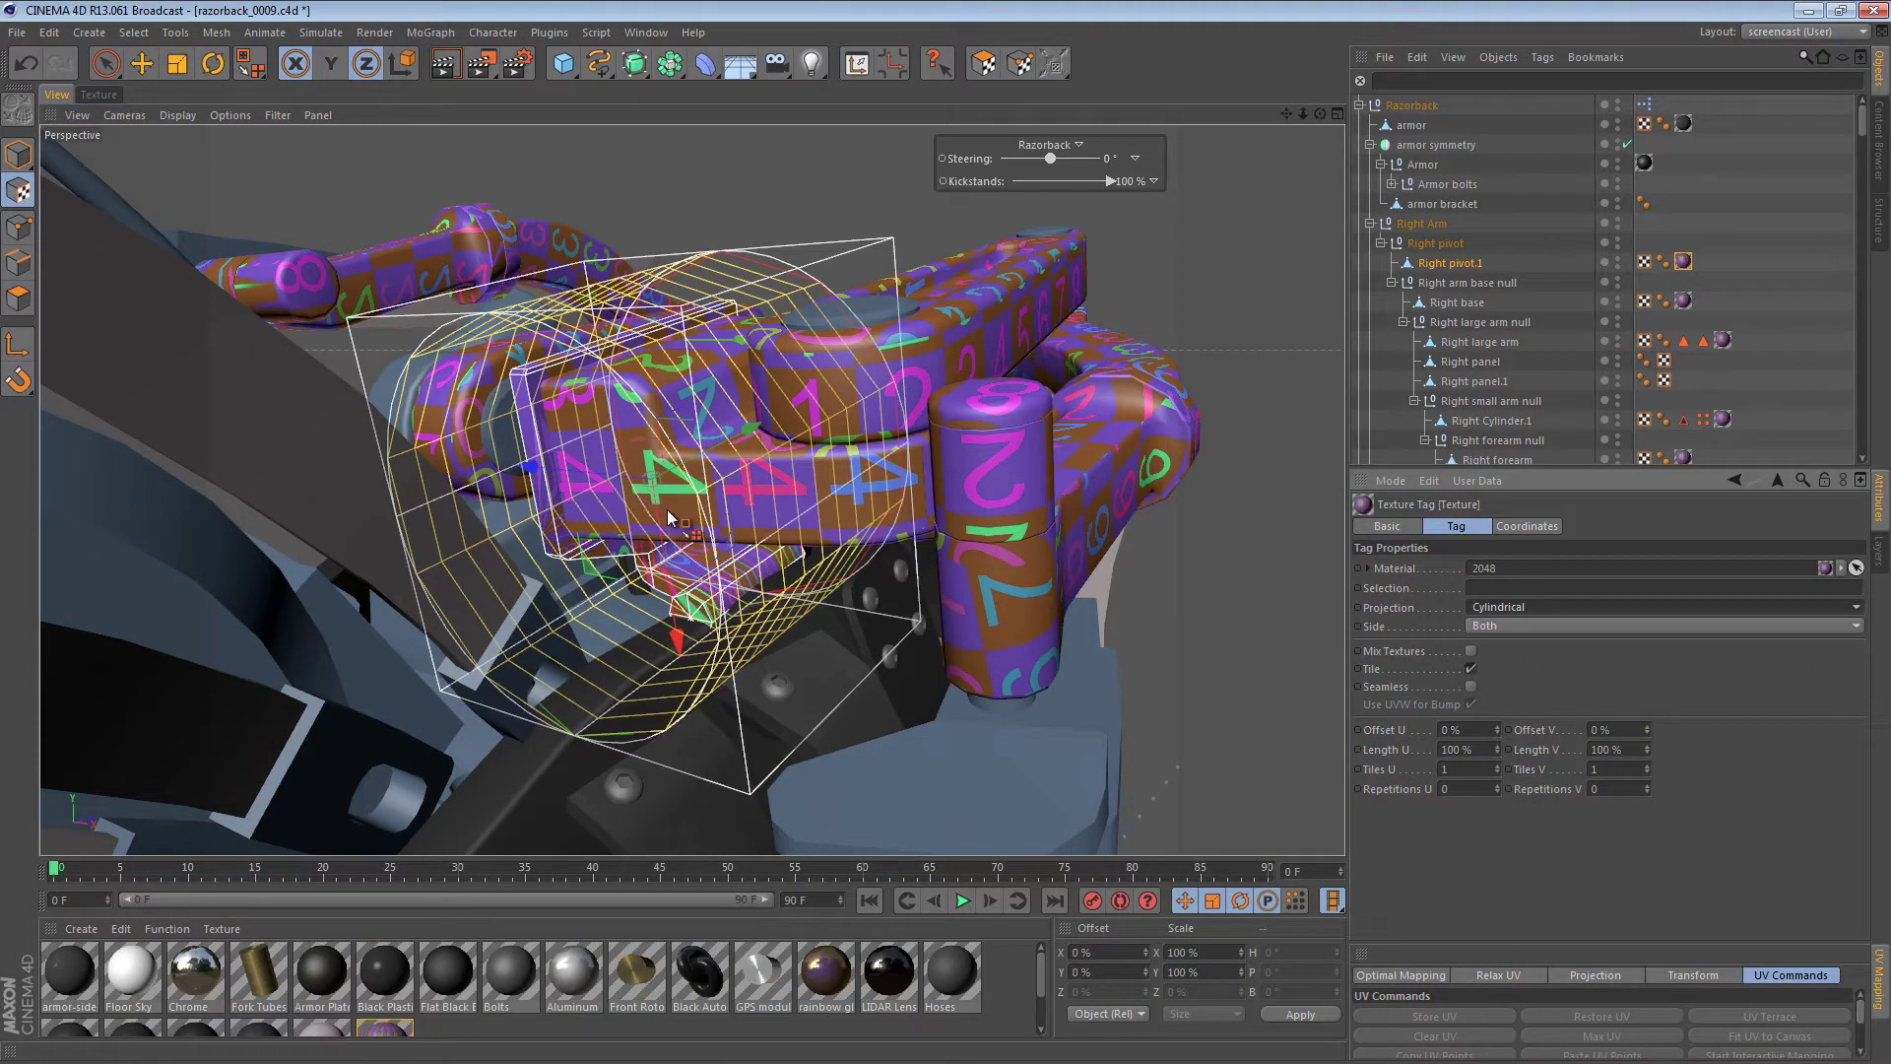
{"action": "left_click_drag", "start_coordinate": [678, 506], "coordinate": [812, 384], "text": "alt"}
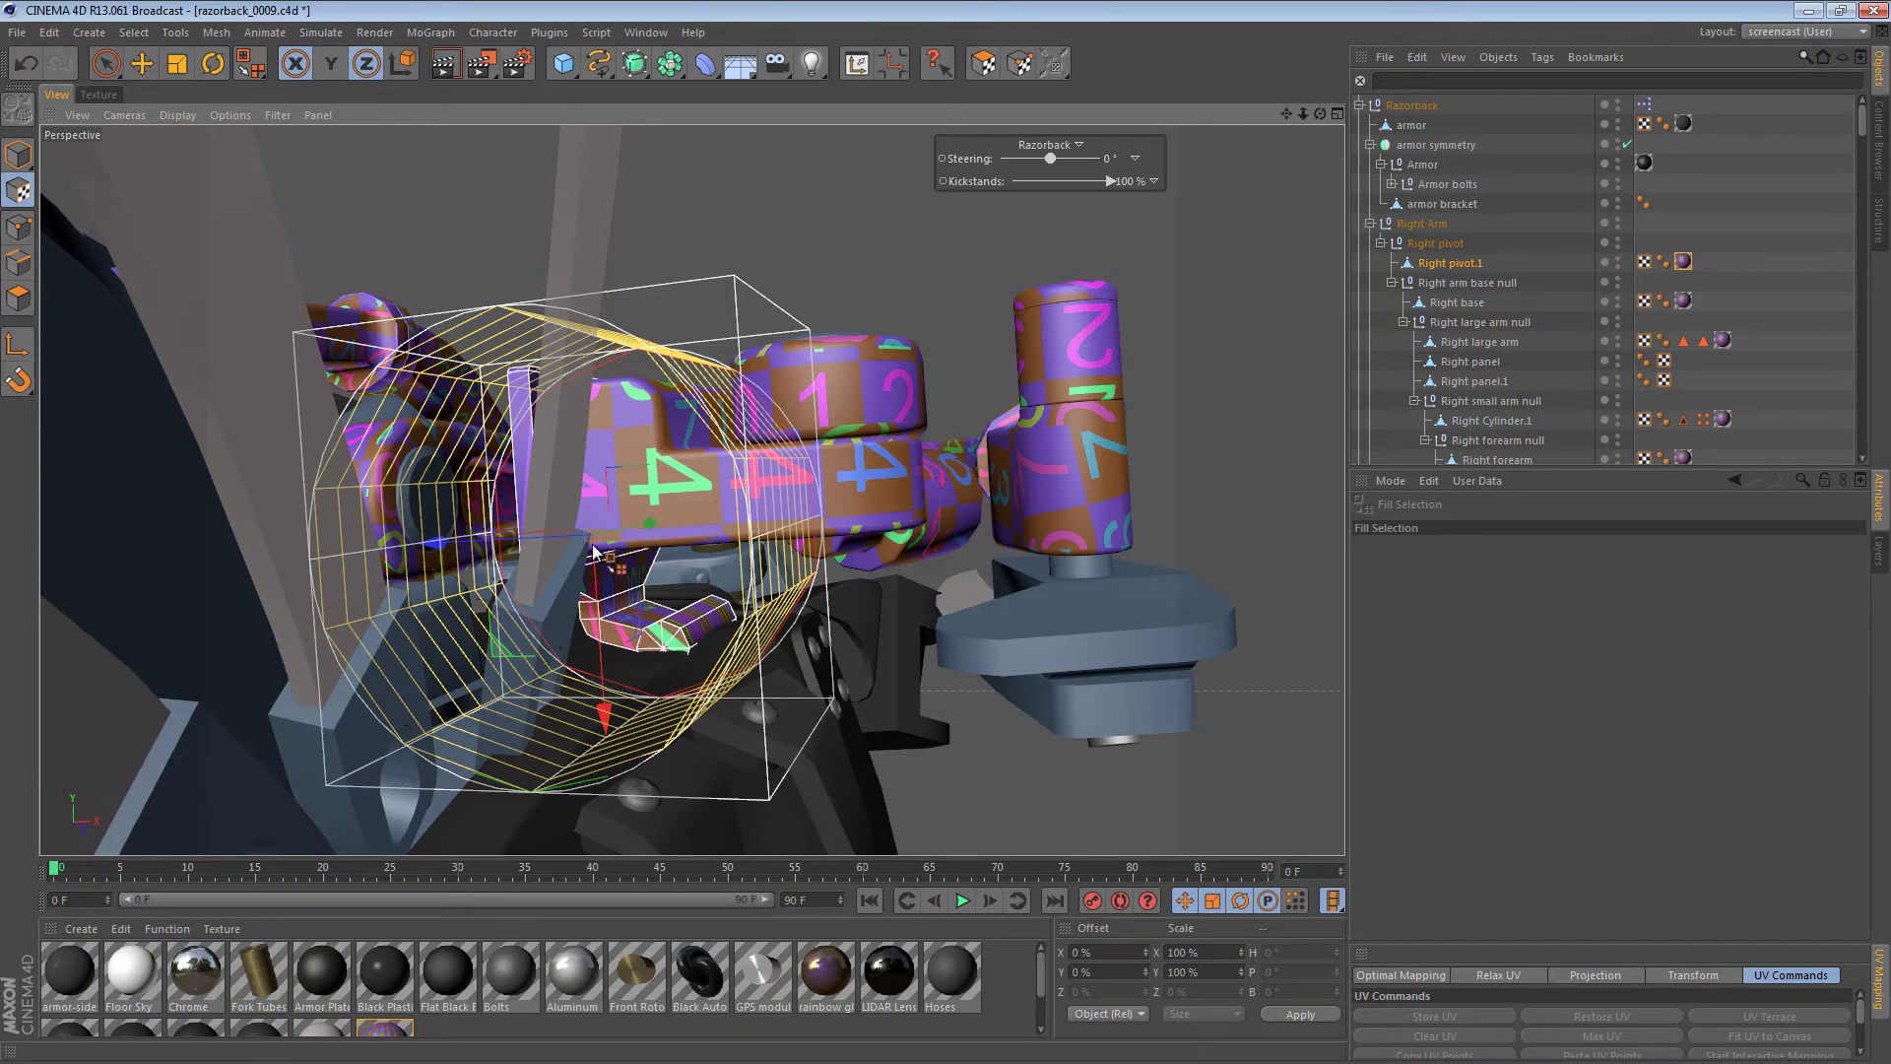
{"action": "left_click_drag", "start_coordinate": [597, 550], "coordinate": [680, 538], "text": "alt"}
{"action": "key", "text": "e"}
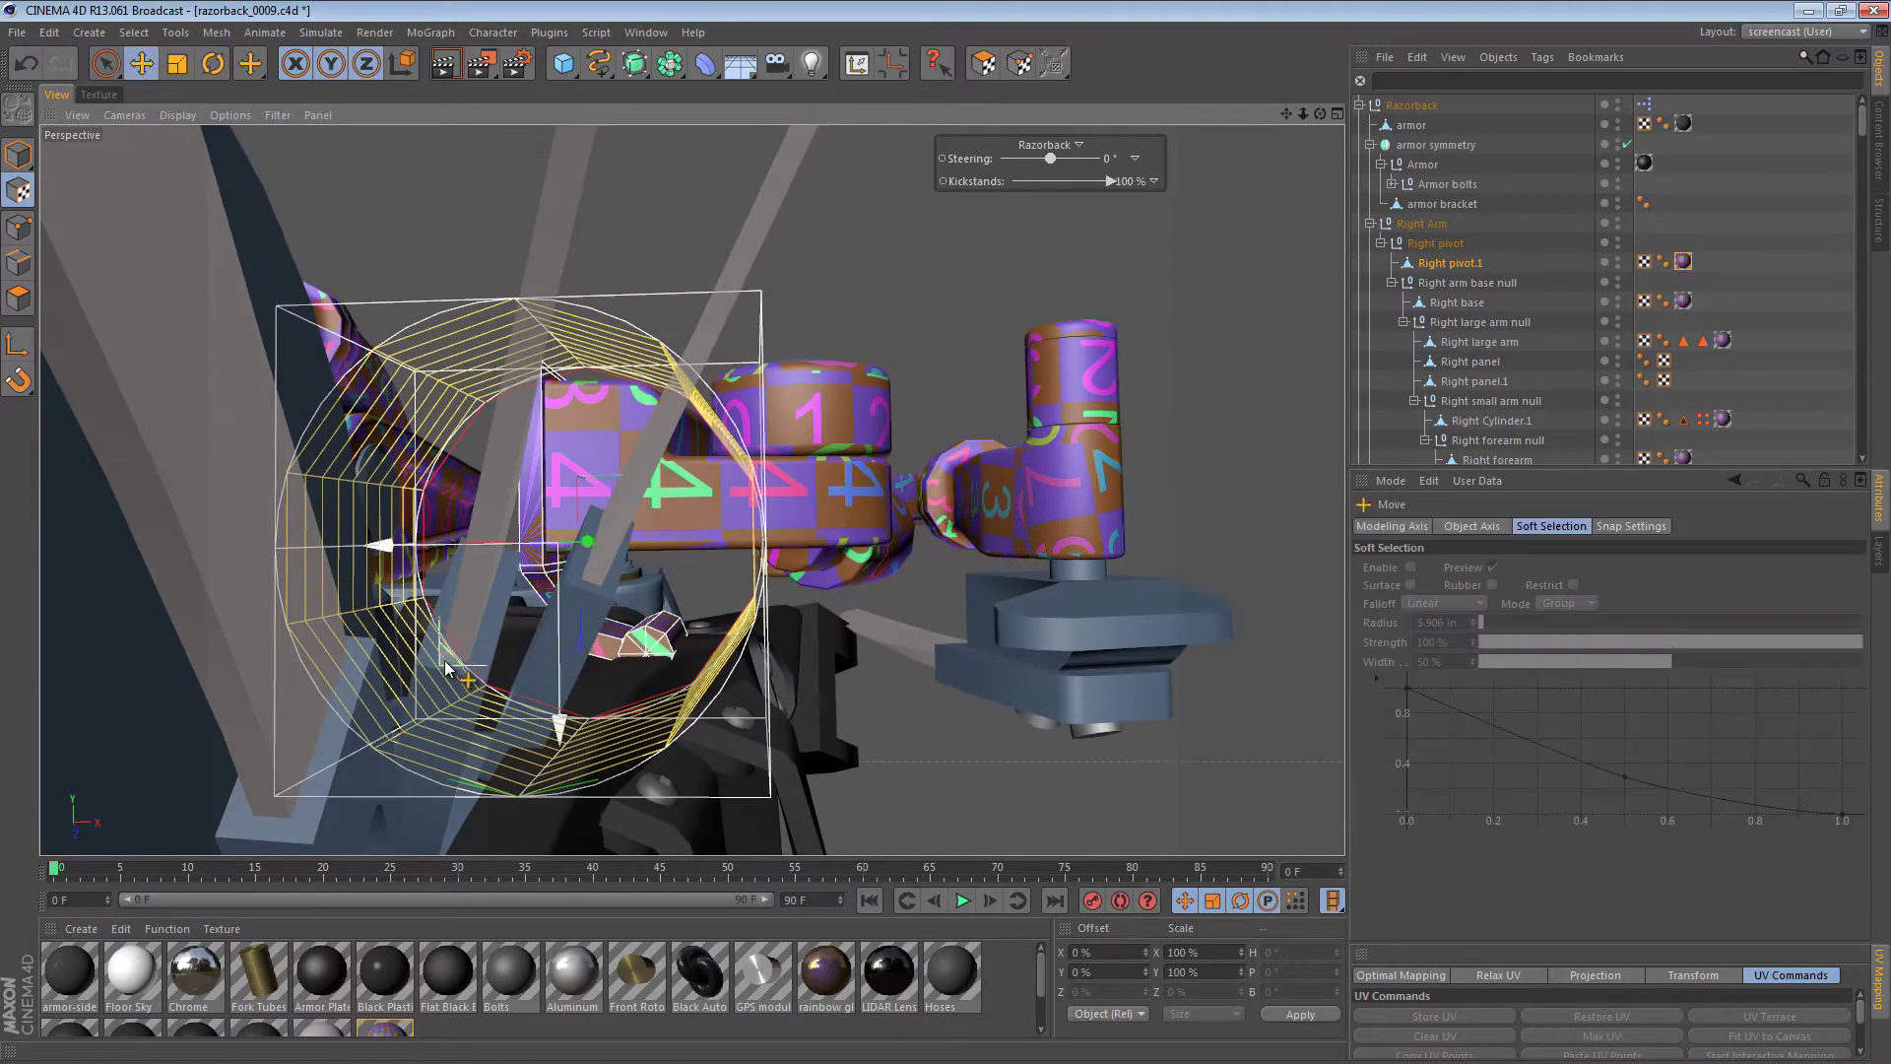
{"action": "left_click_drag", "start_coordinate": [445, 668], "coordinate": [535, 771]}
{"action": "right_click_drag", "start_coordinate": [646, 643], "coordinate": [961, 652], "text": "alt"}
{"action": "mouse_move", "coordinate": [746, 681]}
{"action": "left_mouse_down", "text": "alt"}
{"action": "mouse_move", "coordinate": [783, 653]}
{"action": "mouse_move", "coordinate": [755, 687]}
{"action": "left_mouse_up", "text": "alt"}
{"action": "left_click_drag", "start_coordinate": [753, 695], "coordinate": [847, 525]}
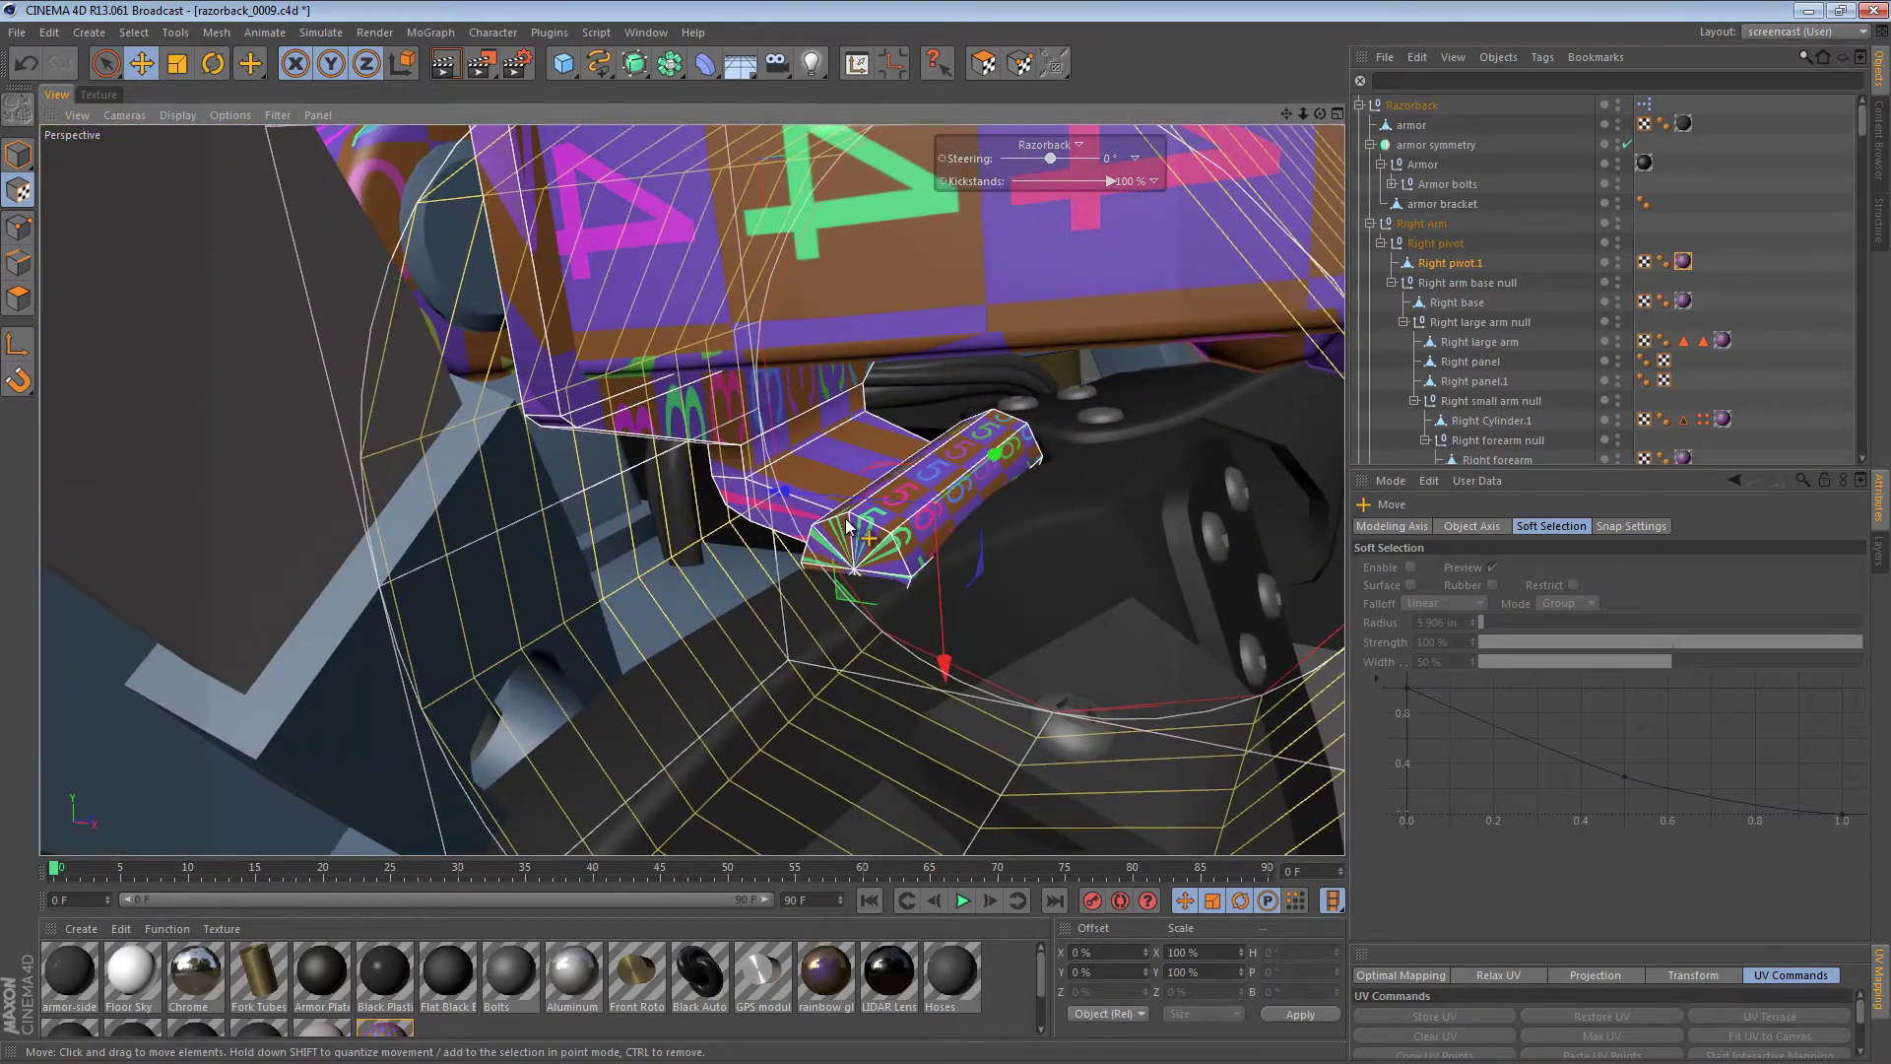
- Return to polygon mode and assign UVW coordinates from the cylindrical projection to the small cylinder's polygons
{"action": "left_click", "coordinate": [18, 306]}
{"action": "left_click", "coordinate": [1543, 57]}
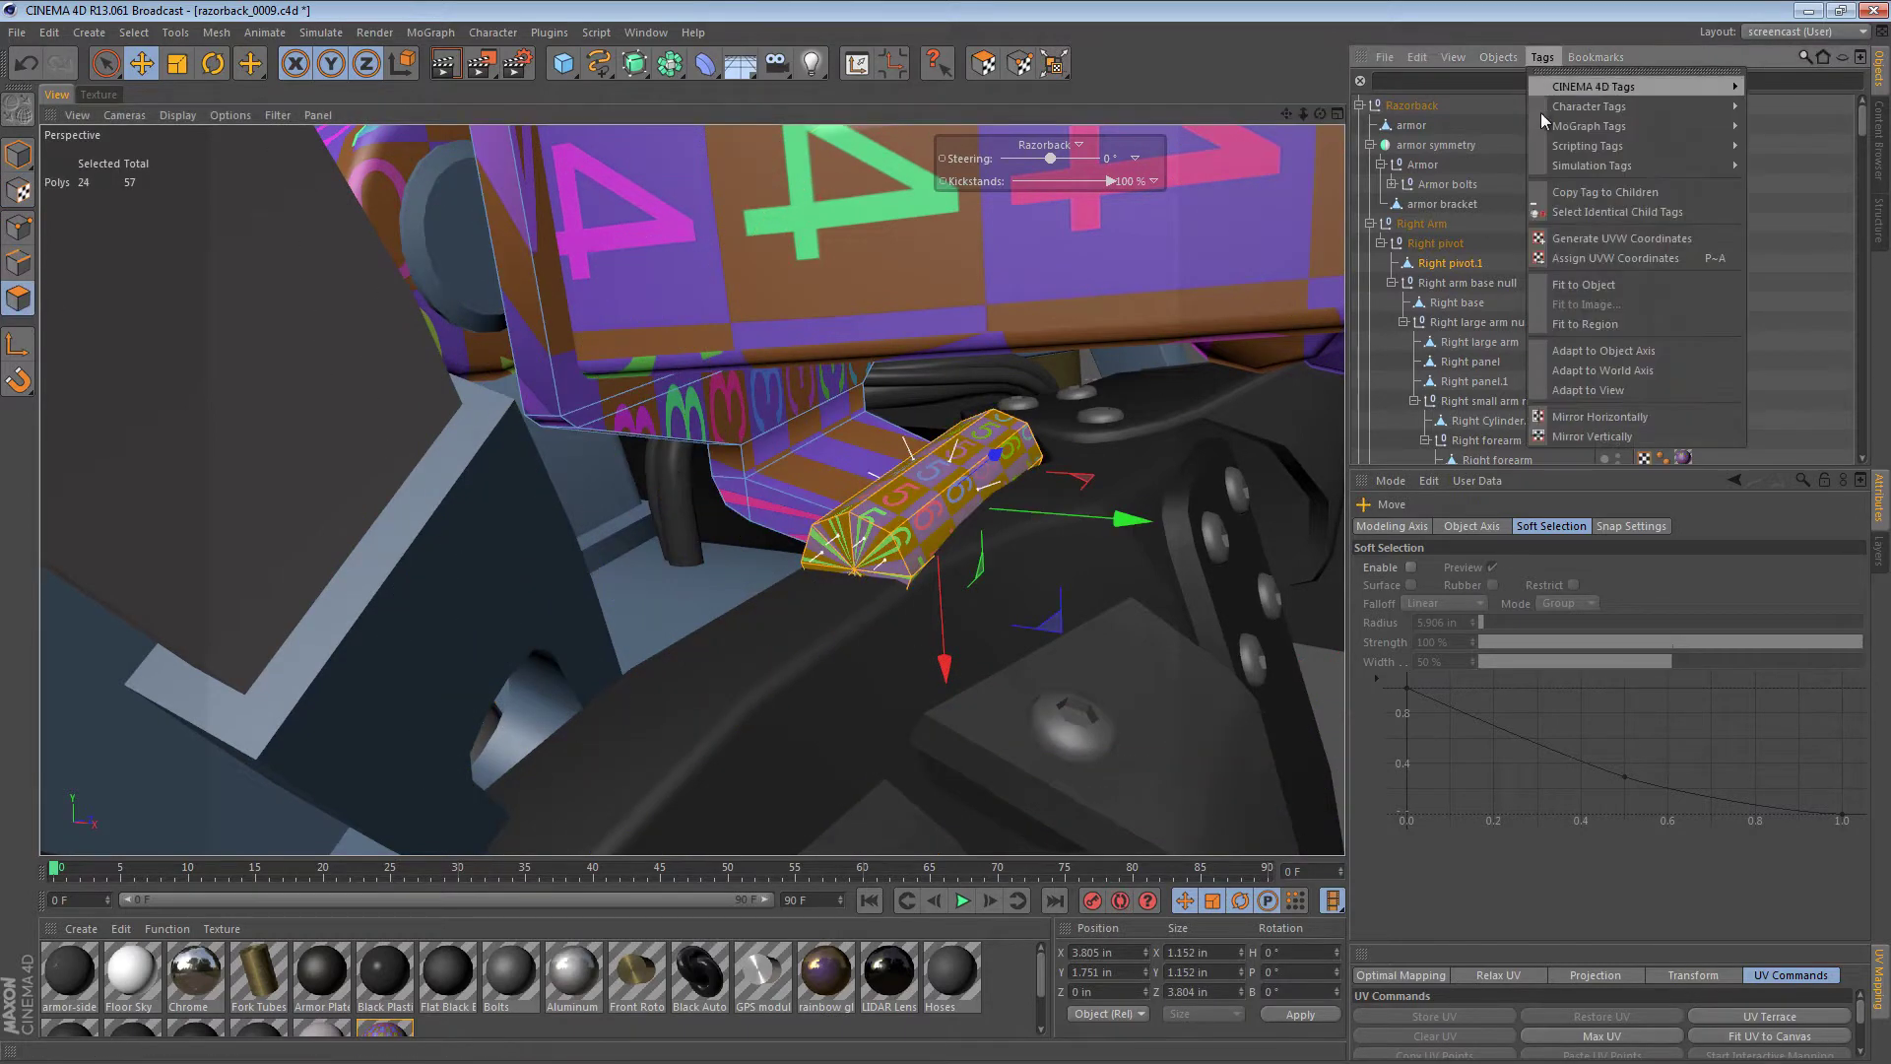
{"action": "left_click", "coordinate": [1576, 257]}
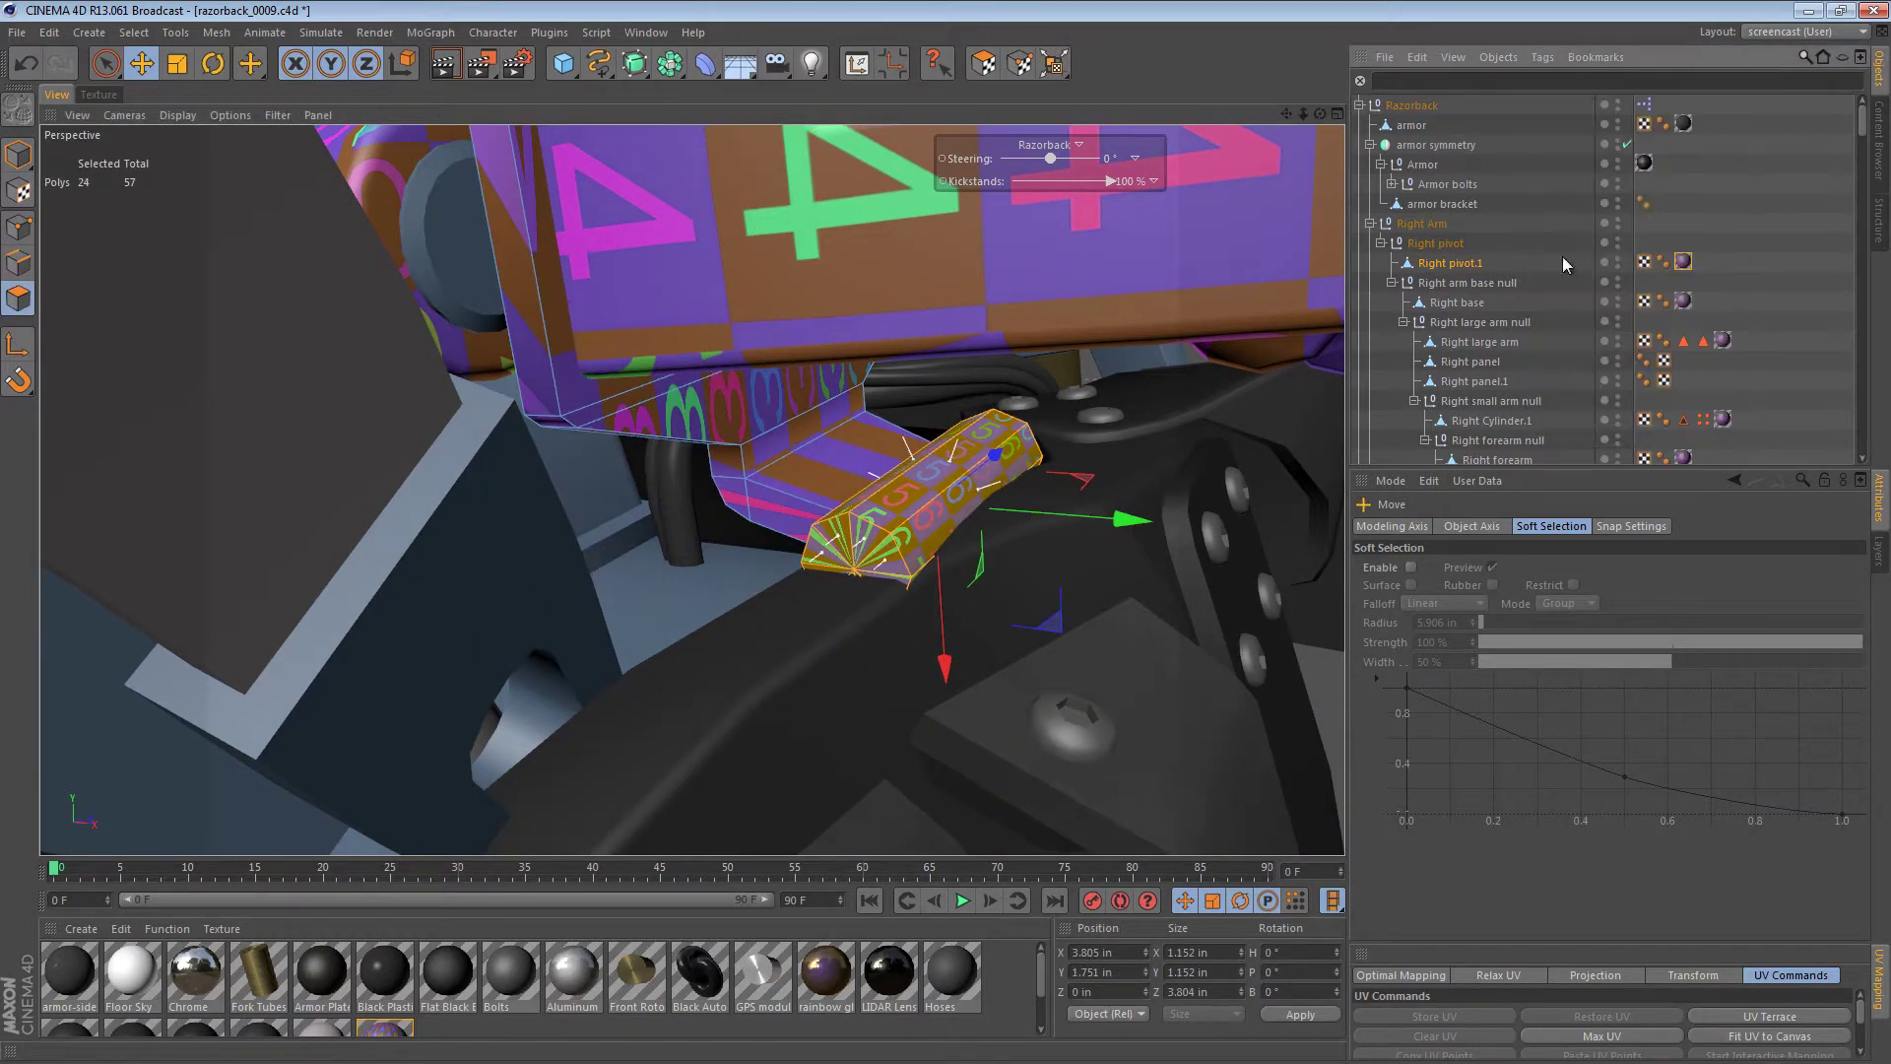
- Show the UV layout in UV polygon edit mode and move the cylinder's UVs outside the texture square
{"action": "left_click", "coordinate": [98, 95]}
{"action": "left_click", "coordinate": [978, 67]}
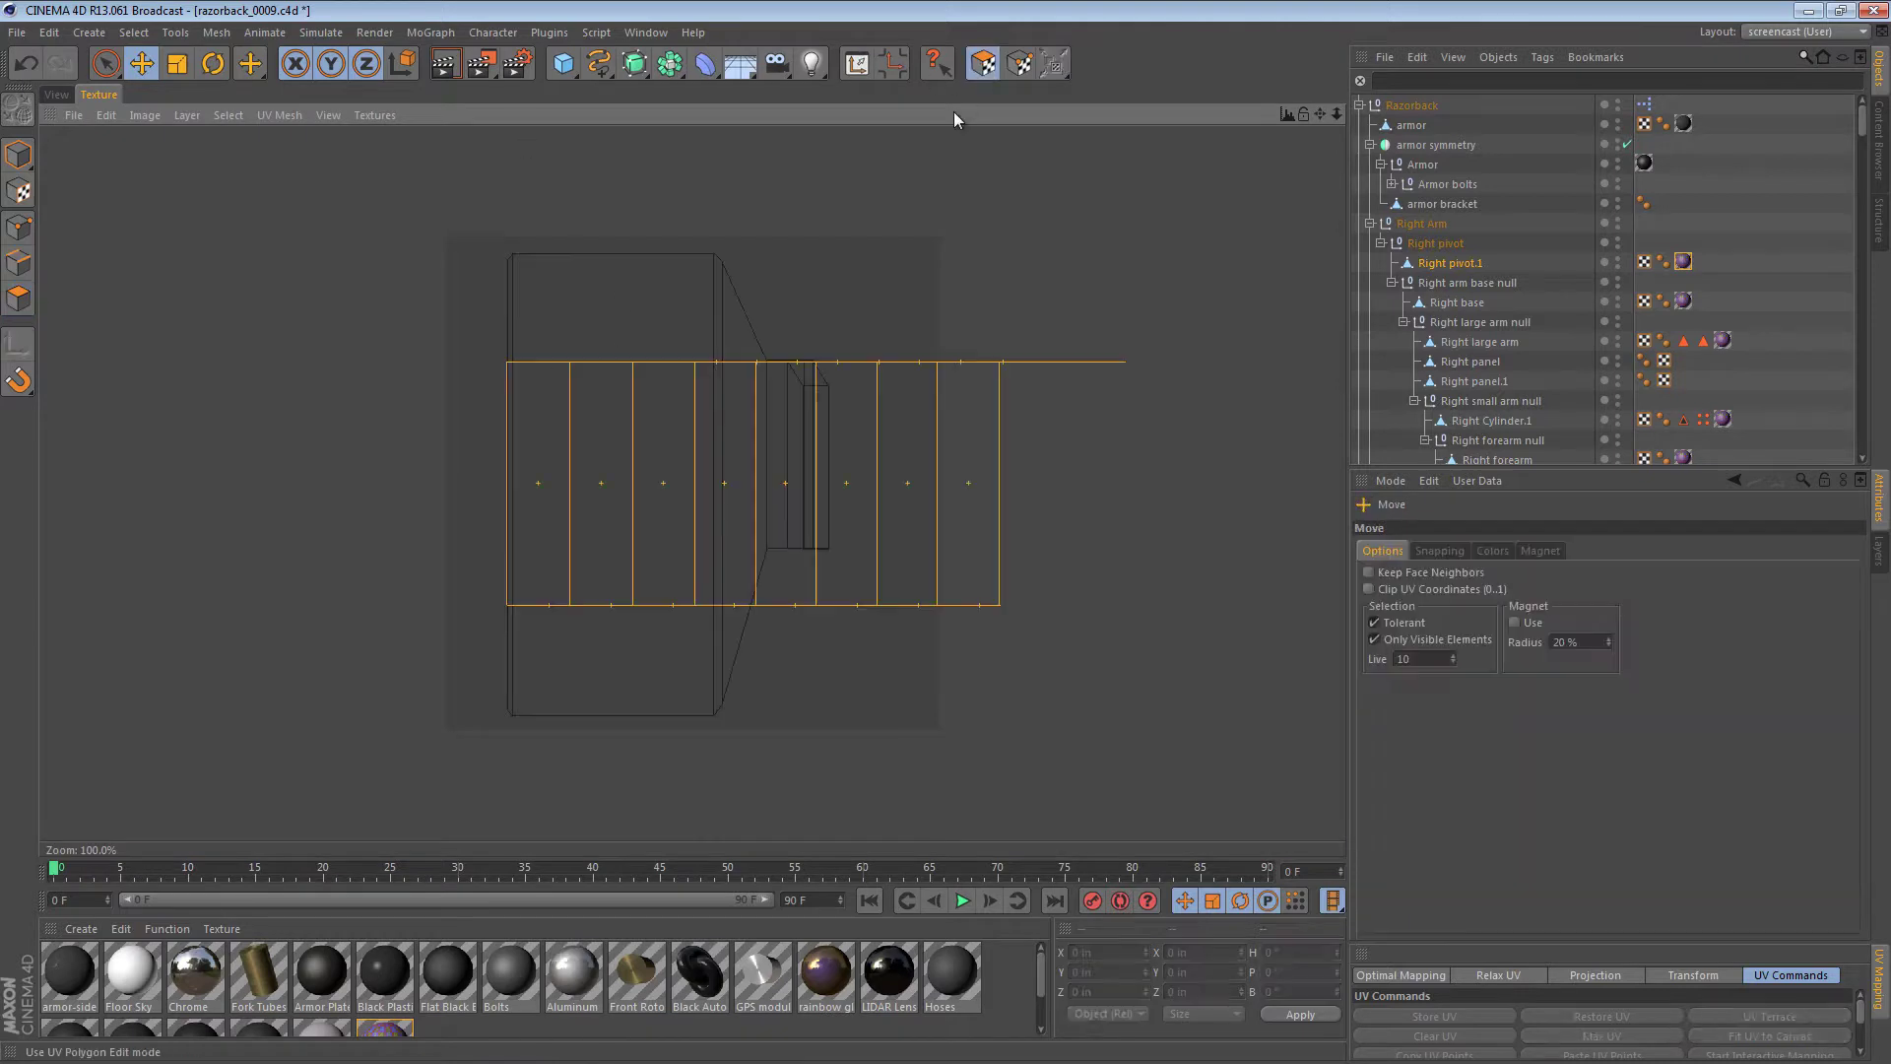
{"action": "scroll", "coordinate": [942, 571], "scroll_direction": "down", "scroll_amount": 2}
{"action": "scroll", "coordinate": [934, 579], "scroll_direction": "down", "scroll_amount": 1}
{"action": "left_click_drag", "start_coordinate": [629, 529], "coordinate": [973, 311]}
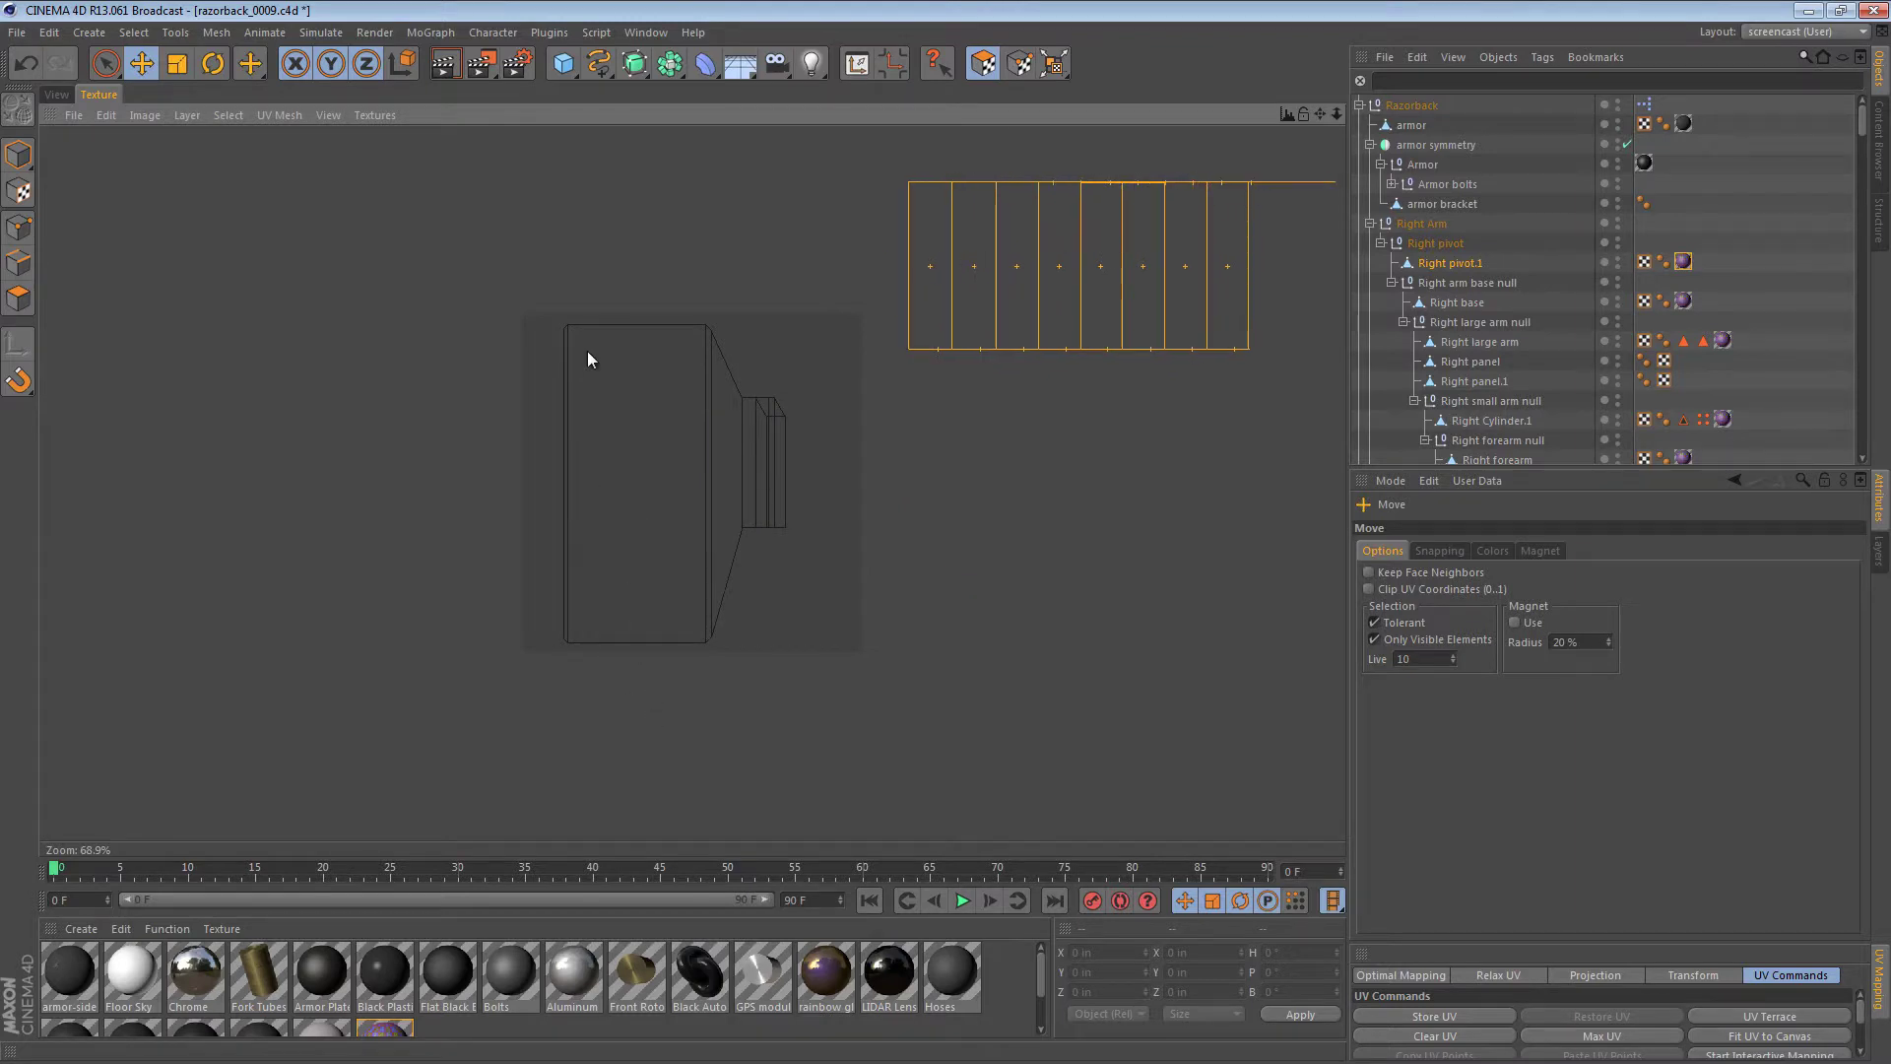
{"action": "middle_click_drag", "start_coordinate": [974, 546], "coordinate": [770, 673], "text": "alt"}
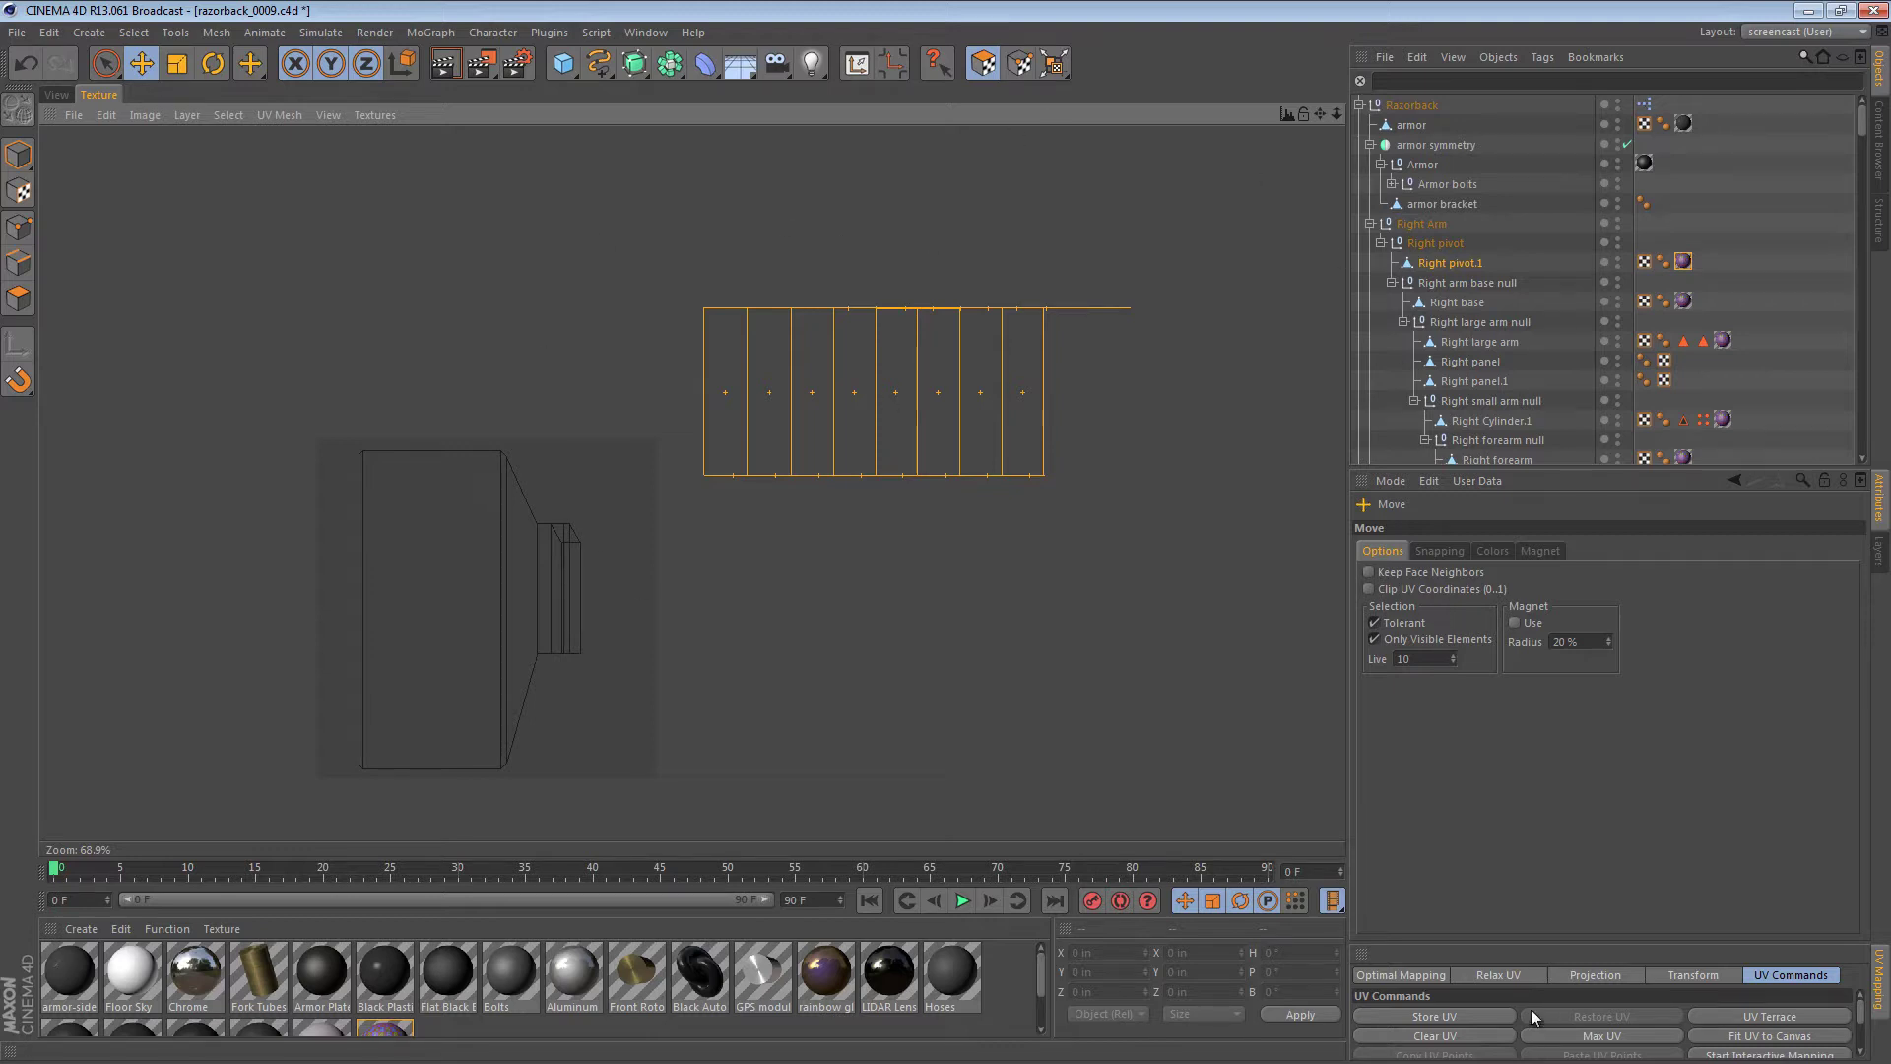
- Try relaxing the cylinder's UVs with the ABF method and undo it
{"action": "left_click_drag", "start_coordinate": [1533, 942], "coordinate": [1537, 833]}
{"action": "left_click", "coordinate": [1503, 866]}
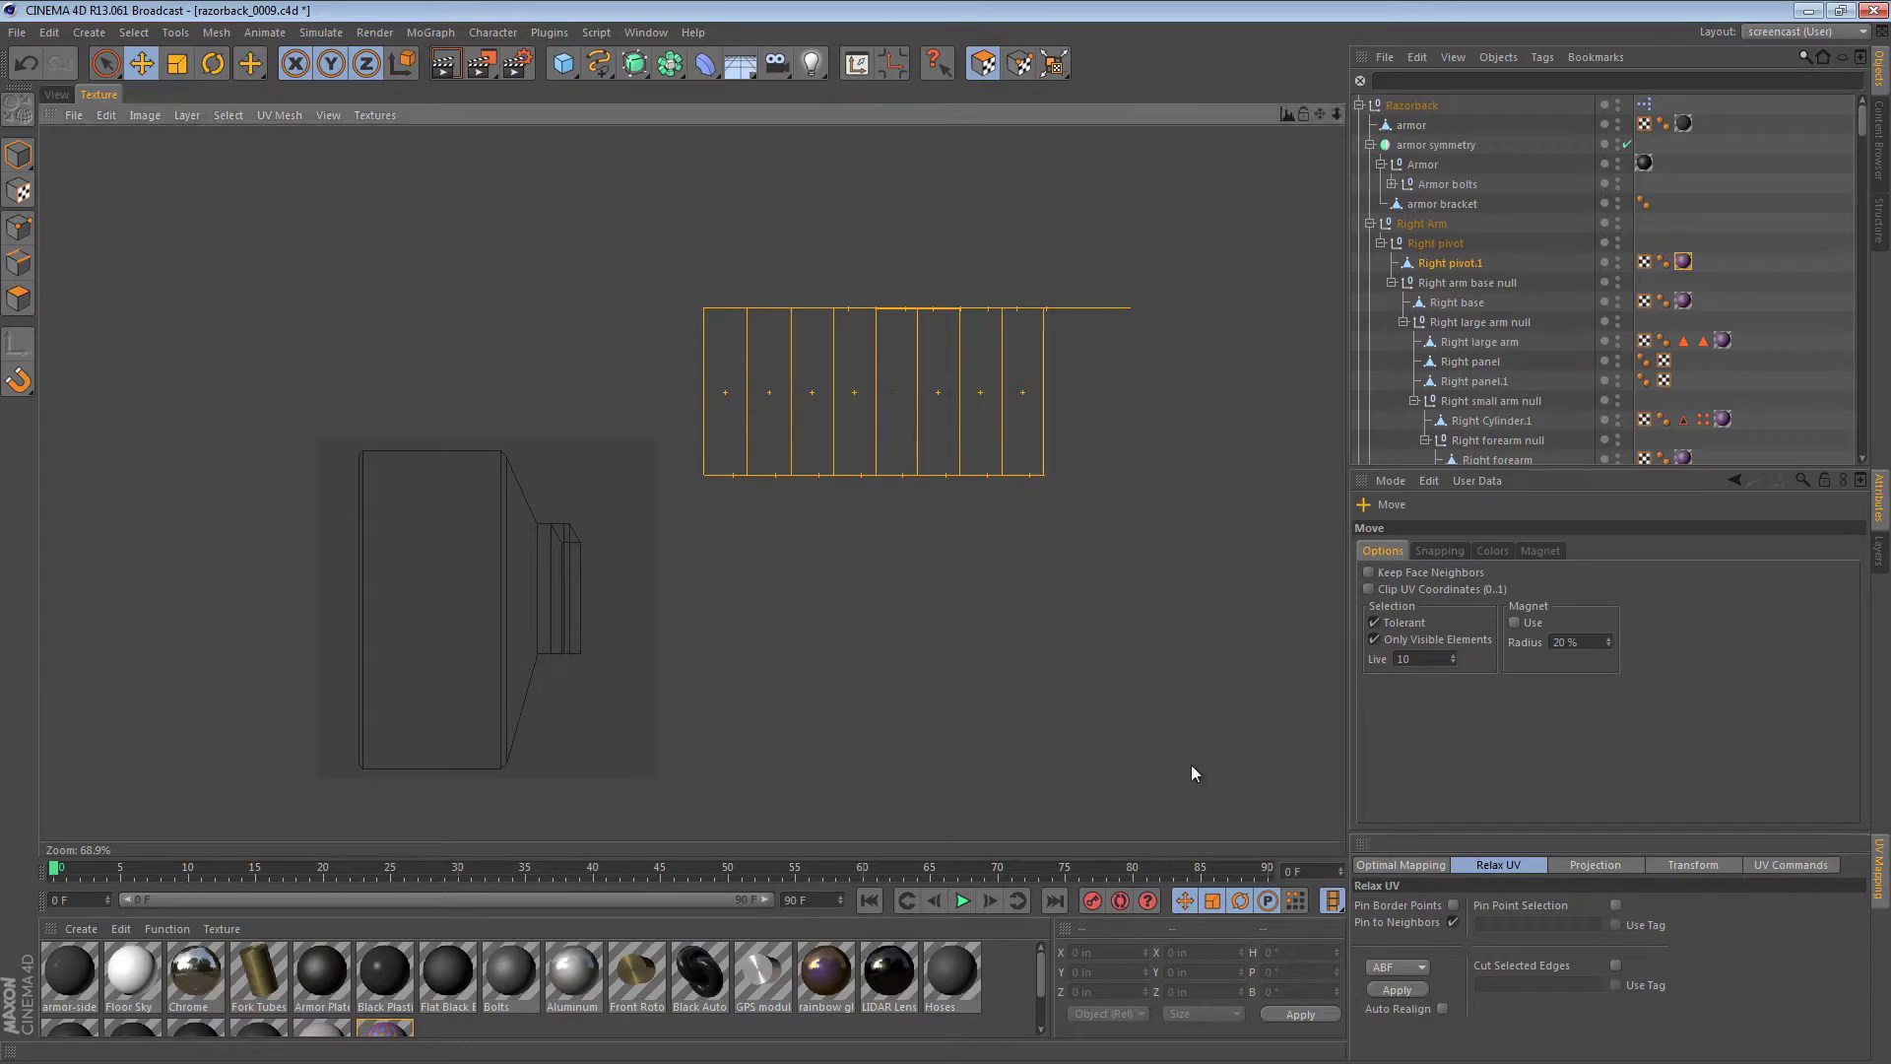
{"action": "left_click", "coordinate": [1398, 990]}
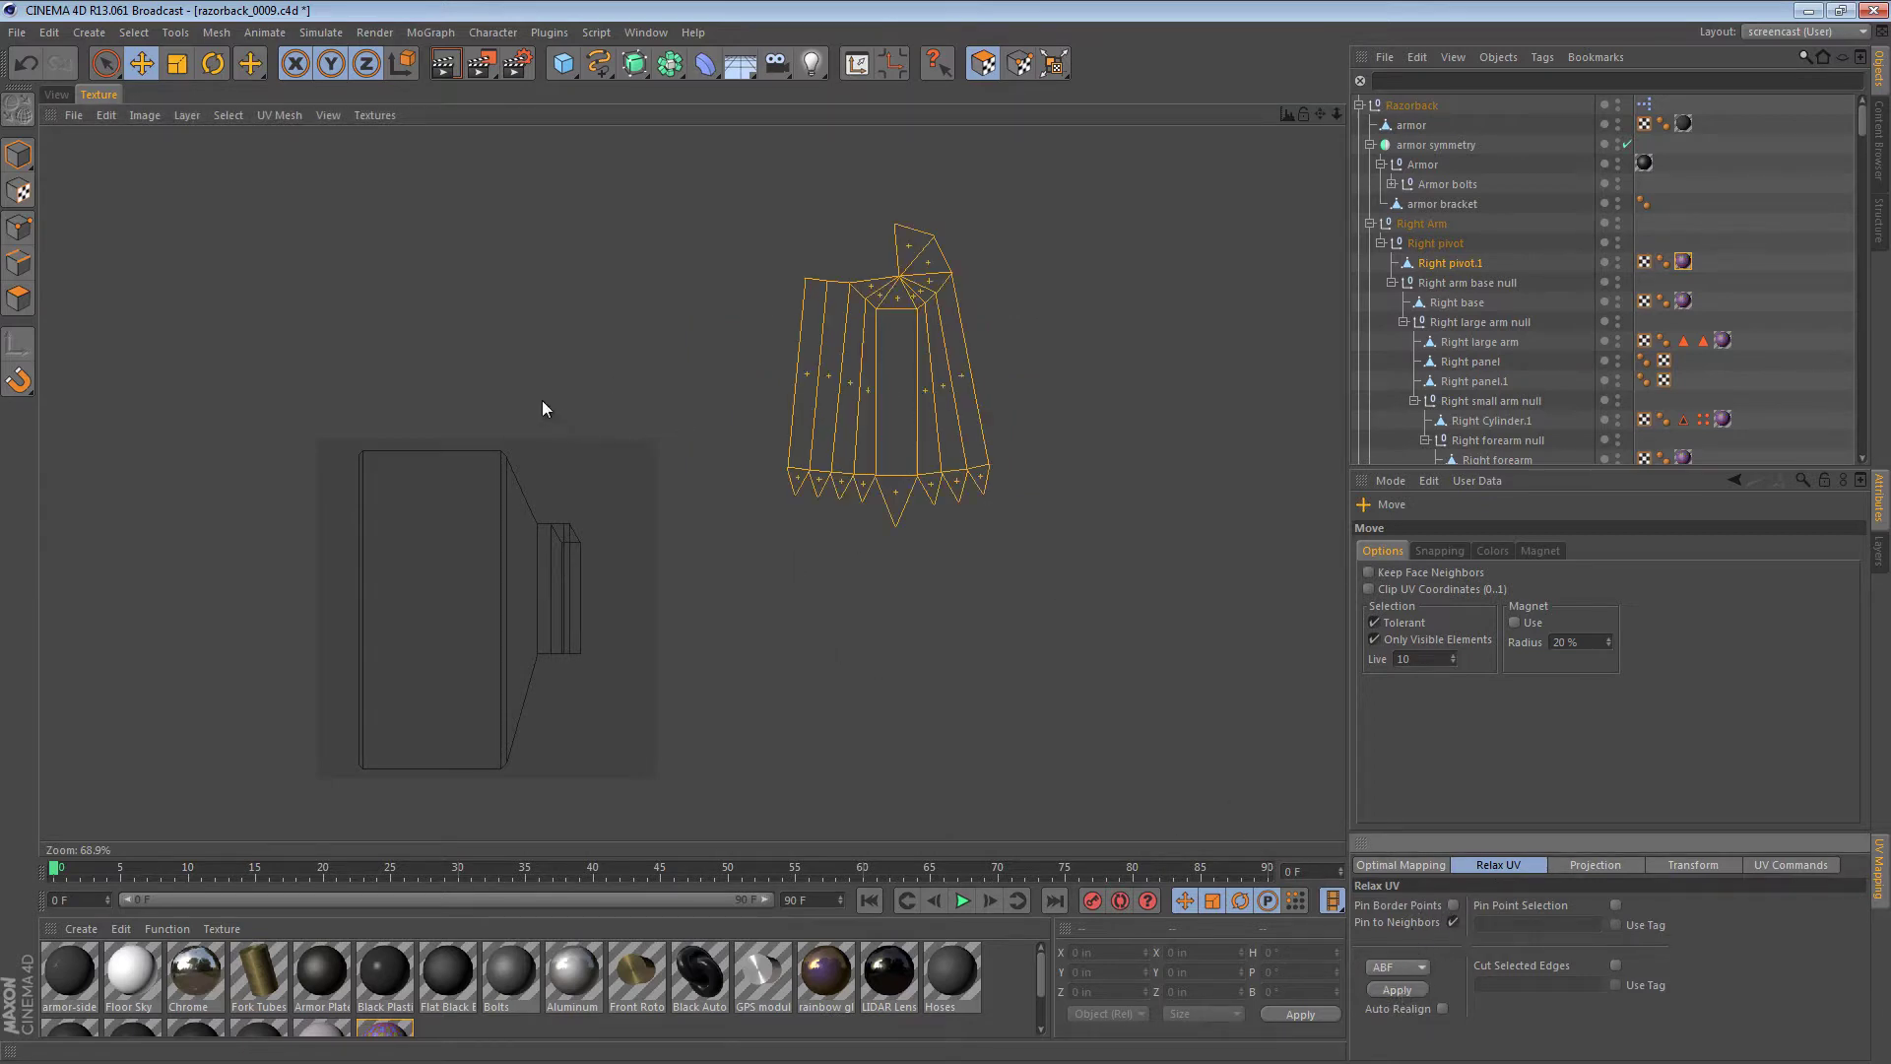
{"action": "key", "text": "ctrl+z"}
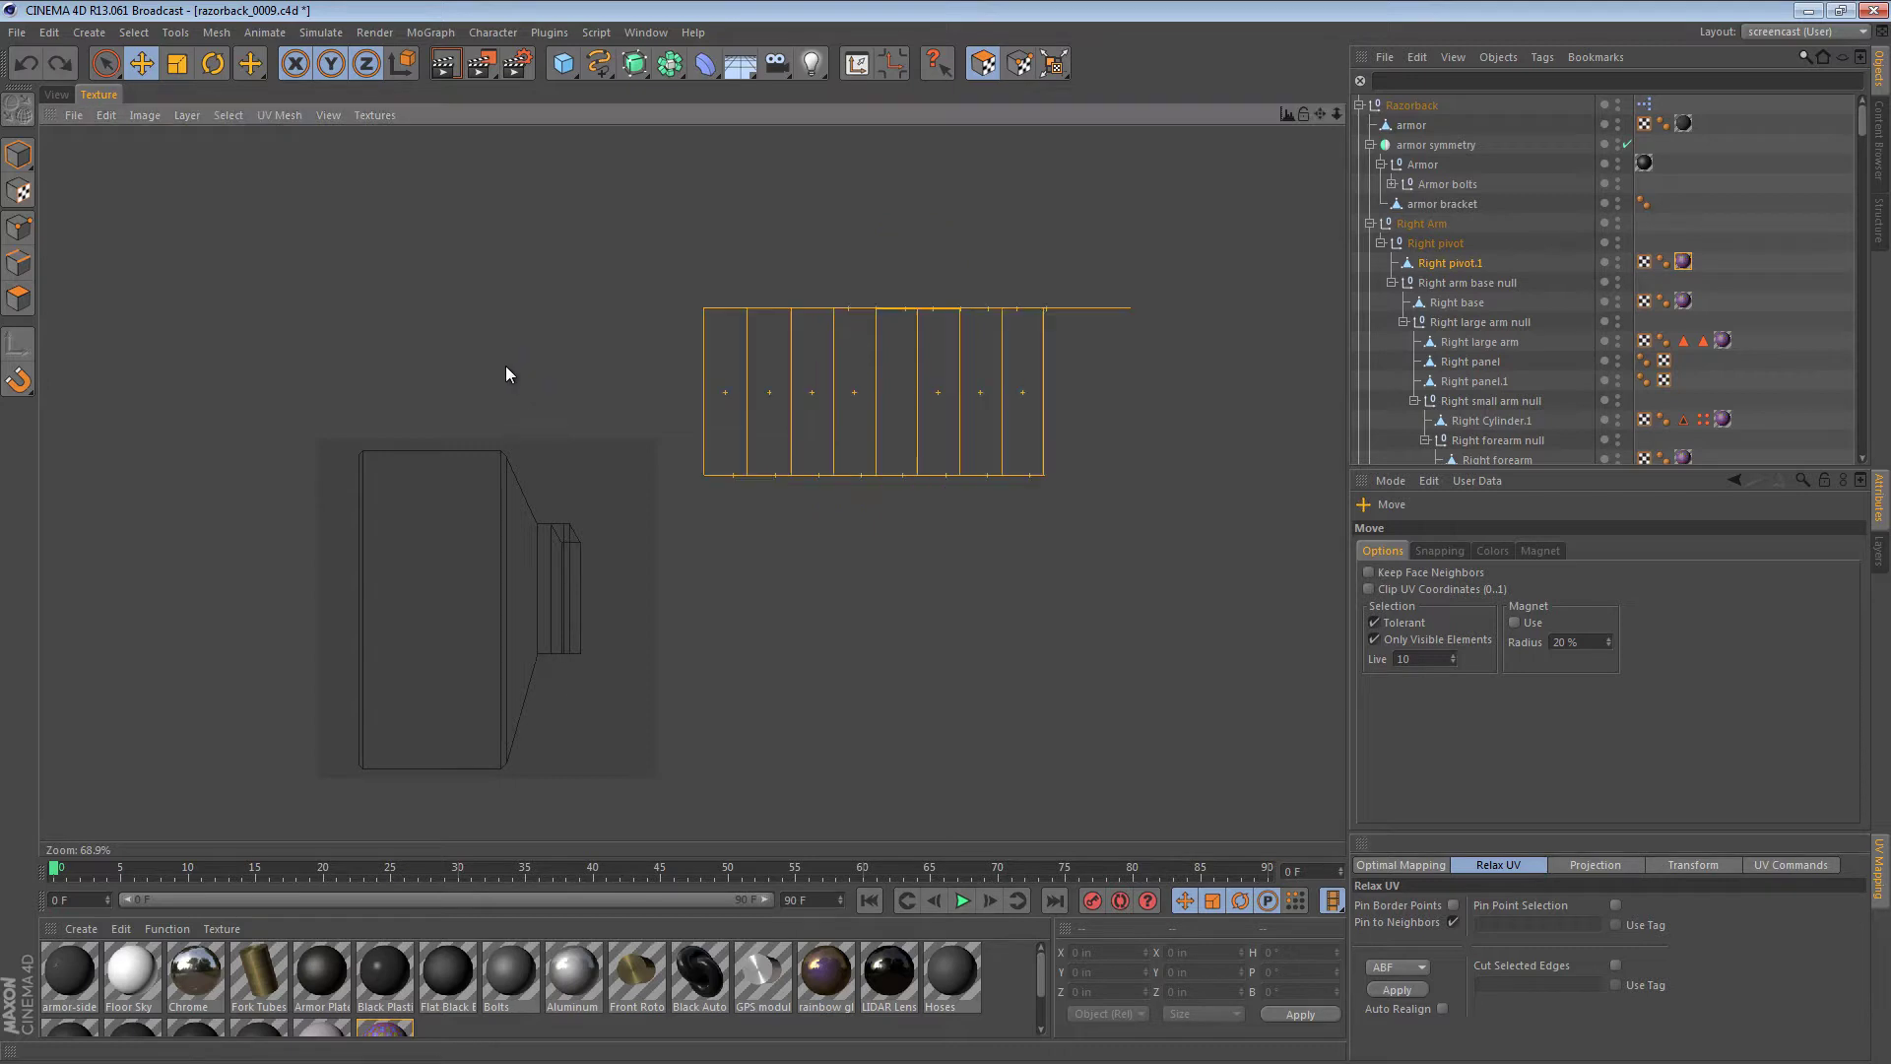
- Select the polygons of both end caps of the small cylinder in the 3D view
{"action": "left_click", "coordinate": [56, 95]}
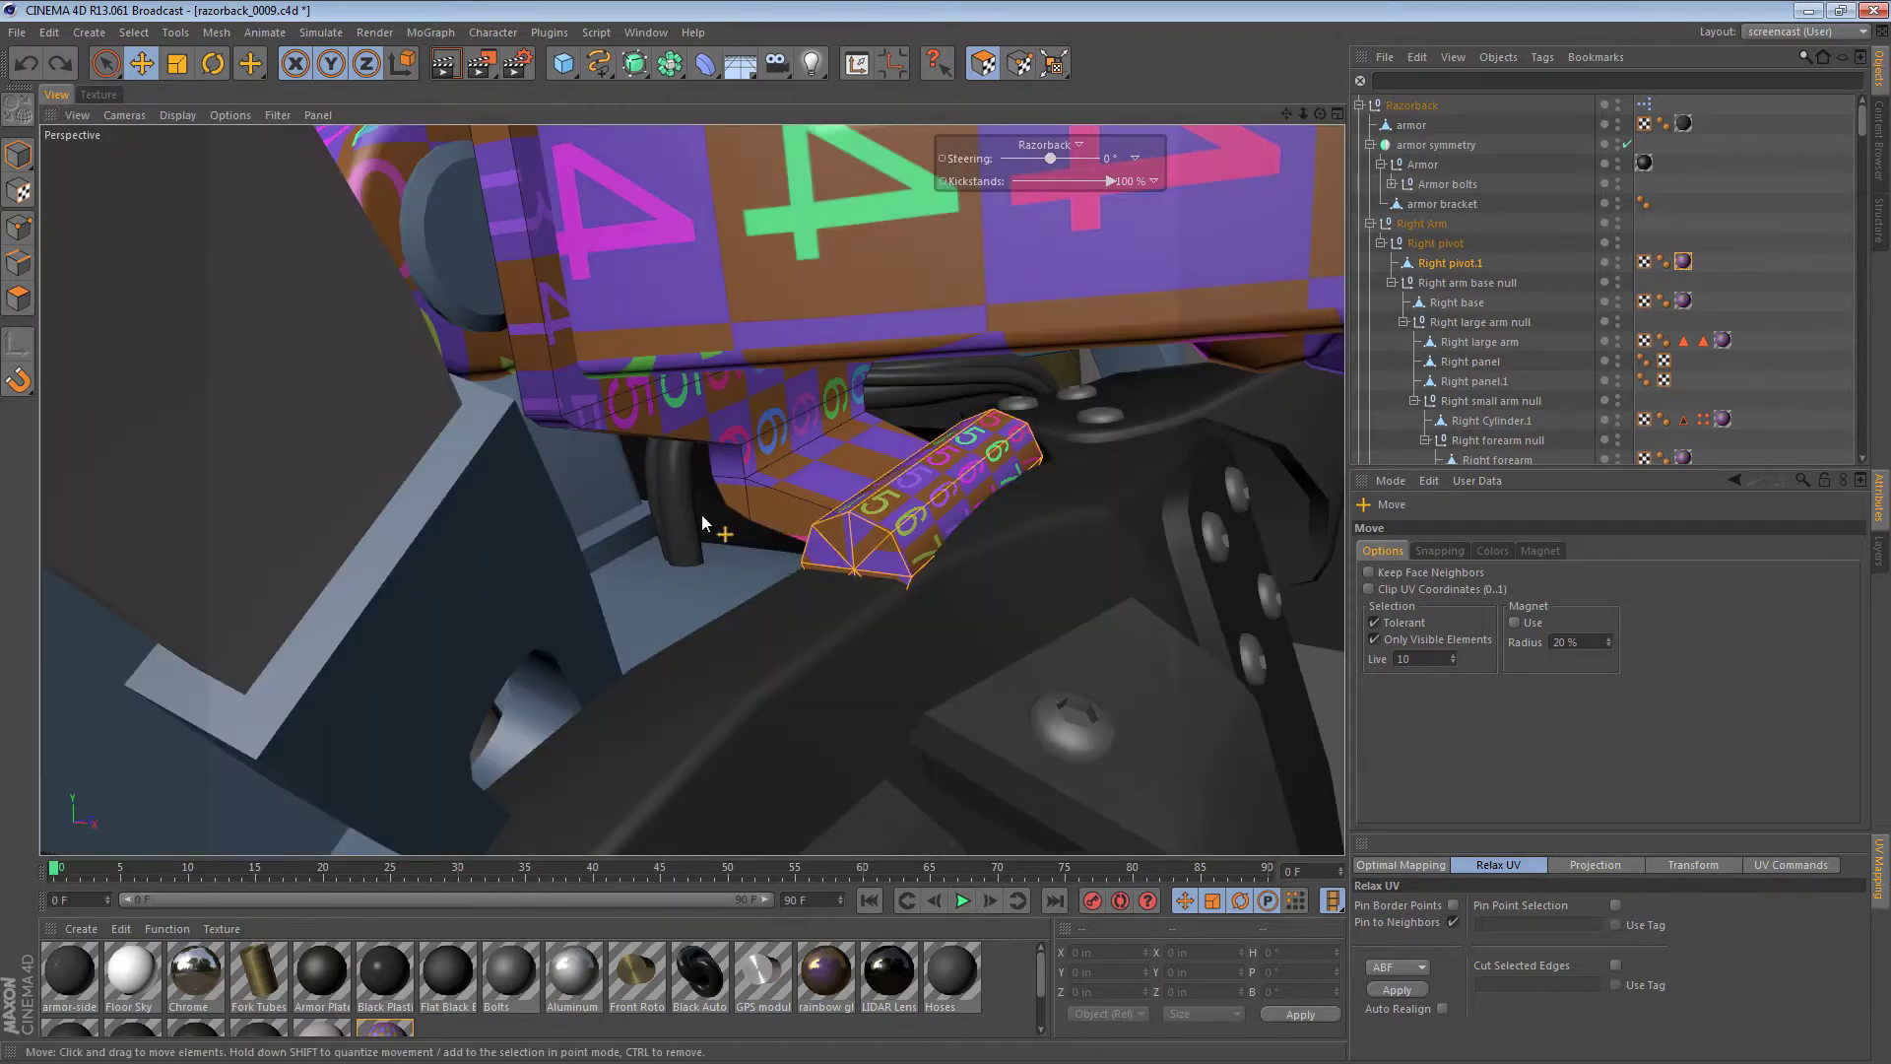
{"action": "key", "text": "space"}
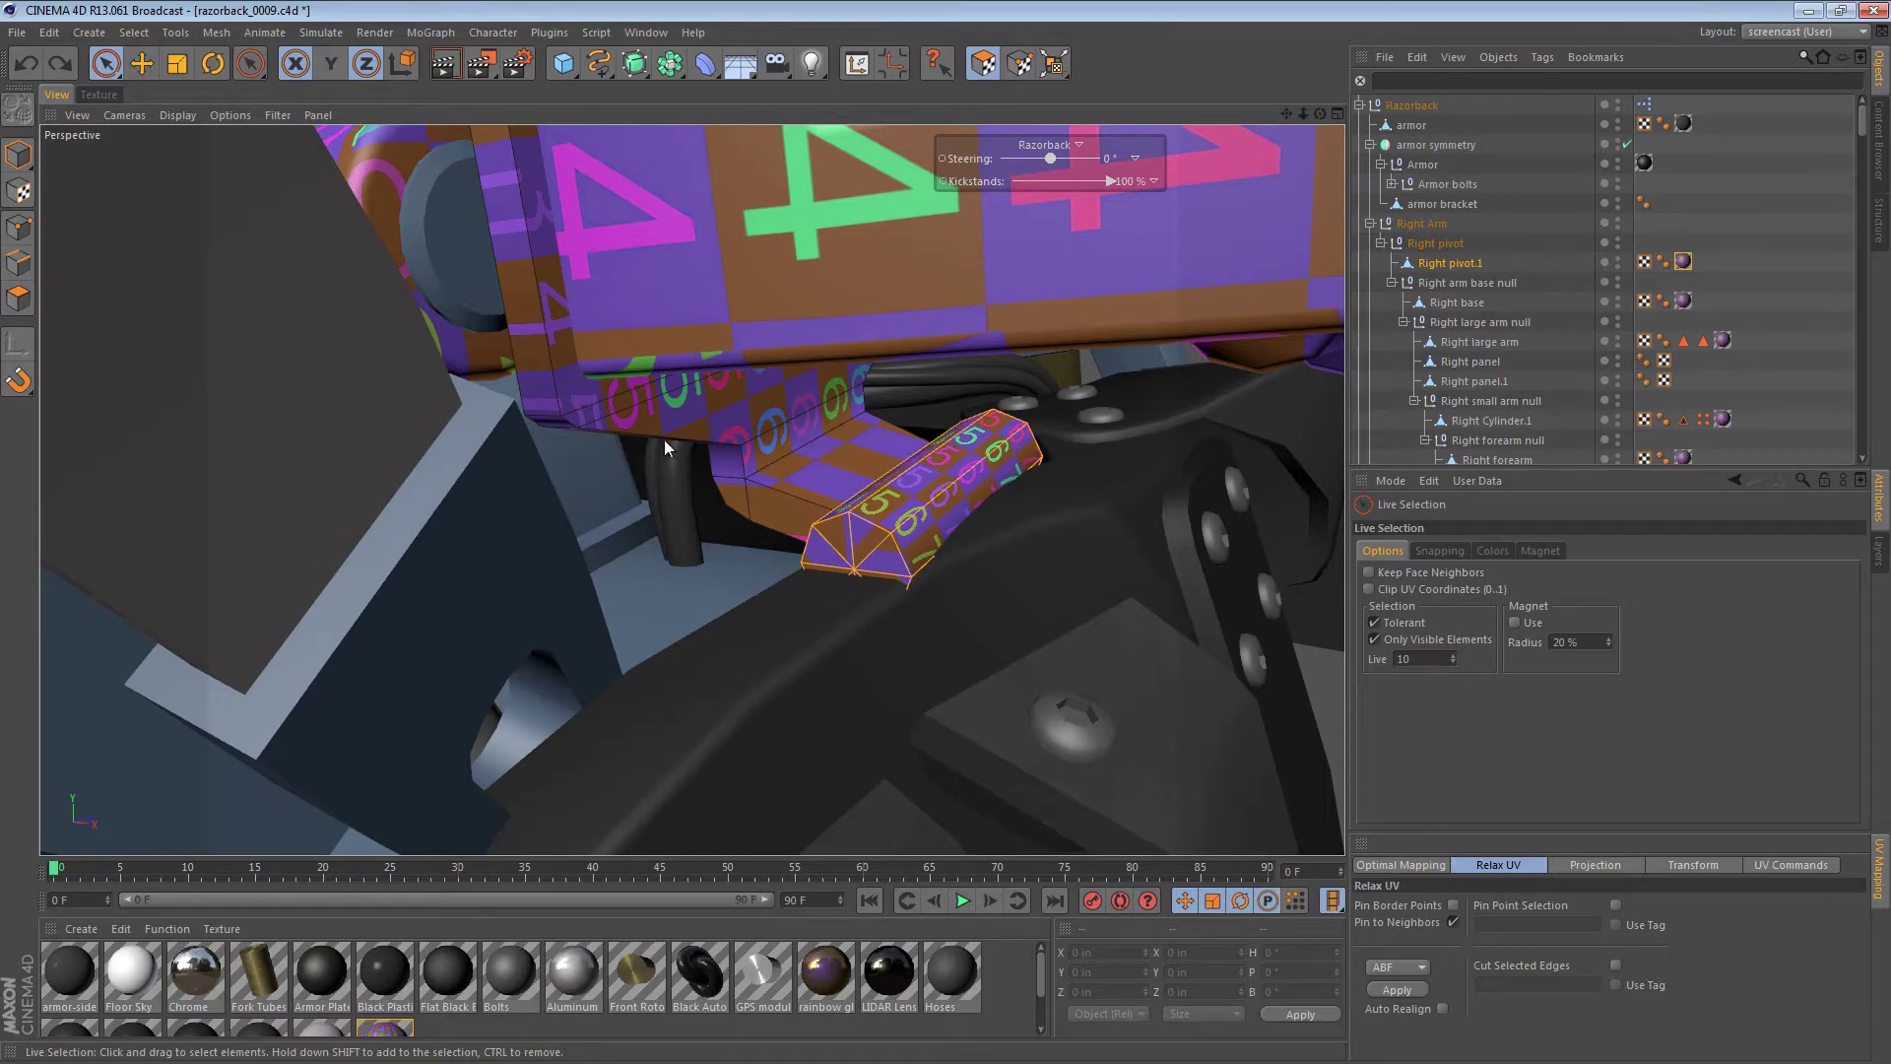
{"action": "left_click", "coordinate": [18, 298]}
{"action": "left_click", "coordinate": [856, 569]}
{"action": "left_click_drag", "start_coordinate": [1001, 426], "coordinate": [519, 549], "text": "alt"}
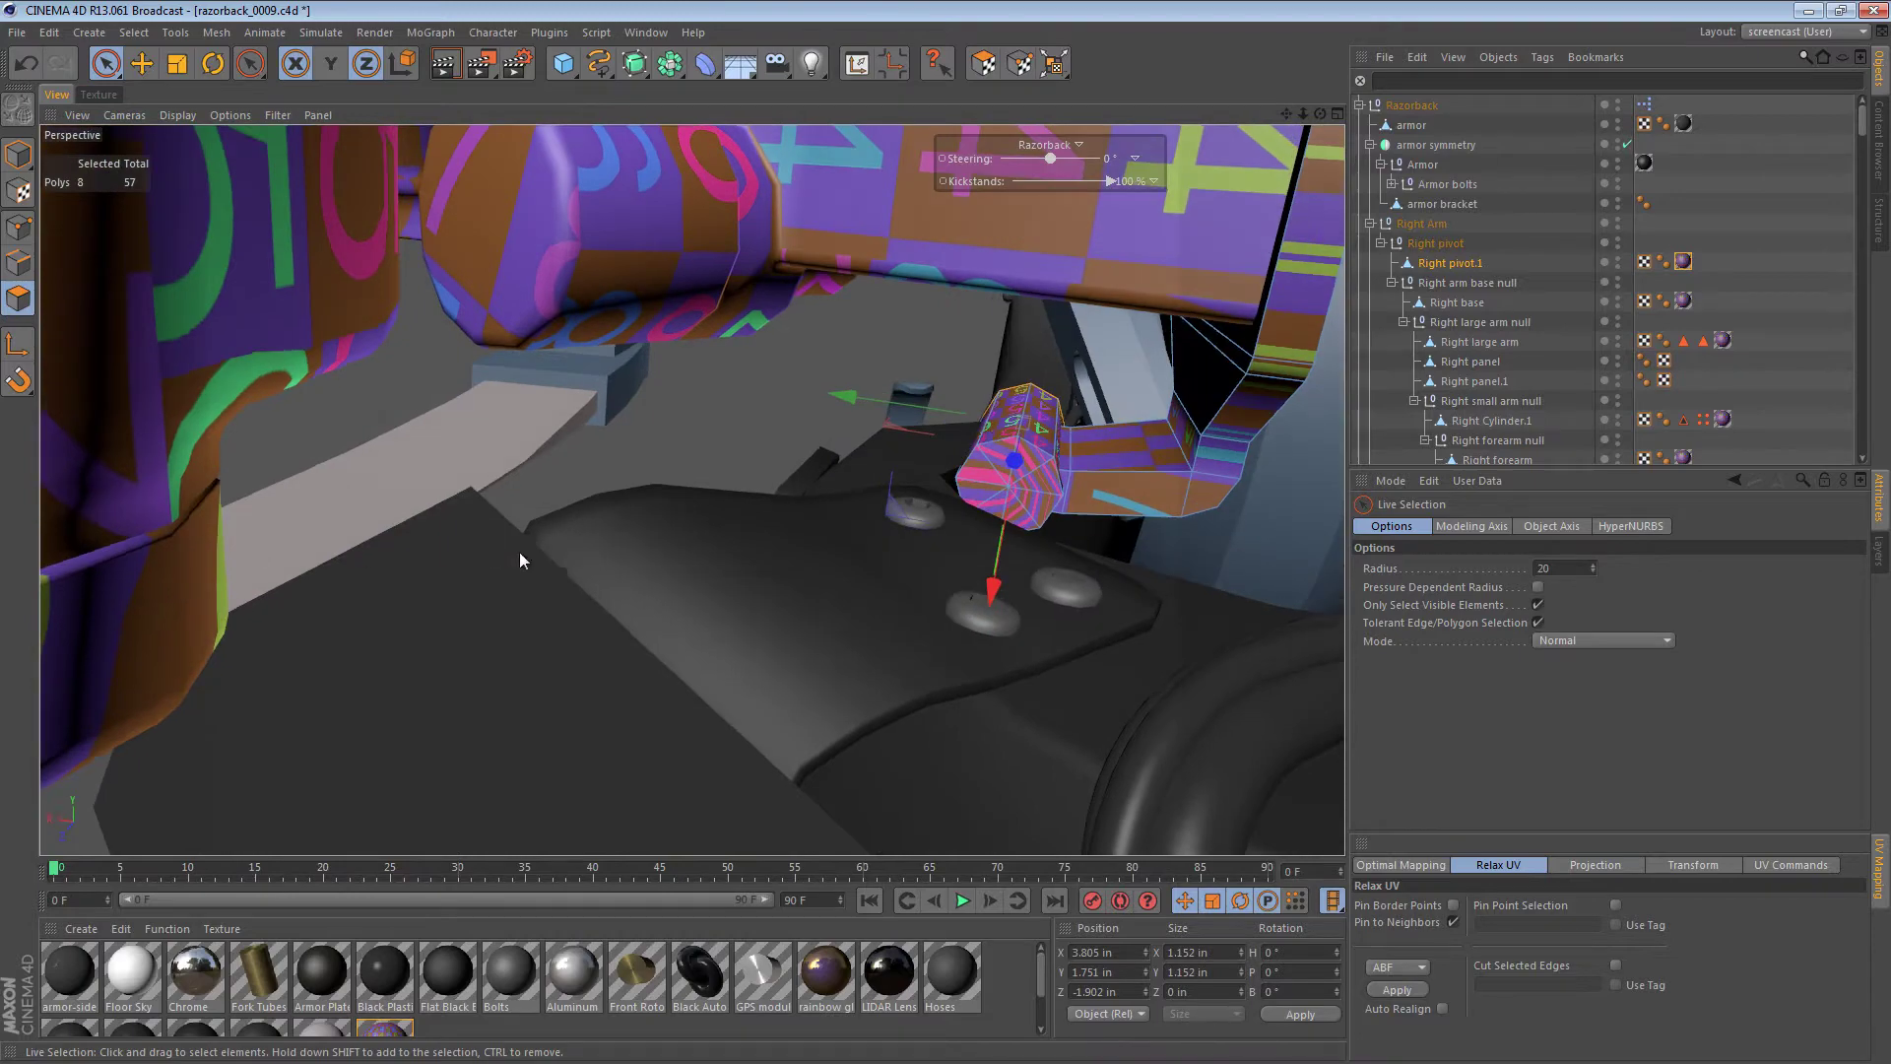
{"action": "left_click", "coordinate": [1009, 498], "text": "shift"}
{"action": "left_click_drag", "start_coordinate": [1007, 493], "coordinate": [1148, 552], "text": "alt"}
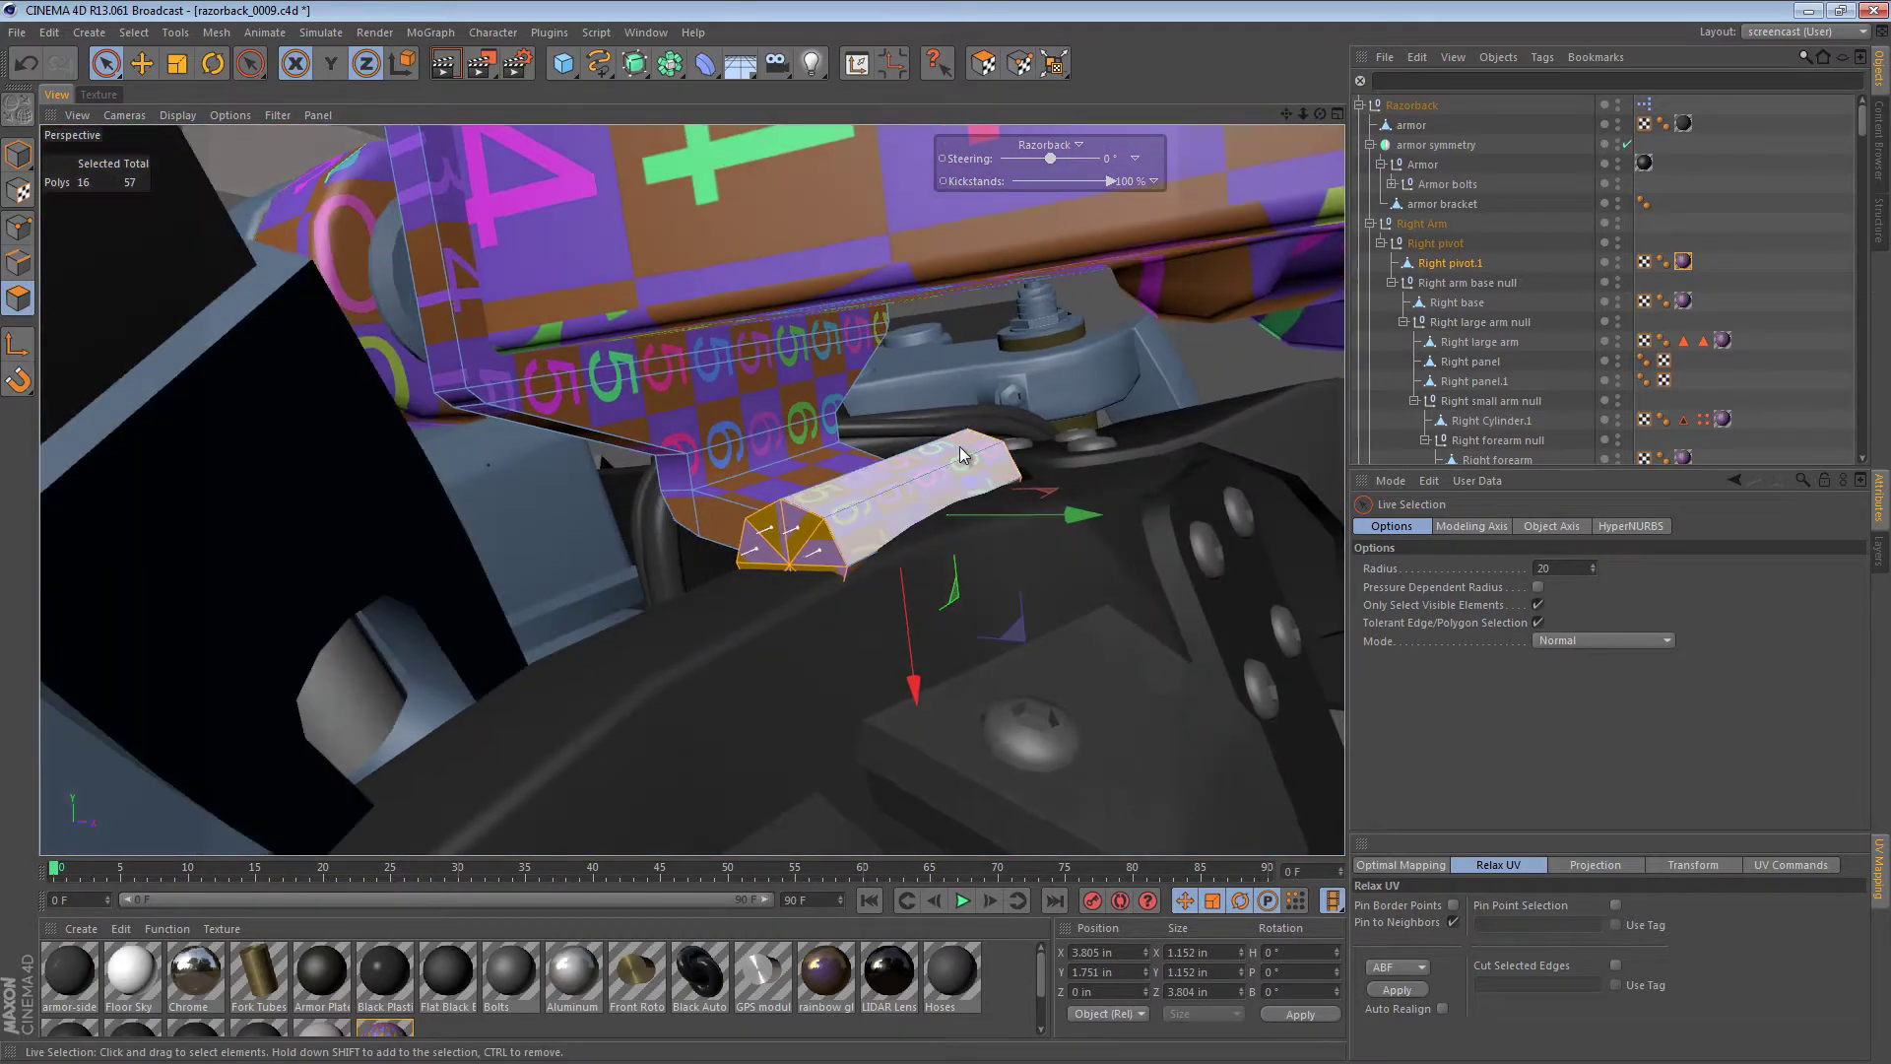
- Set Right pivot.1's texture tag projection to Flat and rotate the texture projection to face the end caps
{"action": "left_click", "coordinate": [1687, 263]}
{"action": "left_click", "coordinate": [1683, 263]}
{"action": "left_click", "coordinate": [1589, 608]}
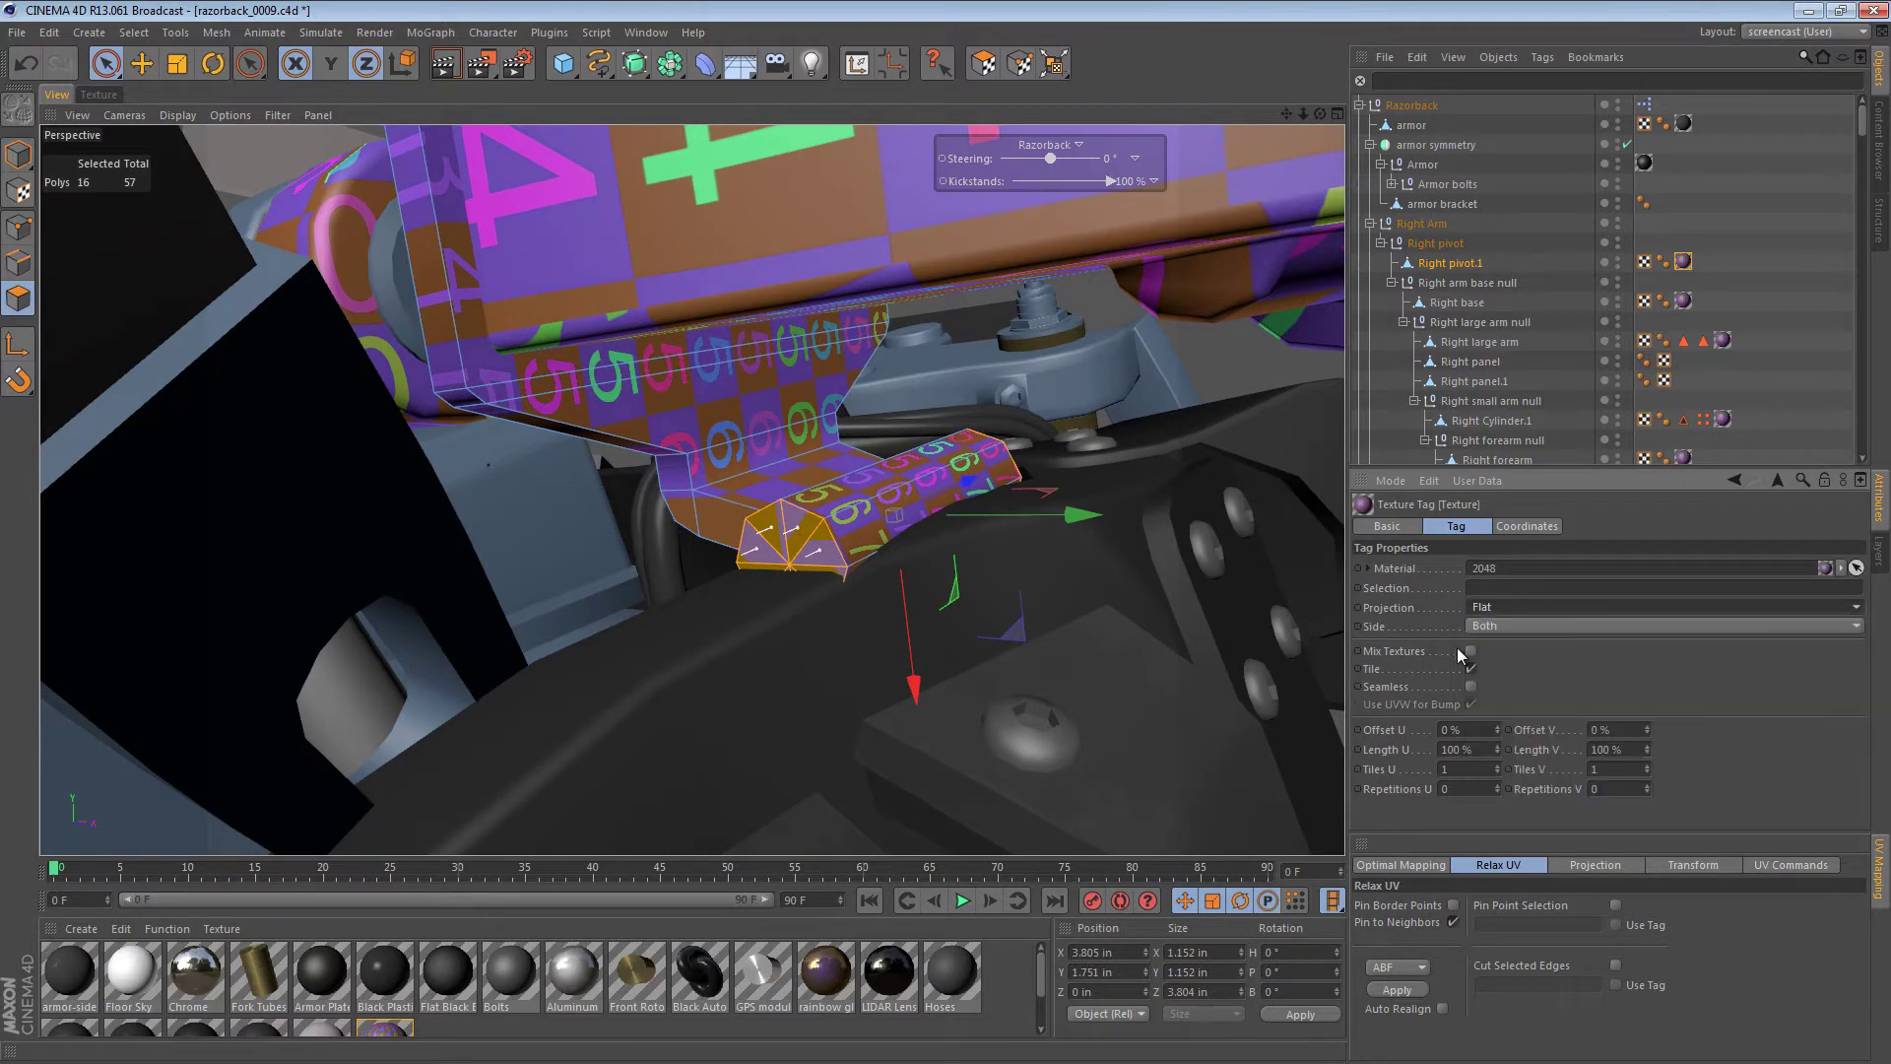
{"action": "left_click", "coordinate": [1594, 680]}
{"action": "left_click", "coordinate": [18, 190]}
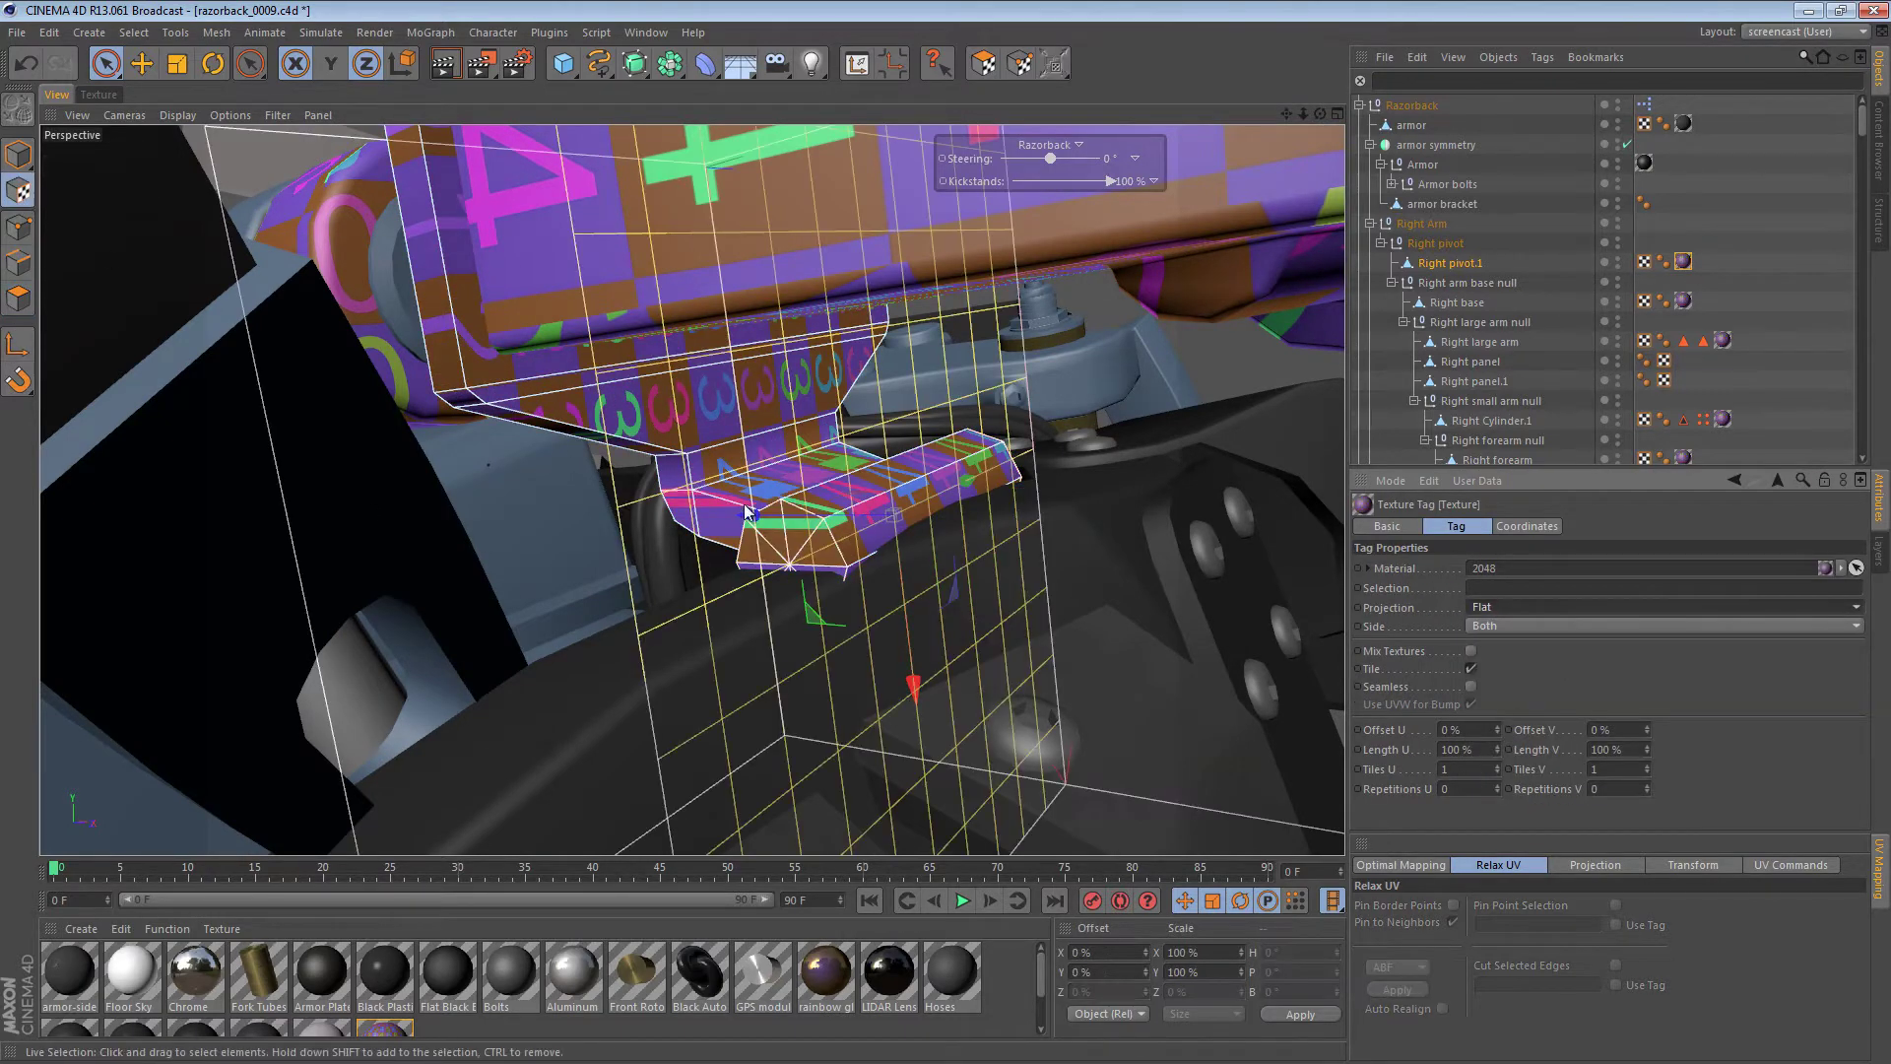
{"action": "key", "text": "r"}
{"action": "left_click_drag", "start_coordinate": [926, 473], "coordinate": [743, 533]}
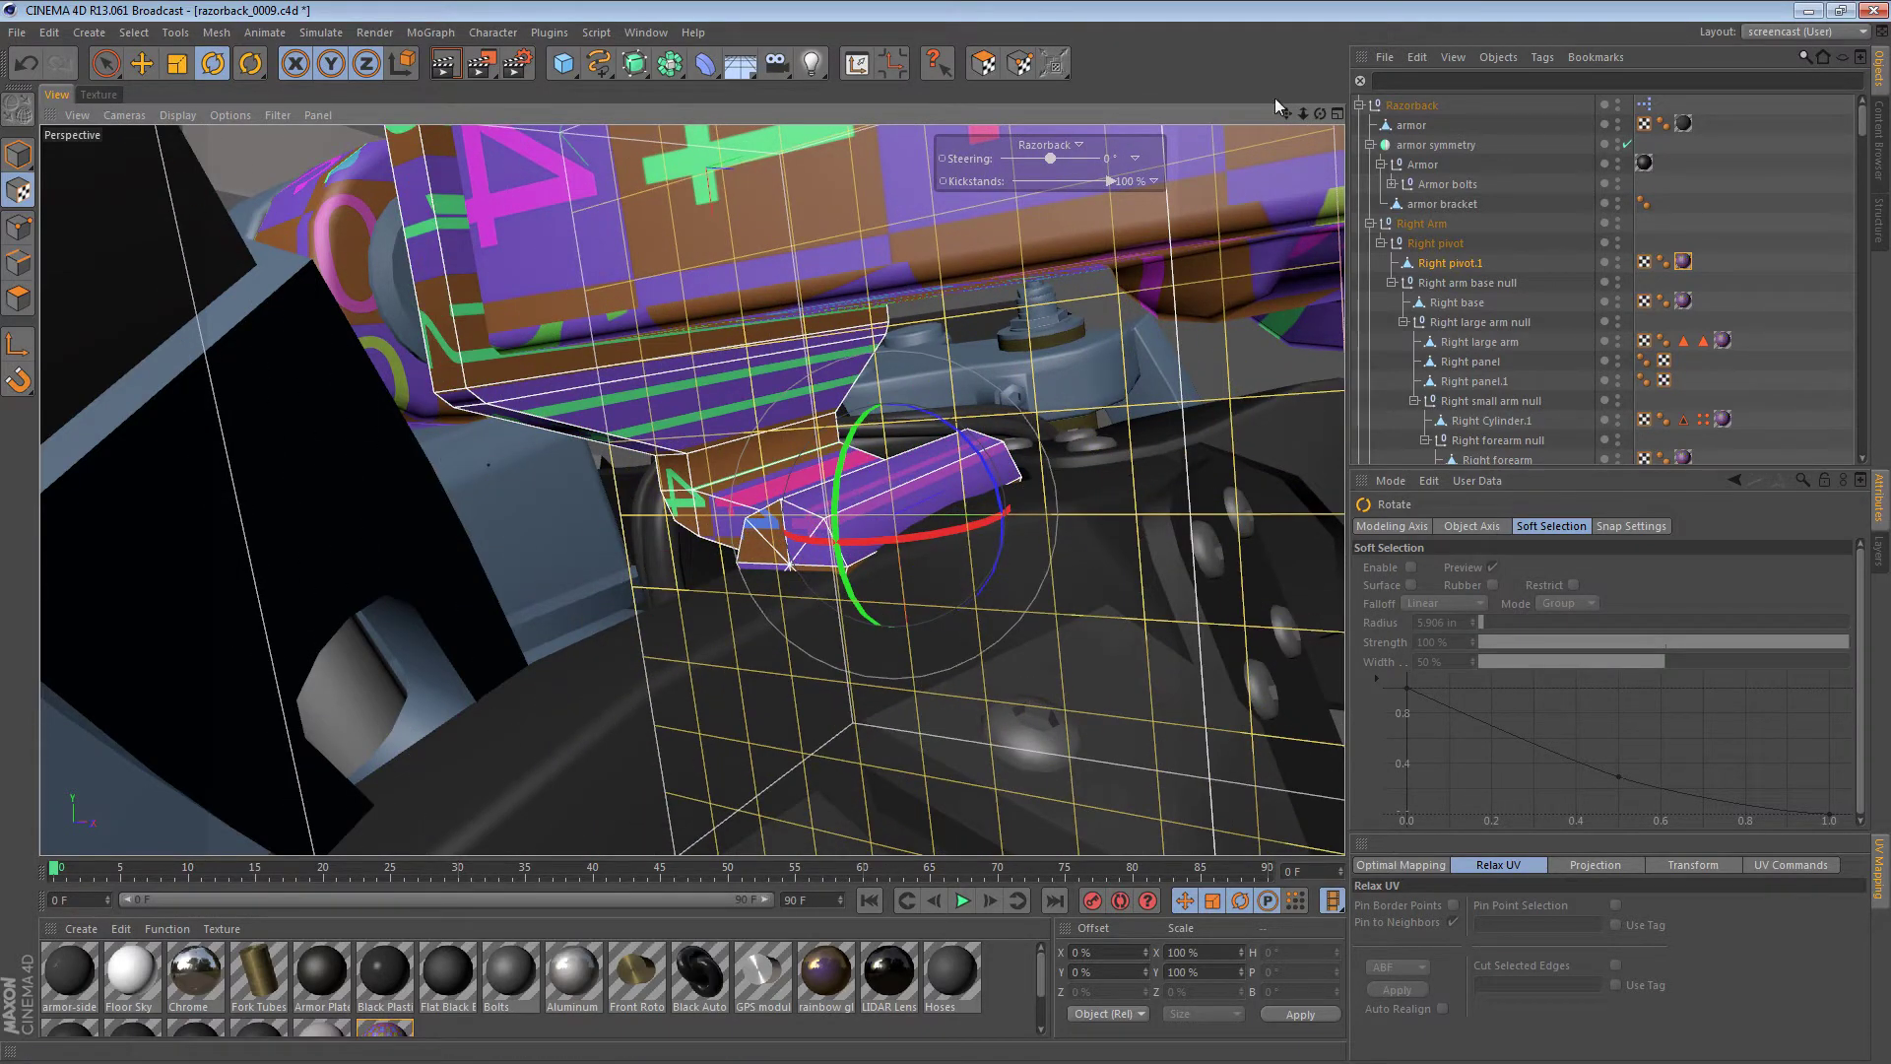
- Assign UVW coordinates from the flat projection to the end caps and move their UVs below the cylinder's strip
{"action": "left_click", "coordinate": [1539, 59]}
{"action": "left_click", "coordinate": [1588, 249]}
{"action": "left_click", "coordinate": [98, 94]}
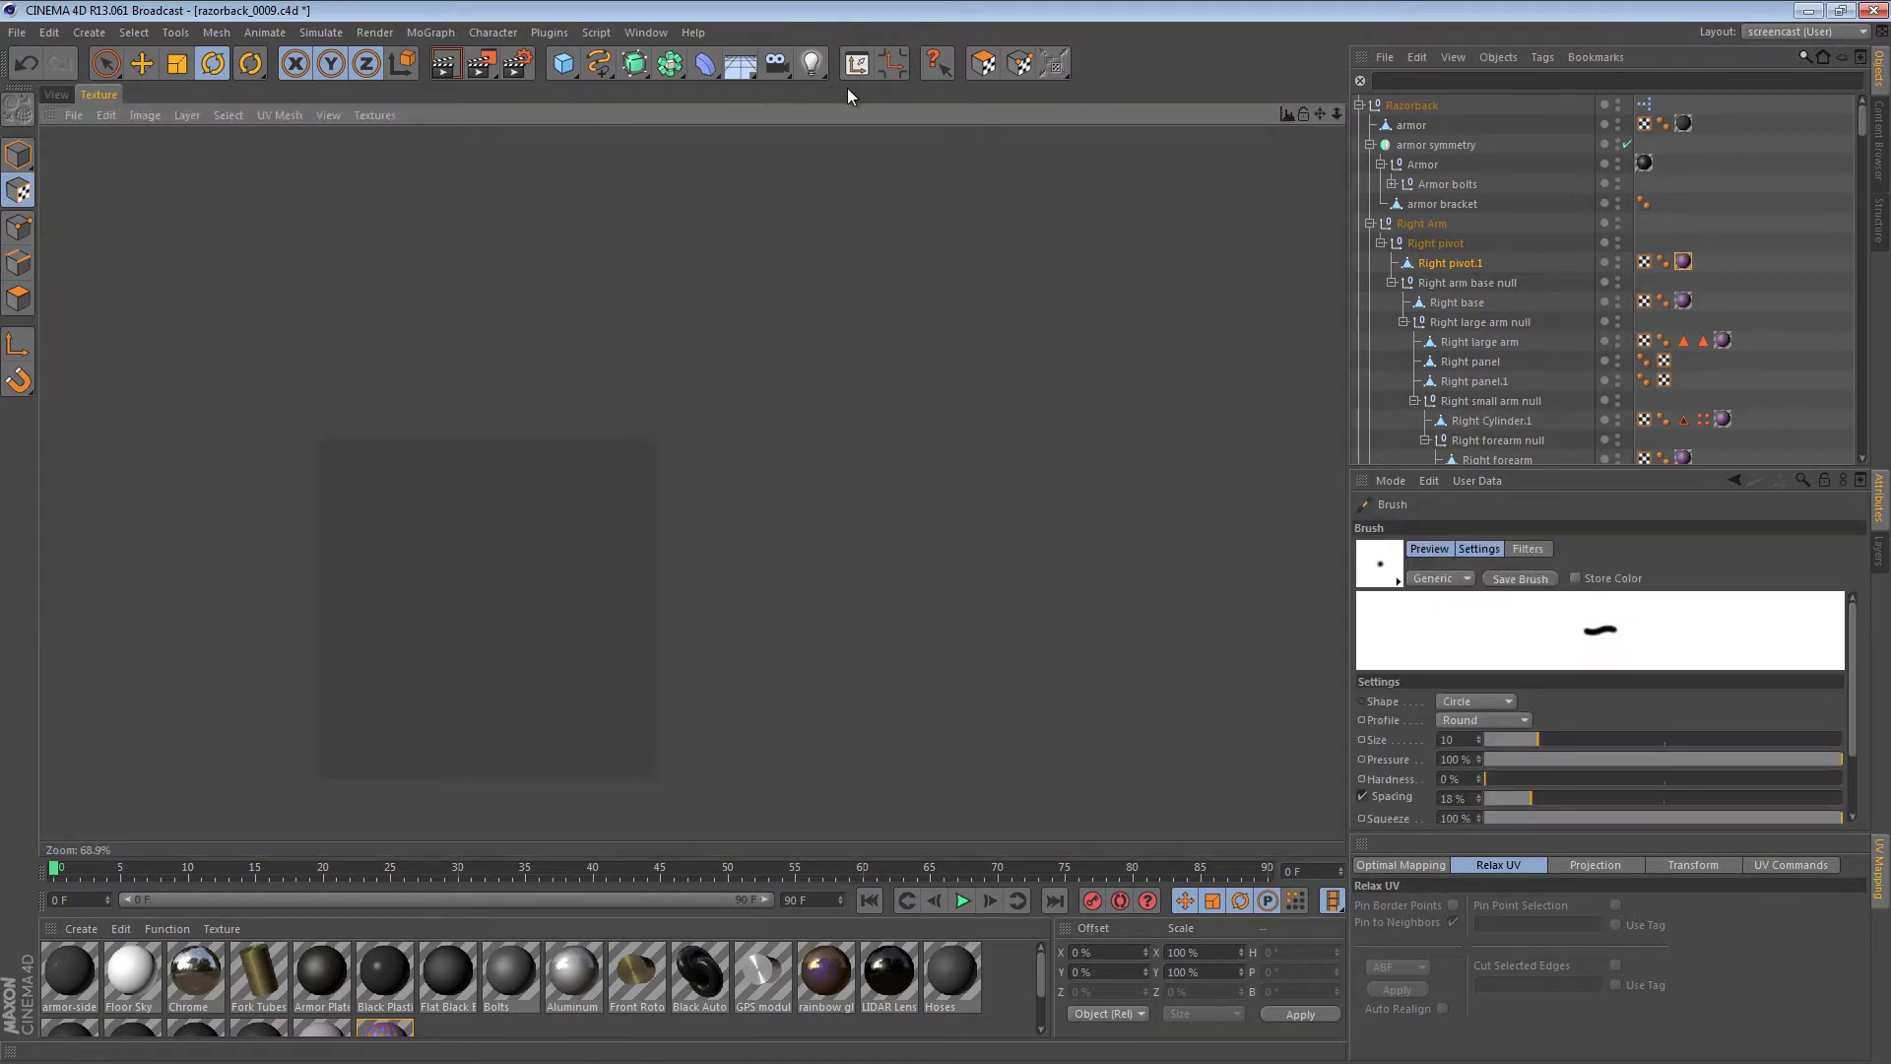
{"action": "left_click", "coordinate": [993, 66]}
{"action": "middle_click_drag", "start_coordinate": [948, 571], "coordinate": [1230, 459], "text": "alt"}
{"action": "key", "text": "e"}
{"action": "left_click_drag", "start_coordinate": [640, 650], "coordinate": [941, 573]}
{"action": "key", "text": "r"}
{"action": "middle_click_drag", "start_coordinate": [1210, 569], "coordinate": [930, 623], "text": "alt"}
{"action": "key", "text": "e"}
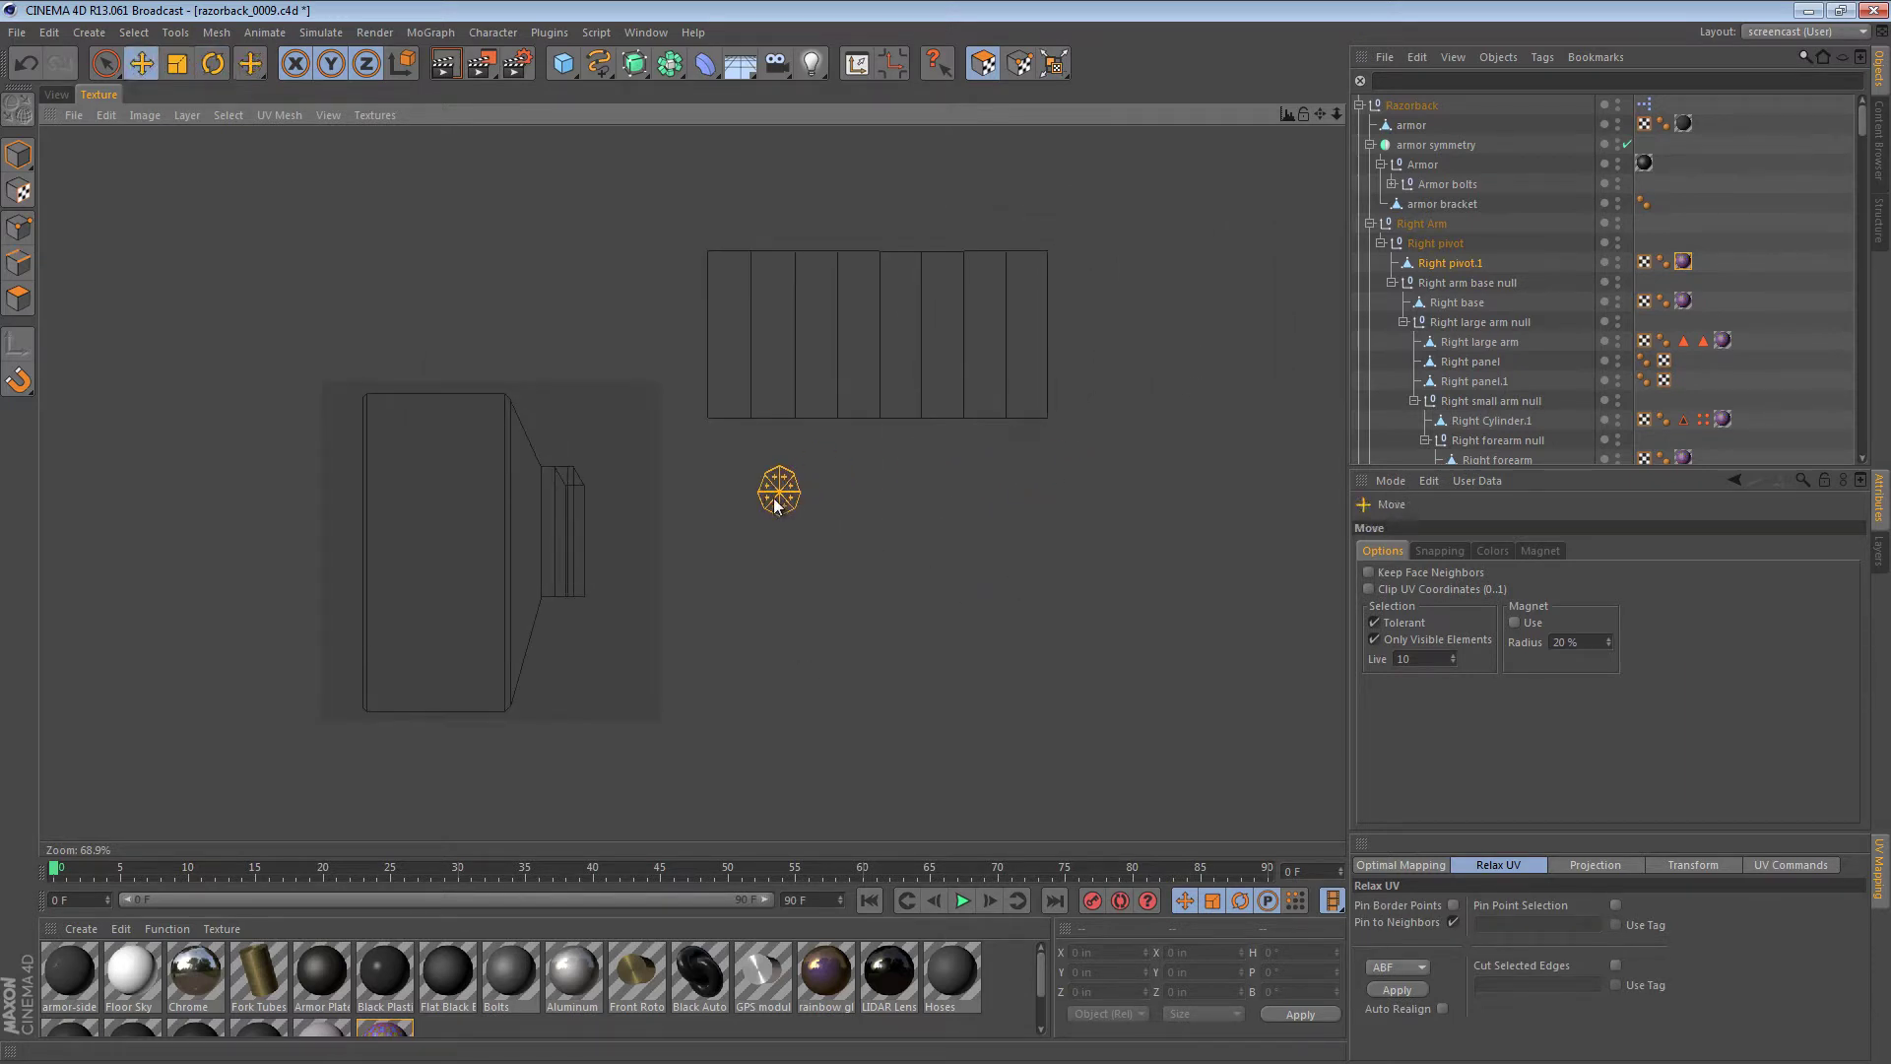
- Clear the polygon selection and select only the polygons of the small cylinder's near end cap
{"action": "left_click", "coordinate": [56, 94]}
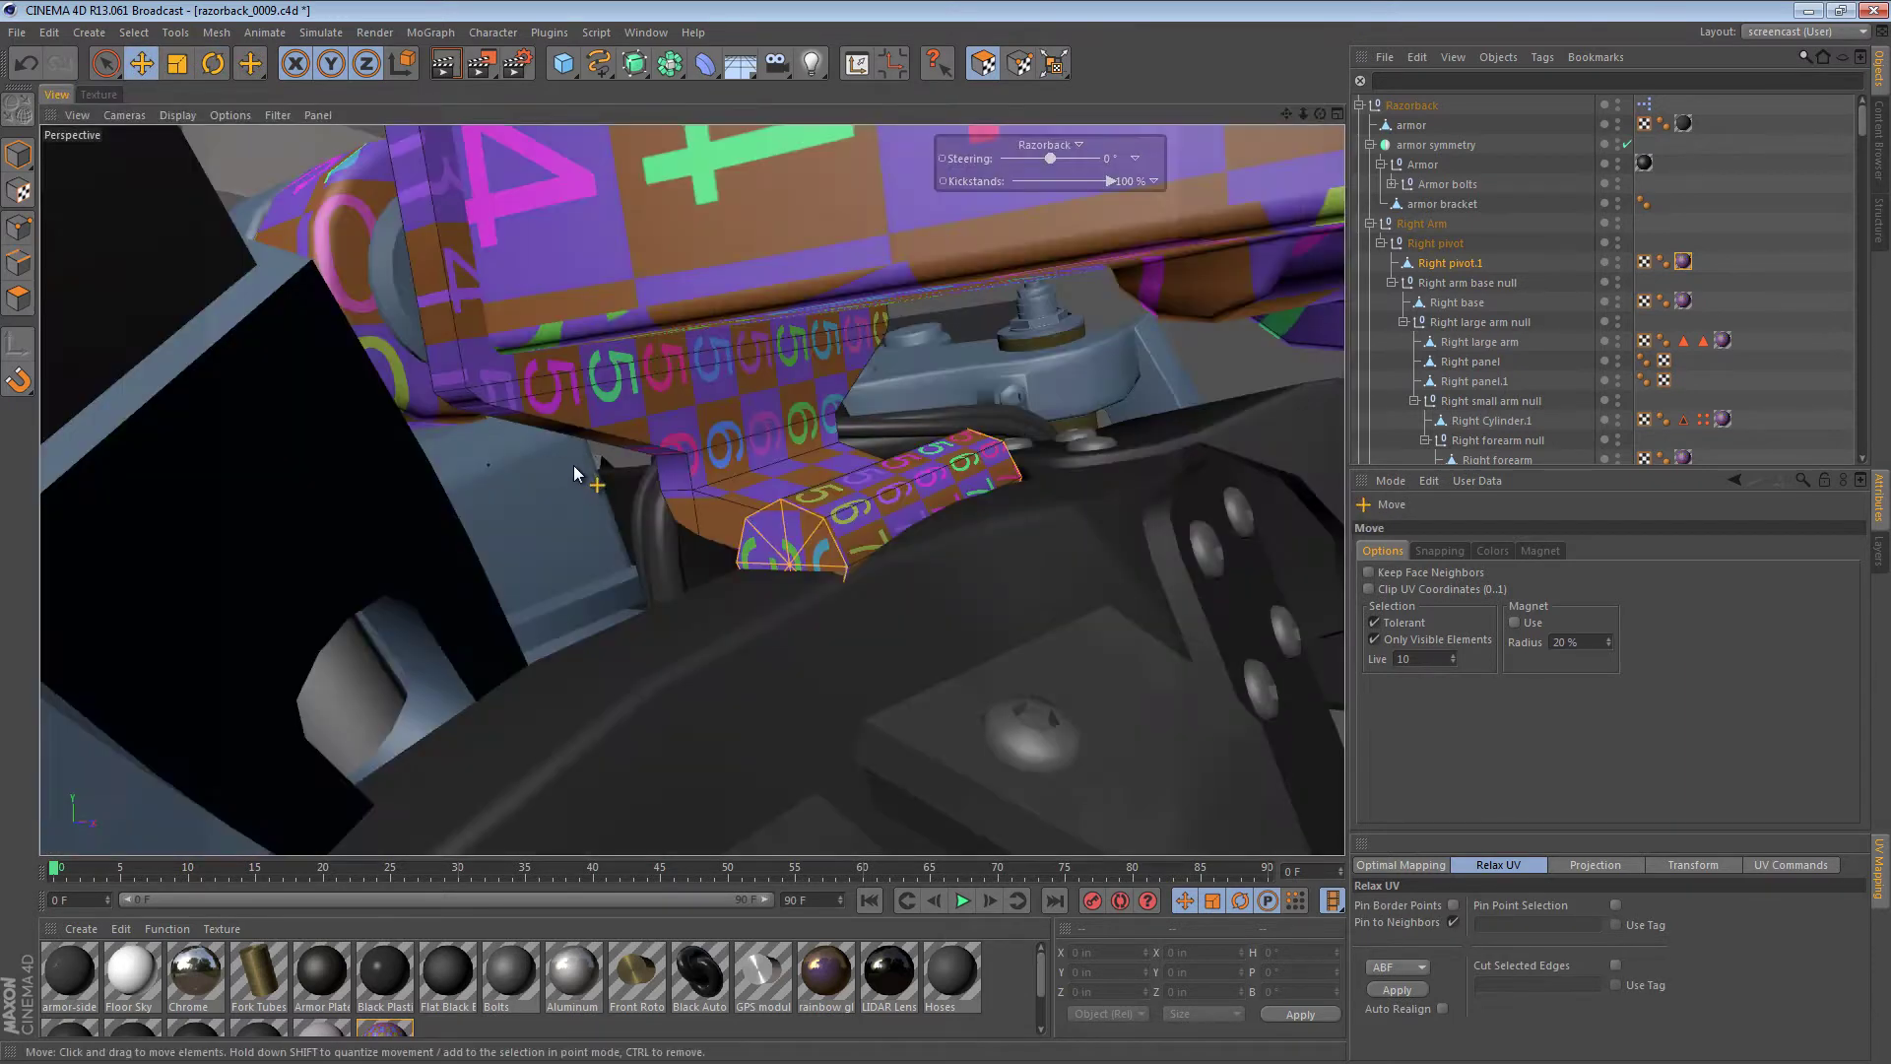
{"action": "left_click", "coordinate": [110, 67]}
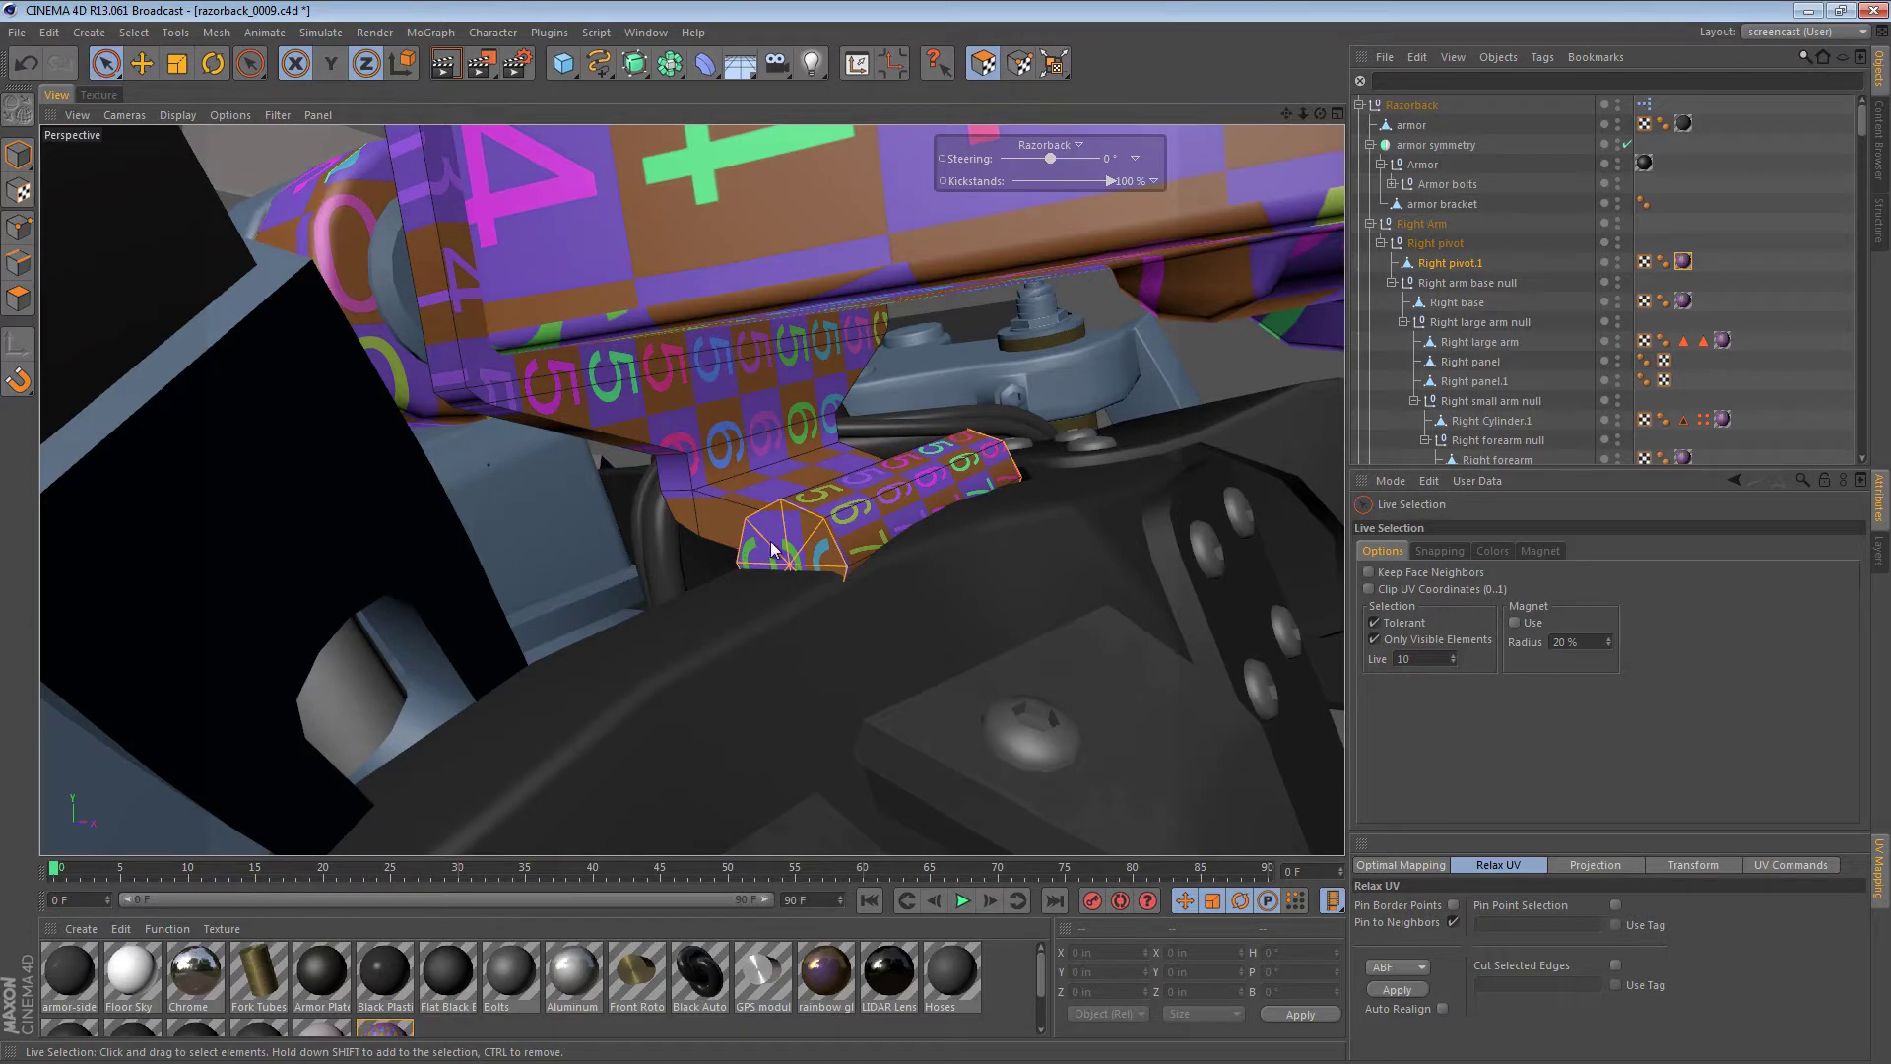
{"action": "left_click", "coordinate": [17, 299]}
{"action": "left_click_drag", "start_coordinate": [749, 540], "coordinate": [789, 569]}
{"action": "left_click", "coordinate": [511, 477]}
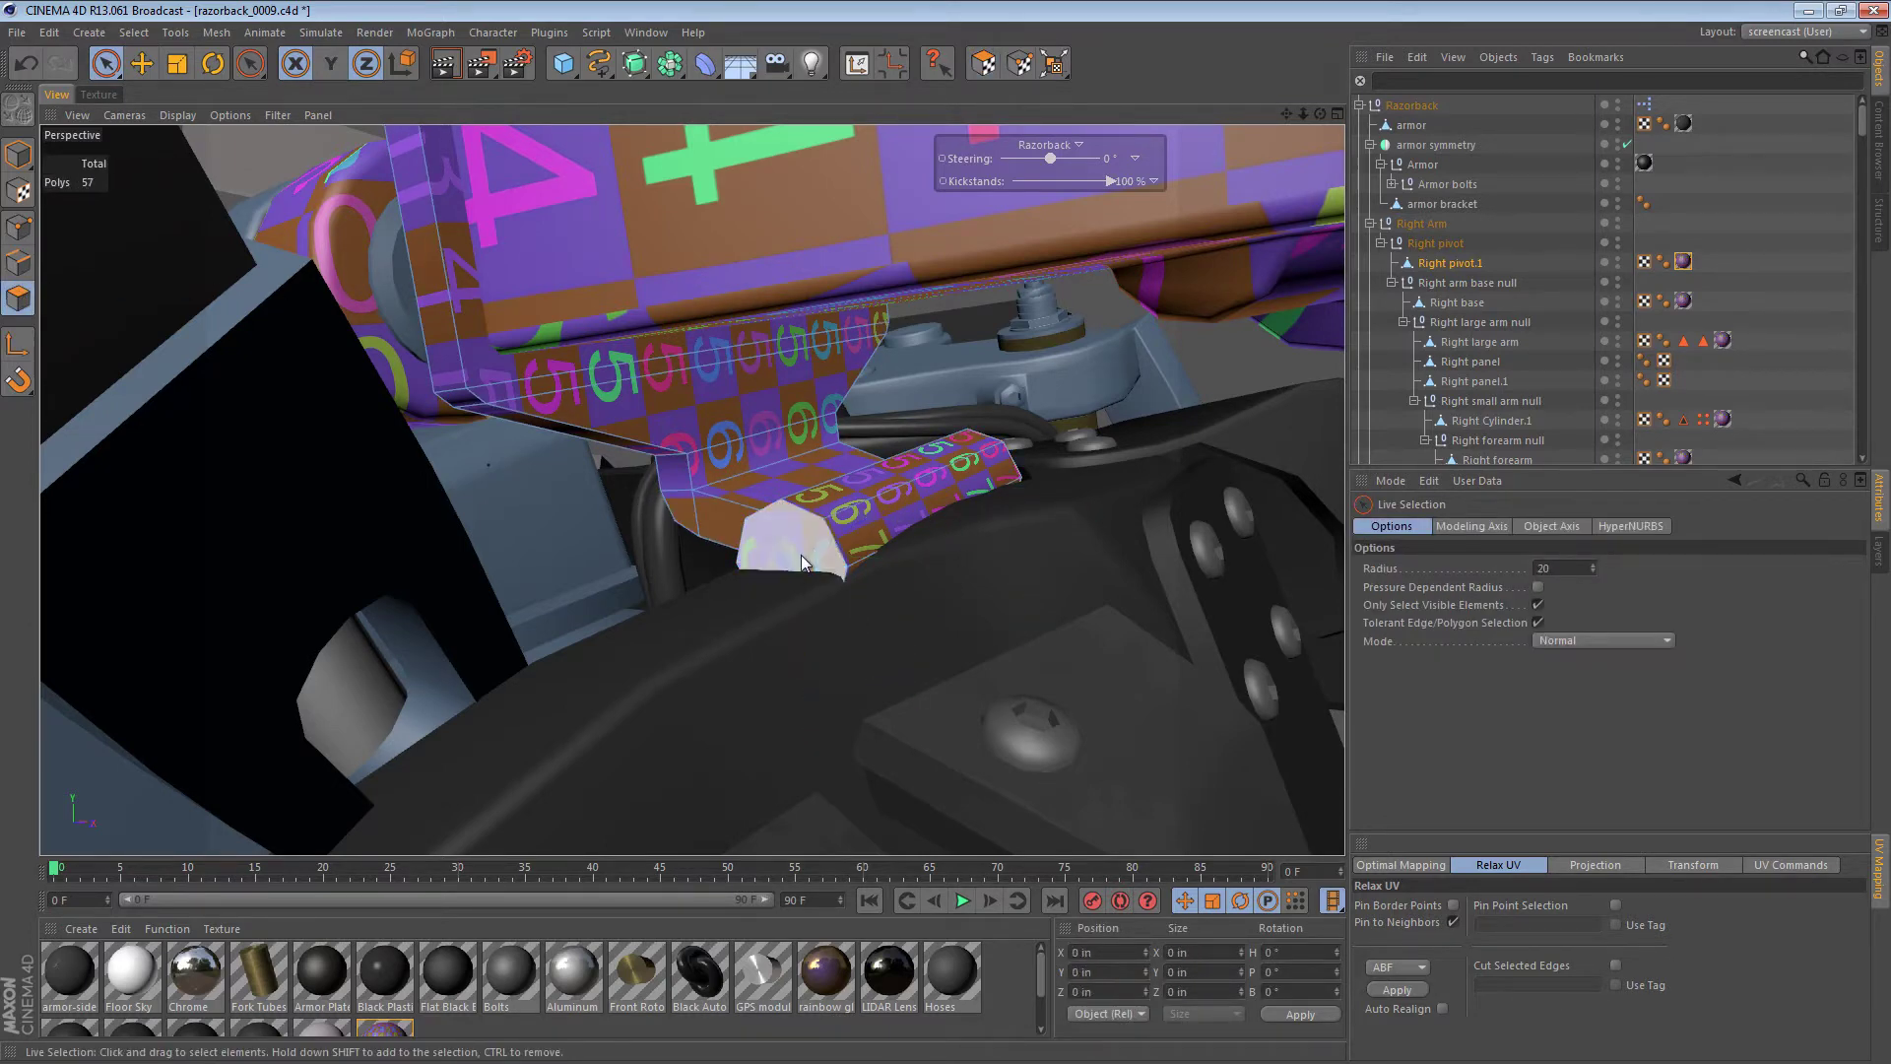
{"action": "left_click", "coordinate": [793, 565]}
- Move the near end cap's UVs away from the other cap's, so the two no longer overlap
{"action": "left_click", "coordinate": [99, 94]}
{"action": "key", "text": "e"}
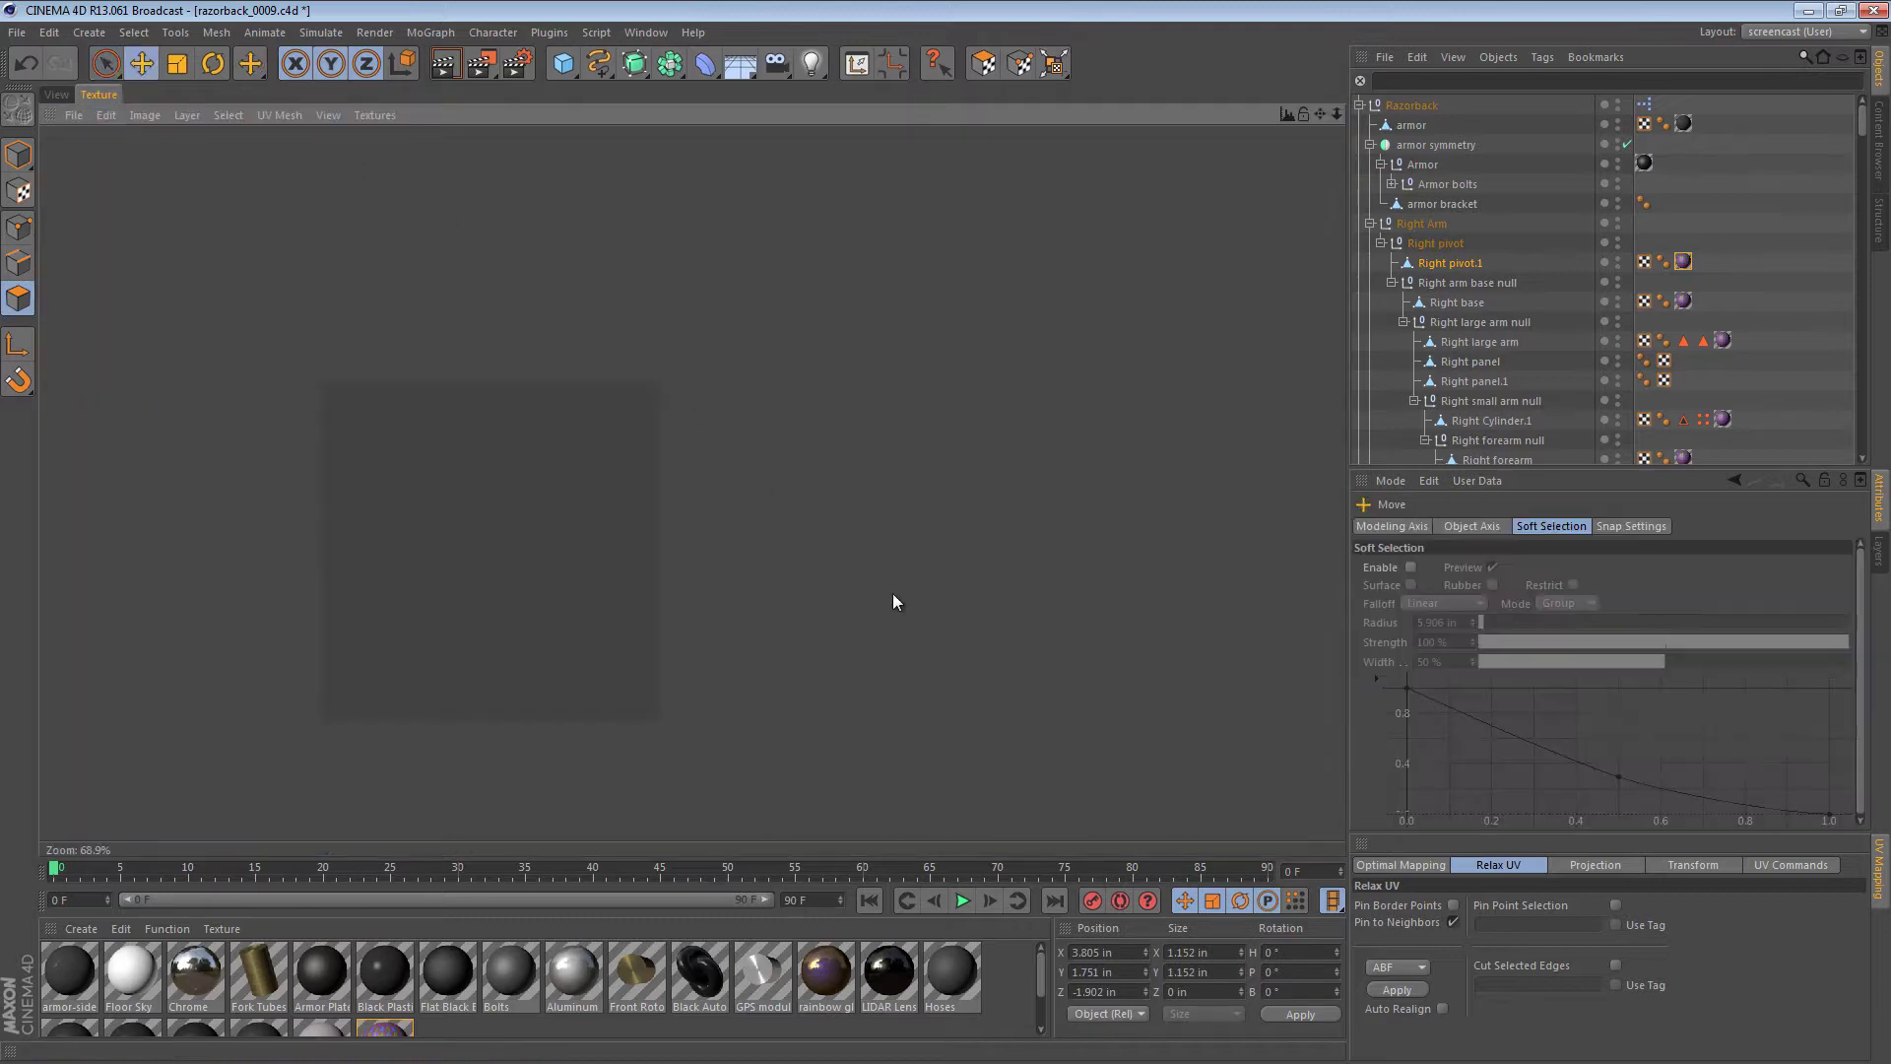
{"action": "left_click", "coordinate": [983, 65]}
{"action": "mouse_move", "coordinate": [894, 571]}
{"action": "left_mouse_down"}
{"action": "mouse_move", "coordinate": [948, 572]}
{"action": "mouse_move", "coordinate": [877, 560]}
{"action": "left_mouse_up"}
{"action": "middle_click_drag", "start_coordinate": [949, 572], "coordinate": [1083, 571], "text": "alt"}
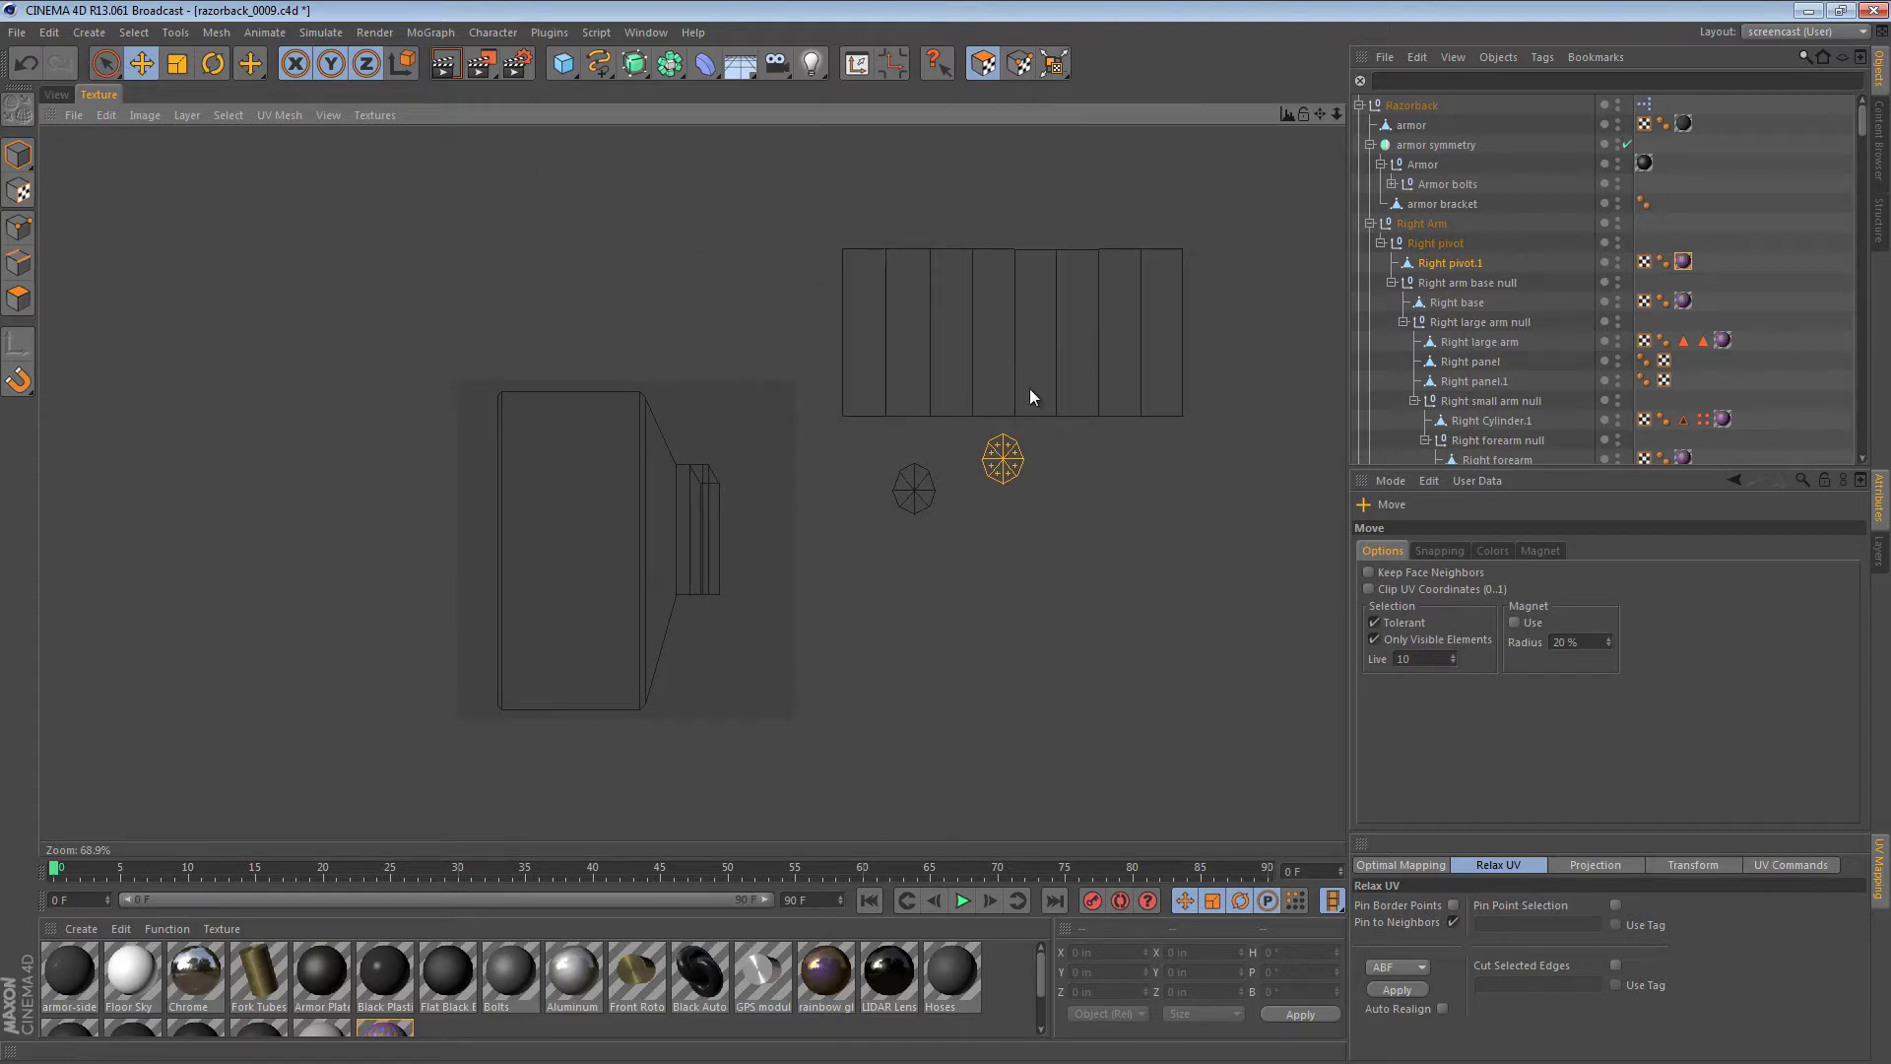
- Select the cylinder's side UV polygons with Rectangle Selection, relax them with ABF and straighten the strip by rotating it
{"action": "left_click_drag", "start_coordinate": [106, 63], "coordinate": [238, 133]}
{"action": "left_click_drag", "start_coordinate": [850, 202], "coordinate": [1184, 378]}
{"action": "left_click_drag", "start_coordinate": [796, 181], "coordinate": [1298, 425]}
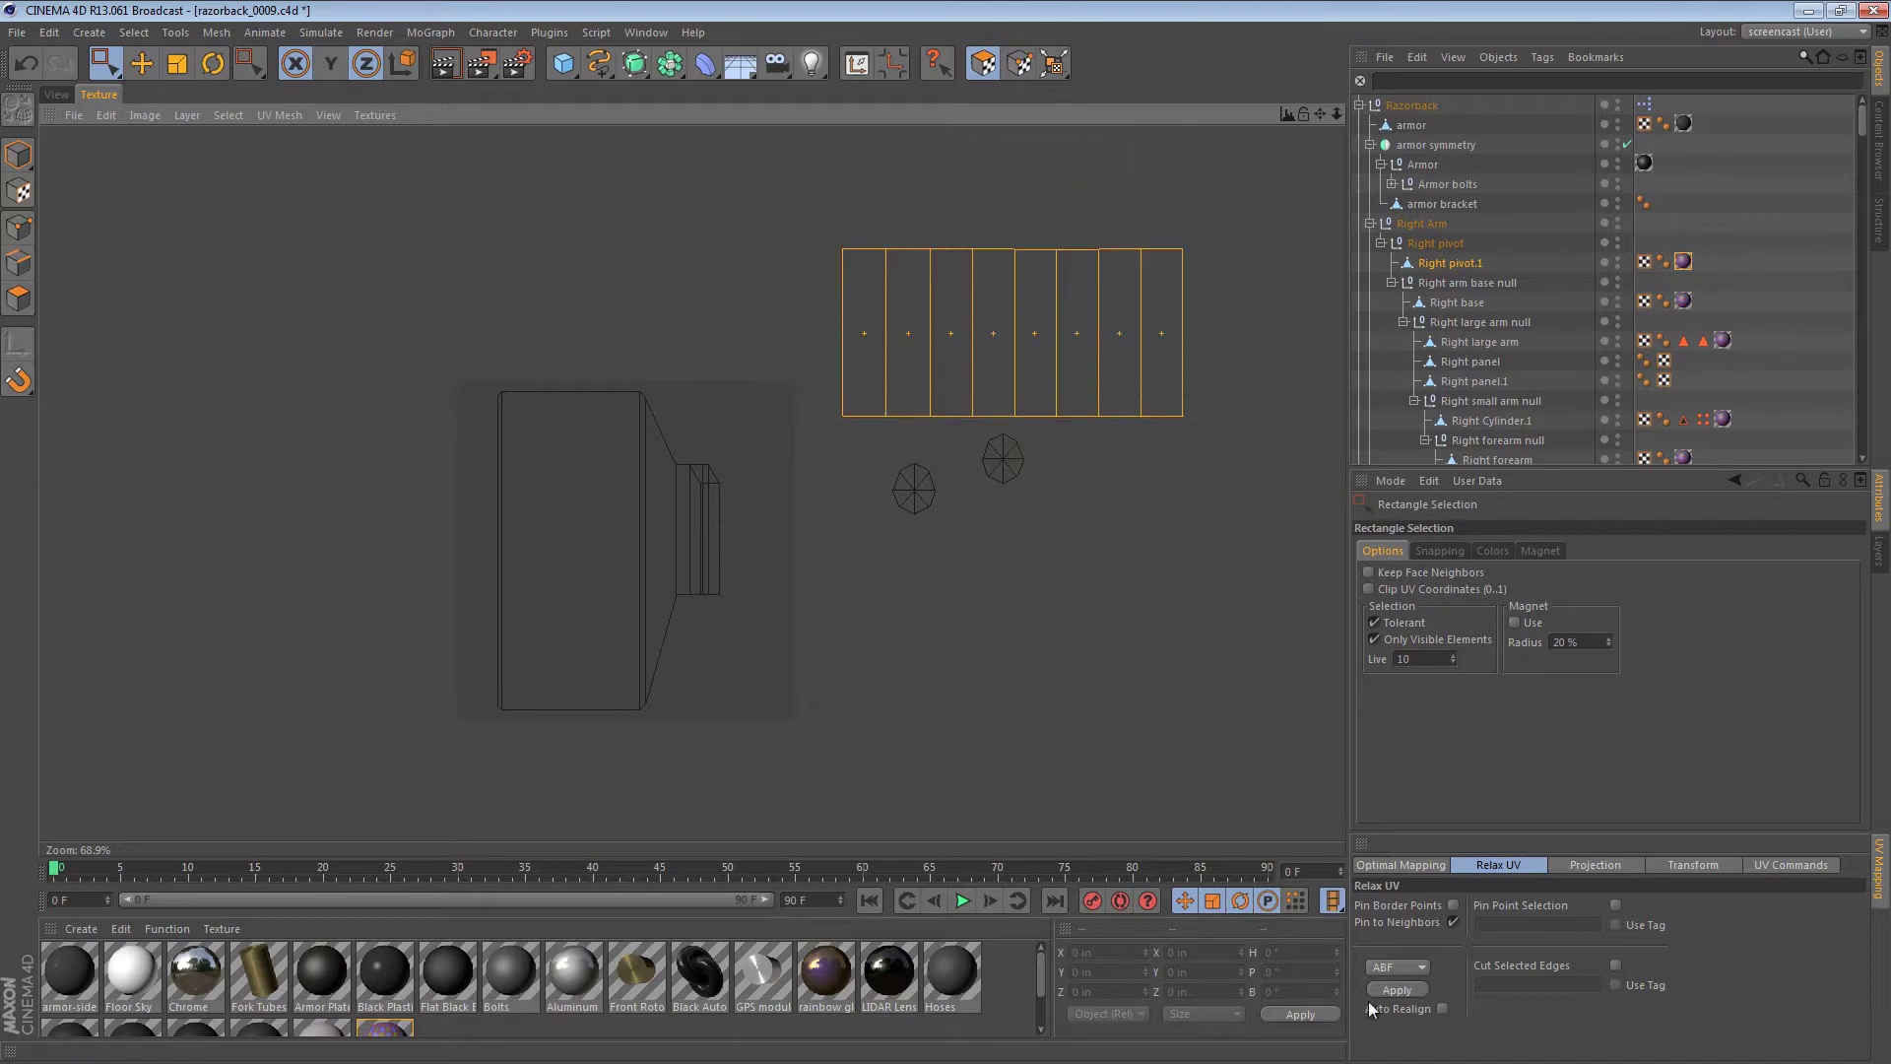
{"action": "left_click", "coordinate": [1408, 991]}
{"action": "key", "text": "r"}
{"action": "mouse_move", "coordinate": [946, 570]}
{"action": "left_mouse_down"}
{"action": "mouse_move", "coordinate": [928, 578]}
{"action": "mouse_move", "coordinate": [944, 572]}
{"action": "left_mouse_up"}
- Select the UVs of the small cylinder's two end caps, relax them with ABF and clear the selection
{"action": "key", "text": "e"}
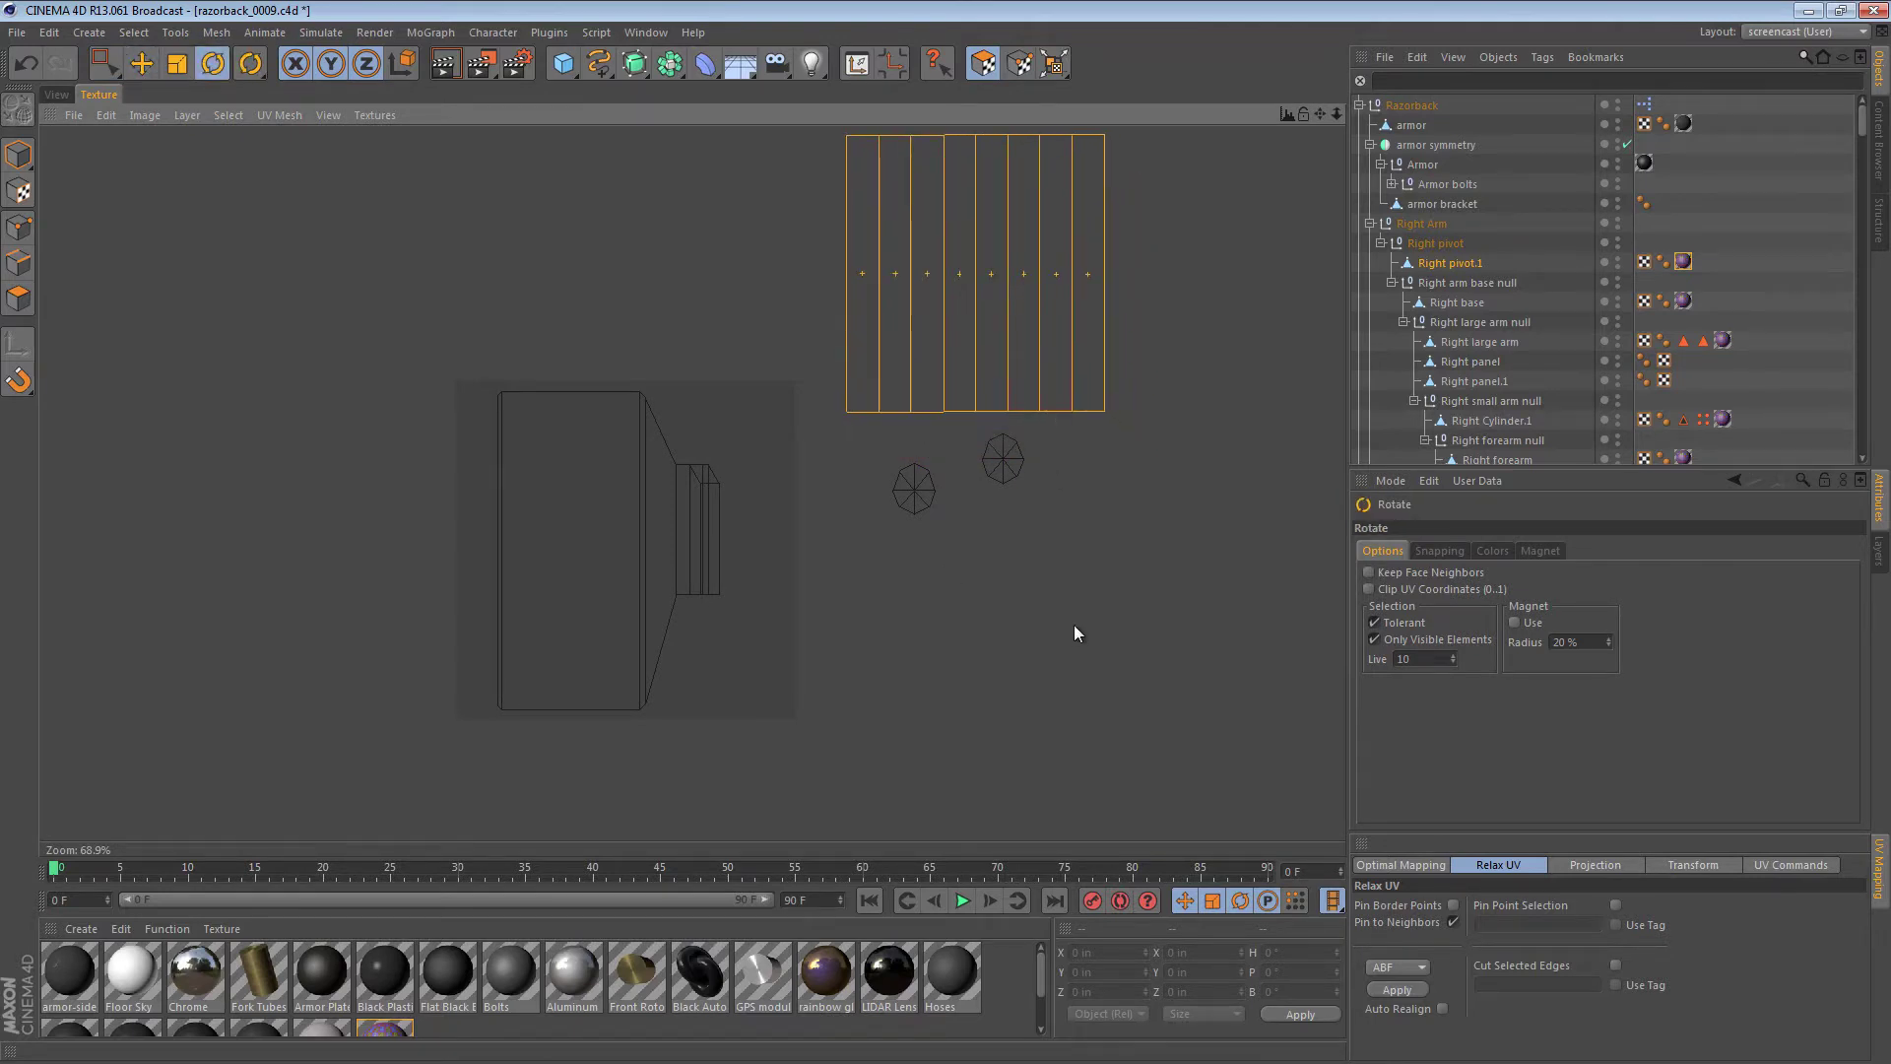
{"action": "left_click_drag", "start_coordinate": [1137, 648], "coordinate": [836, 420]}
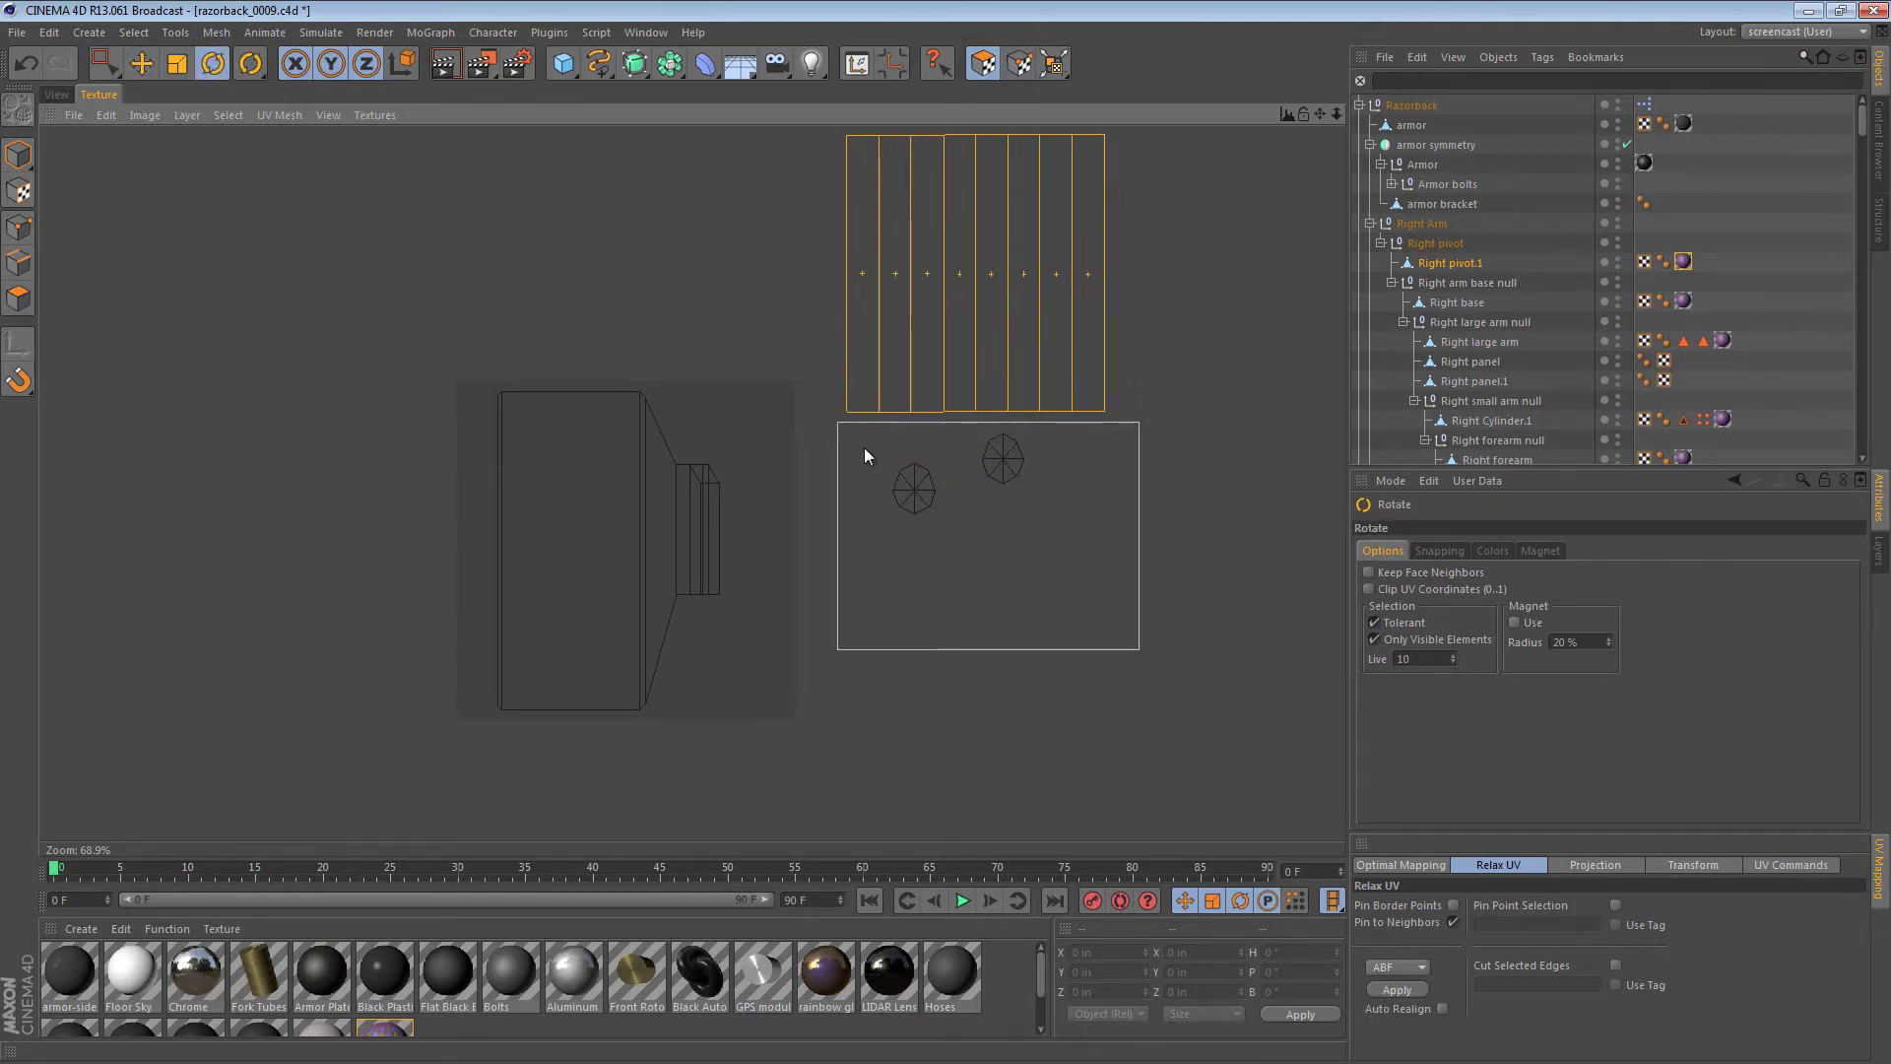
{"action": "left_click", "coordinate": [1397, 989]}
{"action": "left_click", "coordinate": [815, 489]}
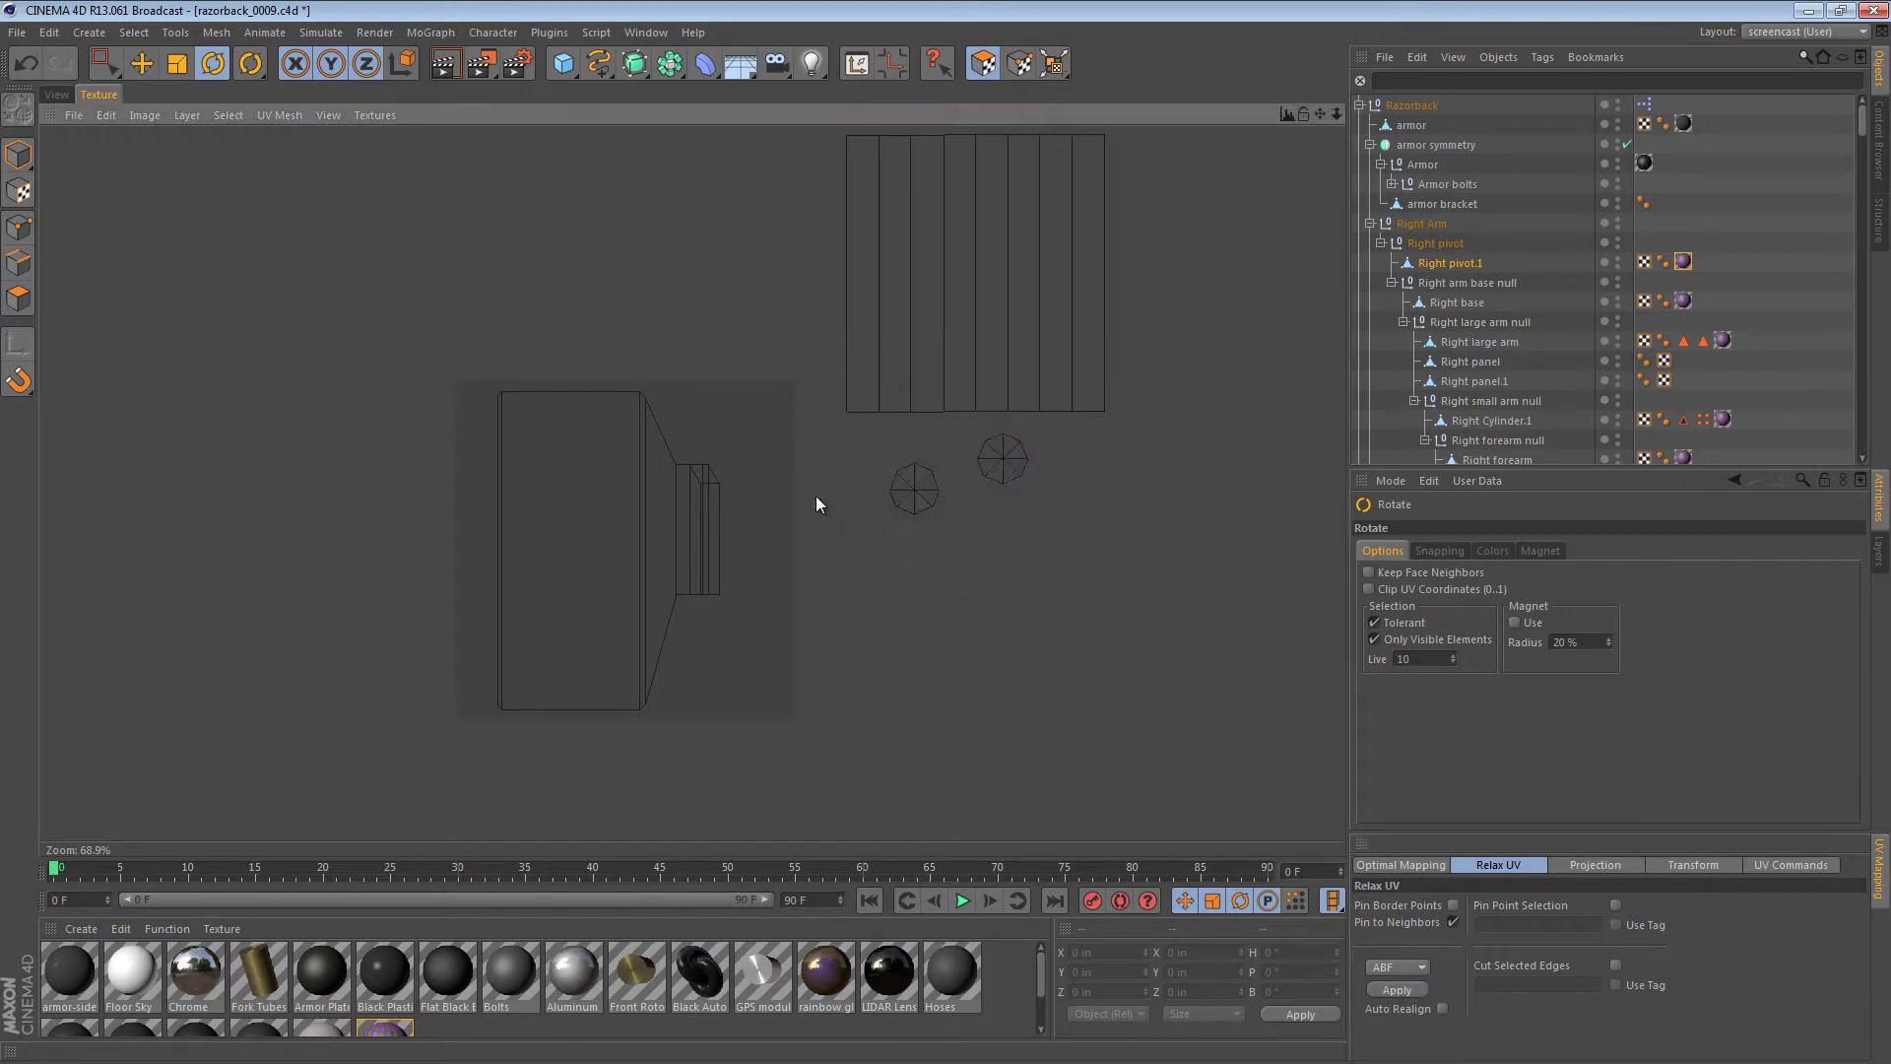
{"action": "mouse_move", "coordinate": [830, 386]}
{"action": "middle_mouse_down", "text": "alt"}
{"action": "mouse_move", "coordinate": [948, 571]}
{"action": "mouse_move", "coordinate": [829, 387]}
{"action": "middle_mouse_up", "text": "alt"}
{"action": "mouse_move", "coordinate": [831, 565]}
{"action": "middle_mouse_down", "text": "alt"}
{"action": "mouse_move", "coordinate": [949, 559]}
{"action": "mouse_move", "coordinate": [831, 566]}
{"action": "middle_mouse_up", "text": "alt"}
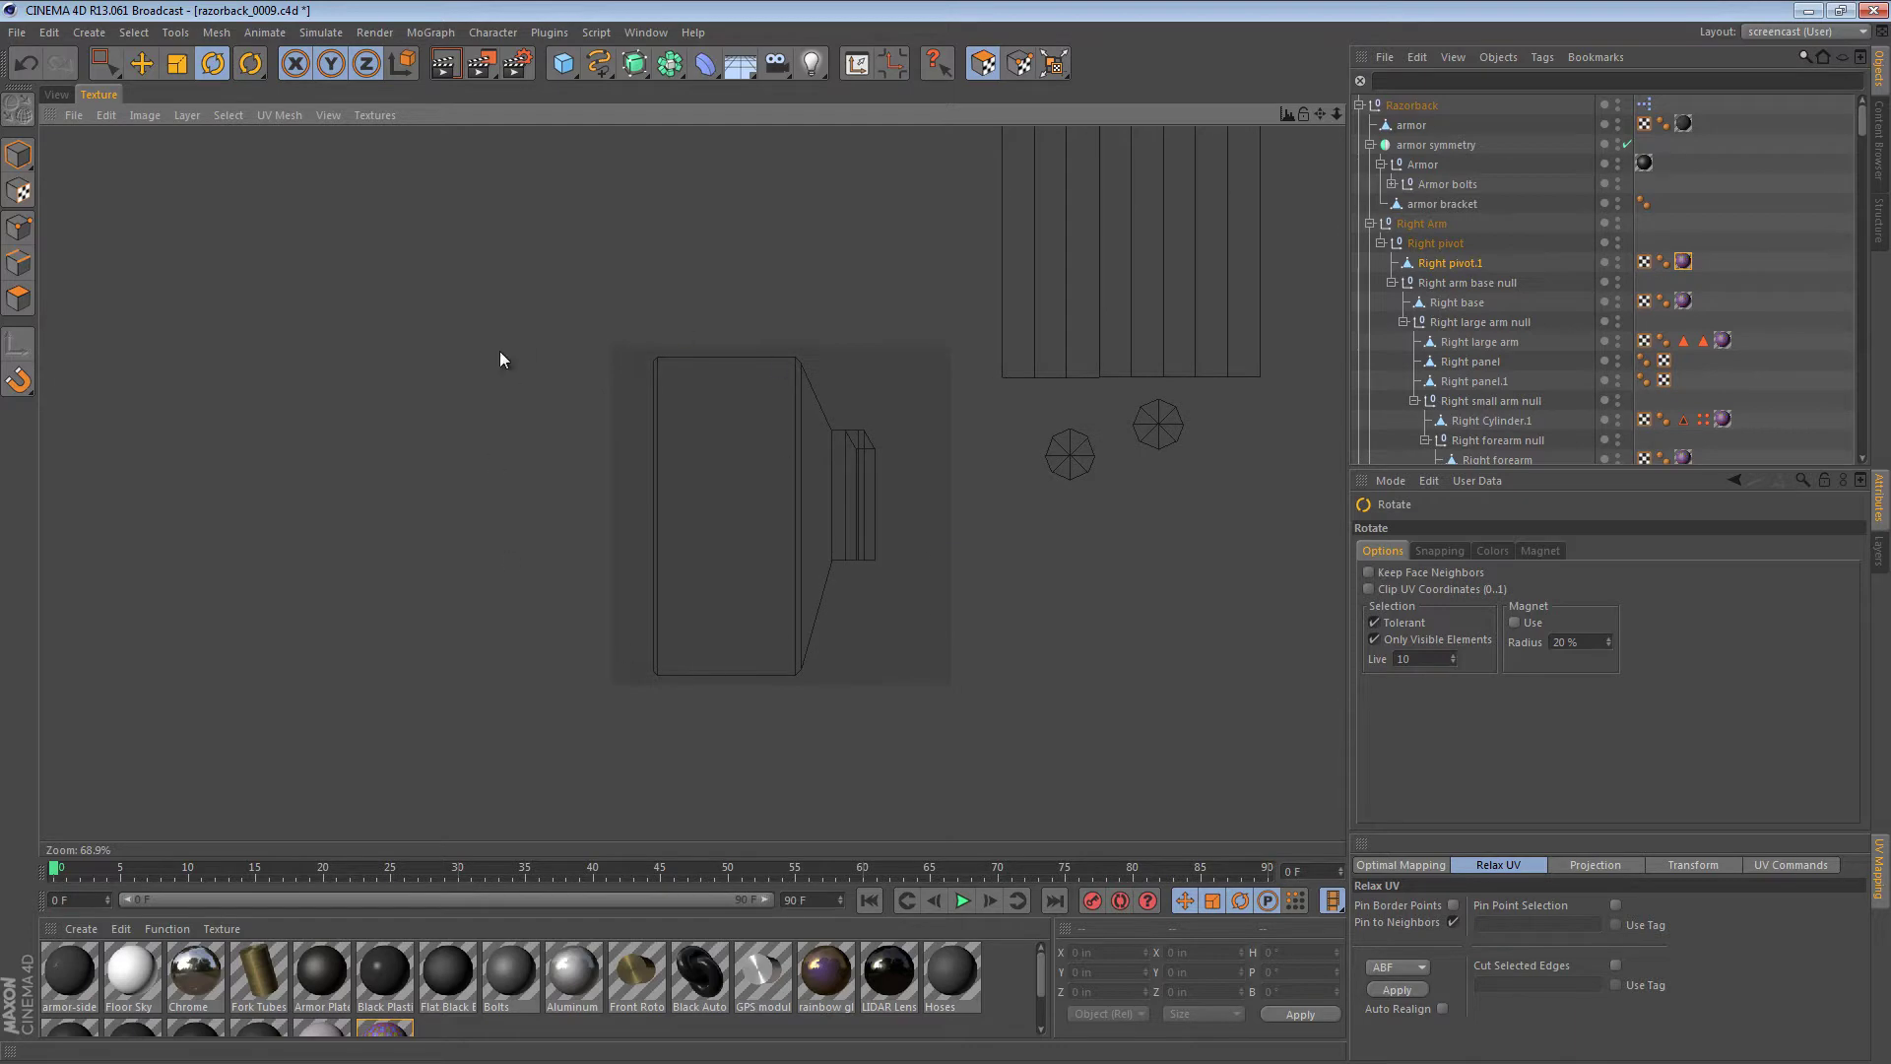
- In polygon mode, use Live Selection to select the pivot body's large flat face and the connected stepped faces down to the underside
{"action": "left_click", "coordinate": [47, 92]}
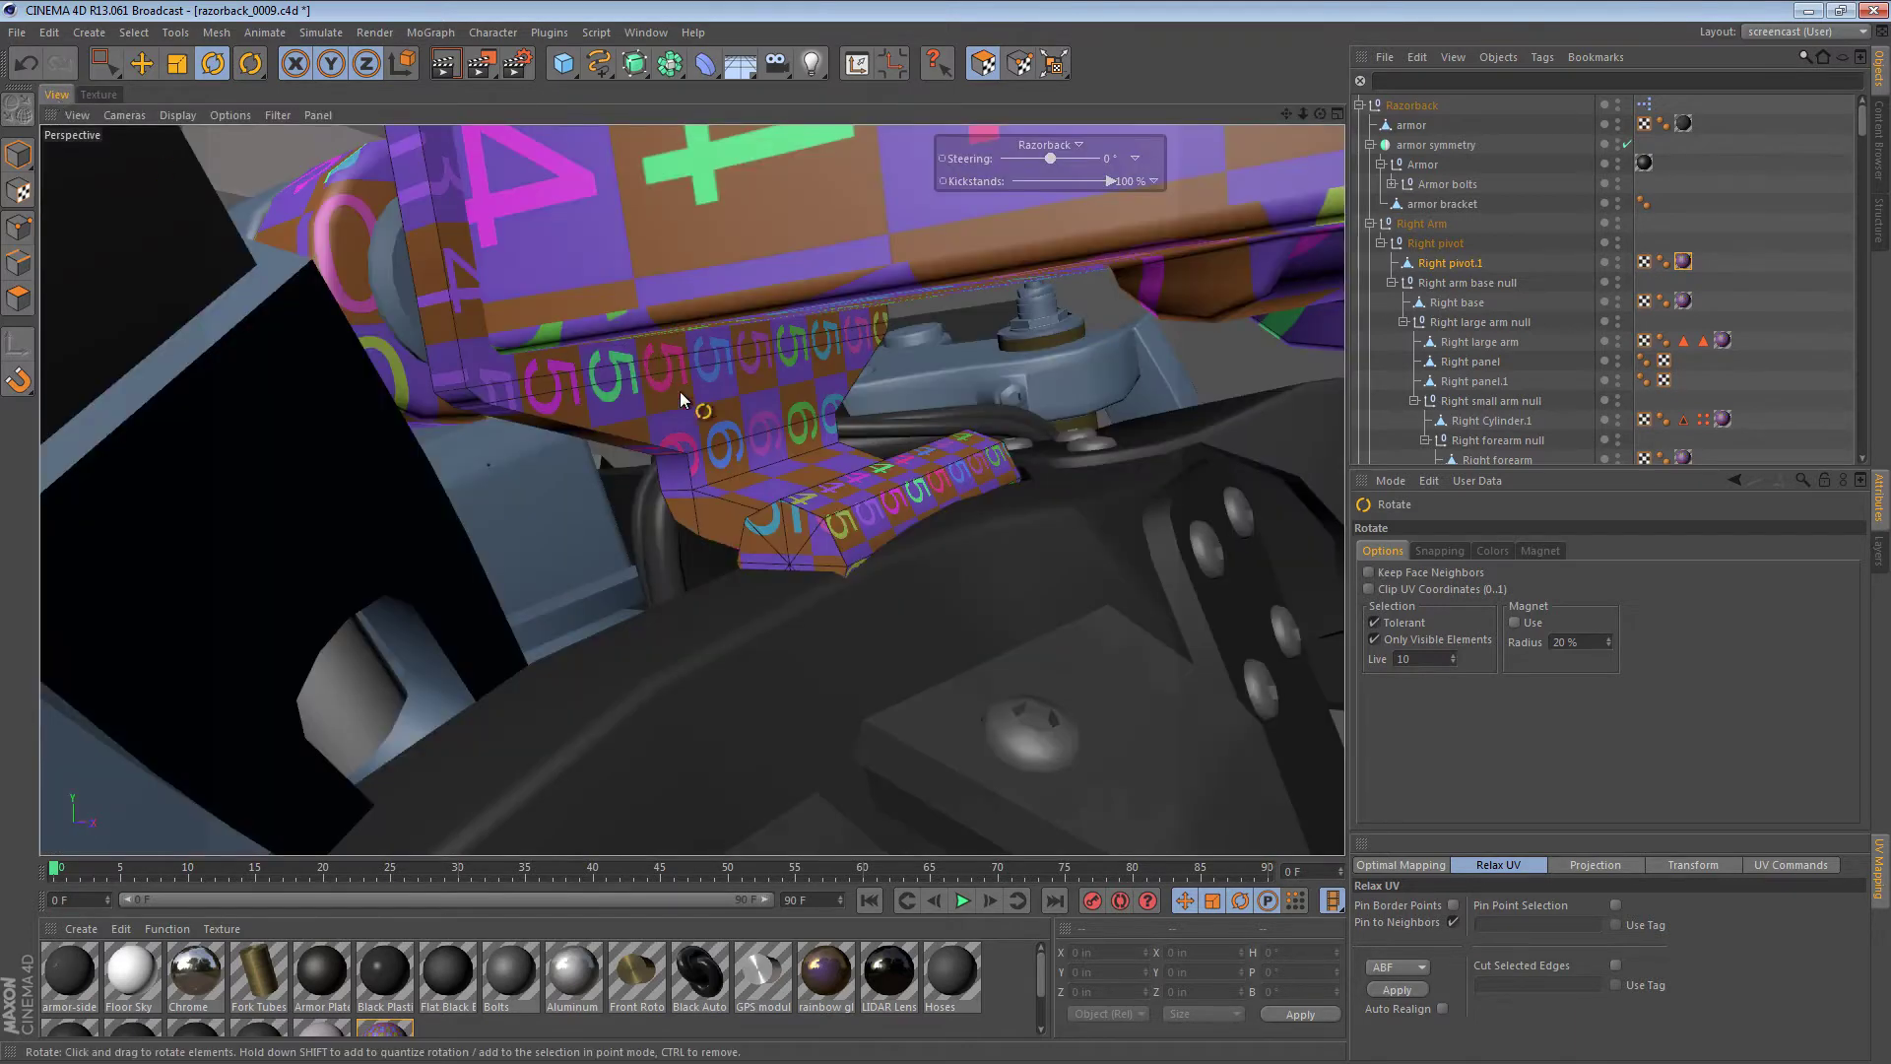
{"action": "left_click_drag", "start_coordinate": [820, 410], "coordinate": [761, 368], "text": "alt"}
{"action": "left_click", "coordinate": [18, 297]}
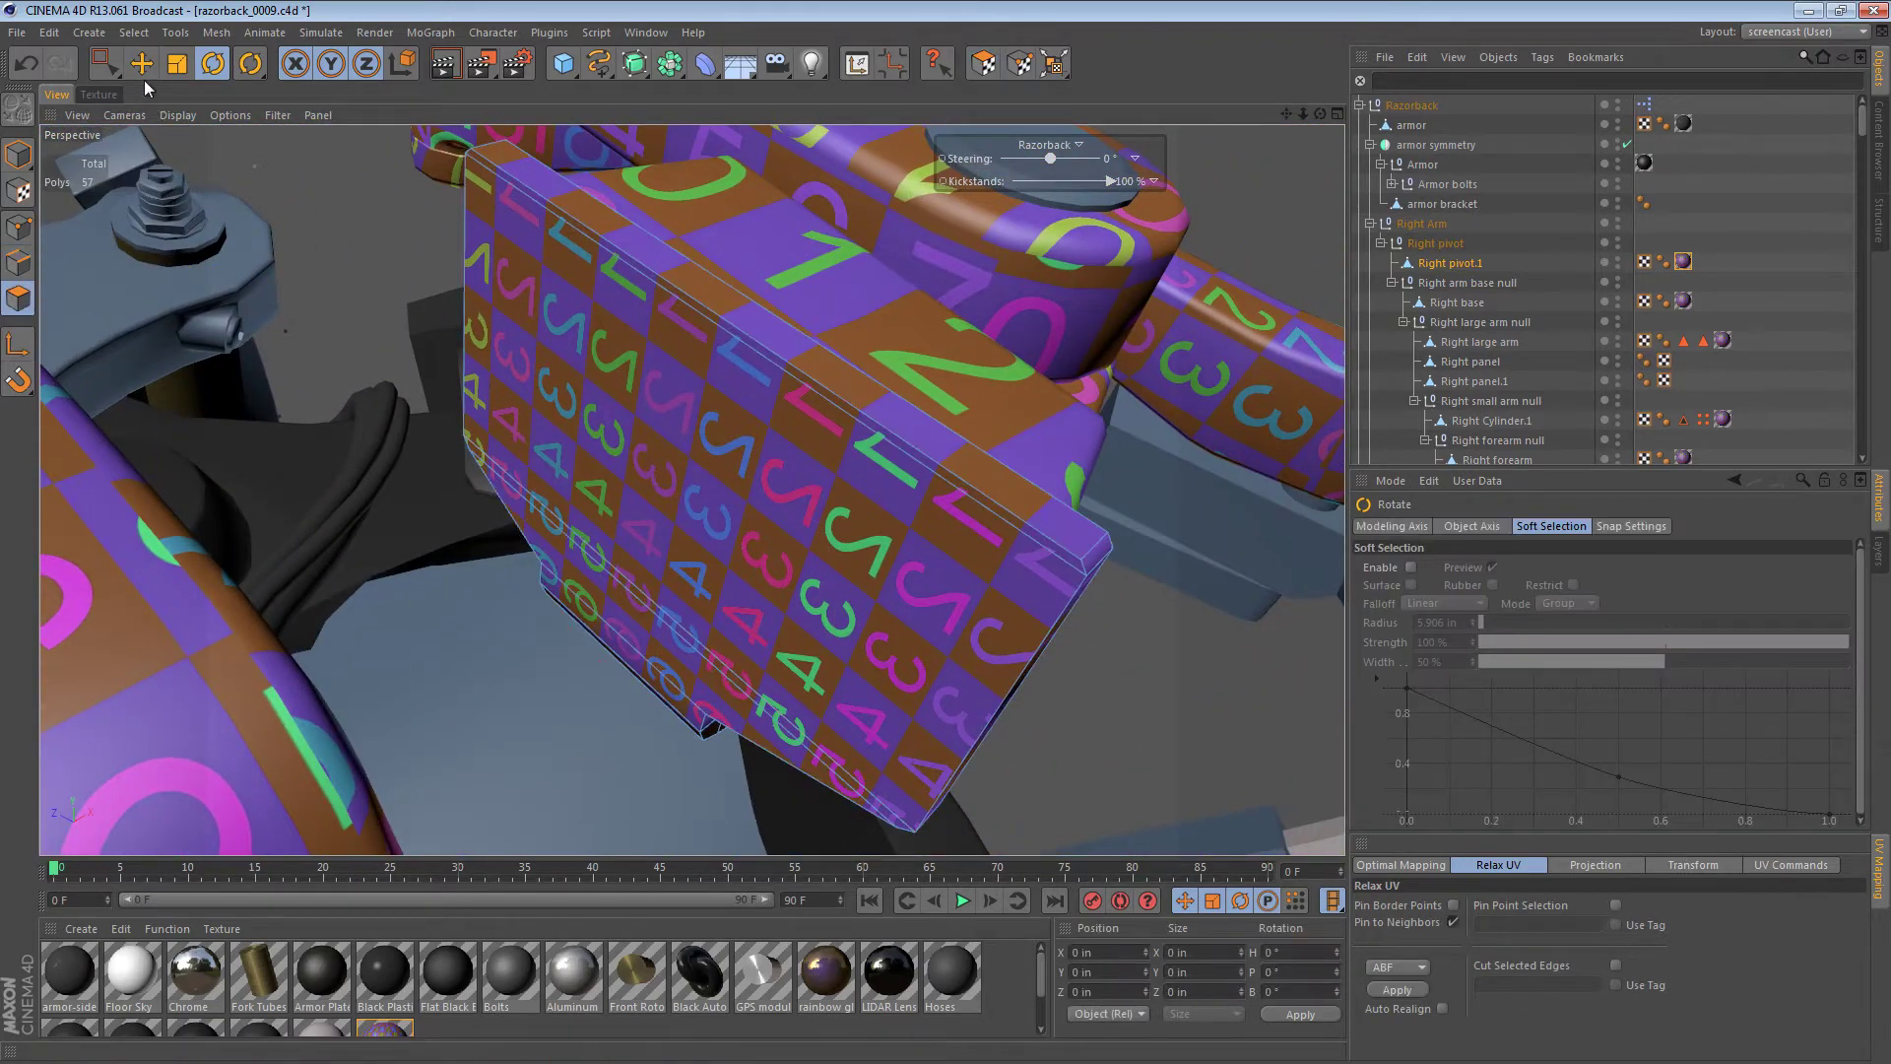
{"action": "left_click", "coordinate": [104, 63]}
{"action": "left_click", "coordinate": [146, 93]}
{"action": "left_click", "coordinate": [774, 494]}
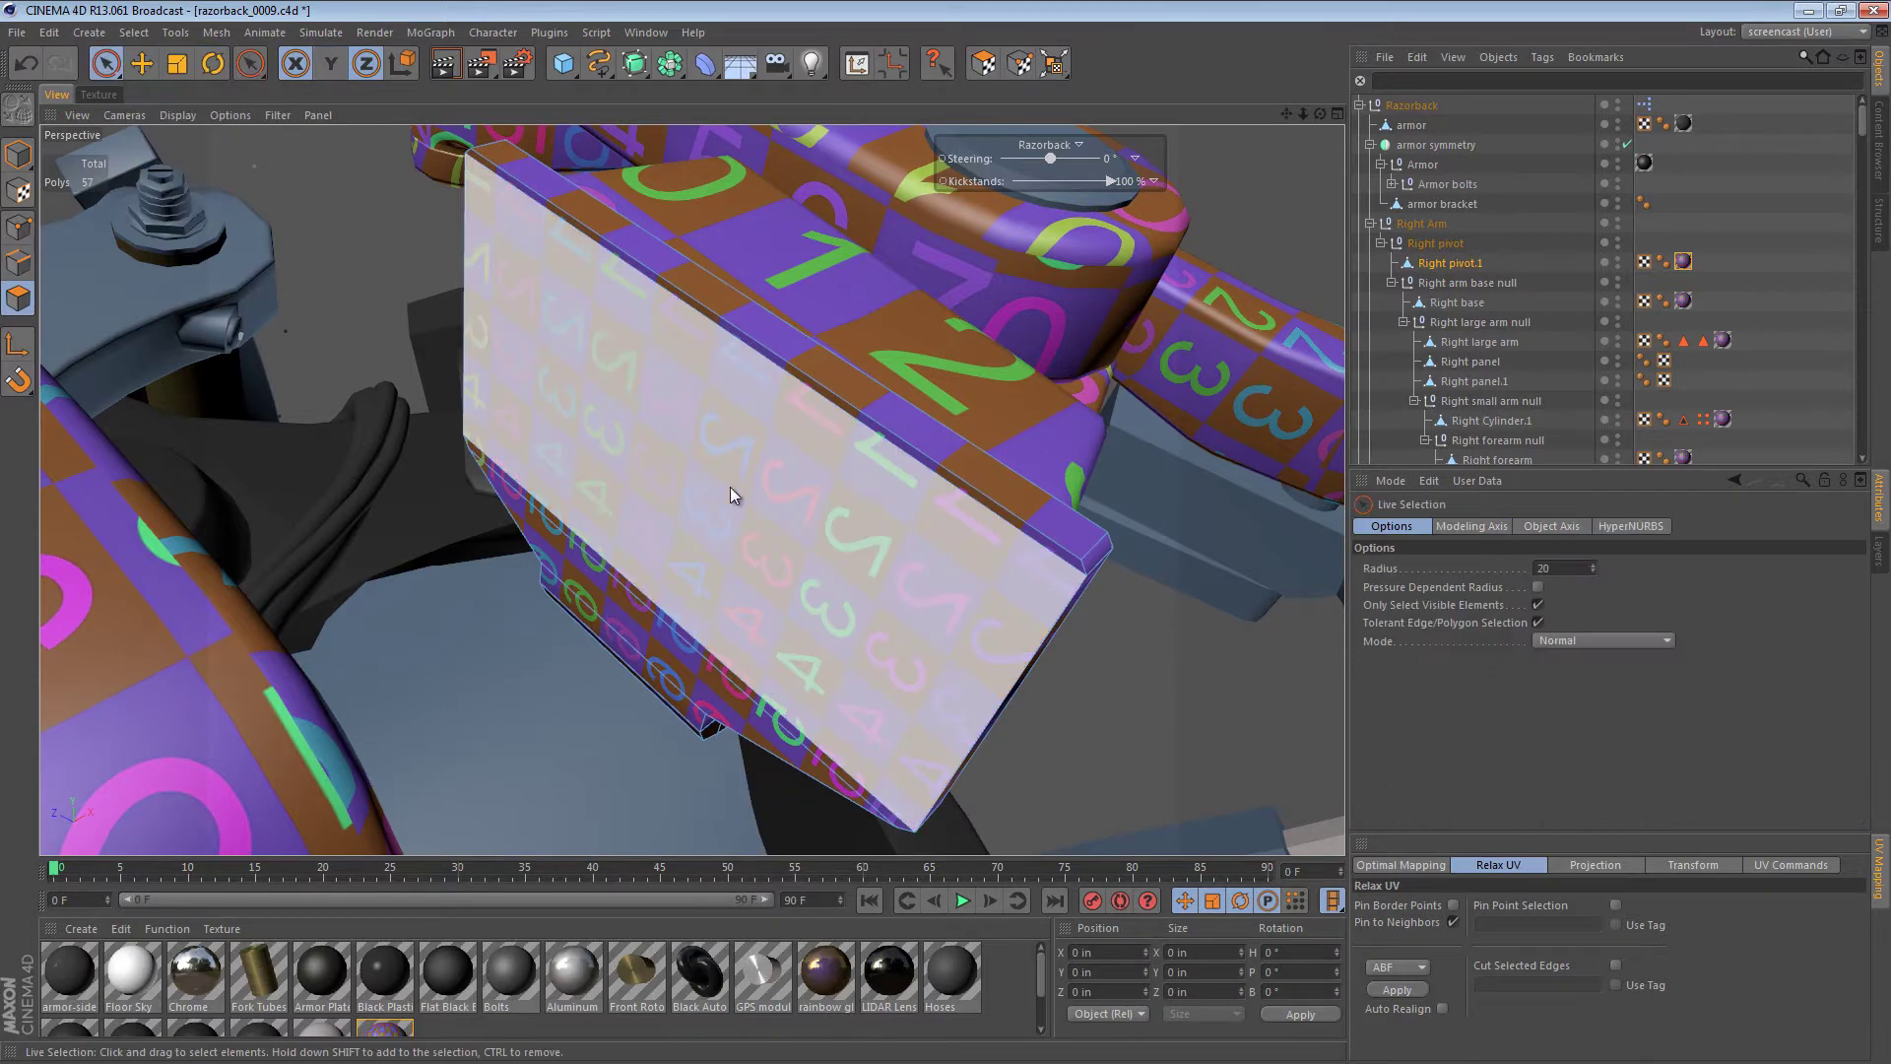
{"action": "left_click", "coordinate": [650, 665], "text": "shift"}
{"action": "right_click_drag", "start_coordinate": [665, 672], "coordinate": [821, 677], "text": "alt"}
{"action": "left_click_drag", "start_coordinate": [694, 690], "coordinate": [636, 207], "text": "alt"}
{"action": "mouse_move", "coordinate": [635, 436]}
{"action": "left_mouse_down", "text": "shift"}
{"action": "mouse_move", "coordinate": [689, 572]}
{"action": "mouse_move", "coordinate": [774, 678]}
{"action": "left_mouse_up", "text": "shift"}
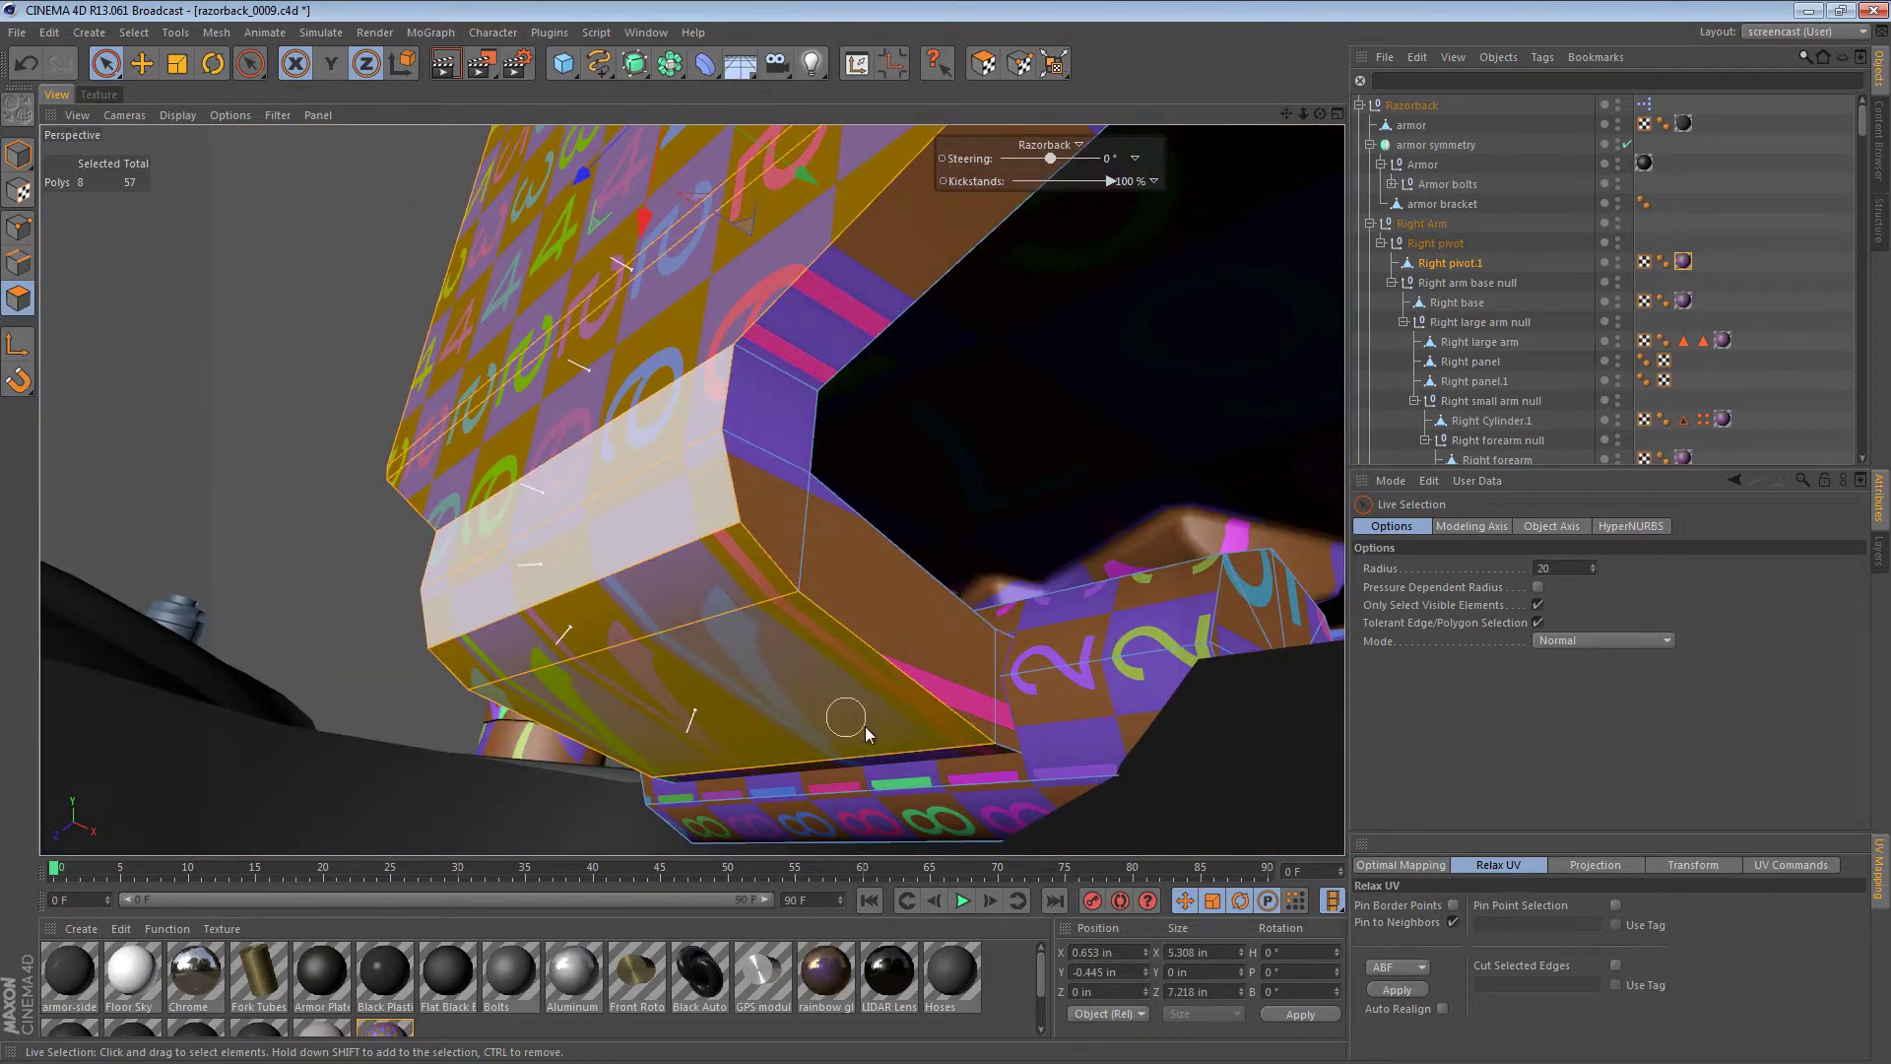
{"action": "mouse_move", "coordinate": [867, 731]}
{"action": "left_mouse_down", "text": "shift"}
{"action": "mouse_move", "coordinate": [881, 737]}
{"action": "mouse_move", "coordinate": [807, 726]}
{"action": "left_mouse_up", "text": "shift"}
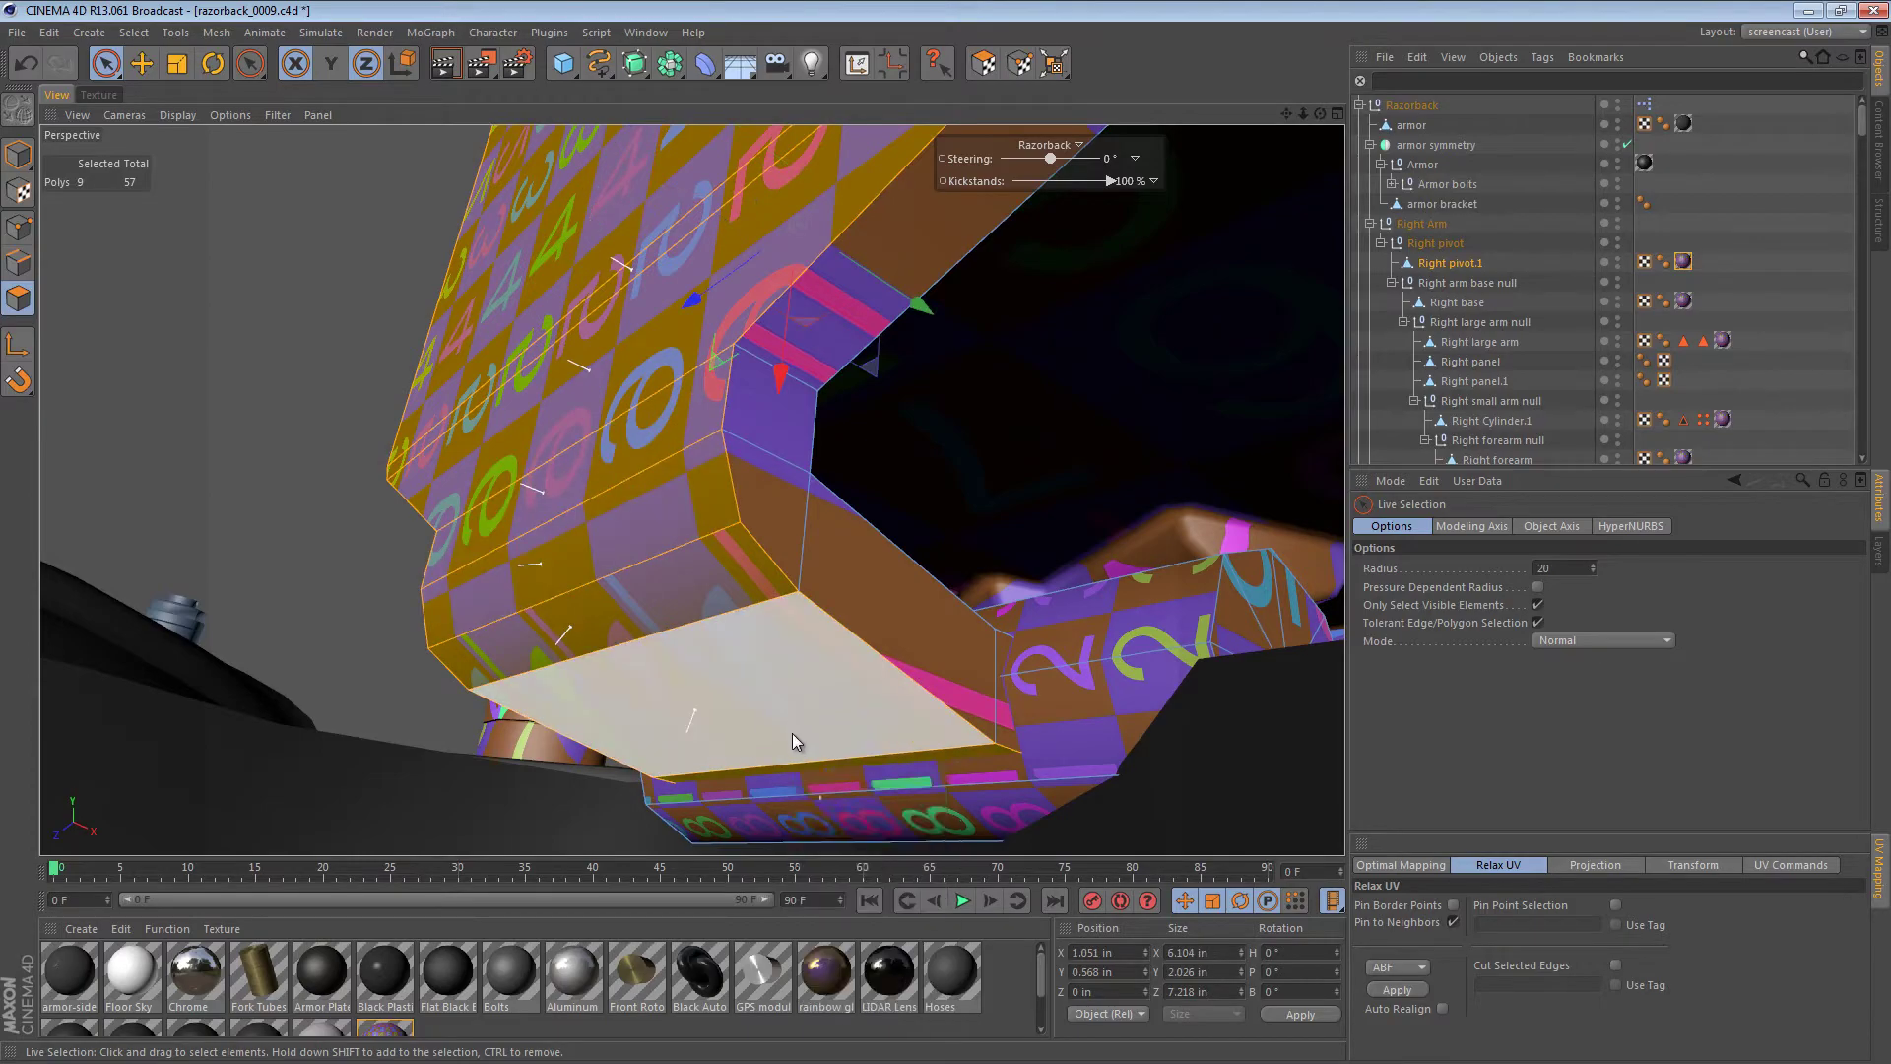
- Switch the viewport to wireframe display and reframe the pivot by undoing the stray view changes
{"action": "key", "text": "n"}
{"action": "key", "text": "g"}
{"action": "right_click_drag", "start_coordinate": [793, 135], "coordinate": [568, 180], "text": "alt"}
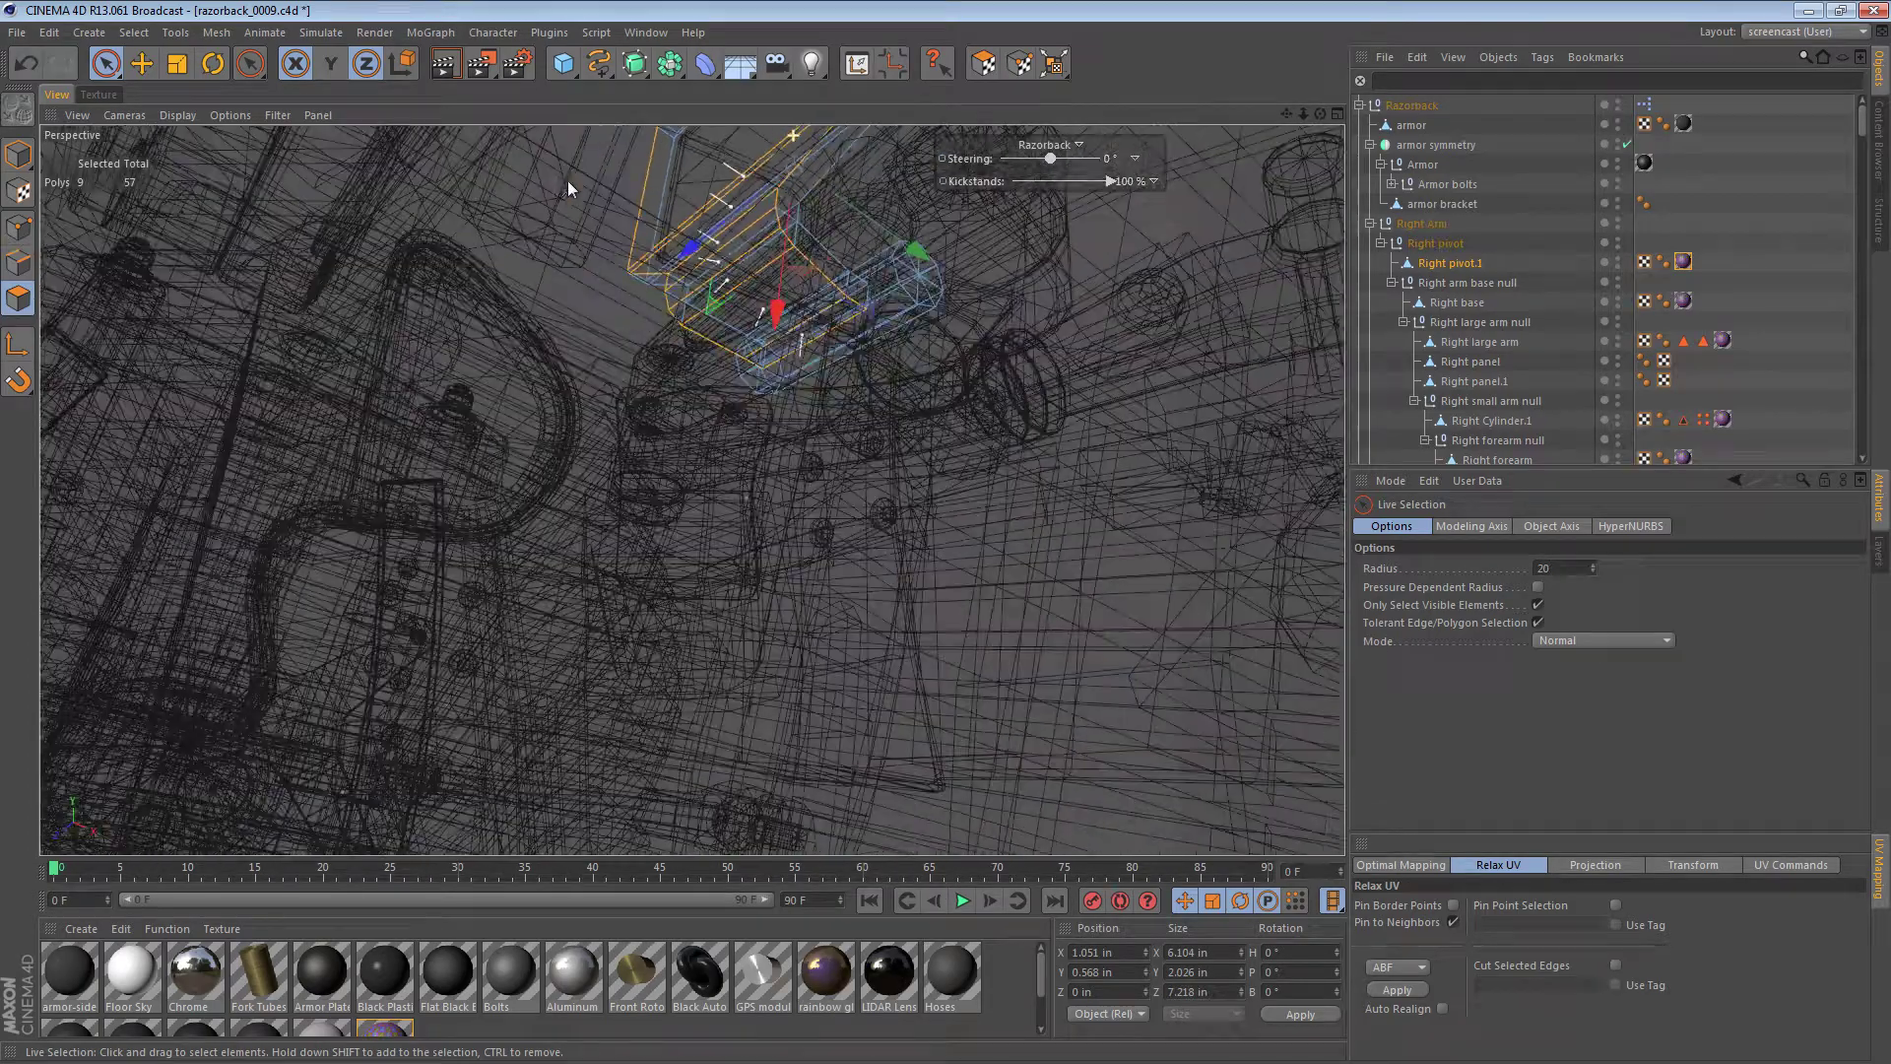
{"action": "left_click_drag", "start_coordinate": [568, 180], "coordinate": [808, 624], "text": "alt"}
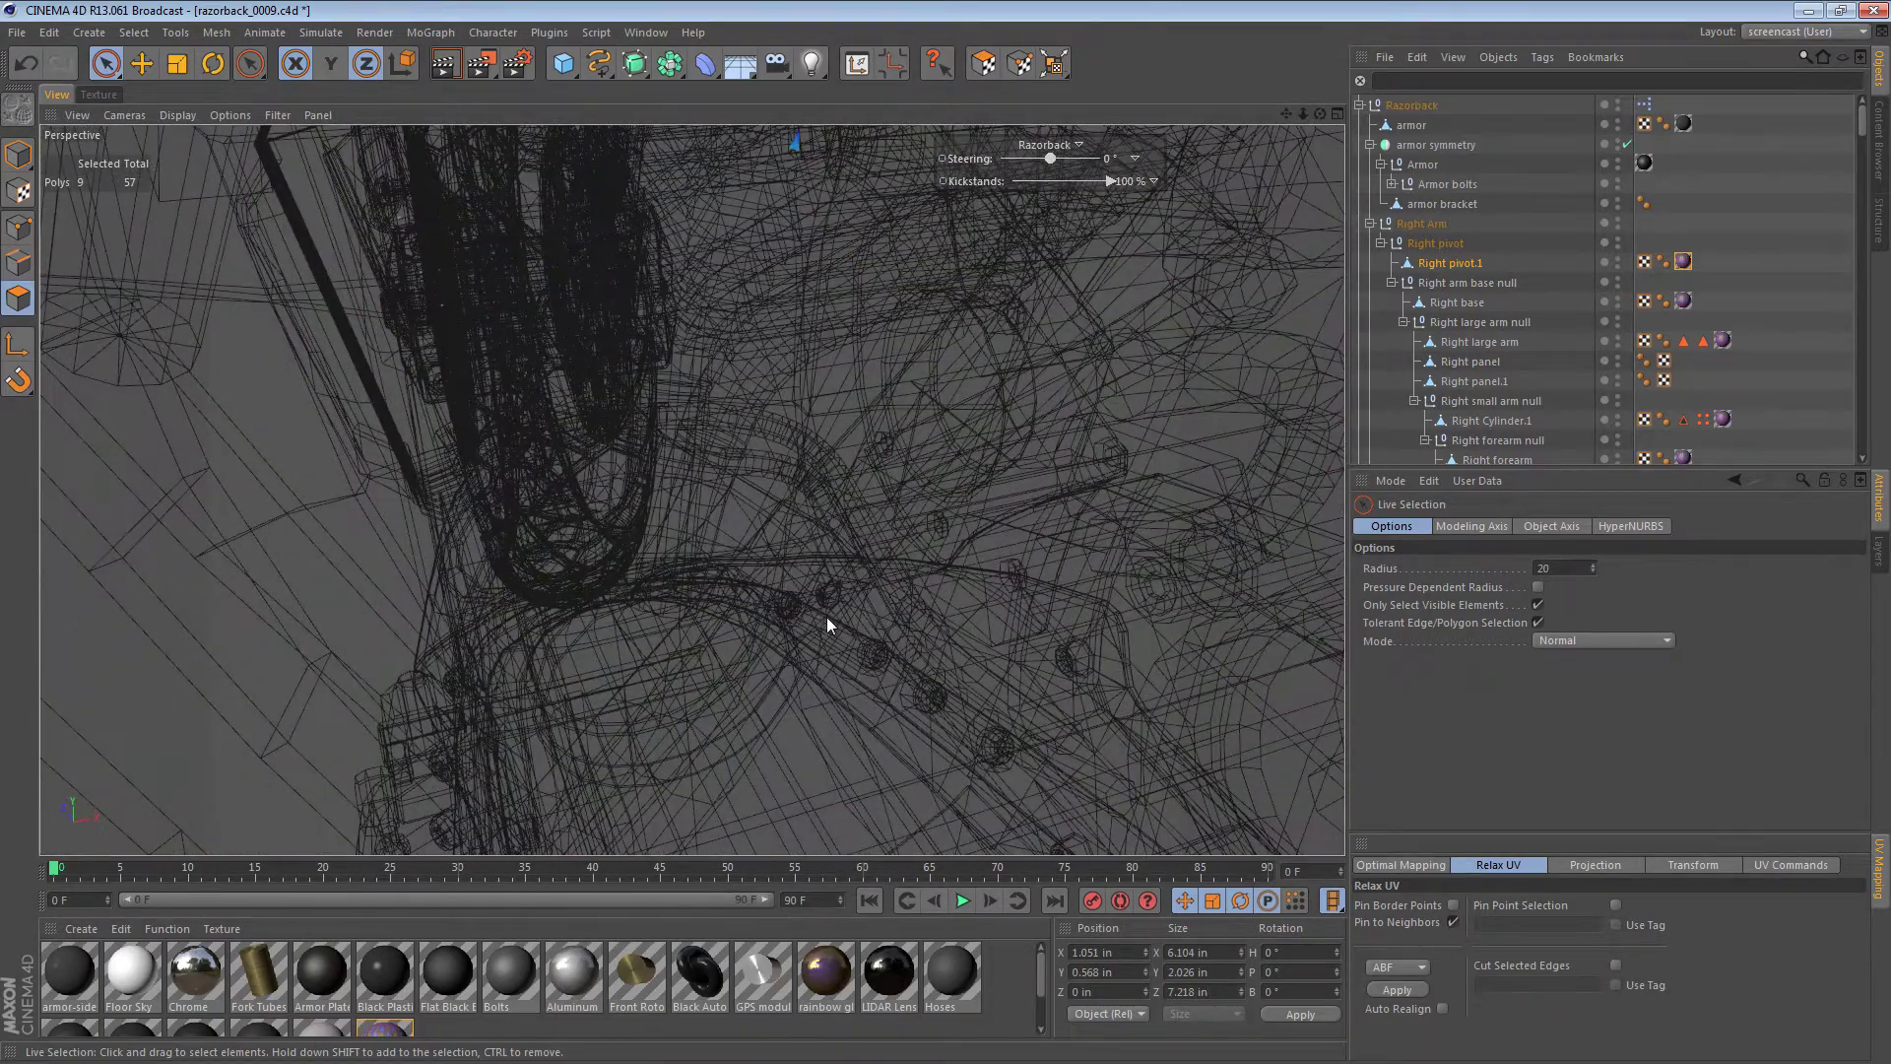
{"action": "key", "text": "ctrl+shift+z"}
{"action": "key", "text": "ctrl+shift+z"}
{"action": "key", "text": "ctrl+shift+z"}
{"action": "left_click_drag", "start_coordinate": [737, 398], "coordinate": [252, 444], "text": "alt"}
{"action": "left_click_drag", "start_coordinate": [693, 224], "coordinate": [581, 434], "text": "alt"}
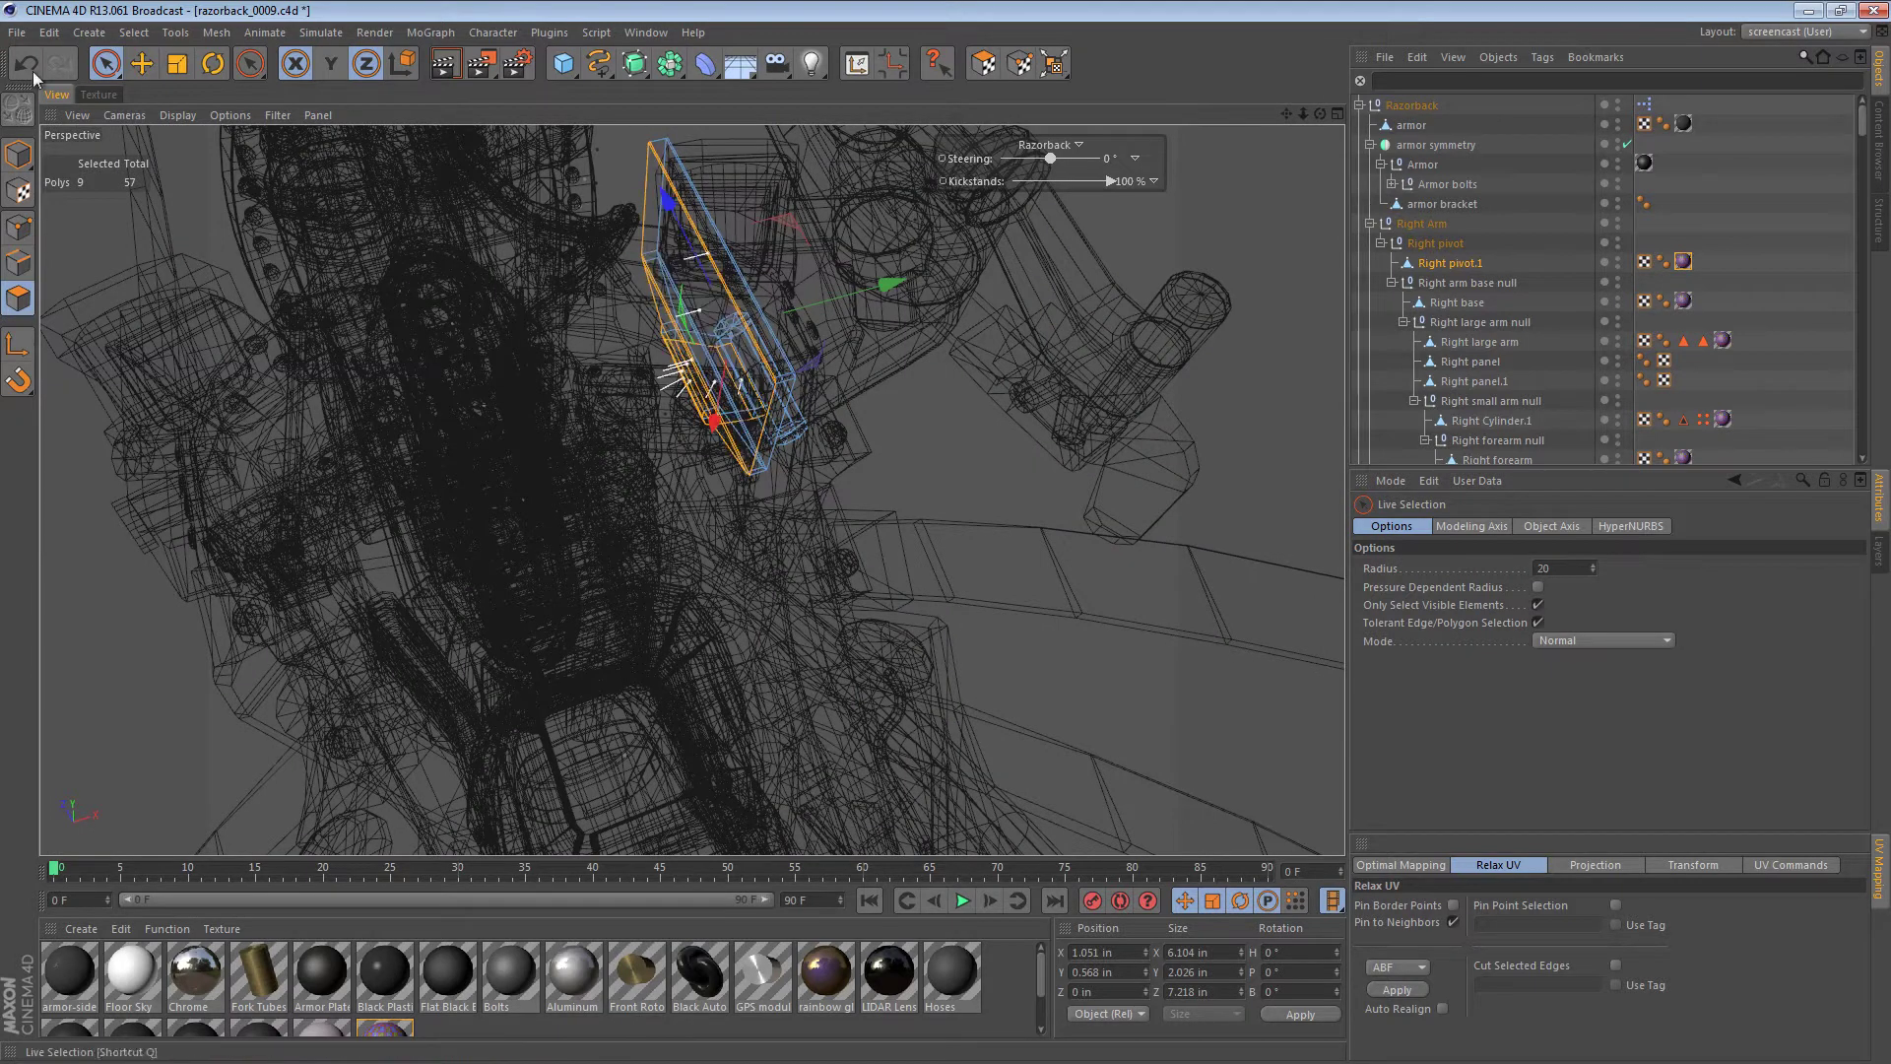
- In UV polygon editing, move the selected faces' UVs outside the texture area, away from the remaining pivot body UVs
{"action": "left_click", "coordinate": [102, 91]}
{"action": "left_click", "coordinate": [977, 68]}
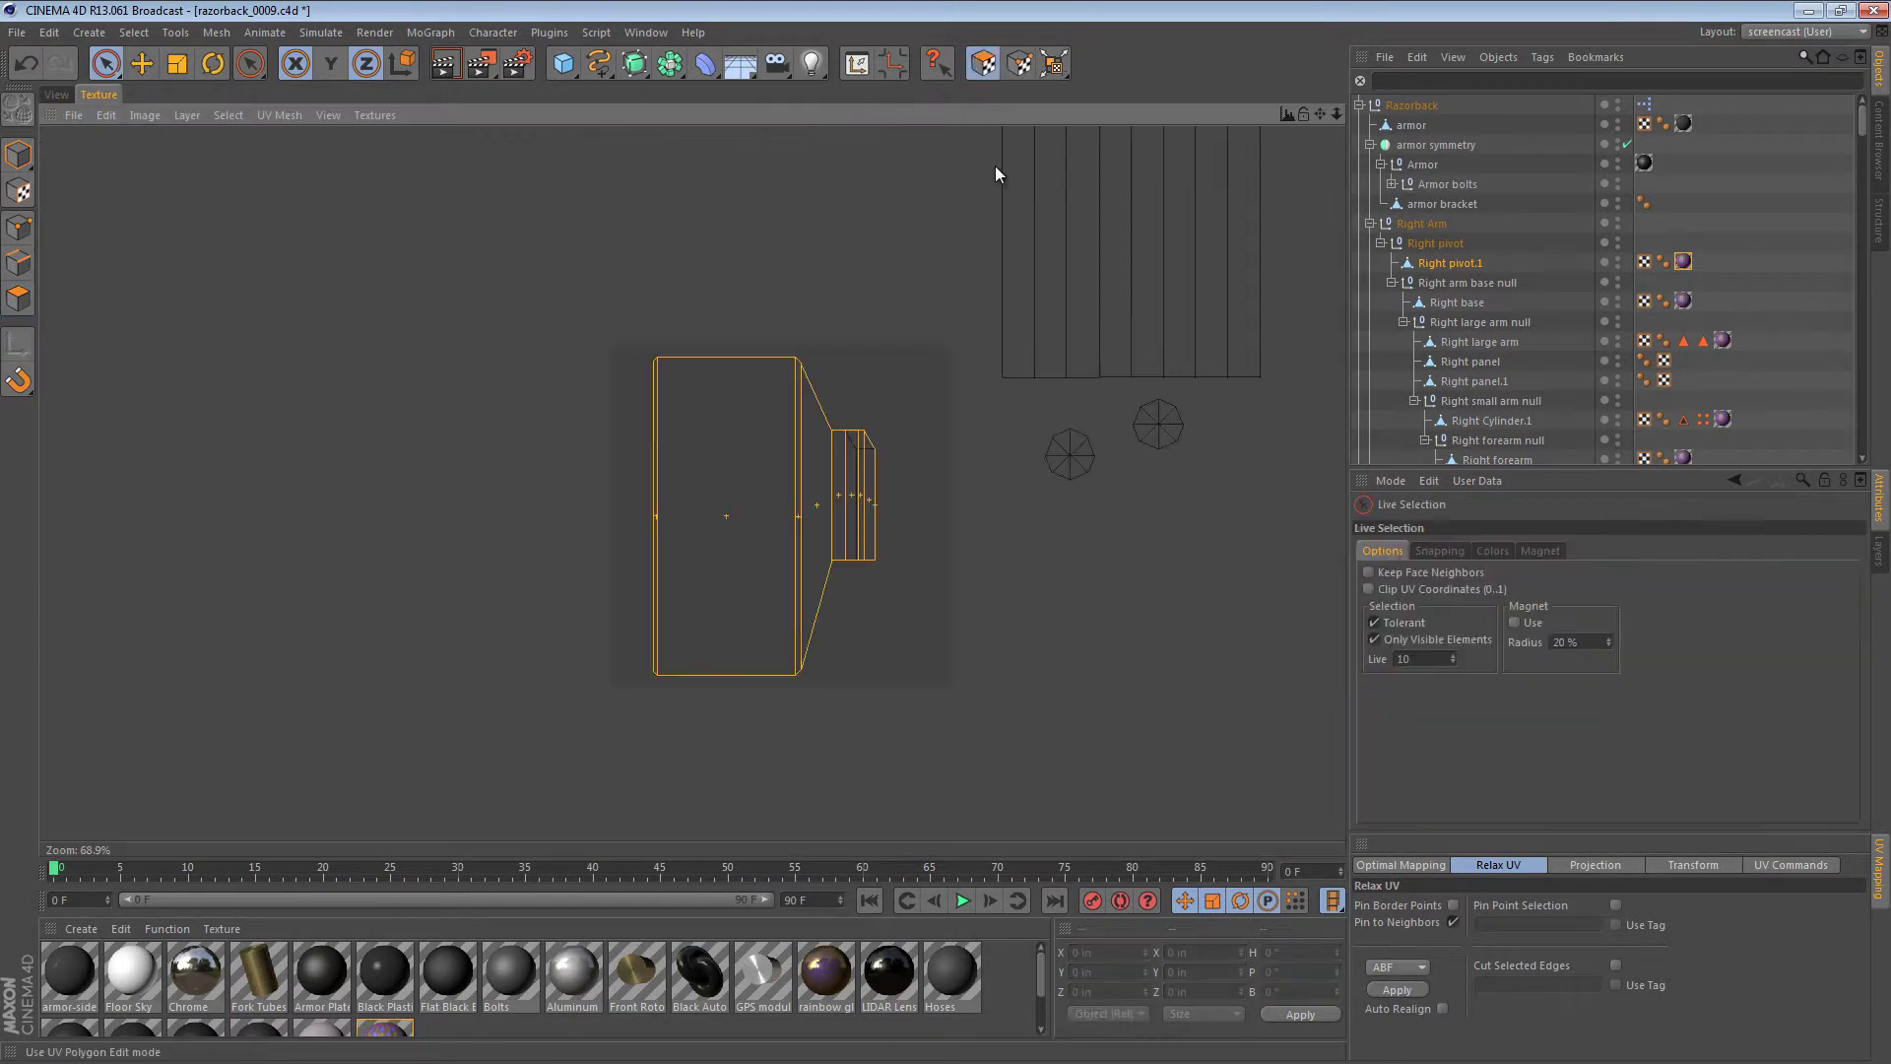
{"action": "key", "text": "e"}
{"action": "left_click_drag", "start_coordinate": [925, 575], "coordinate": [926, 578]}
{"action": "right_click_drag", "start_coordinate": [926, 579], "coordinate": [1107, 486], "text": "alt"}
{"action": "middle_click_drag", "start_coordinate": [1107, 486], "coordinate": [982, 574], "text": "alt"}
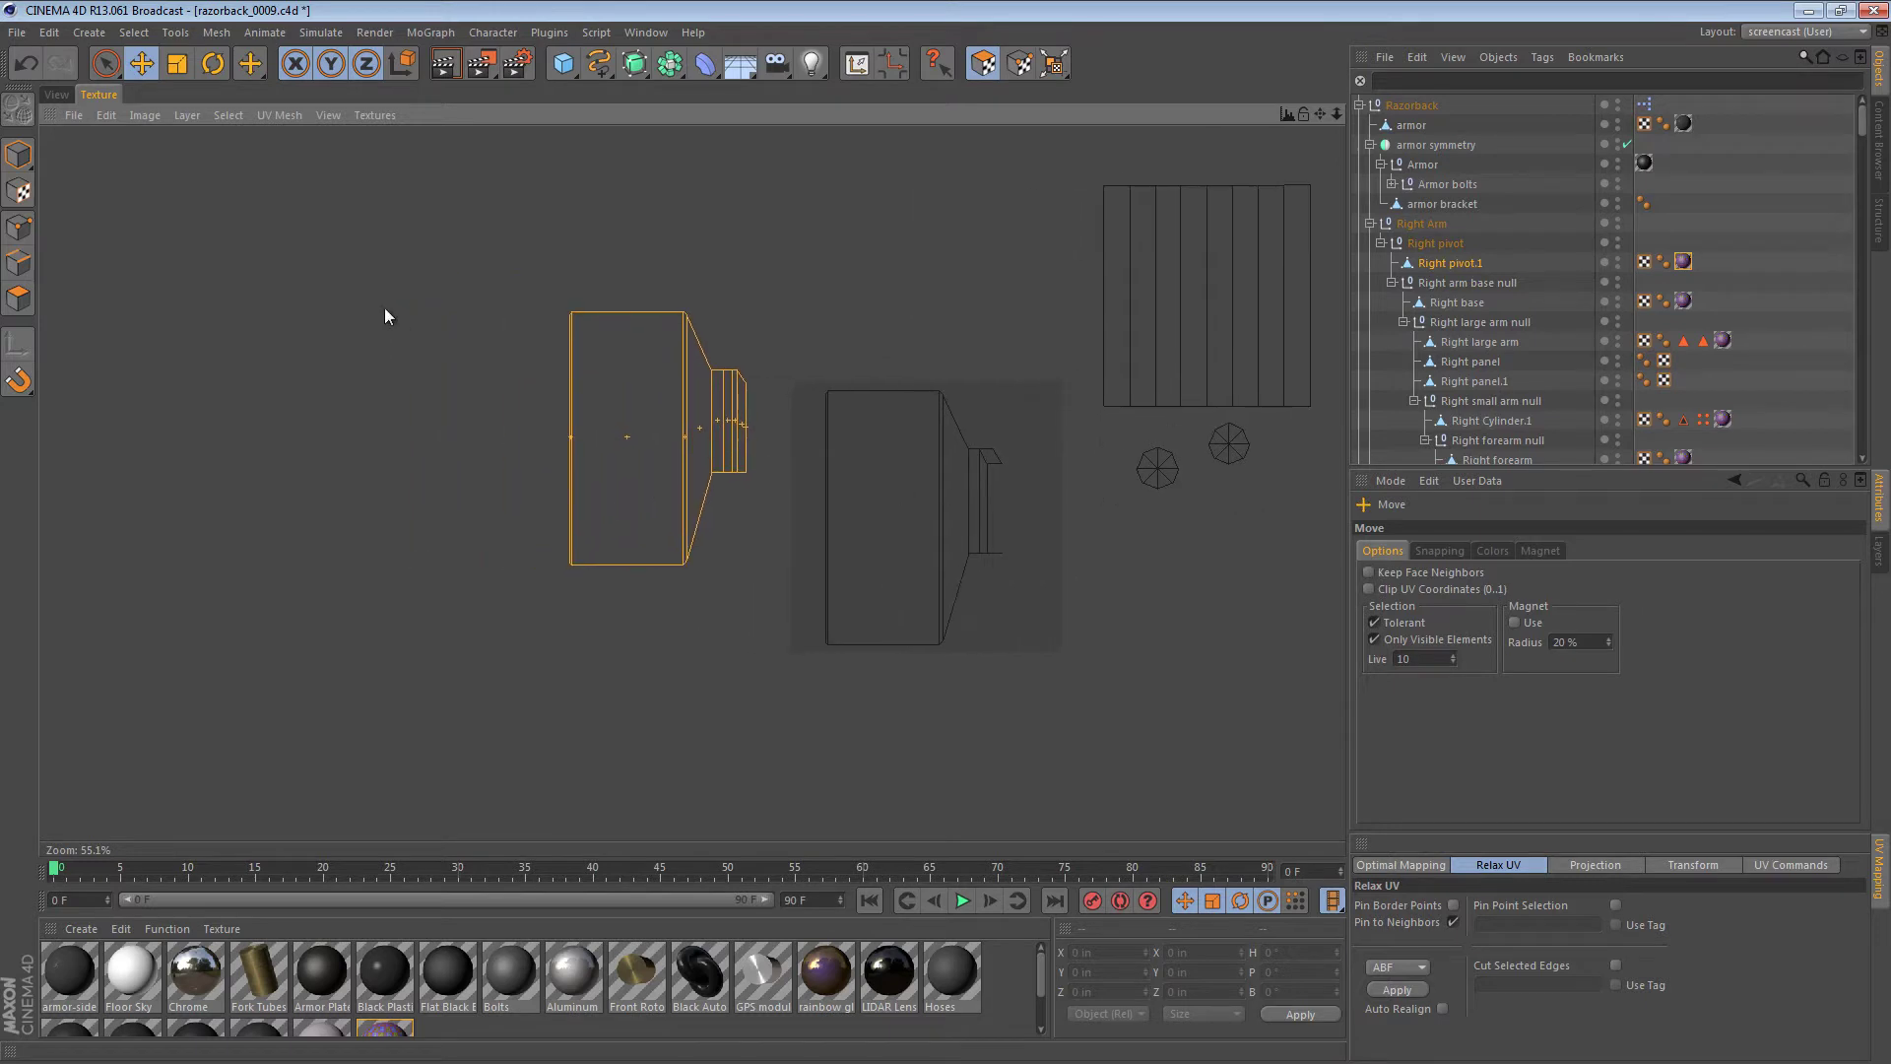
- Select both pivot body UV islands with Rectangle Selection and relax them with ABF
{"action": "left_click", "coordinate": [122, 87]}
{"action": "left_click", "coordinate": [228, 105]}
{"action": "left_click_drag", "start_coordinate": [496, 244], "coordinate": [1022, 724]}
{"action": "left_click", "coordinate": [1405, 986]}
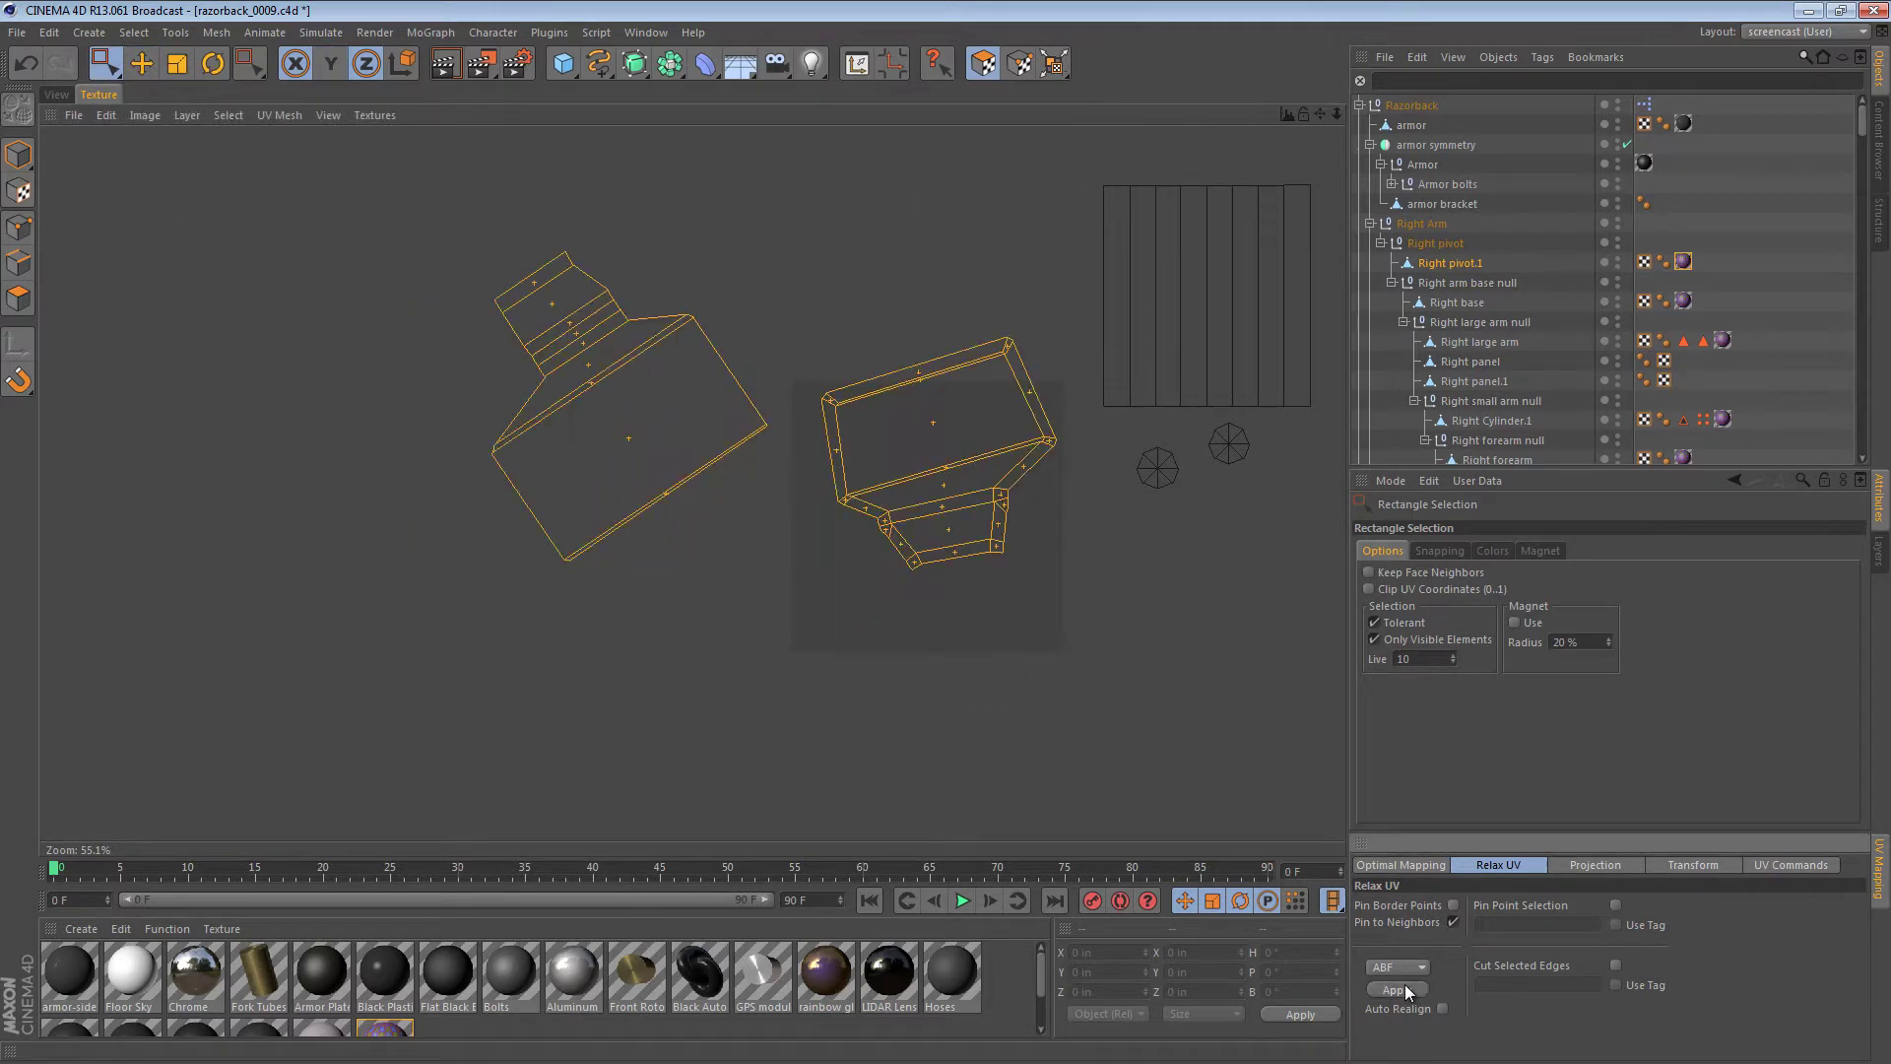
{"action": "middle_click_drag", "start_coordinate": [990, 556], "coordinate": [754, 577], "text": "alt"}
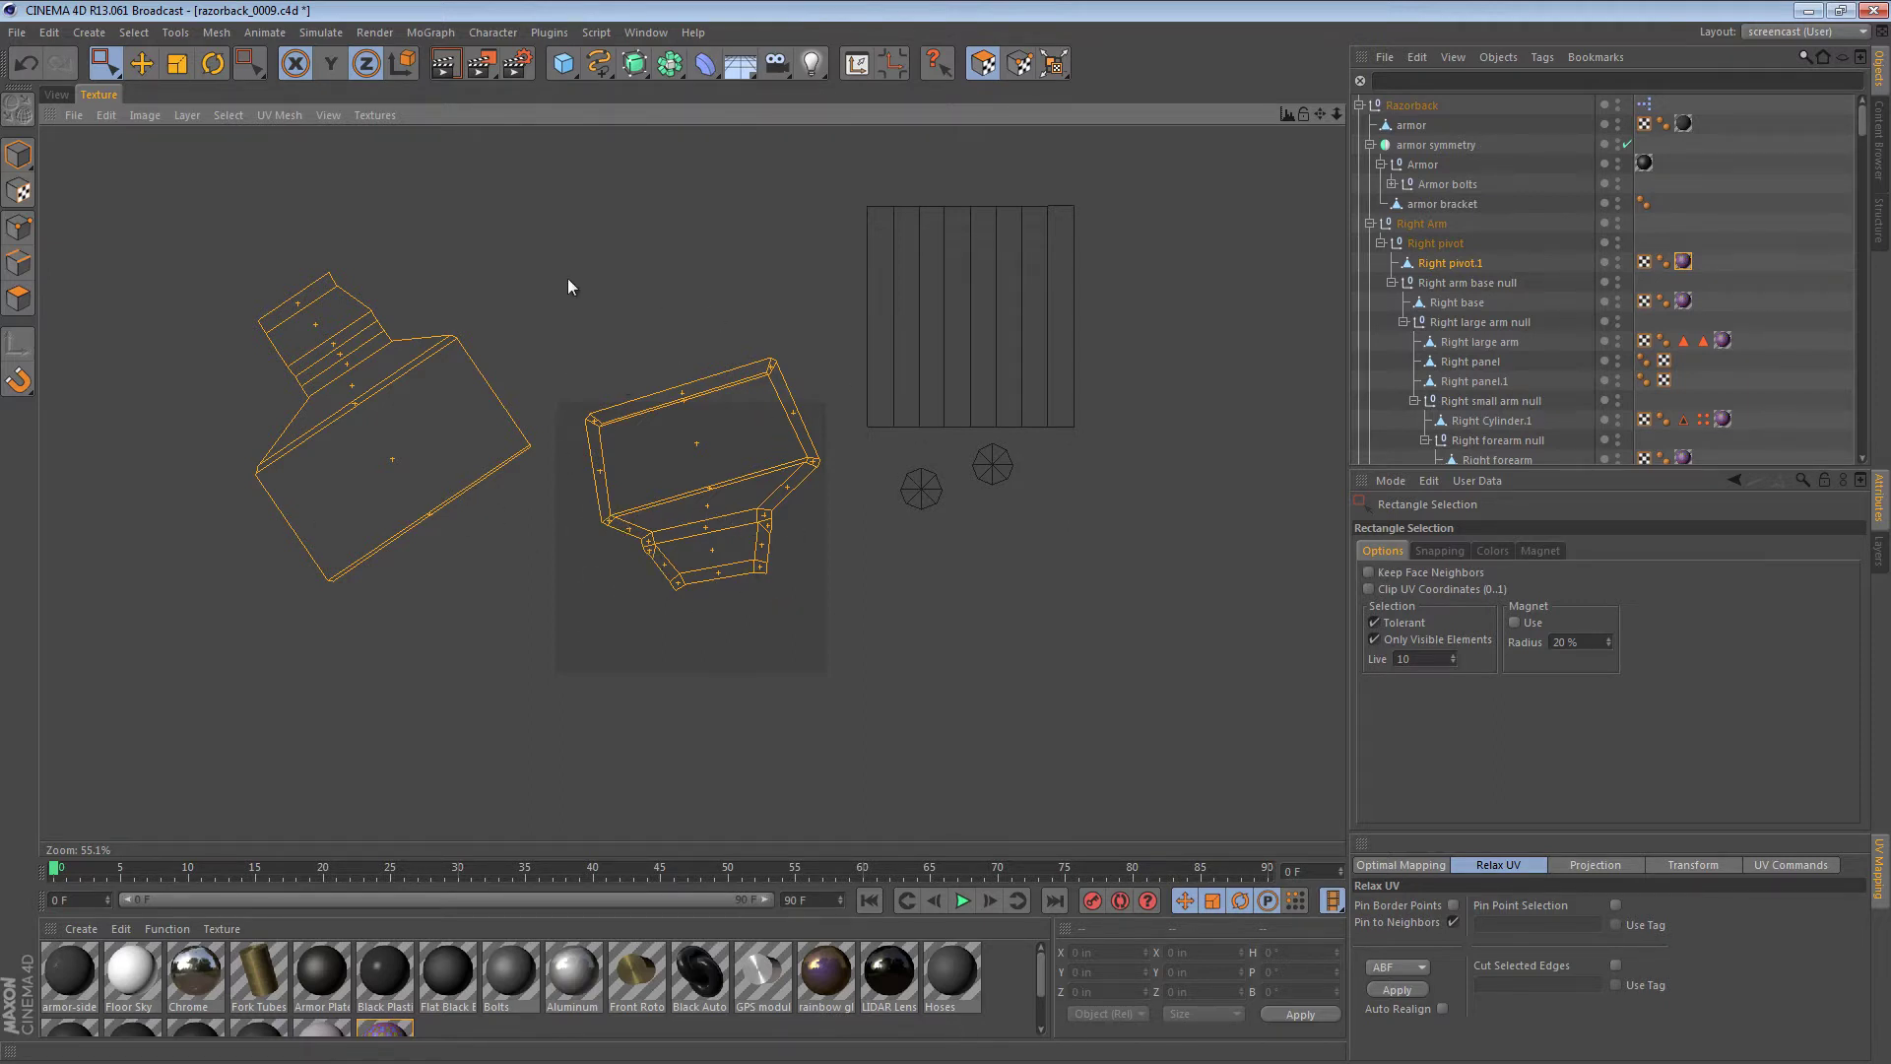
{"action": "scroll", "coordinate": [948, 579], "scroll_direction": "up", "scroll_amount": 6}
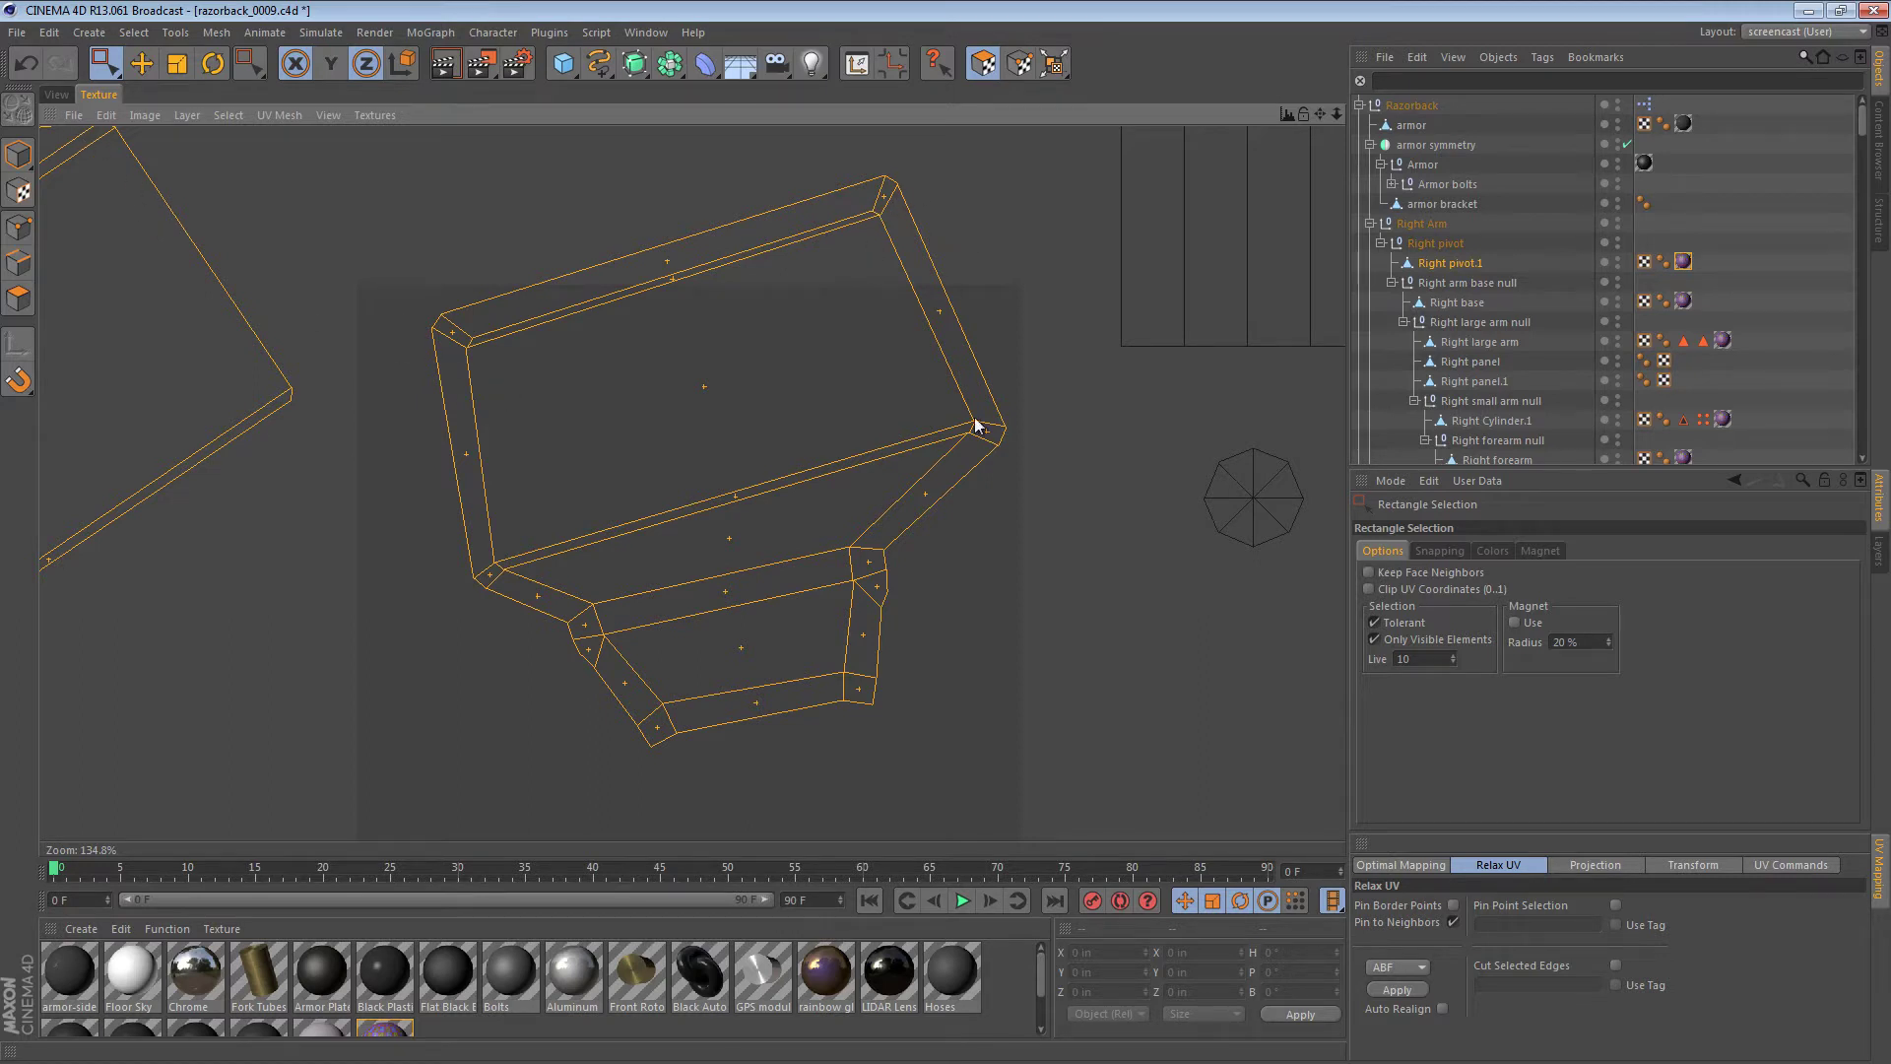
- Replace the pivot's edge selection in the 3D view with one short edge at an outer corner of the body
{"action": "left_click", "coordinate": [56, 93]}
{"action": "left_click", "coordinate": [17, 262]}
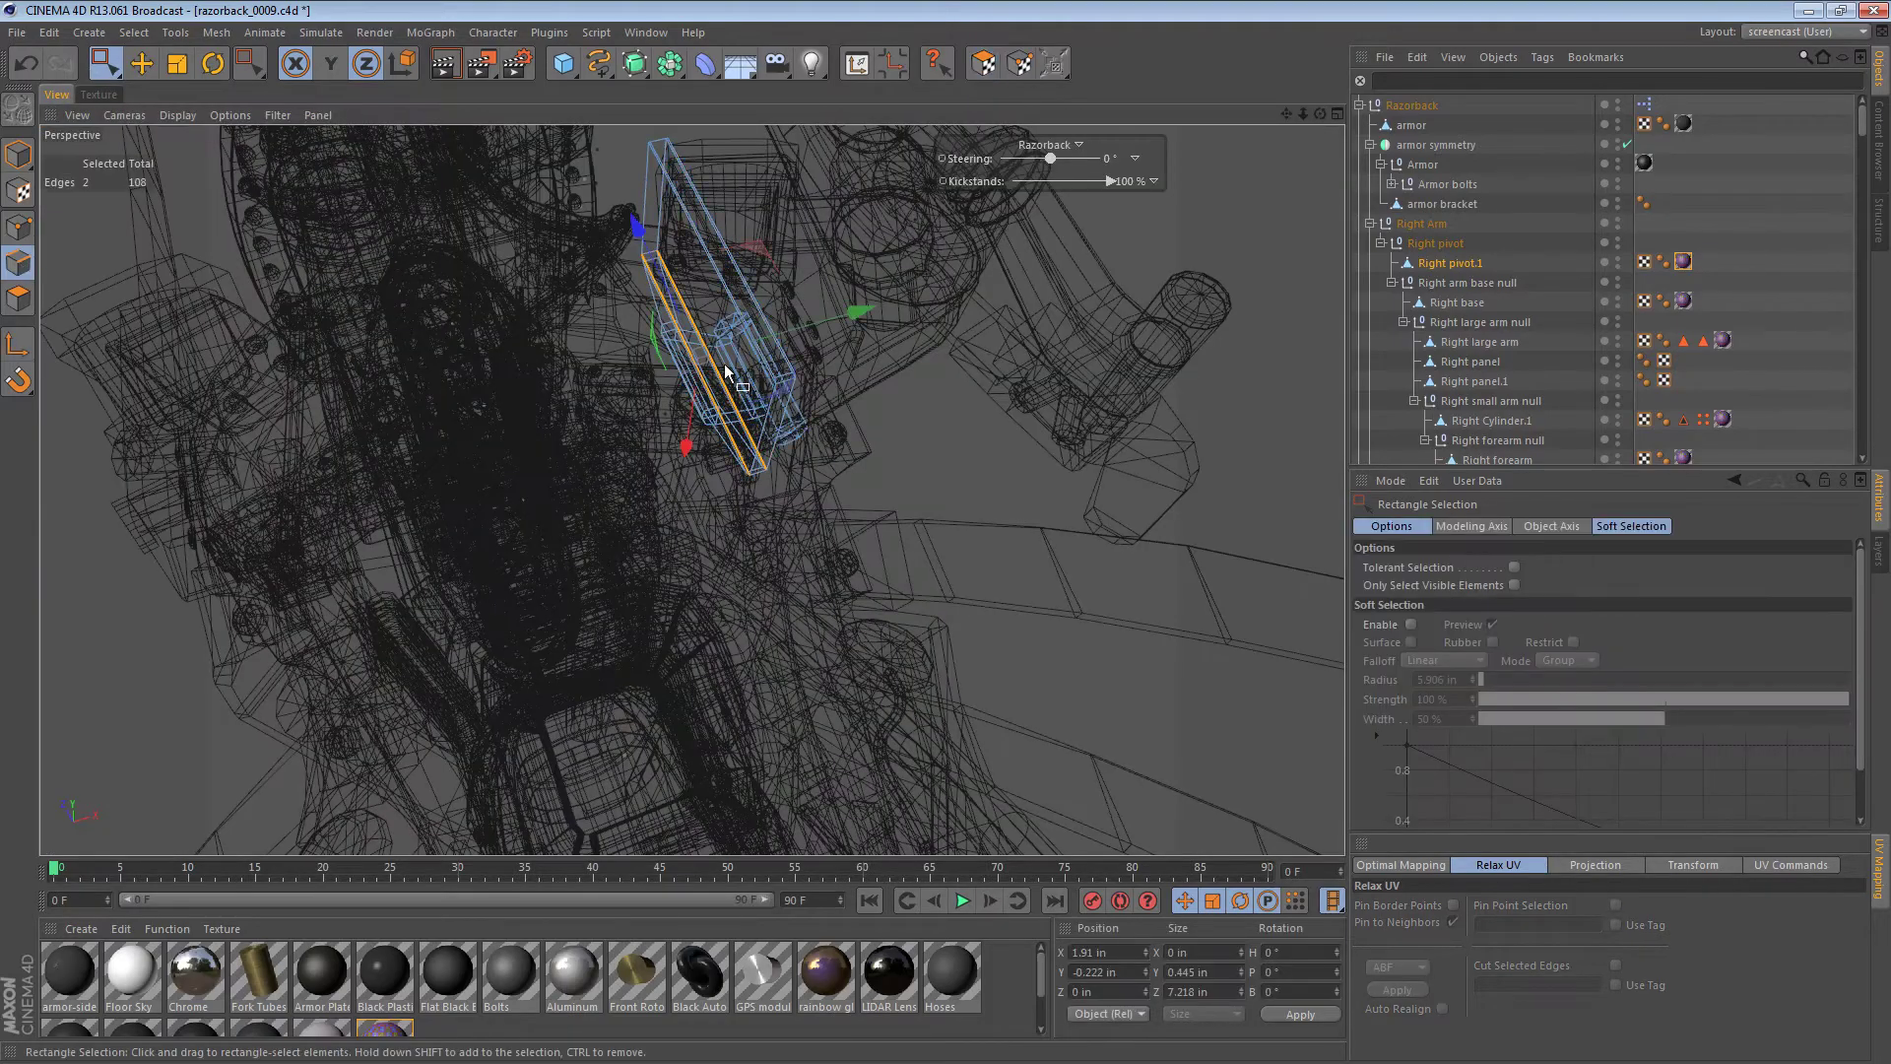
{"action": "left_click_drag", "start_coordinate": [748, 341], "coordinate": [793, 316], "text": "alt"}
{"action": "right_click_drag", "start_coordinate": [794, 317], "coordinate": [1101, 325], "text": "alt"}
{"action": "left_click_drag", "start_coordinate": [848, 388], "coordinate": [809, 318], "text": "alt"}
{"action": "right_click_drag", "start_coordinate": [809, 318], "coordinate": [877, 305], "text": "alt"}
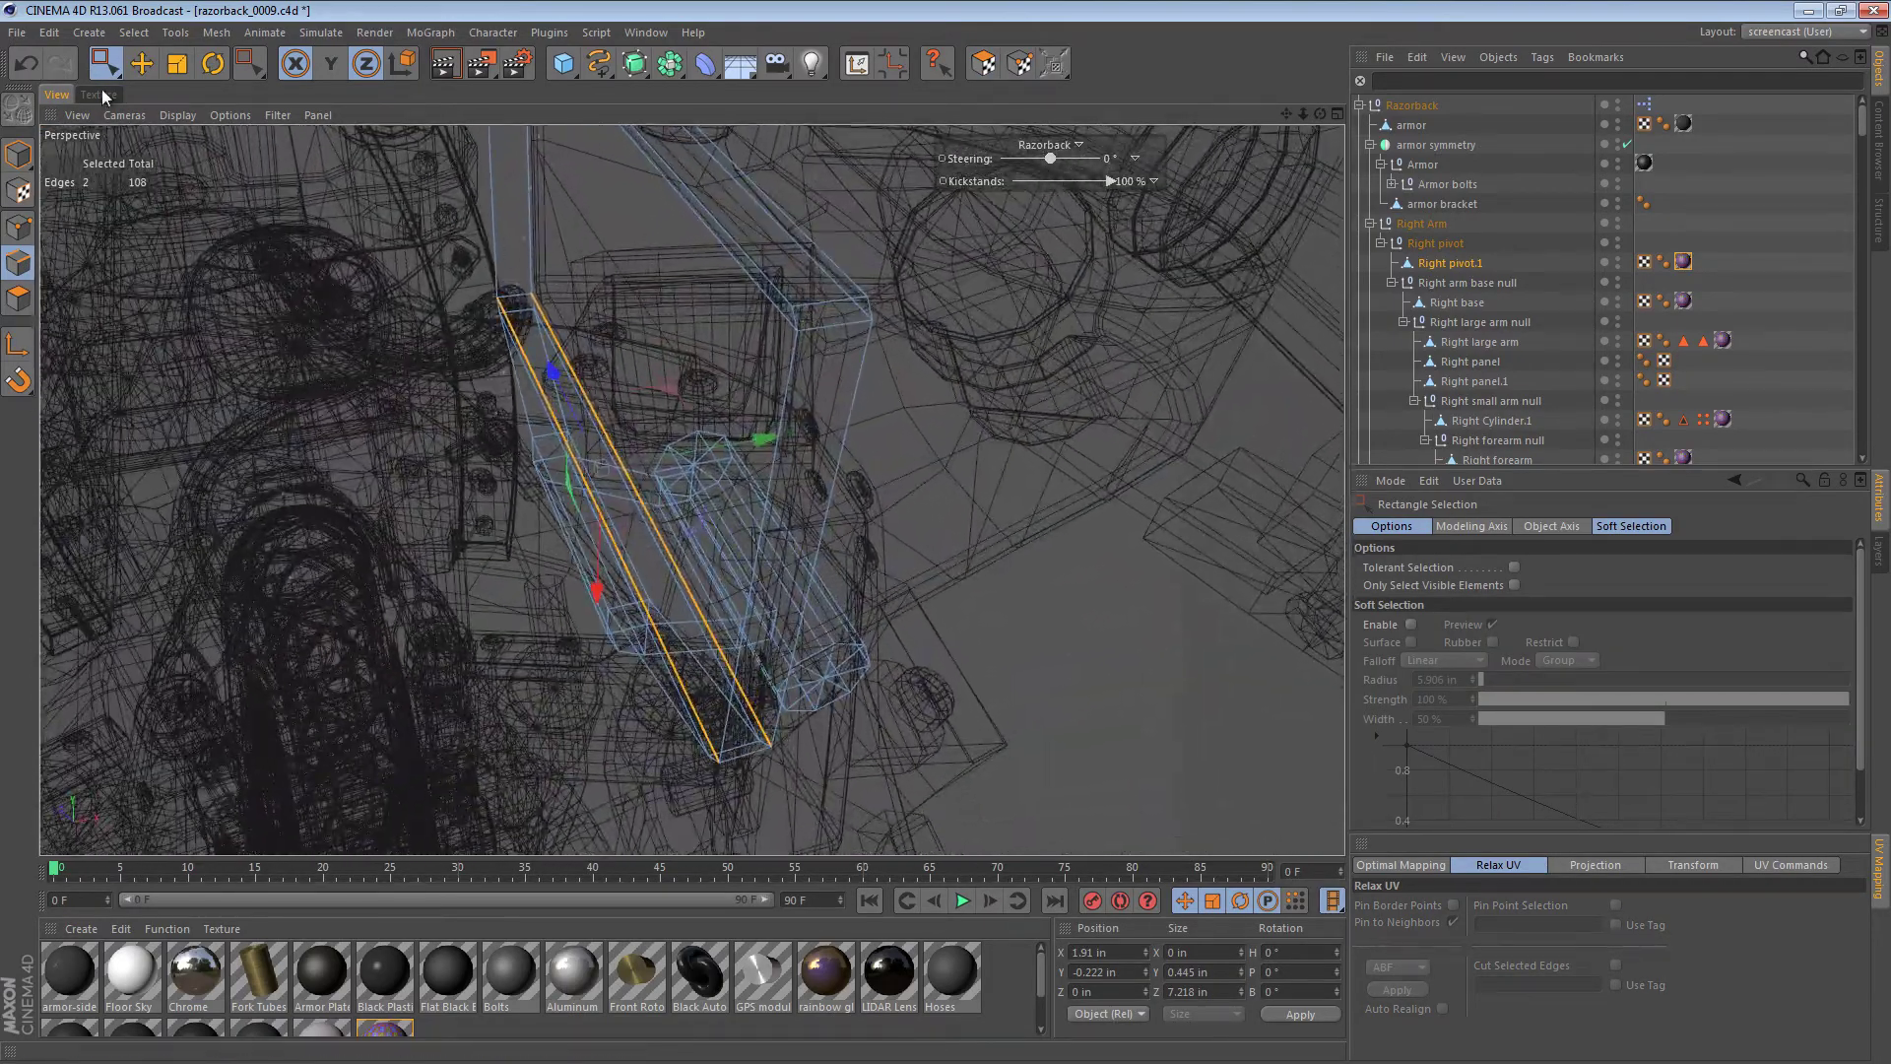
{"action": "key", "text": "e"}
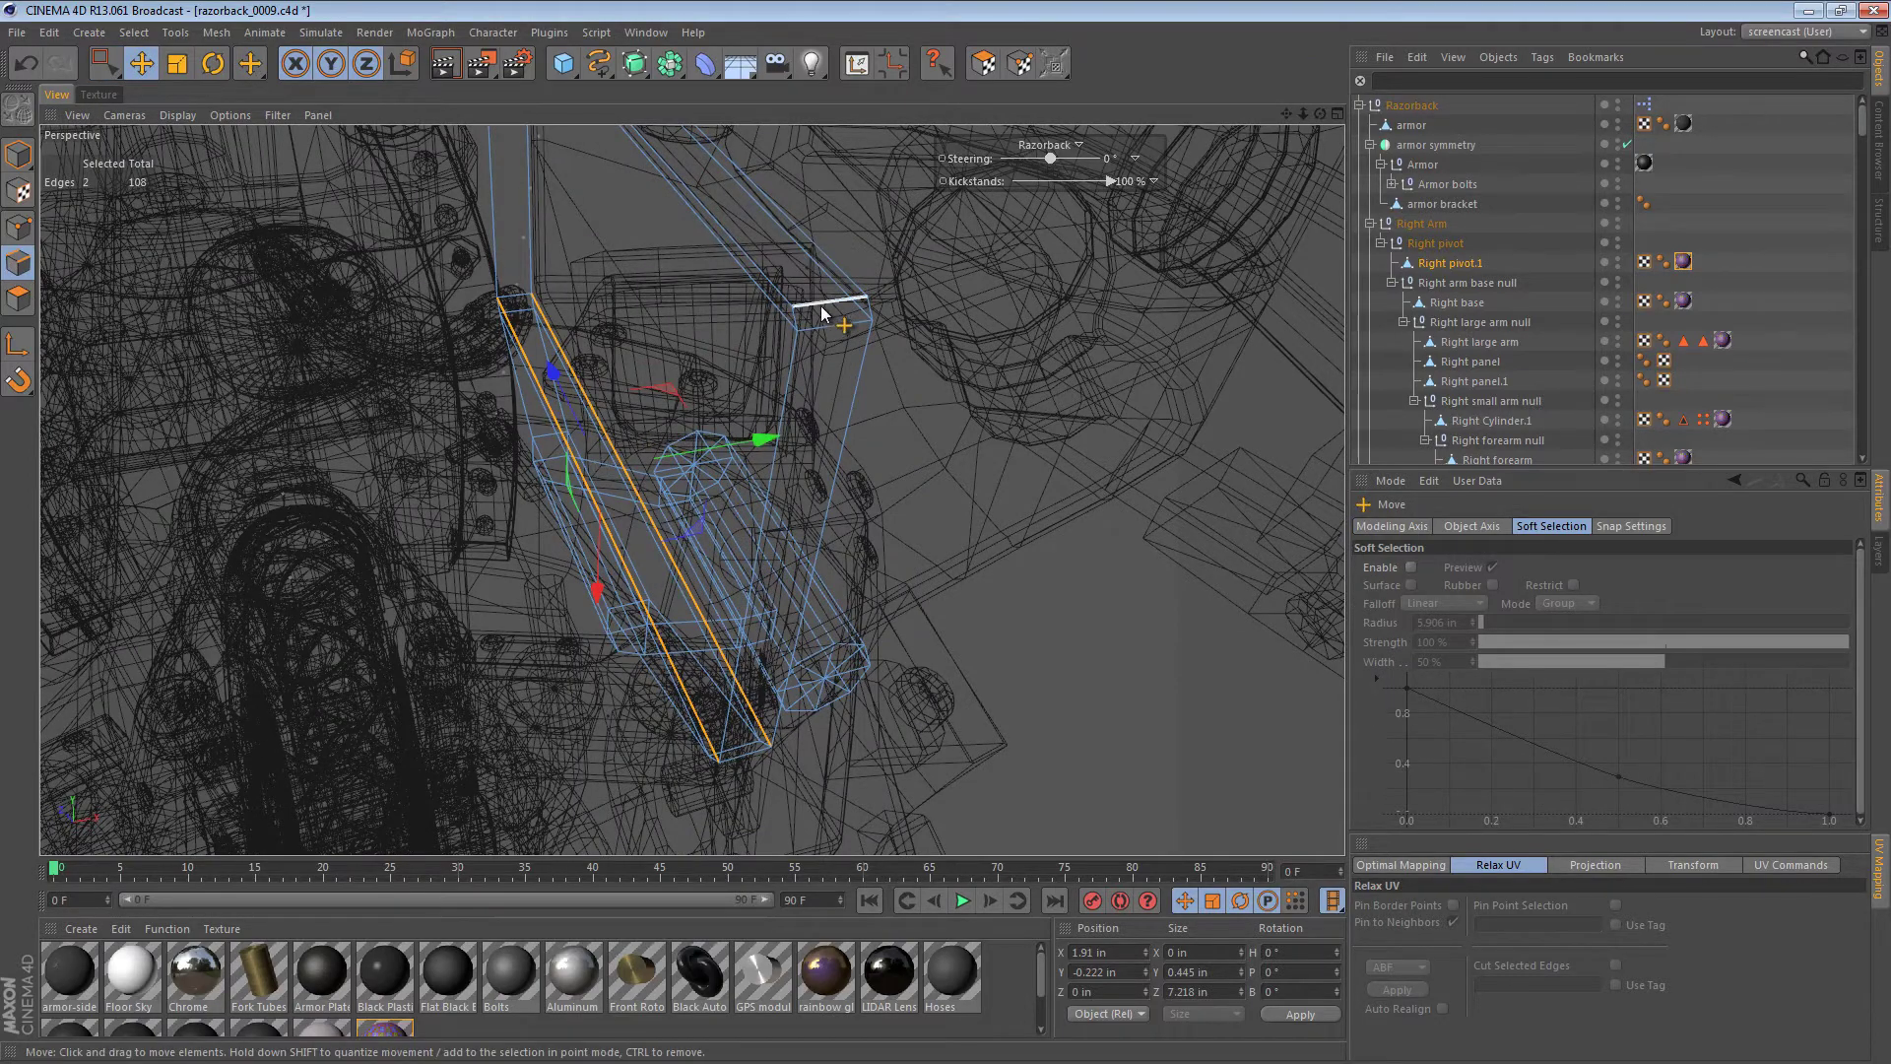
{"action": "left_click", "coordinate": [805, 325]}
- Add the short edges at two more corners of the pivot body to the edge selection
{"action": "middle_click_drag", "start_coordinate": [805, 325], "coordinate": [1046, 637], "text": "alt"}
{"action": "left_click_drag", "start_coordinate": [636, 147], "coordinate": [985, 218], "text": "alt"}
{"action": "left_click", "coordinate": [586, 163], "text": "shift"}
{"action": "mouse_move", "coordinate": [571, 458]}
{"action": "left_mouse_down", "text": "alt"}
{"action": "mouse_move", "coordinate": [549, 327]}
{"action": "mouse_move", "coordinate": [565, 463]}
{"action": "left_mouse_up", "text": "alt"}
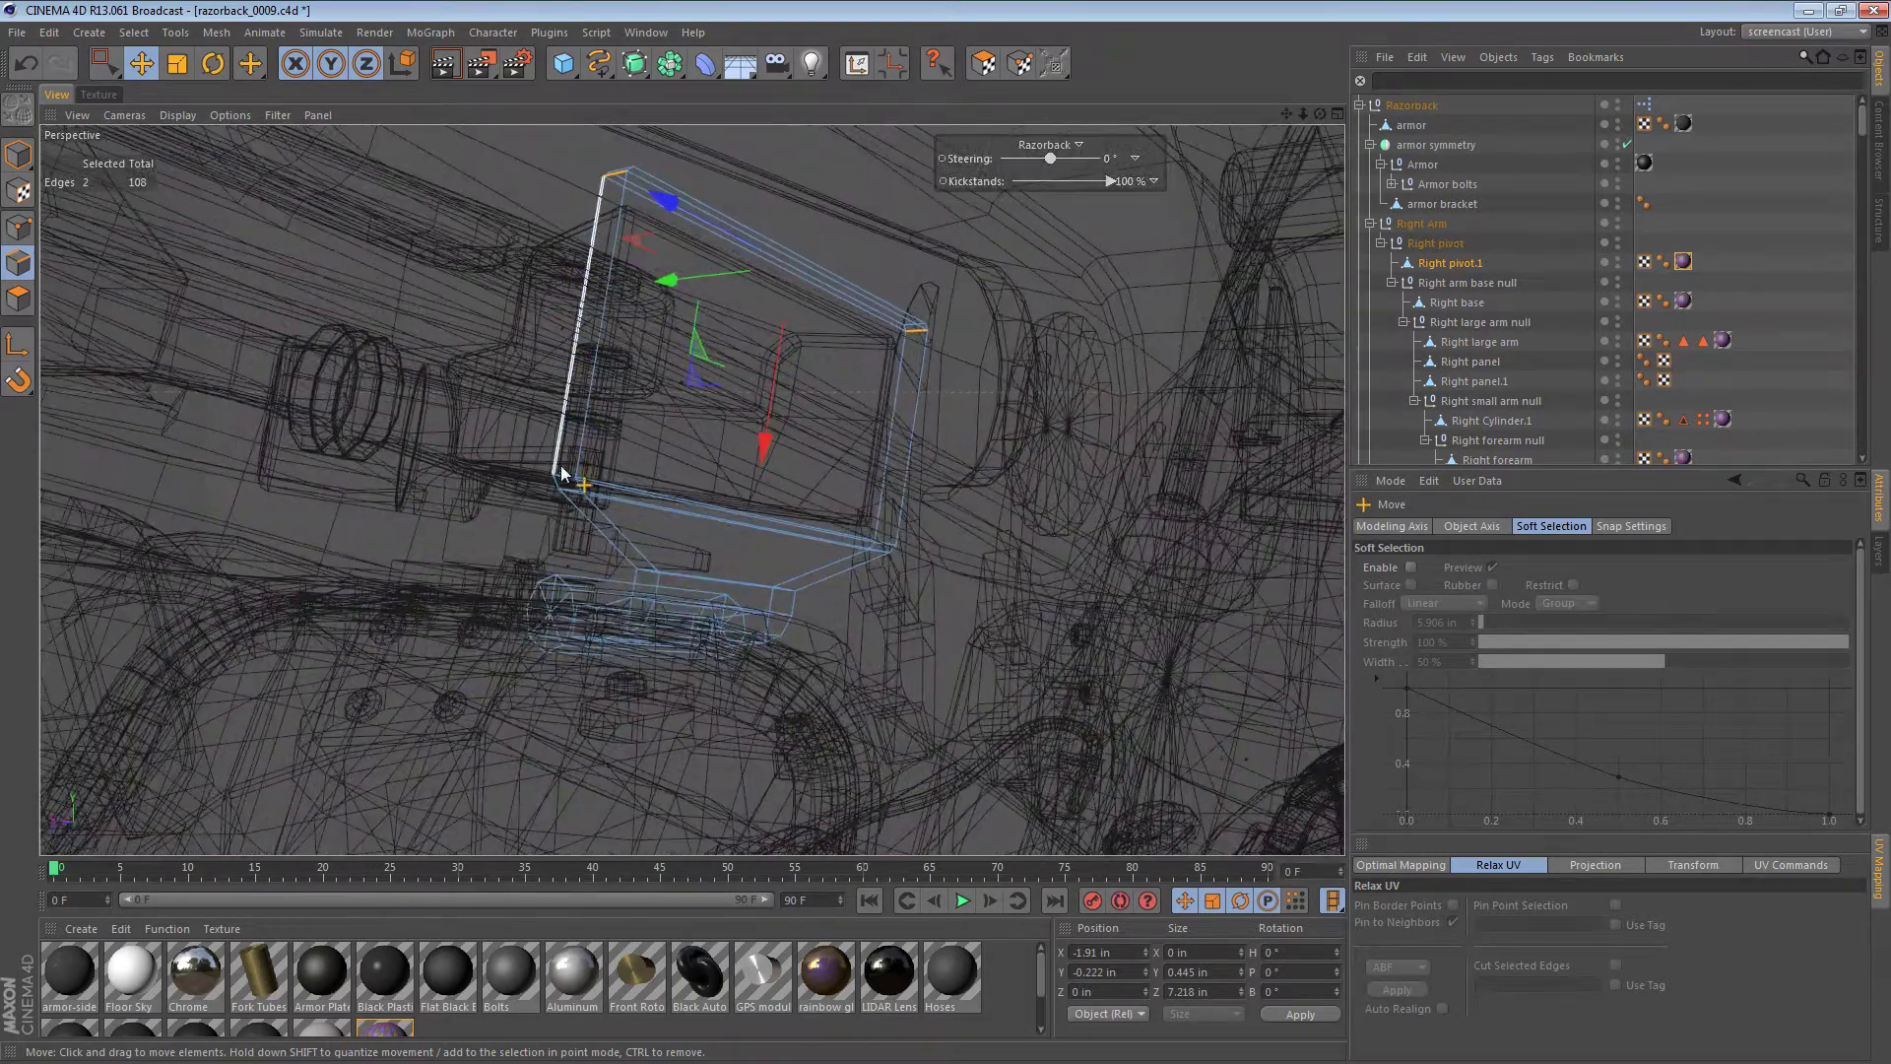
{"action": "left_click", "coordinate": [564, 475], "text": "shift"}
{"action": "left_click_drag", "start_coordinate": [883, 544], "coordinate": [408, 490], "text": "alt"}
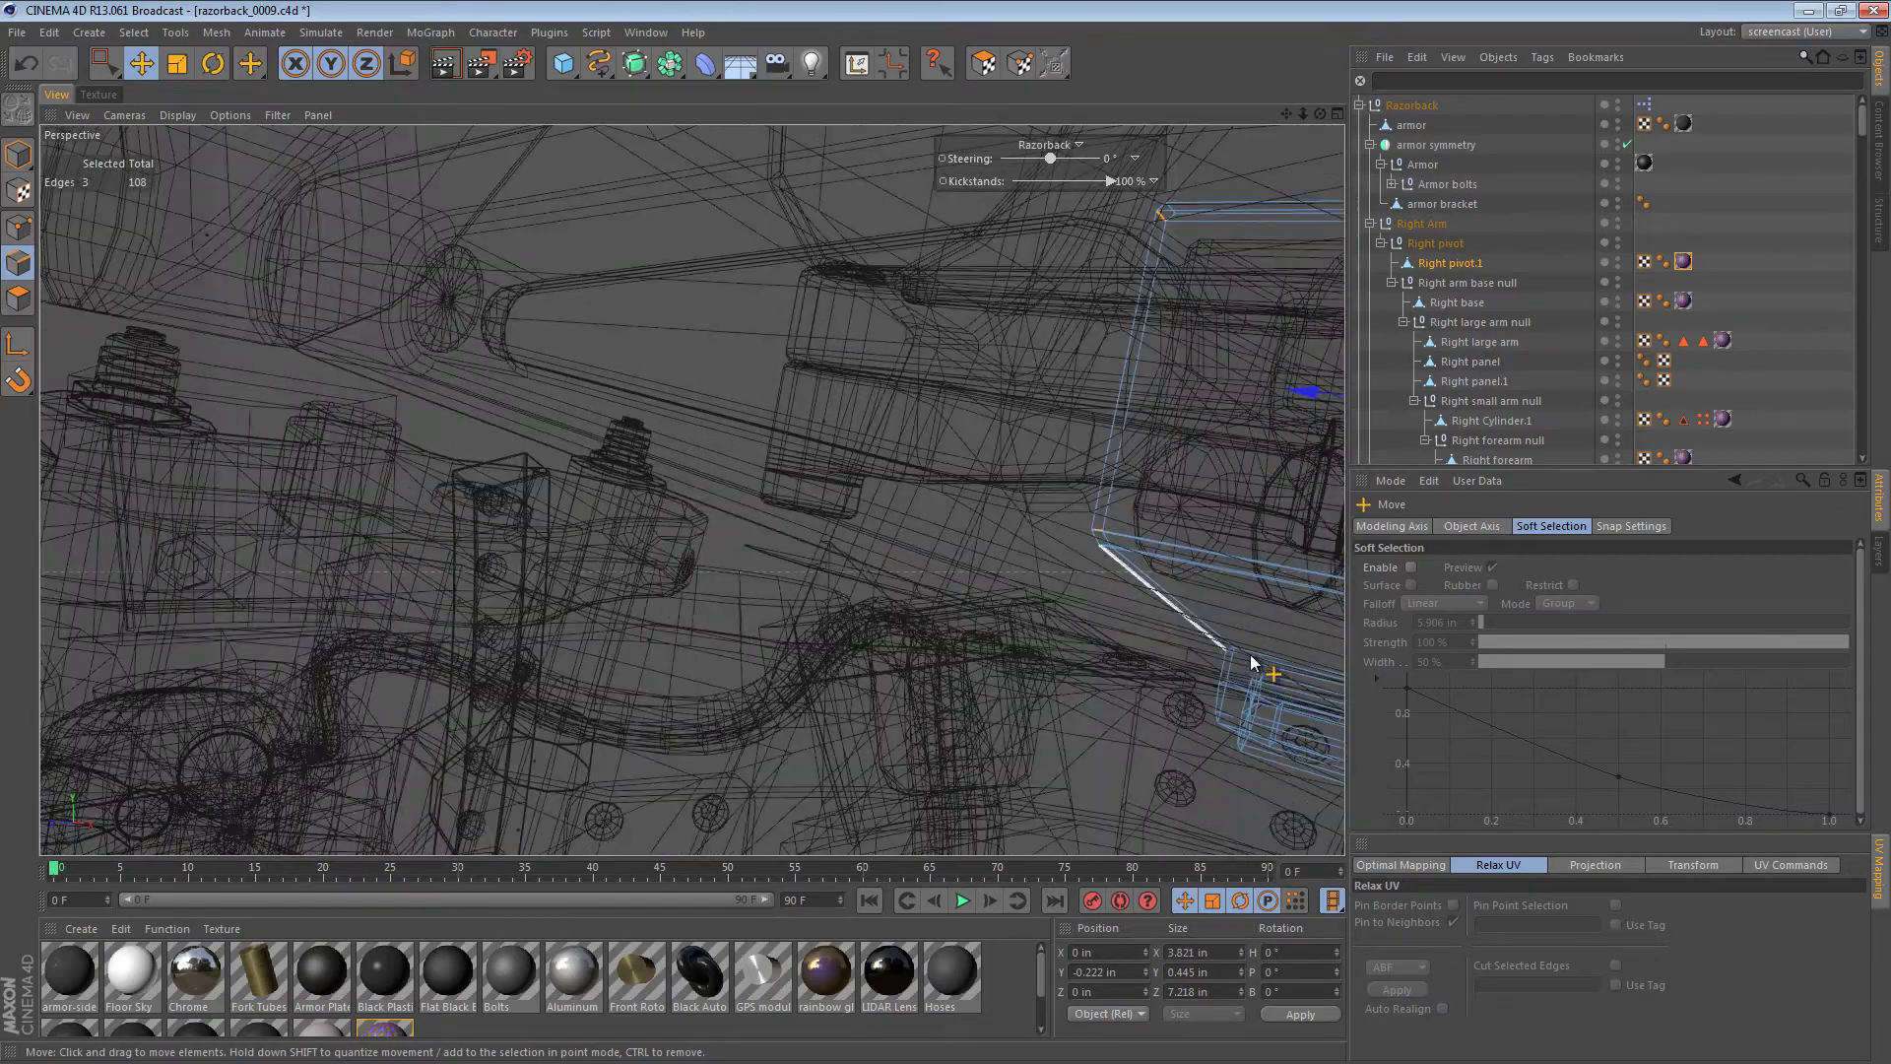
{"action": "left_click_drag", "start_coordinate": [773, 518], "coordinate": [1281, 670], "text": "alt"}
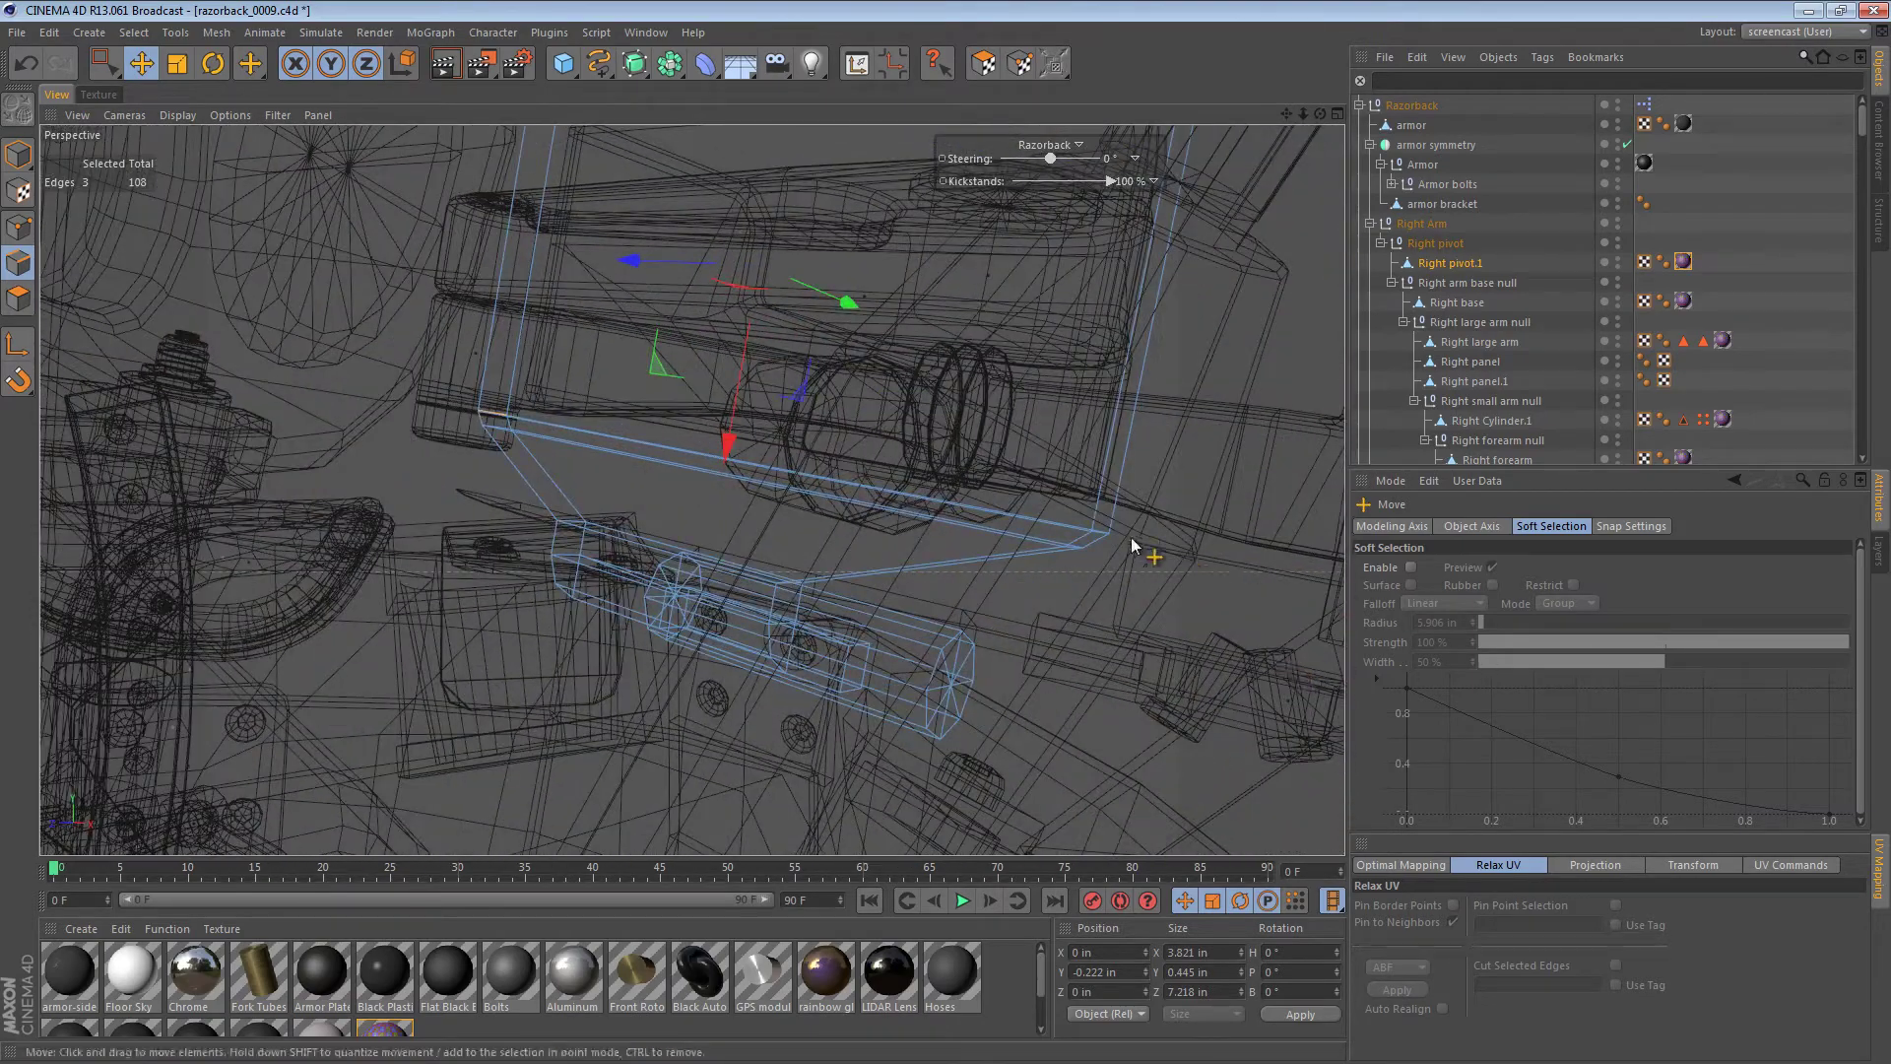
- Enable Cut Selected Edges and relax the pivot body's UV islands again with ABF
{"action": "left_click", "coordinate": [98, 94]}
{"action": "left_click", "coordinate": [982, 63]}
{"action": "scroll", "coordinate": [1001, 457], "scroll_direction": "down", "scroll_amount": 5}
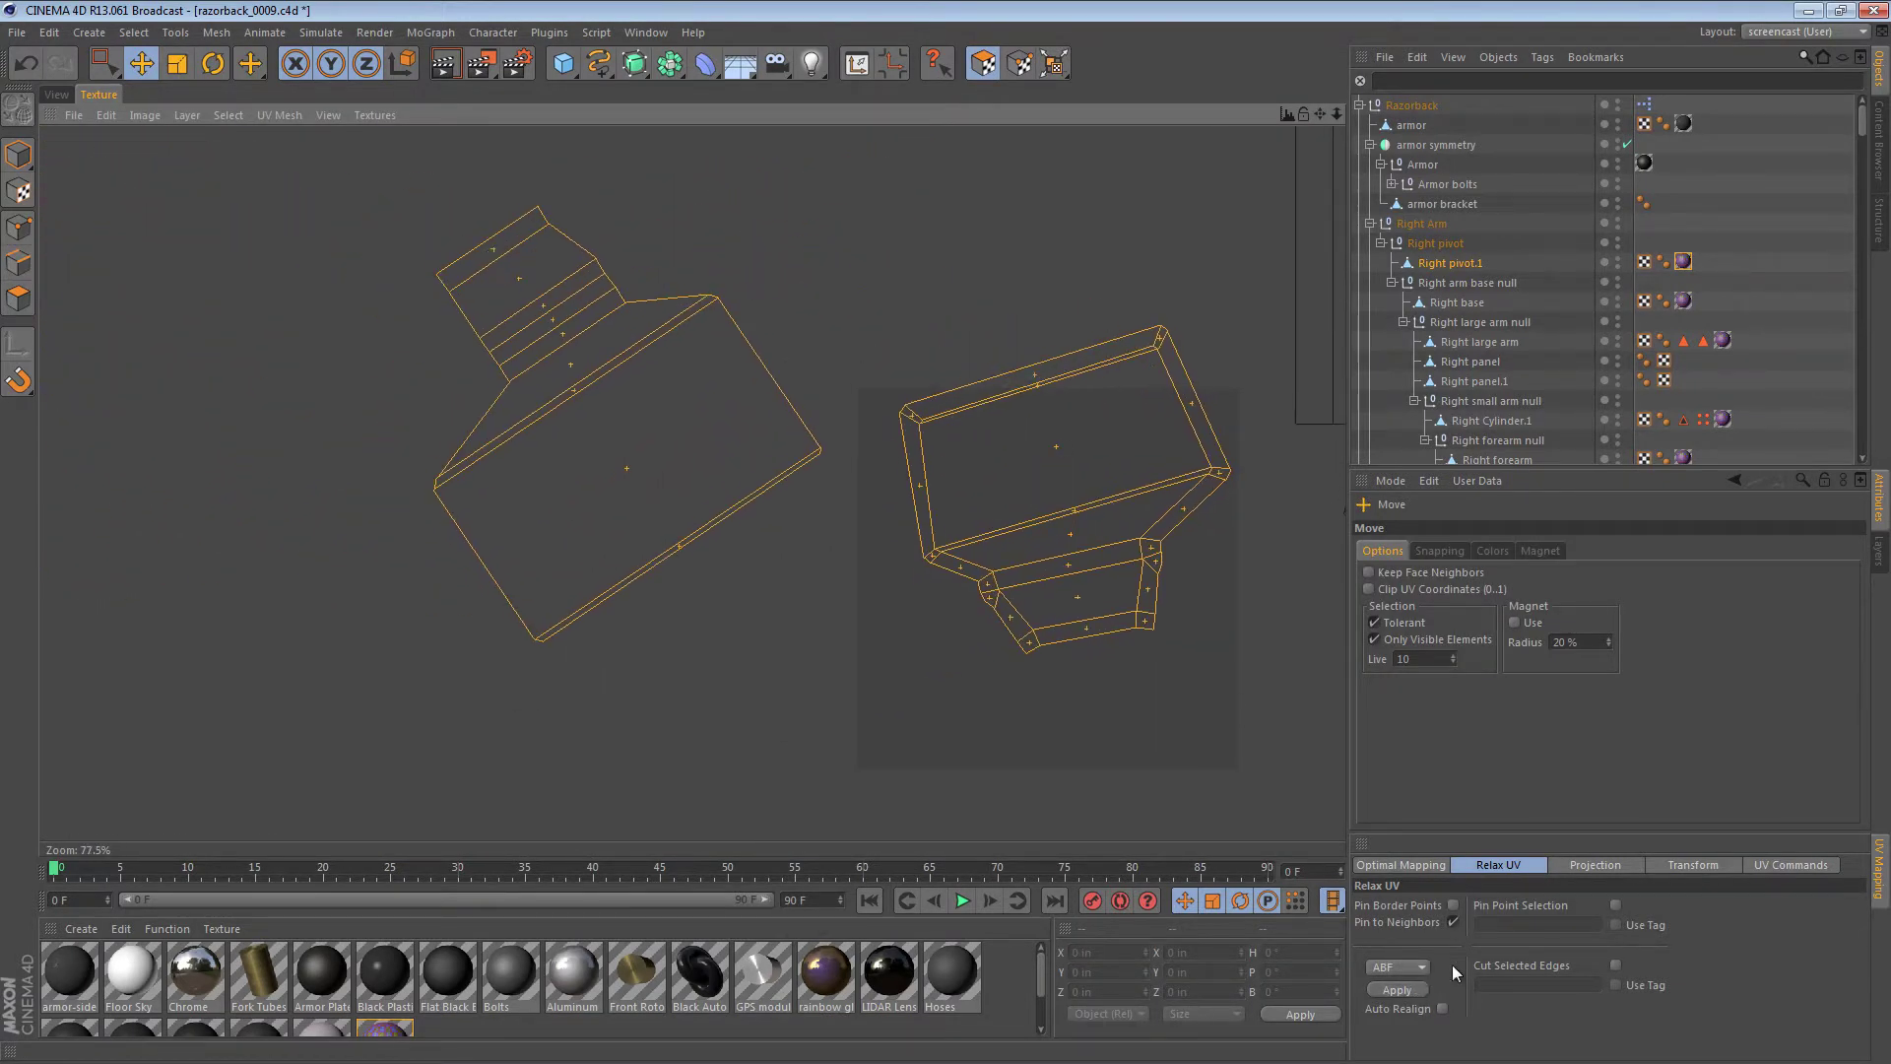
{"action": "left_click", "coordinate": [1616, 966]}
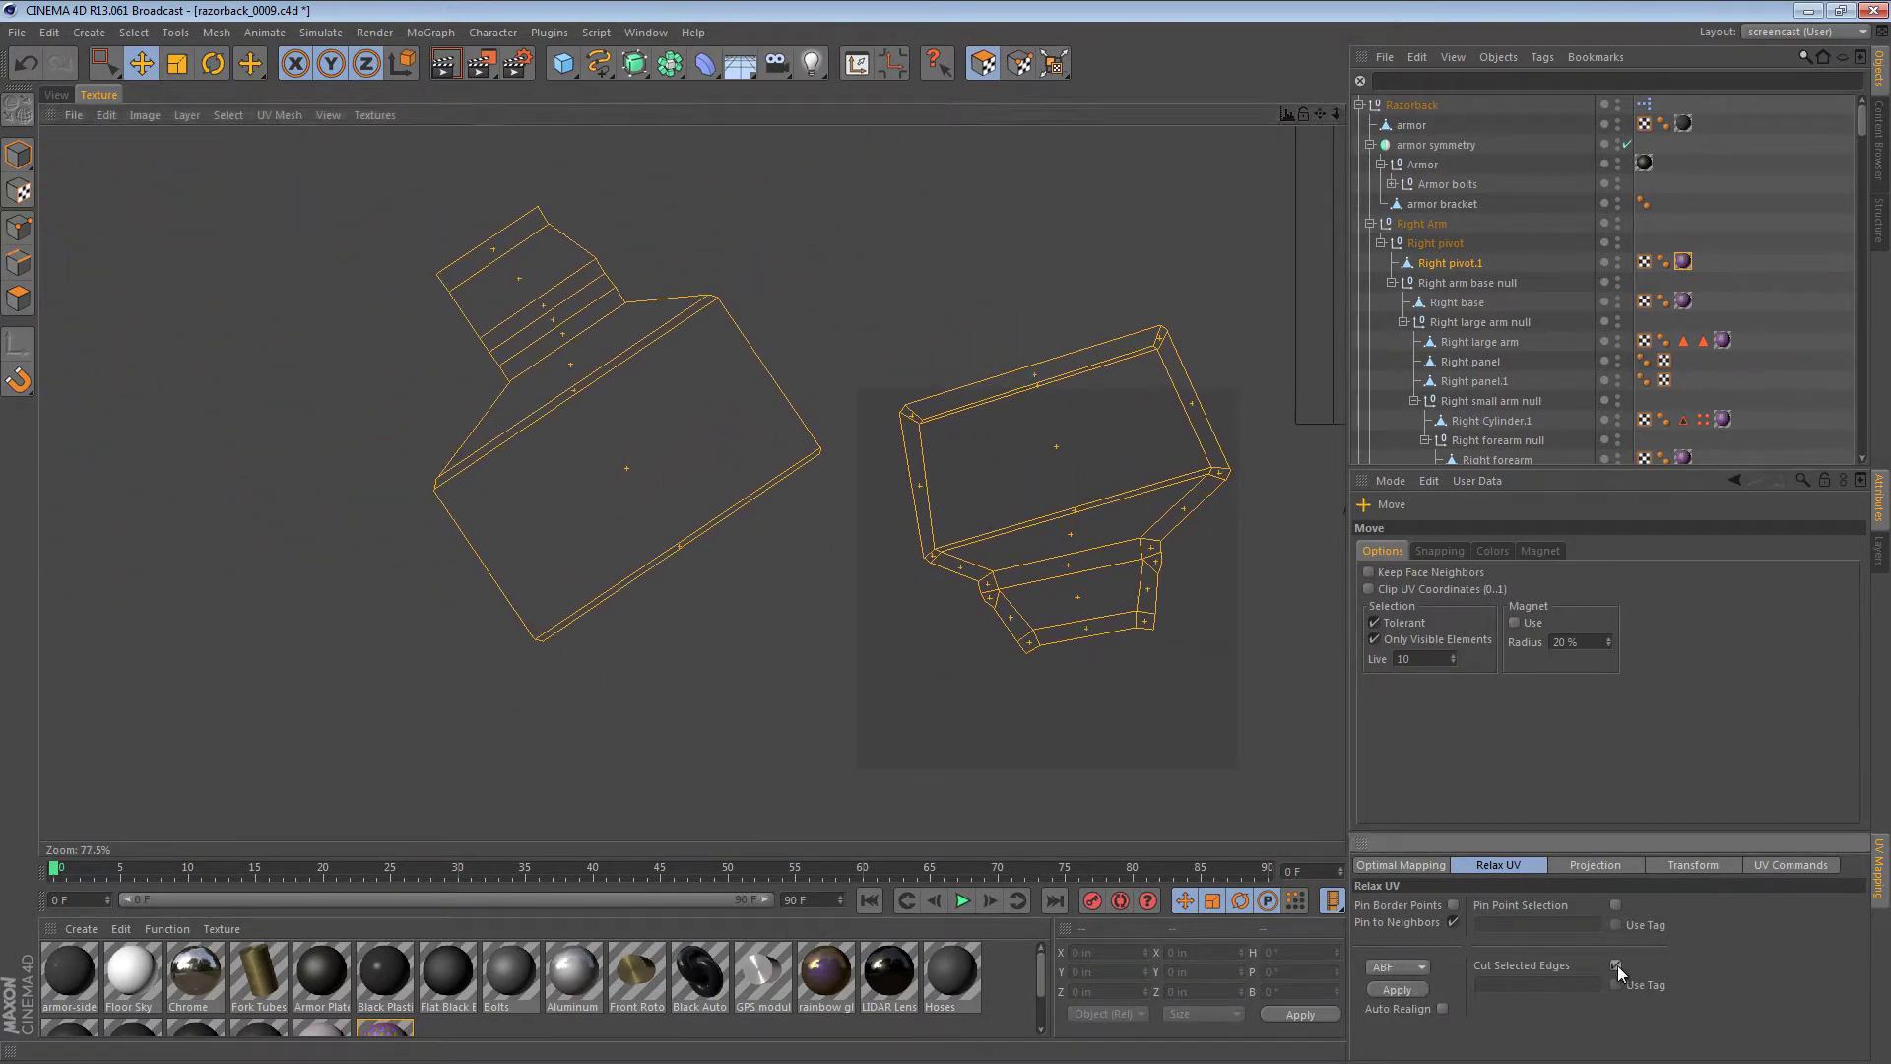
{"action": "left_click", "coordinate": [1398, 989]}
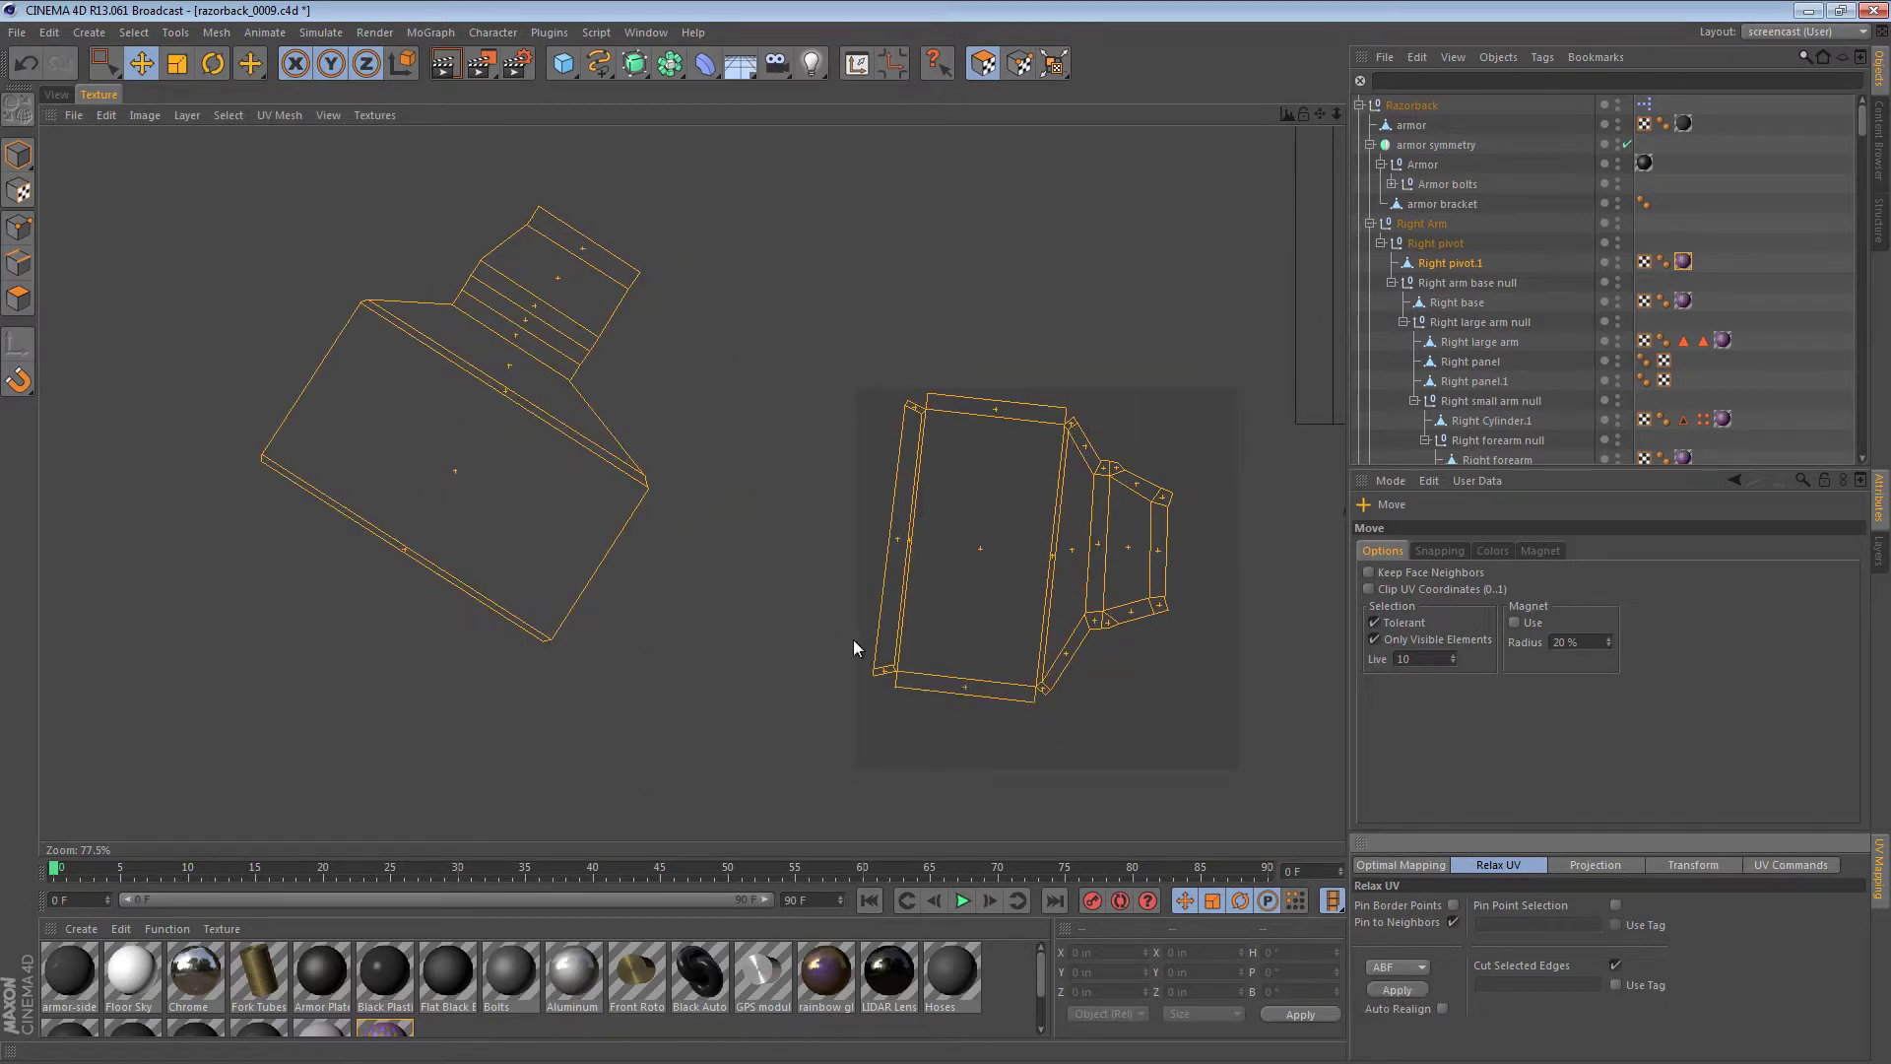
- Clear the UV selection and fit all islands into the texture area using Optimal Mapping set to Realign
{"action": "middle_click_drag", "start_coordinate": [971, 477], "coordinate": [551, 503], "text": "alt"}
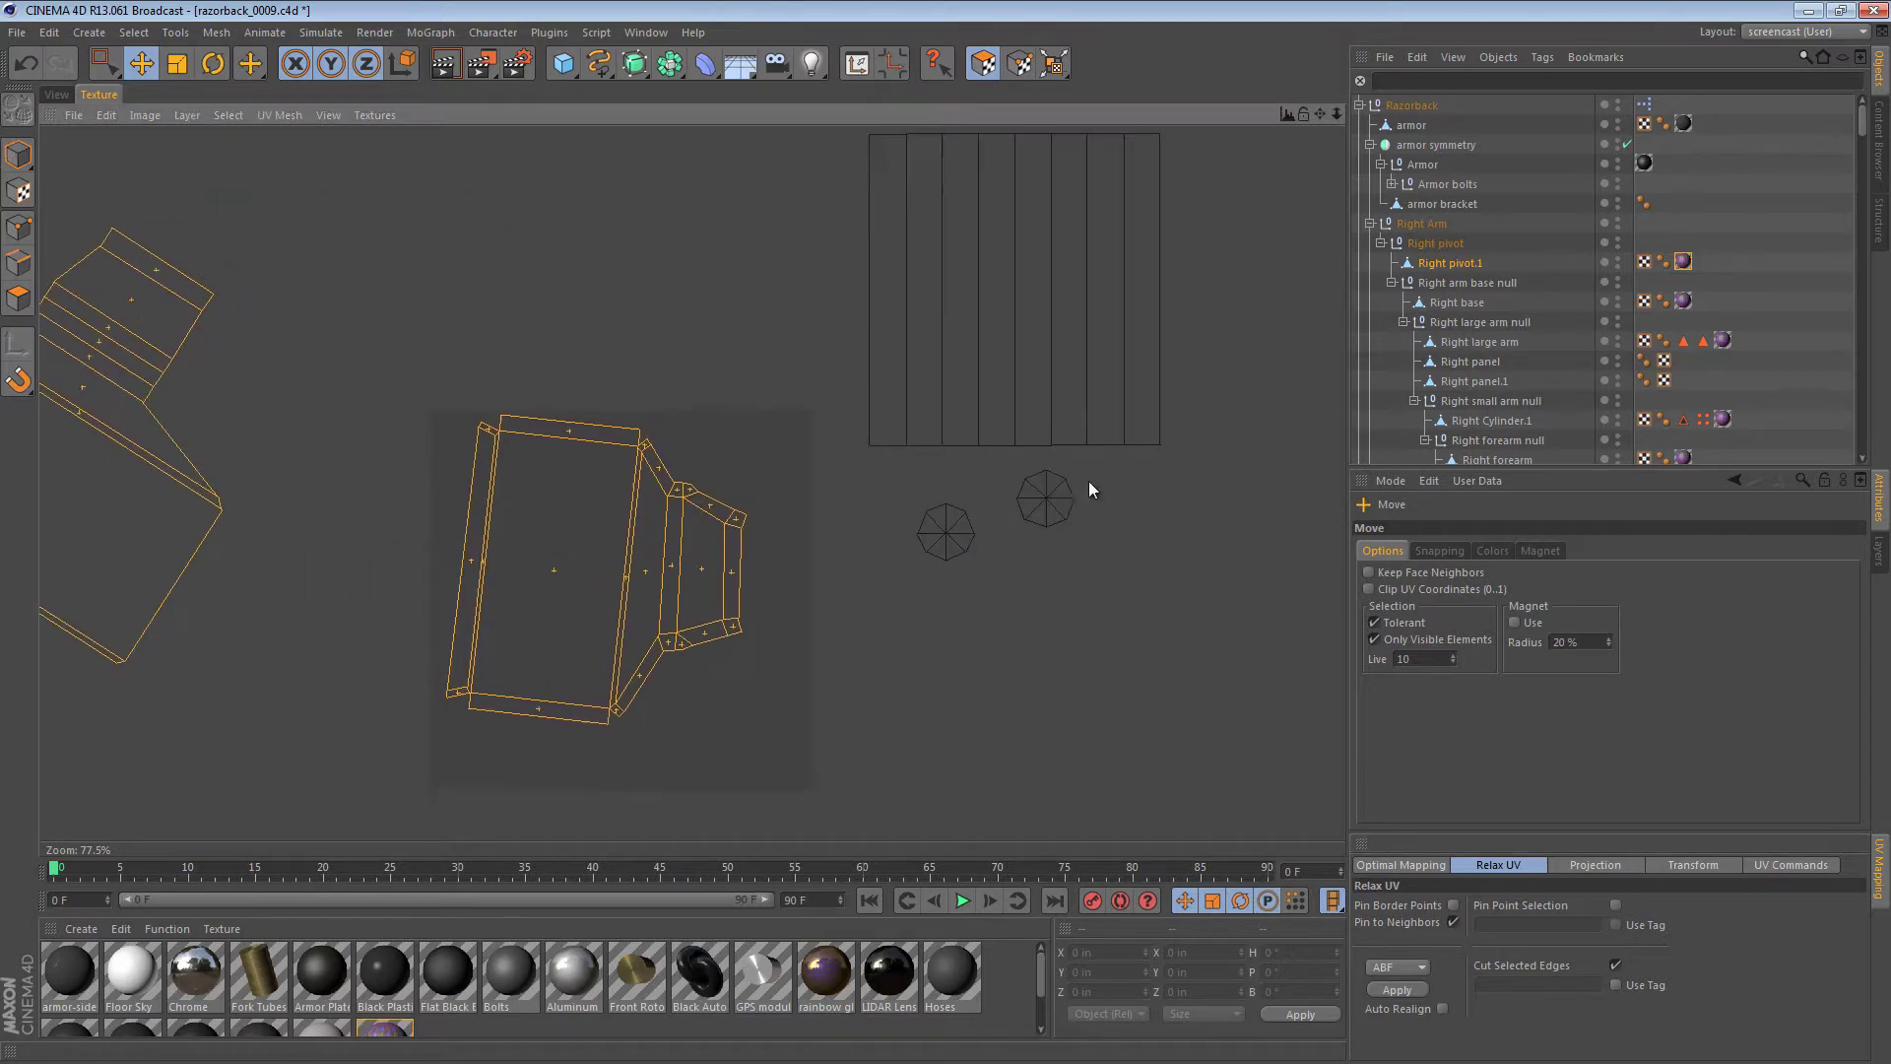
{"action": "right_click", "coordinate": [1392, 398]}
{"action": "right_click_drag", "start_coordinate": [936, 567], "coordinate": [837, 580], "text": "alt"}
{"action": "middle_click_drag", "start_coordinate": [1119, 374], "coordinate": [1253, 394], "text": "alt"}
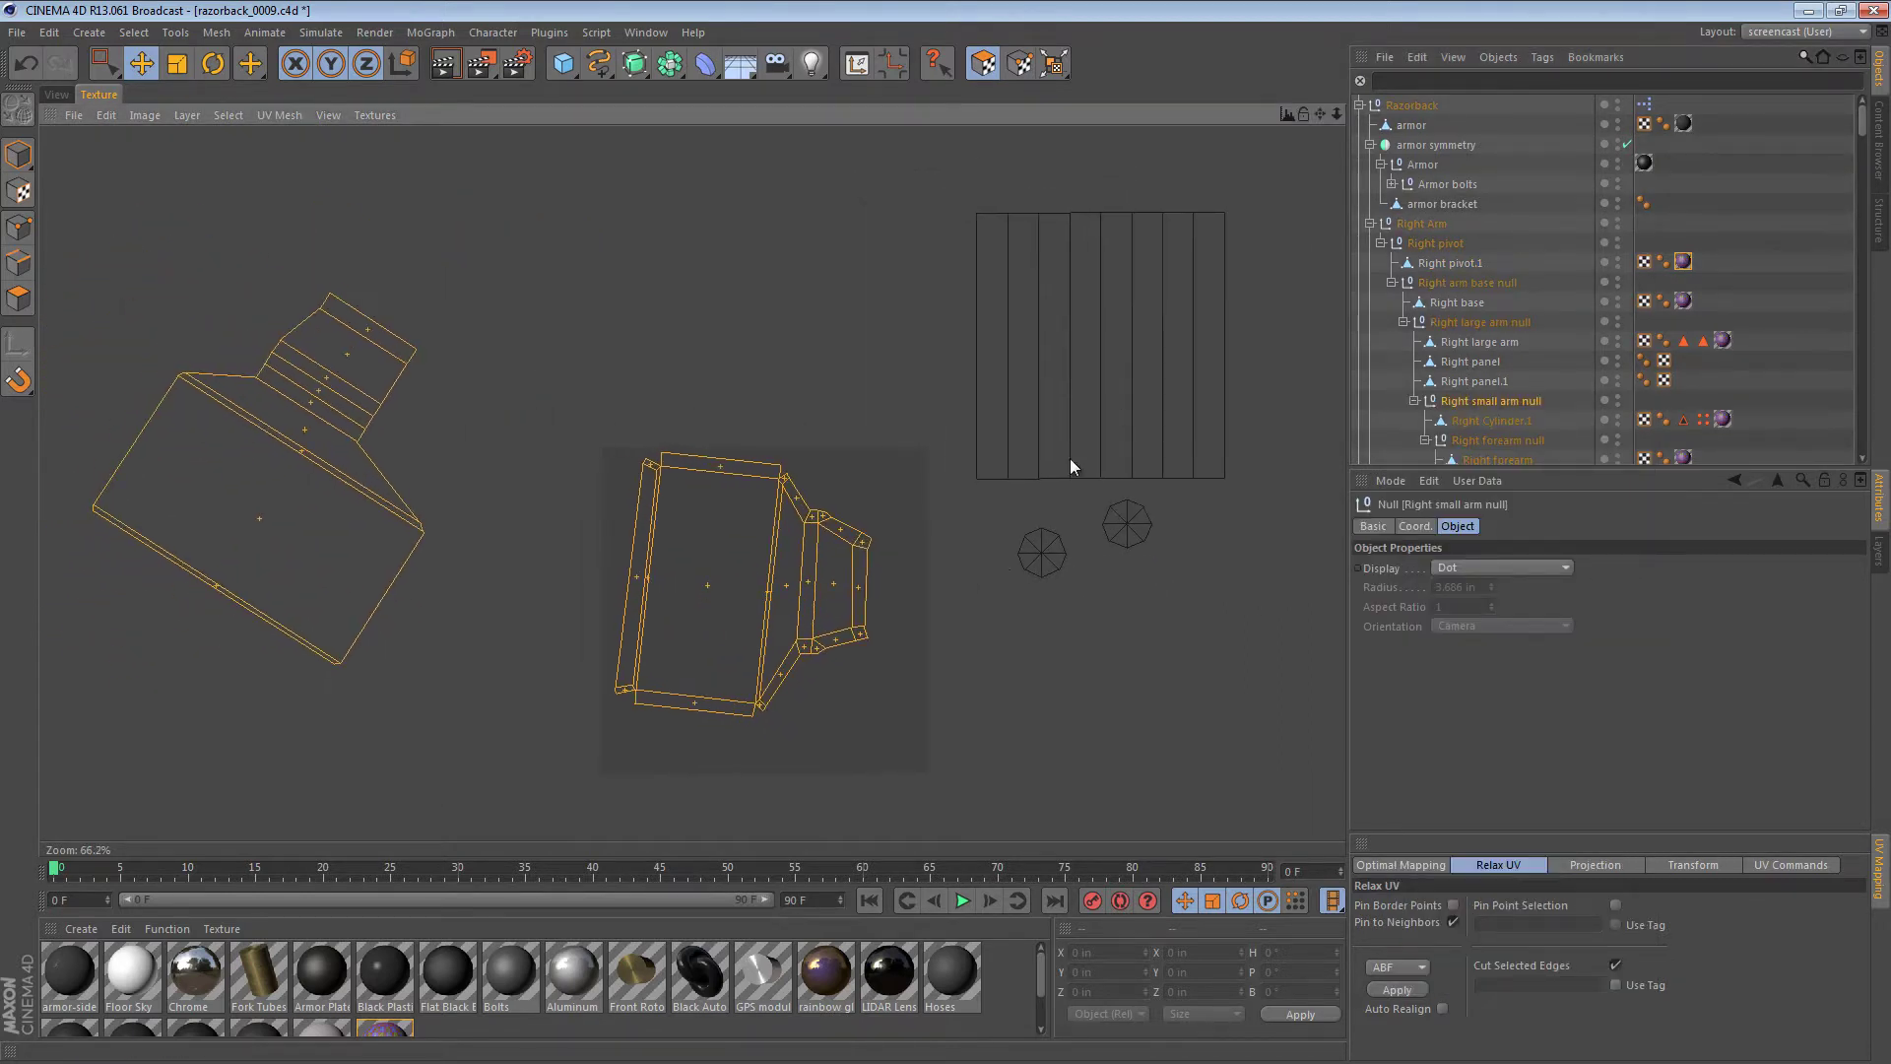
{"action": "left_click", "coordinate": [657, 307]}
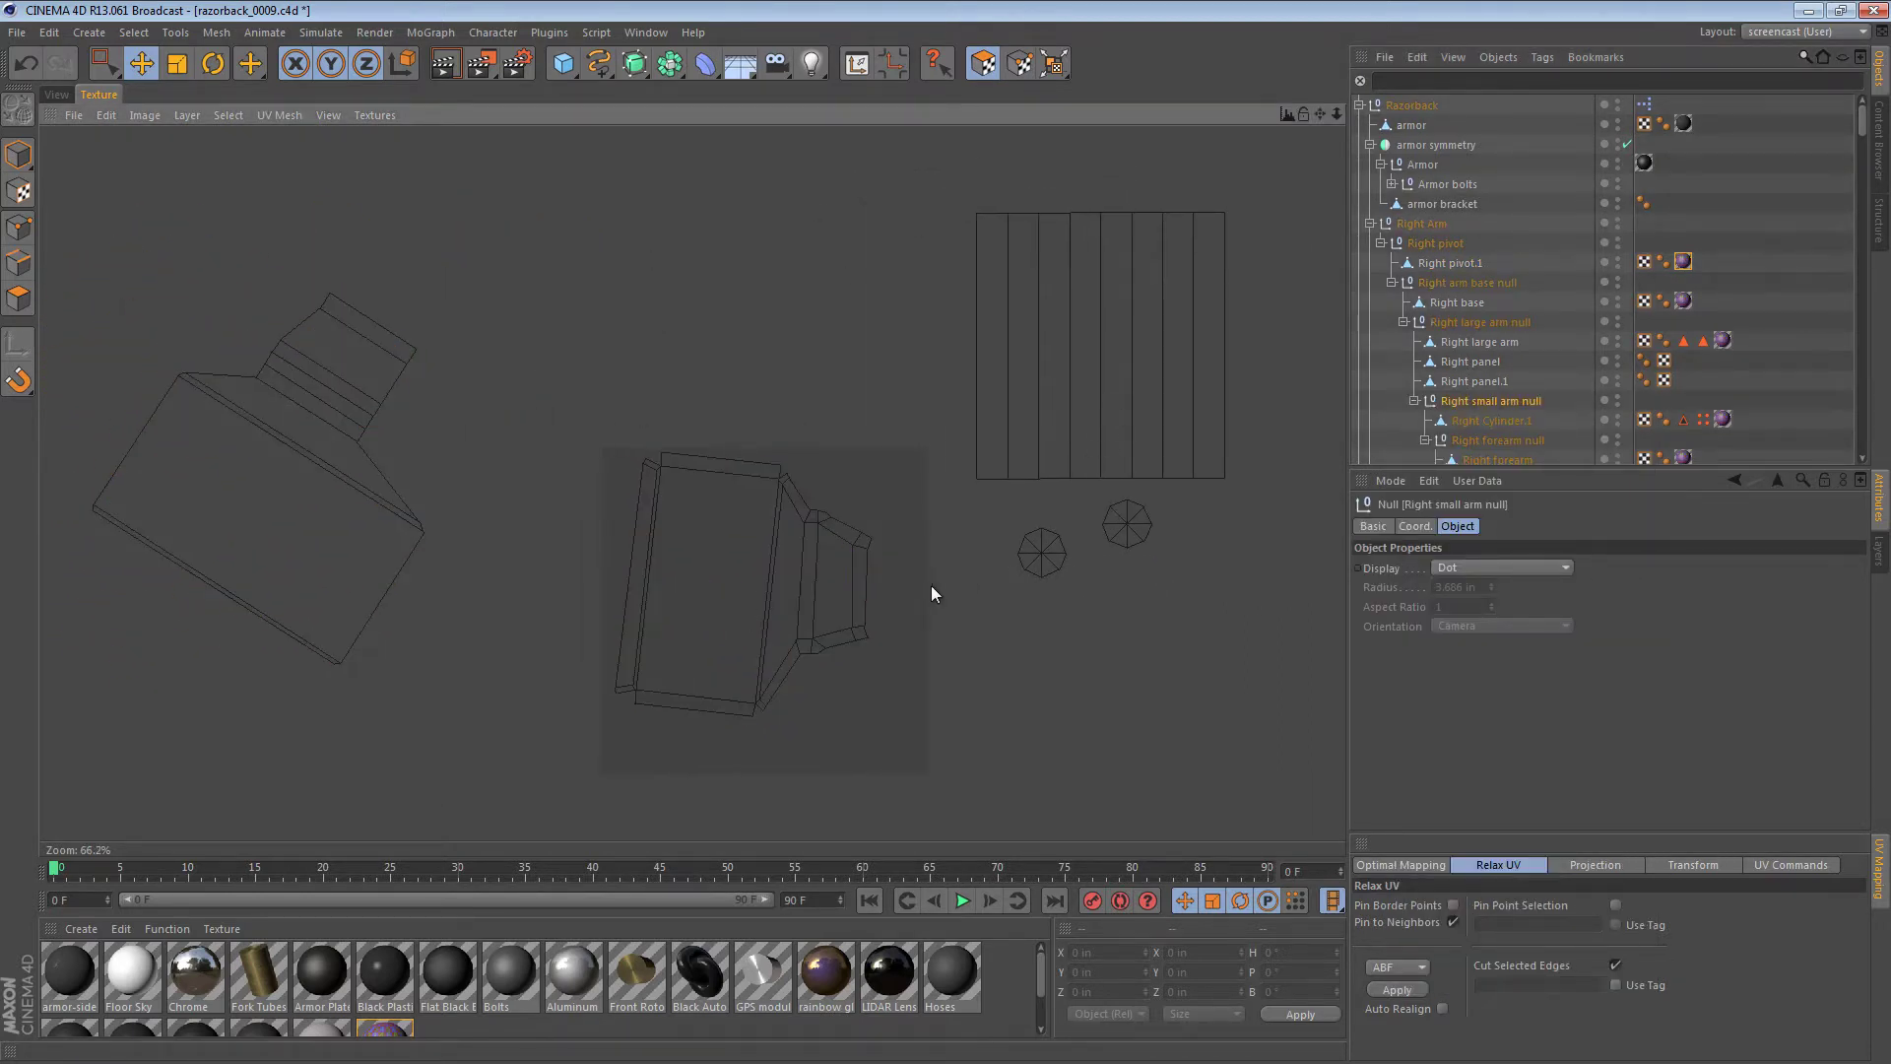
{"action": "left_click", "coordinate": [1419, 865]}
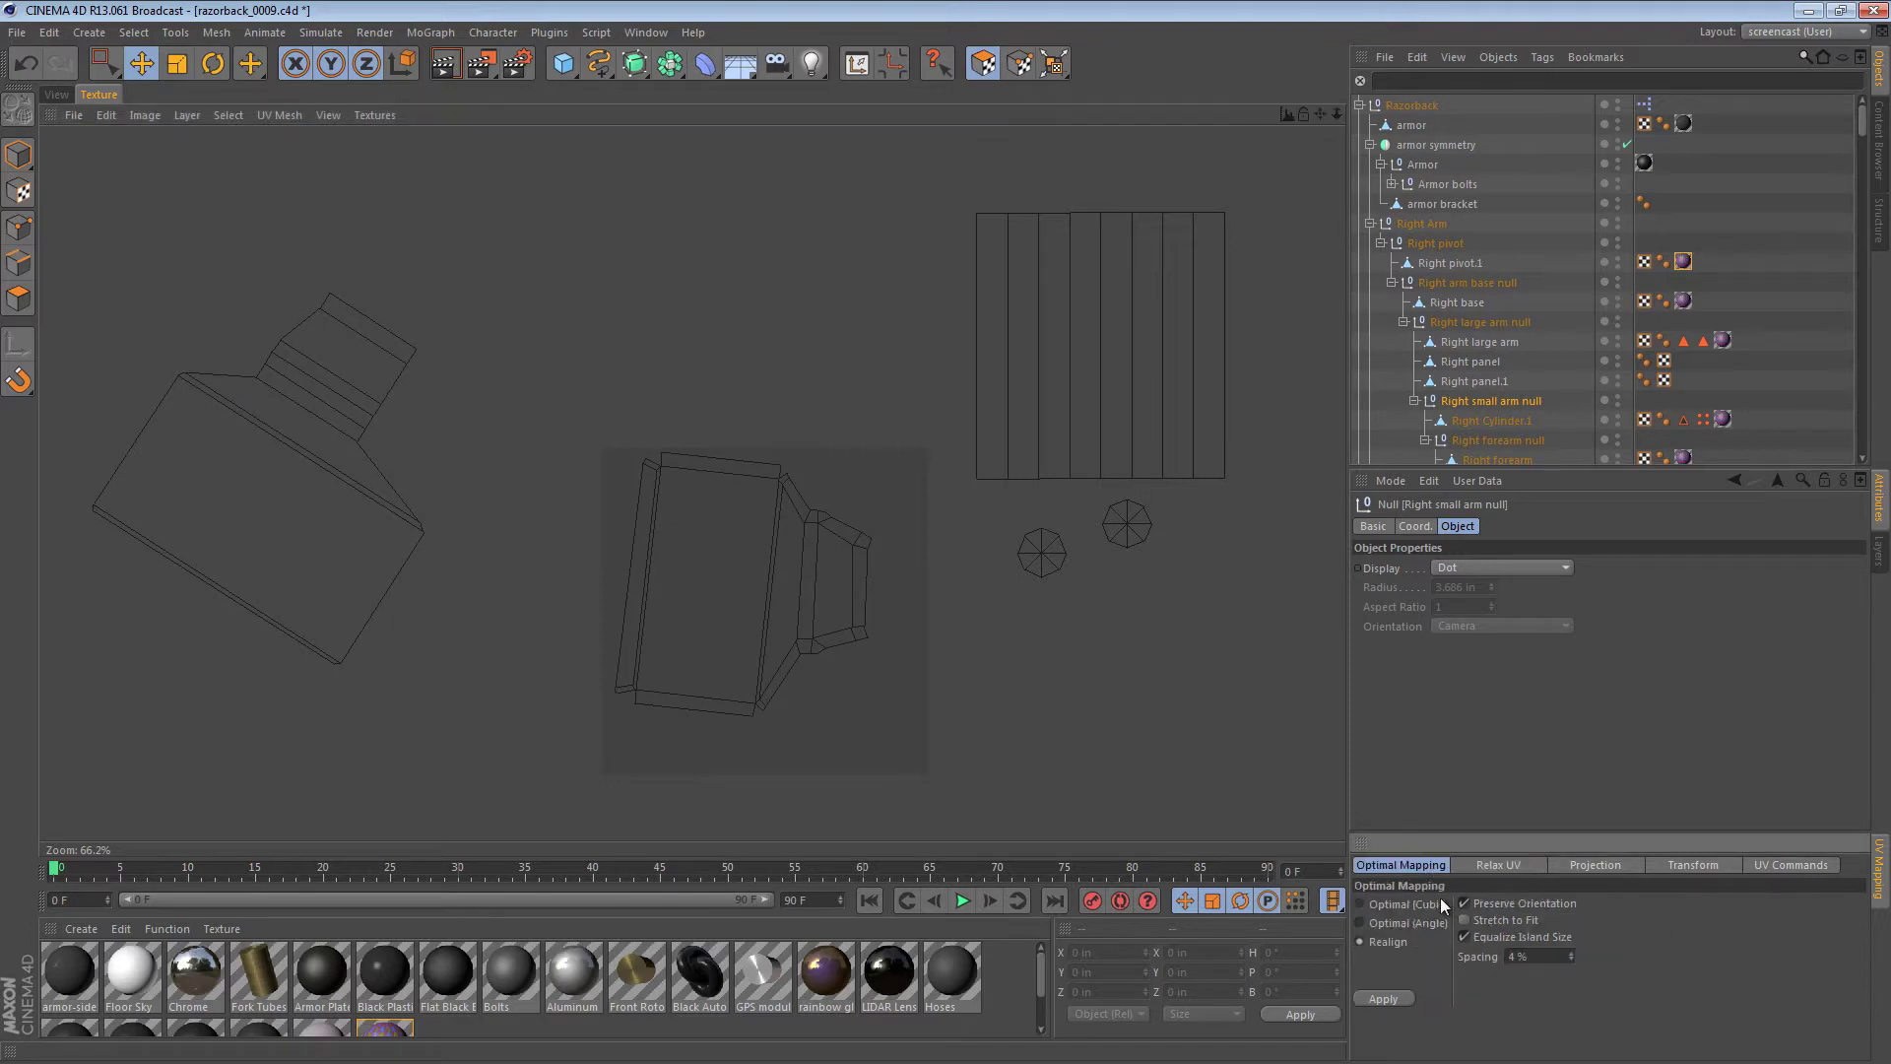
{"action": "left_click", "coordinate": [1386, 998]}
{"action": "scroll", "coordinate": [977, 582], "scroll_direction": "up", "scroll_amount": 1}
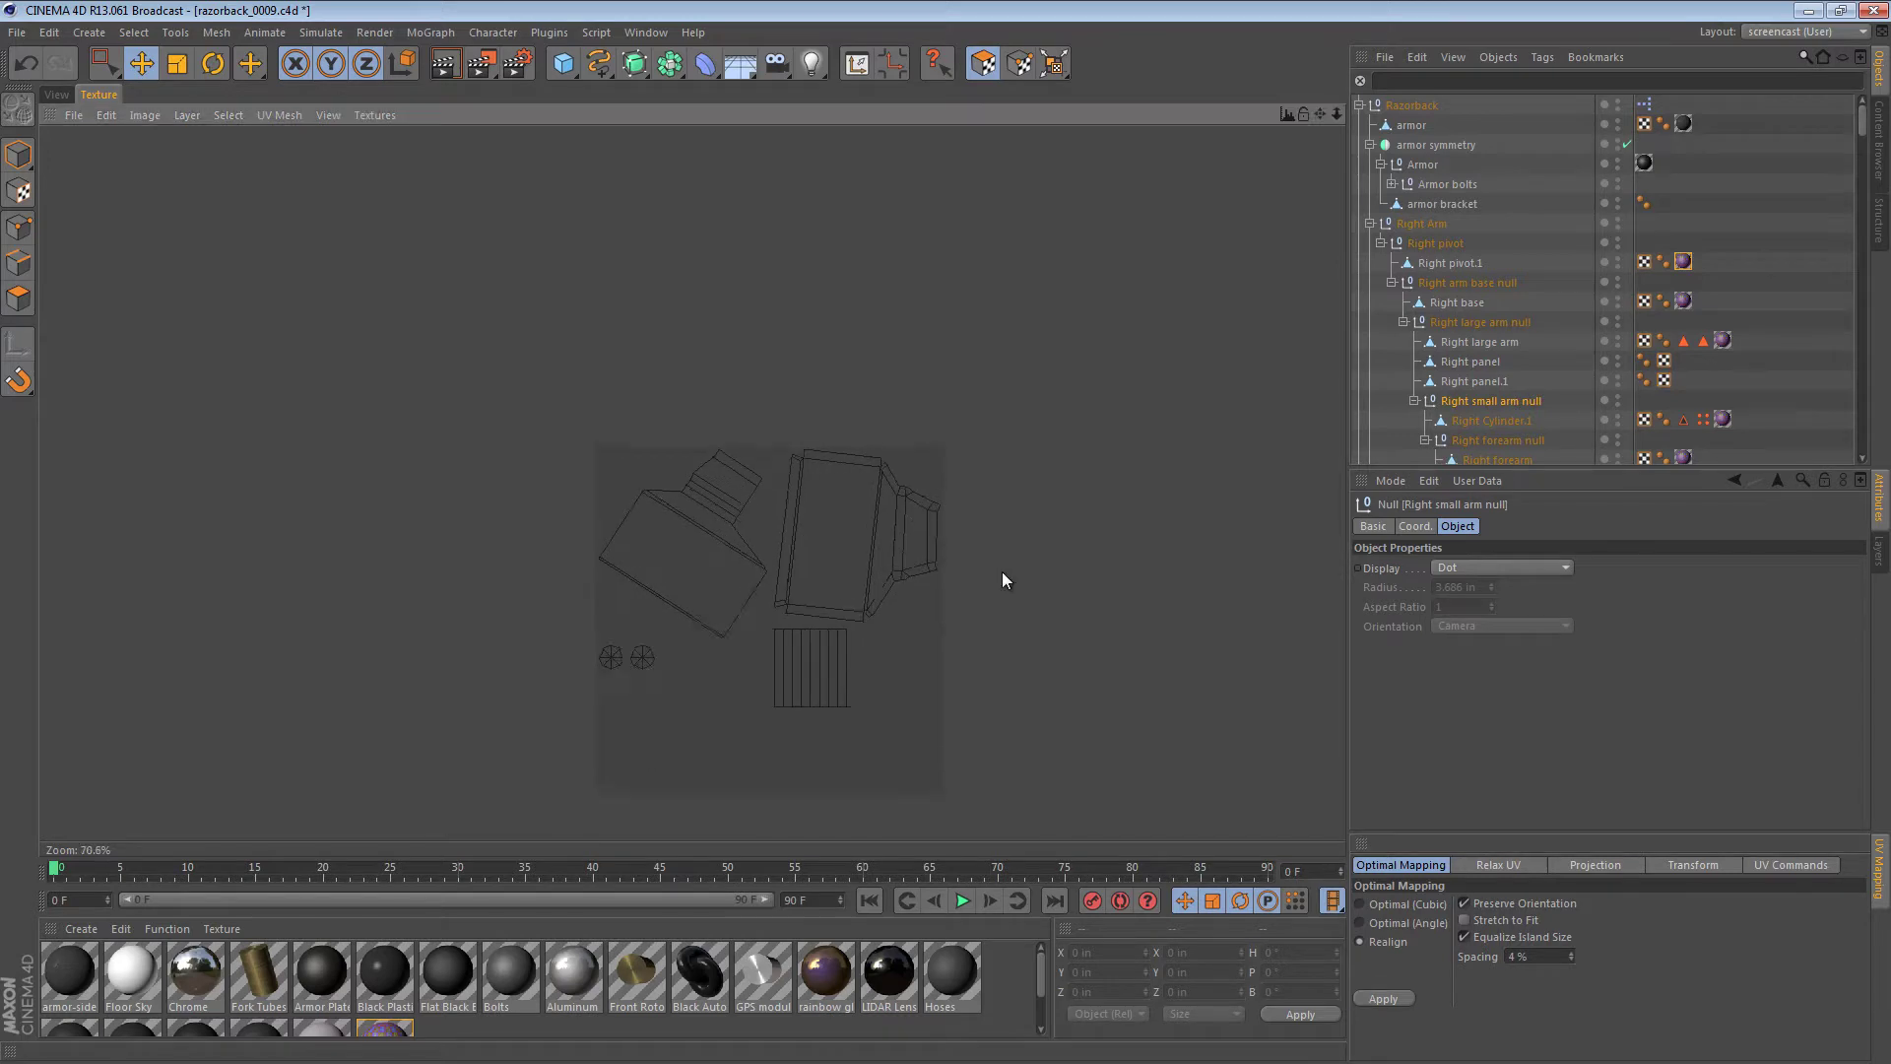
{"action": "scroll", "coordinate": [977, 574], "scroll_direction": "up", "scroll_amount": 5}
{"action": "middle_click_drag", "start_coordinate": [950, 567], "coordinate": [1027, 443], "text": "alt"}
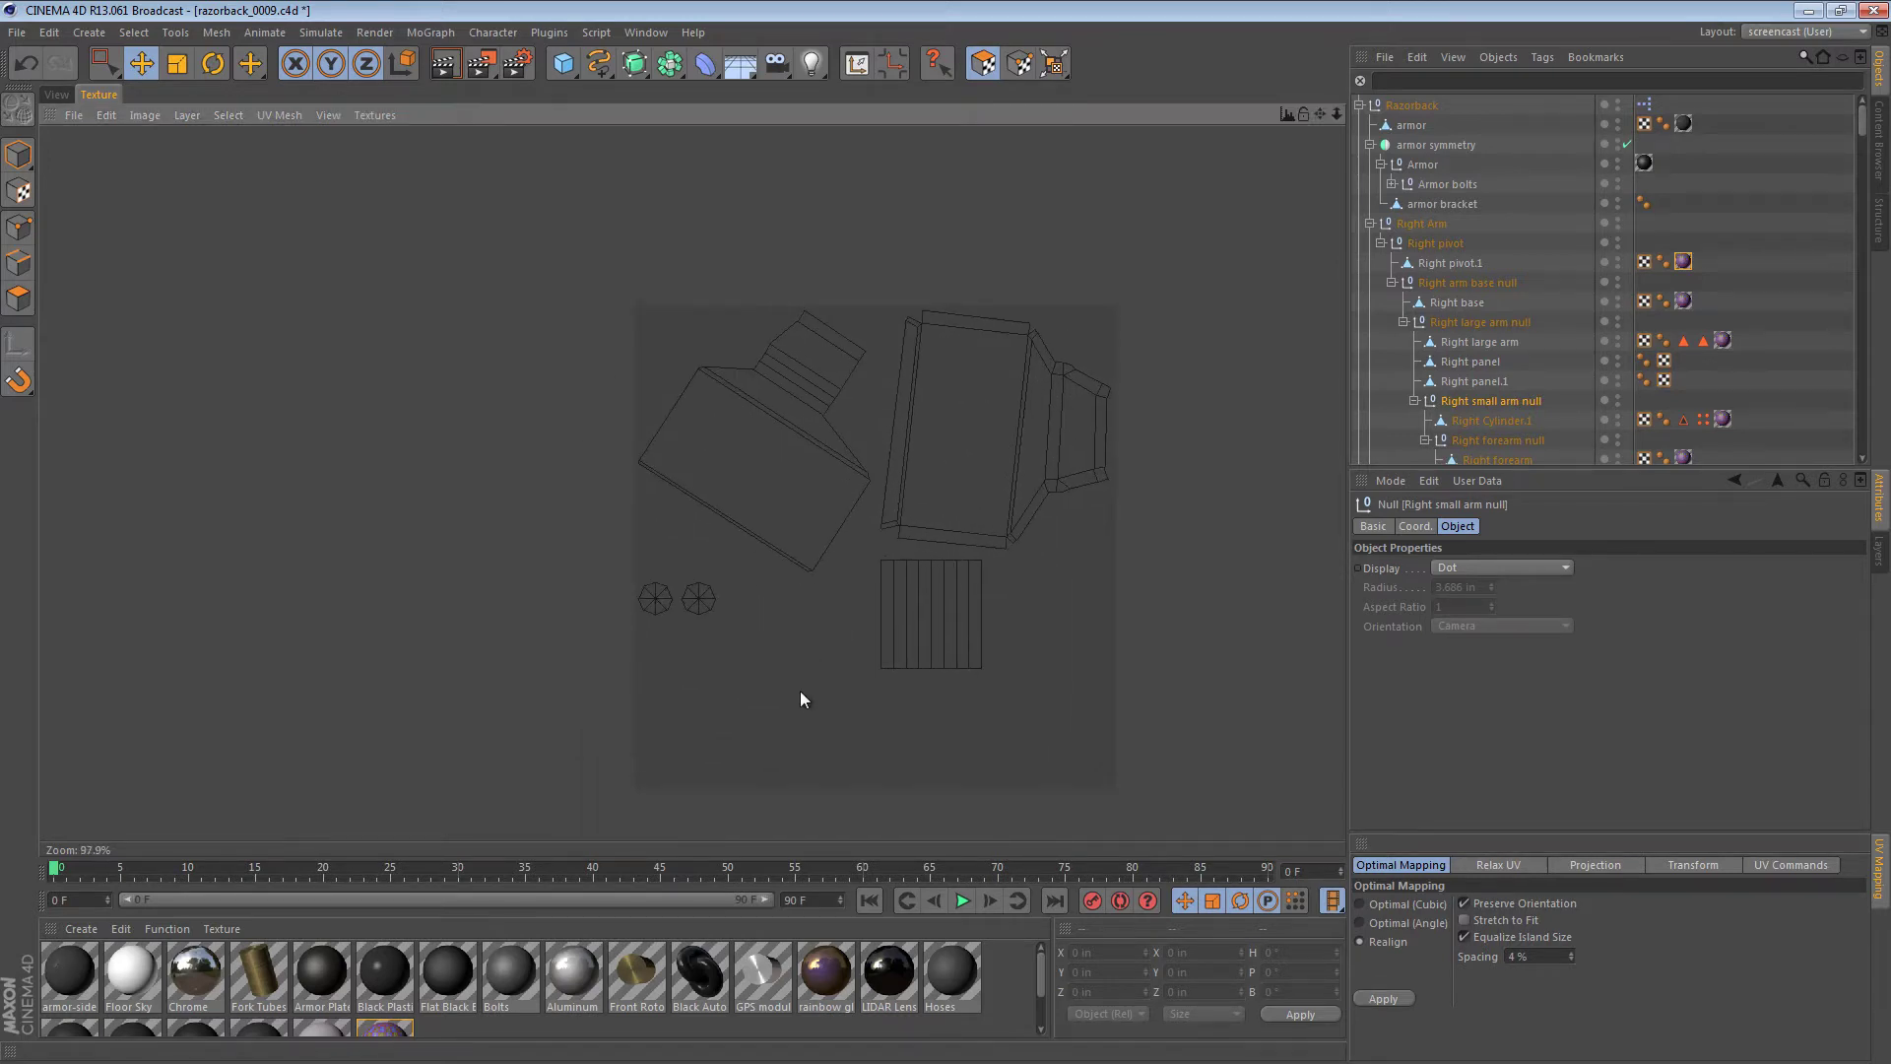
- Select the tilted stepped body island with Rectangle Selection and rotate it until its long edges are horizontal
{"action": "left_click", "coordinate": [102, 63]}
{"action": "left_click_drag", "start_coordinate": [523, 204], "coordinate": [872, 576]}
{"action": "key", "text": "u"}
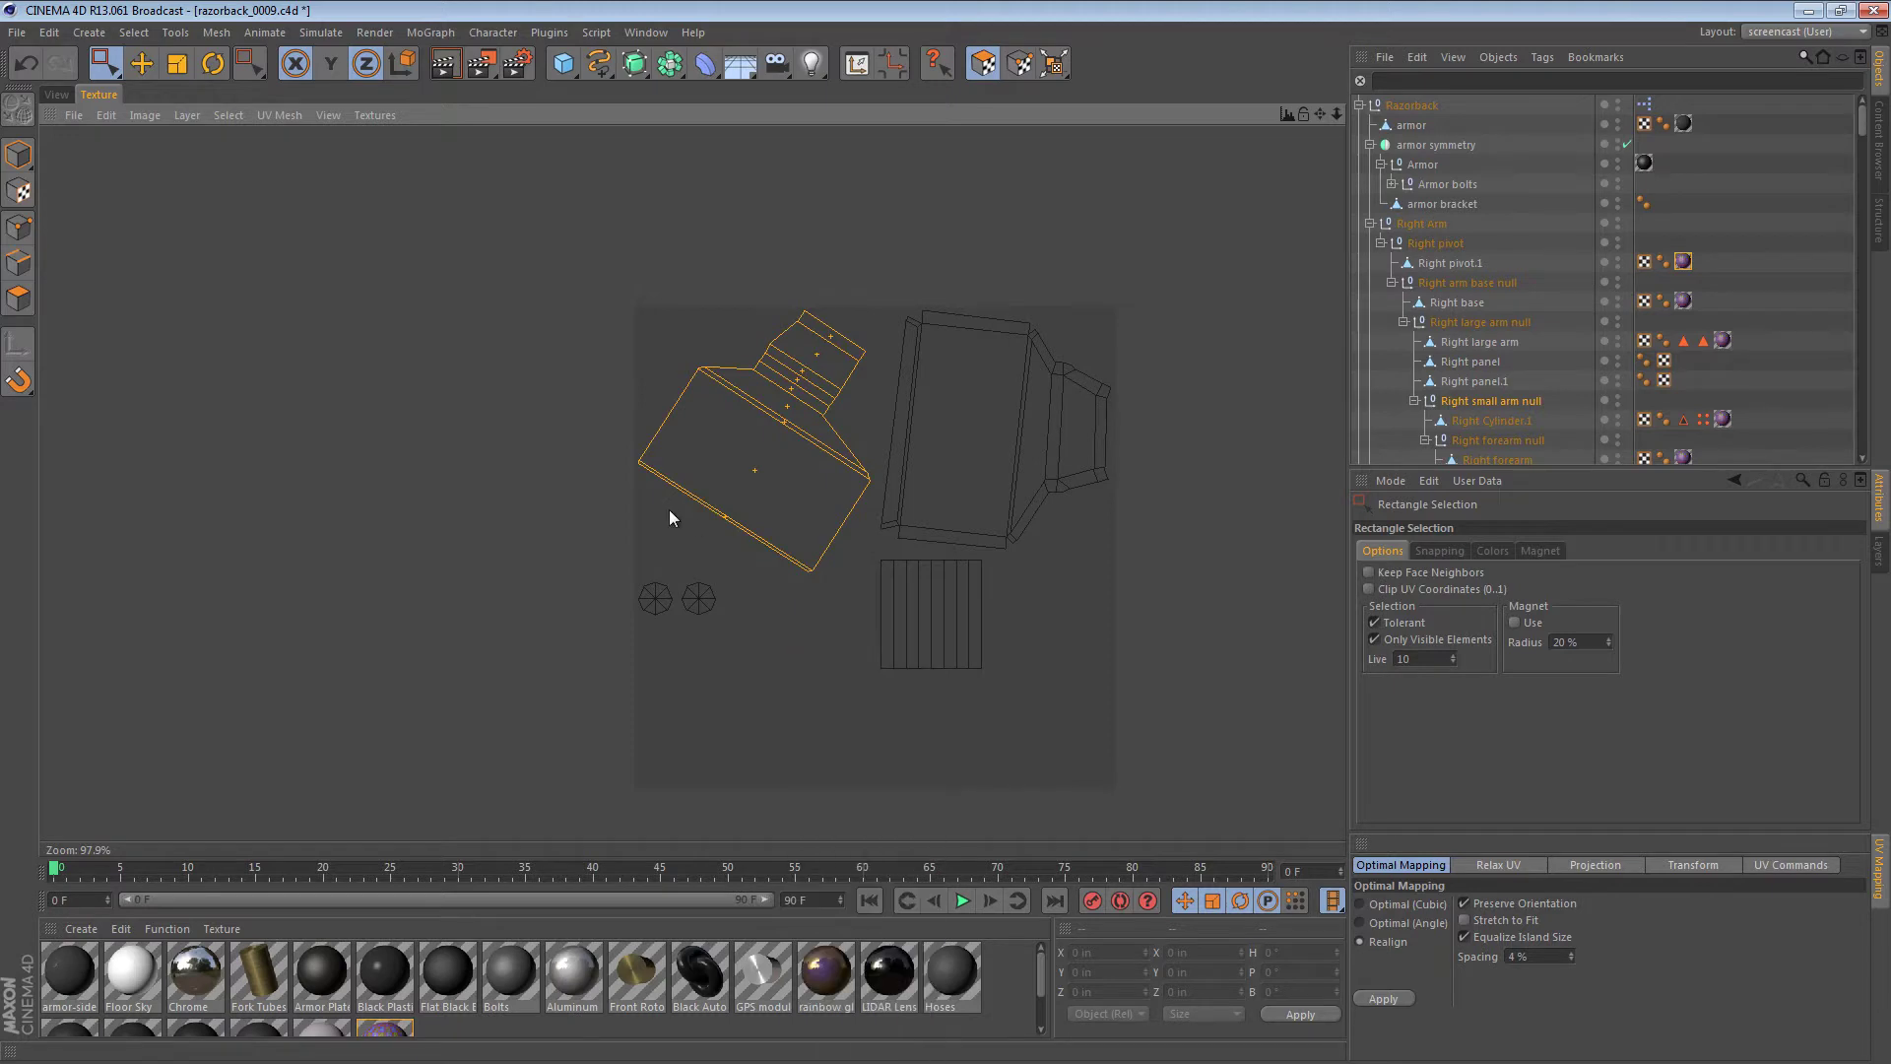
{"action": "key", "text": "r"}
{"action": "left_click_drag", "start_coordinate": [638, 460], "coordinate": [948, 571]}
- Select the tapered body island, rotate it upright with its narrow end up and move it into the lower-right area of the texture
{"action": "key", "text": "e"}
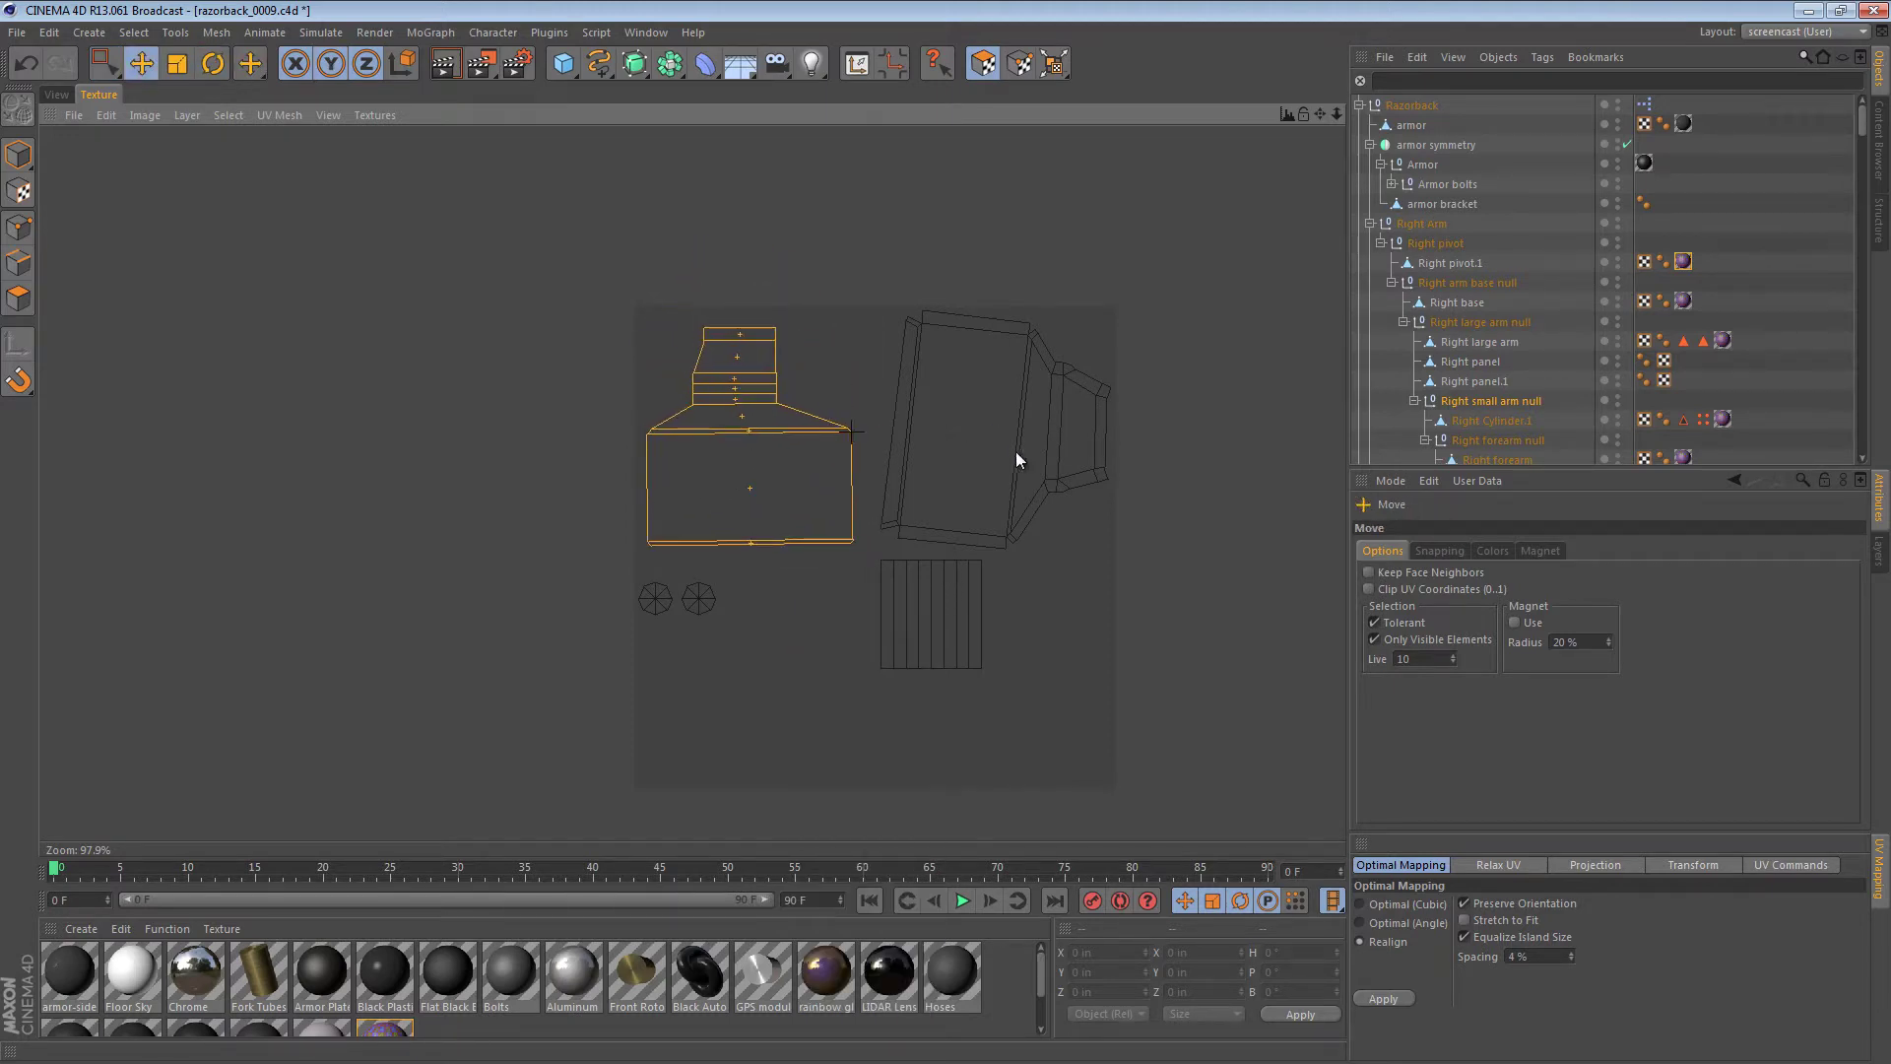
{"action": "key", "text": "u"}
{"action": "key", "text": "w"}
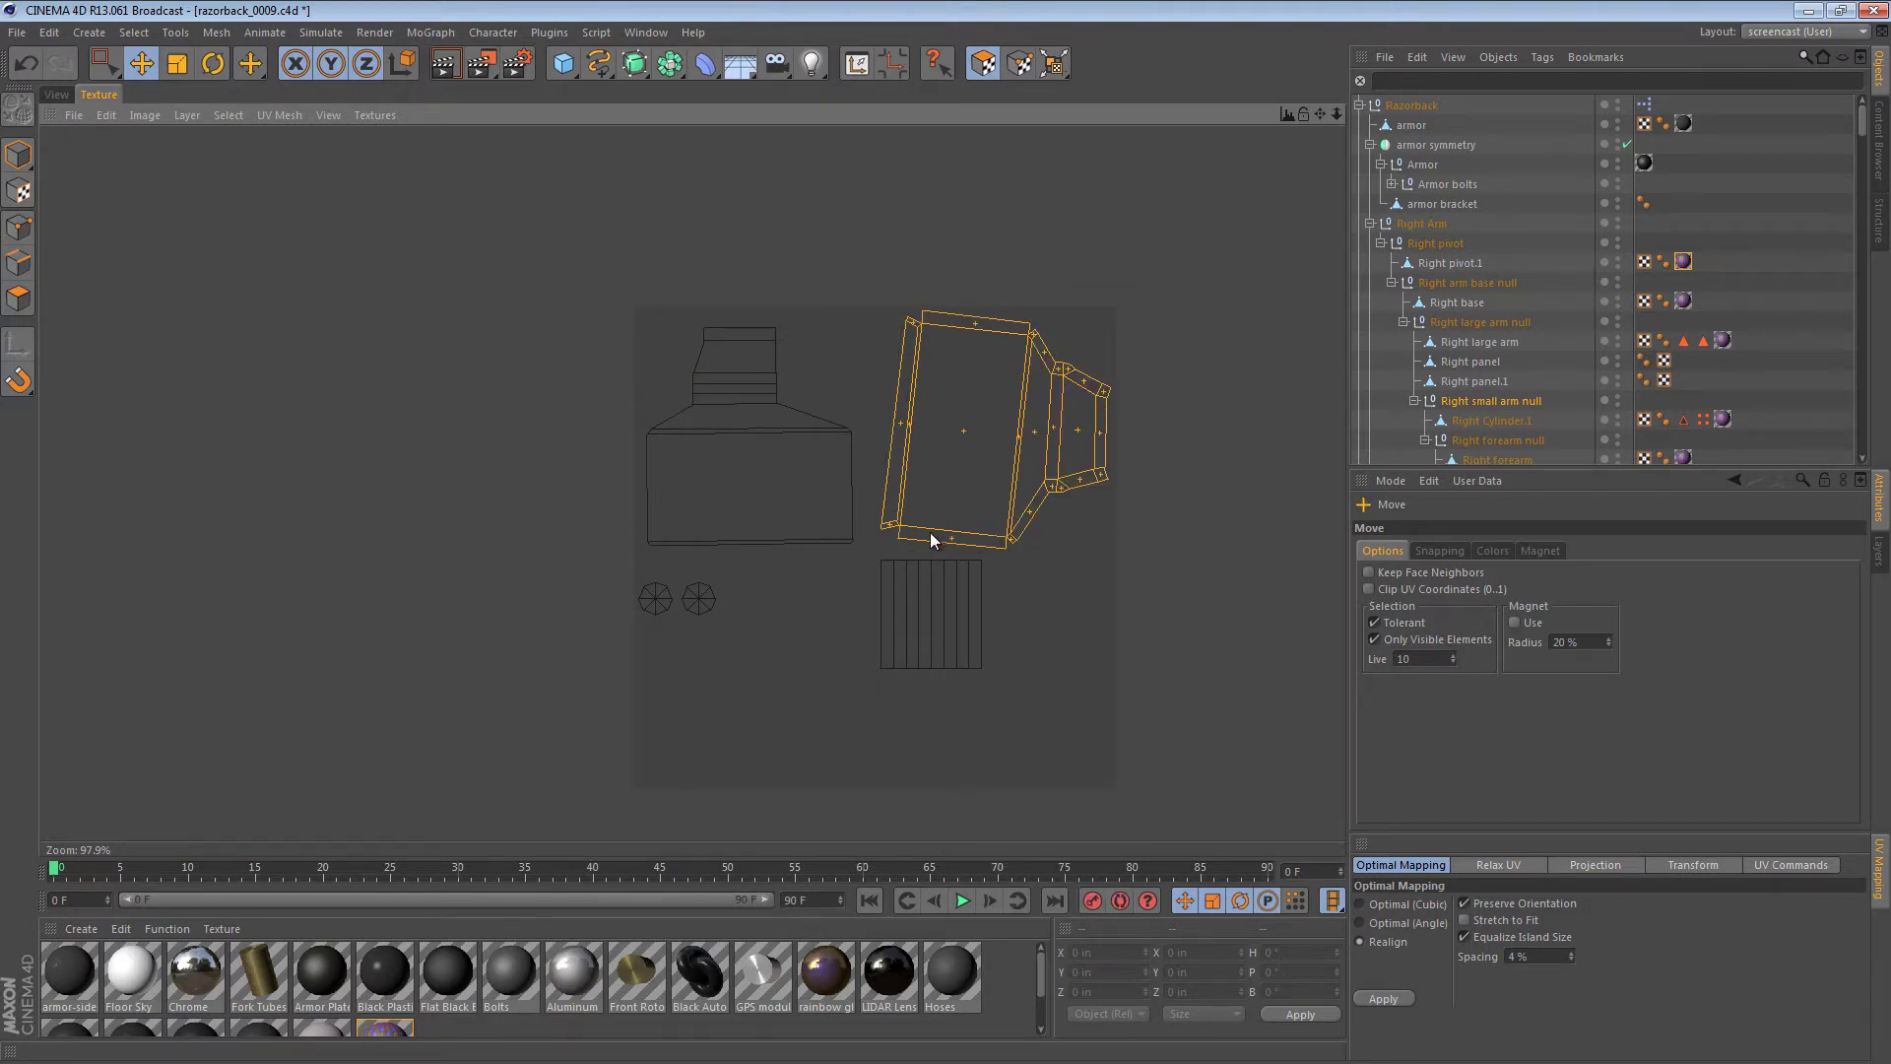
{"action": "key", "text": "r"}
{"action": "left_click_drag", "start_coordinate": [932, 508], "coordinate": [948, 571]}
{"action": "key", "text": "e"}
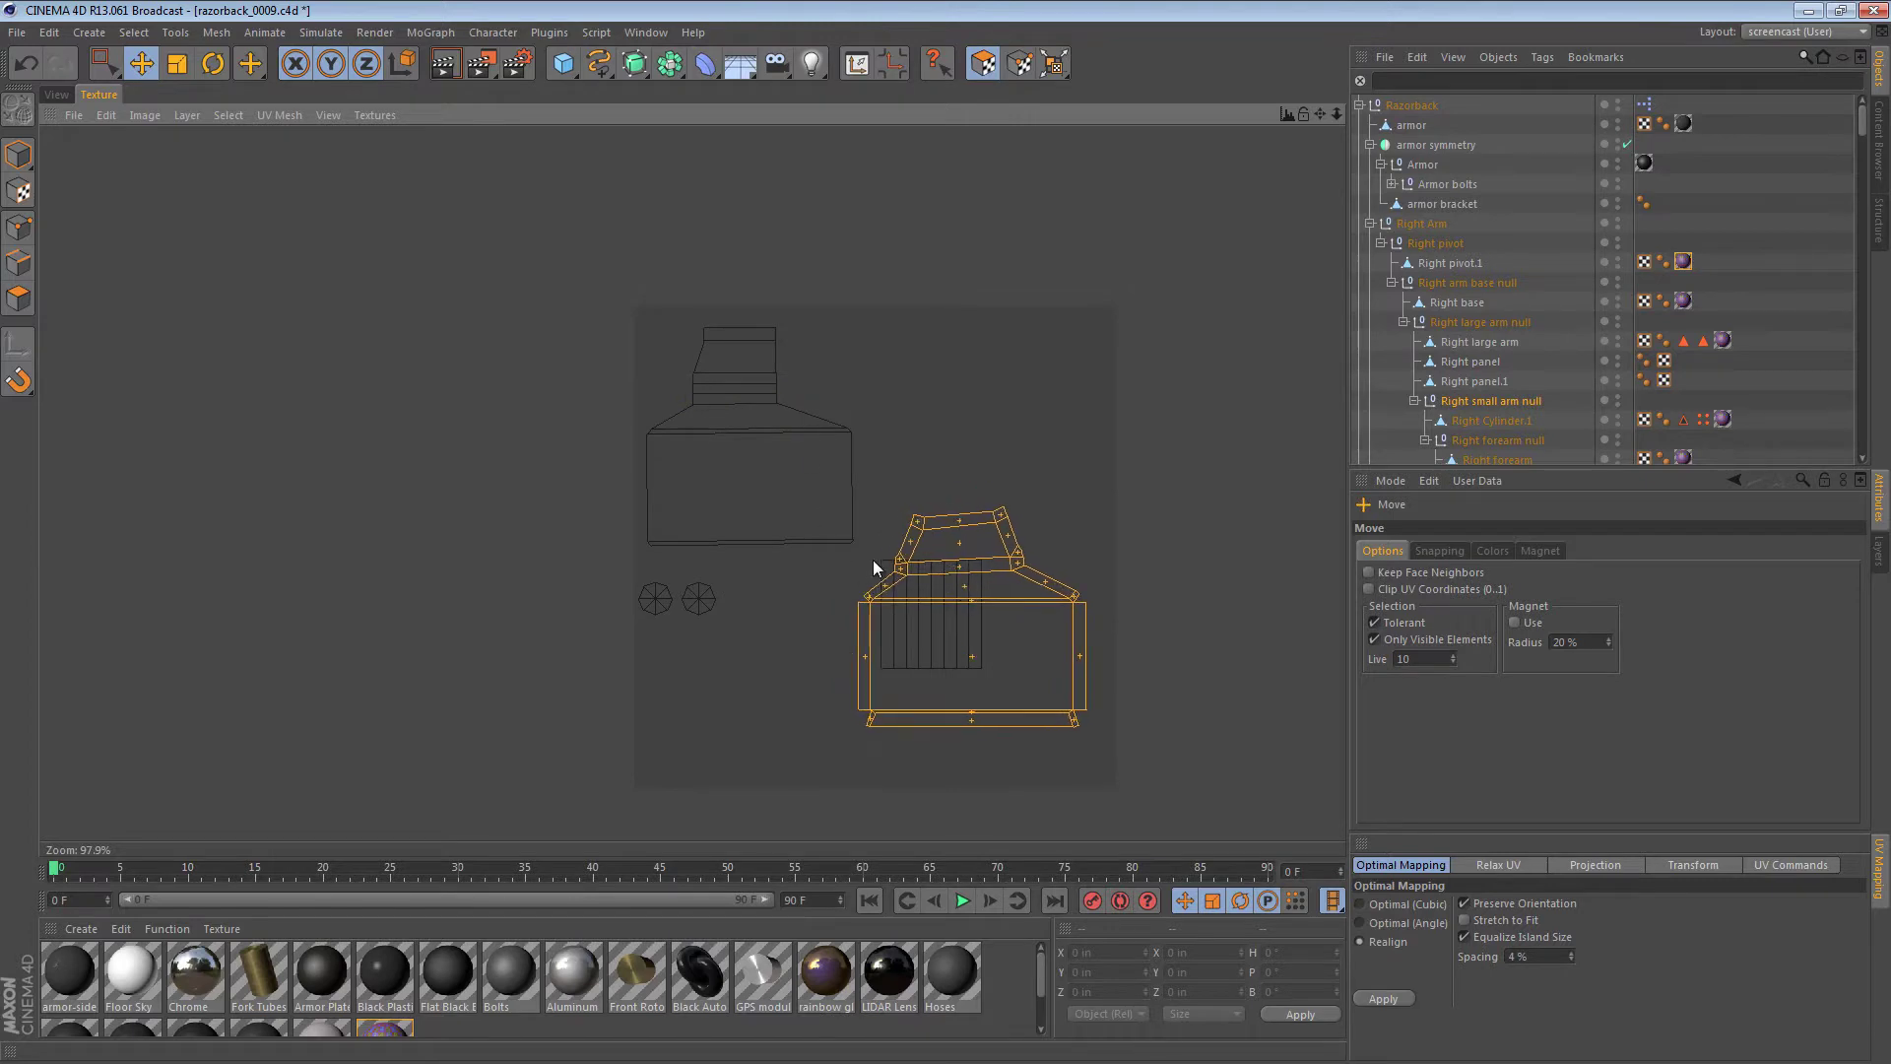
- Select the striped rectangular island, move it below the two small octagonal islands and clear the UV selection
{"action": "left_click", "coordinate": [886, 563]}
{"action": "key", "text": "u"}
{"action": "key", "text": "w"}
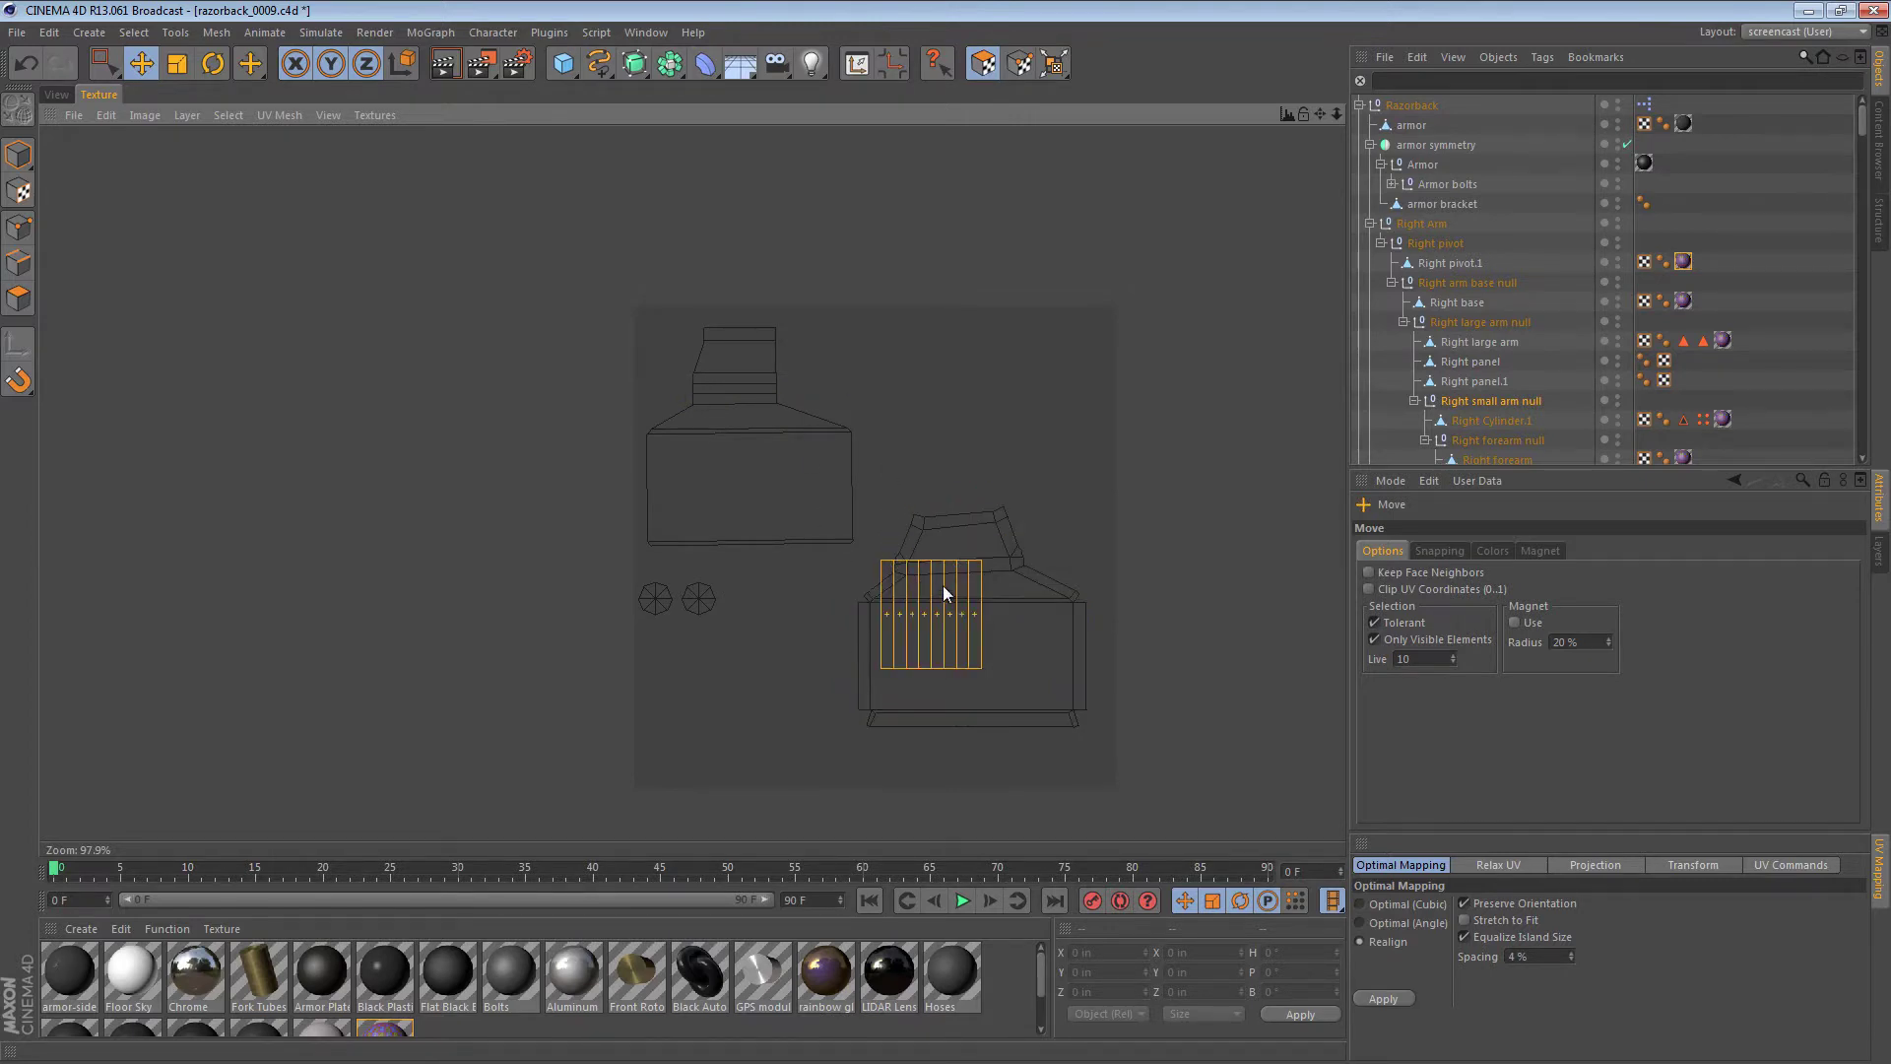
{"action": "left_click_drag", "start_coordinate": [943, 585], "coordinate": [711, 660]}
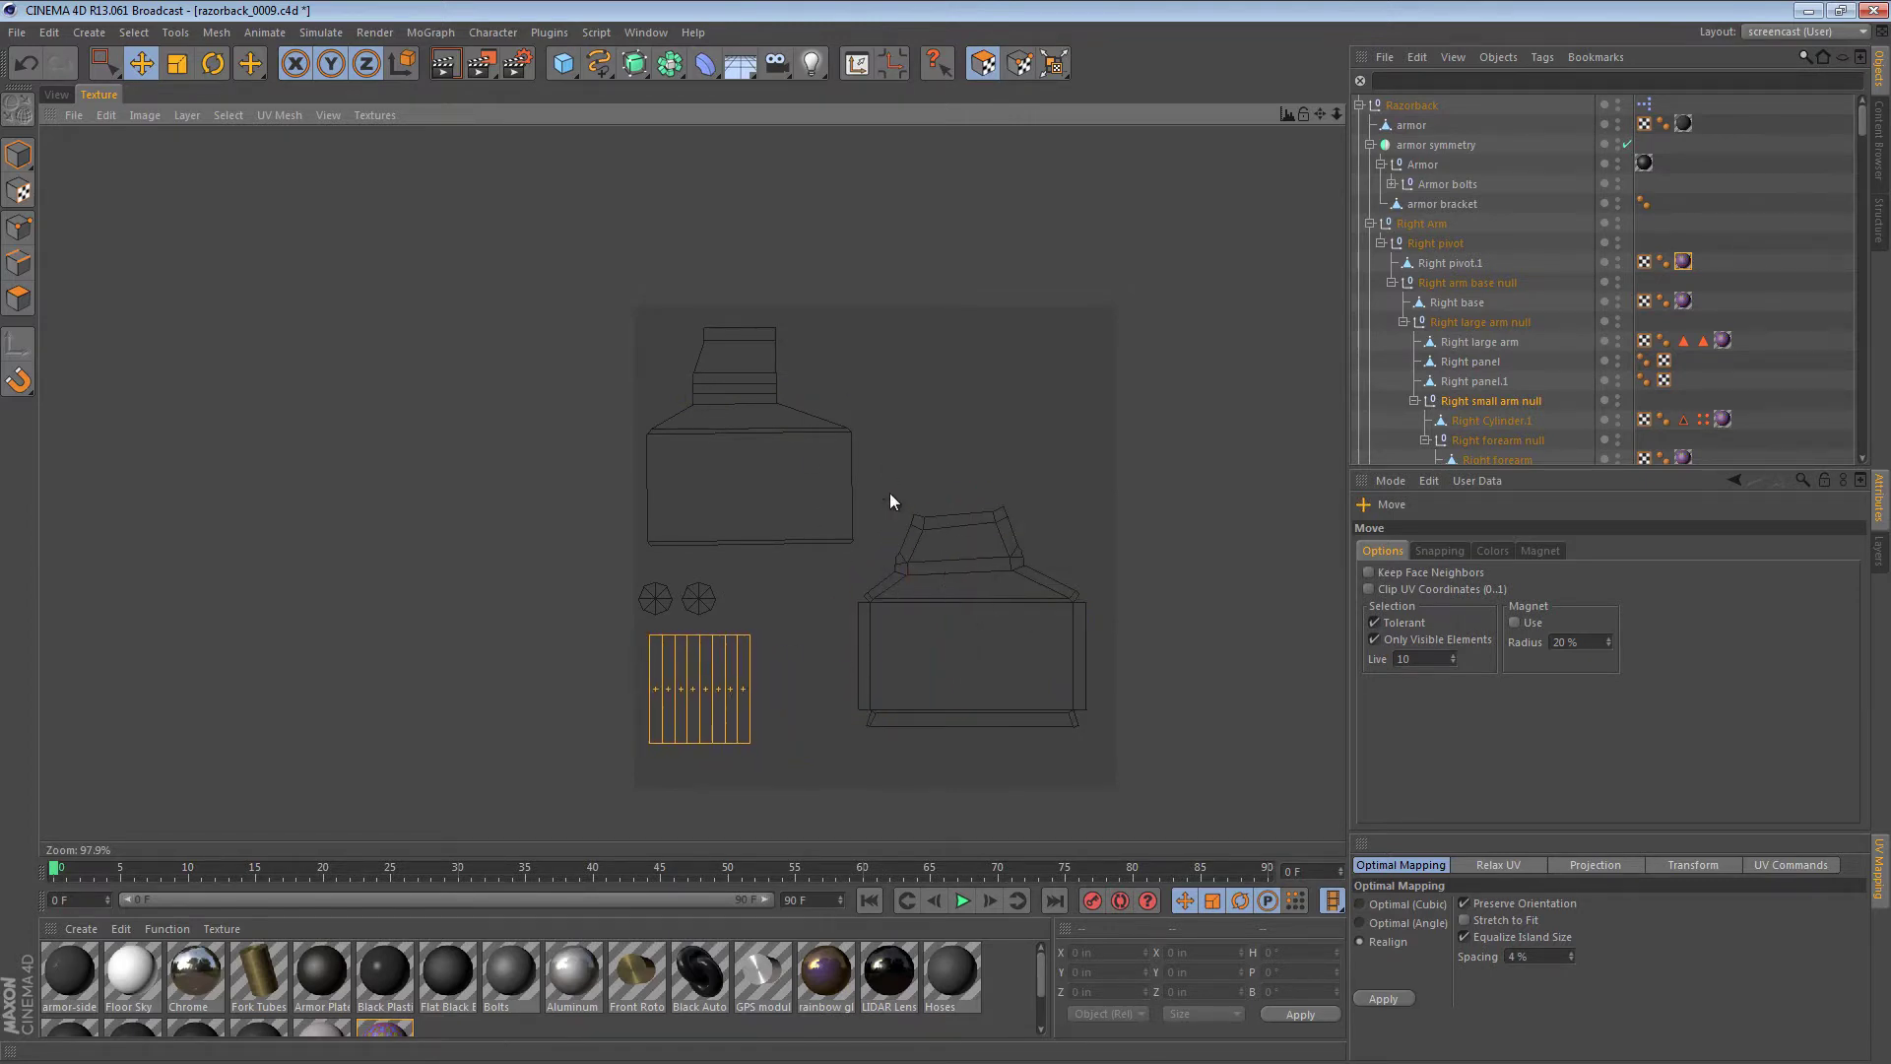
{"action": "left_click_drag", "start_coordinate": [892, 470], "coordinate": [894, 471]}
{"action": "left_click", "coordinate": [822, 564]}
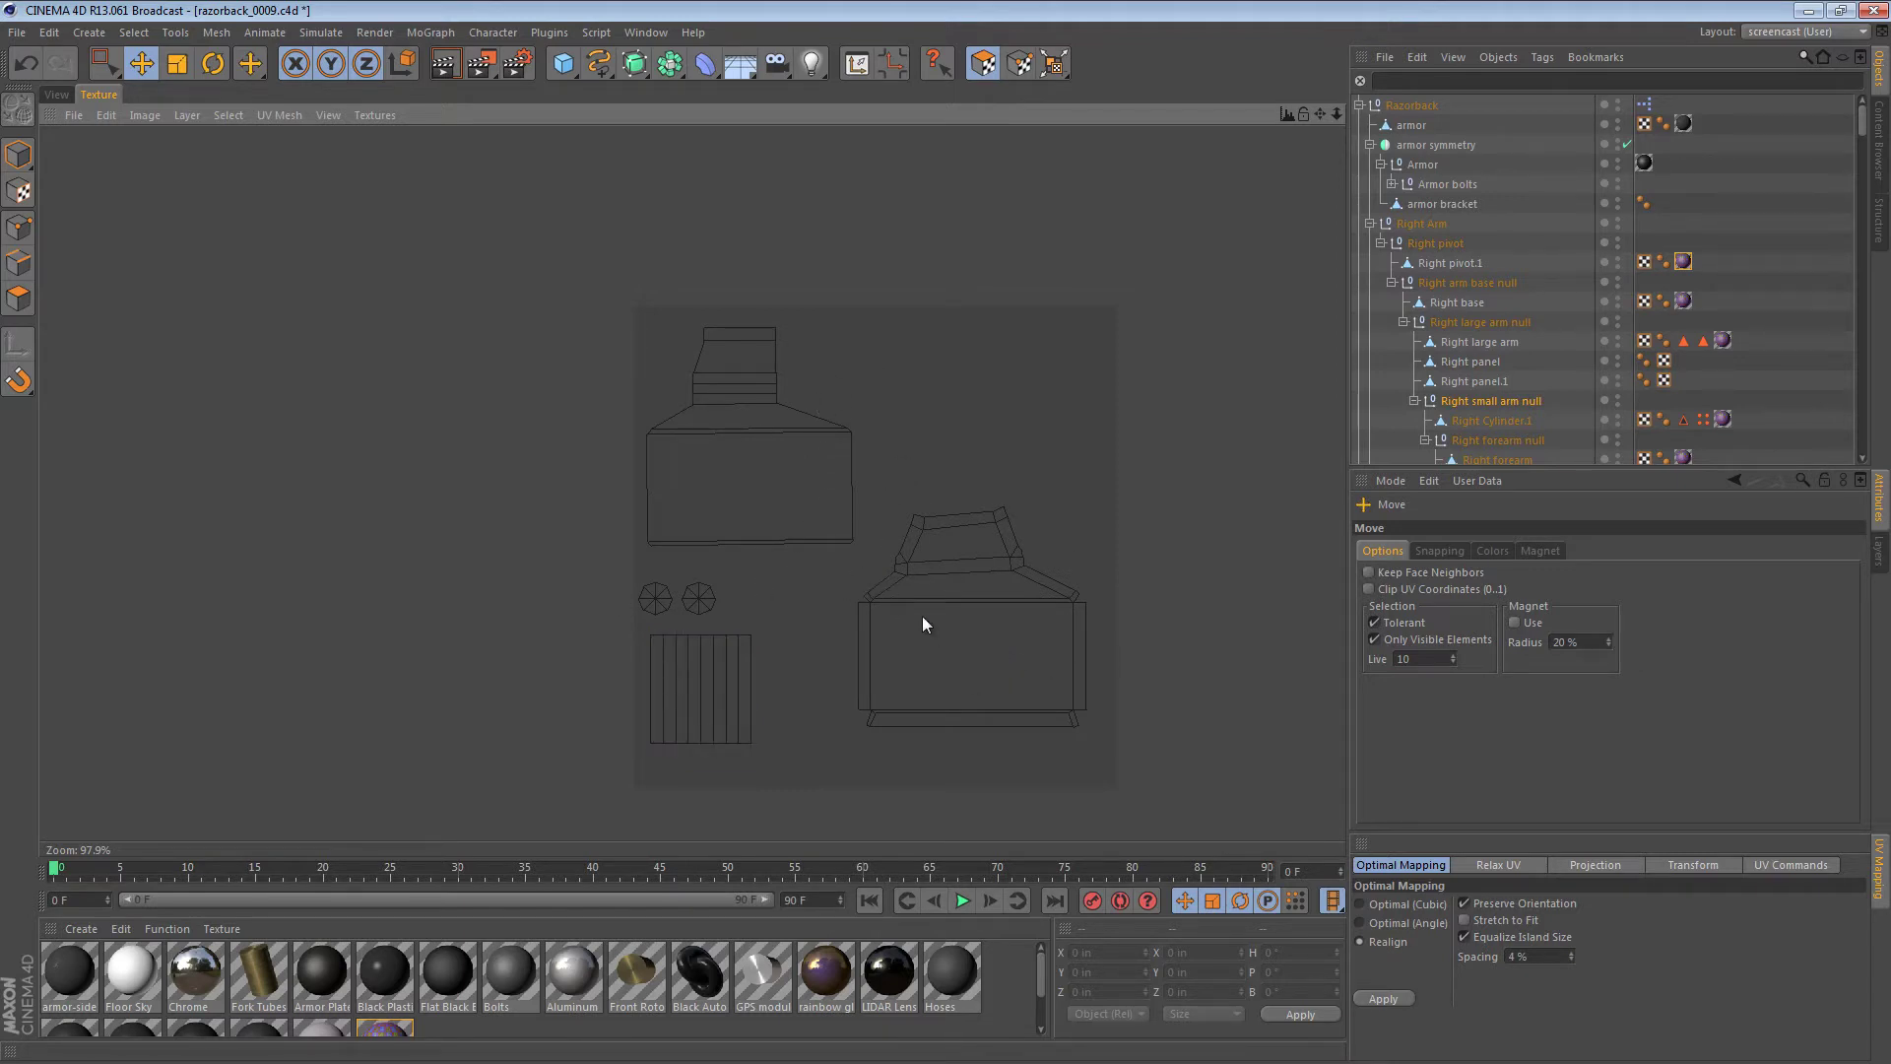
- Rotate the stepped body island 180 degrees so its wide part is on top, and refit all islands with Optimal Mapping's Realign
{"action": "key", "text": "u"}
{"action": "key", "text": "w"}
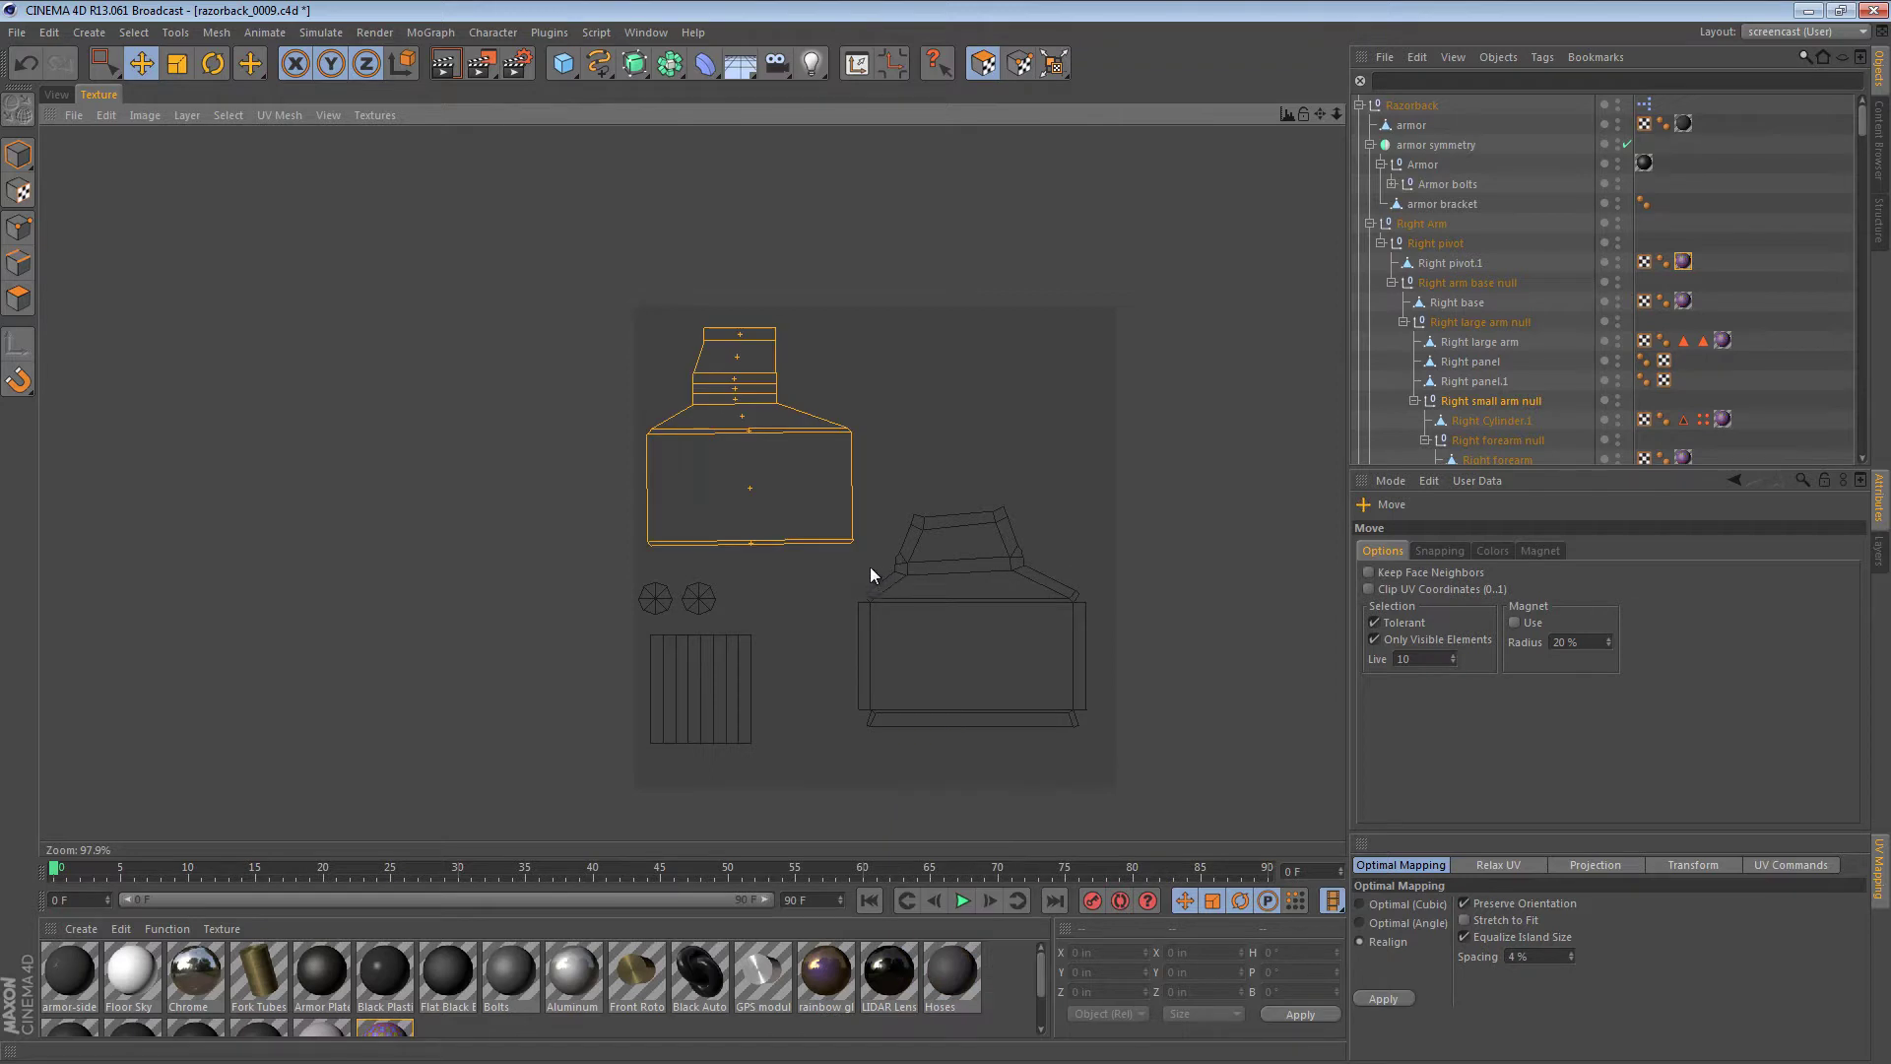
{"action": "key", "text": "r"}
{"action": "left_click_drag", "start_coordinate": [760, 477], "coordinate": [947, 570]}
{"action": "key", "text": "e"}
{"action": "left_click_drag", "start_coordinate": [766, 491], "coordinate": [948, 571]}
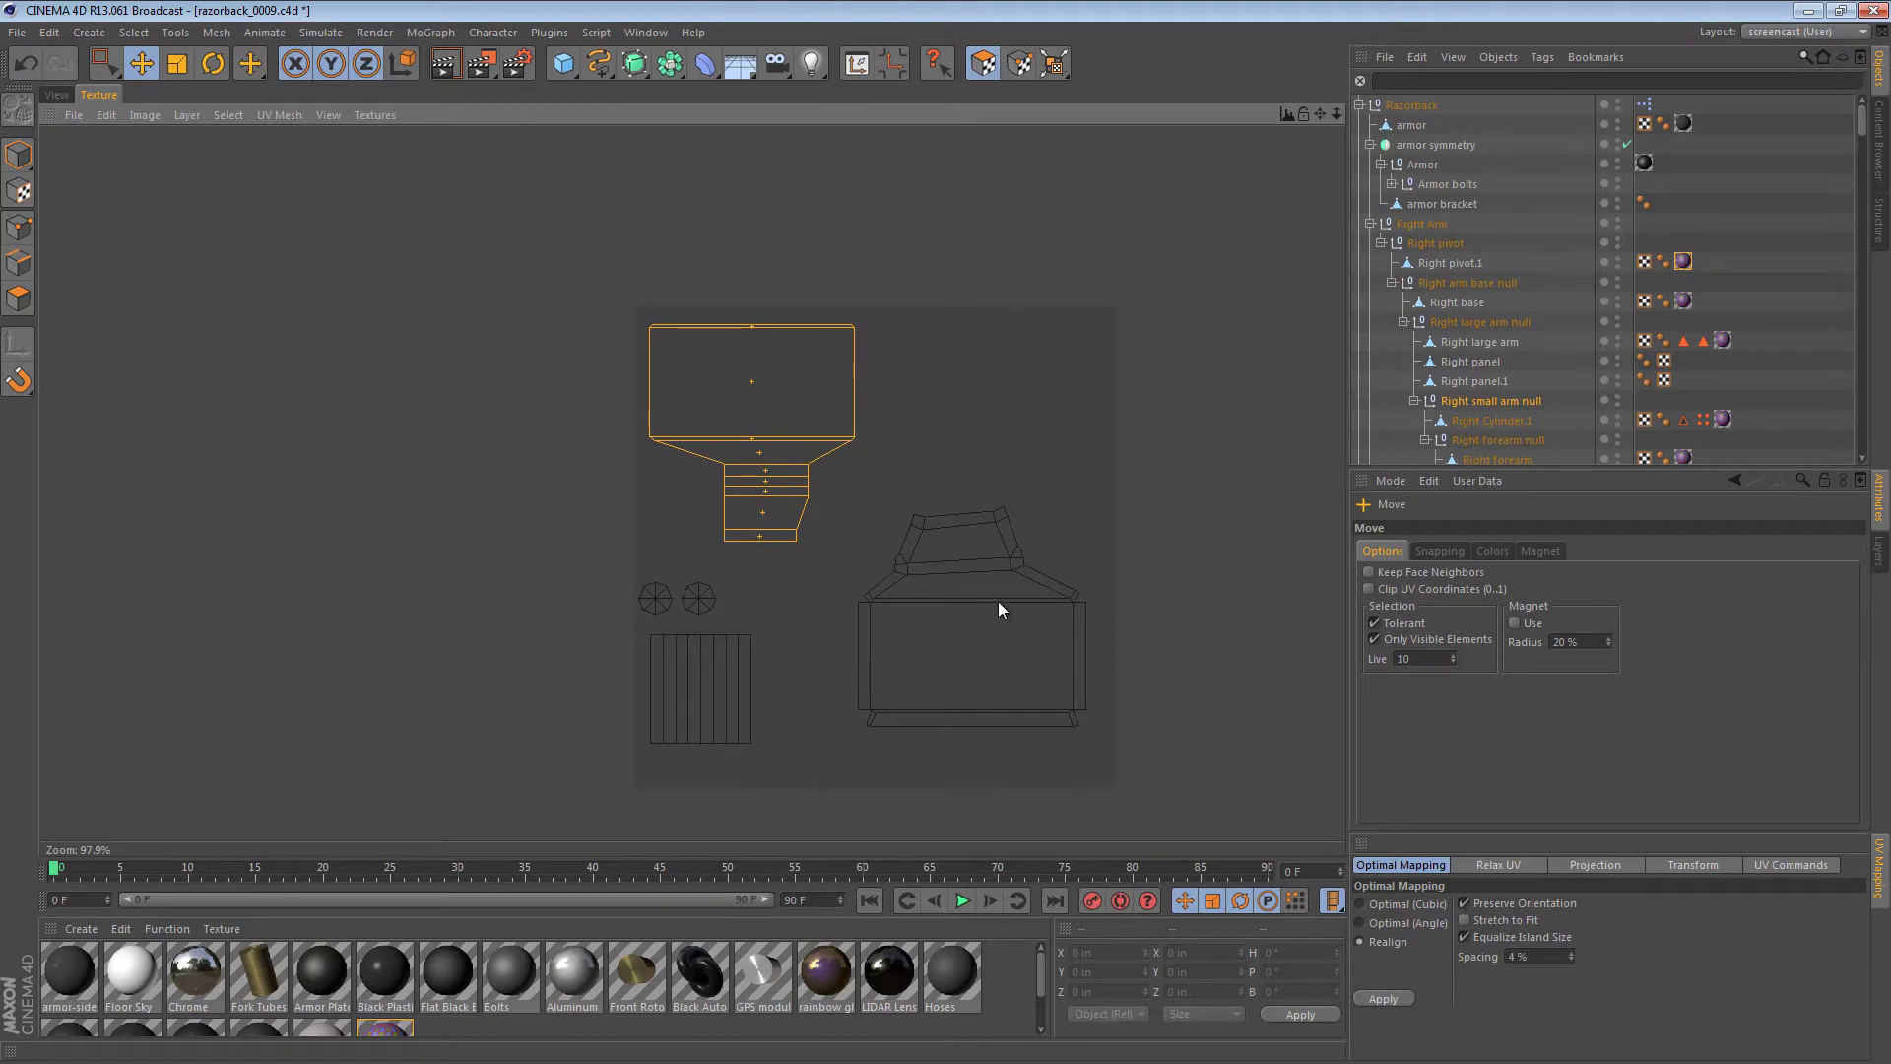
{"action": "left_click", "coordinate": [788, 308]}
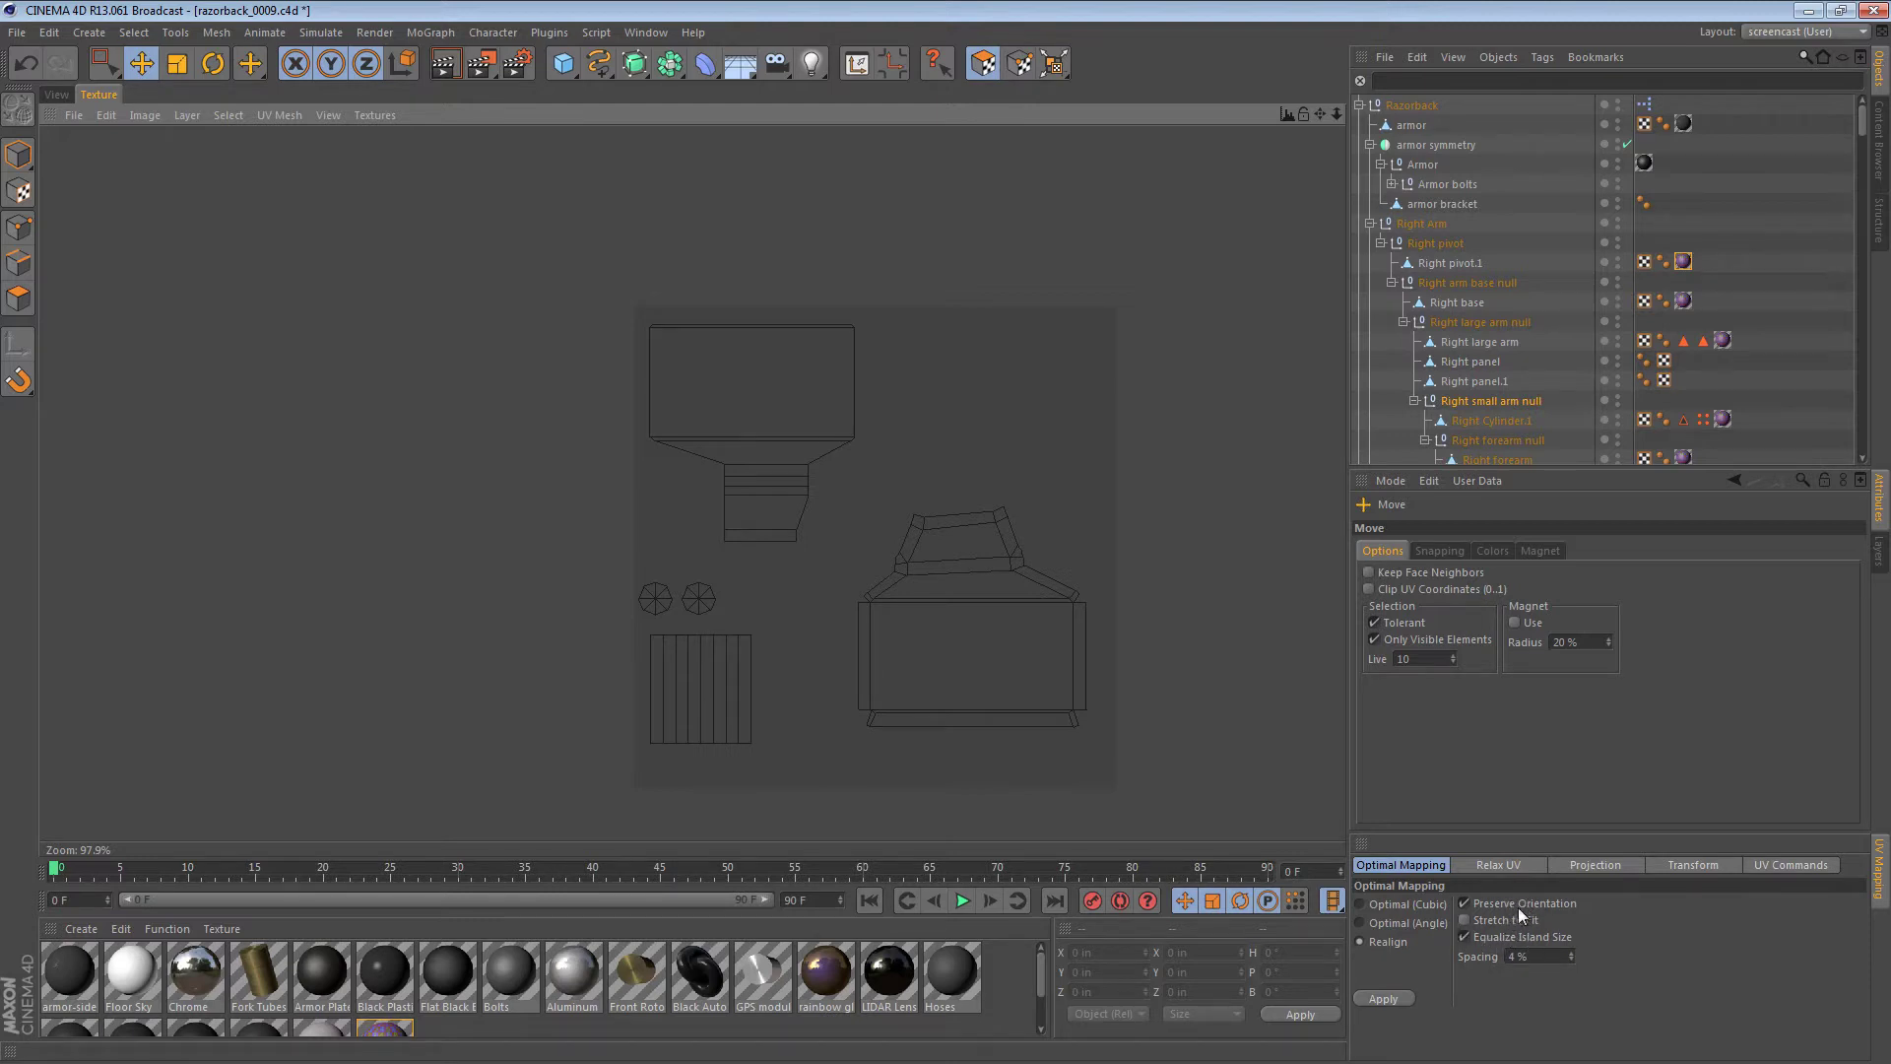
{"action": "left_click", "coordinate": [1399, 997]}
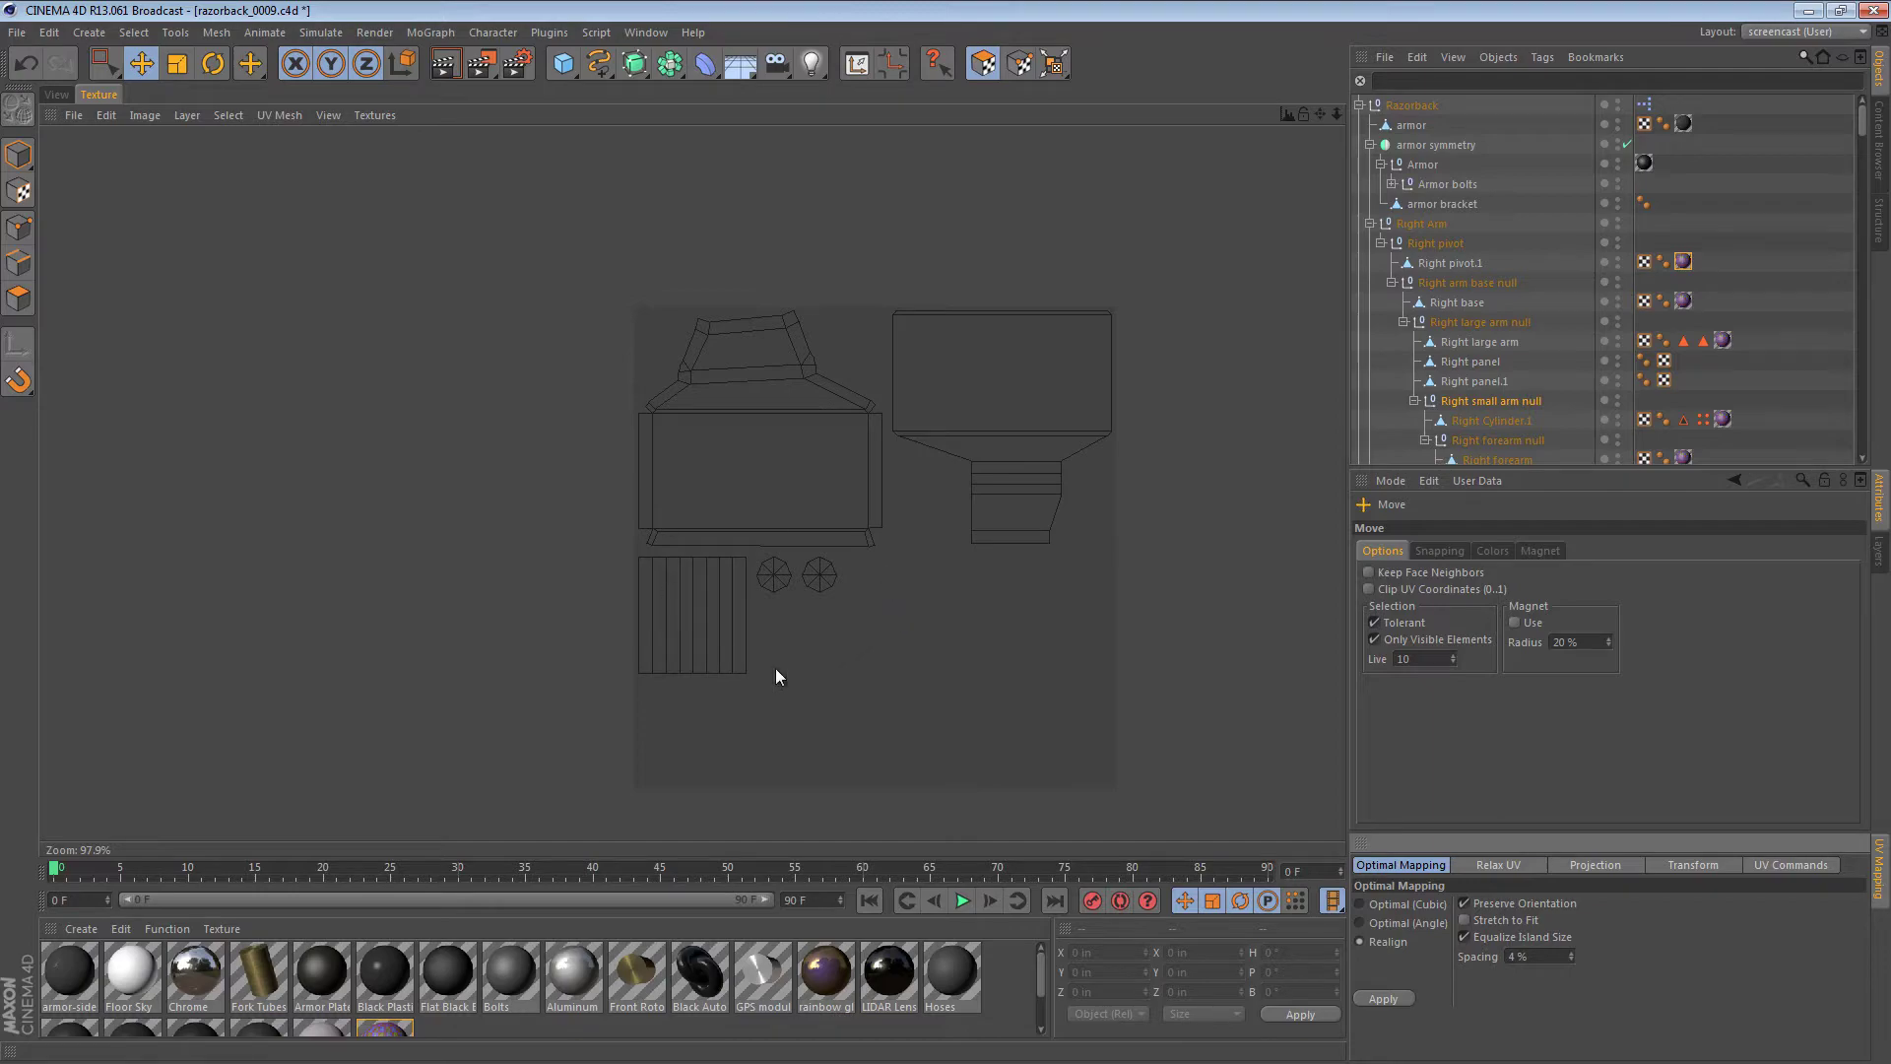
- Show the 3D view with Gouraud Shading and examine the orientation of the texture numbers on the right pivot
{"action": "left_click", "coordinate": [57, 93]}
{"action": "right_click_drag", "start_coordinate": [1013, 270], "coordinate": [396, 280], "text": "alt"}
{"action": "key", "text": "n"}
{"action": "key", "text": "a"}
{"action": "left_click_drag", "start_coordinate": [926, 262], "coordinate": [456, 401], "text": "alt"}
{"action": "middle_click_drag", "start_coordinate": [811, 358], "coordinate": [641, 515], "text": "alt"}
{"action": "scroll", "coordinate": [827, 394], "scroll_direction": "up", "scroll_amount": 6}
{"action": "left_click_drag", "start_coordinate": [876, 313], "coordinate": [947, 580], "text": "alt"}
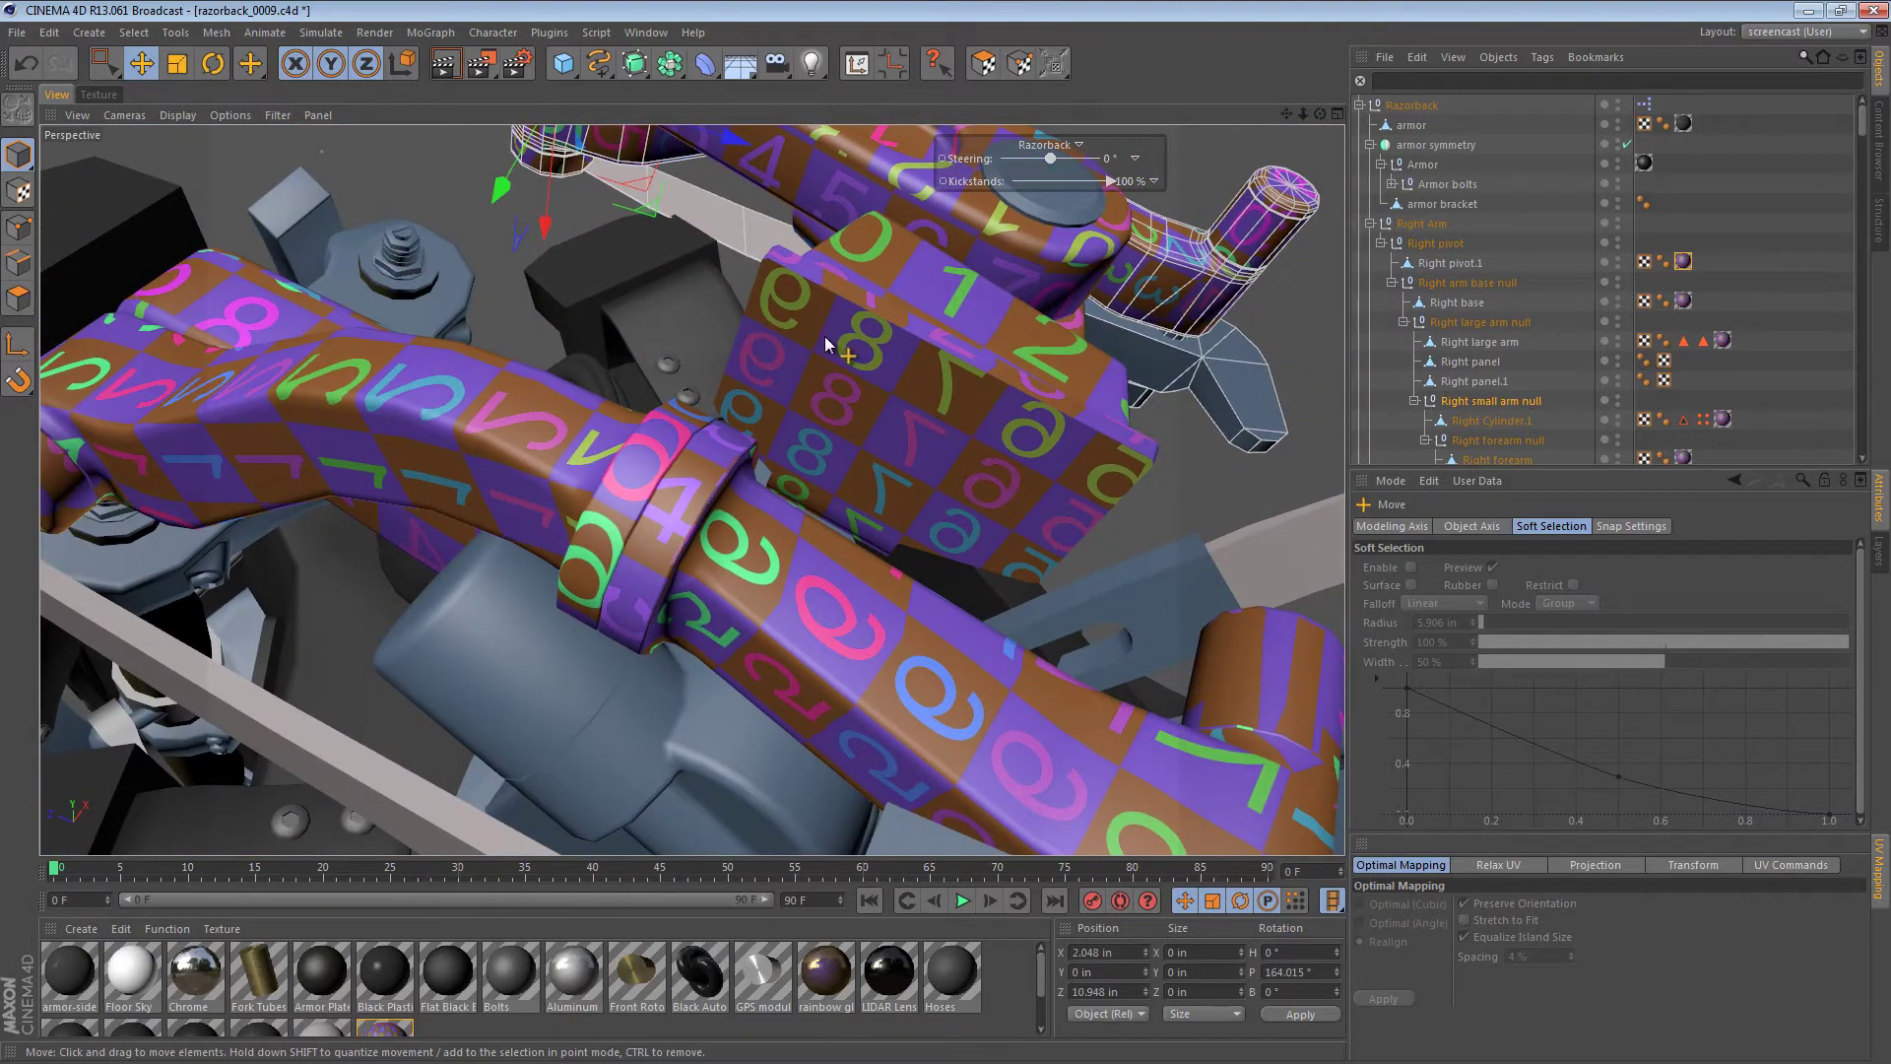
- Select the stepped body island in the UV layout and flip it horizontally with Mirror U, undoing a trial of Mirror V
{"action": "left_click", "coordinate": [98, 95]}
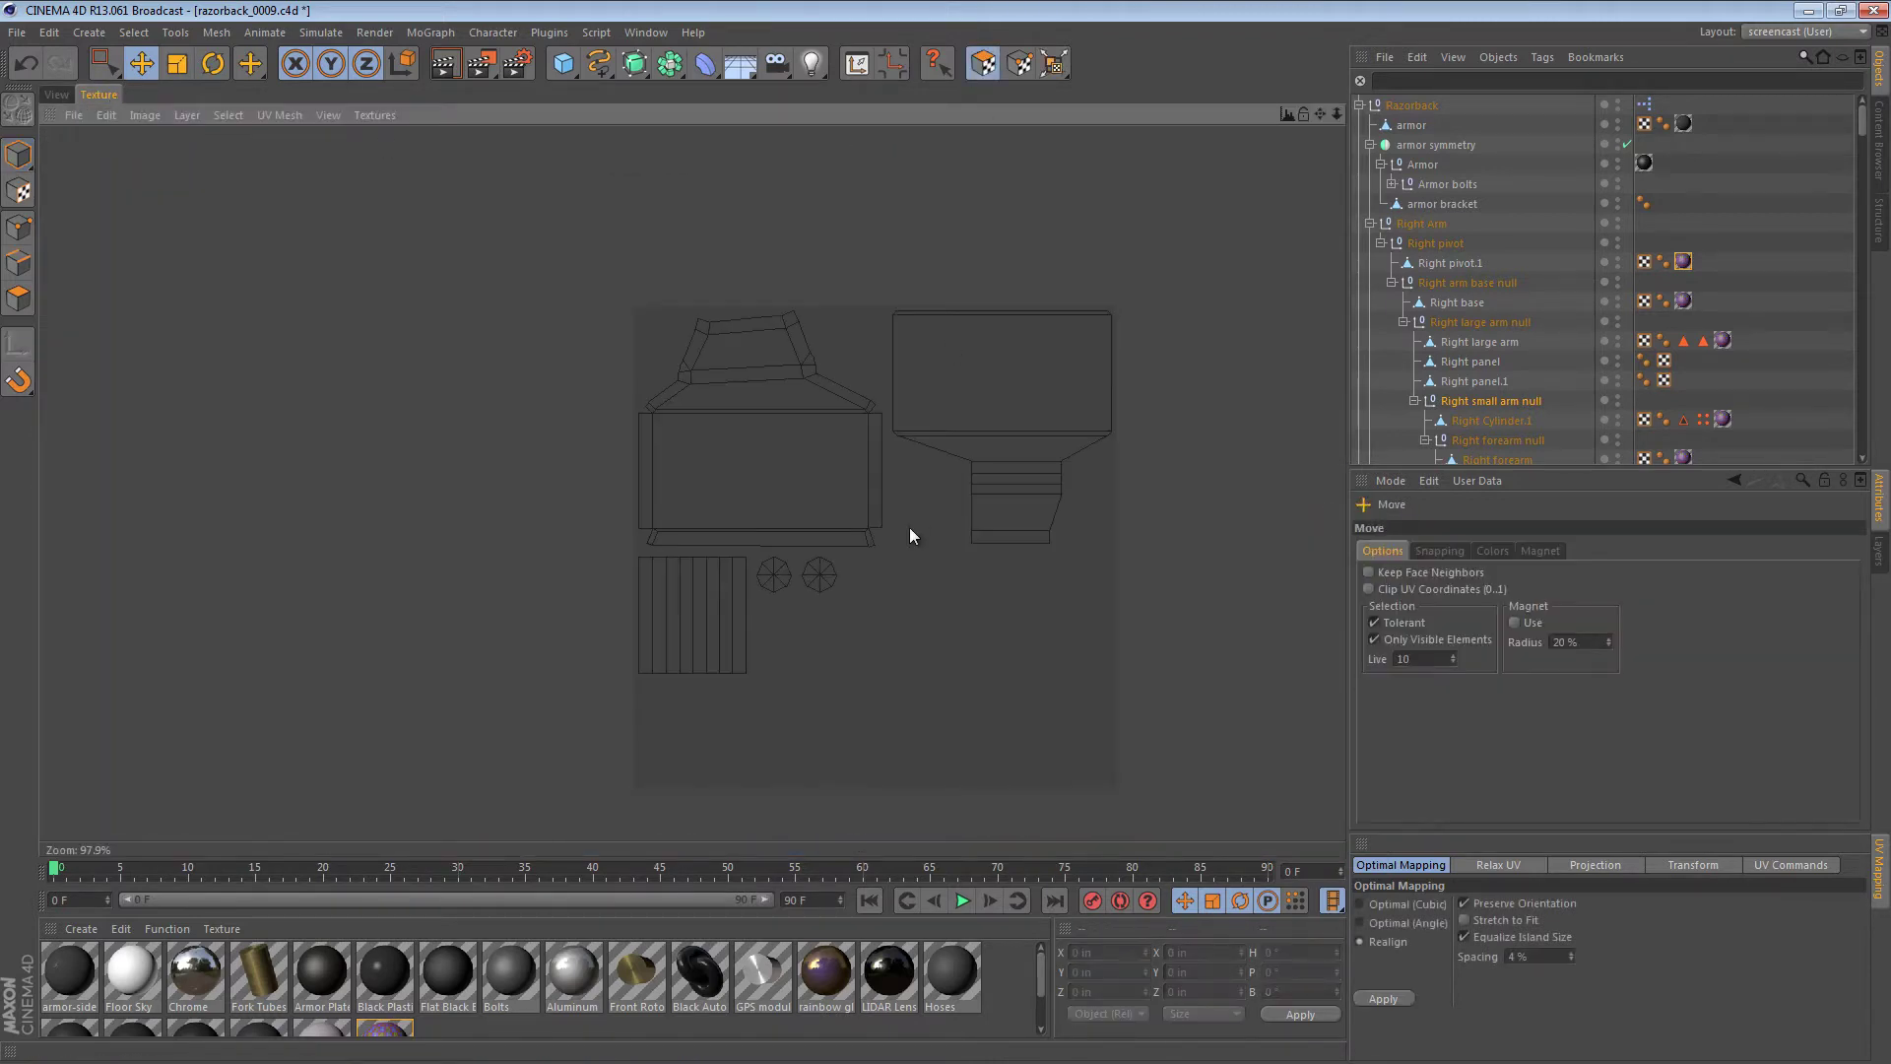
{"action": "left_click", "coordinate": [1003, 405]}
{"action": "key", "text": "u"}
{"action": "key", "text": "w"}
{"action": "left_click", "coordinate": [1793, 864]}
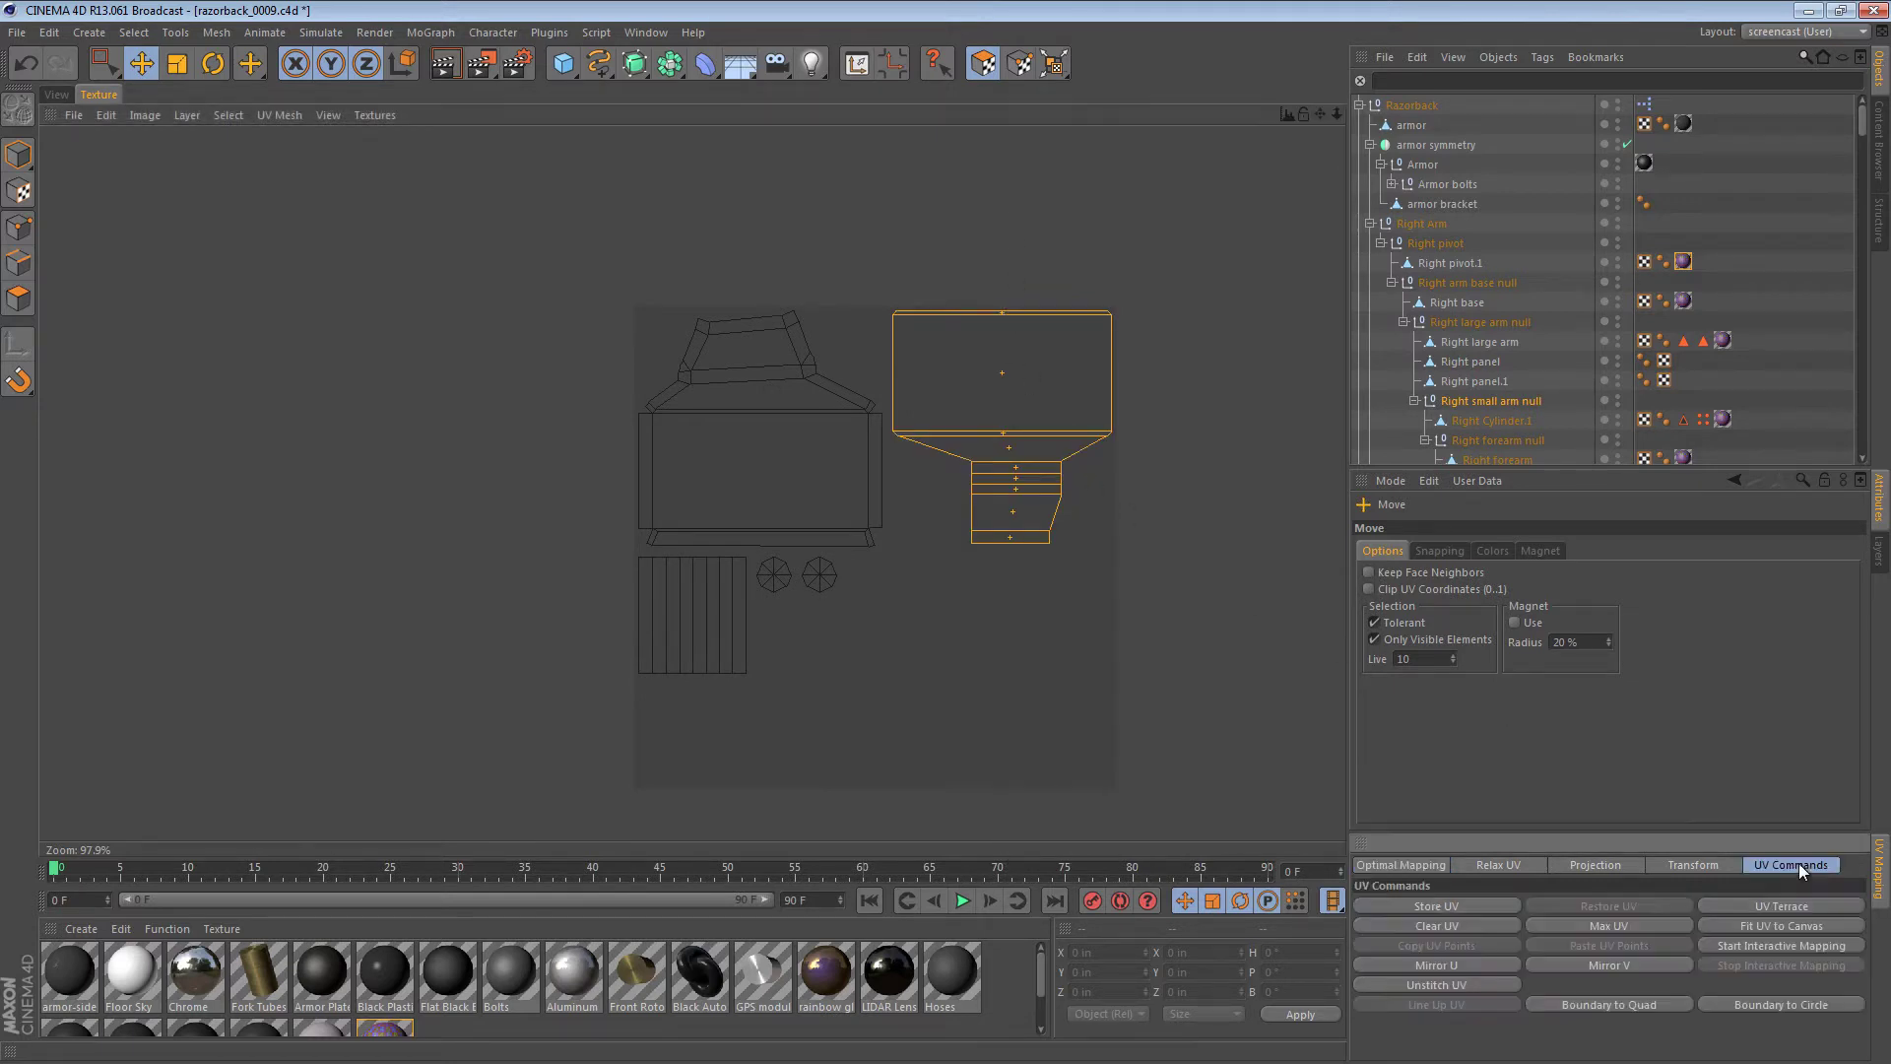
{"action": "left_click", "coordinate": [1615, 965]}
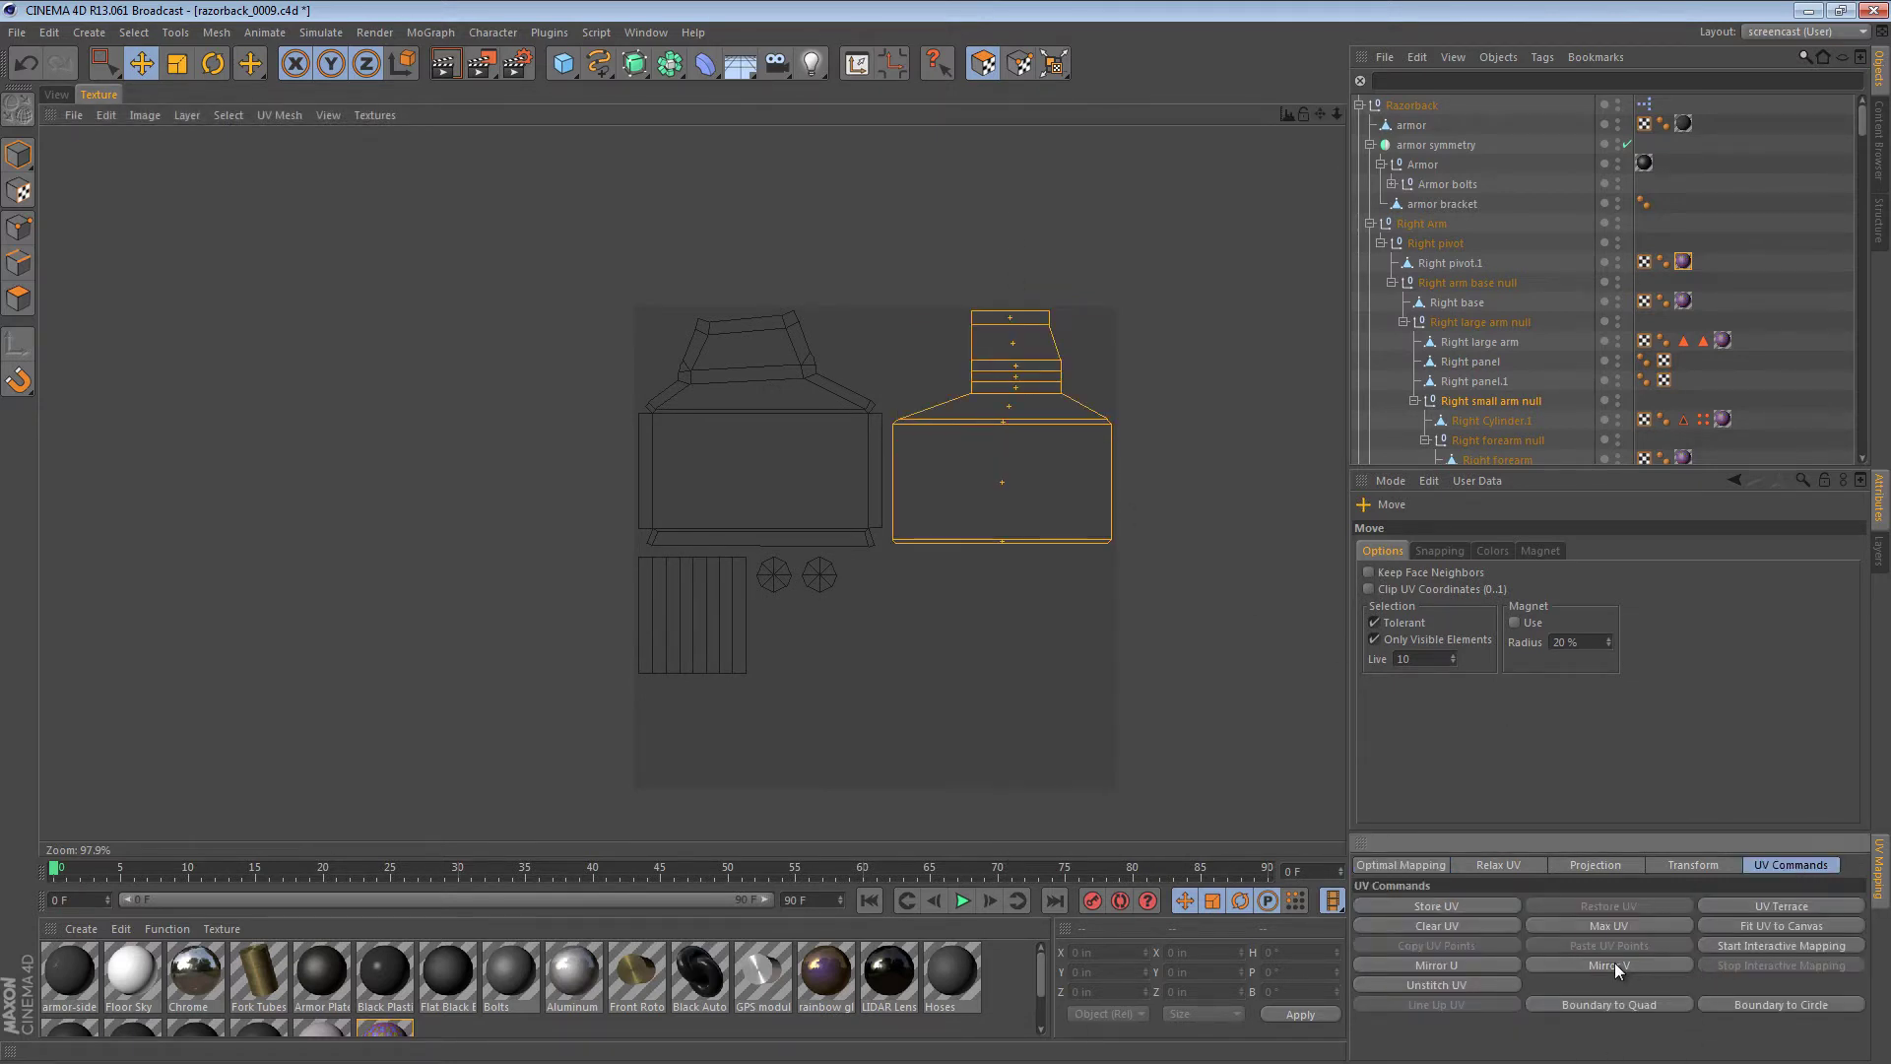
{"action": "key", "text": "ctrl+z"}
{"action": "left_click", "coordinate": [1468, 968]}
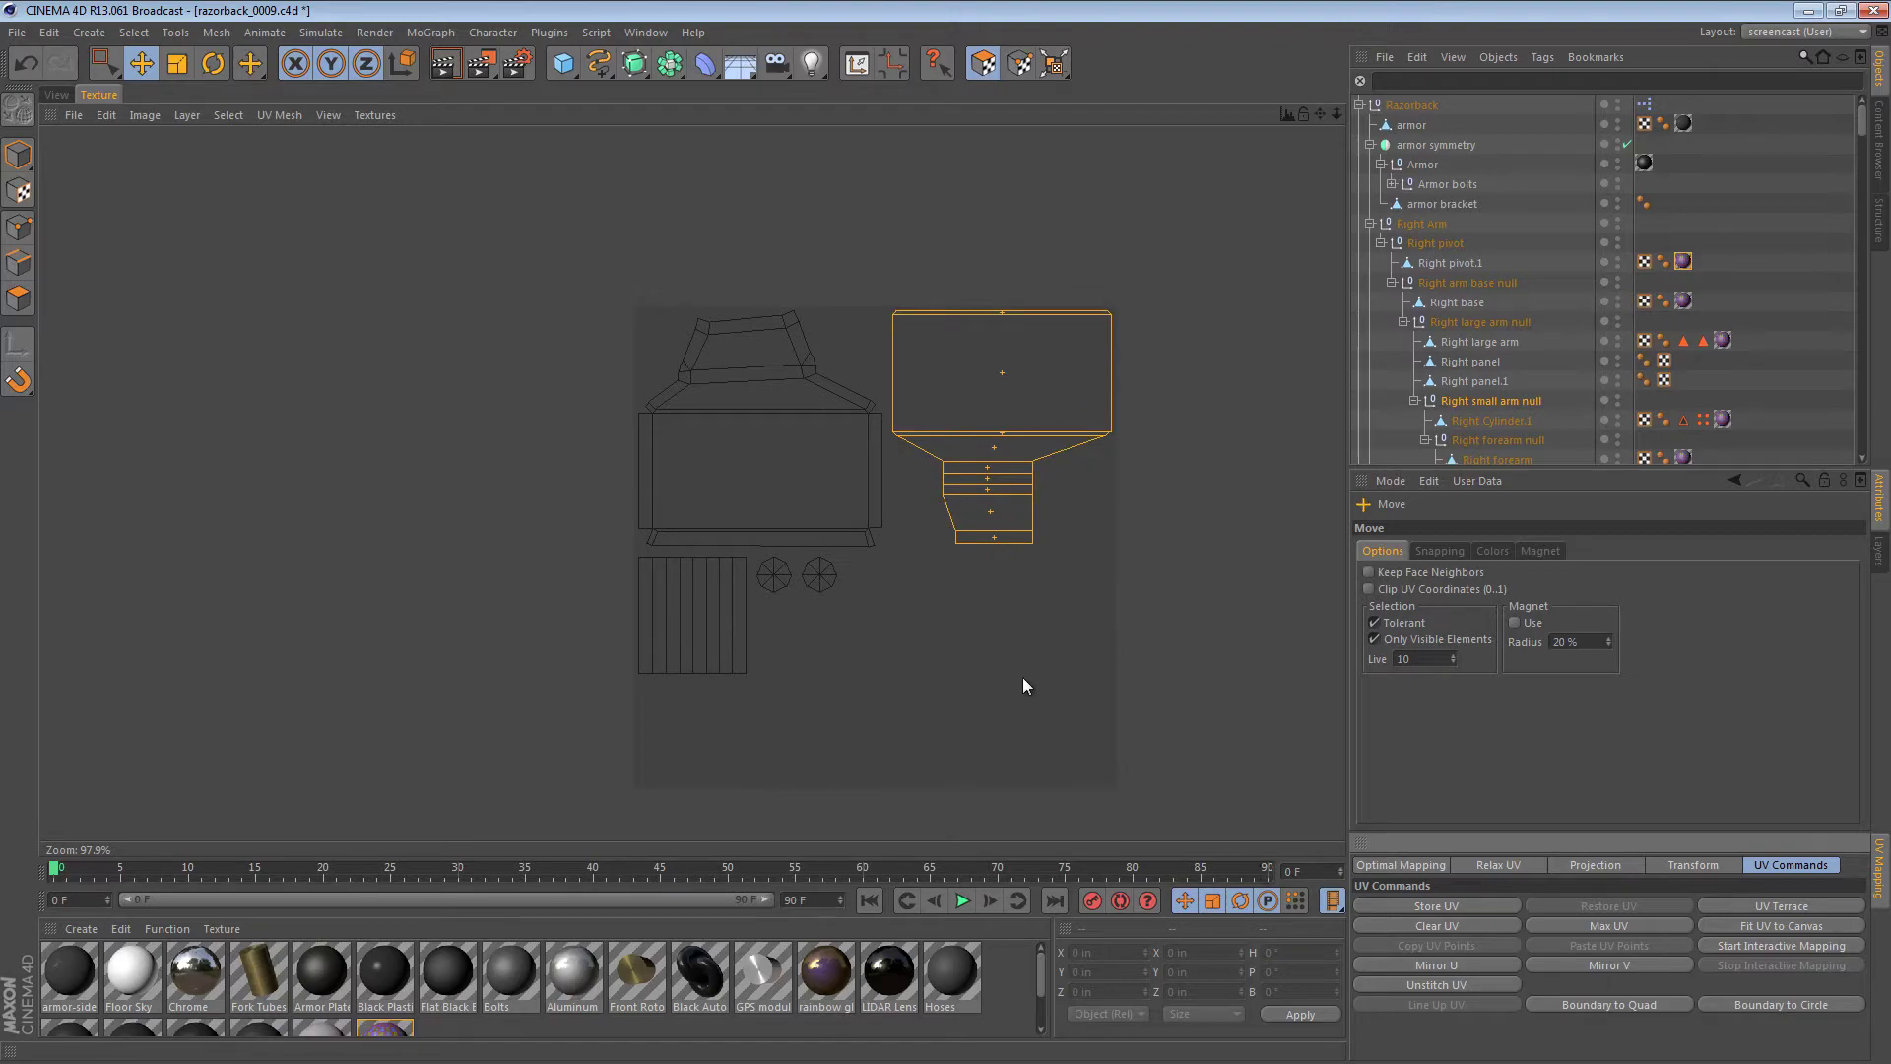
{"action": "left_click", "coordinate": [1020, 627]}
- Check the mirrored numbers on the pivot in the 3D view, and select the Right pivot.1 object in Model mode
{"action": "left_click", "coordinate": [56, 95]}
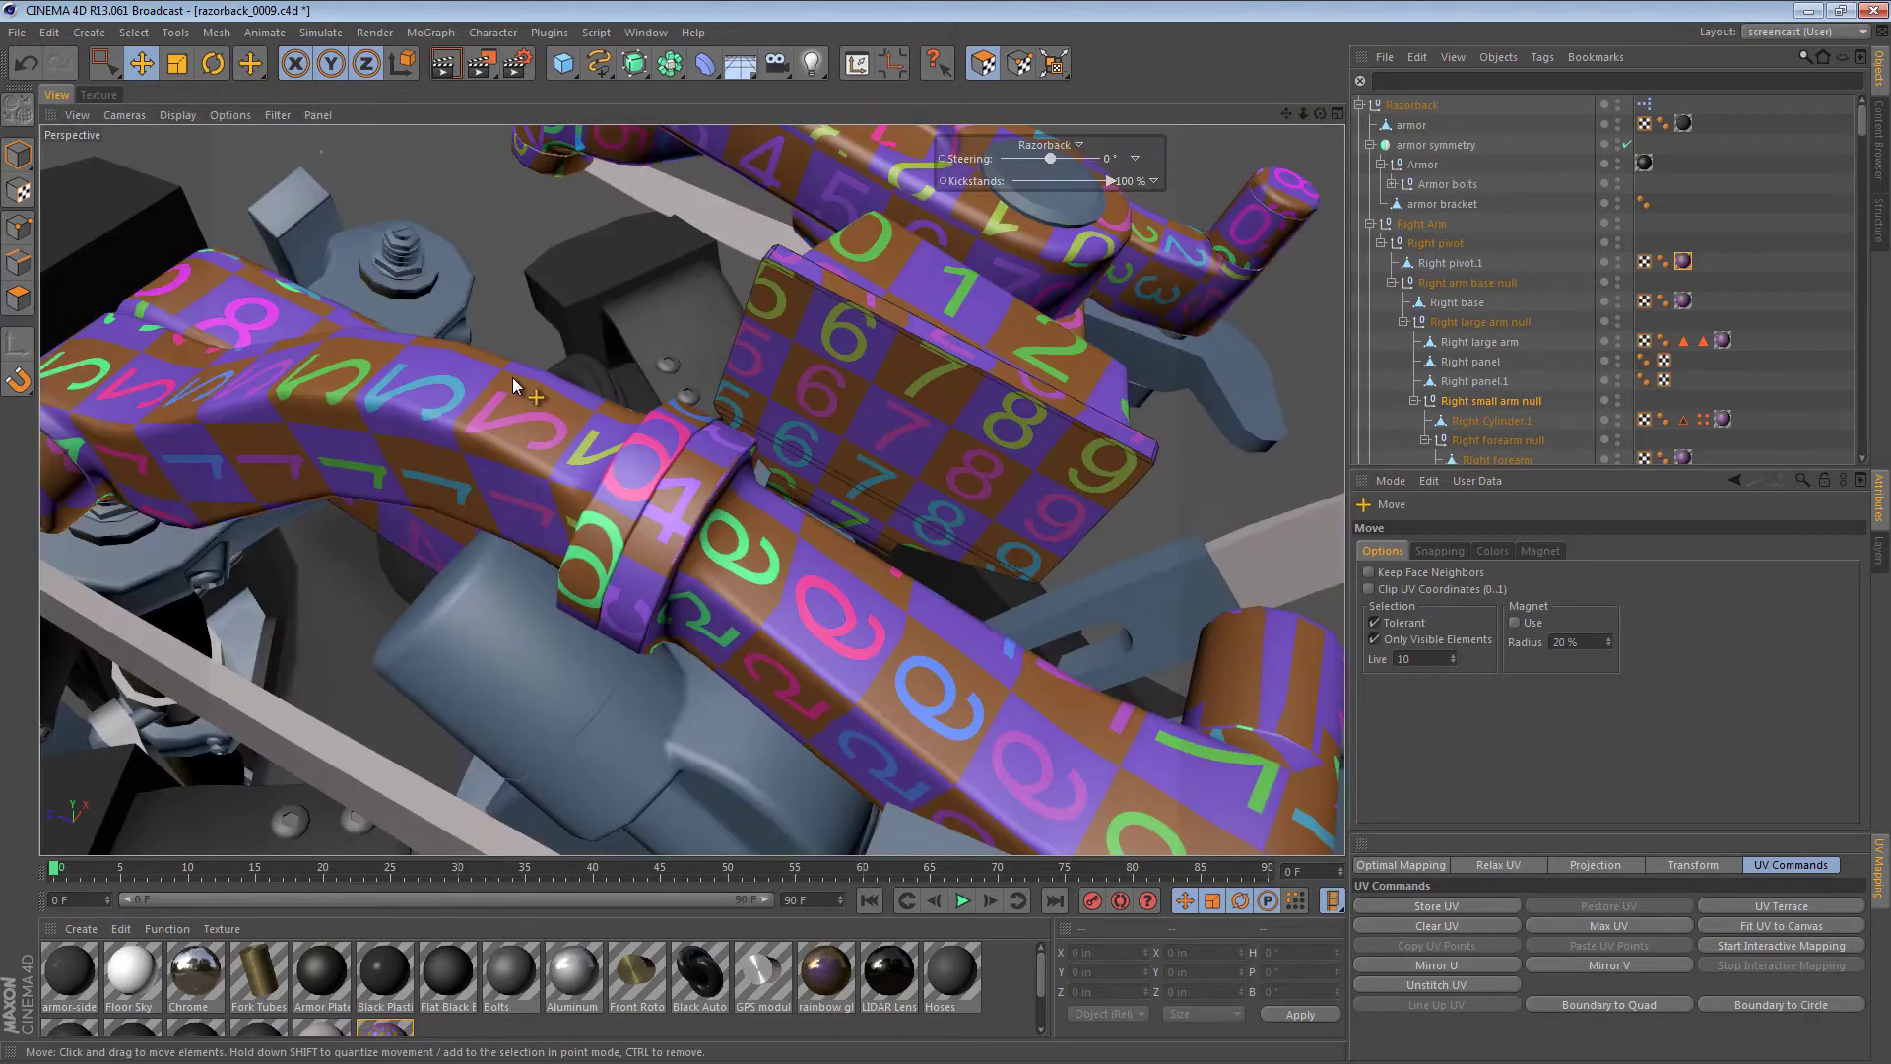
{"action": "left_click_drag", "start_coordinate": [805, 333], "coordinate": [1146, 458], "text": "alt"}
{"action": "left_click_drag", "start_coordinate": [603, 512], "coordinate": [741, 542], "text": "alt"}
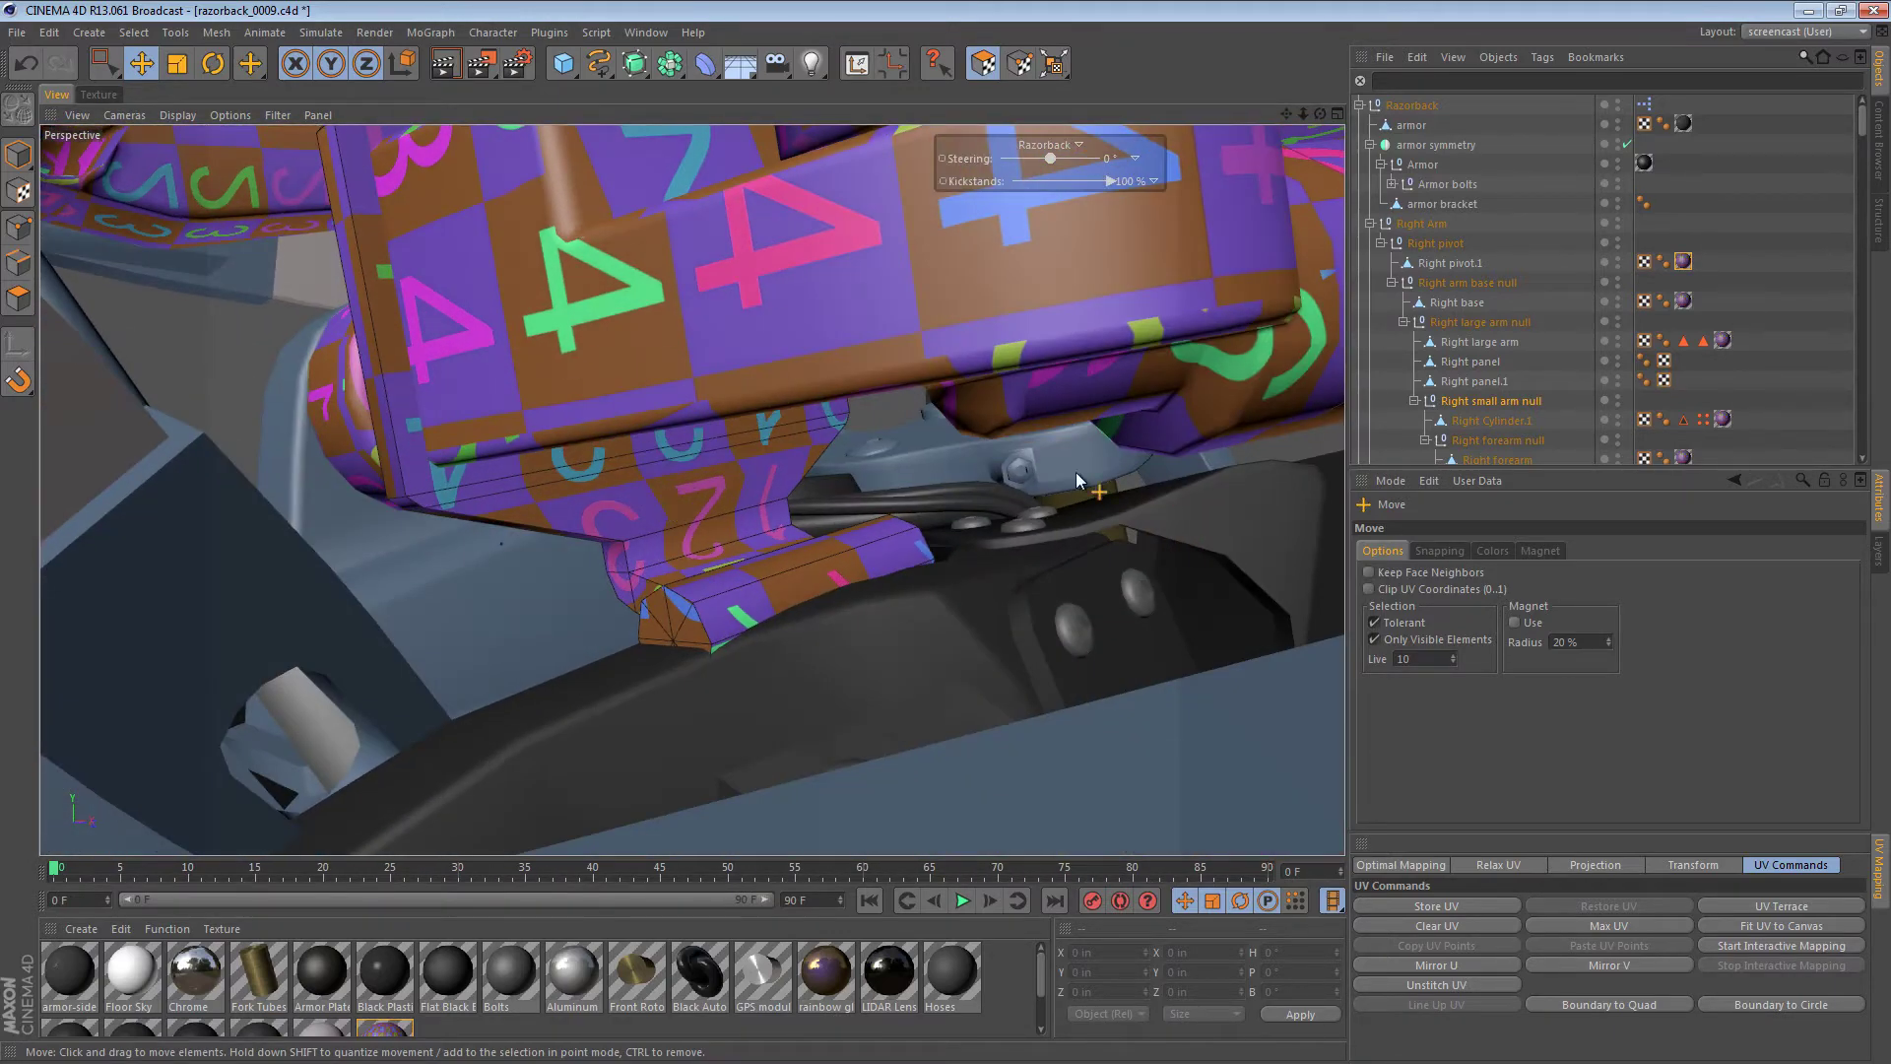
{"action": "left_click", "coordinate": [1749, 227]}
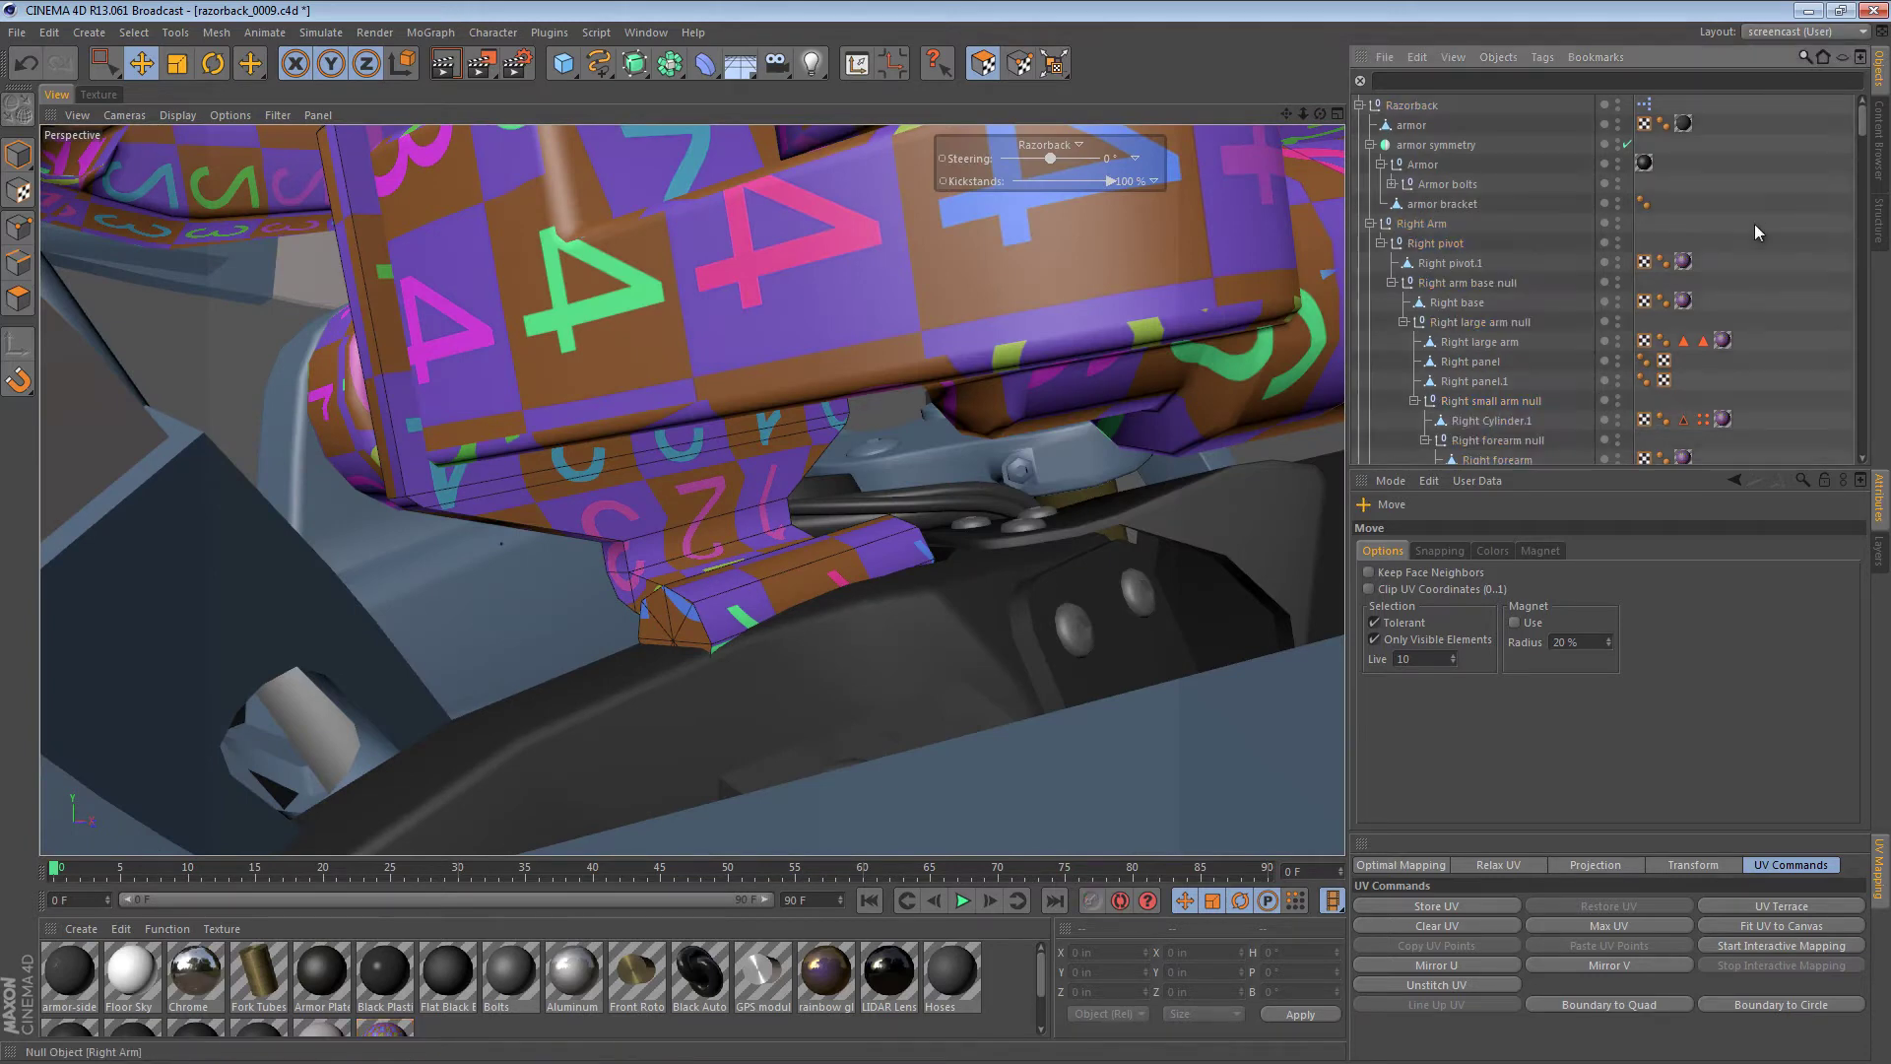
{"action": "left_click", "coordinate": [1434, 264]}
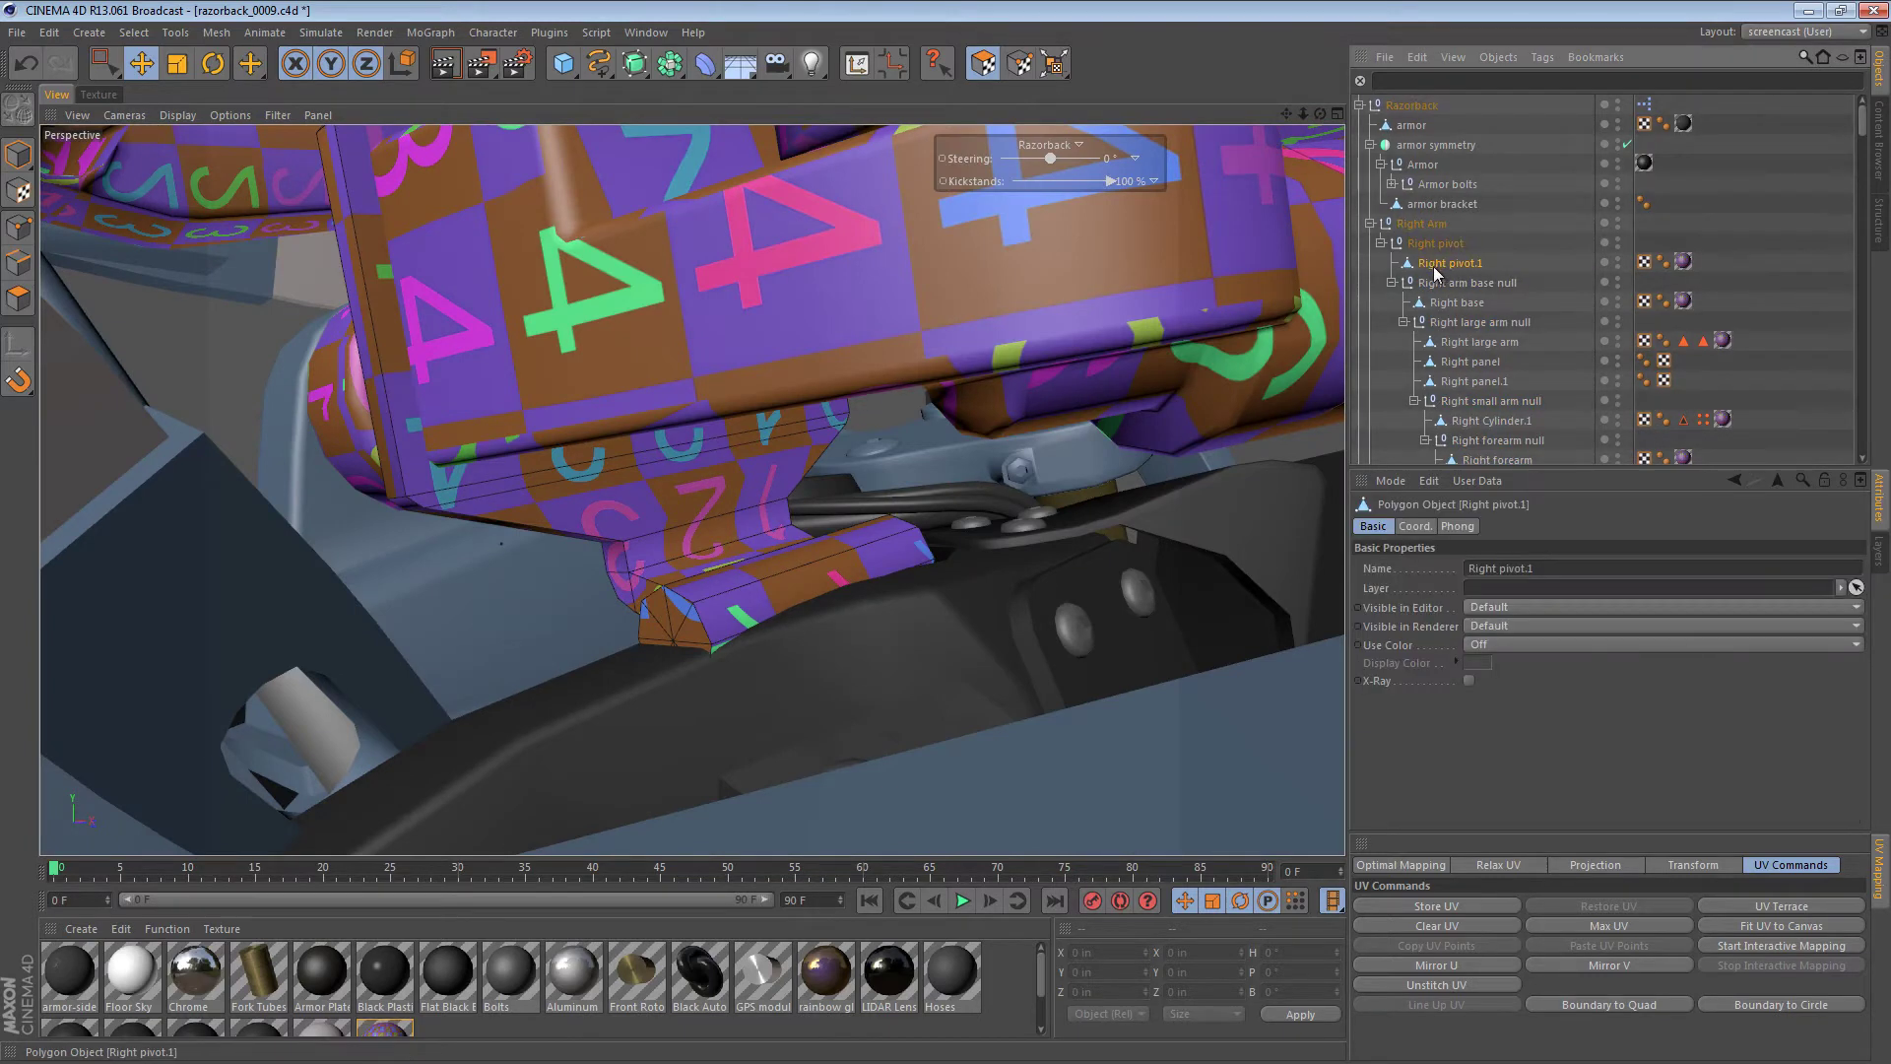
{"action": "left_click", "coordinate": [18, 154]}
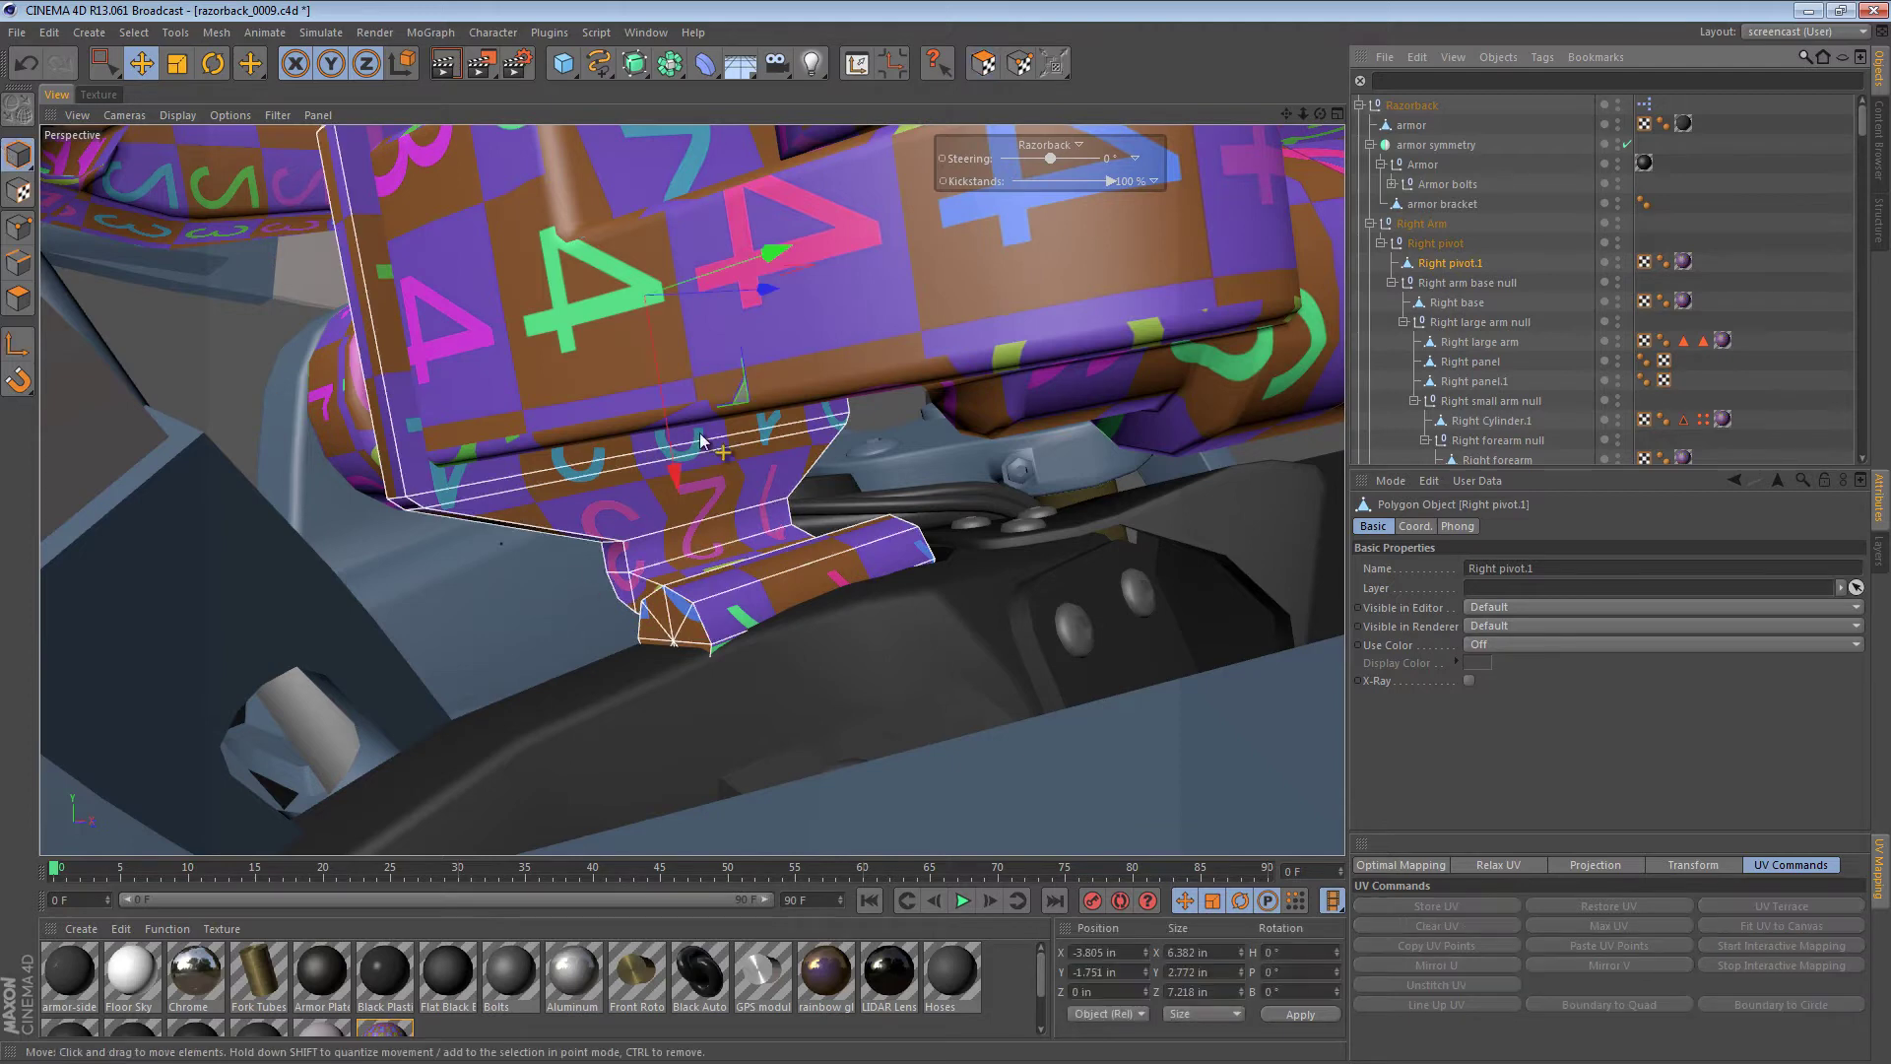
- Set Tiles U and Tiles V of the pivot's 2048 texture tag to 4 and examine the pattern on the cylinder's end cap
{"action": "left_click", "coordinate": [1684, 301]}
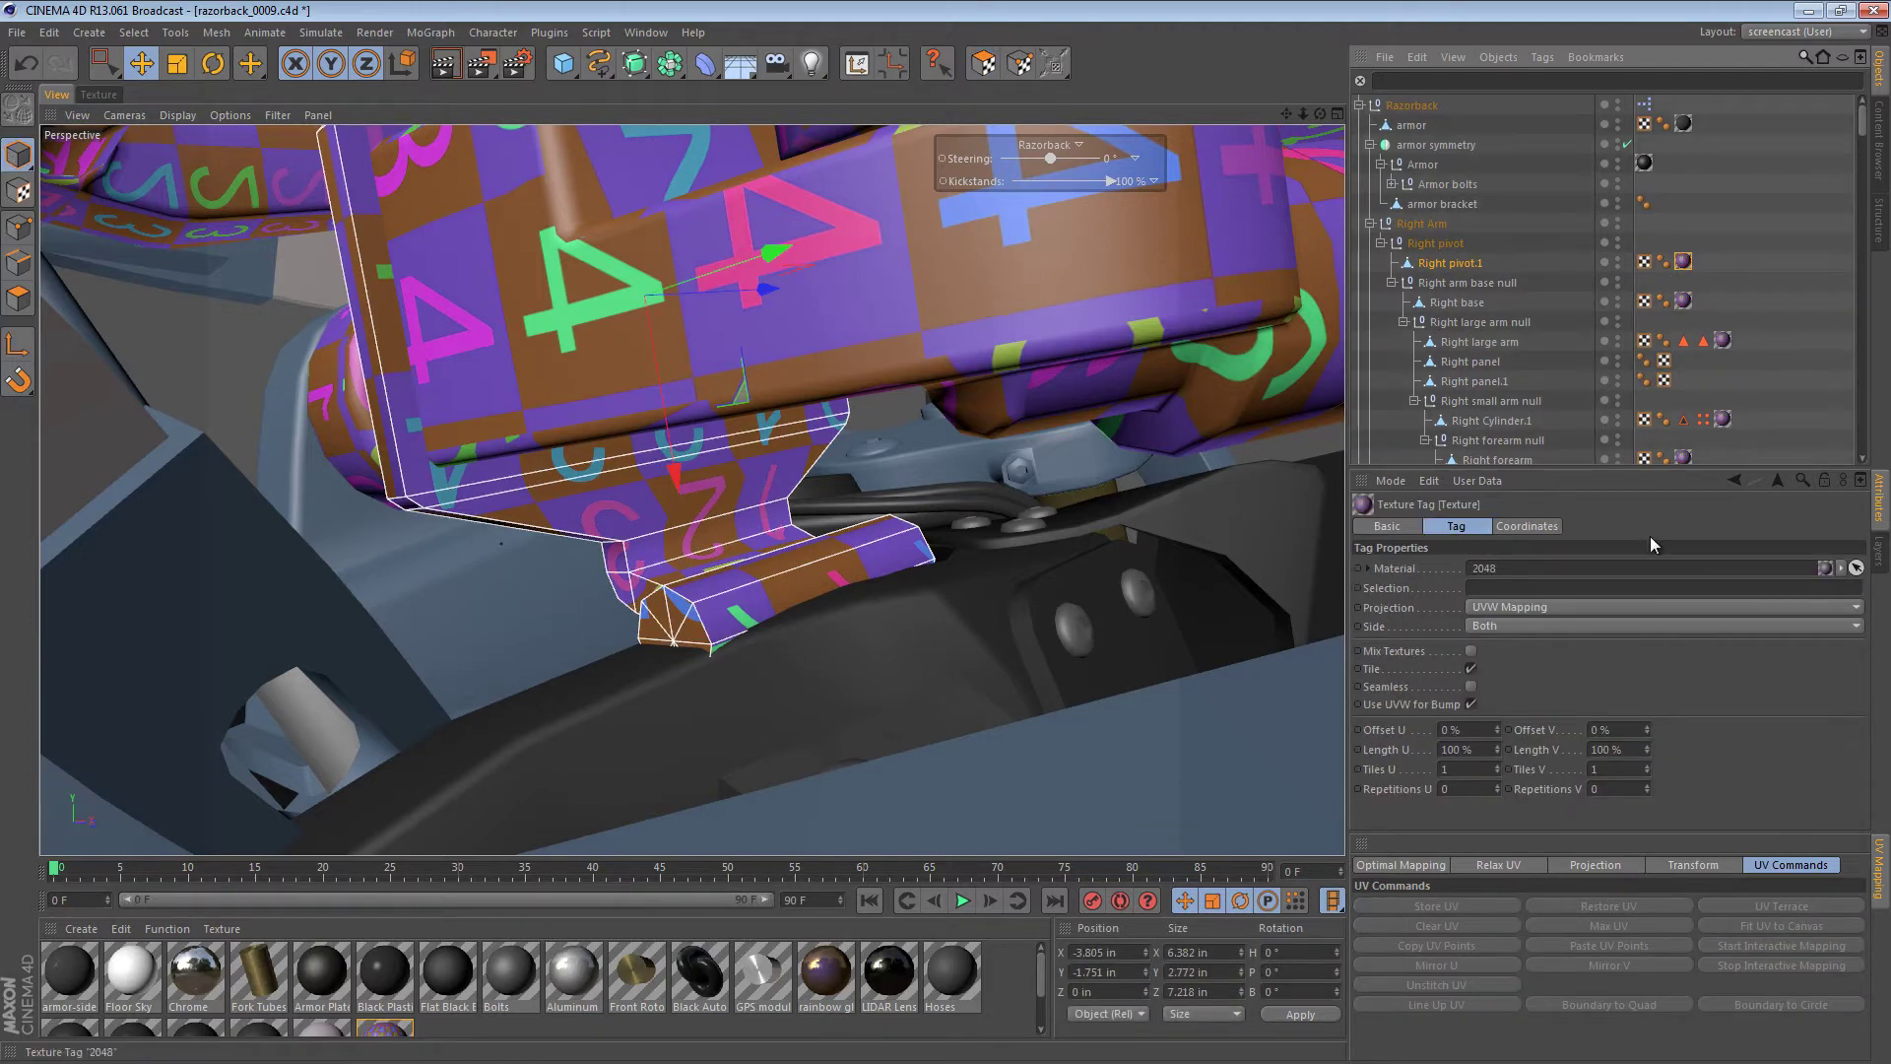
{"action": "left_click", "coordinate": [1468, 774]}
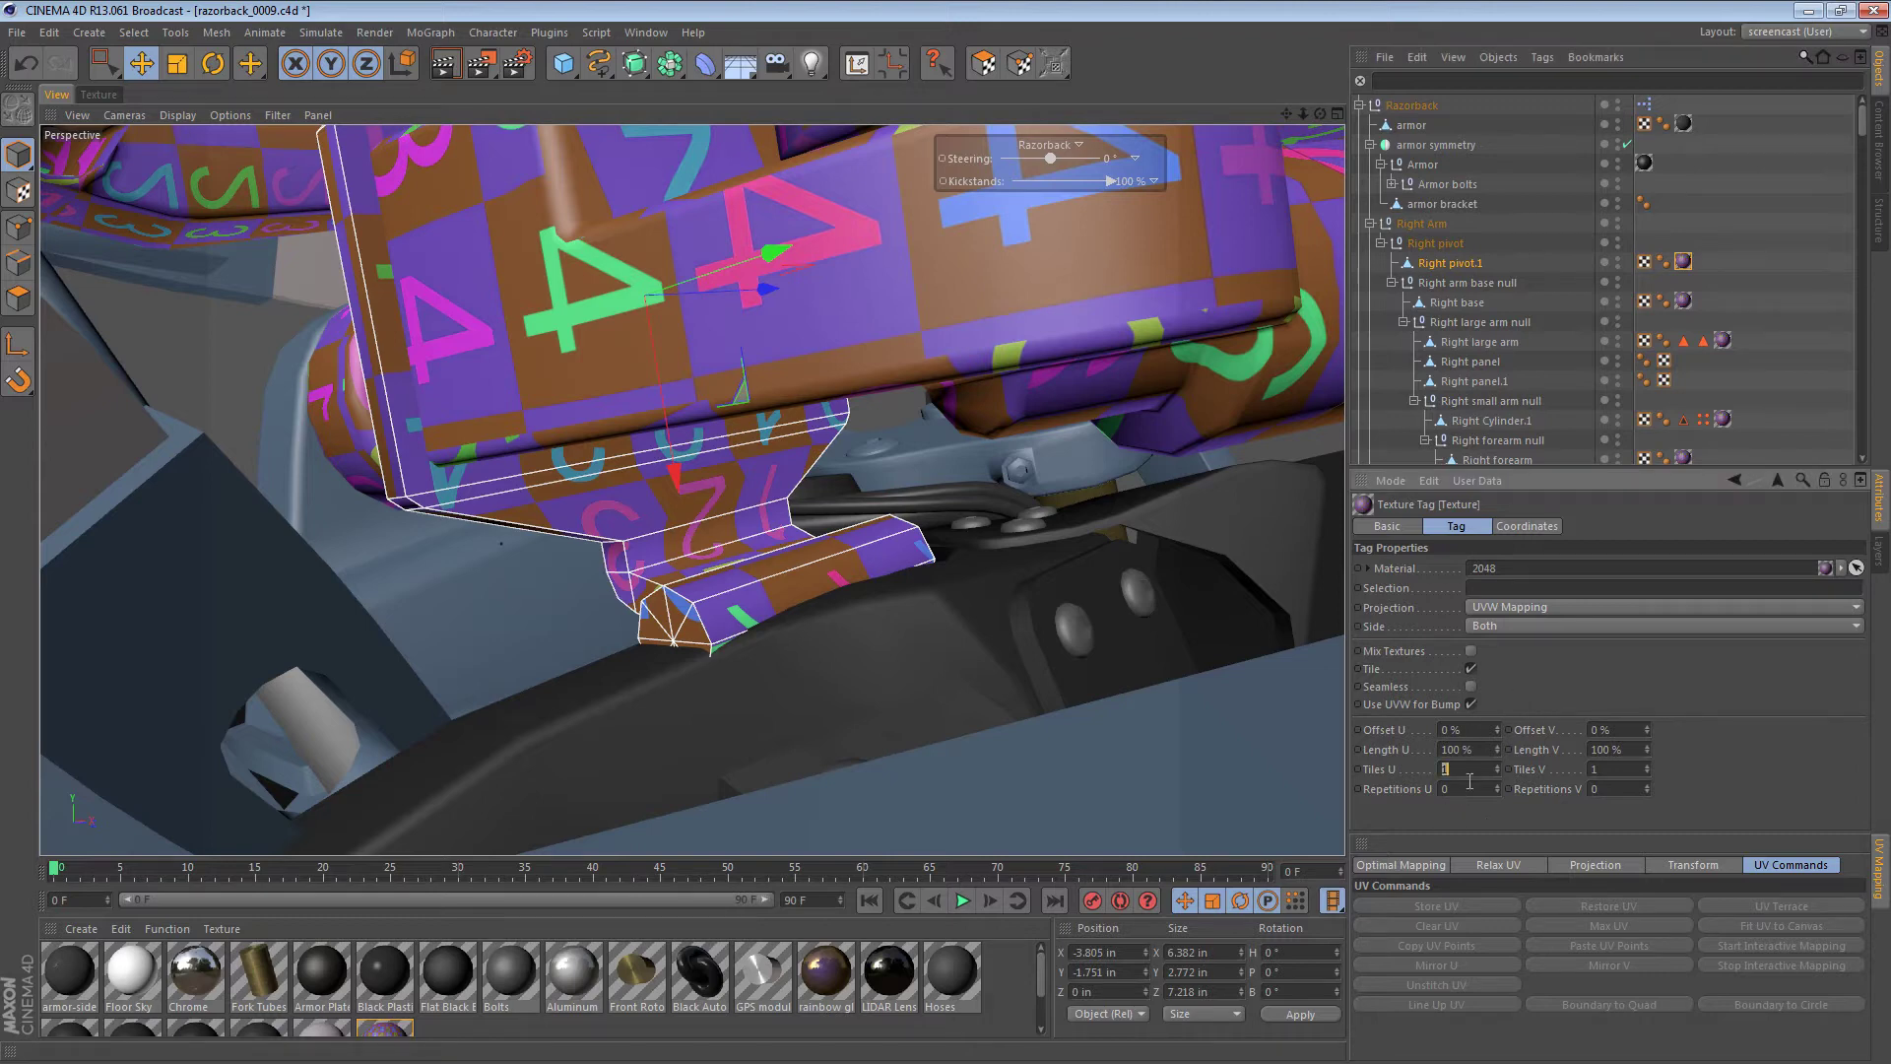
{"action": "left_click", "coordinate": [1609, 769]}
{"action": "type", "text": "4"}
{"action": "key", "text": "Return"}
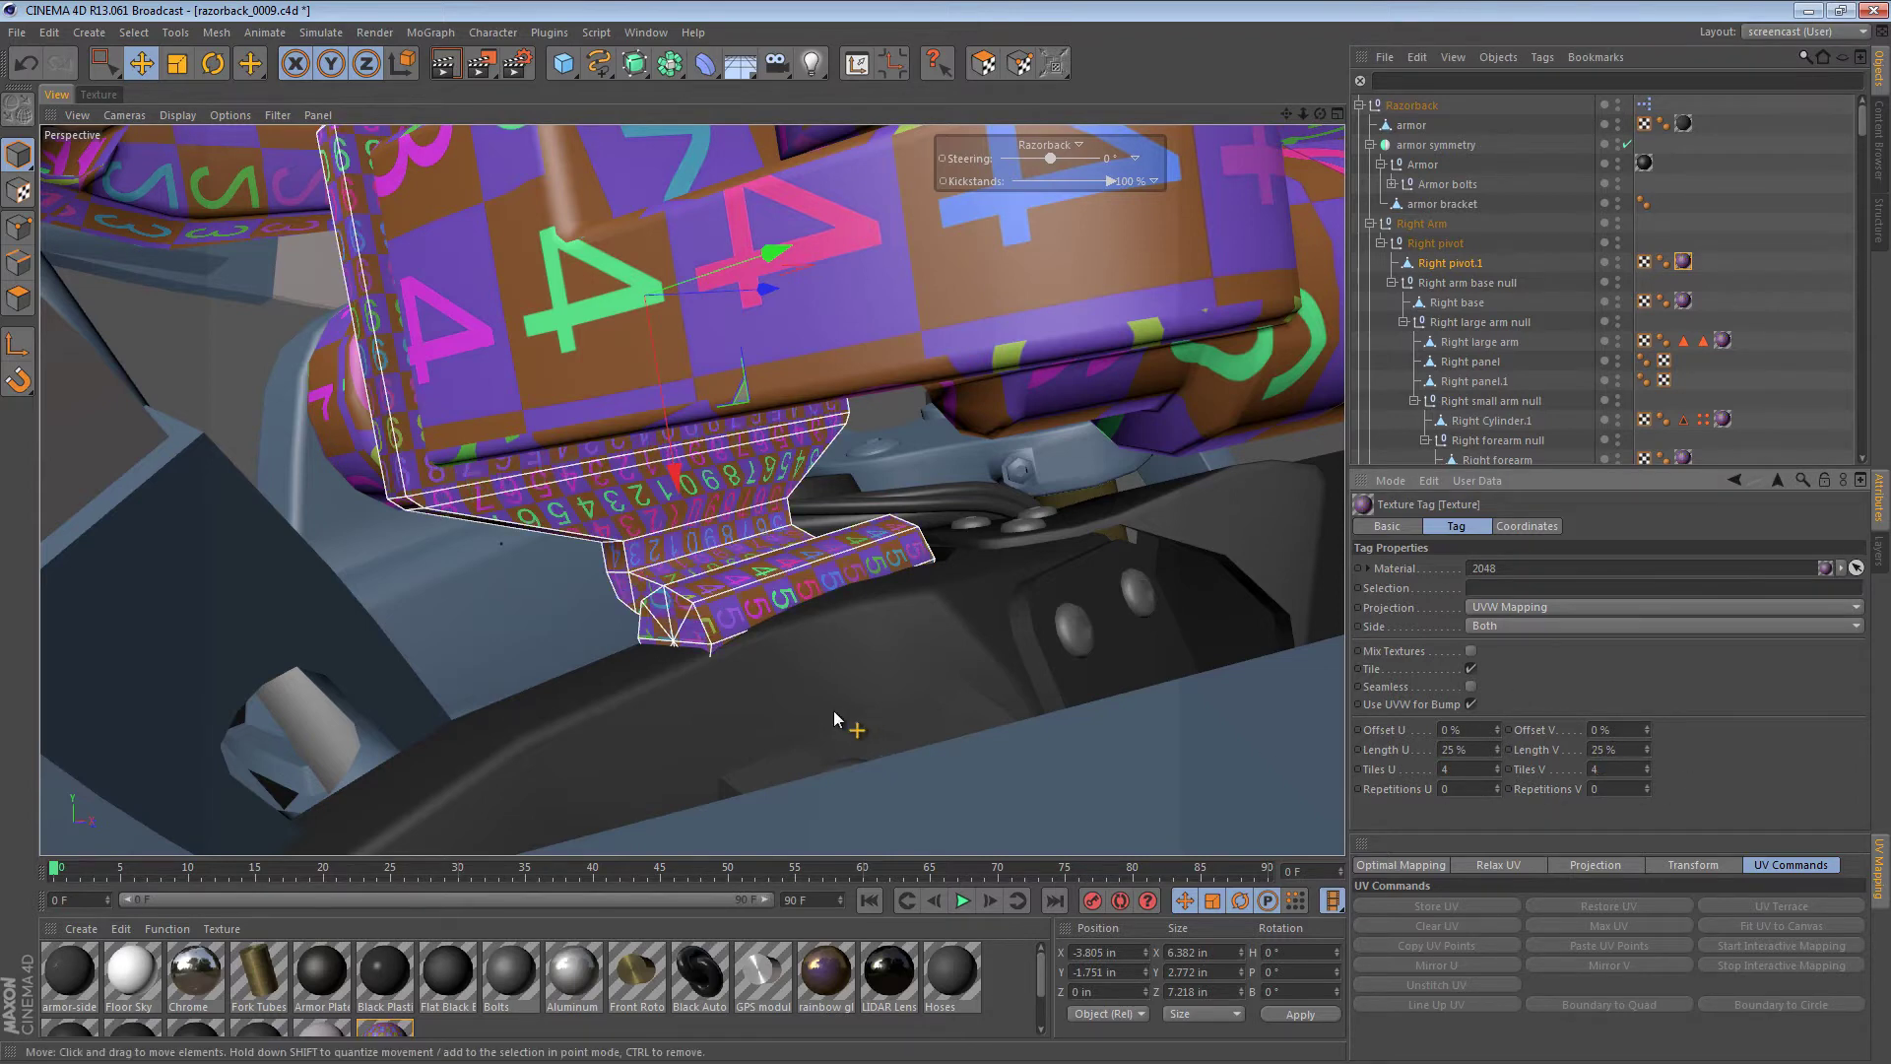
{"action": "right_click_drag", "start_coordinate": [681, 553], "coordinate": [838, 592], "text": "alt"}
{"action": "middle_click_drag", "start_coordinate": [841, 603], "coordinate": [785, 521], "text": "alt"}
{"action": "left_click_drag", "start_coordinate": [914, 509], "coordinate": [138, 615], "text": "alt"}
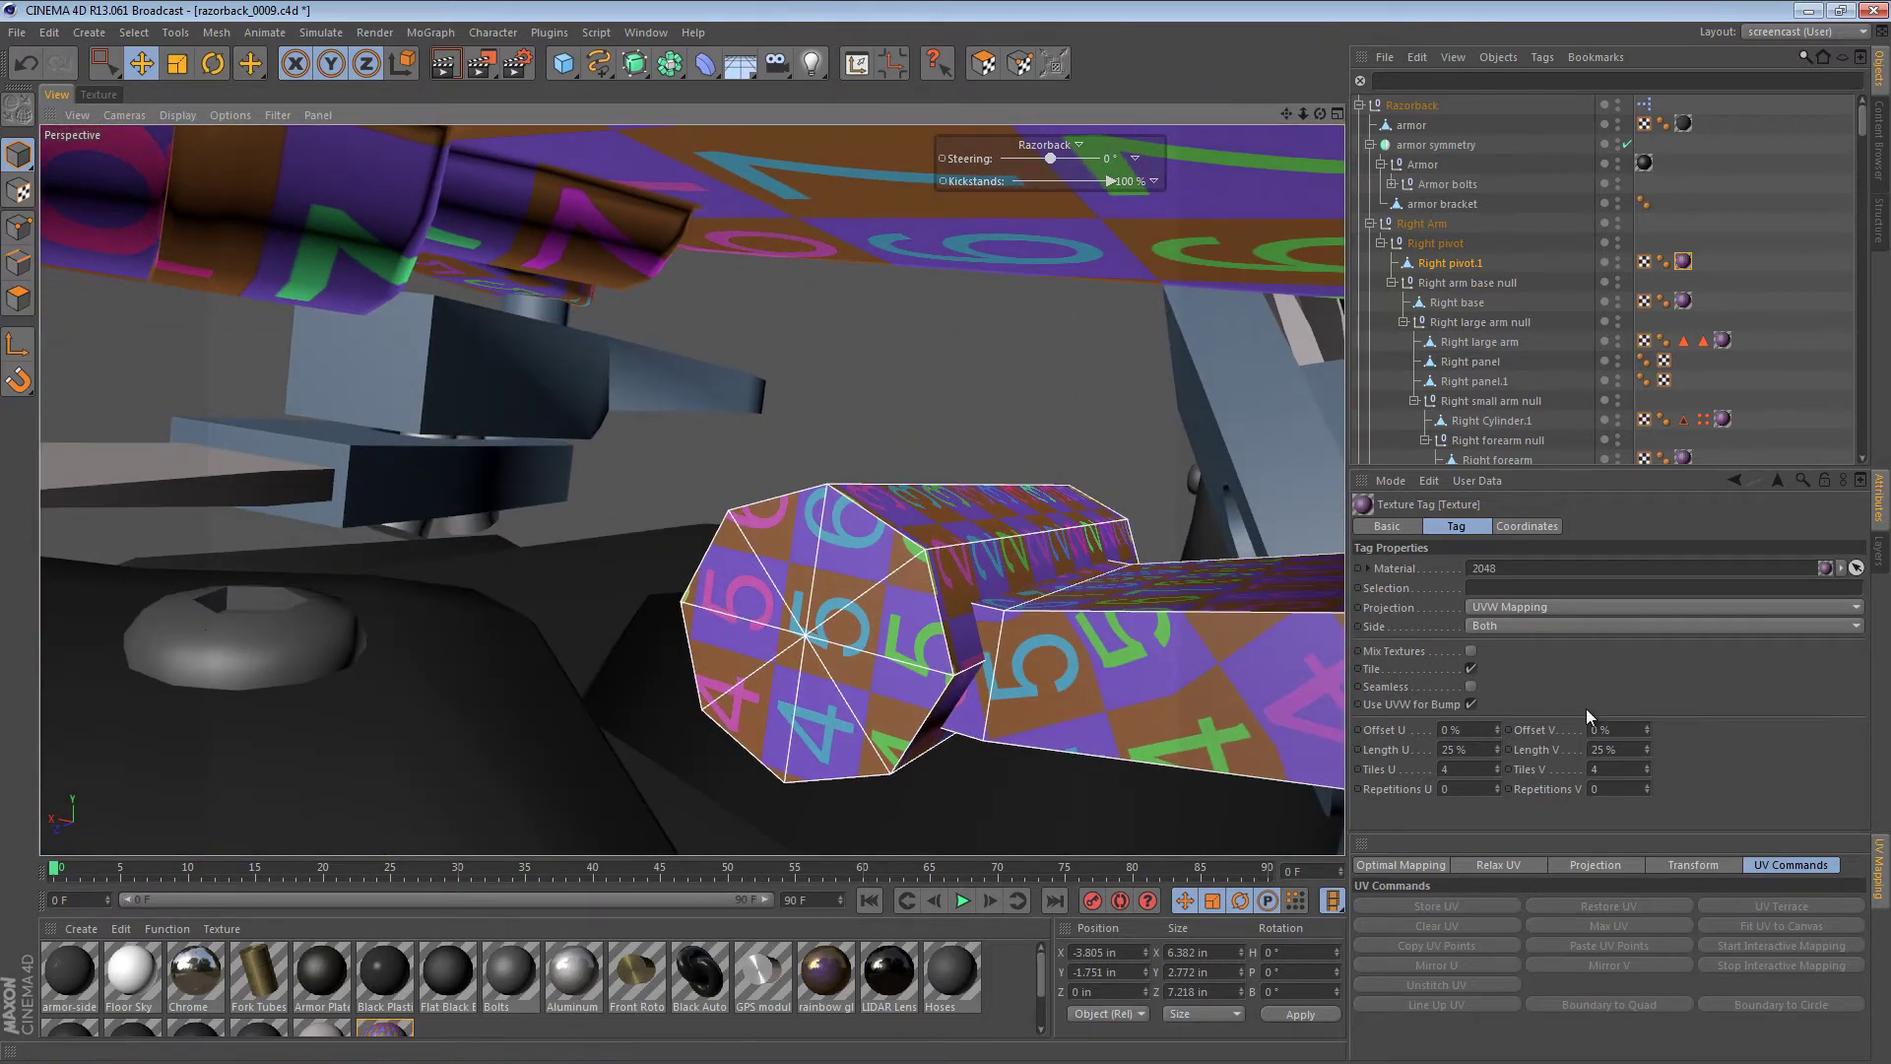
- Reset Tiles U and Tiles V of the pivot's 2048 texture tag to 1
{"action": "left_click", "coordinate": [1467, 769]}
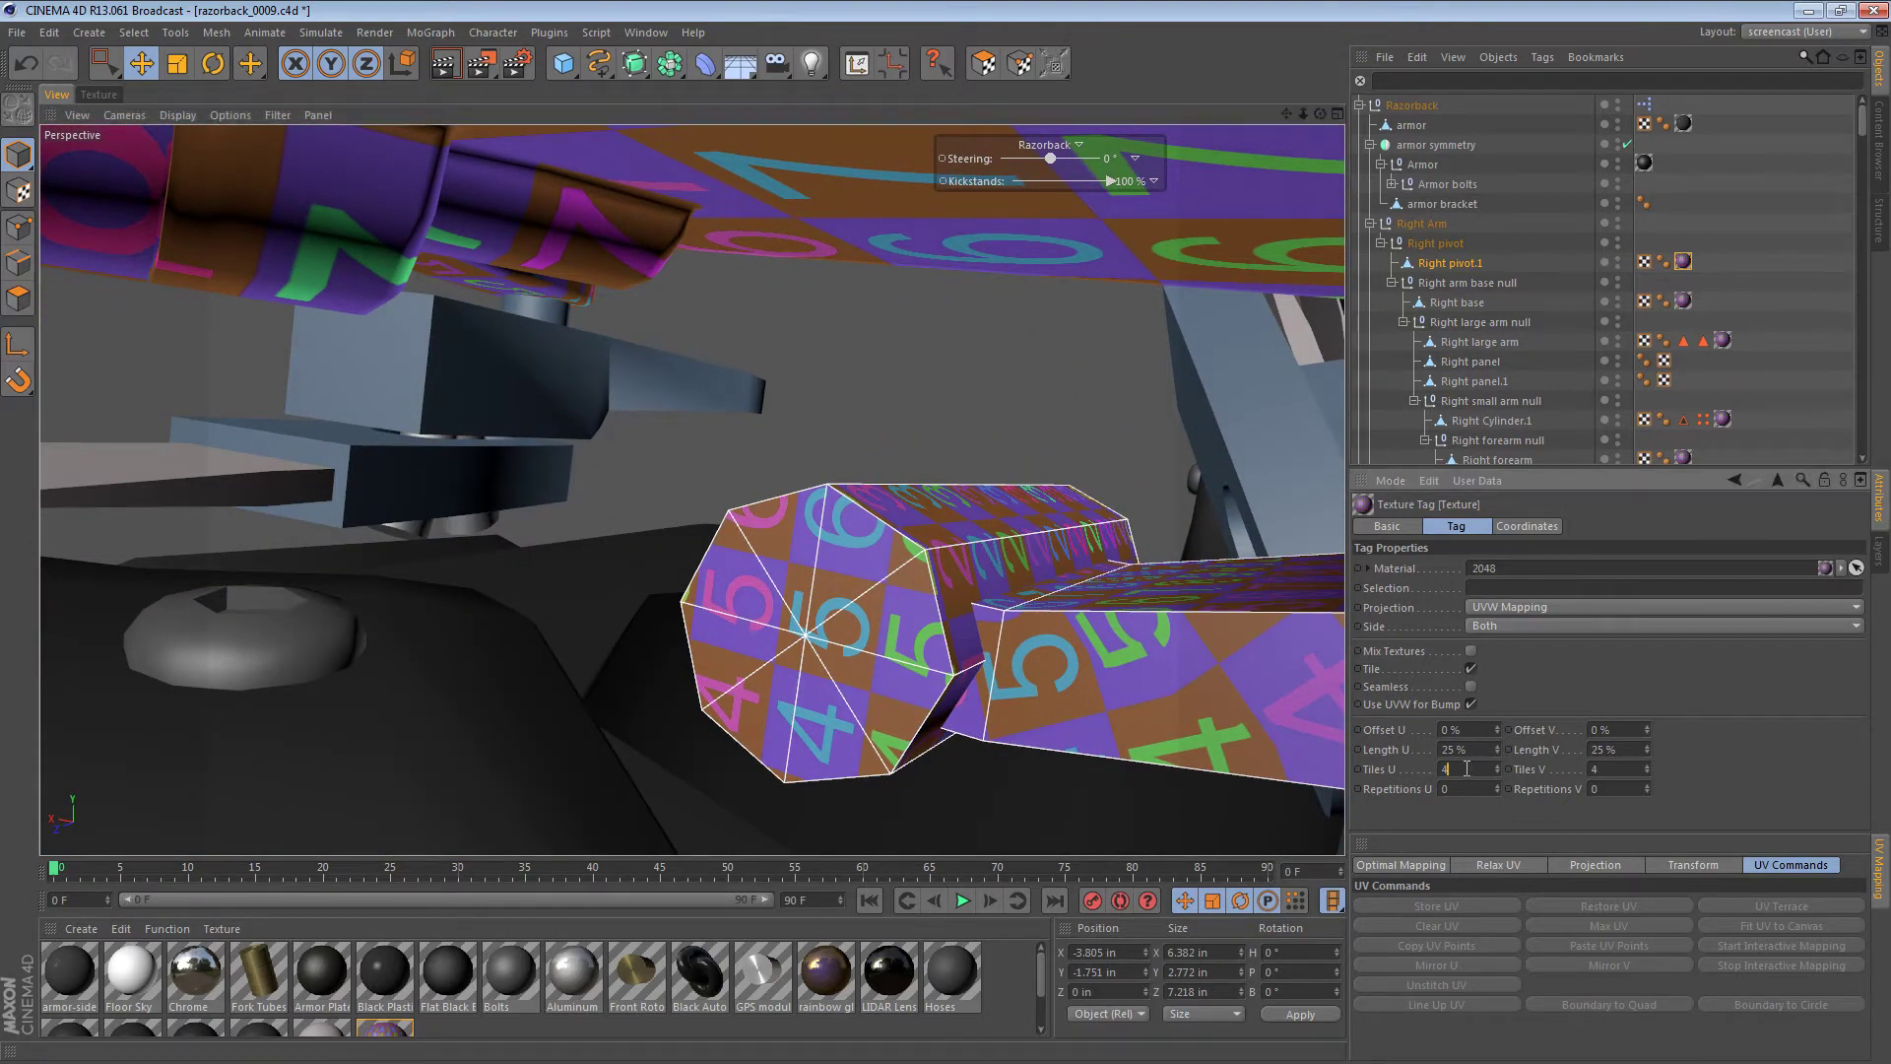
{"action": "left_click", "coordinate": [1596, 769]}
{"action": "key", "text": "BackSpace"}
{"action": "type", "text": "1"}
{"action": "left_click", "coordinate": [1749, 785]}
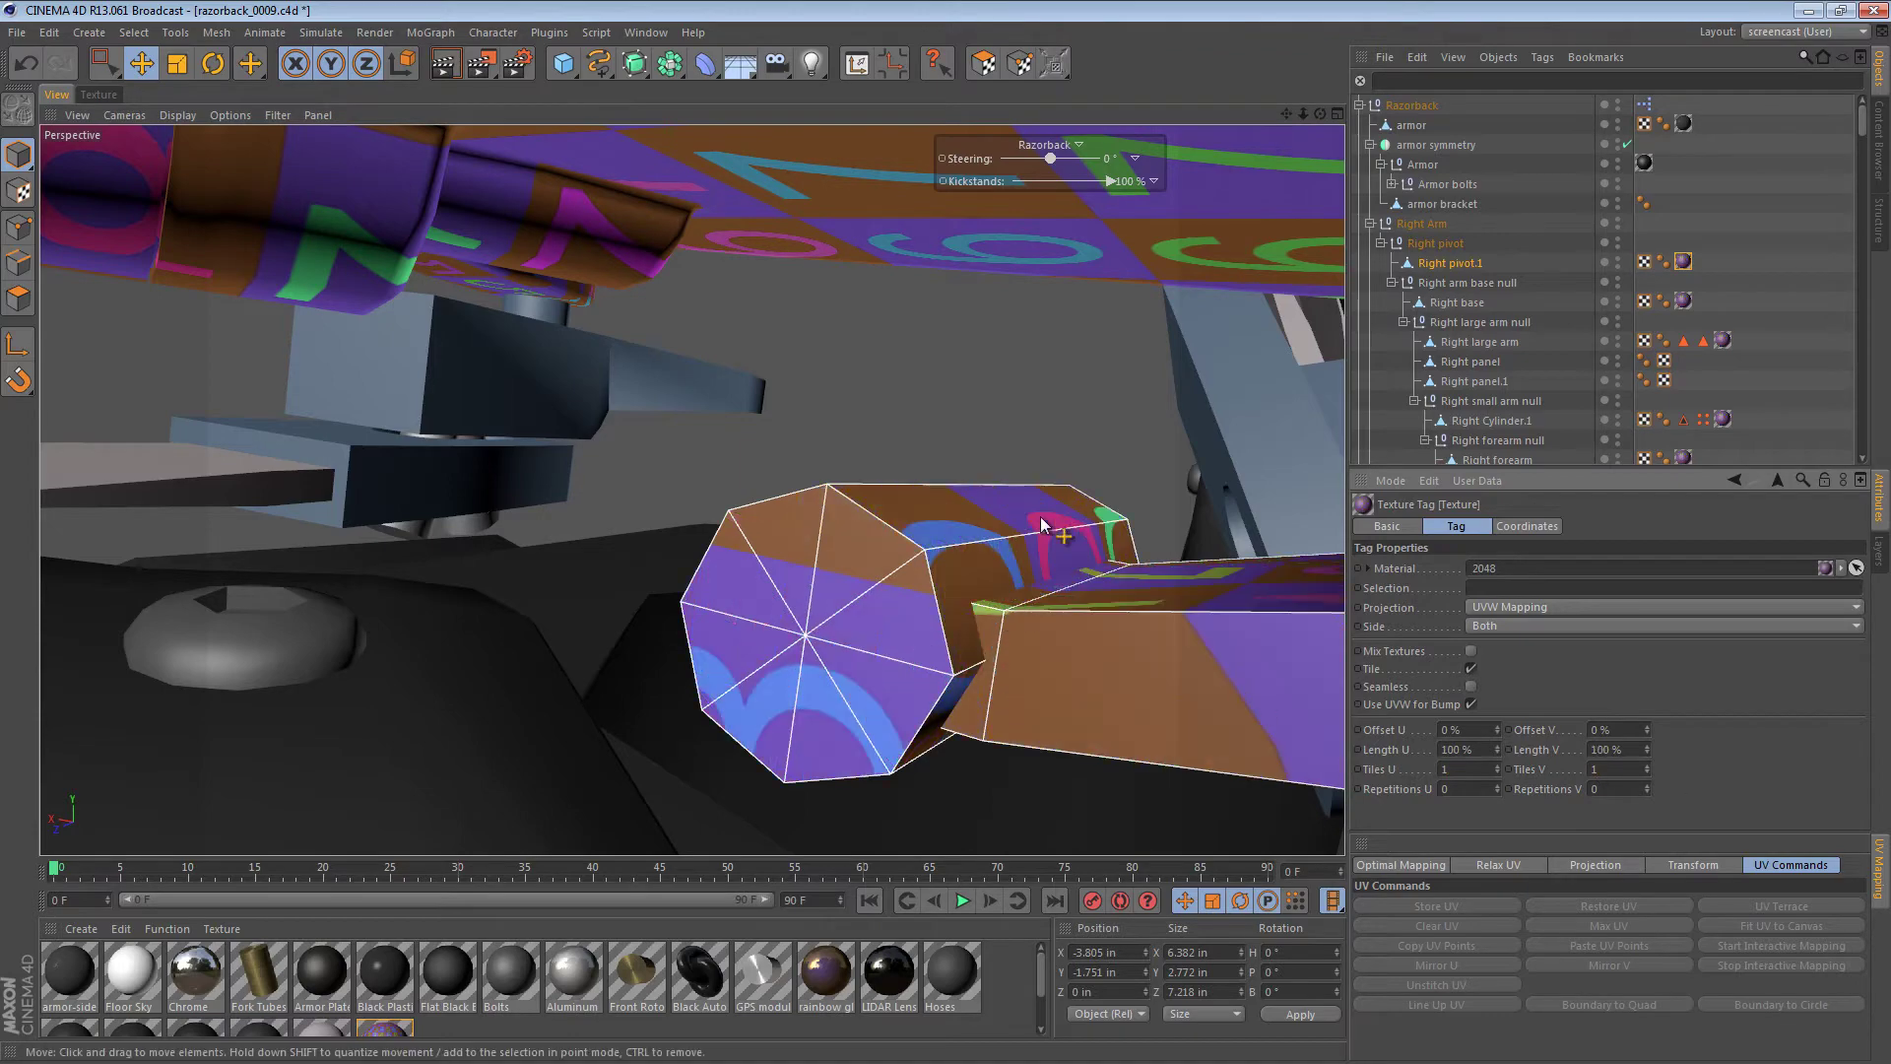
- Rename the Right pivot.1 object to Right pivot and clear the object selection
{"action": "right_click_drag", "start_coordinate": [1054, 493], "coordinate": [594, 498], "text": "alt"}
{"action": "left_click_drag", "start_coordinate": [976, 431], "coordinate": [1330, 458], "text": "alt"}
{"action": "middle_click_drag", "start_coordinate": [1330, 458], "coordinate": [941, 448], "text": "alt"}
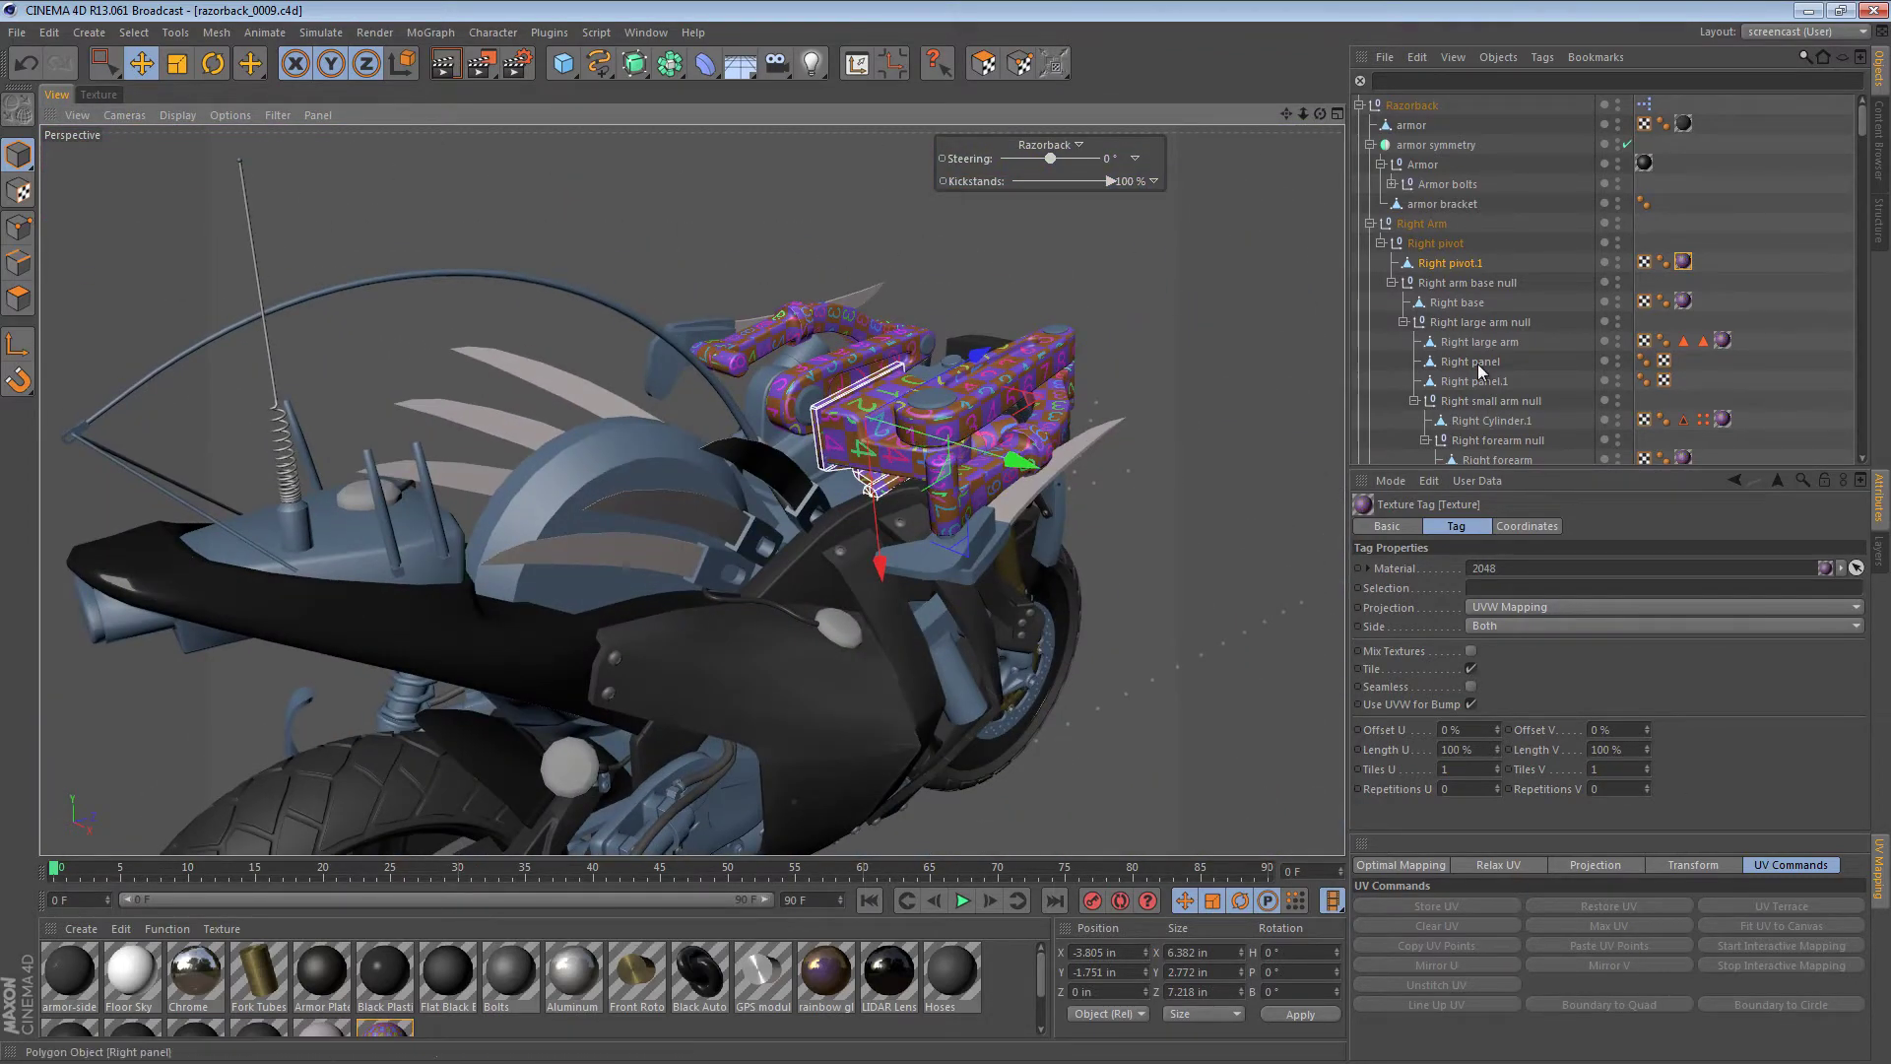
{"action": "double_click", "coordinate": [1440, 264]}
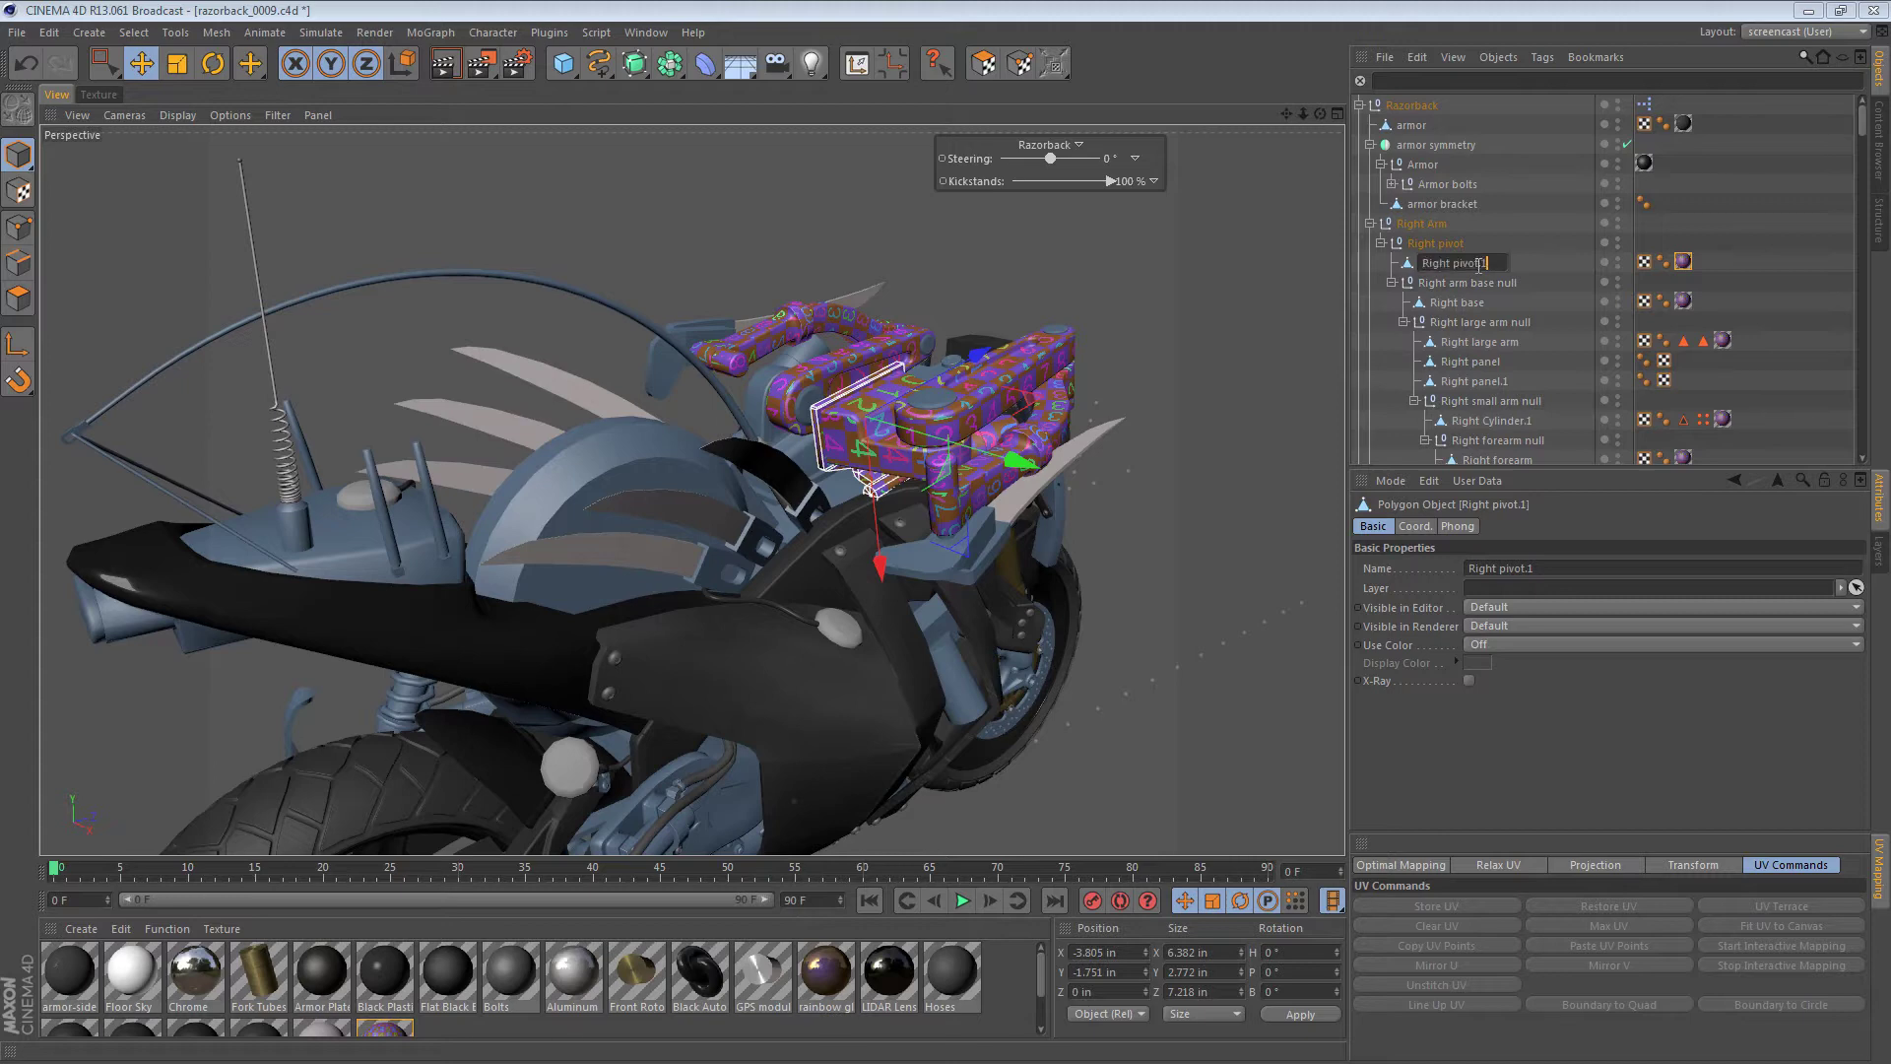
{"action": "key", "text": "Return"}
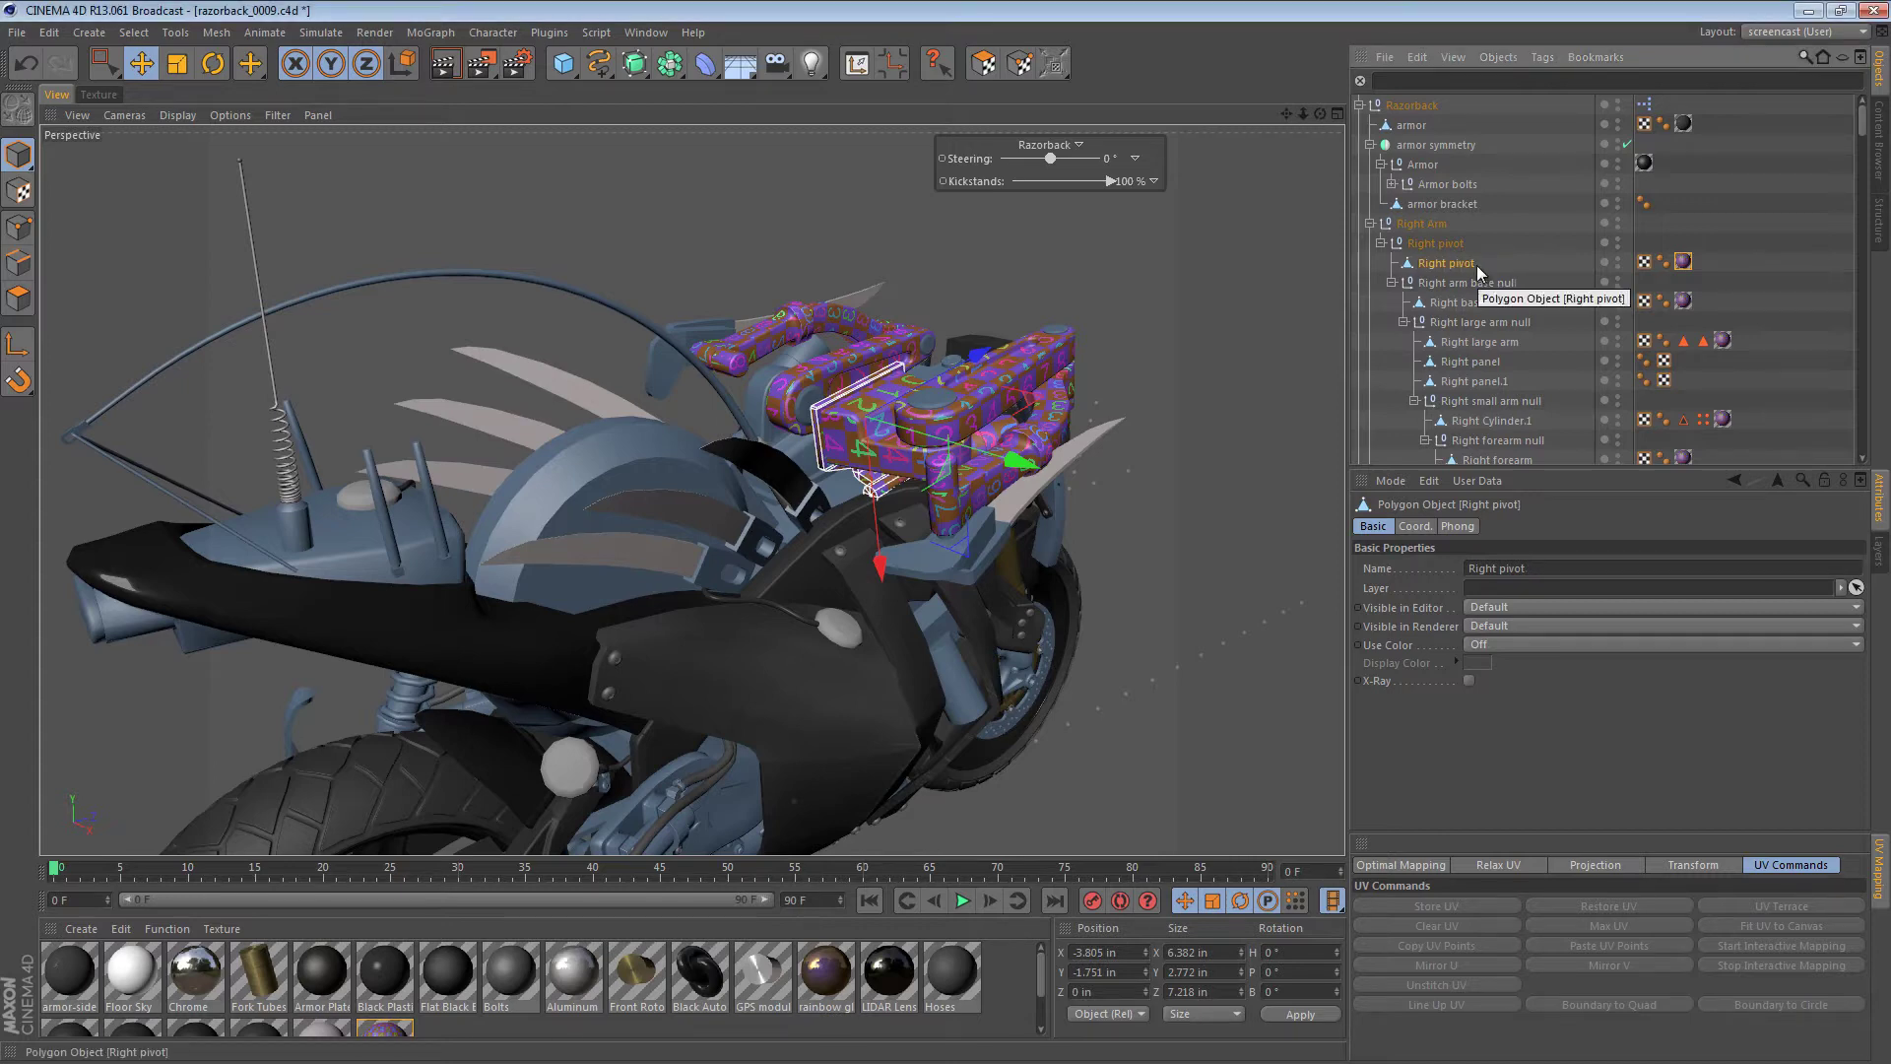
{"action": "left_click", "coordinate": [1821, 258]}
- Examine which objects form the round covers on the right large arm
{"action": "right_click_drag", "start_coordinate": [901, 456], "coordinate": [1111, 454], "text": "alt"}
{"action": "middle_click_drag", "start_coordinate": [1088, 382], "coordinate": [1005, 445], "text": "alt"}
{"action": "left_click_drag", "start_coordinate": [1075, 308], "coordinate": [975, 481], "text": "alt"}
{"action": "middle_click_drag", "start_coordinate": [1058, 357], "coordinate": [950, 466], "text": "alt"}
{"action": "left_click", "coordinate": [726, 455]}
{"action": "left_click", "coordinate": [724, 455]}
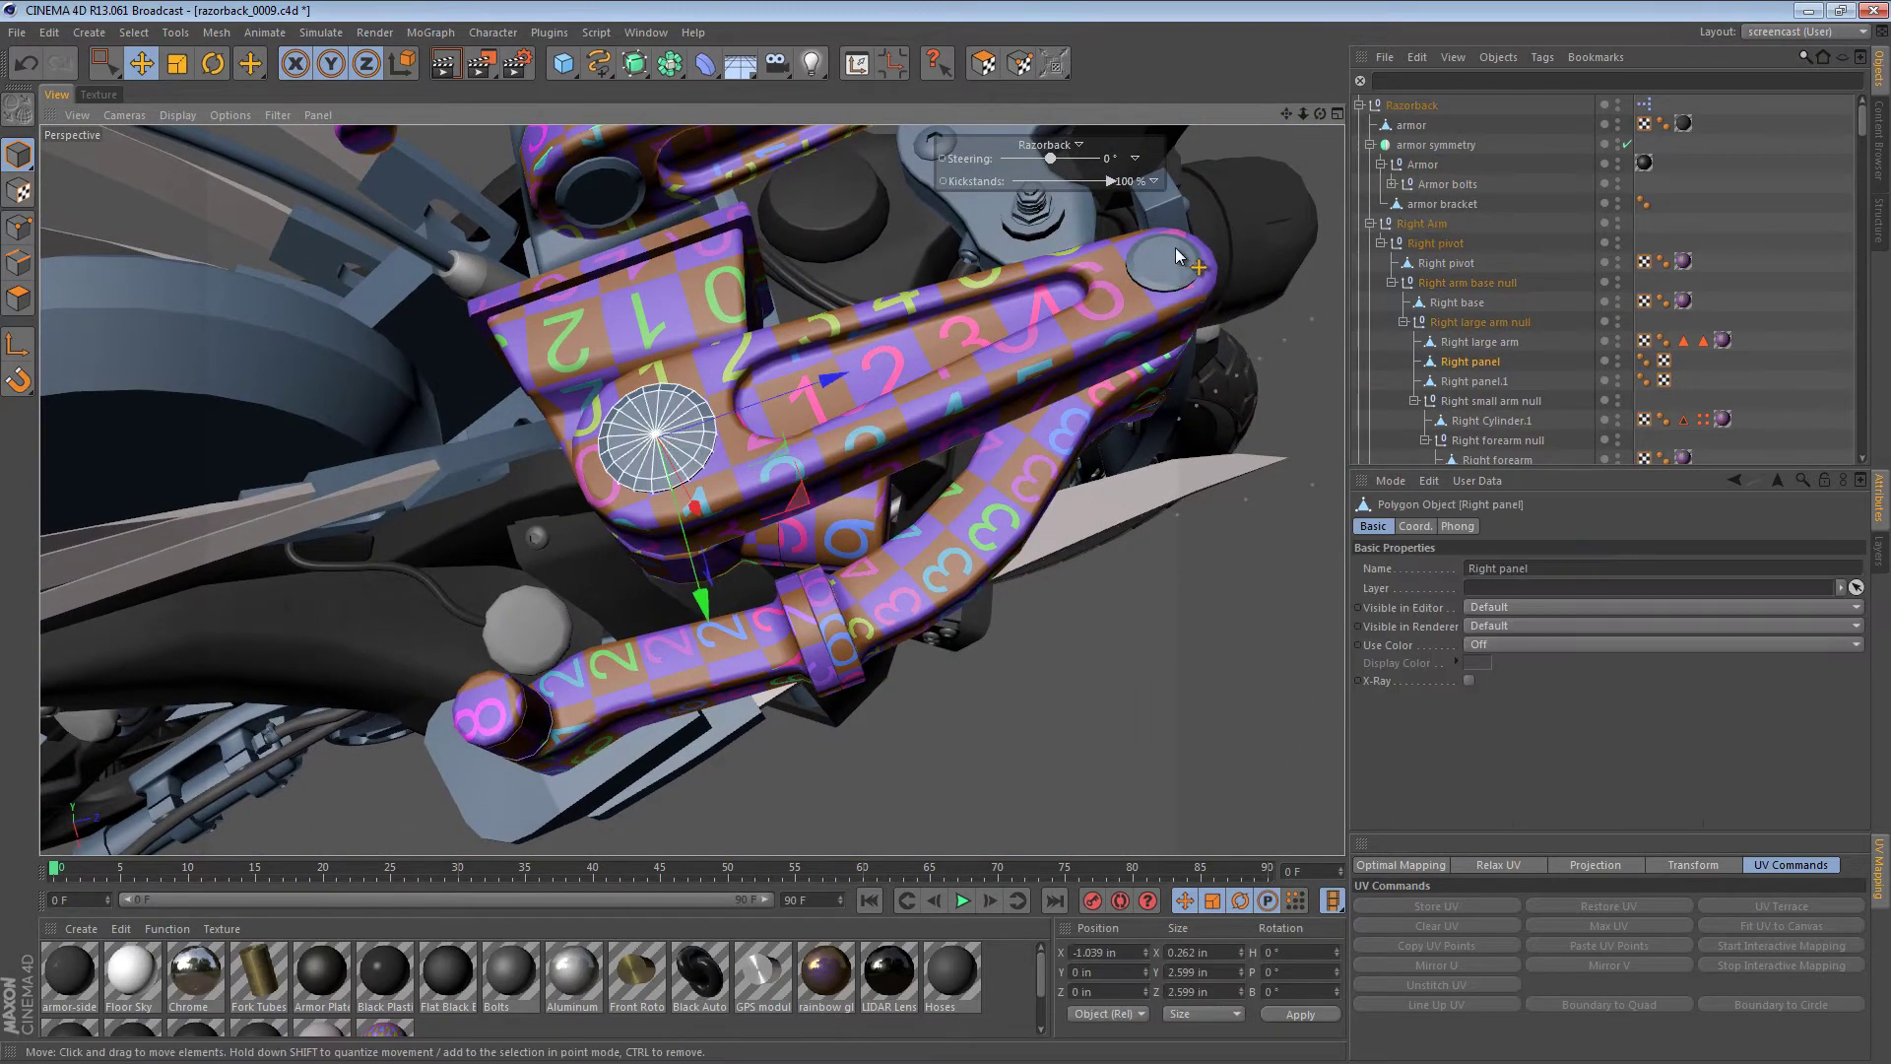
{"action": "left_click", "coordinate": [1729, 376]}
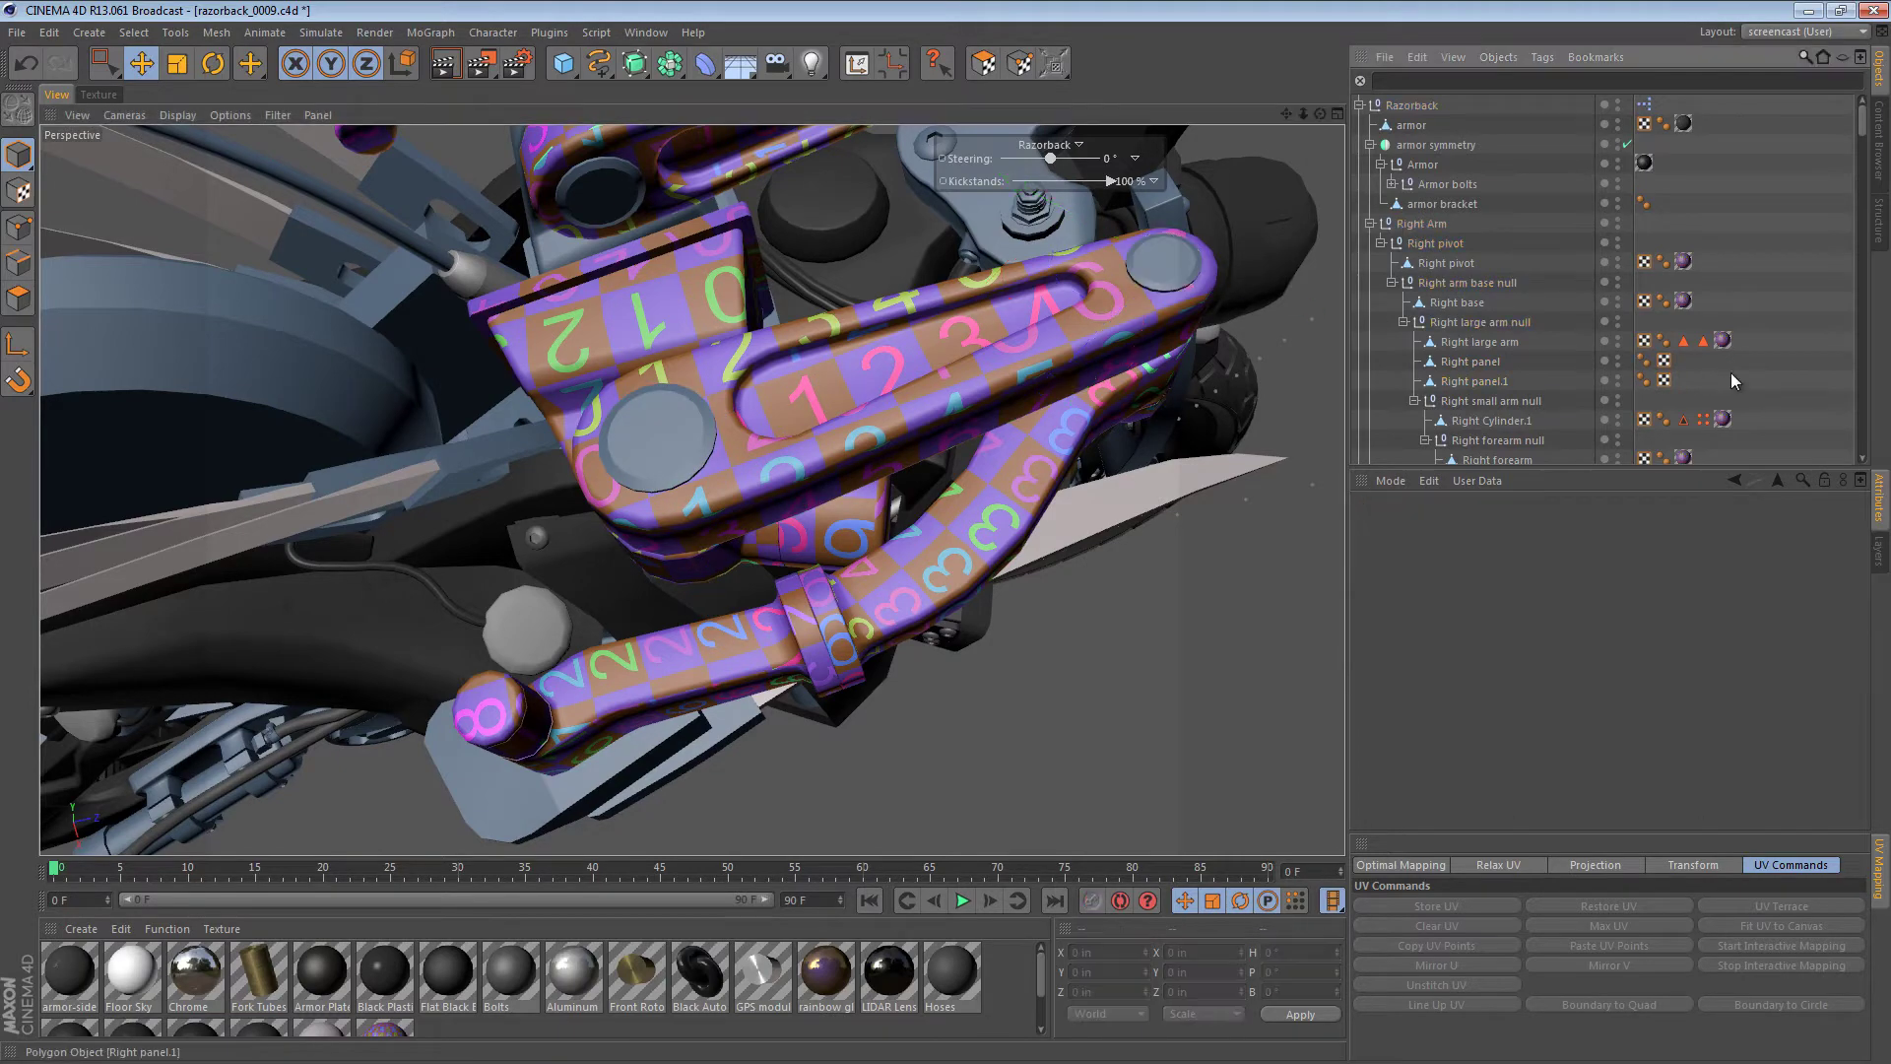
- Merge Right large arm, Right panel and Right panel.1 into one object with Connect Objects + Delete
{"action": "left_click_drag", "start_coordinate": [1011, 380], "coordinate": [655, 552], "text": "alt"}
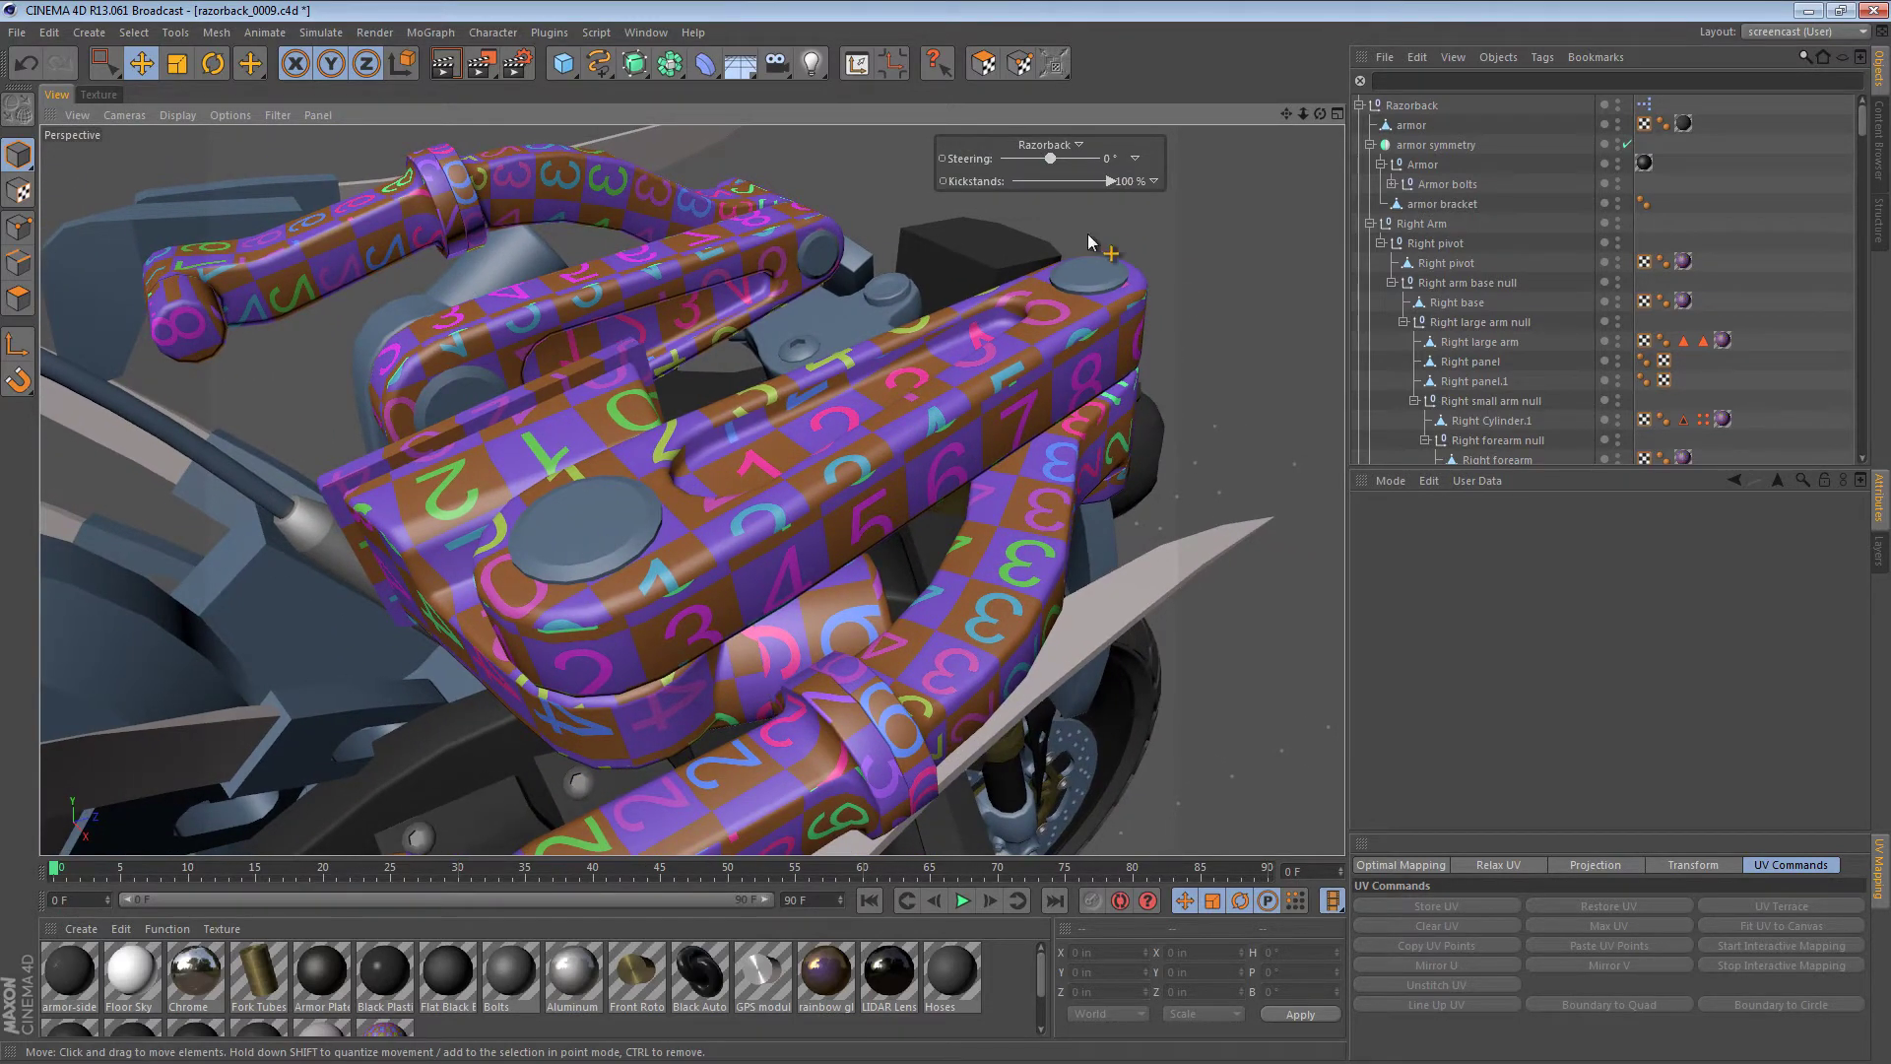
{"action": "left_click", "coordinate": [1107, 288]}
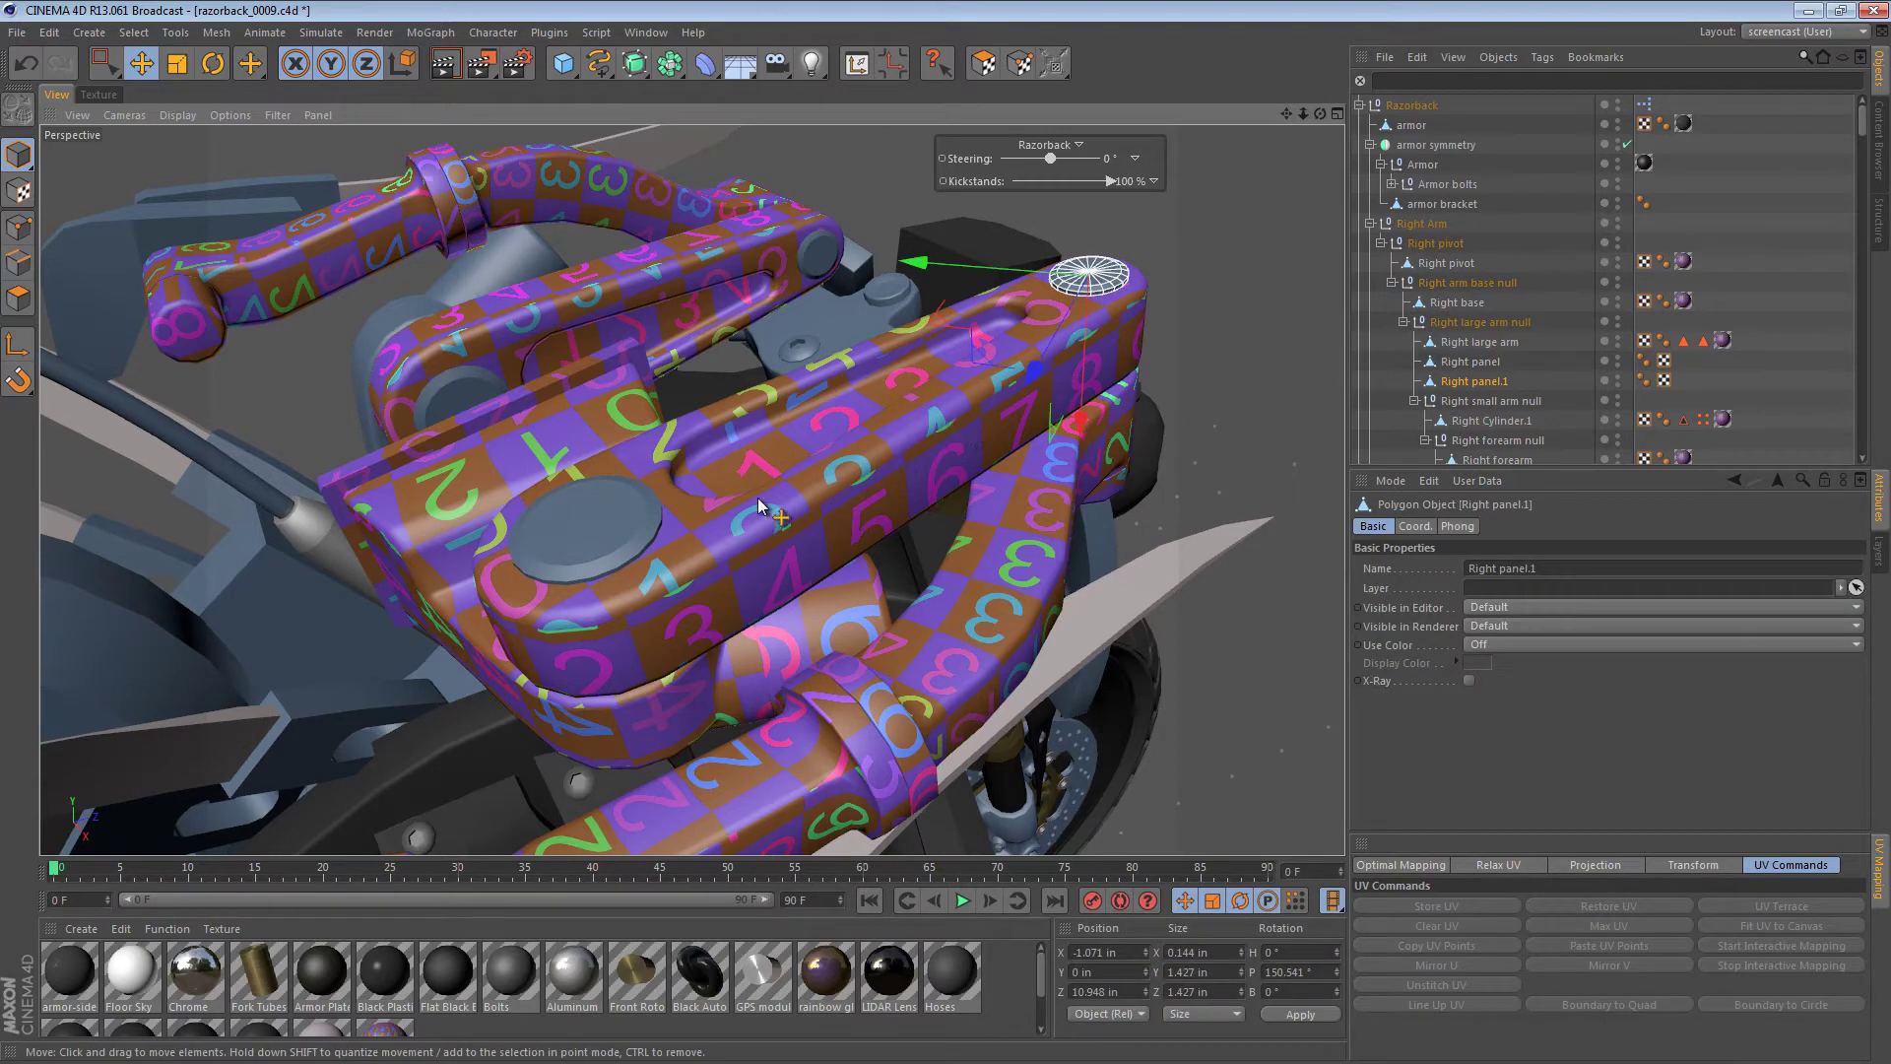
{"action": "key", "text": "e"}
{"action": "left_click", "coordinate": [642, 541], "text": "shift"}
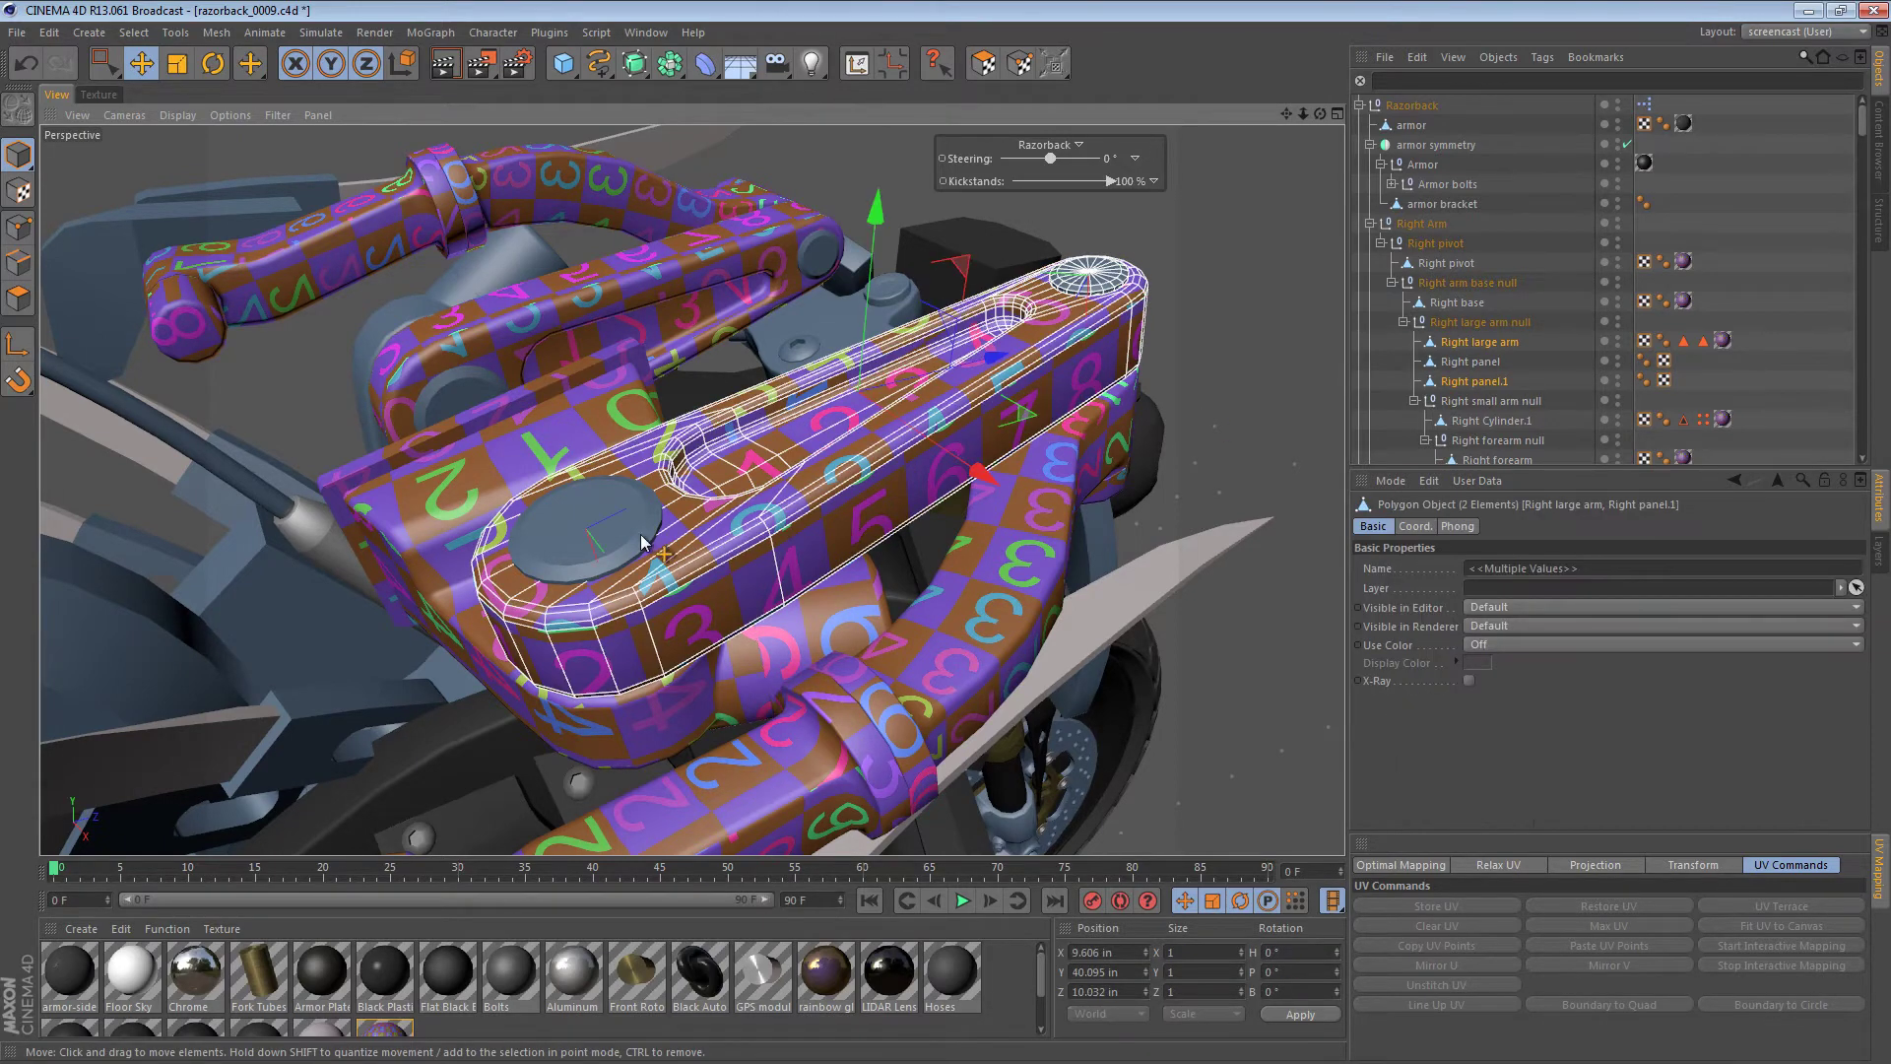
{"action": "left_click", "coordinate": [581, 544], "text": "shift"}
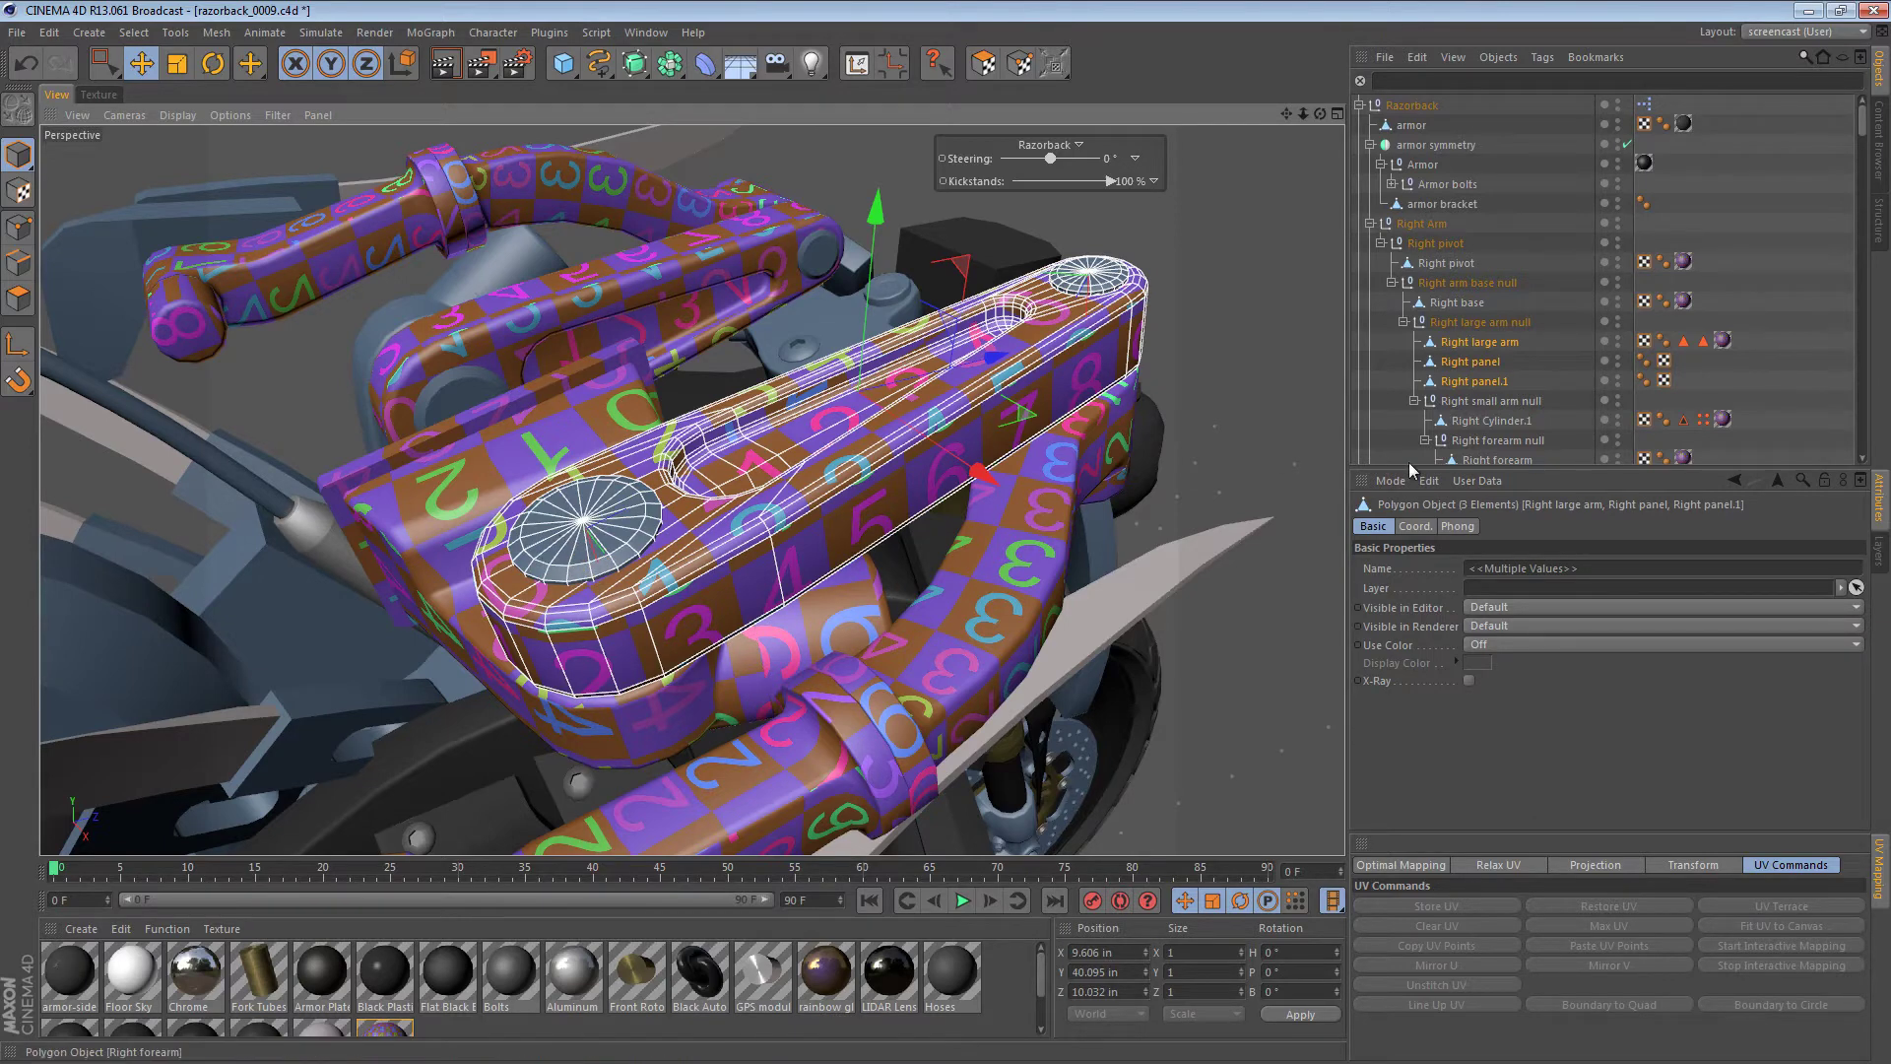
{"action": "left_click", "coordinate": [1468, 380], "text": "ctrl"}
{"action": "left_click", "coordinate": [1462, 380], "text": "shift"}
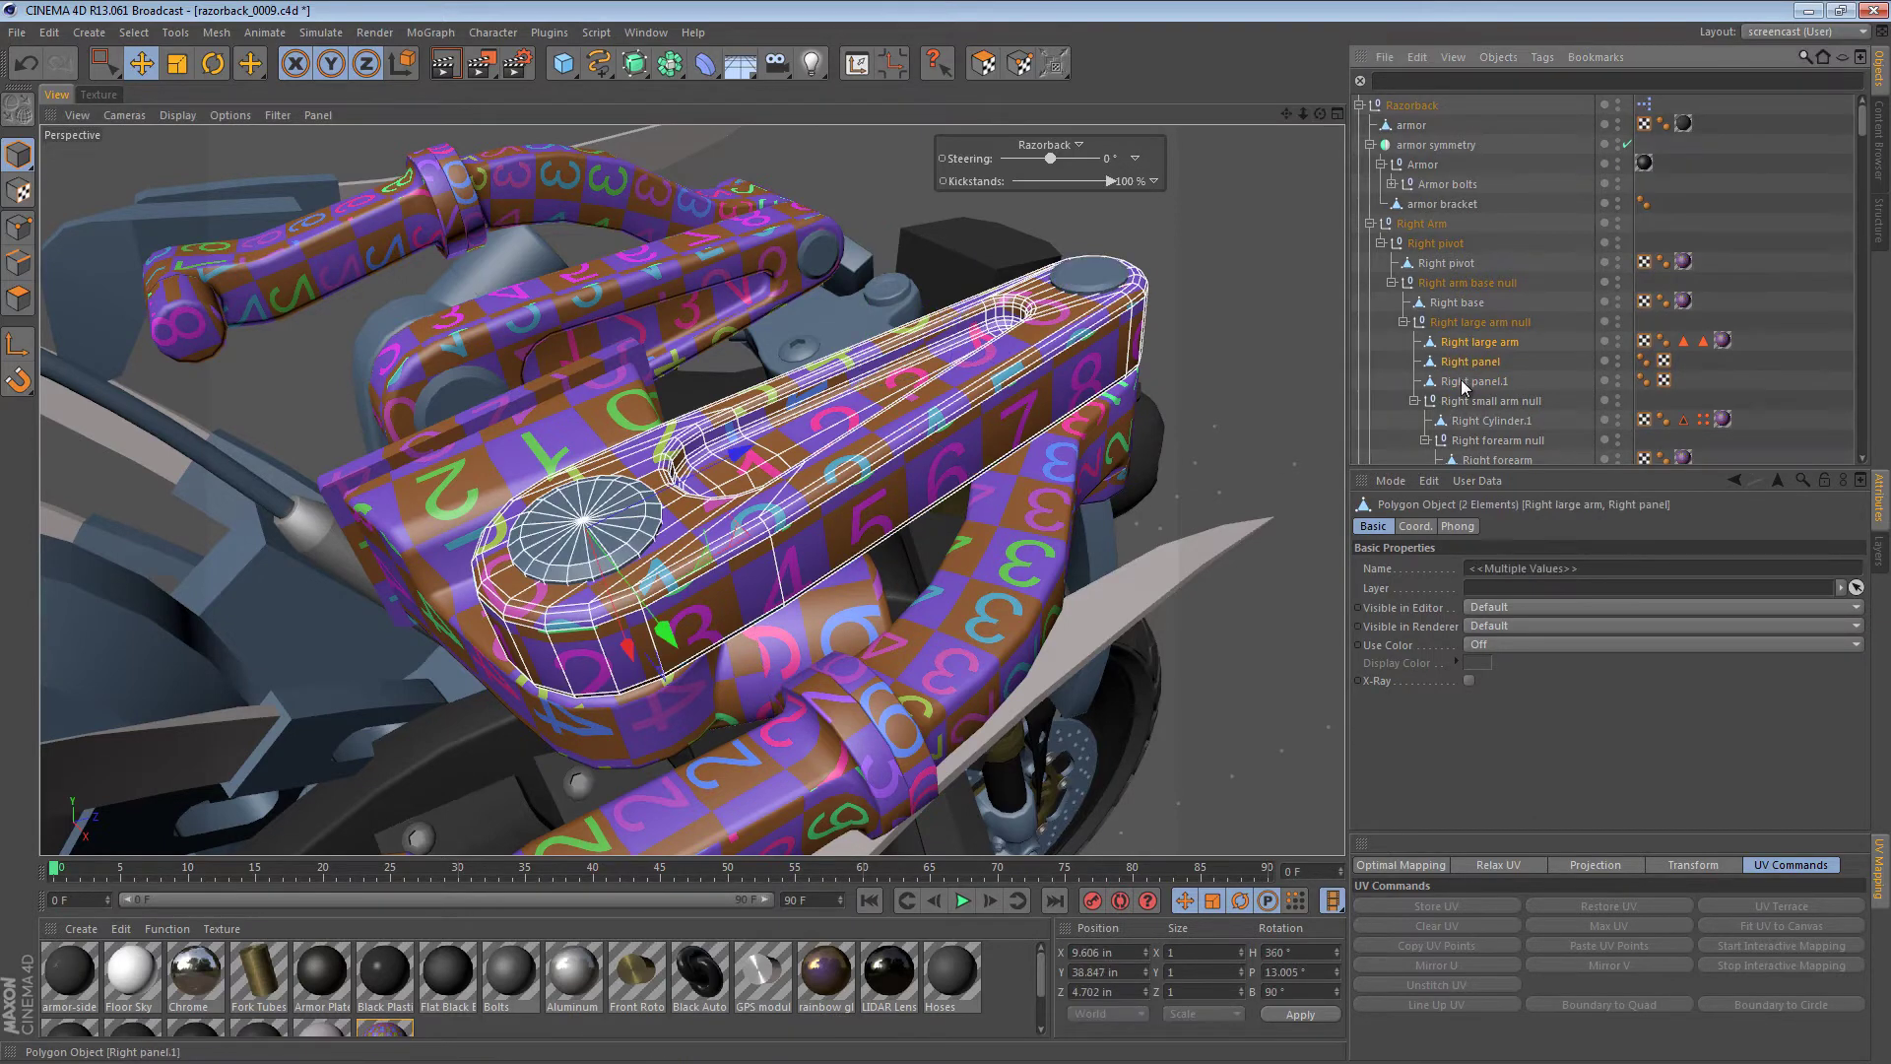
{"action": "right_click", "coordinate": [1483, 345]}
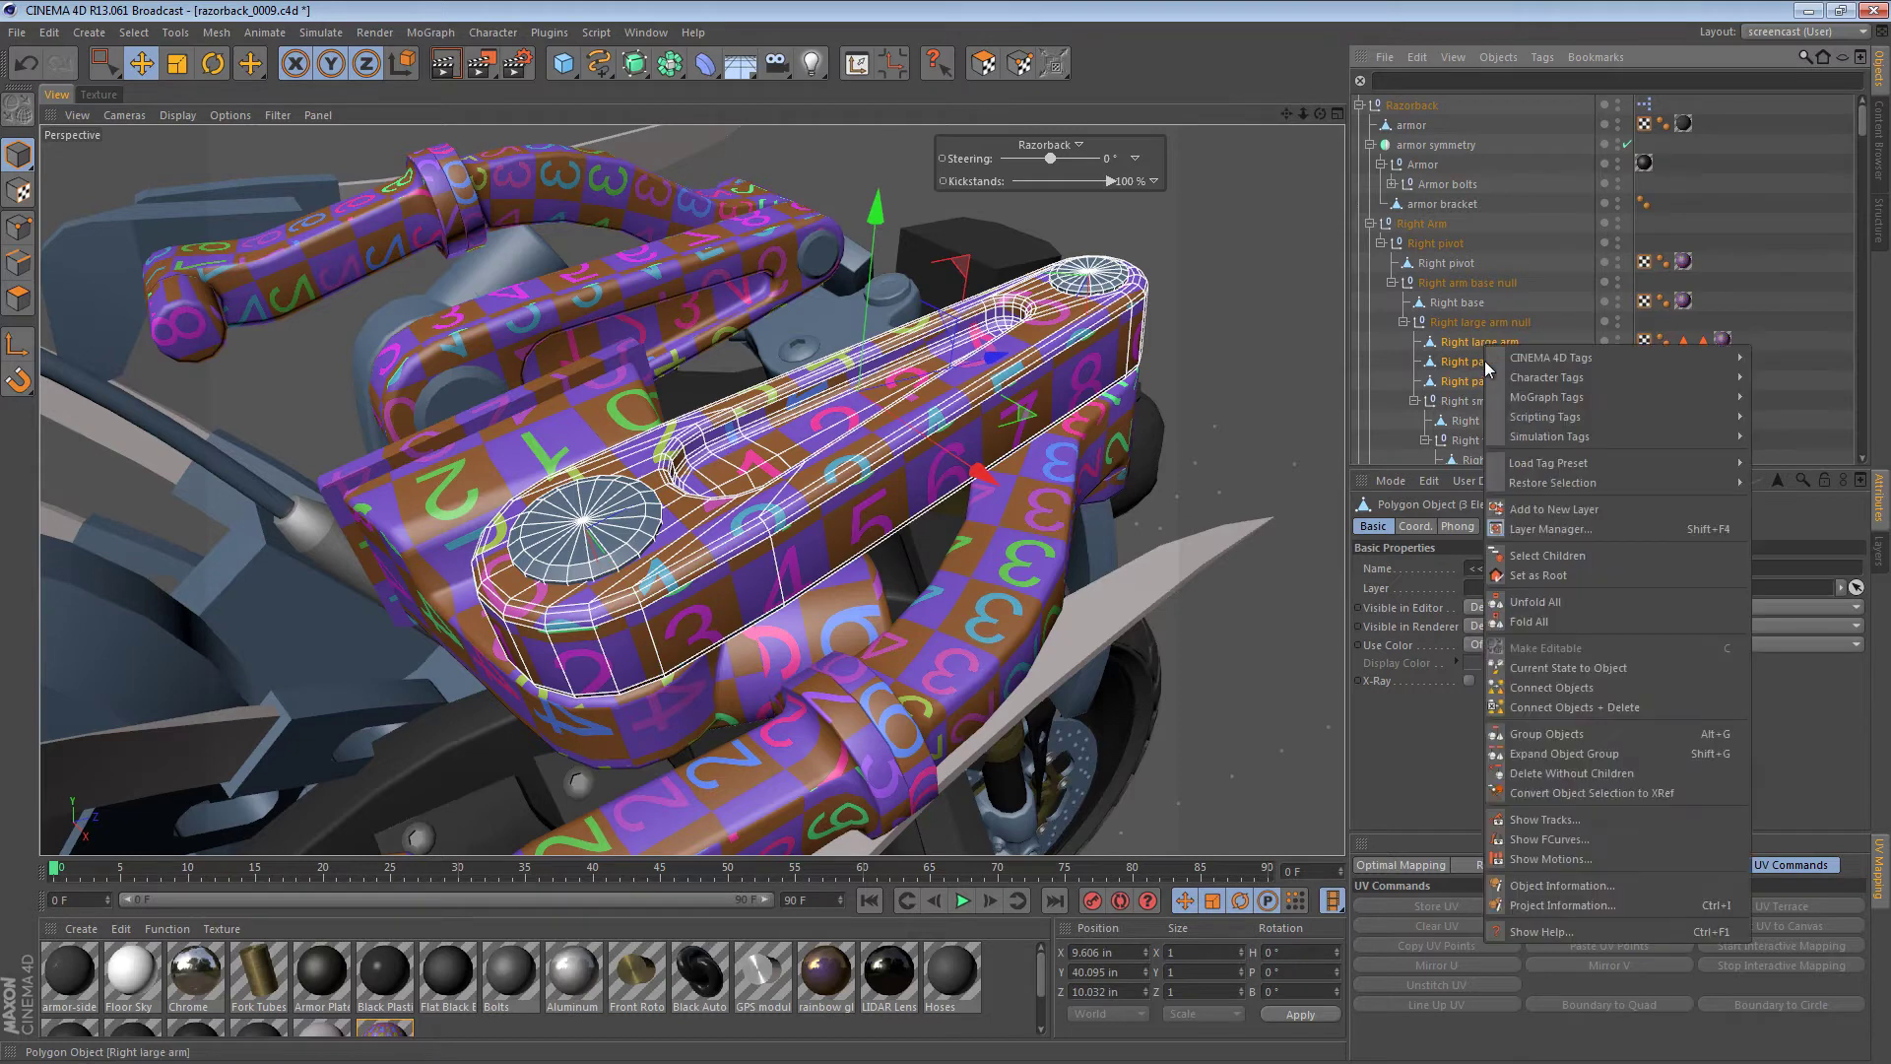
{"action": "left_click", "coordinate": [1598, 703]}
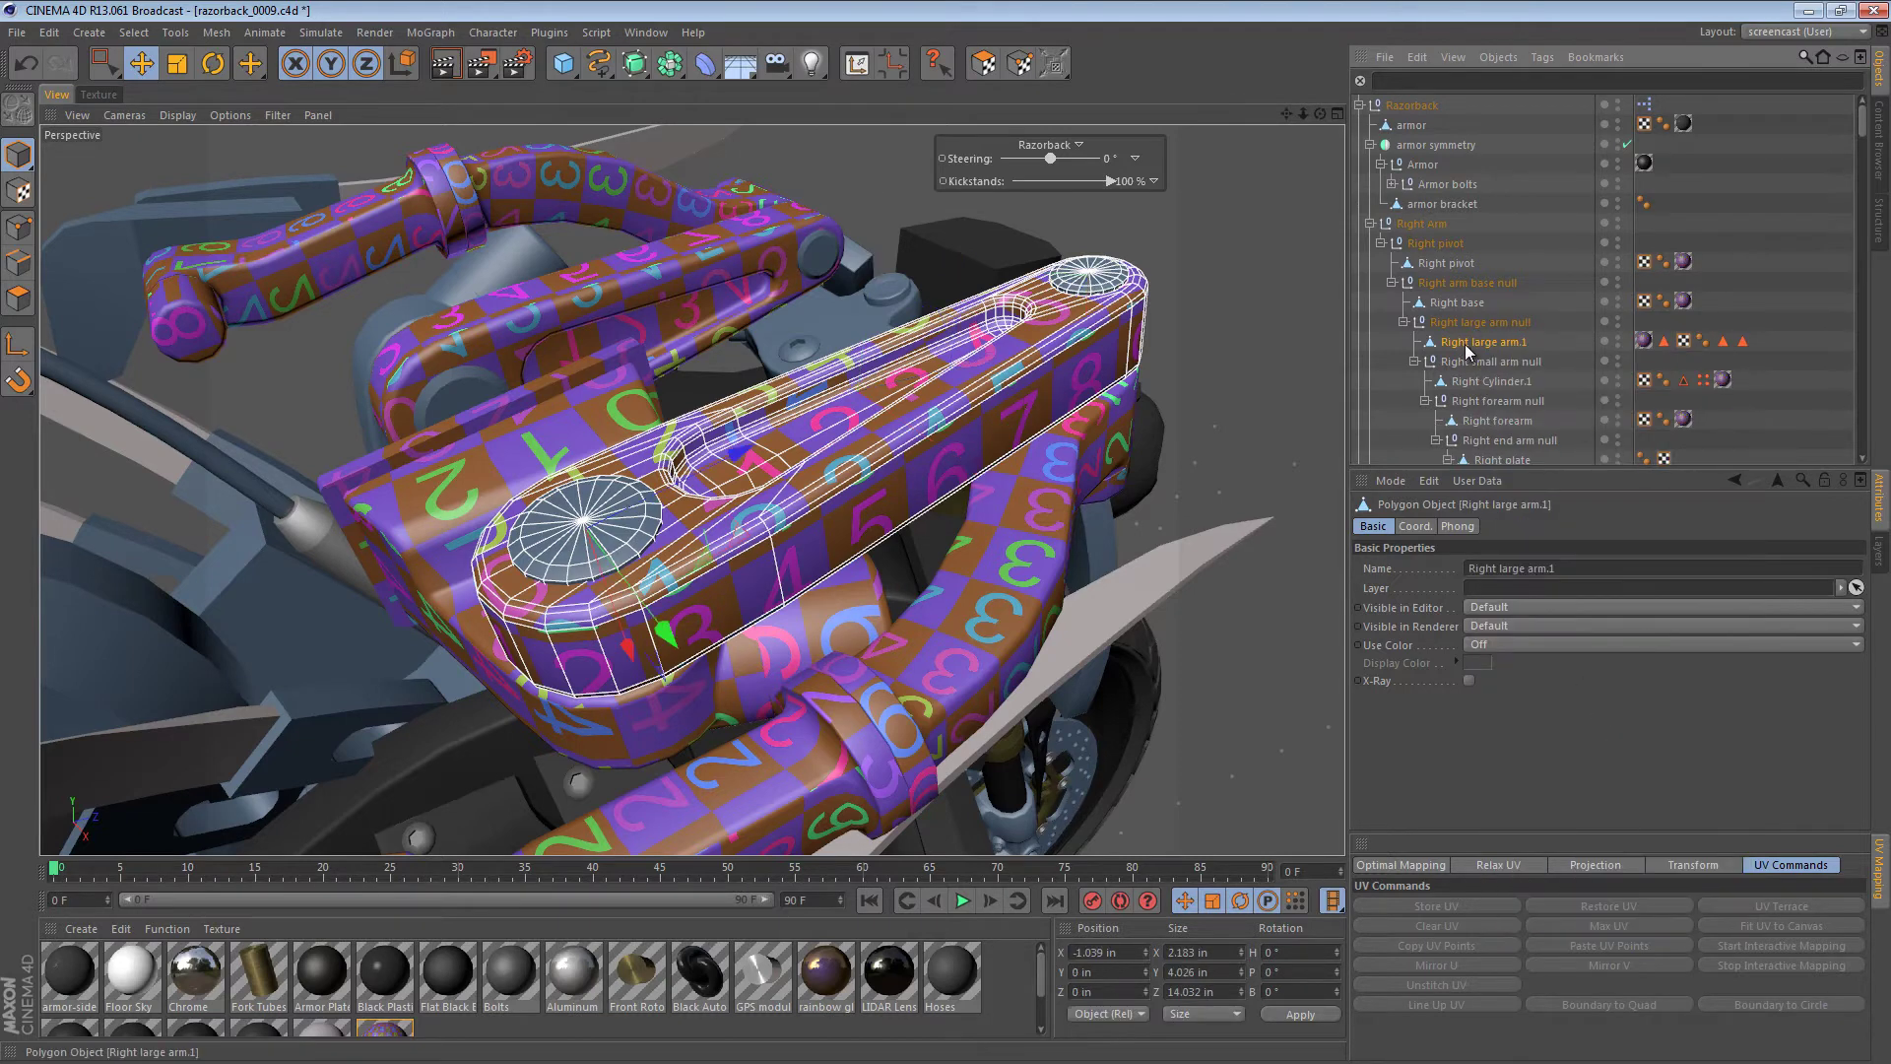
- Check which polygons the stored selection tags of the merged large arm cover, restore Polygon Selection #0 and clear the object selection
{"action": "left_click", "coordinate": [1665, 342]}
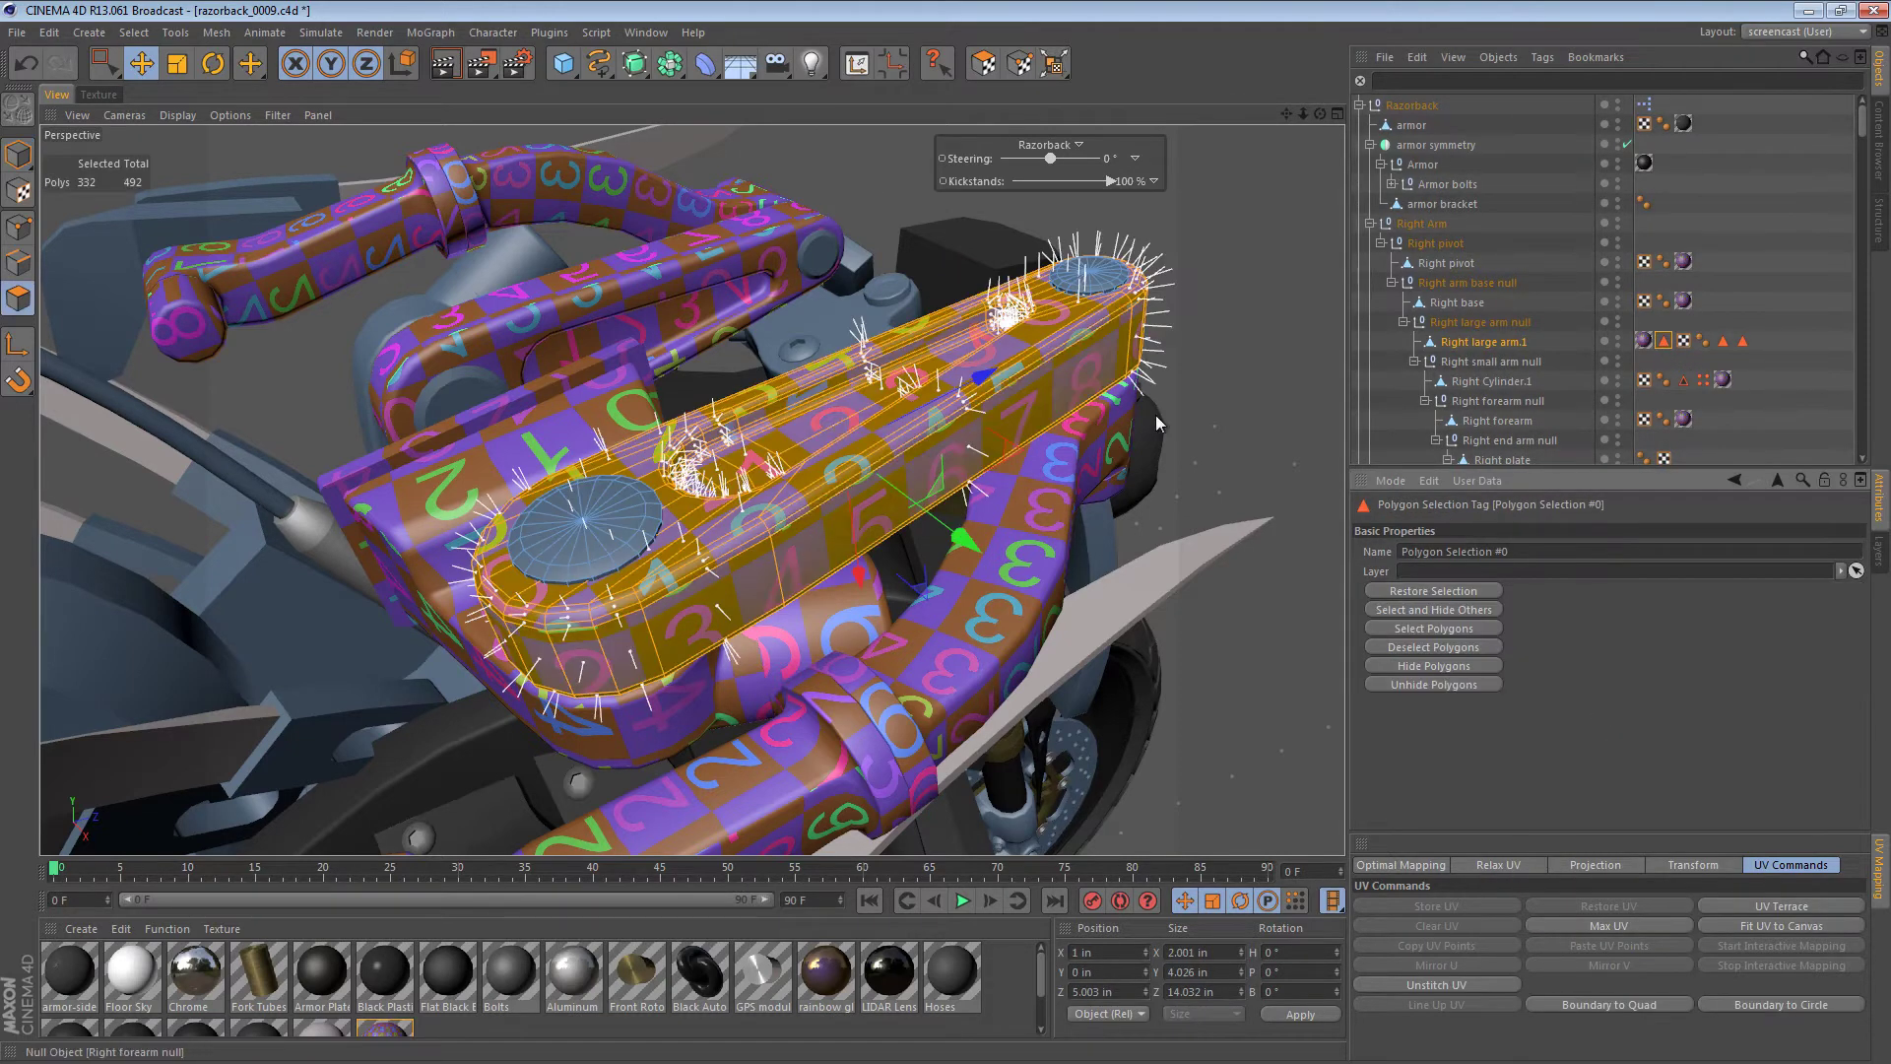
{"action": "left_click", "coordinate": [1722, 342]}
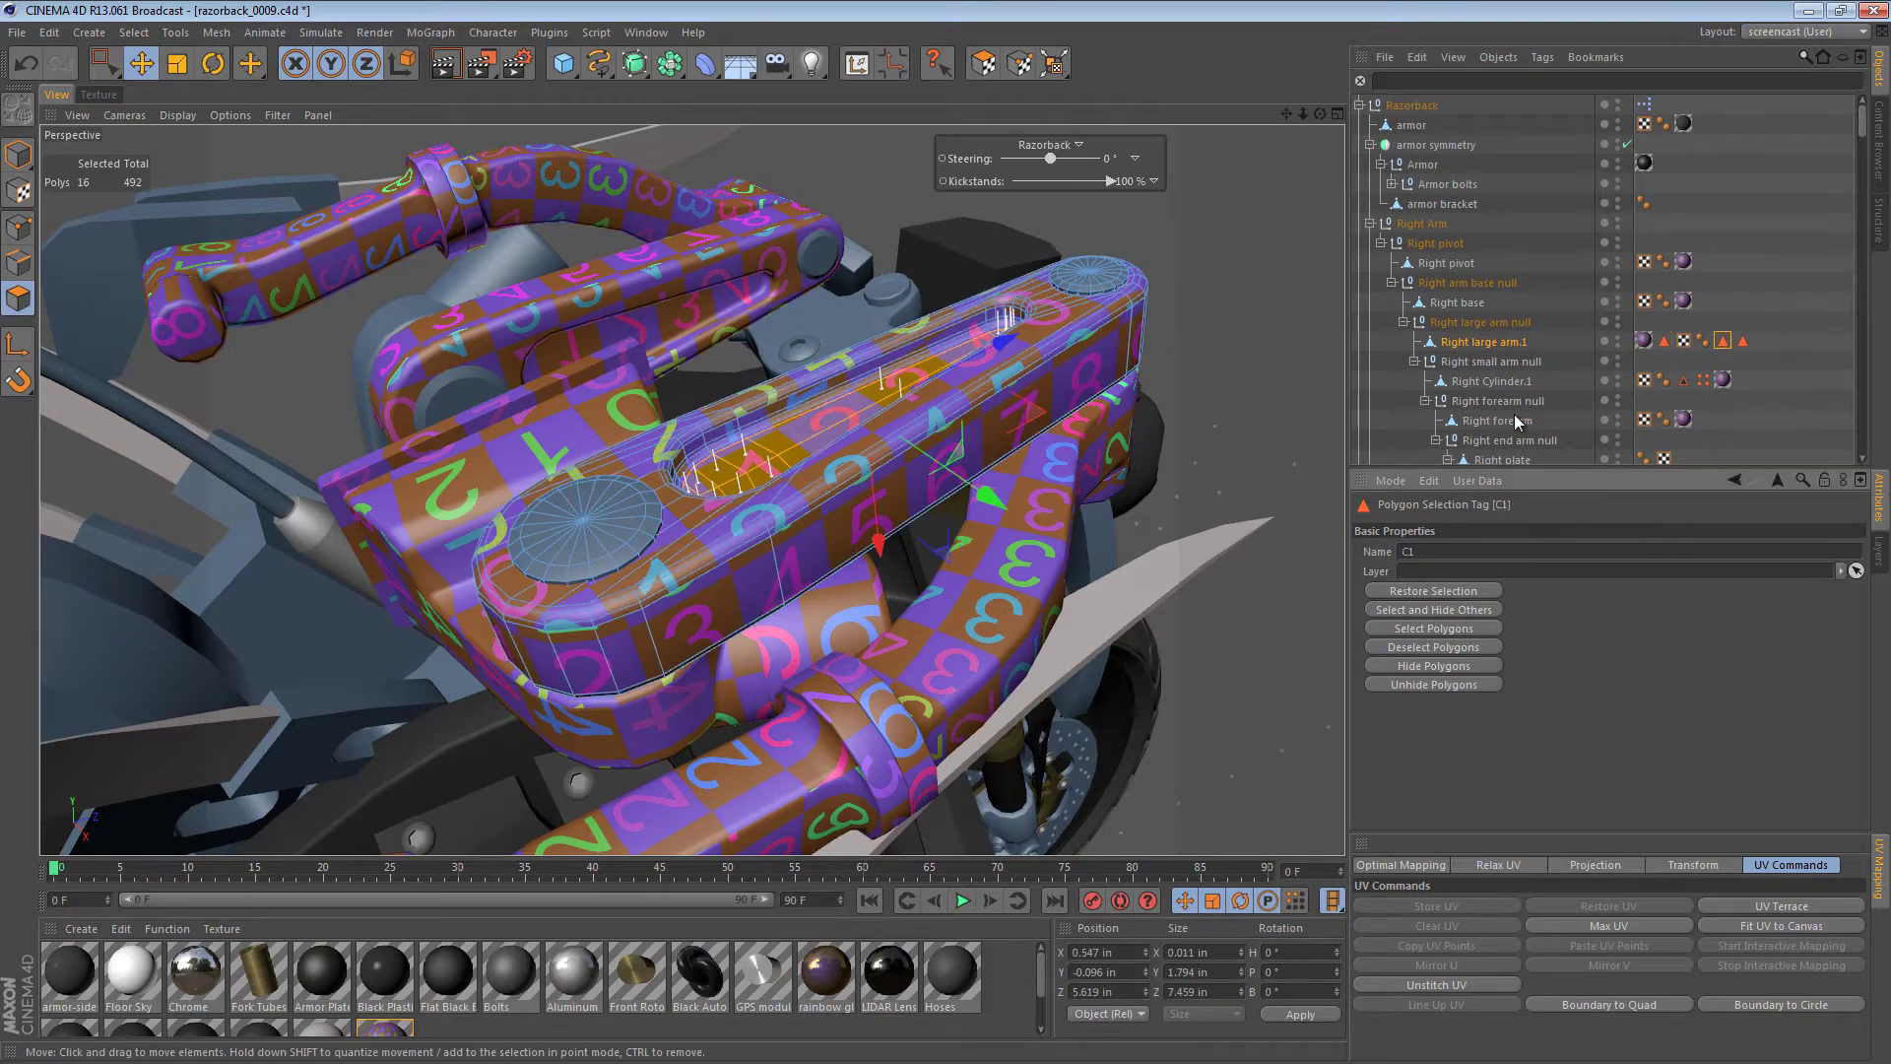
{"action": "left_click", "coordinate": [1743, 341]}
{"action": "double_click", "coordinate": [1666, 344]}
{"action": "left_click", "coordinate": [1811, 358]}
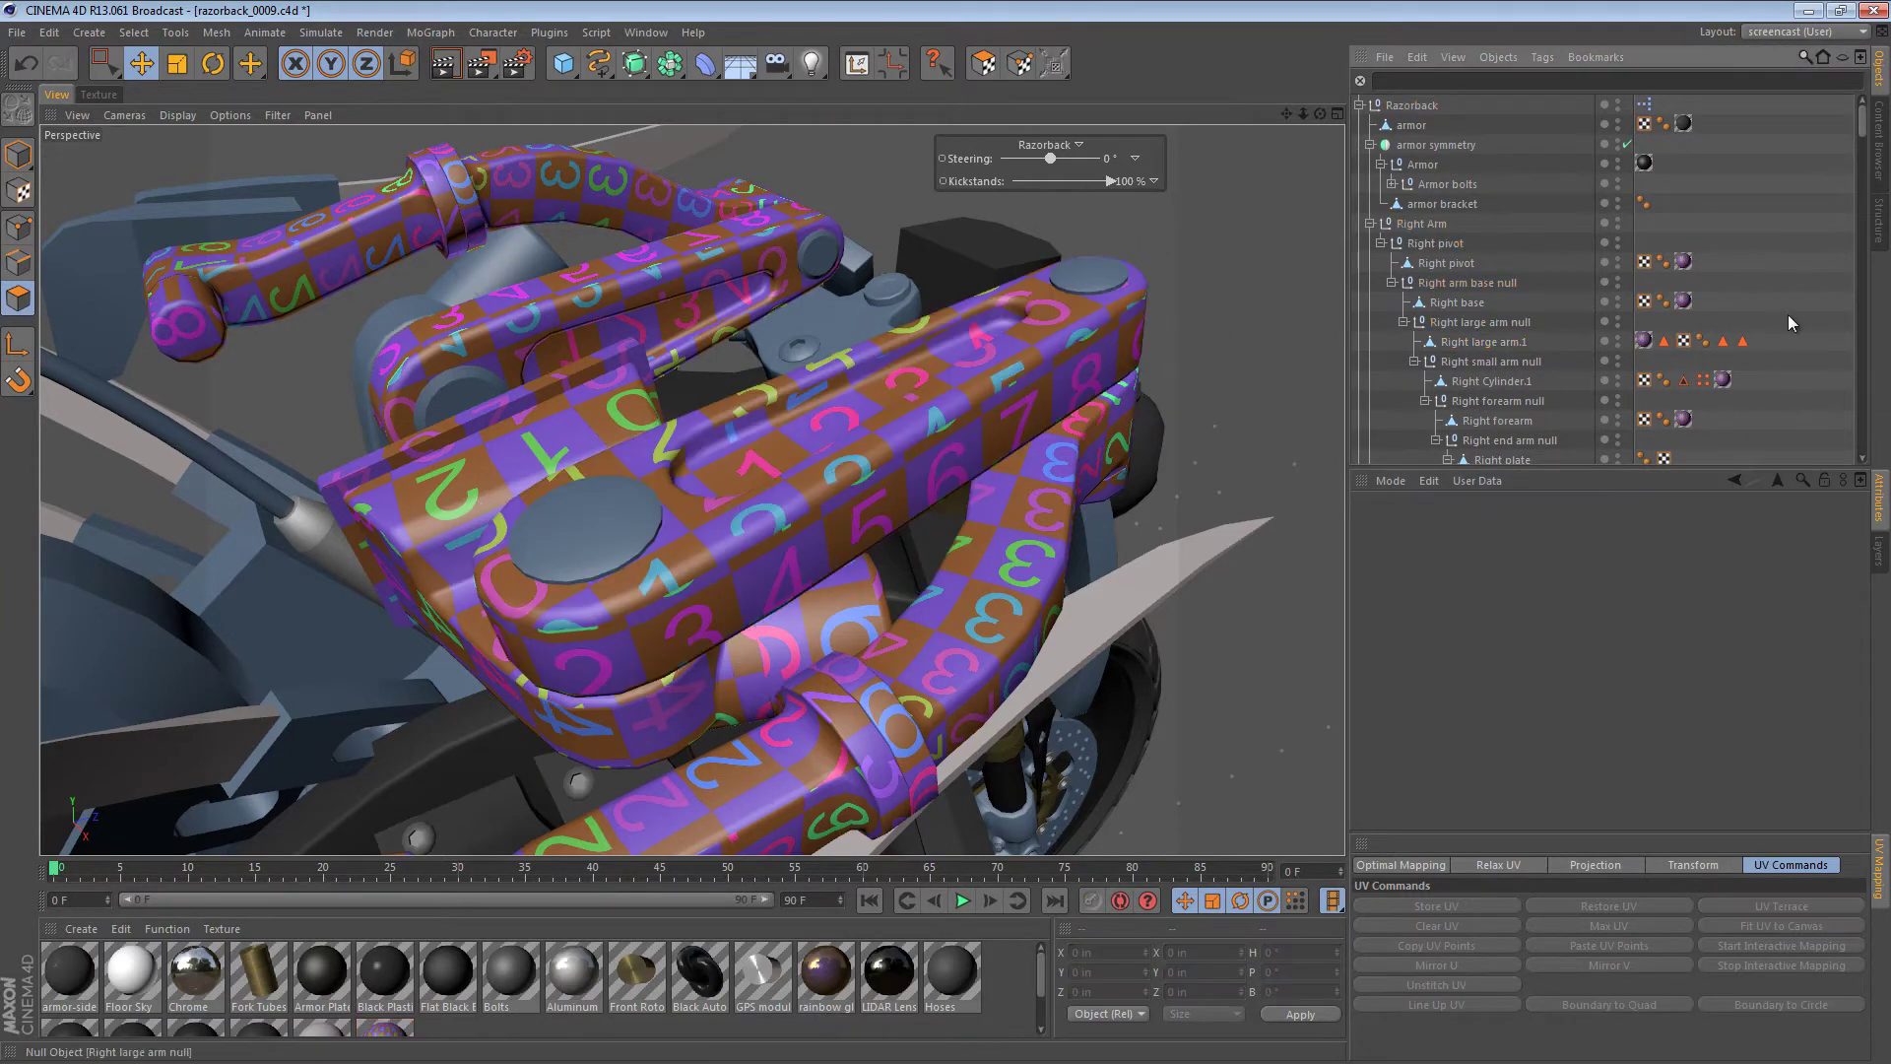
- Rename the Right large arm.1 object to Right large arm and keep it selected
{"action": "left_click", "coordinate": [1494, 344]}
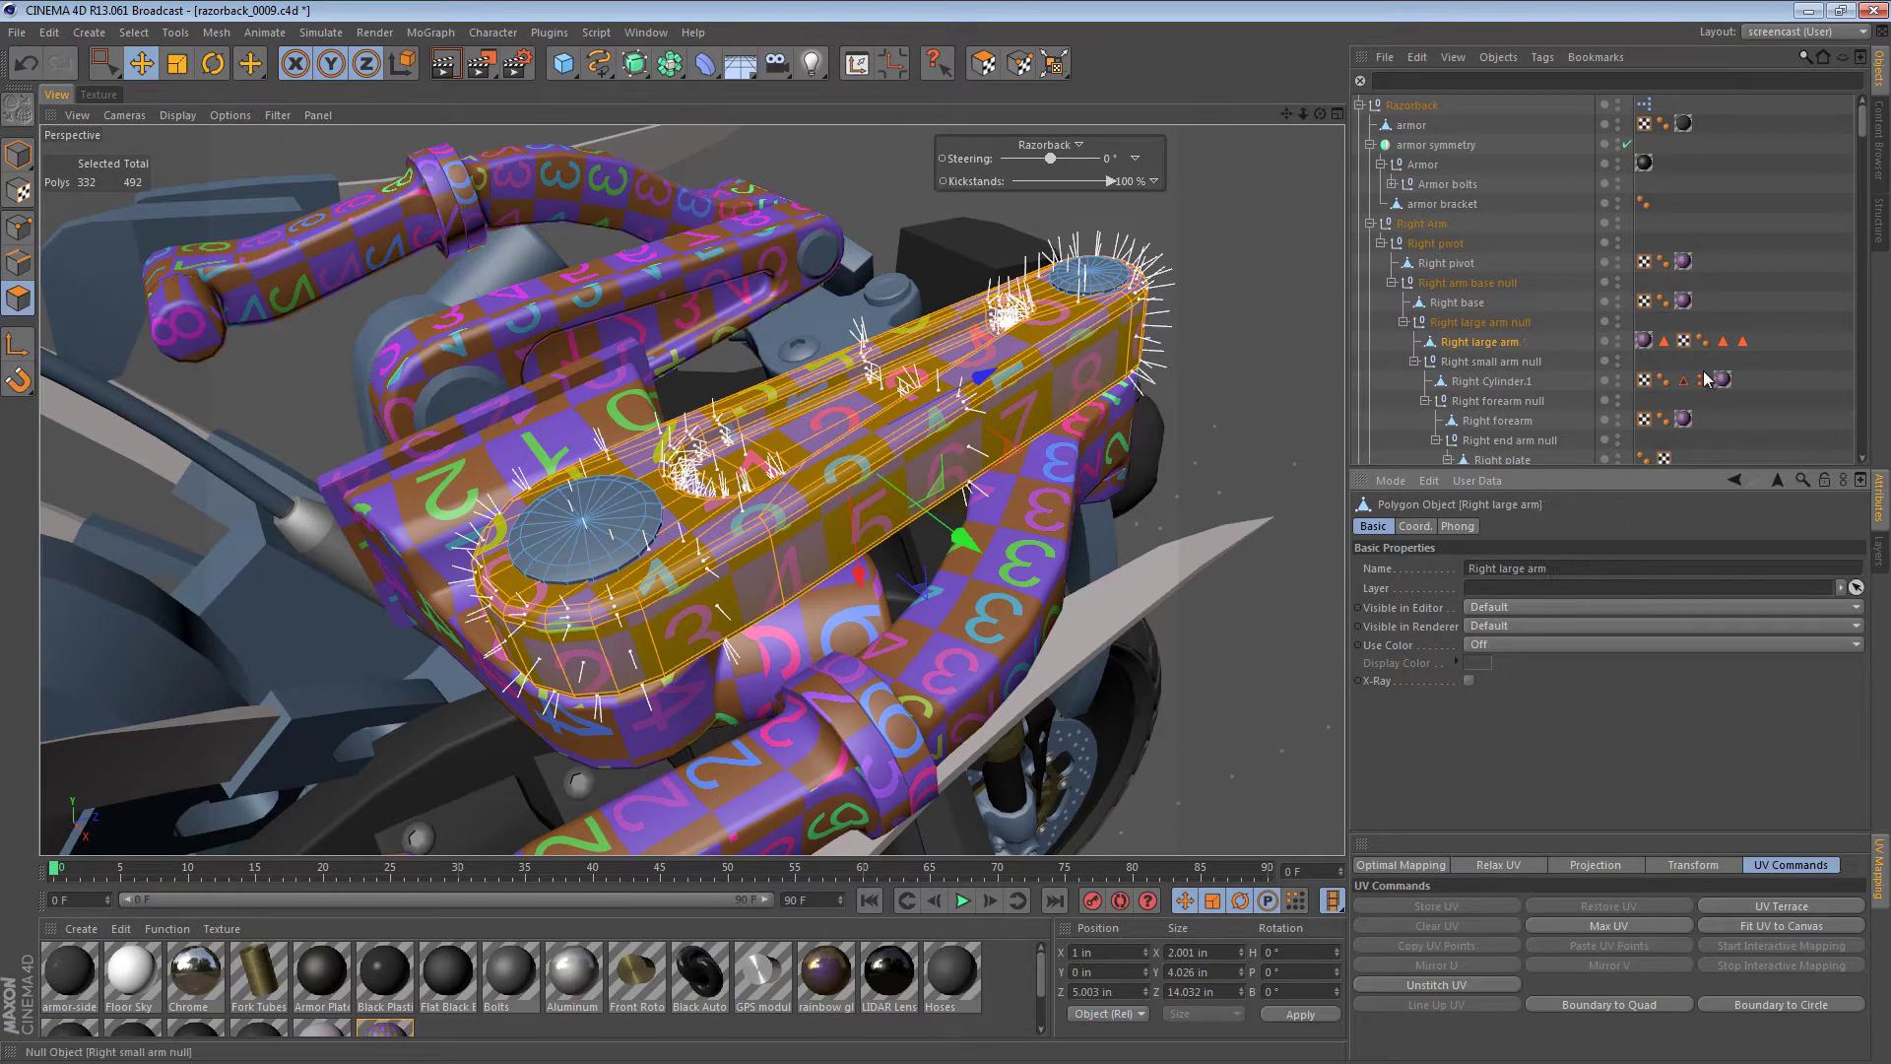
{"action": "left_click", "coordinate": [1769, 305]}
{"action": "left_click", "coordinate": [1493, 346]}
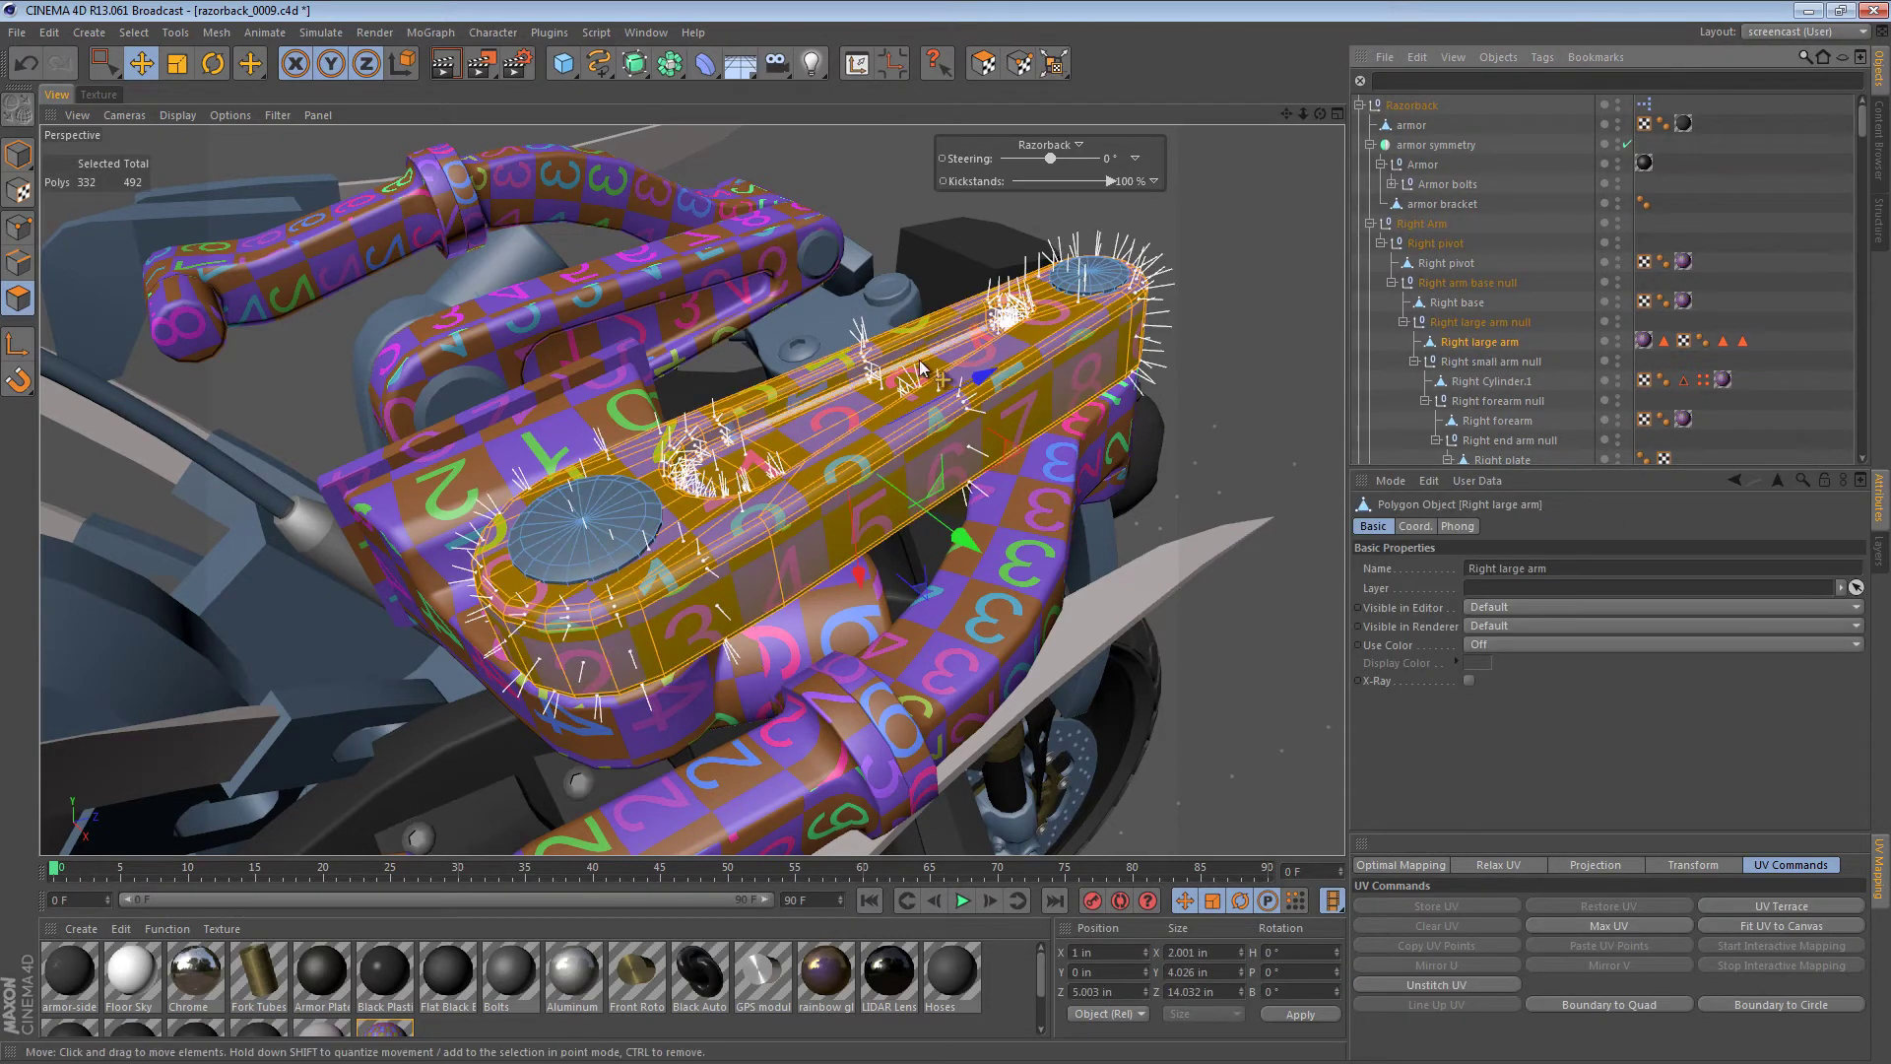
- Fill-select the polygons of the larger round cover on the Right large arm and show the view as wireframe
{"action": "left_click", "coordinate": [903, 555]}
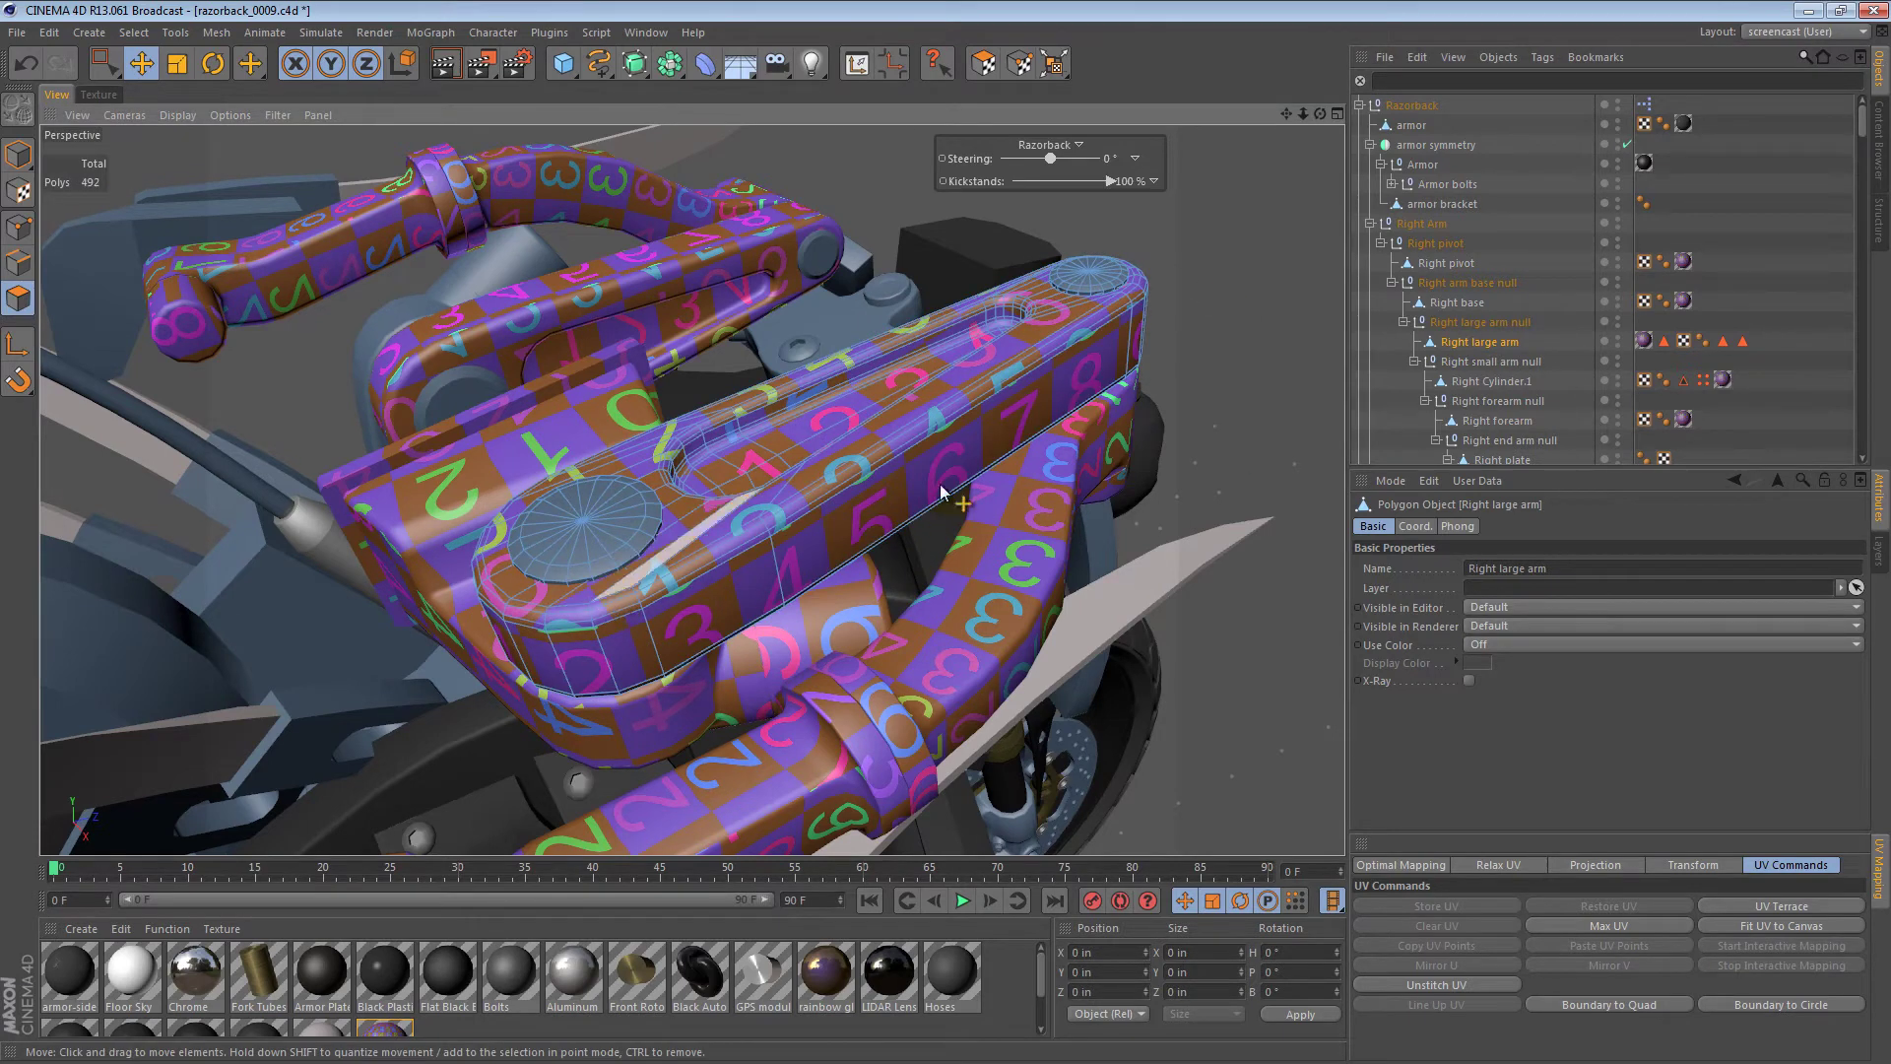
{"action": "key", "text": "u"}
{"action": "key", "text": "f"}
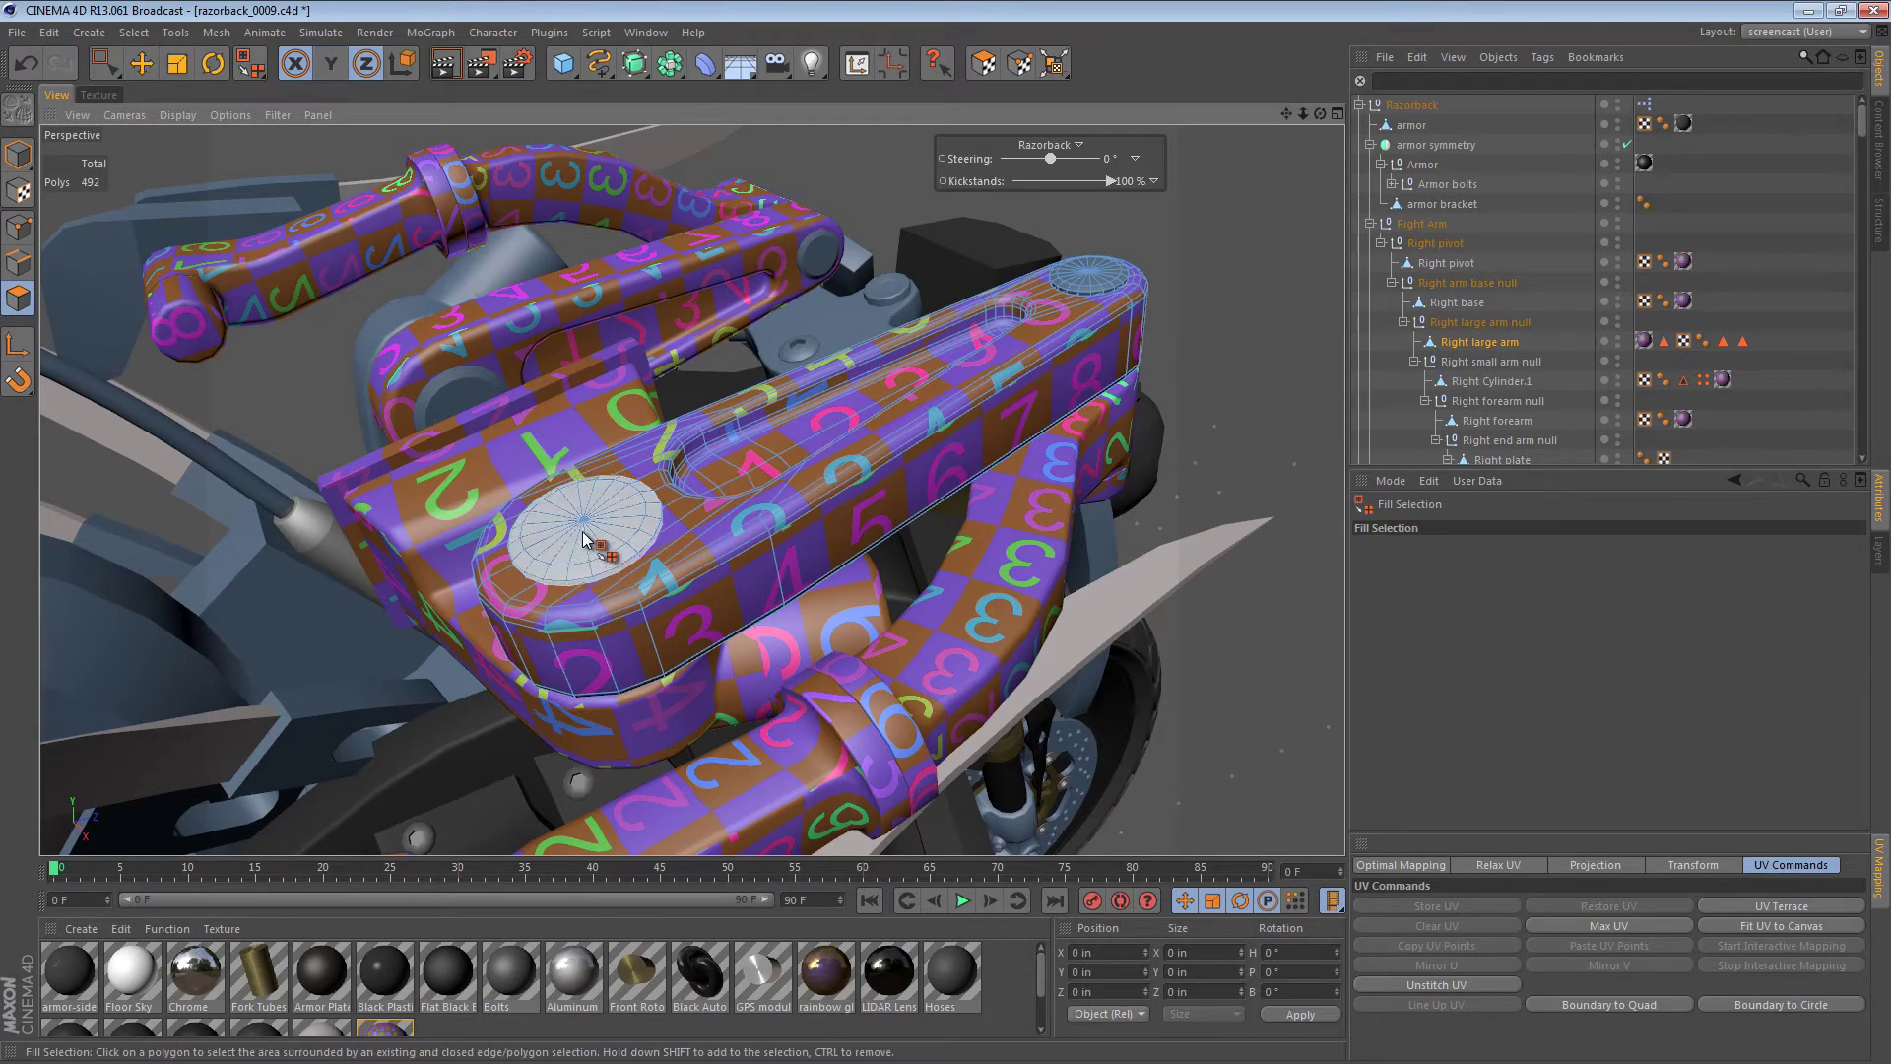
{"action": "left_click", "coordinate": [579, 543]}
{"action": "right_click_drag", "start_coordinate": [580, 543], "coordinate": [740, 541], "text": "alt"}
{"action": "key", "text": "n"}
{"action": "key", "text": "g"}
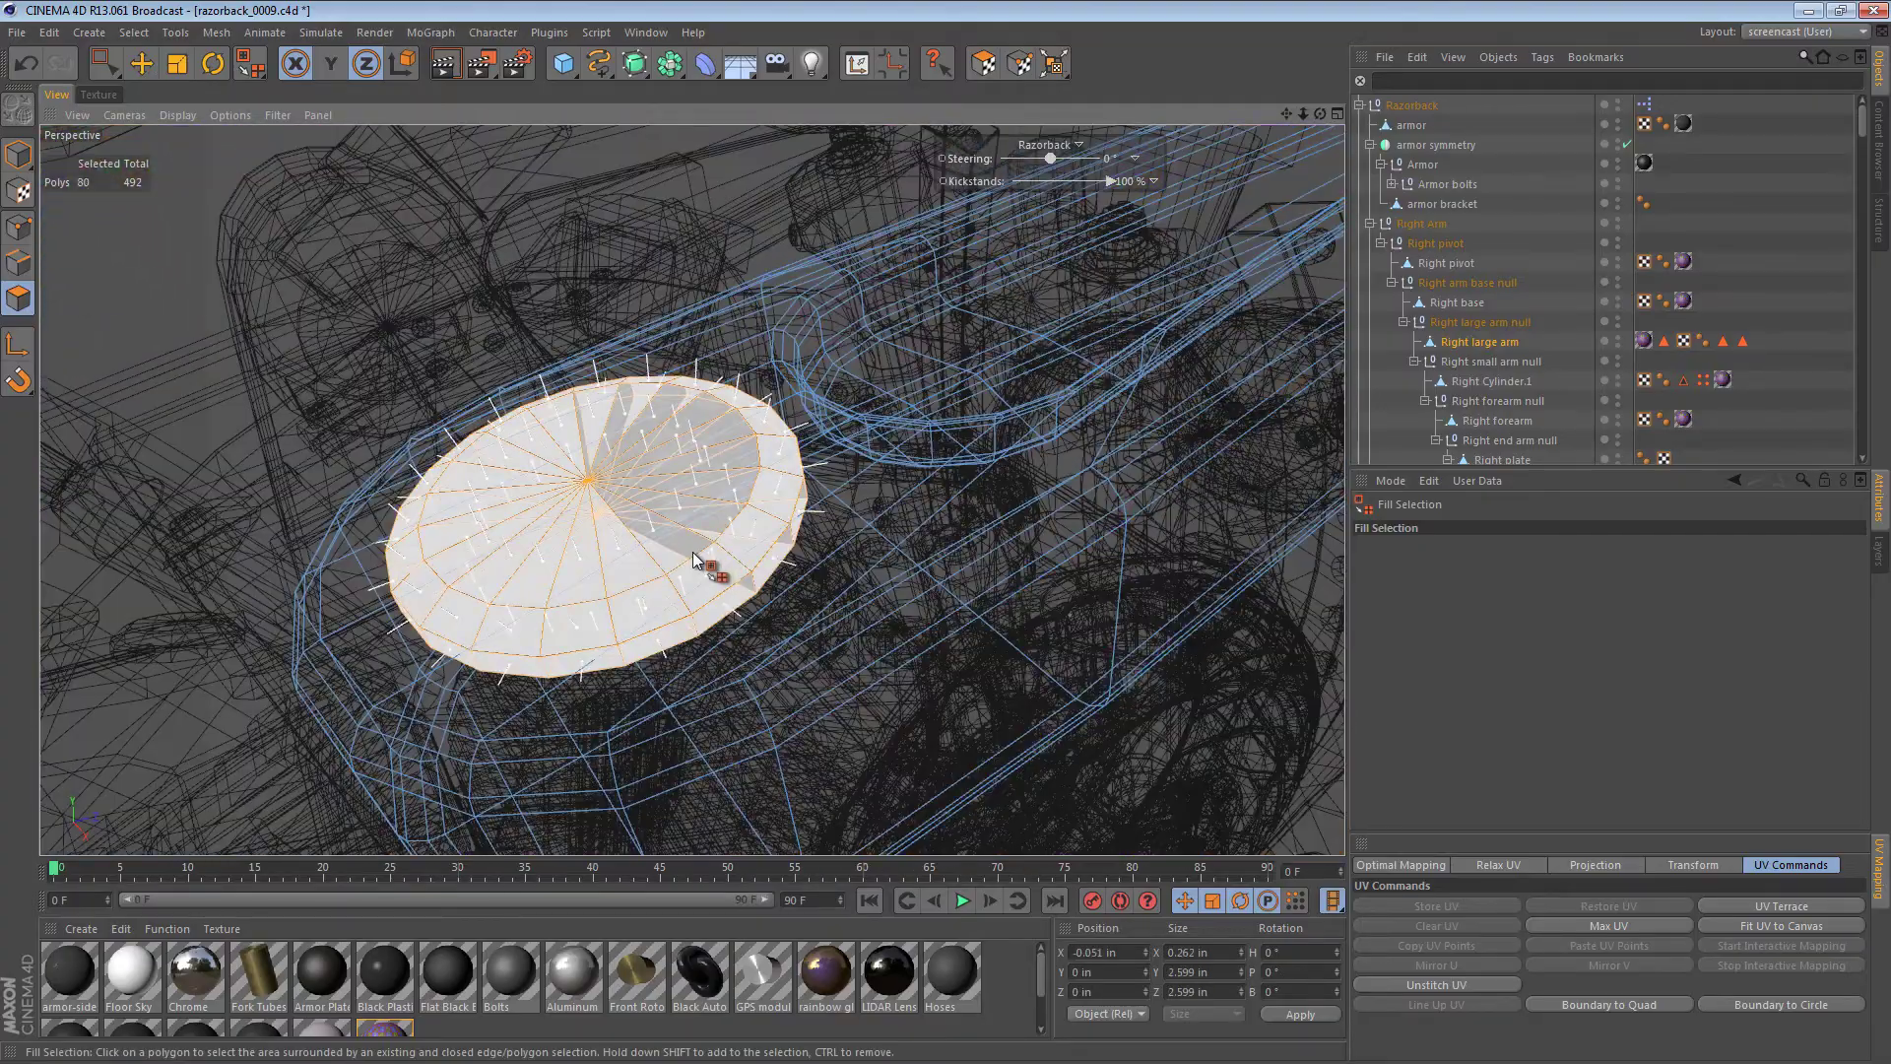
- Examine the larger round cover's underside inside the arm in wireframe and clear its polygon selection
{"action": "mouse_move", "coordinate": [693, 552]}
{"action": "left_mouse_down", "text": "alt"}
{"action": "mouse_move", "coordinate": [548, 378]}
{"action": "mouse_move", "coordinate": [494, 264]}
{"action": "mouse_move", "coordinate": [304, 301]}
{"action": "mouse_move", "coordinate": [276, 380]}
{"action": "mouse_move", "coordinate": [457, 369]}
{"action": "left_mouse_up", "text": "alt"}
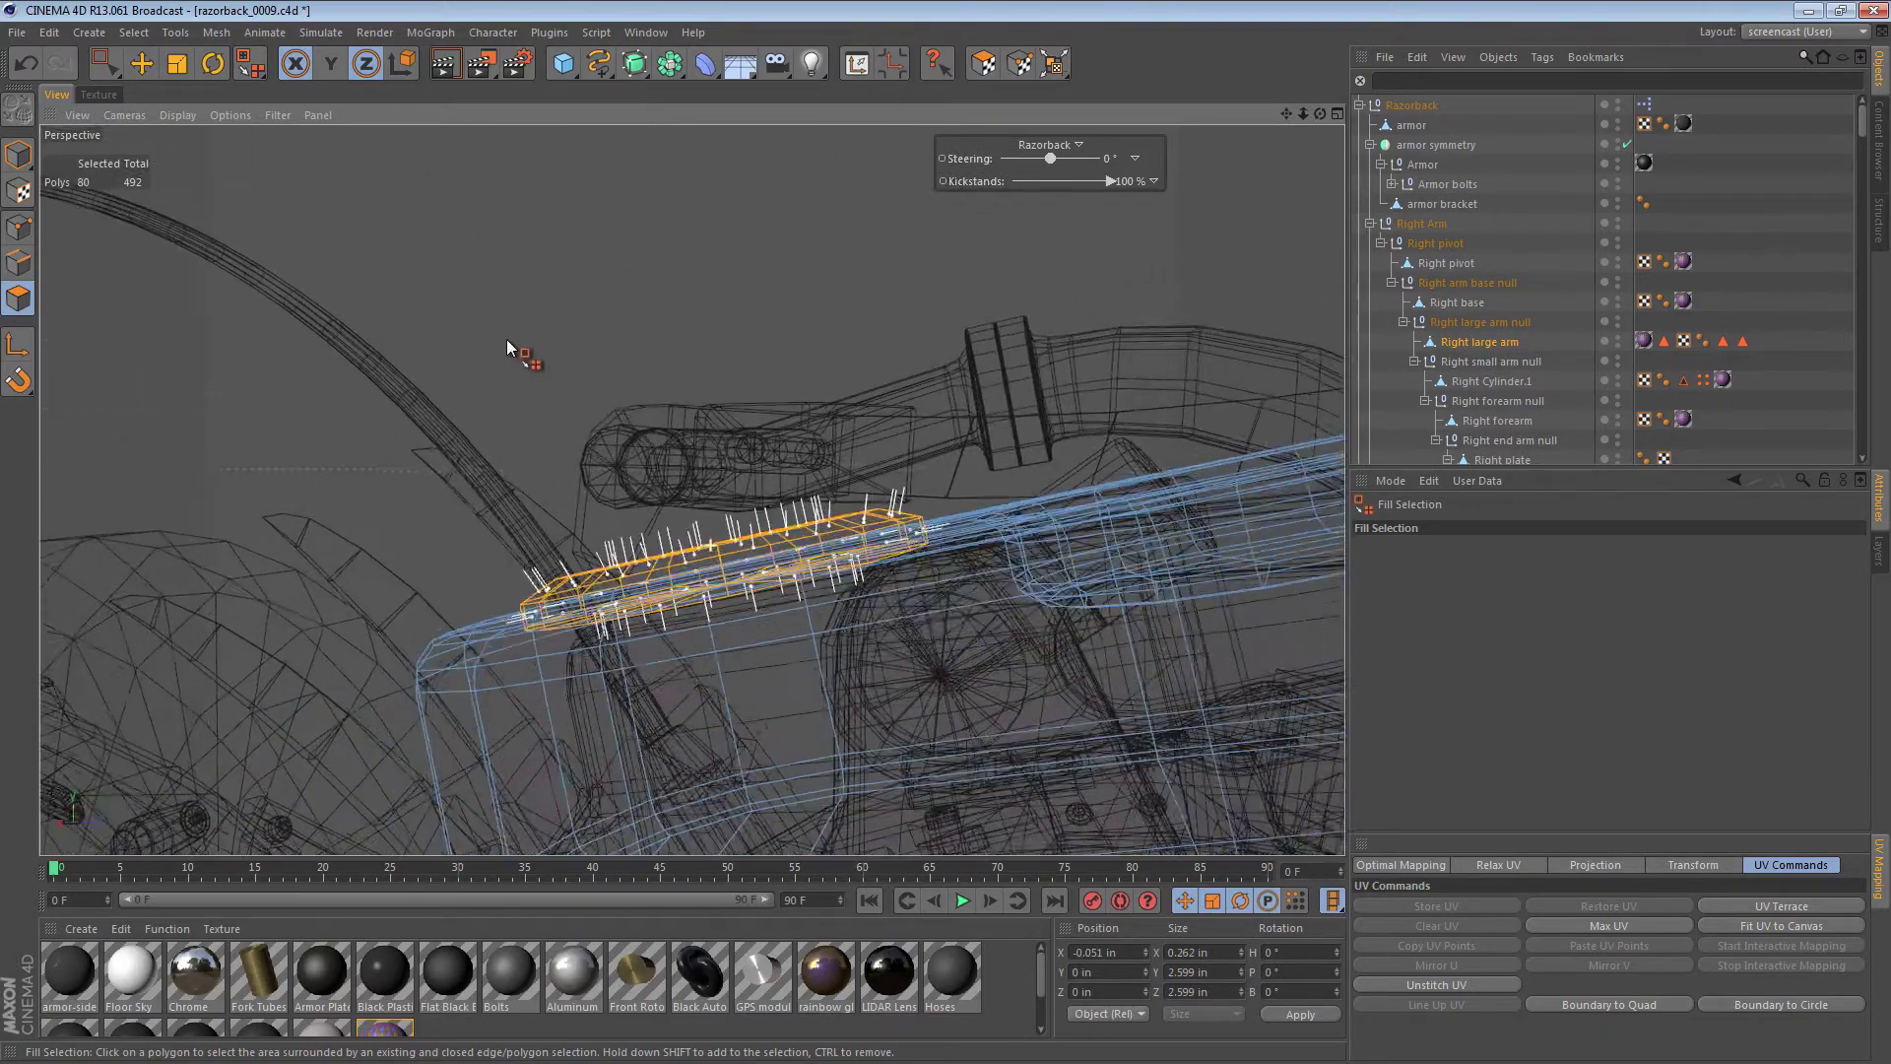
{"action": "left_click_drag", "start_coordinate": [506, 339], "coordinate": [430, 252], "text": "alt"}
{"action": "key", "text": "u"}
{"action": "key", "text": "l"}
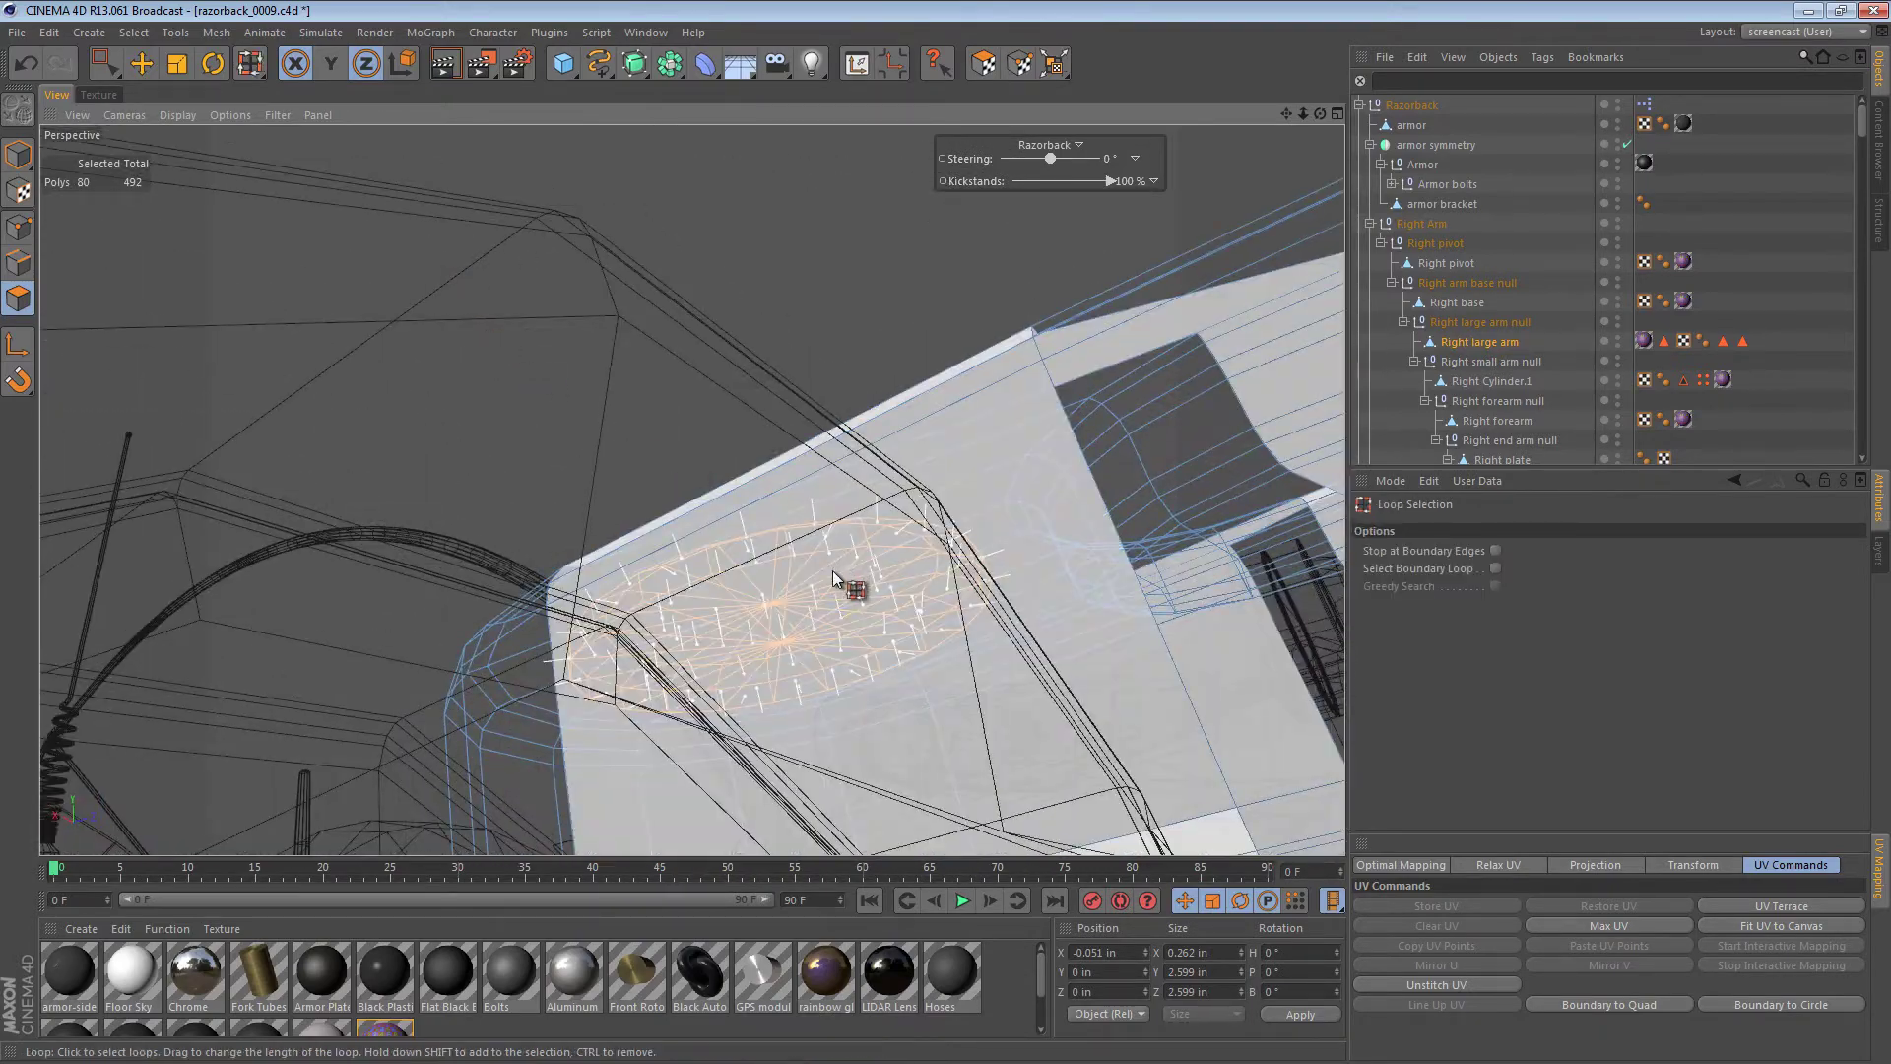
{"action": "left_click_drag", "start_coordinate": [764, 562], "coordinate": [393, 371], "text": "alt"}
{"action": "key", "text": "e"}
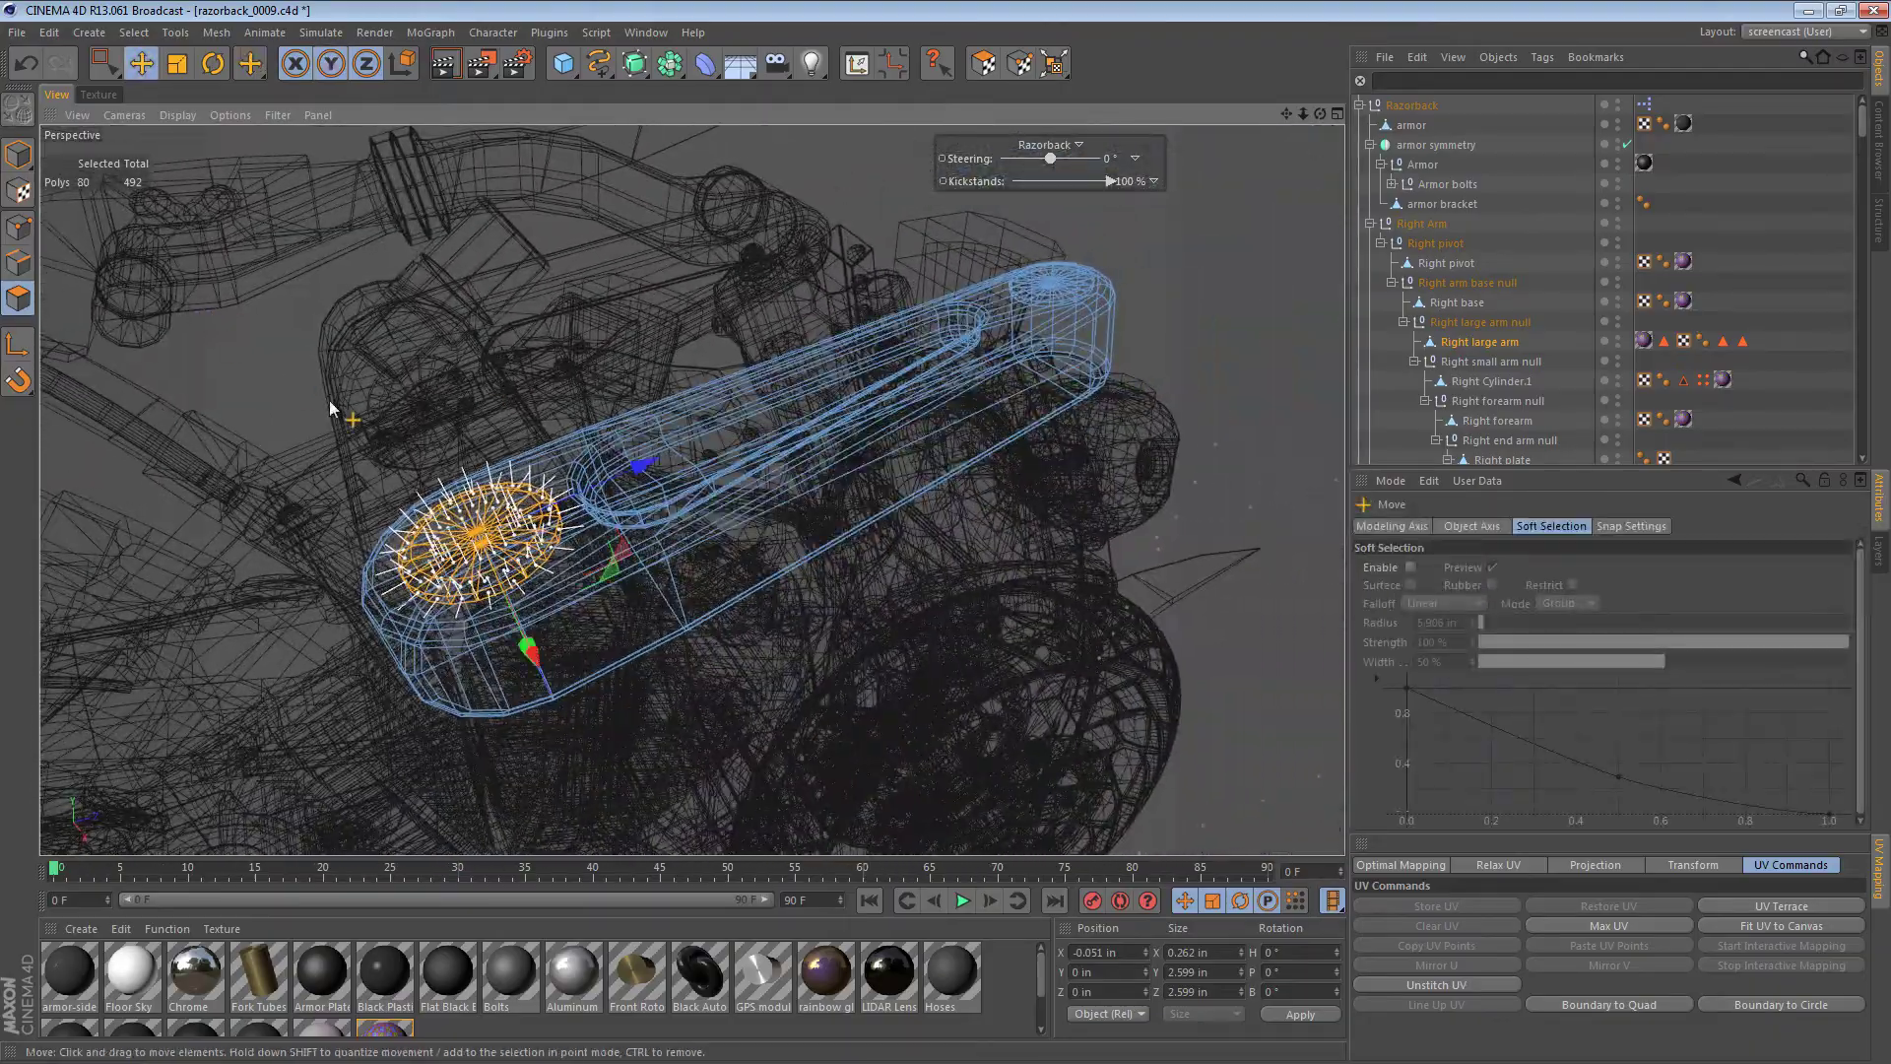
{"action": "left_click", "coordinate": [783, 597]}
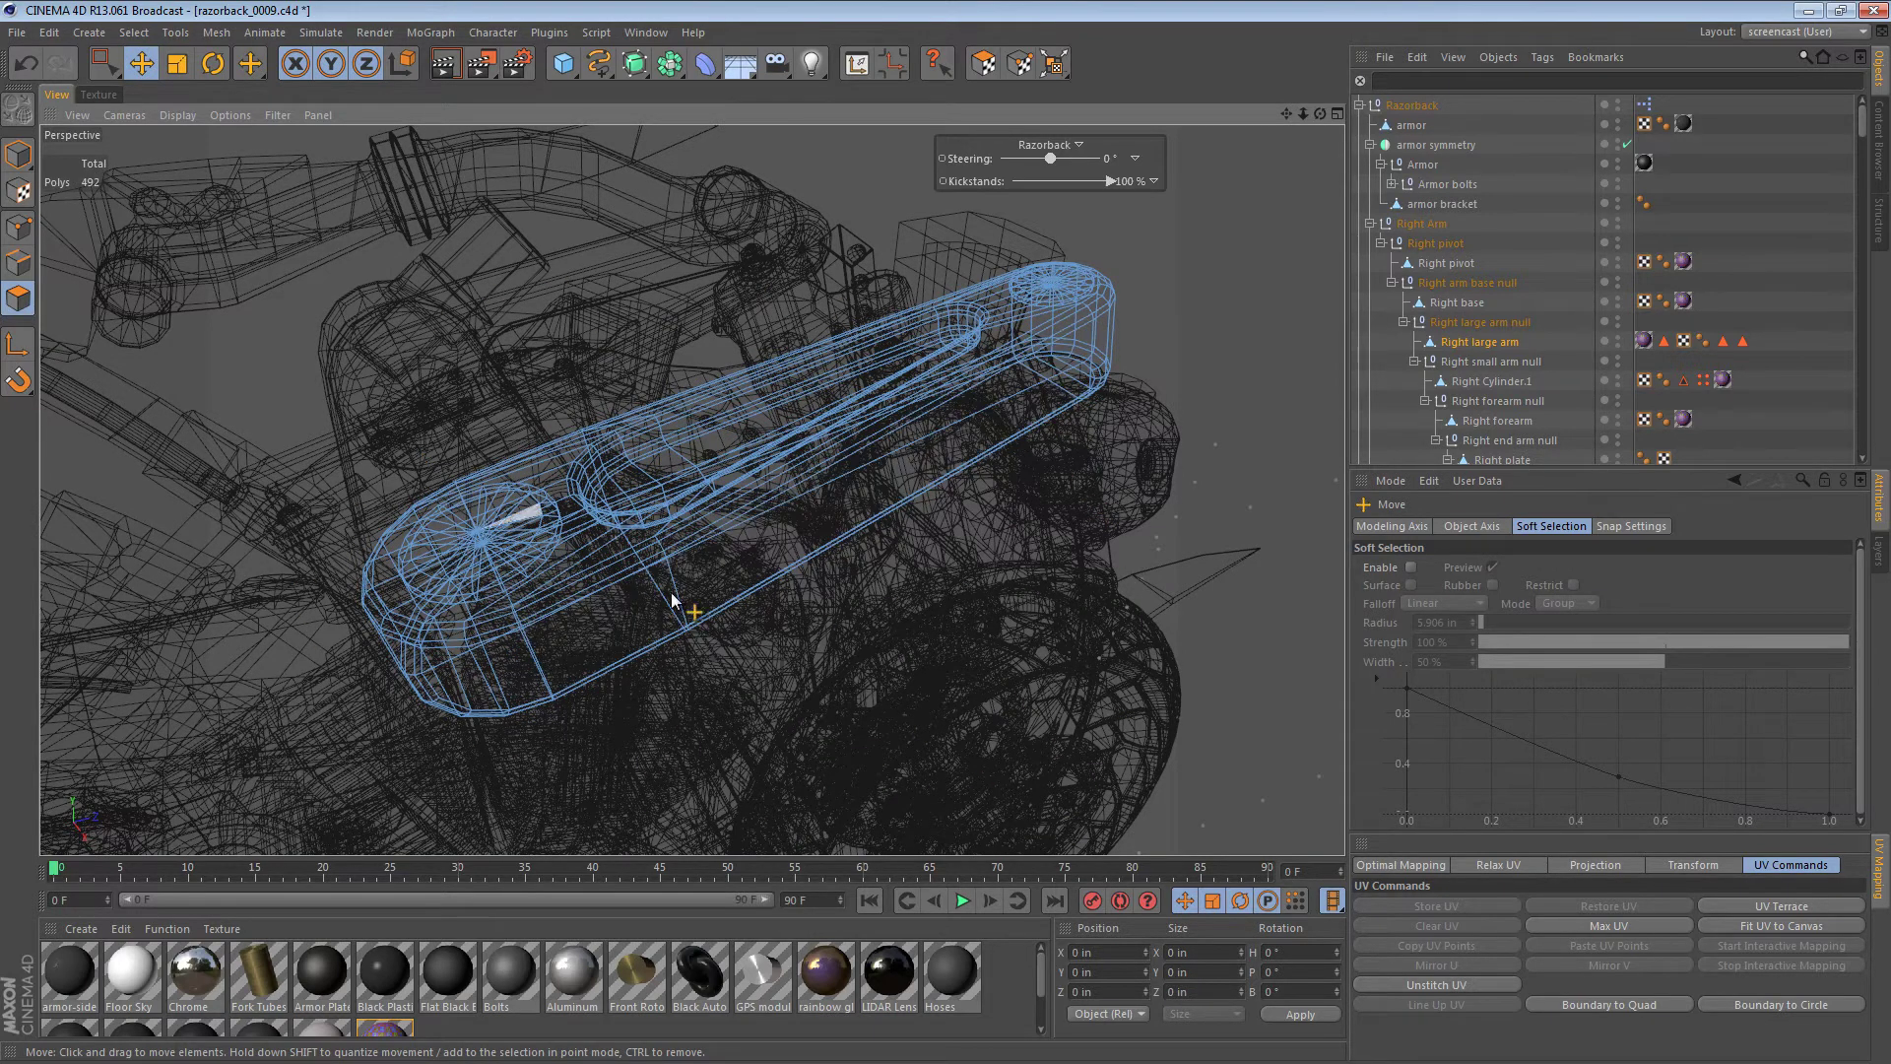
- Fill-select and hide the large arm's body polygons, leaving only the two round covers, and restore Gouraud shading
{"action": "key", "text": "u"}
{"action": "key", "text": "f"}
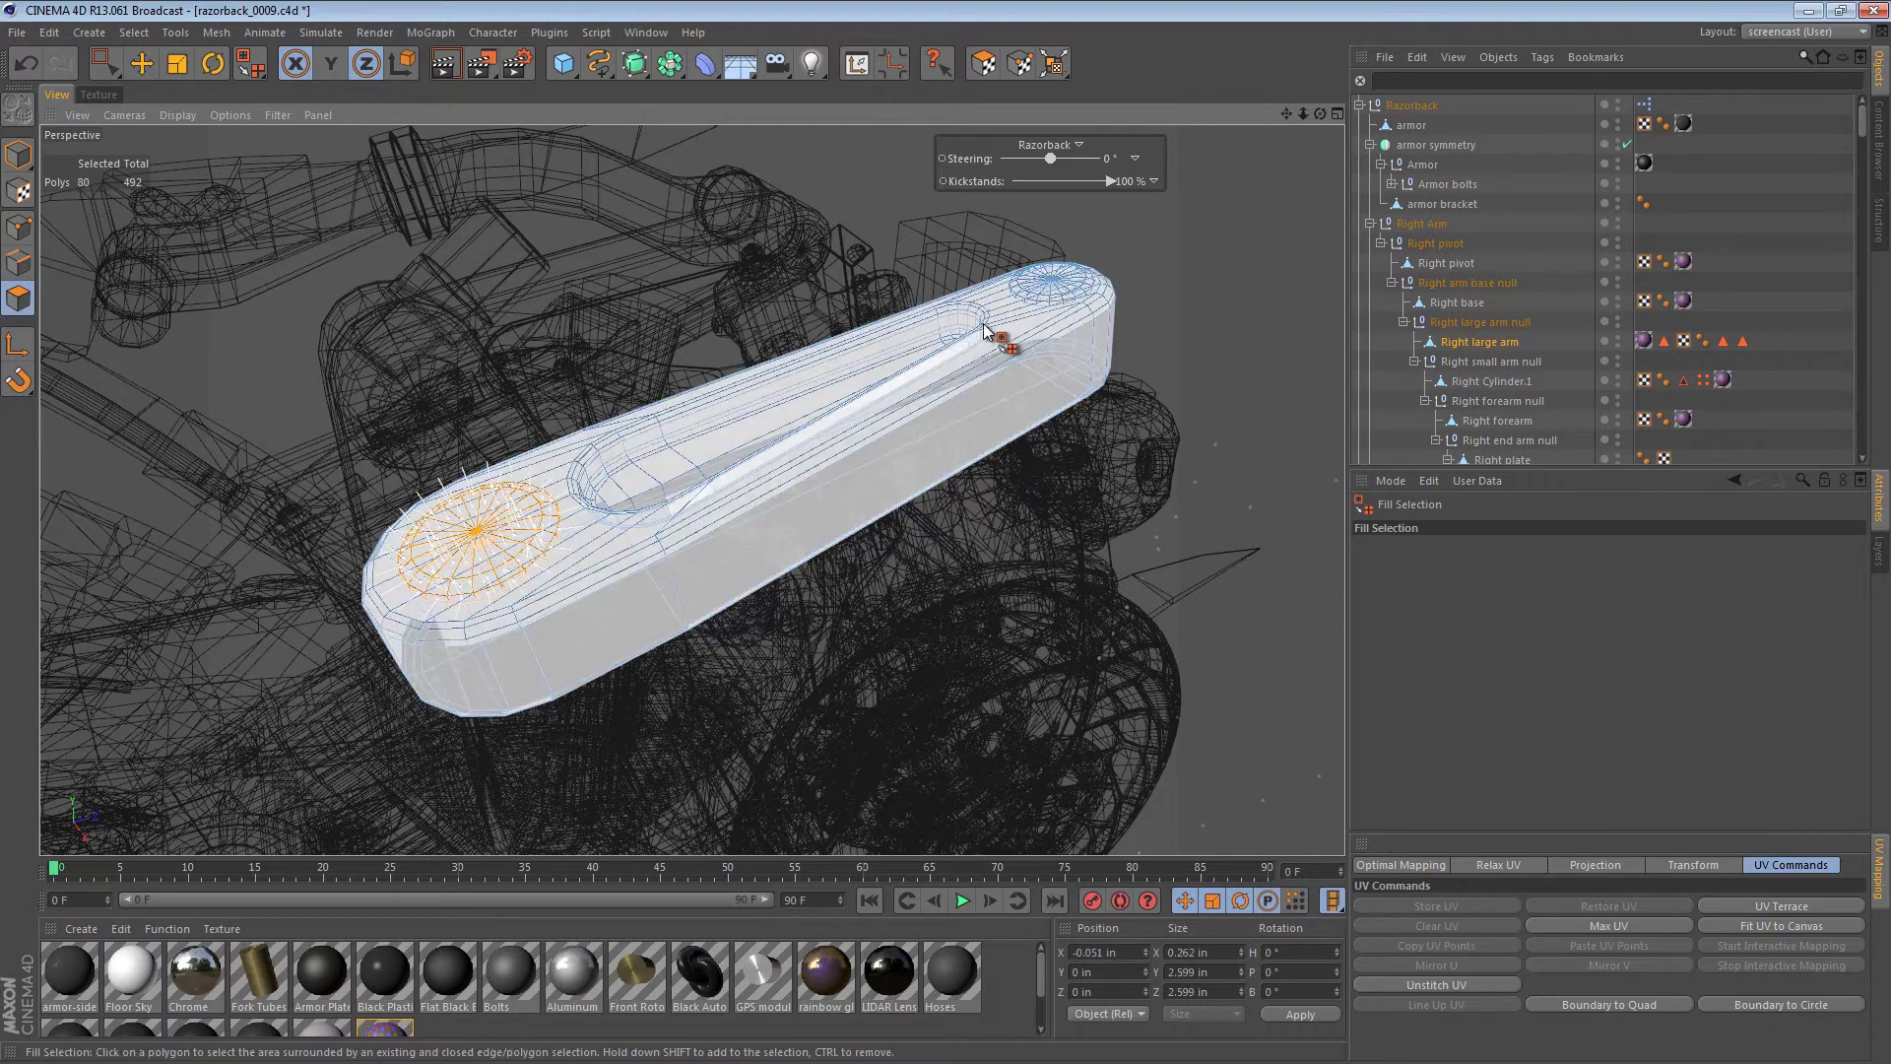
{"action": "left_click", "coordinate": [483, 537]}
{"action": "left_click", "coordinate": [1073, 285], "text": "shift"}
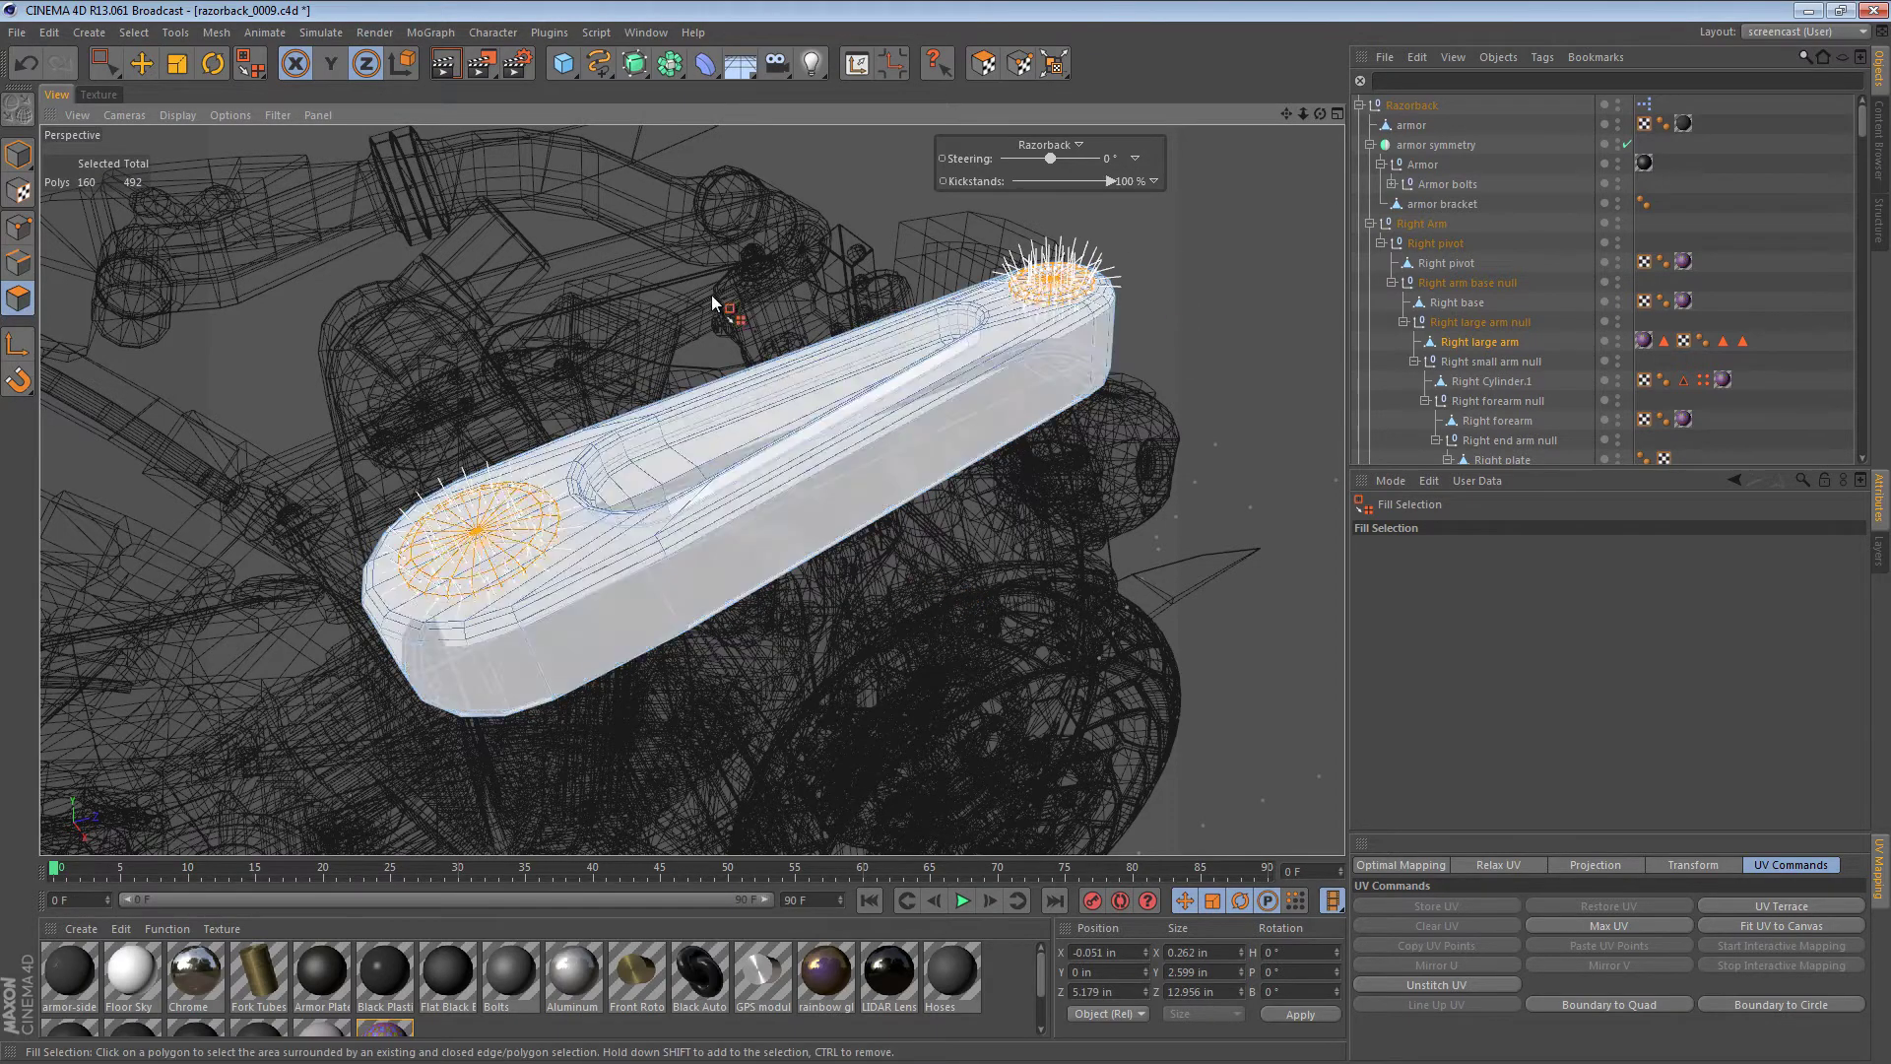
{"action": "key", "text": "comma"}
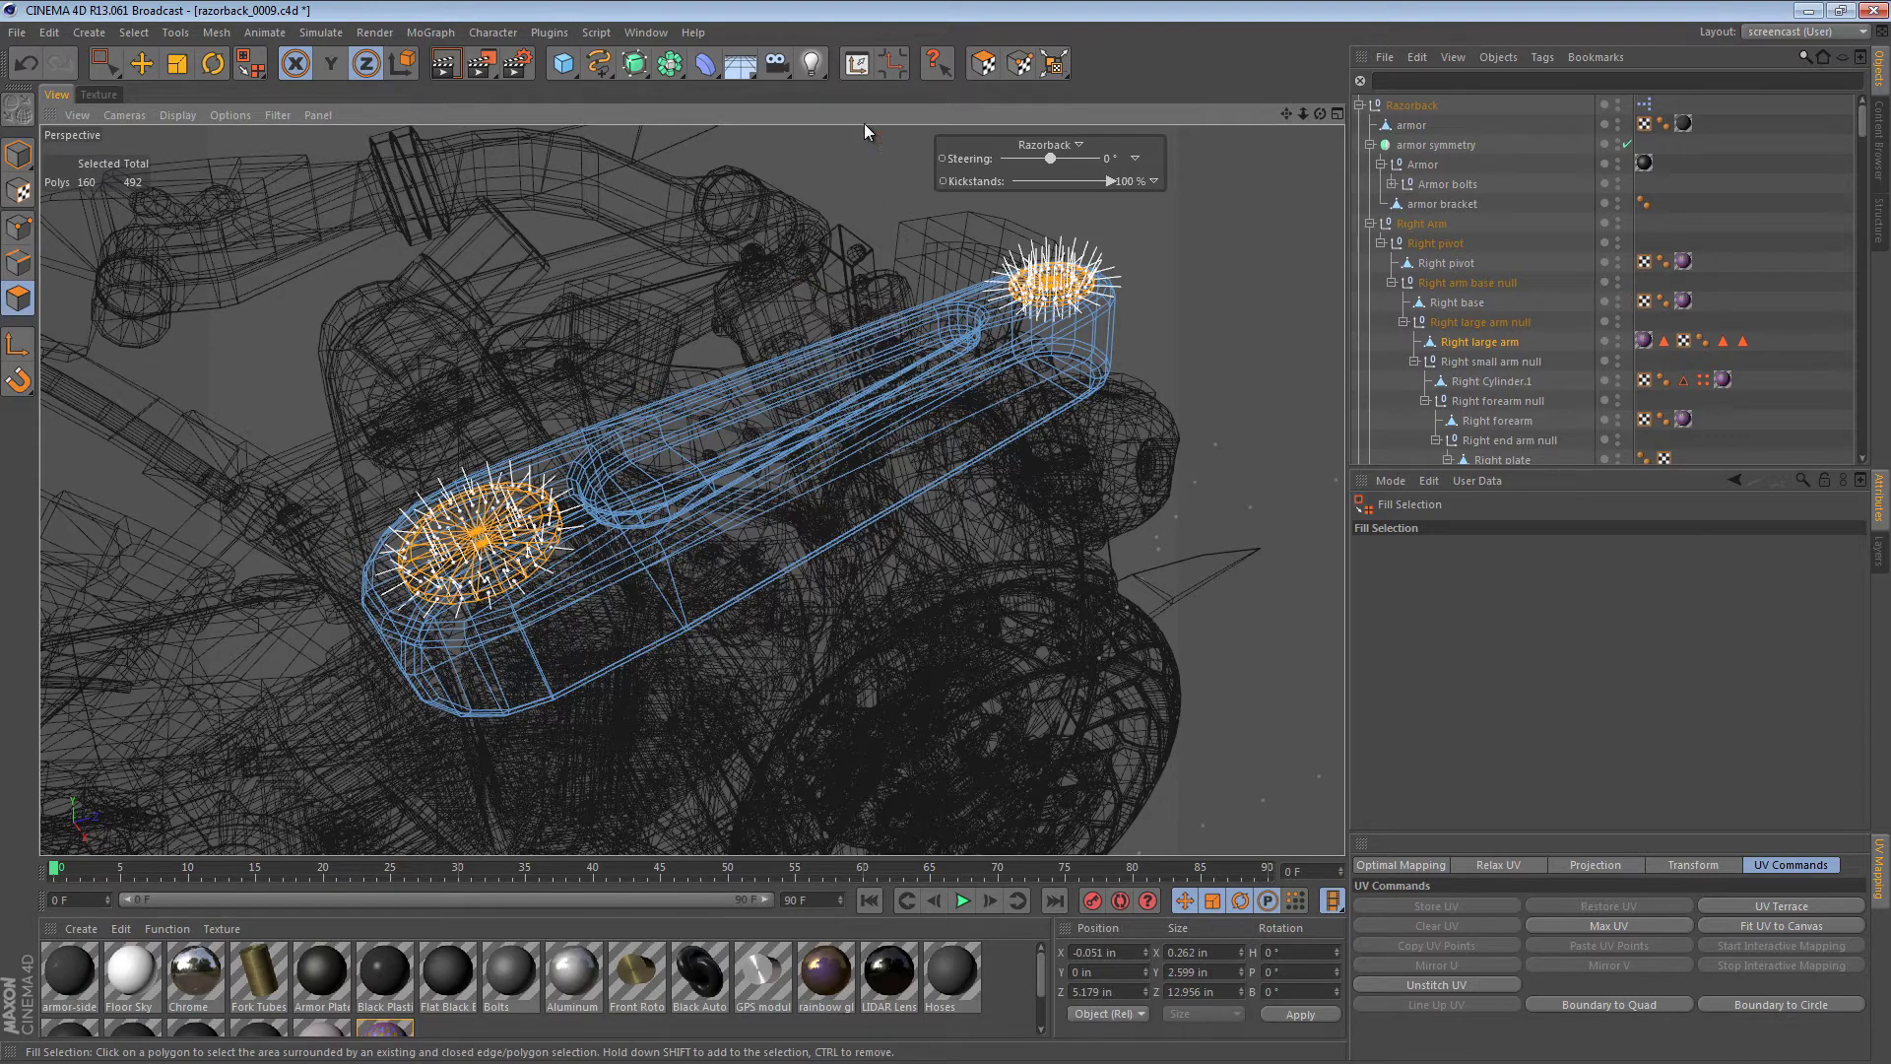
{"action": "left_click", "coordinate": [881, 449]}
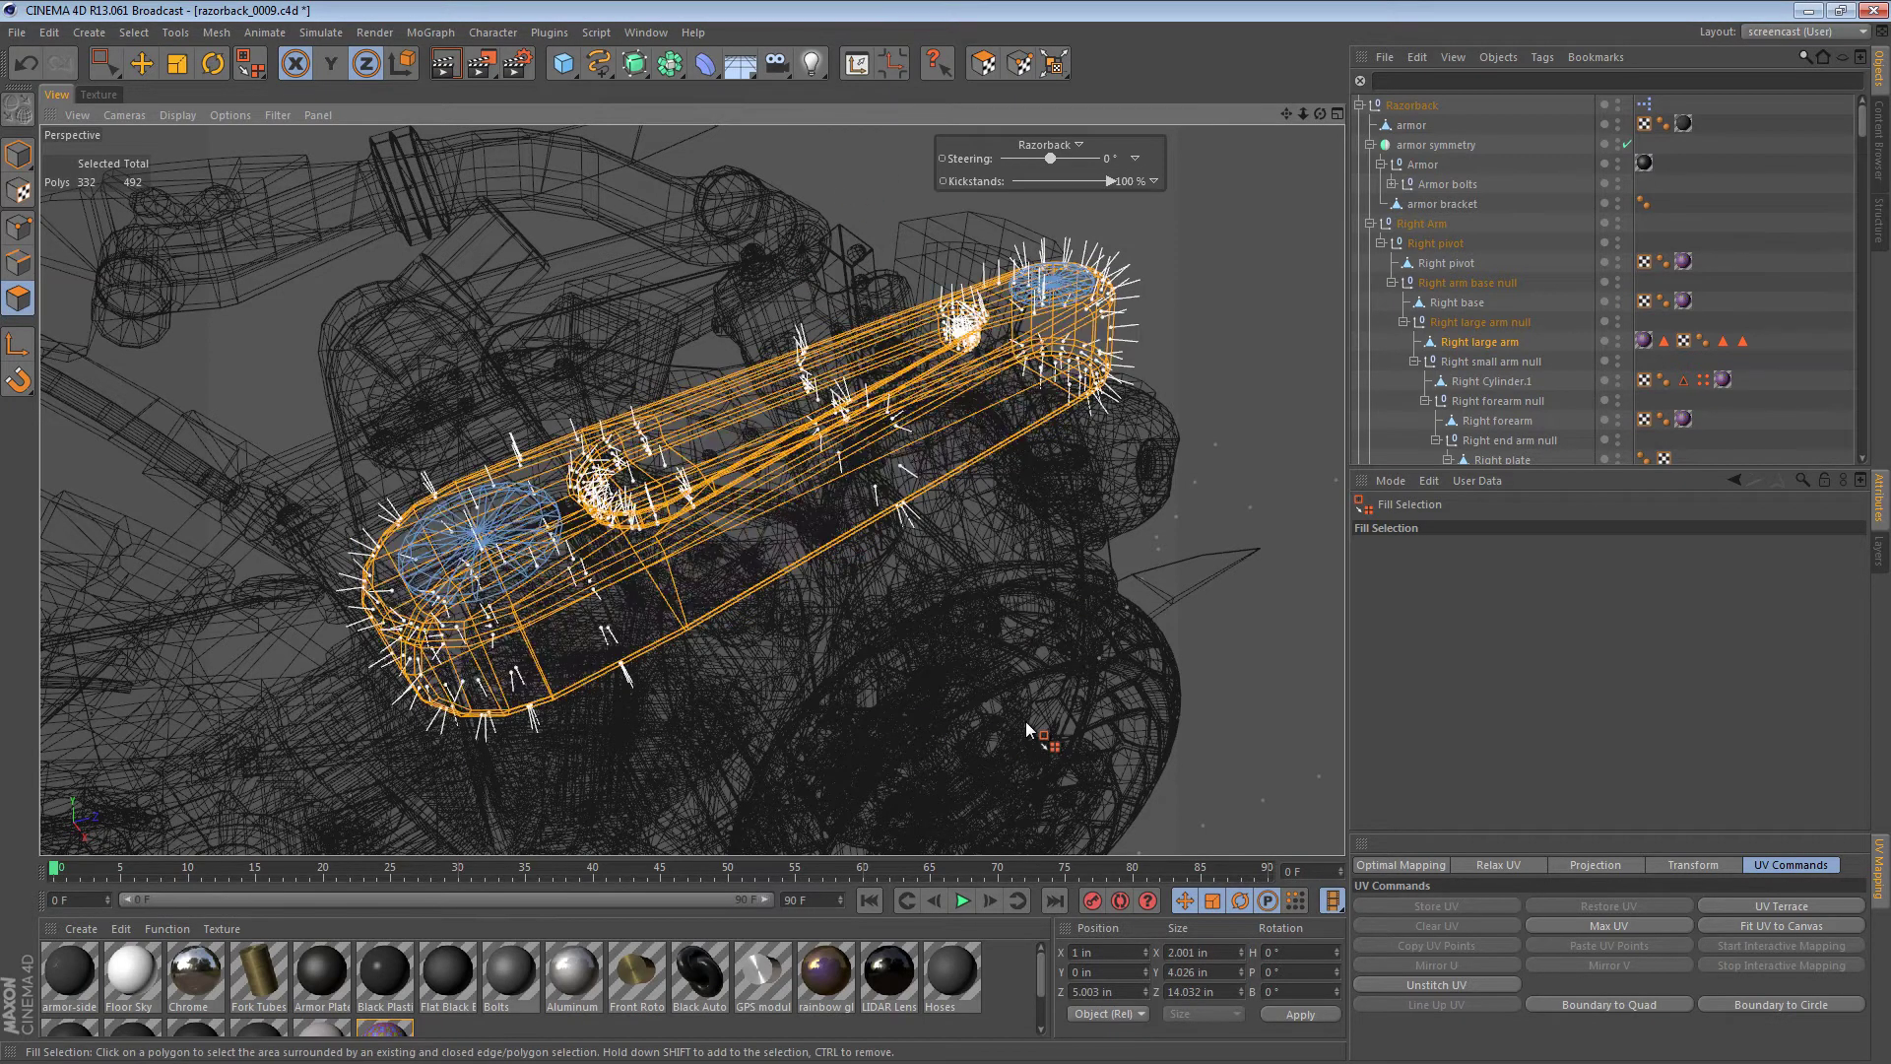
{"action": "key", "text": "Delete"}
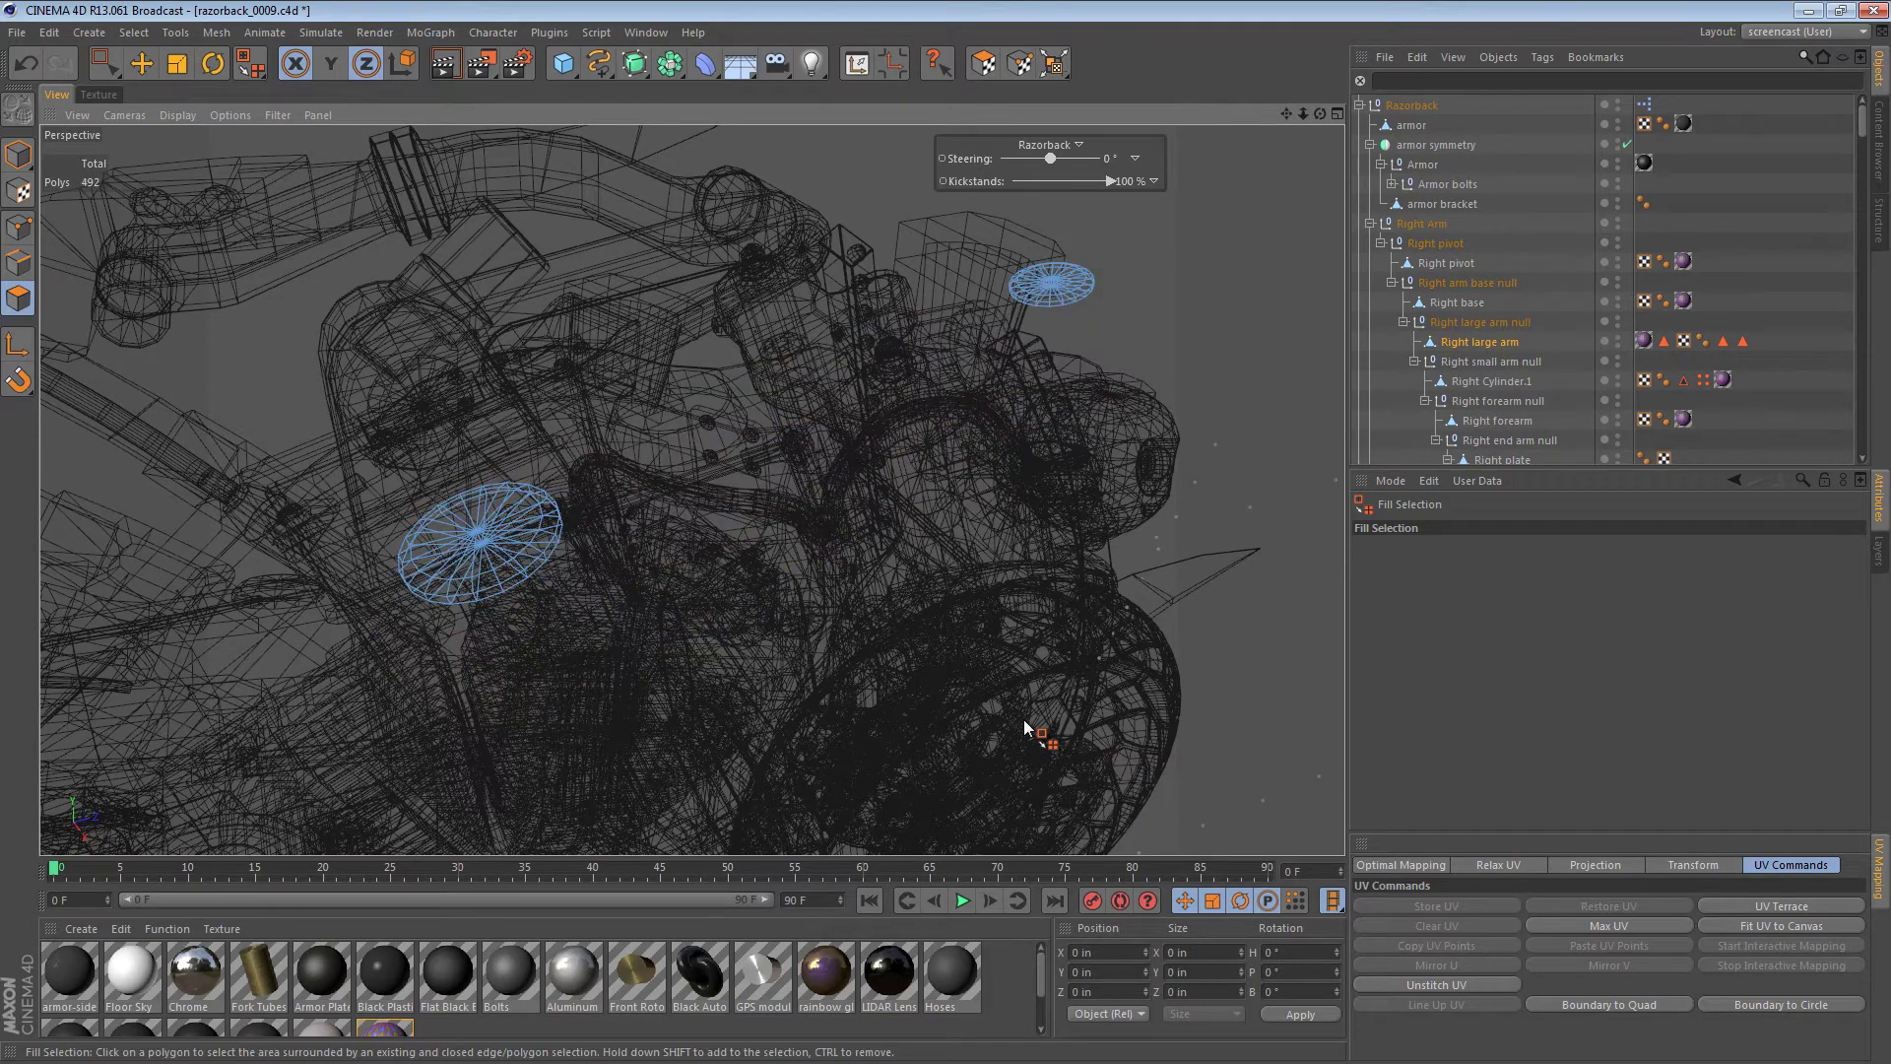
{"action": "key", "text": "n"}
{"action": "key", "text": "a"}
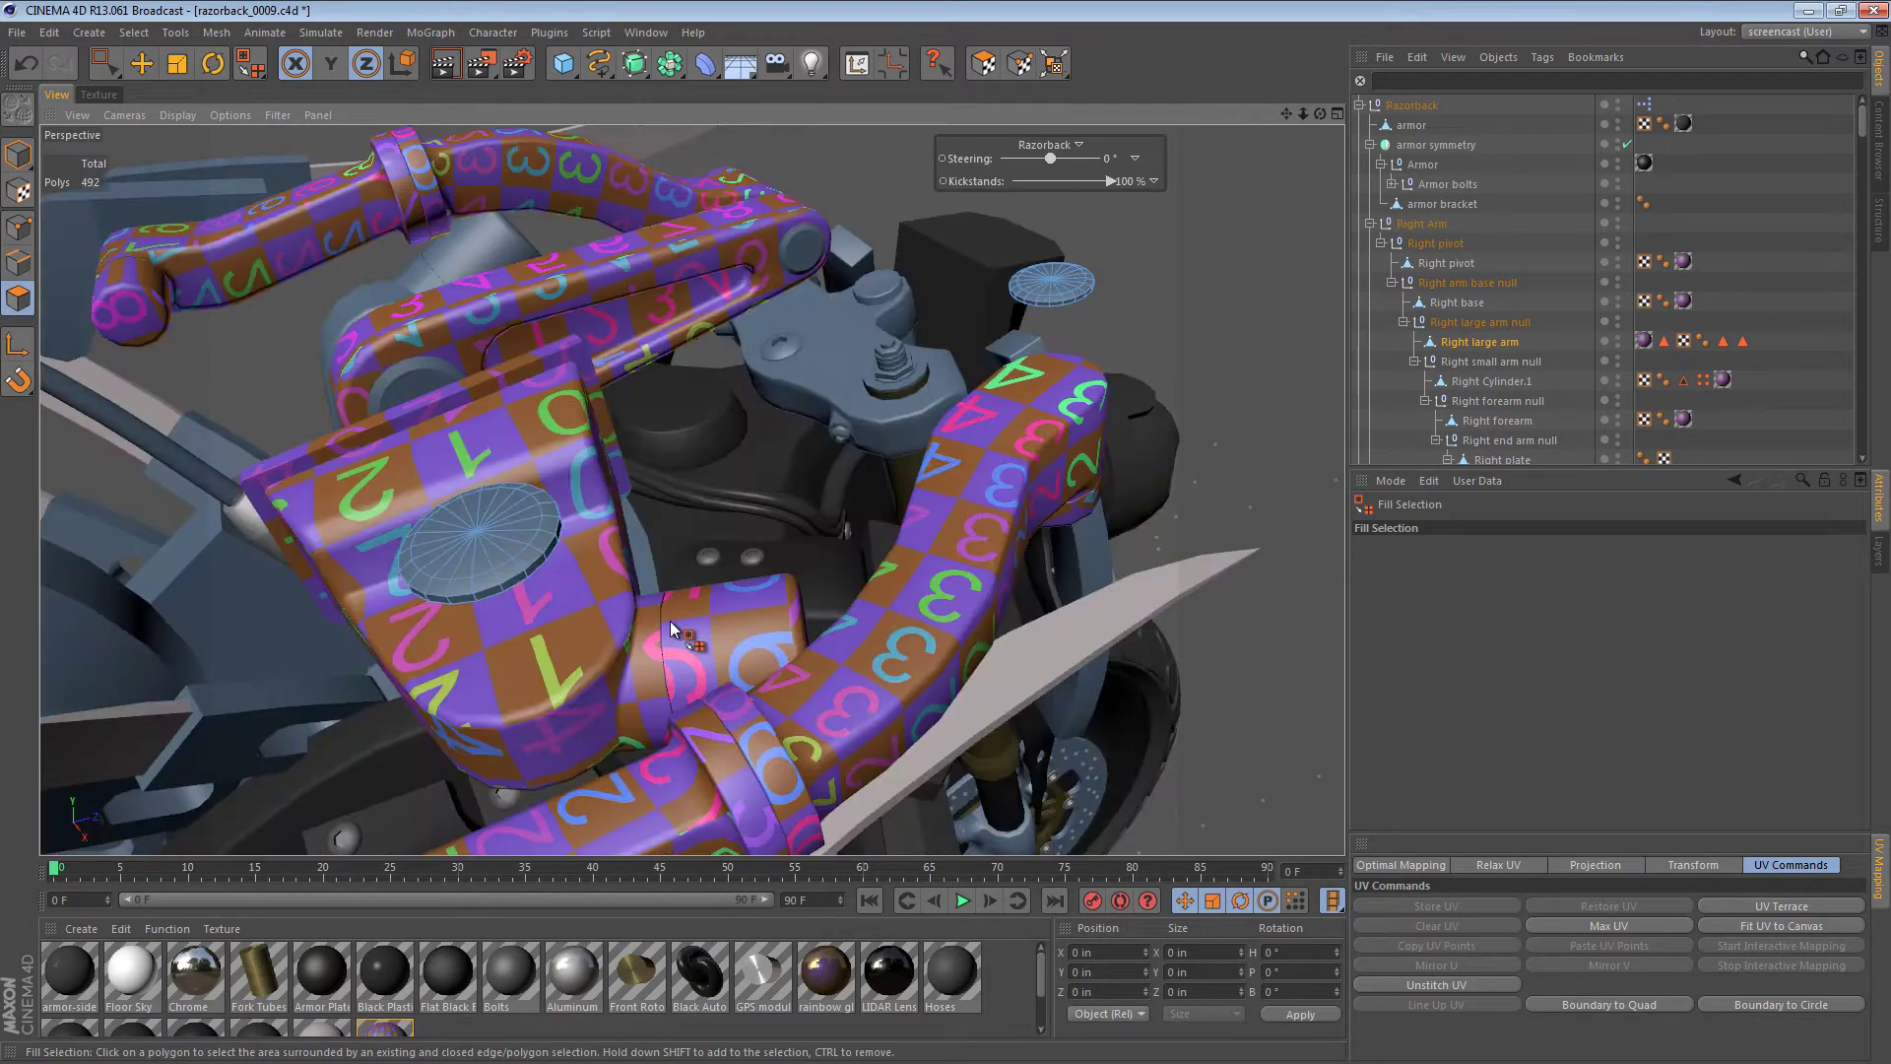
- Delete the polygon loops forming the undersides of both round covers and unhide the arm body
{"action": "mouse_move", "coordinate": [533, 509]}
{"action": "left_mouse_down", "text": "alt"}
{"action": "mouse_move", "coordinate": [486, 497]}
{"action": "mouse_move", "coordinate": [371, 405]}
{"action": "mouse_move", "coordinate": [346, 312]}
{"action": "mouse_move", "coordinate": [394, 416]}
{"action": "left_mouse_up", "text": "alt"}
{"action": "key", "text": "u"}
{"action": "key", "text": "l"}
{"action": "left_click", "coordinate": [481, 536]}
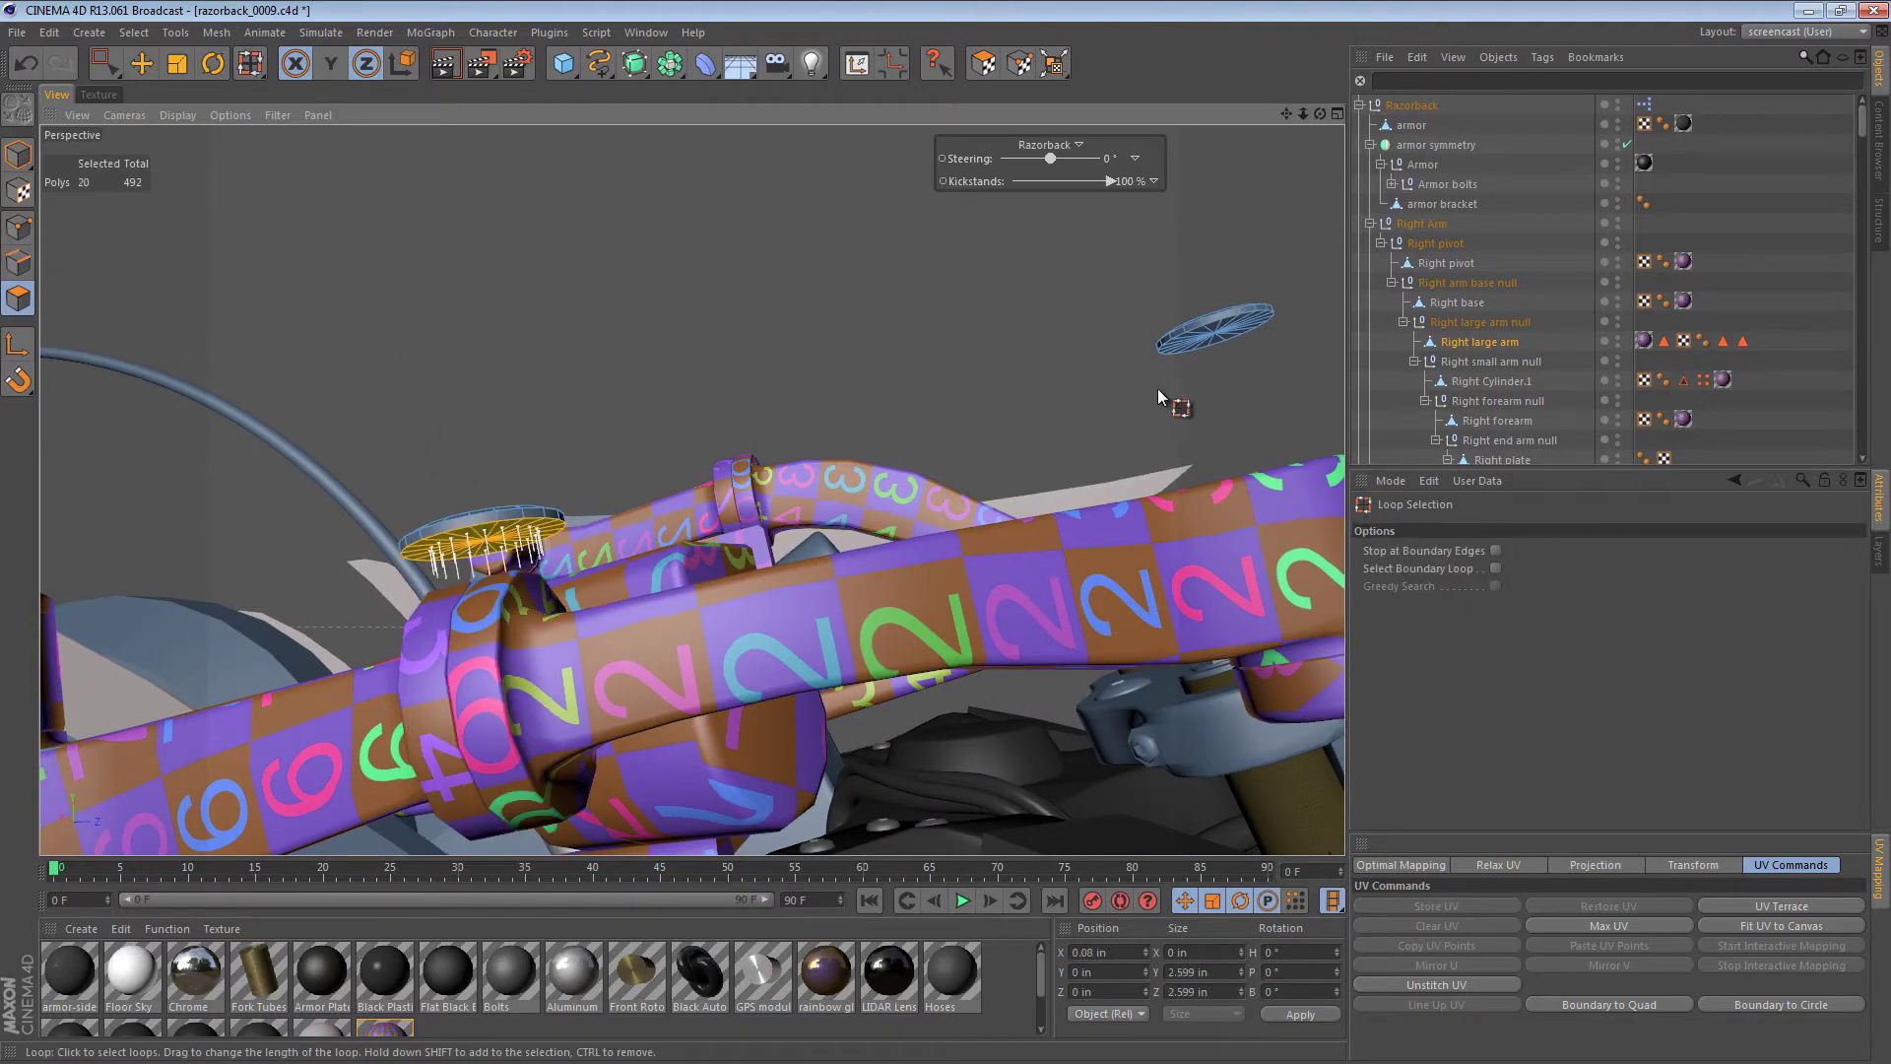
{"action": "left_click", "coordinate": [1231, 340], "text": "shift"}
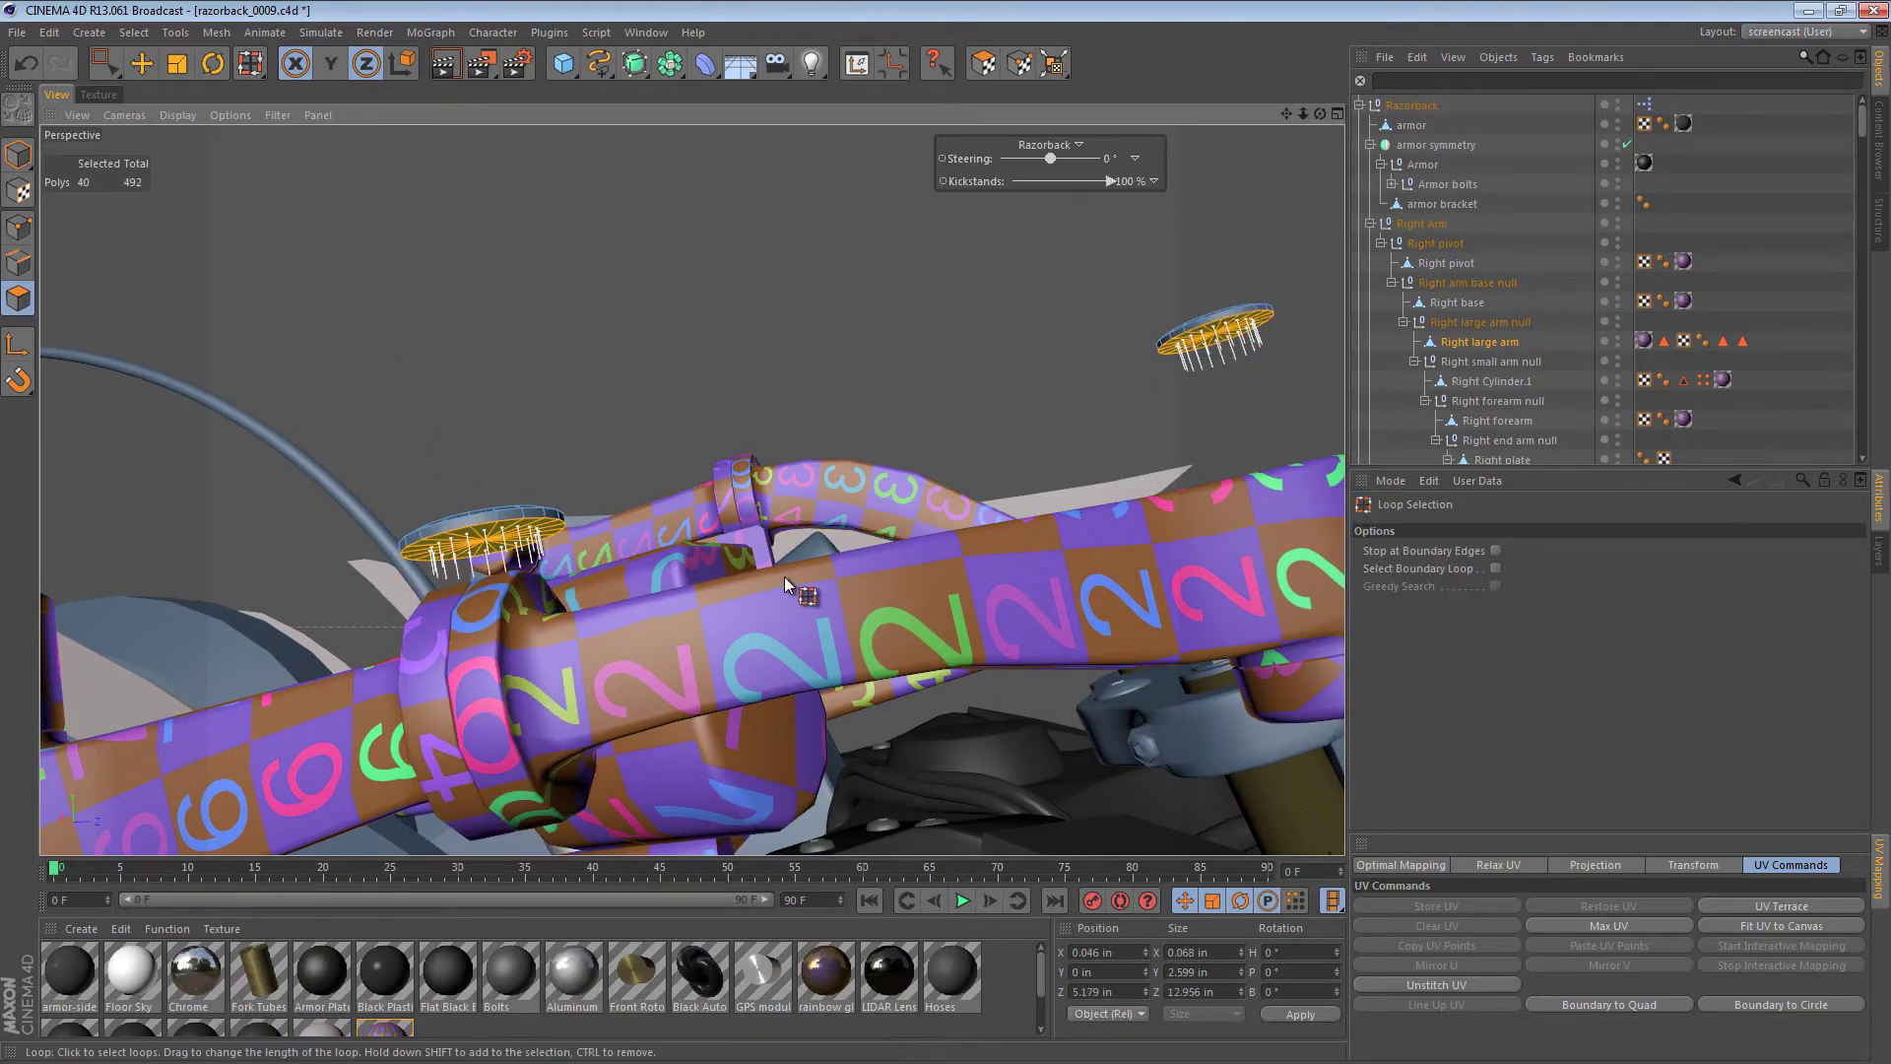
{"action": "key", "text": "Delete"}
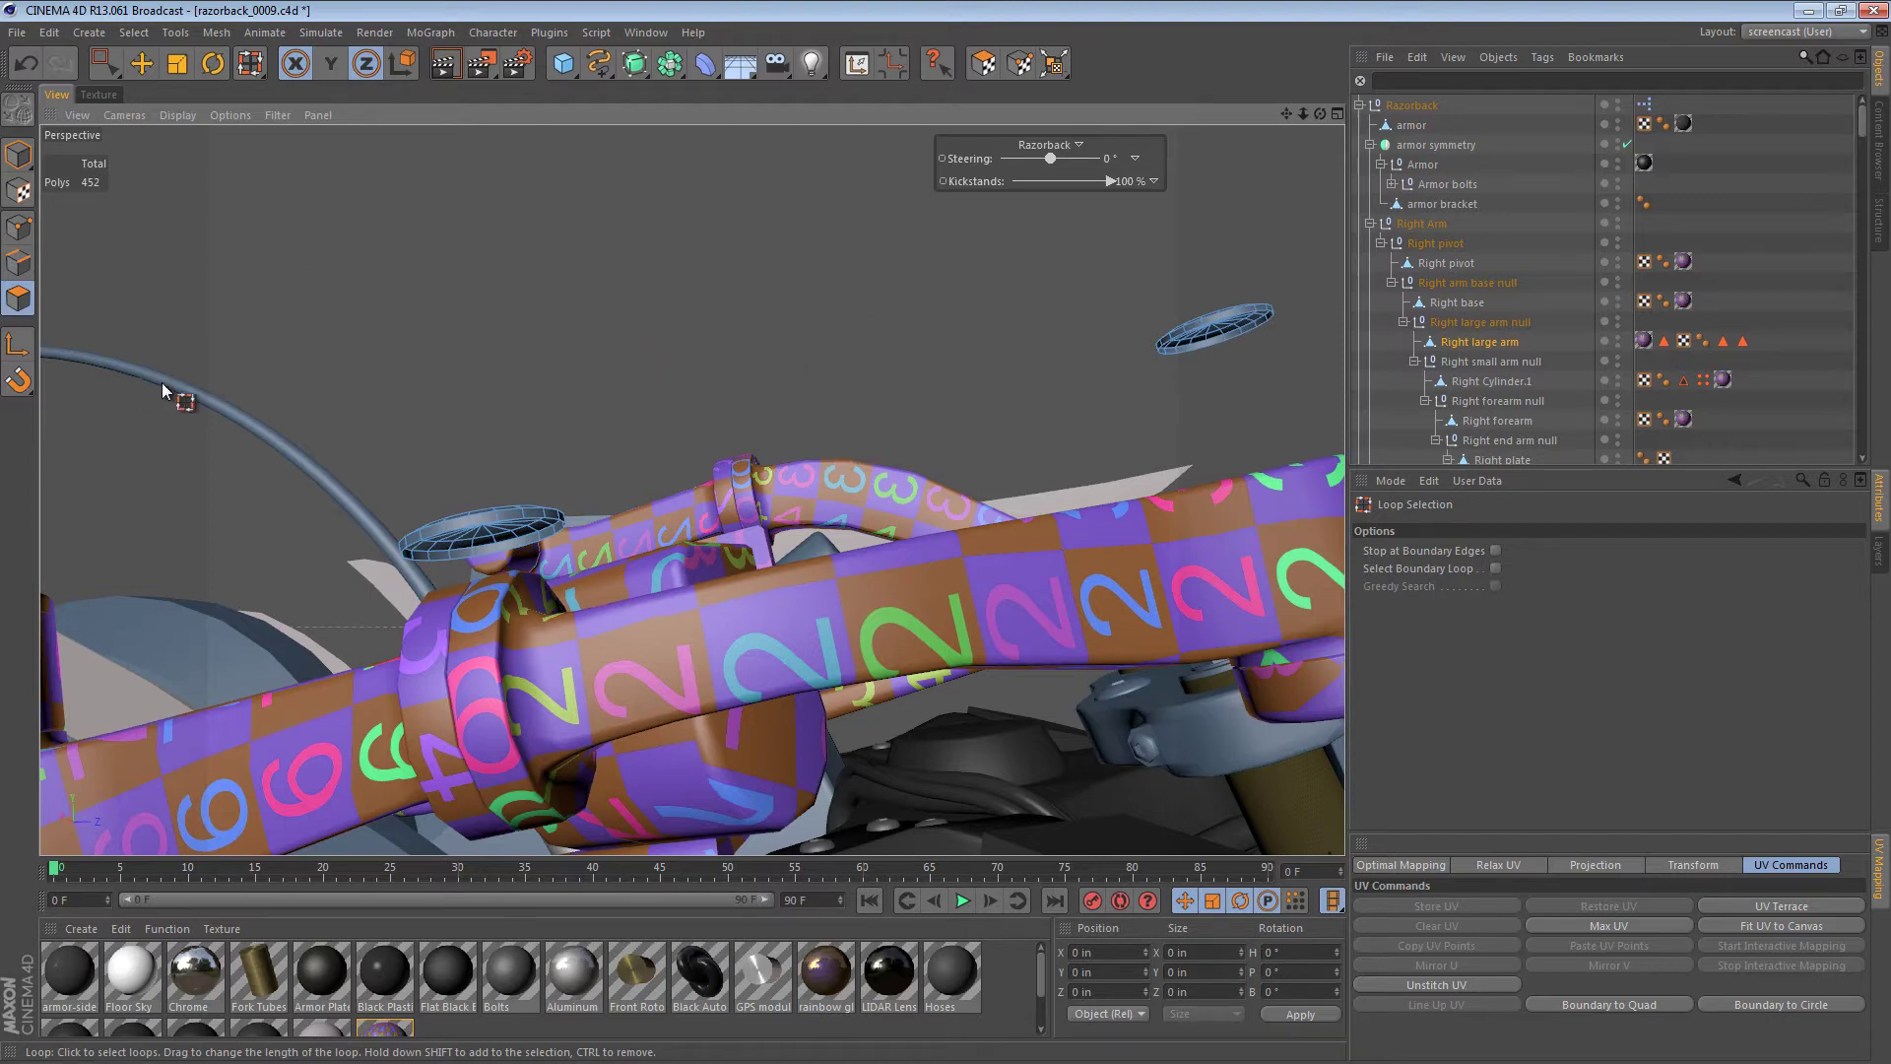
{"action": "key", "text": "p"}
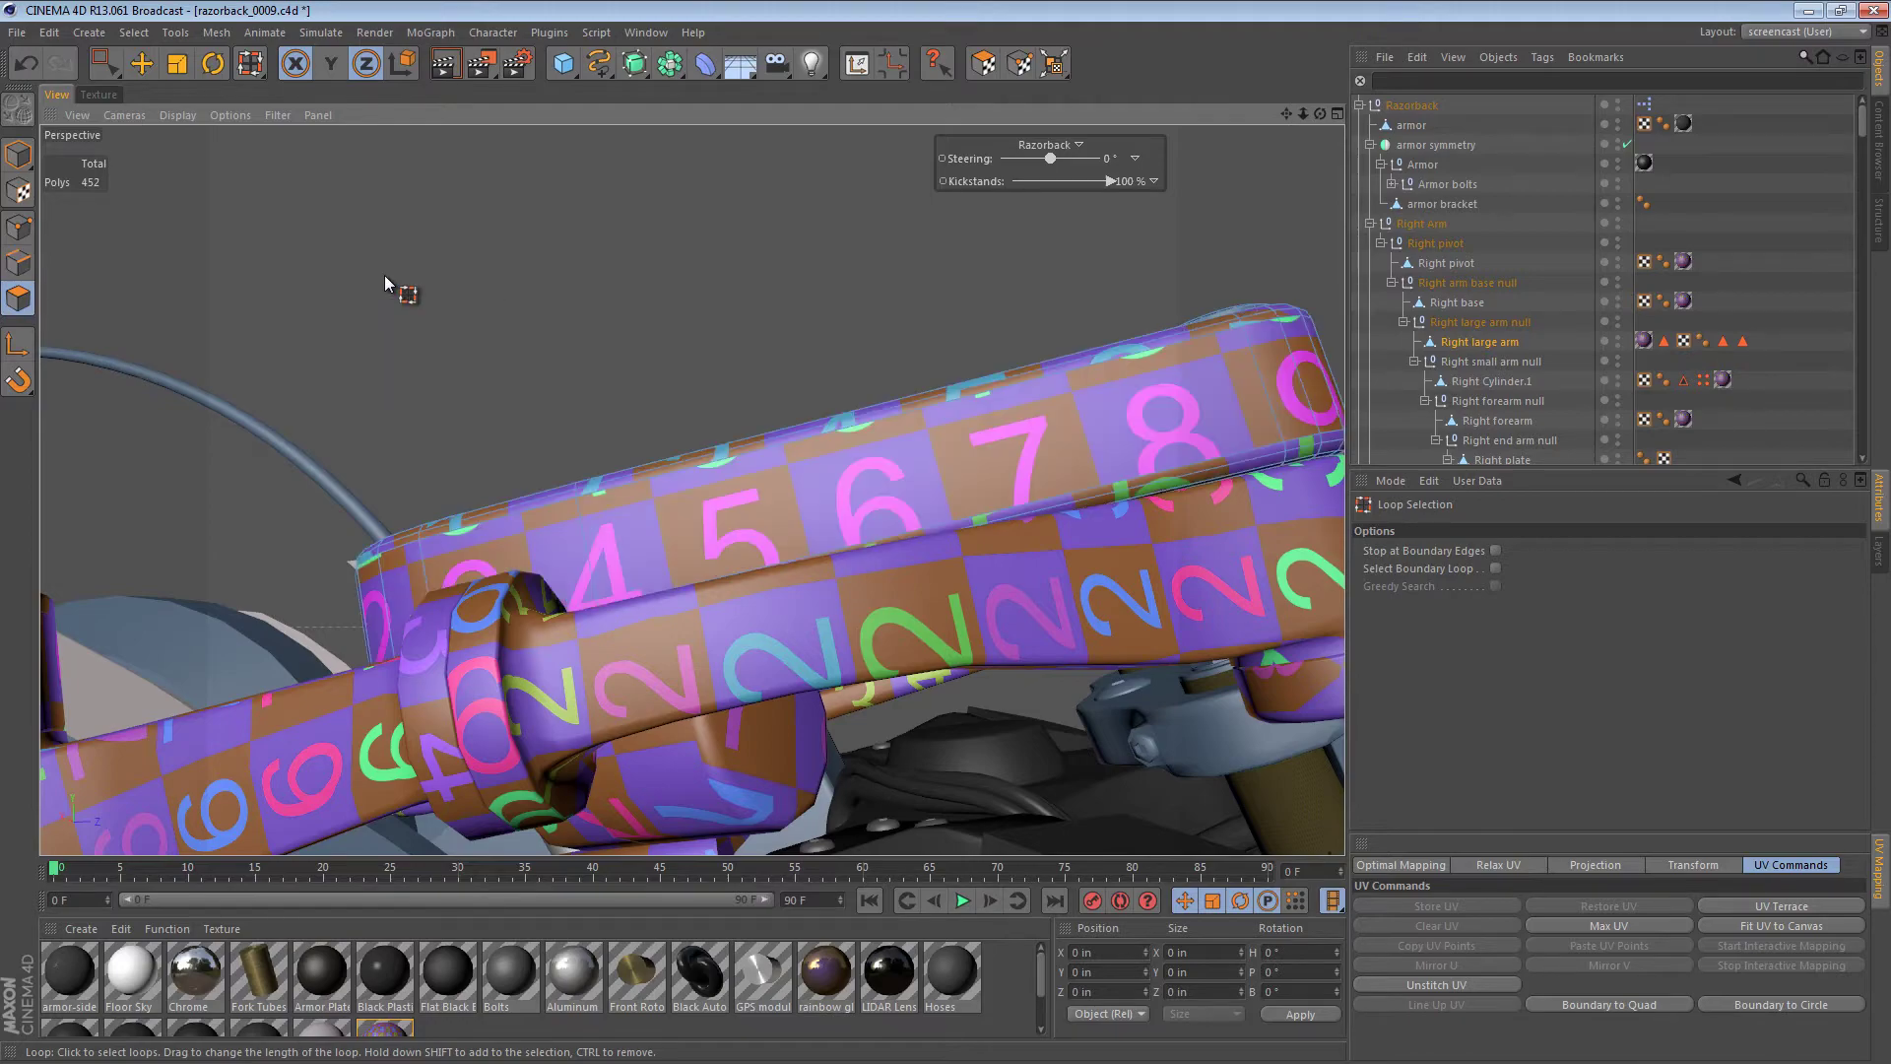
- Fill-select all remaining polygons of both round covers on the Right large arm
{"action": "left_click_drag", "start_coordinate": [837, 449], "coordinate": [1019, 570], "text": "alt"}
{"action": "right_click_drag", "start_coordinate": [691, 461], "coordinate": [730, 467], "text": "alt"}
{"action": "middle_click_drag", "start_coordinate": [765, 484], "coordinate": [842, 495], "text": "alt"}
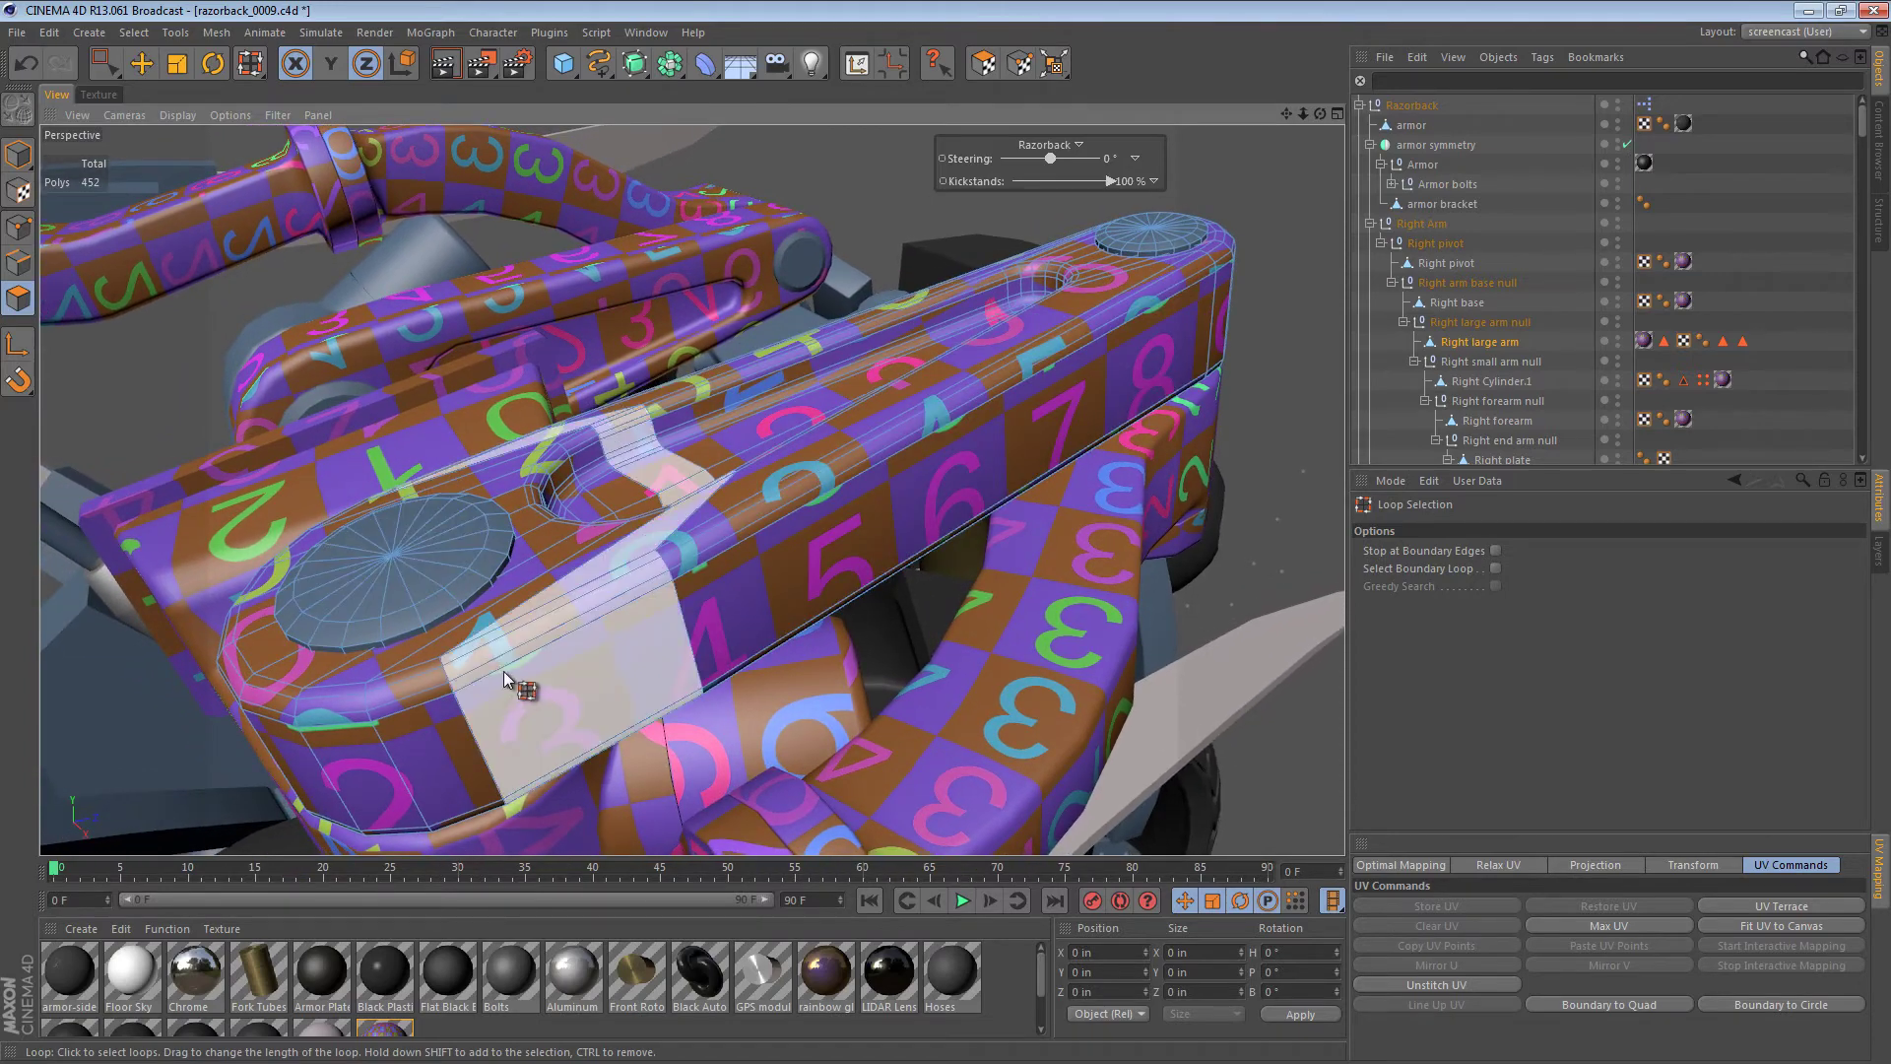
{"action": "key", "text": "e"}
{"action": "key", "text": "u"}
{"action": "key", "text": "f"}
{"action": "key", "text": "e"}
{"action": "left_click", "coordinate": [408, 518]}
{"action": "key", "text": "u"}
{"action": "key", "text": "f"}
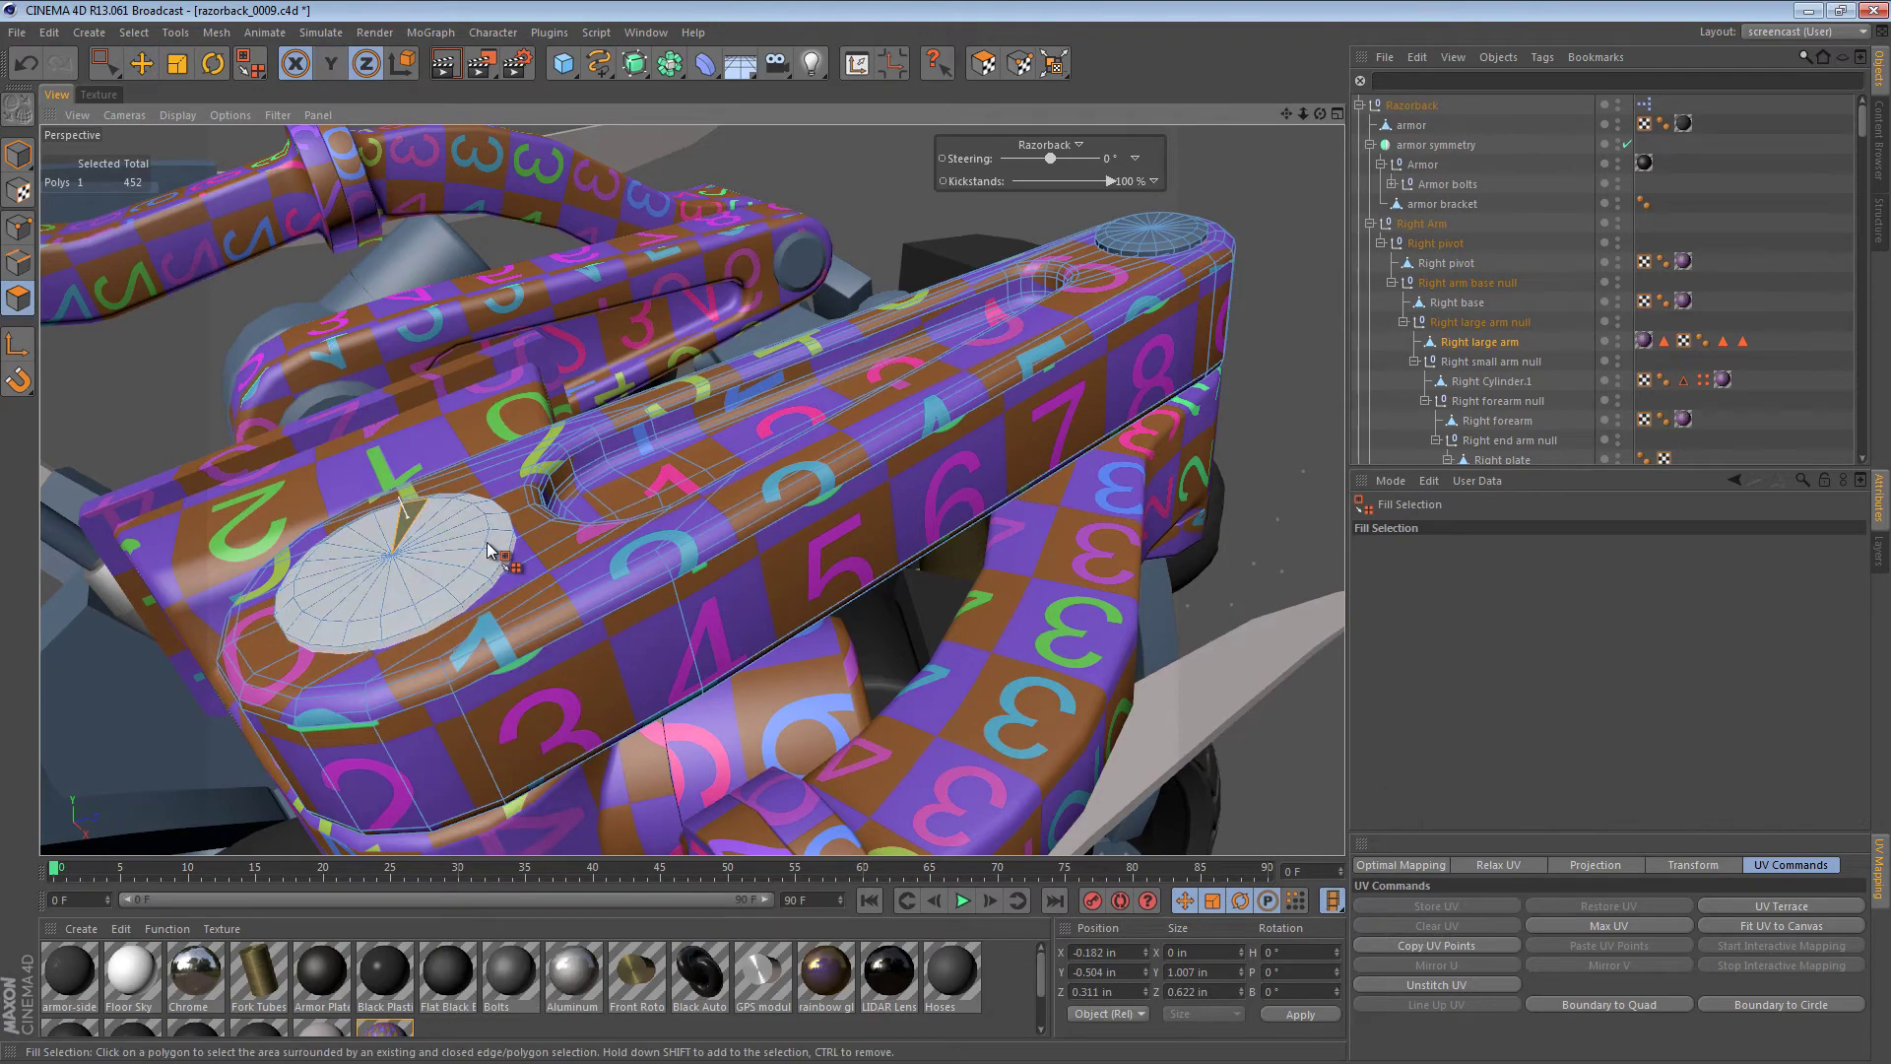
{"action": "left_click", "coordinate": [487, 537]}
{"action": "left_click", "coordinate": [1302, 367]}
{"action": "left_click", "coordinate": [1187, 248]}
{"action": "left_click", "coordinate": [394, 561], "text": "shift"}
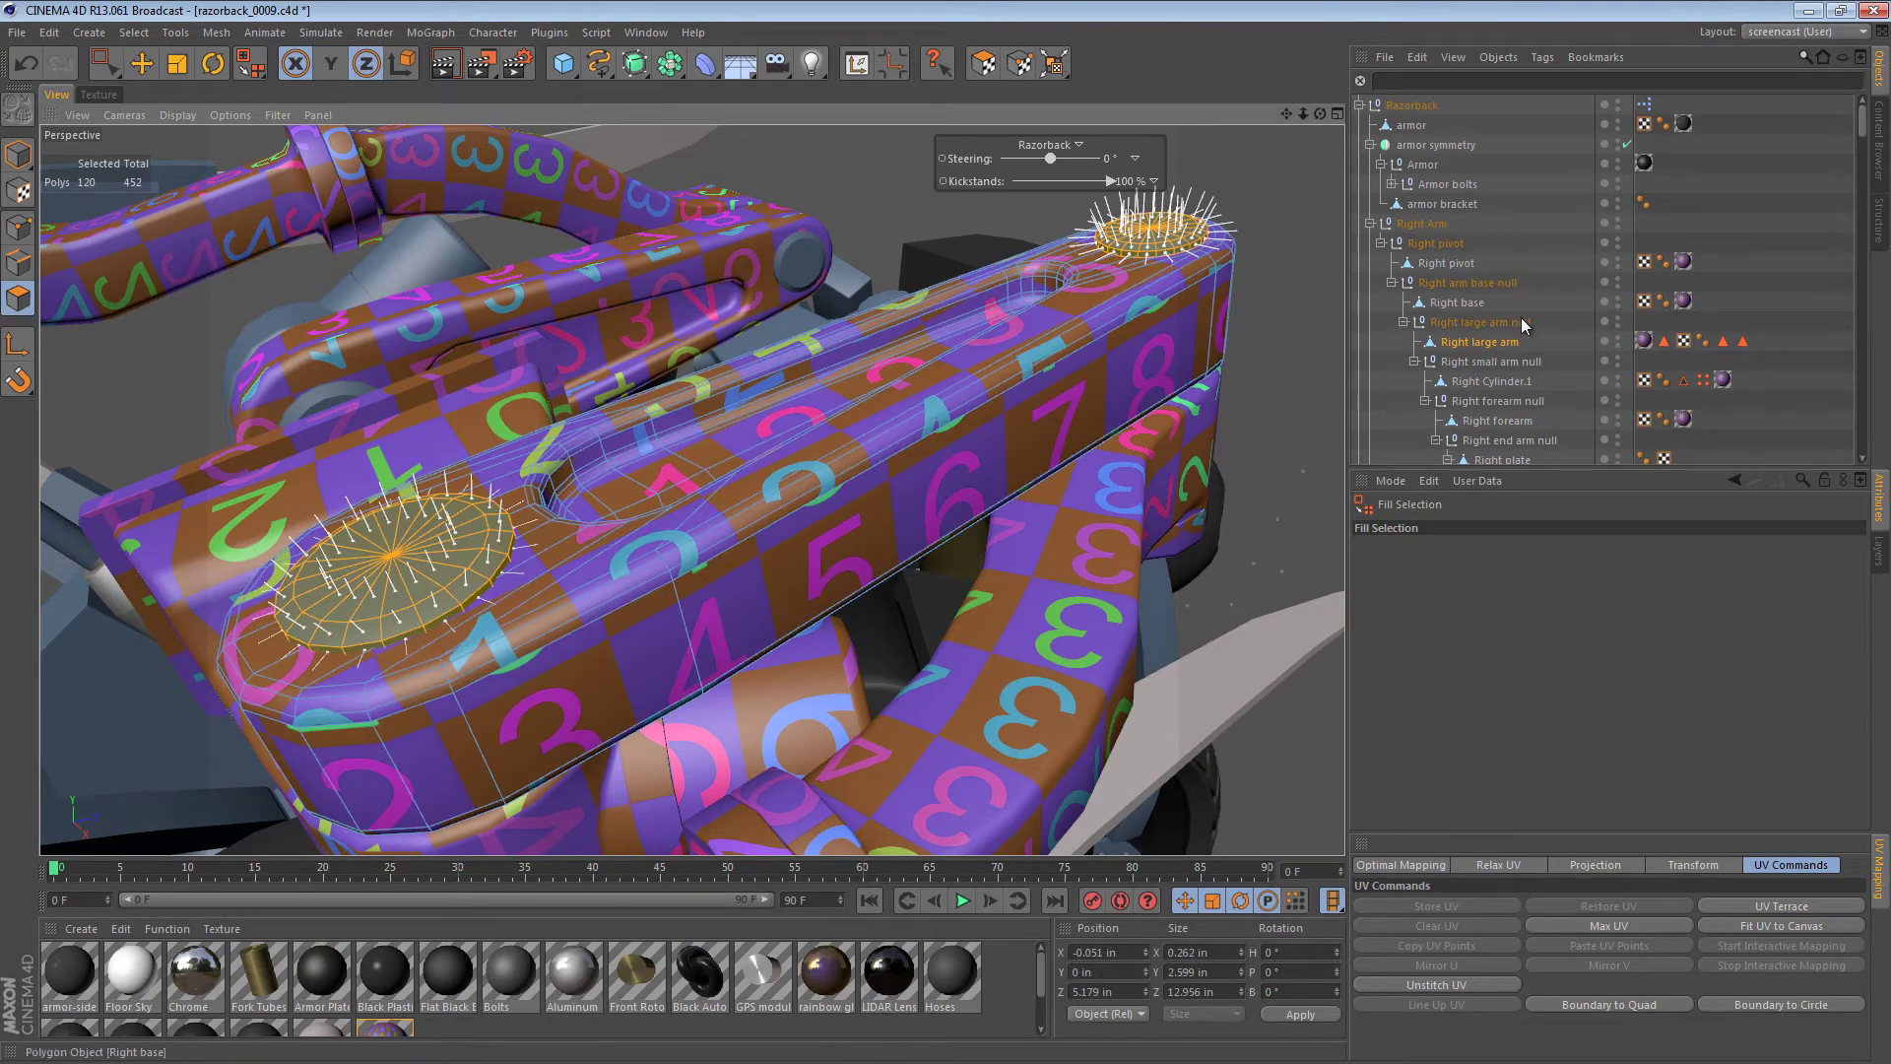
- Set the projection of the Right large arm's 2048 texture tag to Flat and switch to texture mode
{"action": "left_click", "coordinate": [1644, 340]}
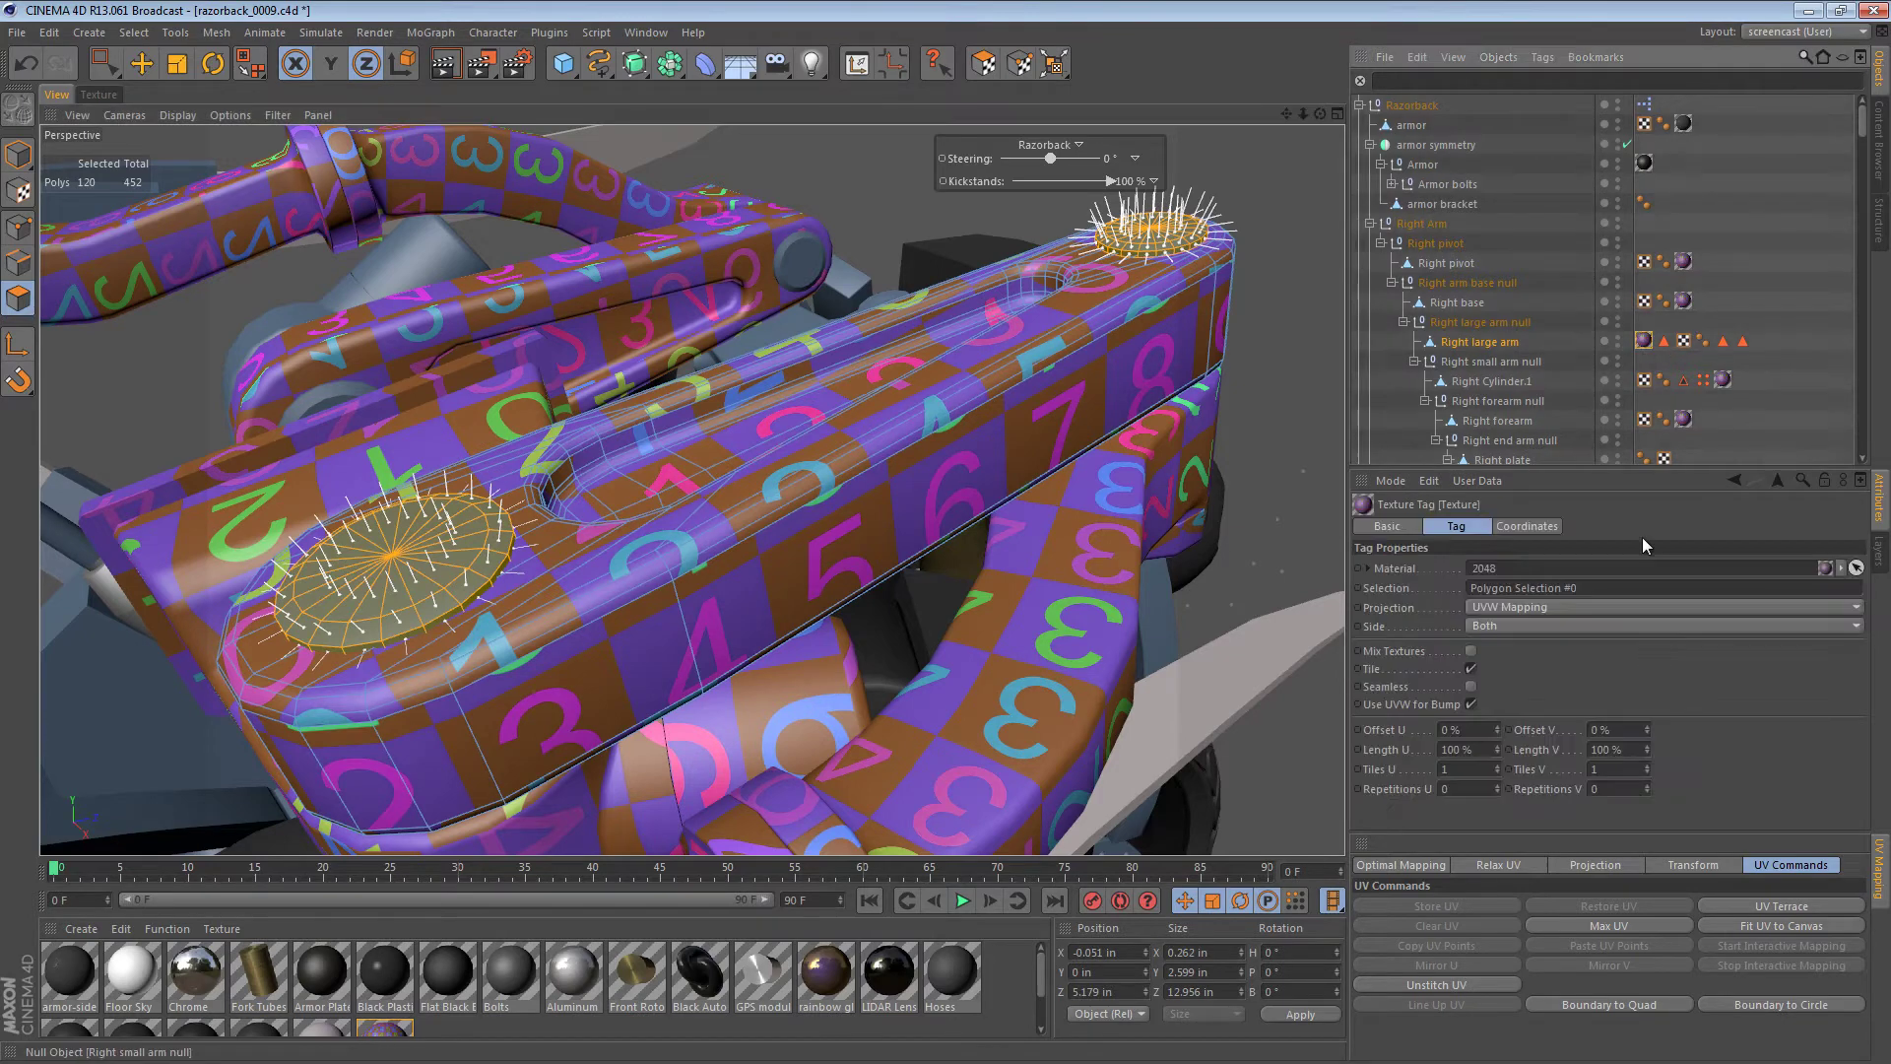
{"action": "left_click", "coordinate": [1581, 608]}
{"action": "left_click", "coordinate": [1582, 666]}
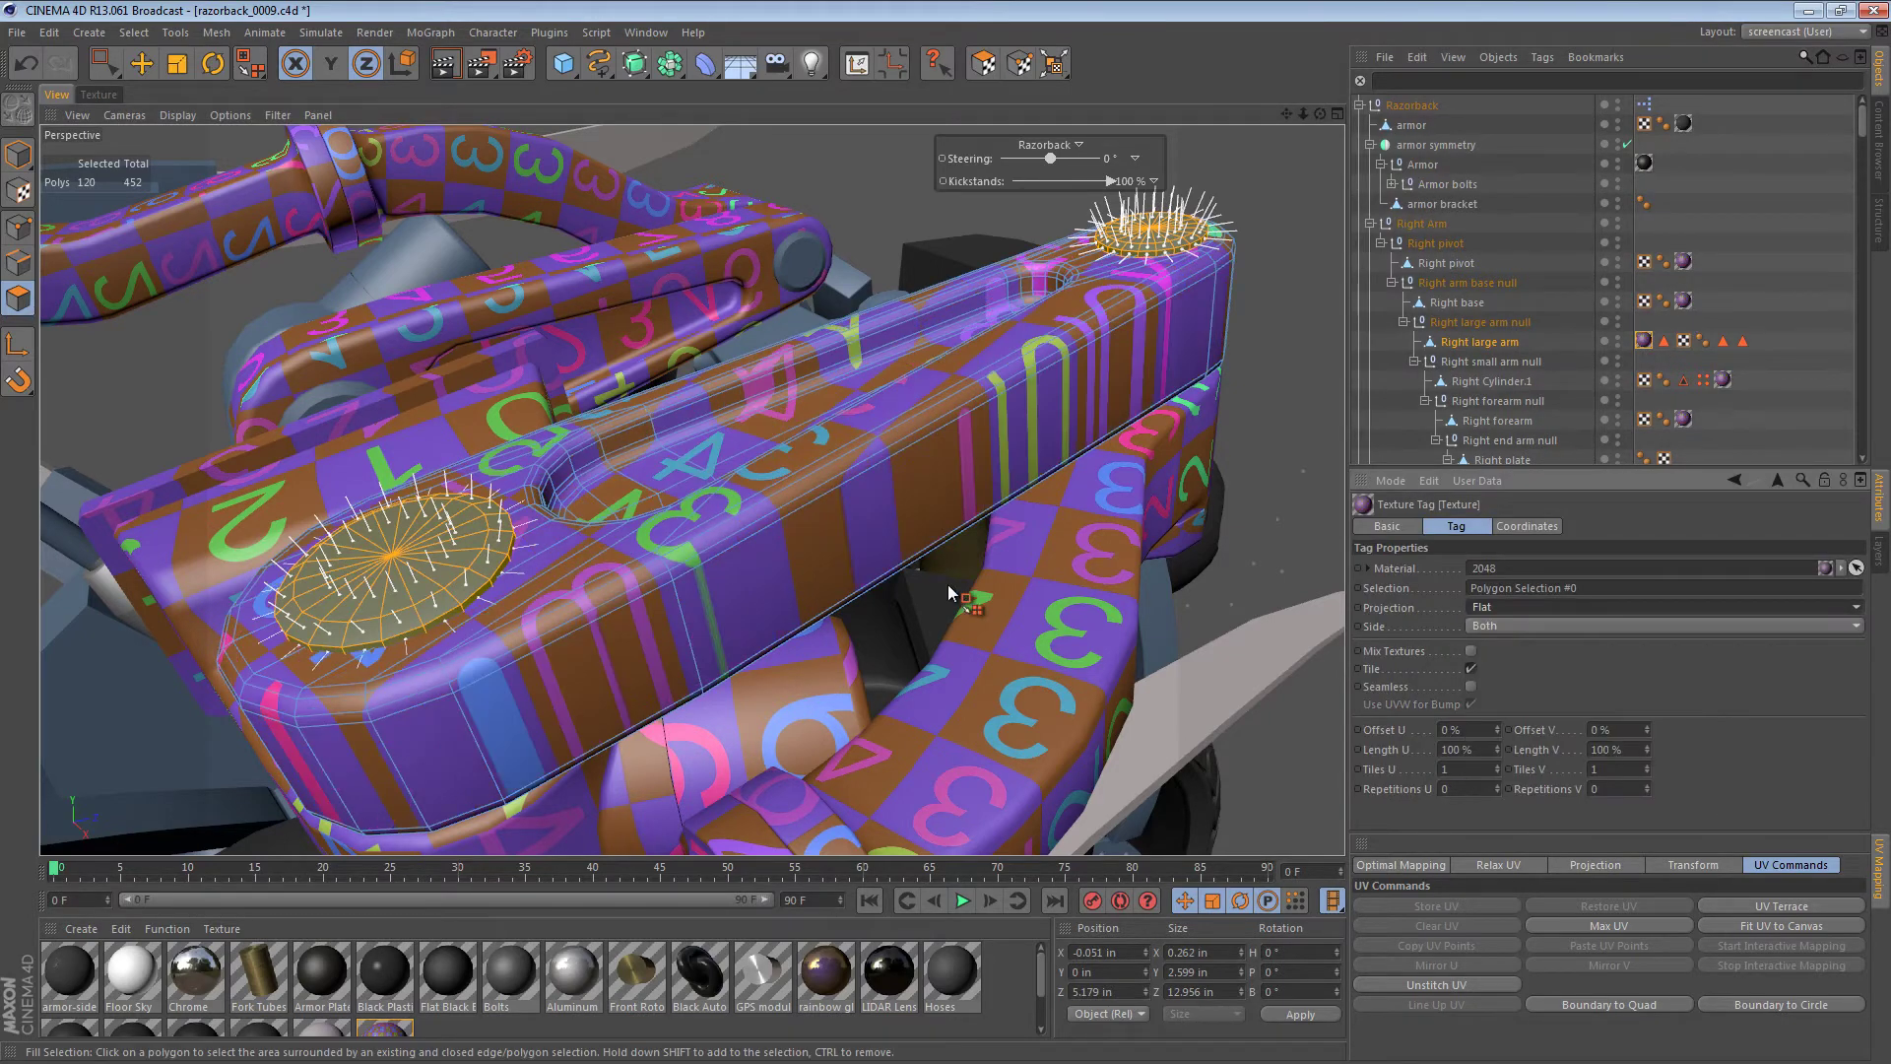
{"action": "left_click", "coordinate": [18, 191]}
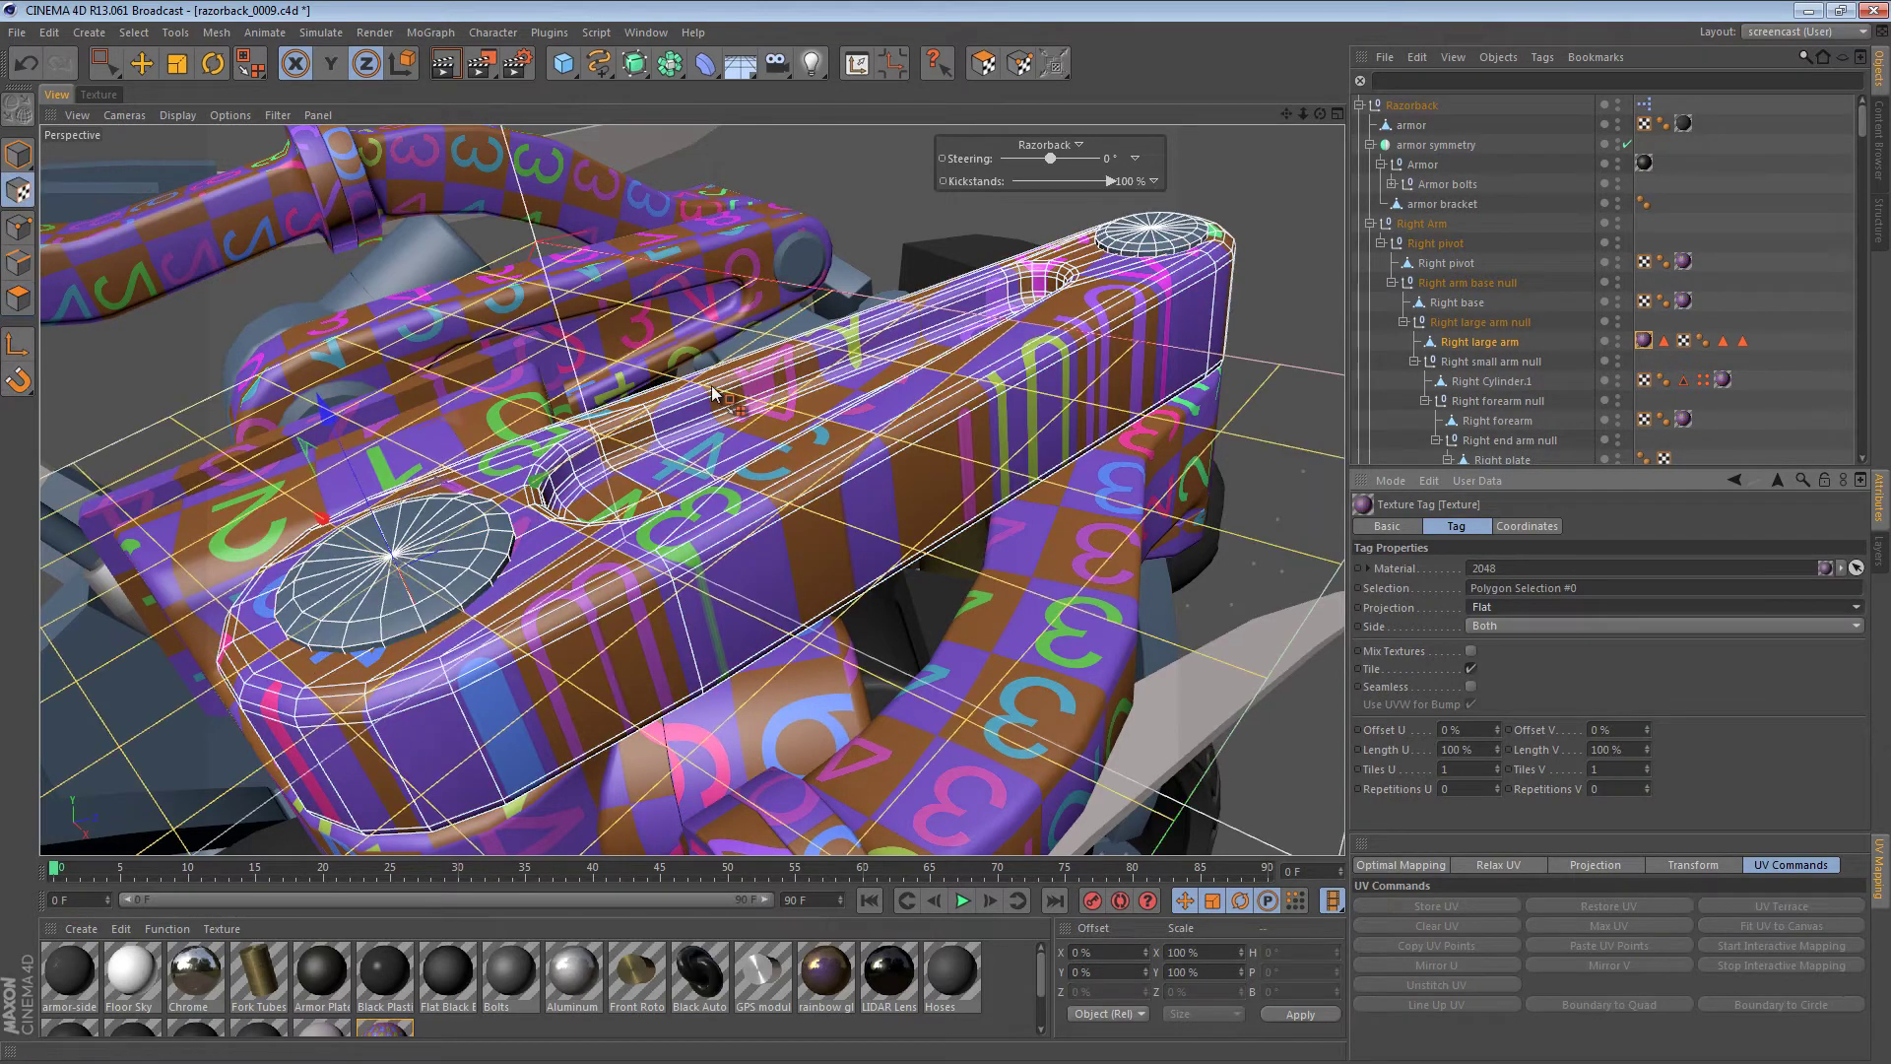
- Assign UVW coordinates to the selected round cover polygons from the flat-projected 2048 texture tag on the Right large arm
{"action": "left_click_drag", "start_coordinate": [895, 482], "coordinate": [1015, 278], "text": "alt"}
{"action": "left_click", "coordinate": [1543, 59]}
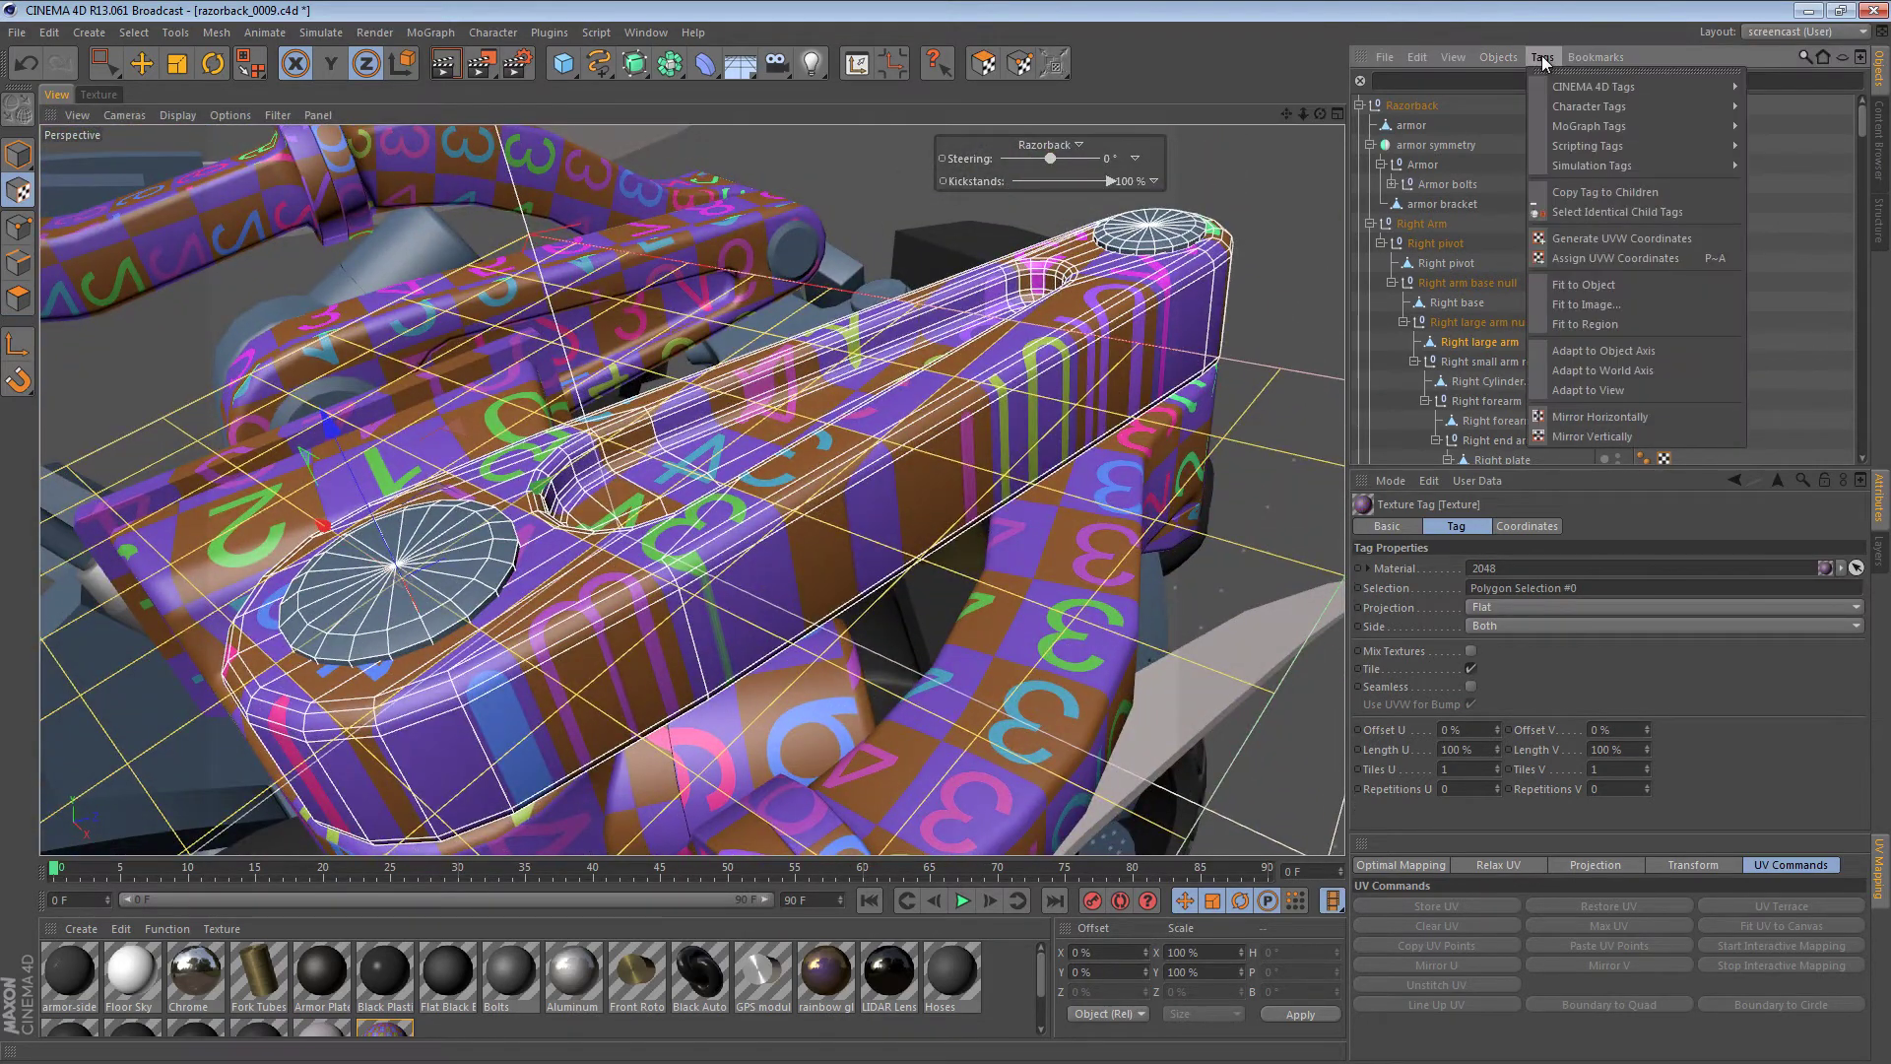
{"action": "mouse_move", "coordinate": [1598, 169]}
{"action": "left_click", "coordinate": [1590, 258]}
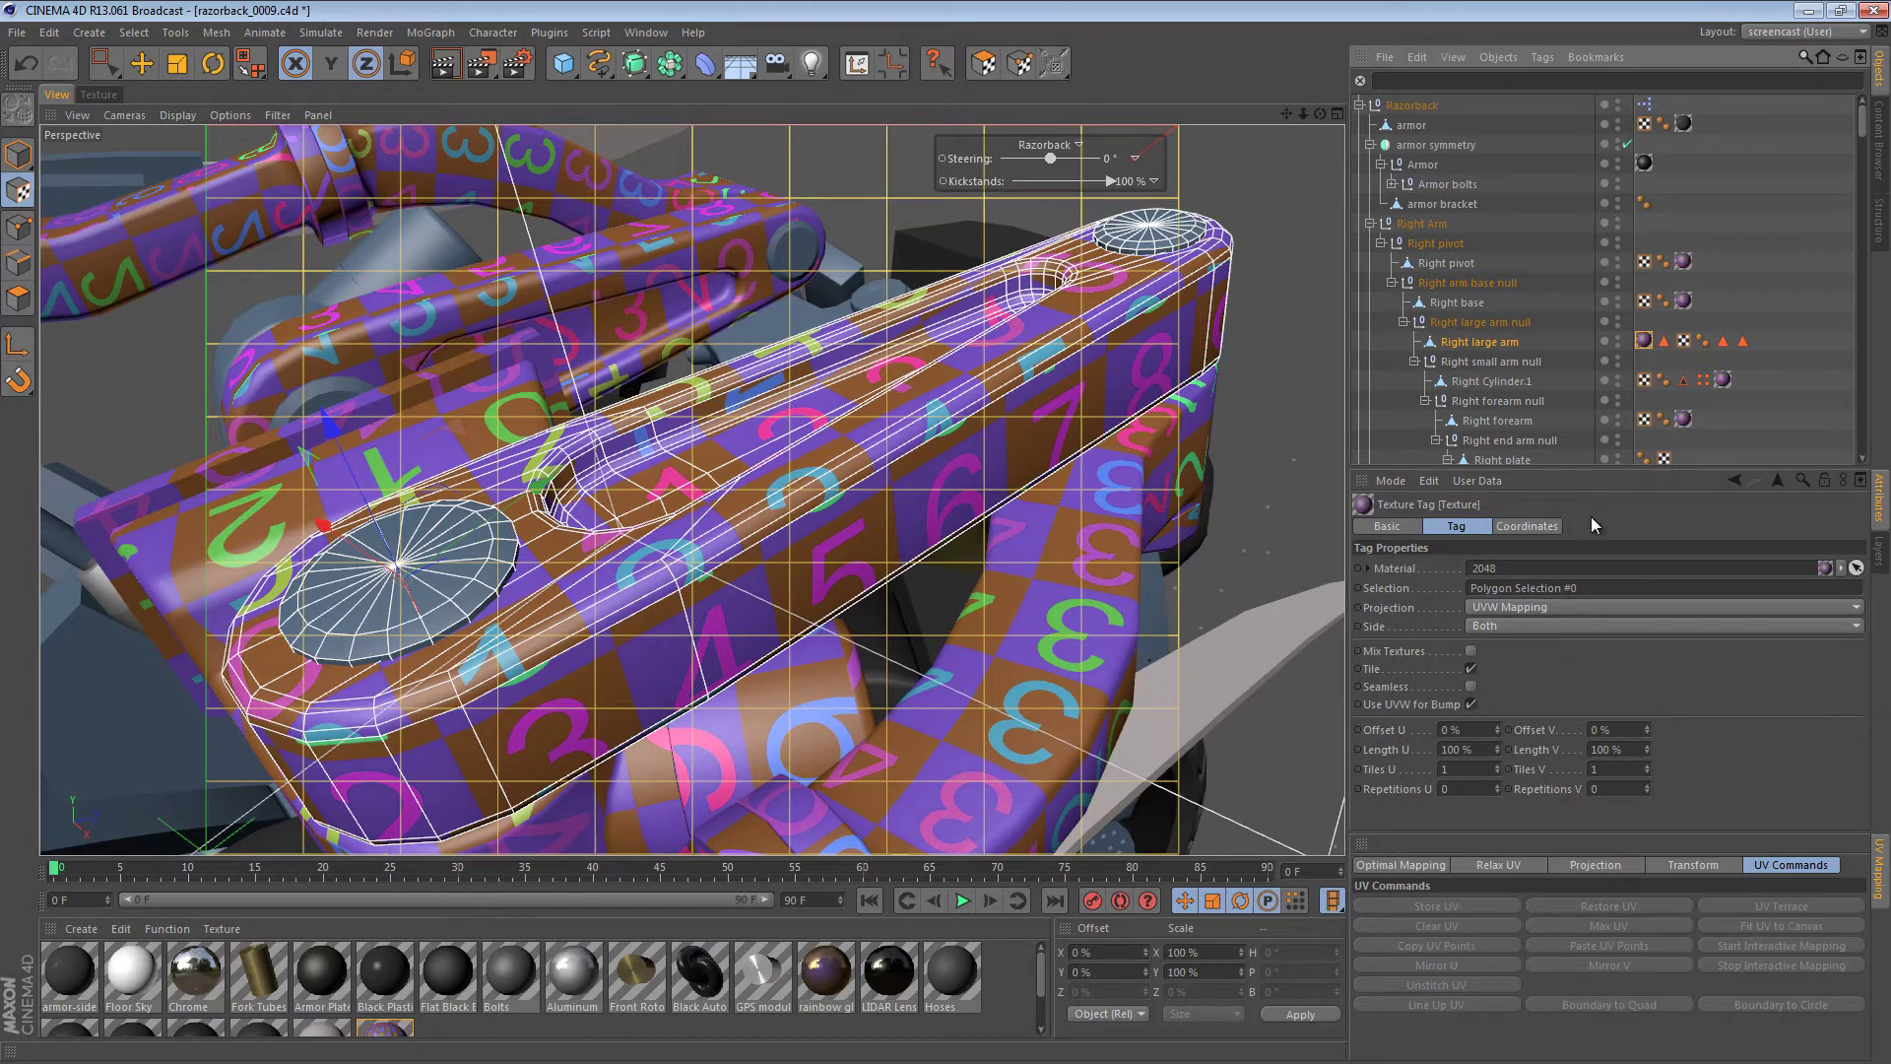
- Restore and delete the Polygon Selection #0 tag on the Right large arm
{"action": "left_click", "coordinate": [1483, 342]}
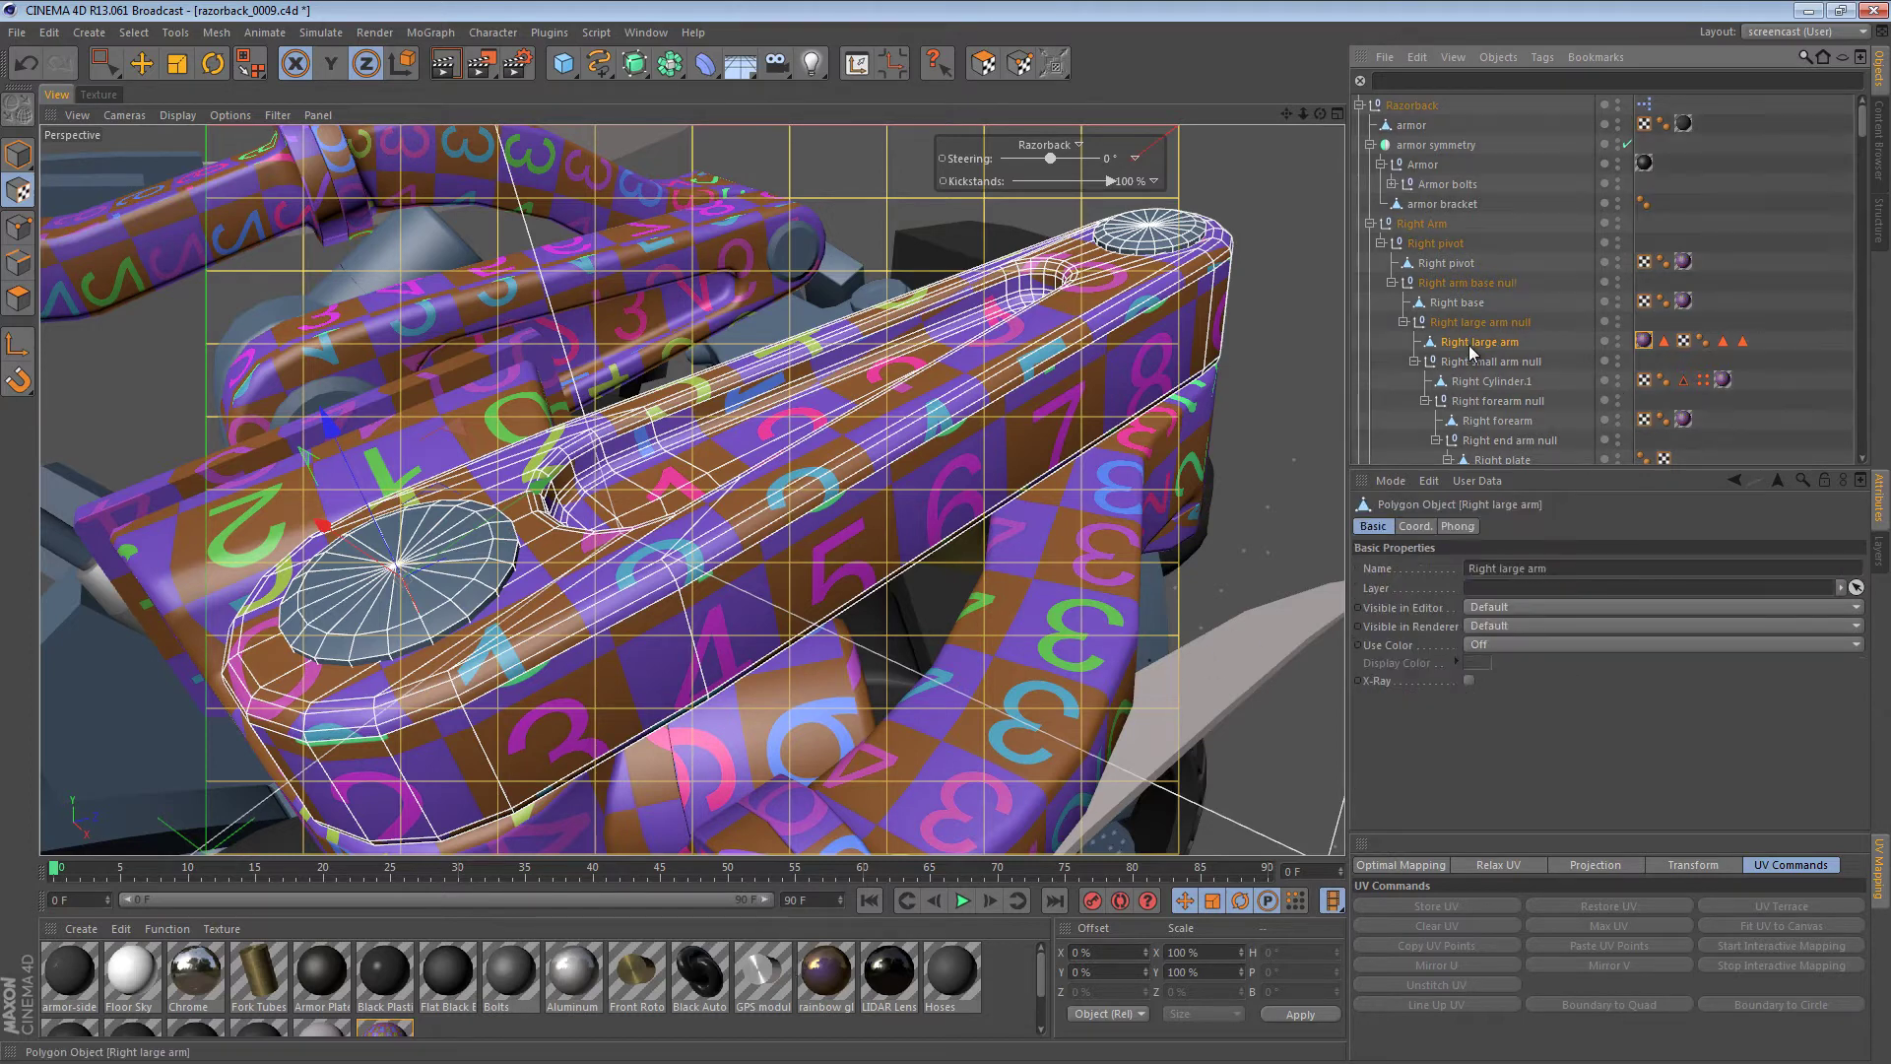
{"action": "left_click", "coordinate": [1647, 341]}
{"action": "double_click", "coordinate": [1663, 342]}
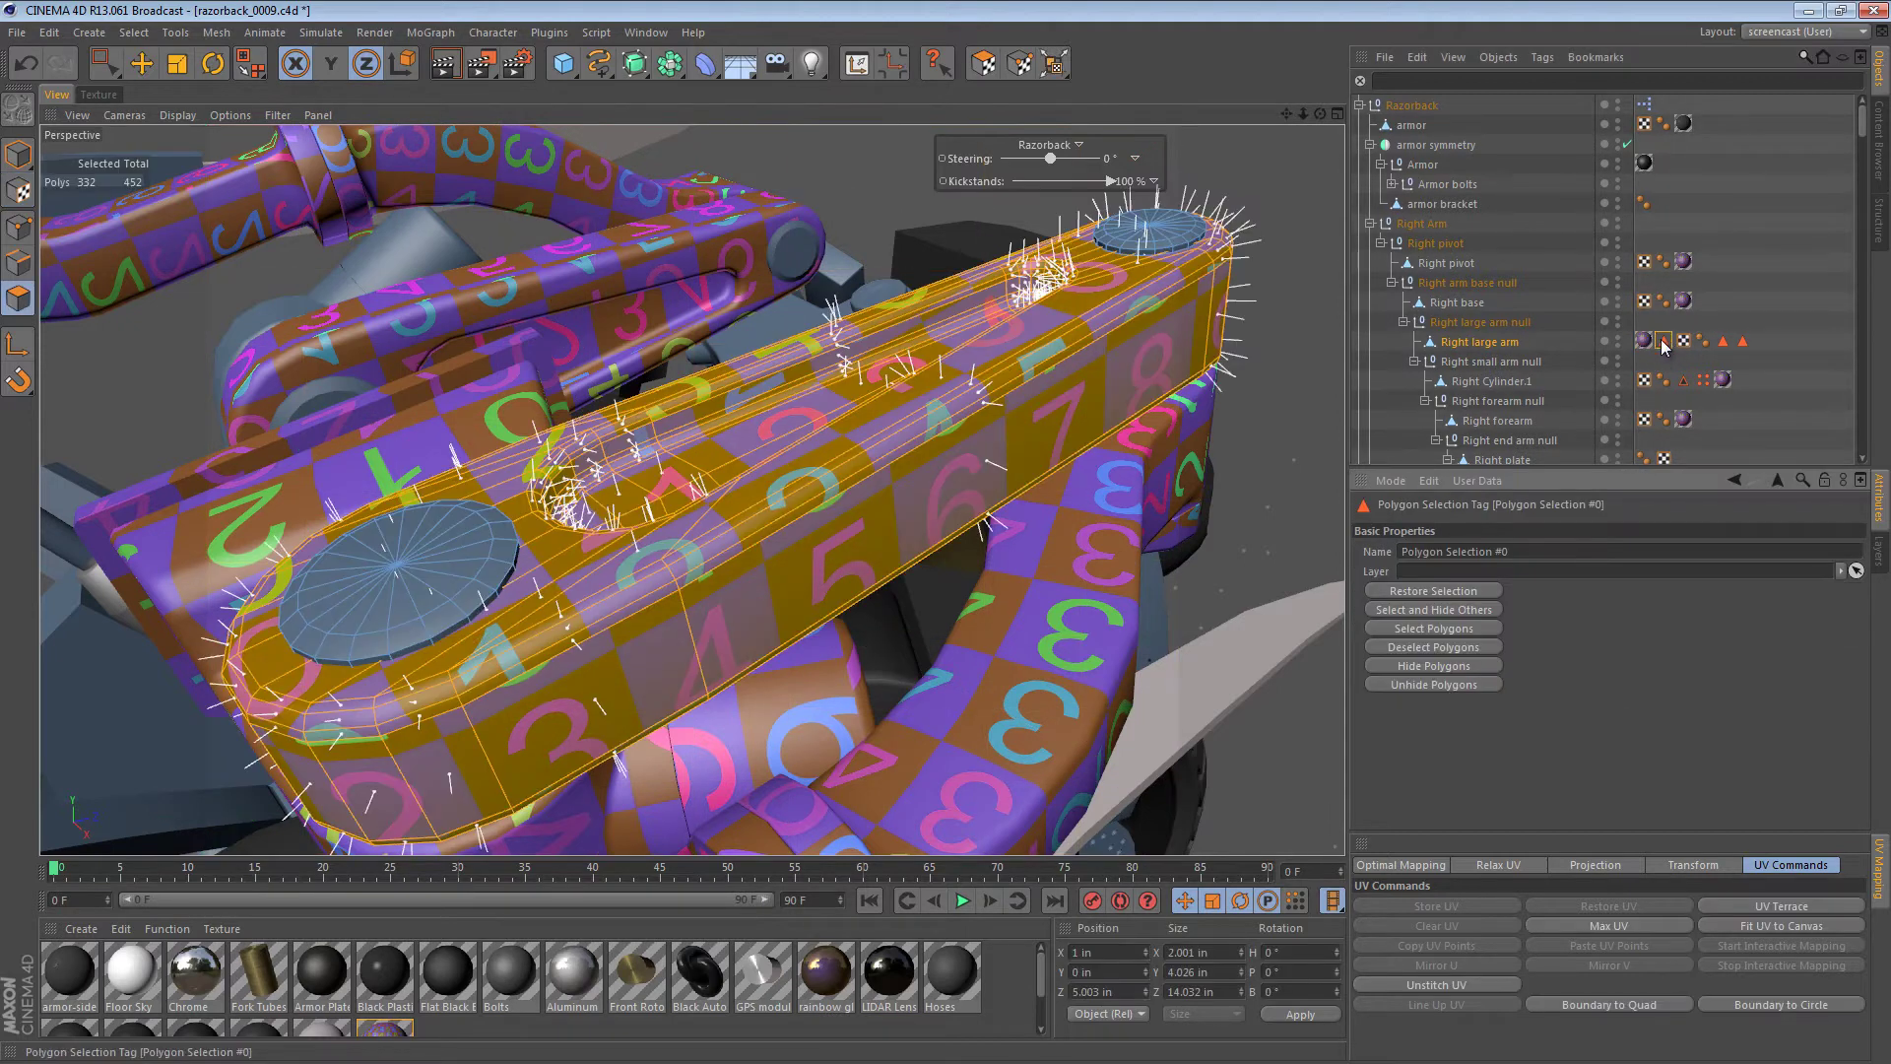
{"action": "key", "text": "Delete"}
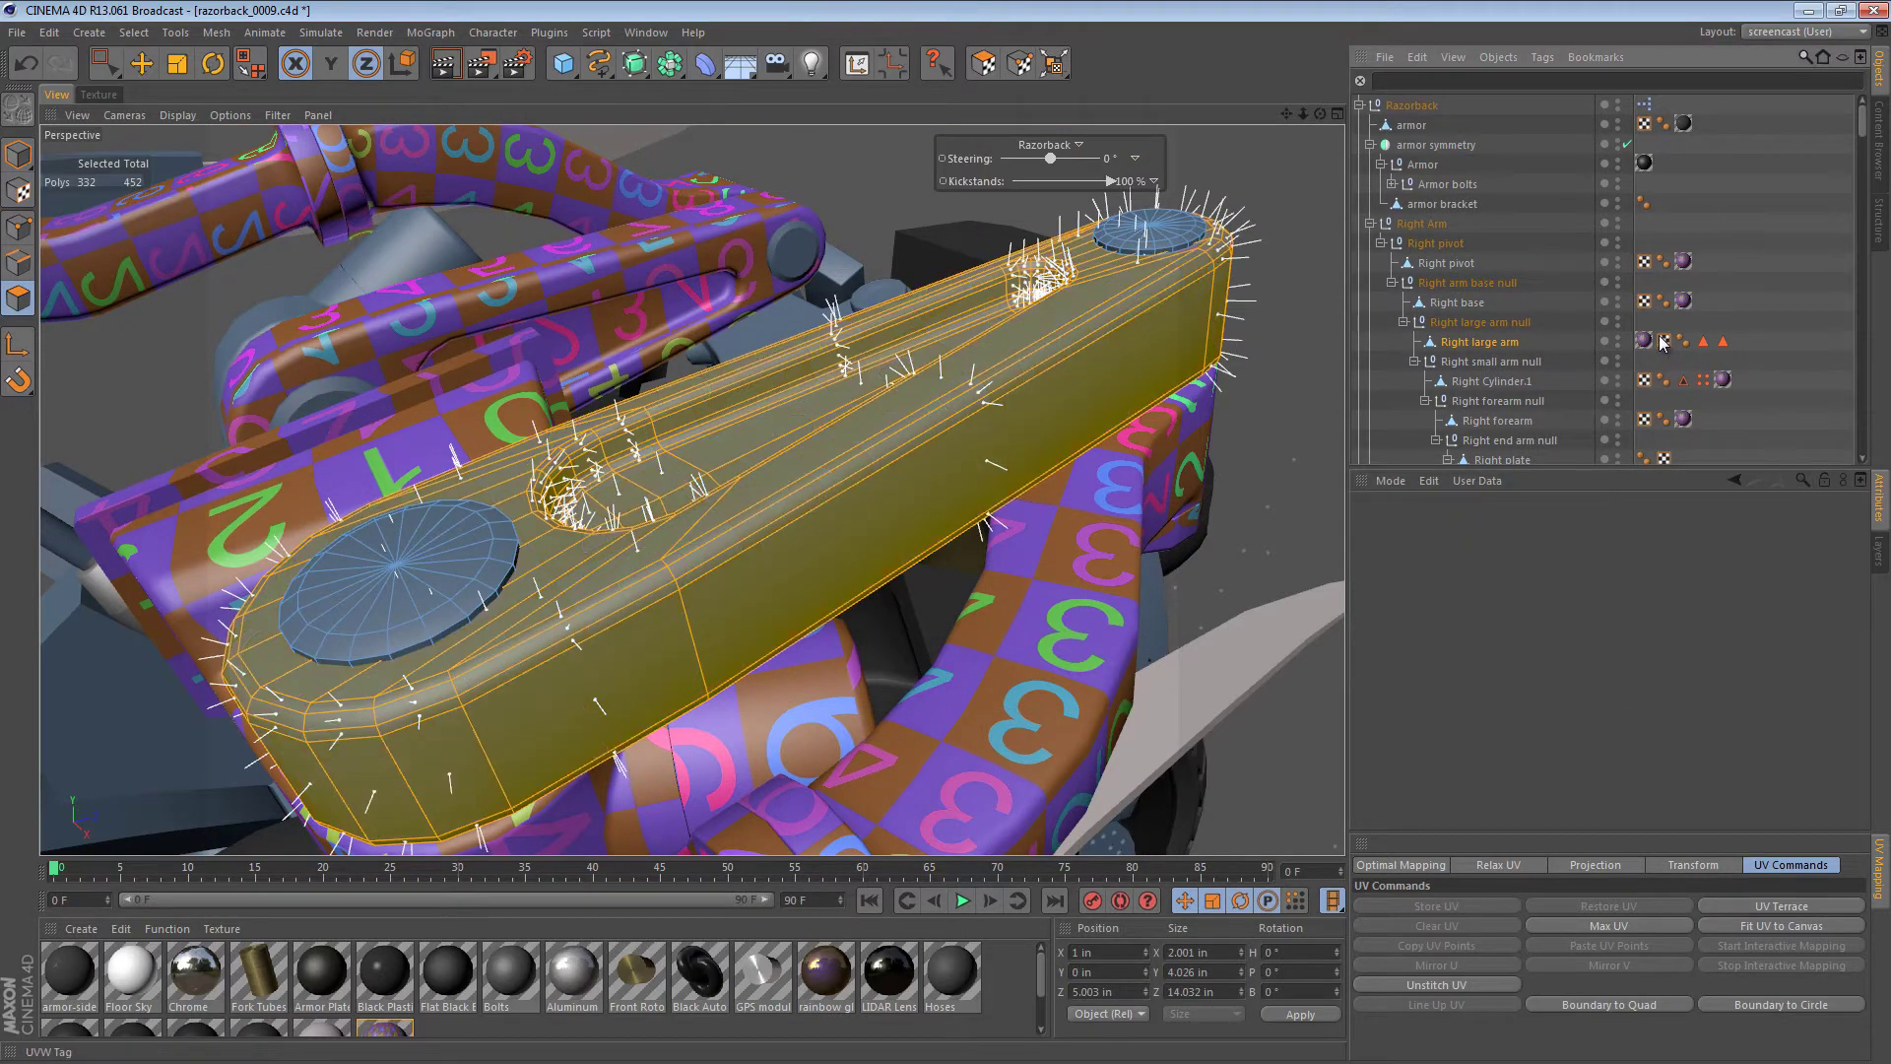
- Clear the Polygon Selection #0 restriction from the Right large arm's 2048 texture tag
{"action": "left_click", "coordinate": [1644, 341]}
{"action": "left_click", "coordinate": [1590, 585]}
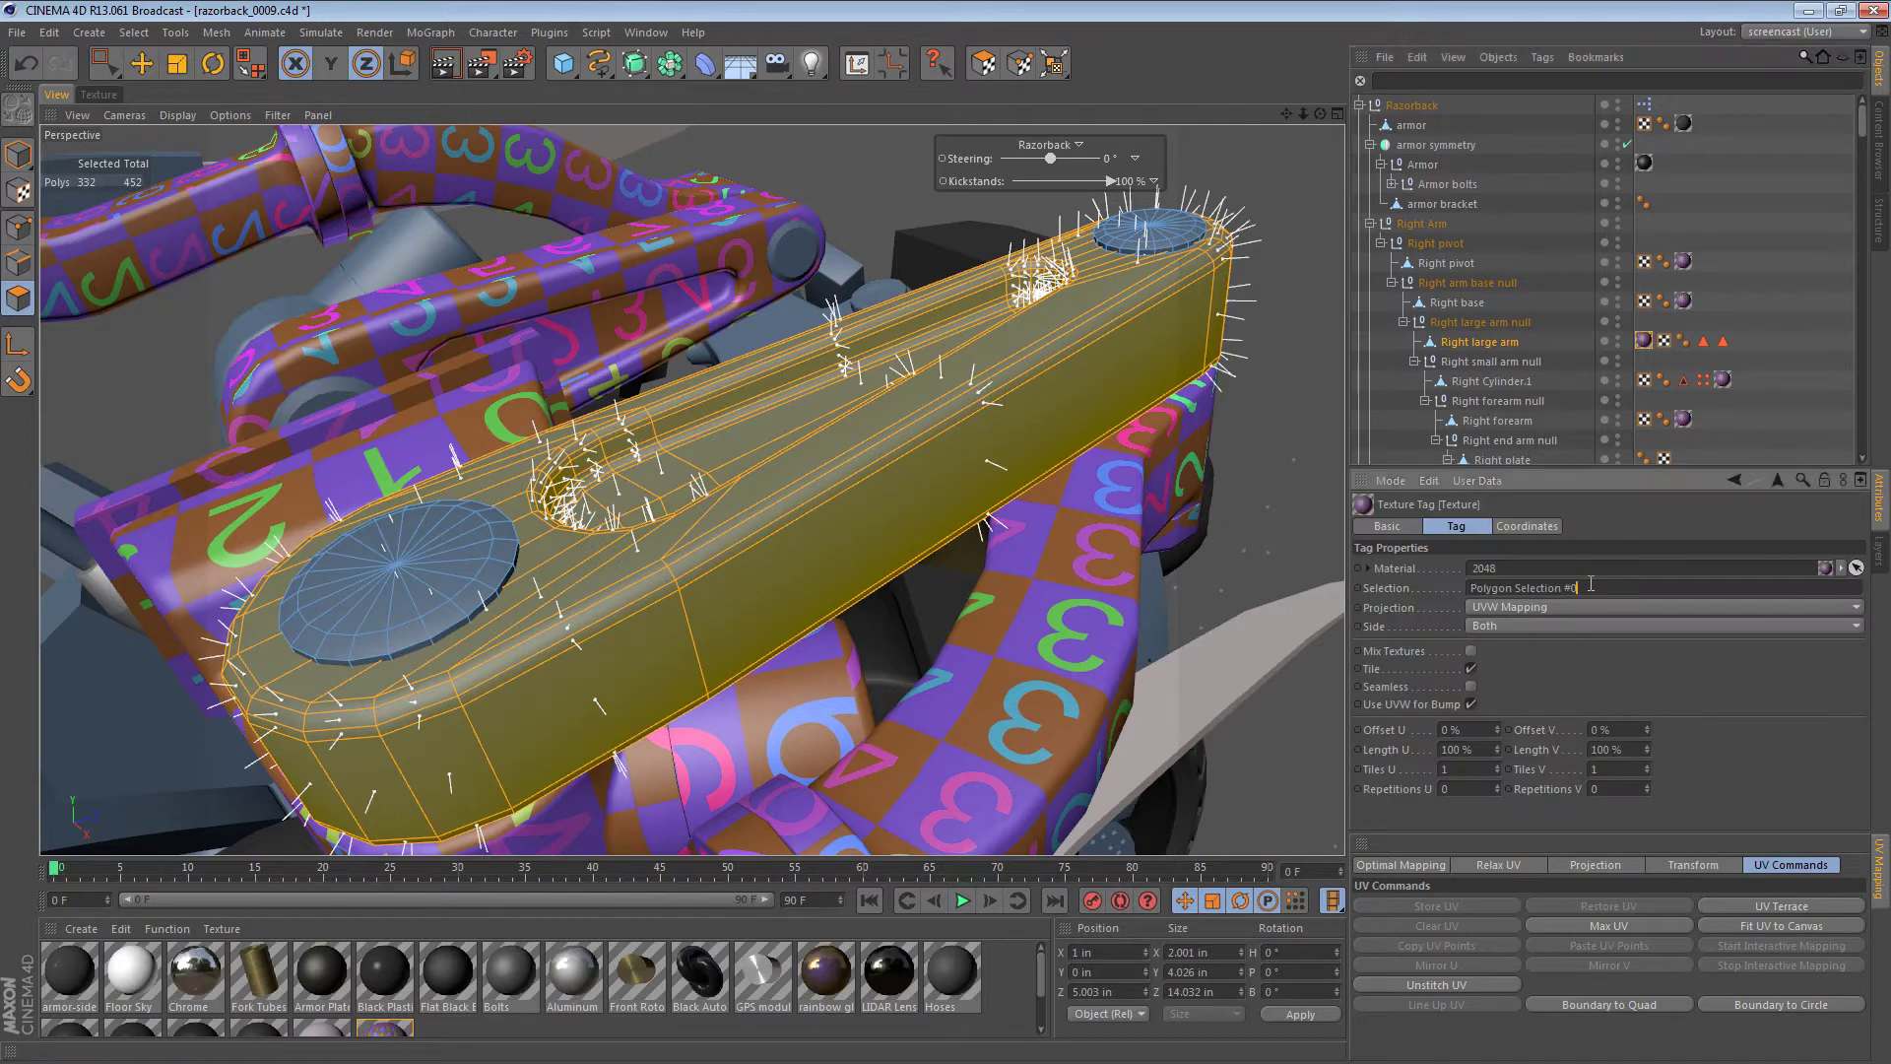
{"action": "double_click", "coordinate": [1587, 585]}
{"action": "key", "text": "BackSpace"}
{"action": "left_click", "coordinate": [1708, 711]}
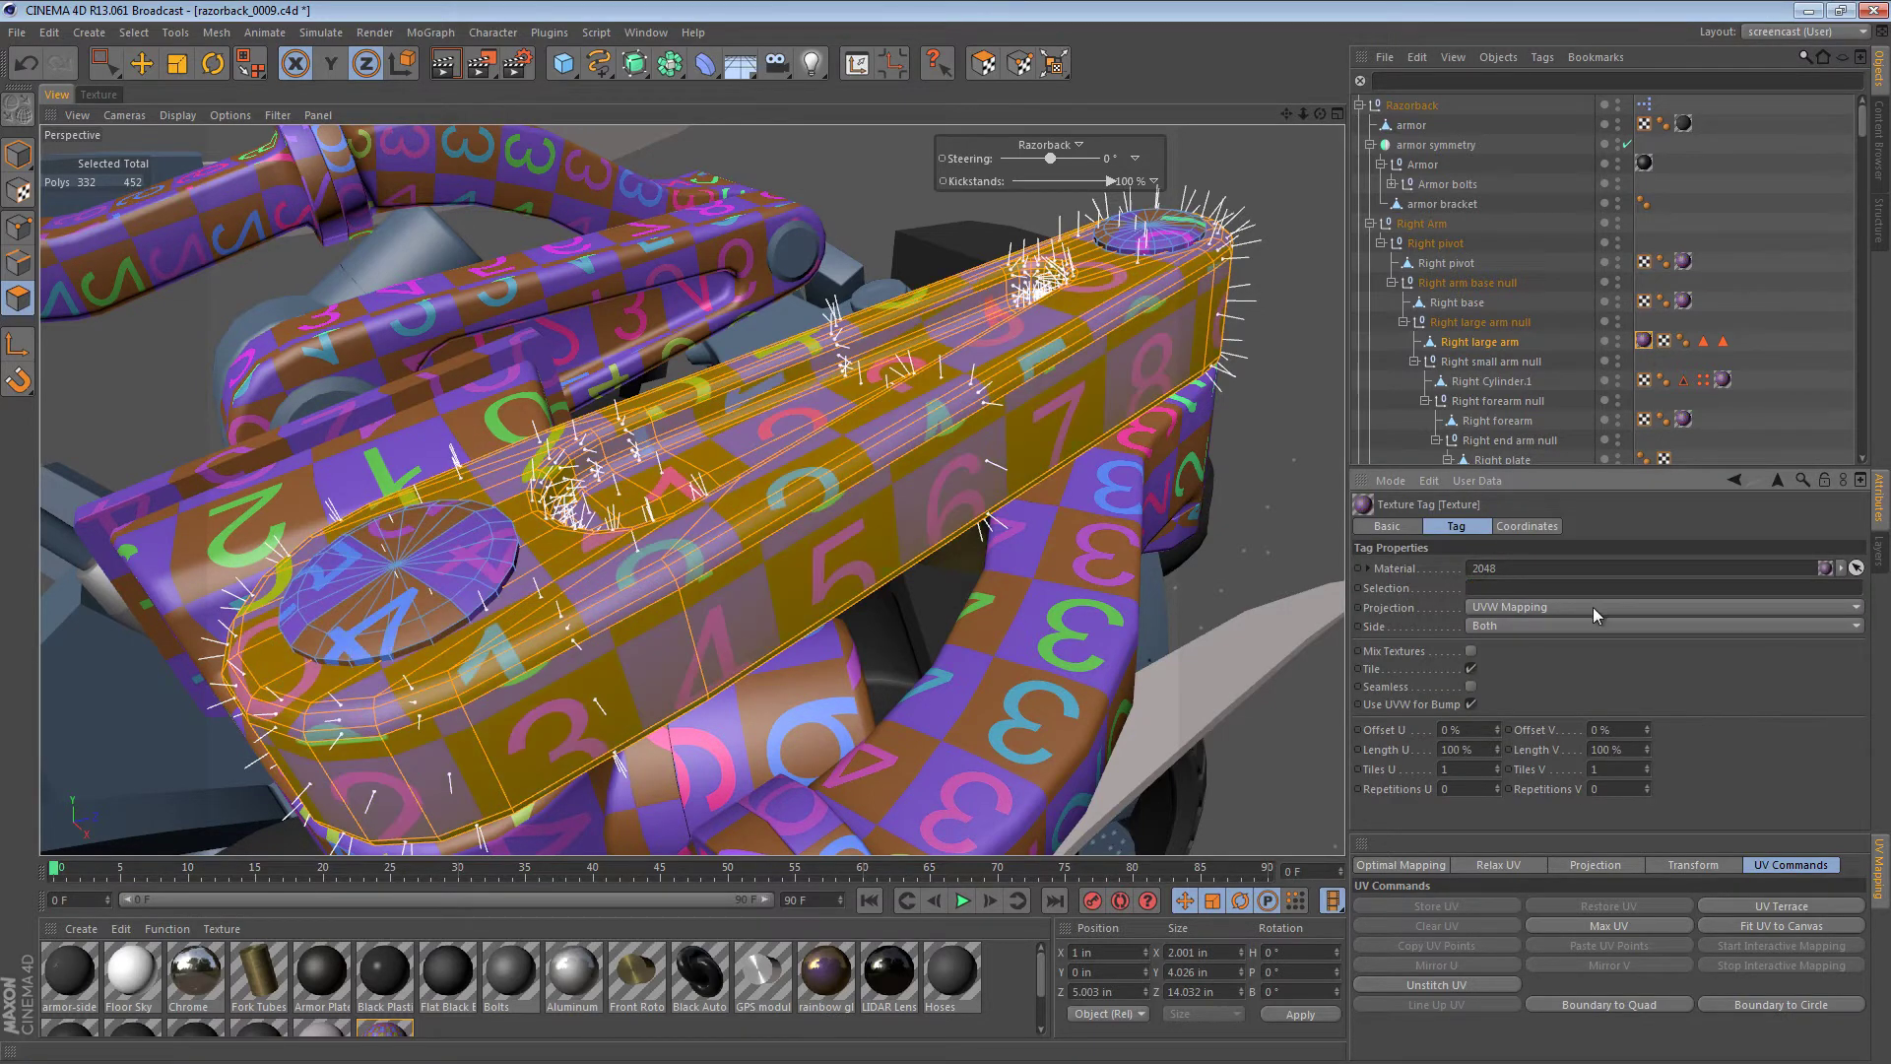
- Replace the polygon selection on the Right large arm with a fill selection of both round covers
{"action": "key", "text": "ctrl+shift+a"}
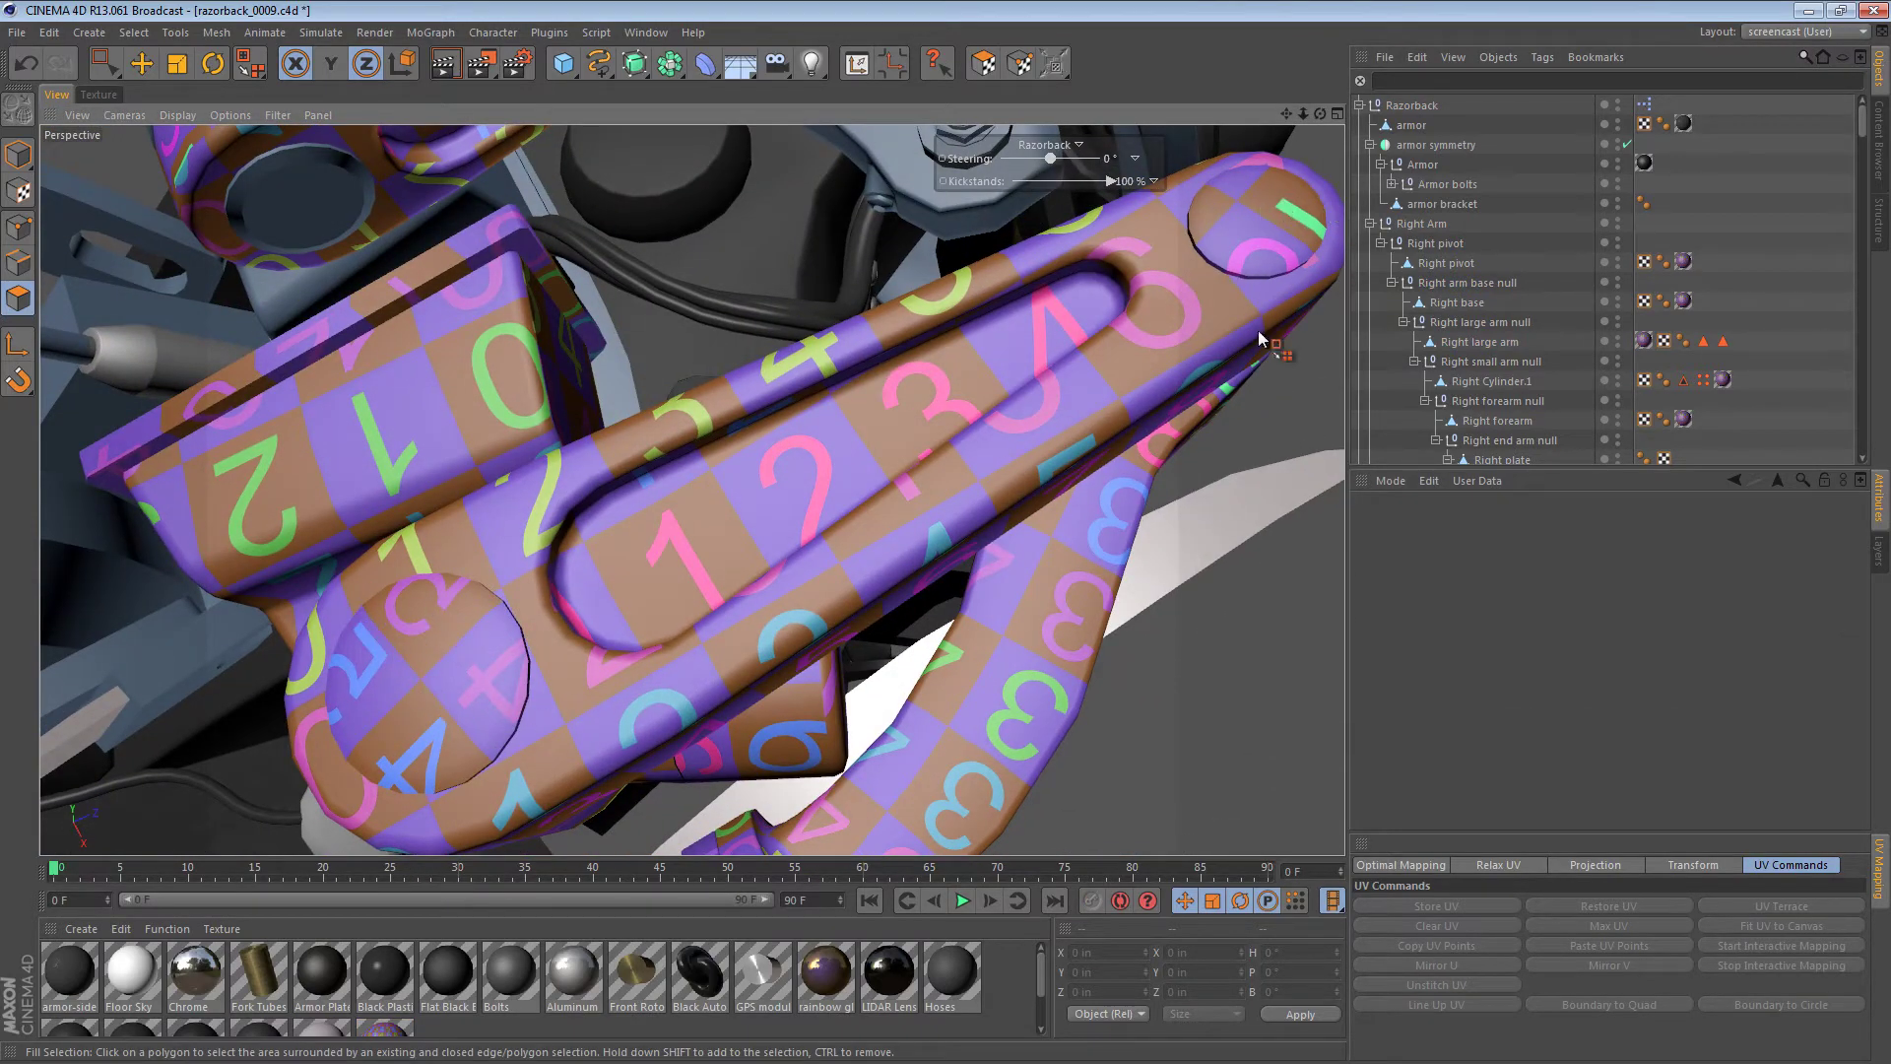
{"action": "left_click", "coordinate": [1480, 318]}
{"action": "left_click", "coordinate": [1477, 306]}
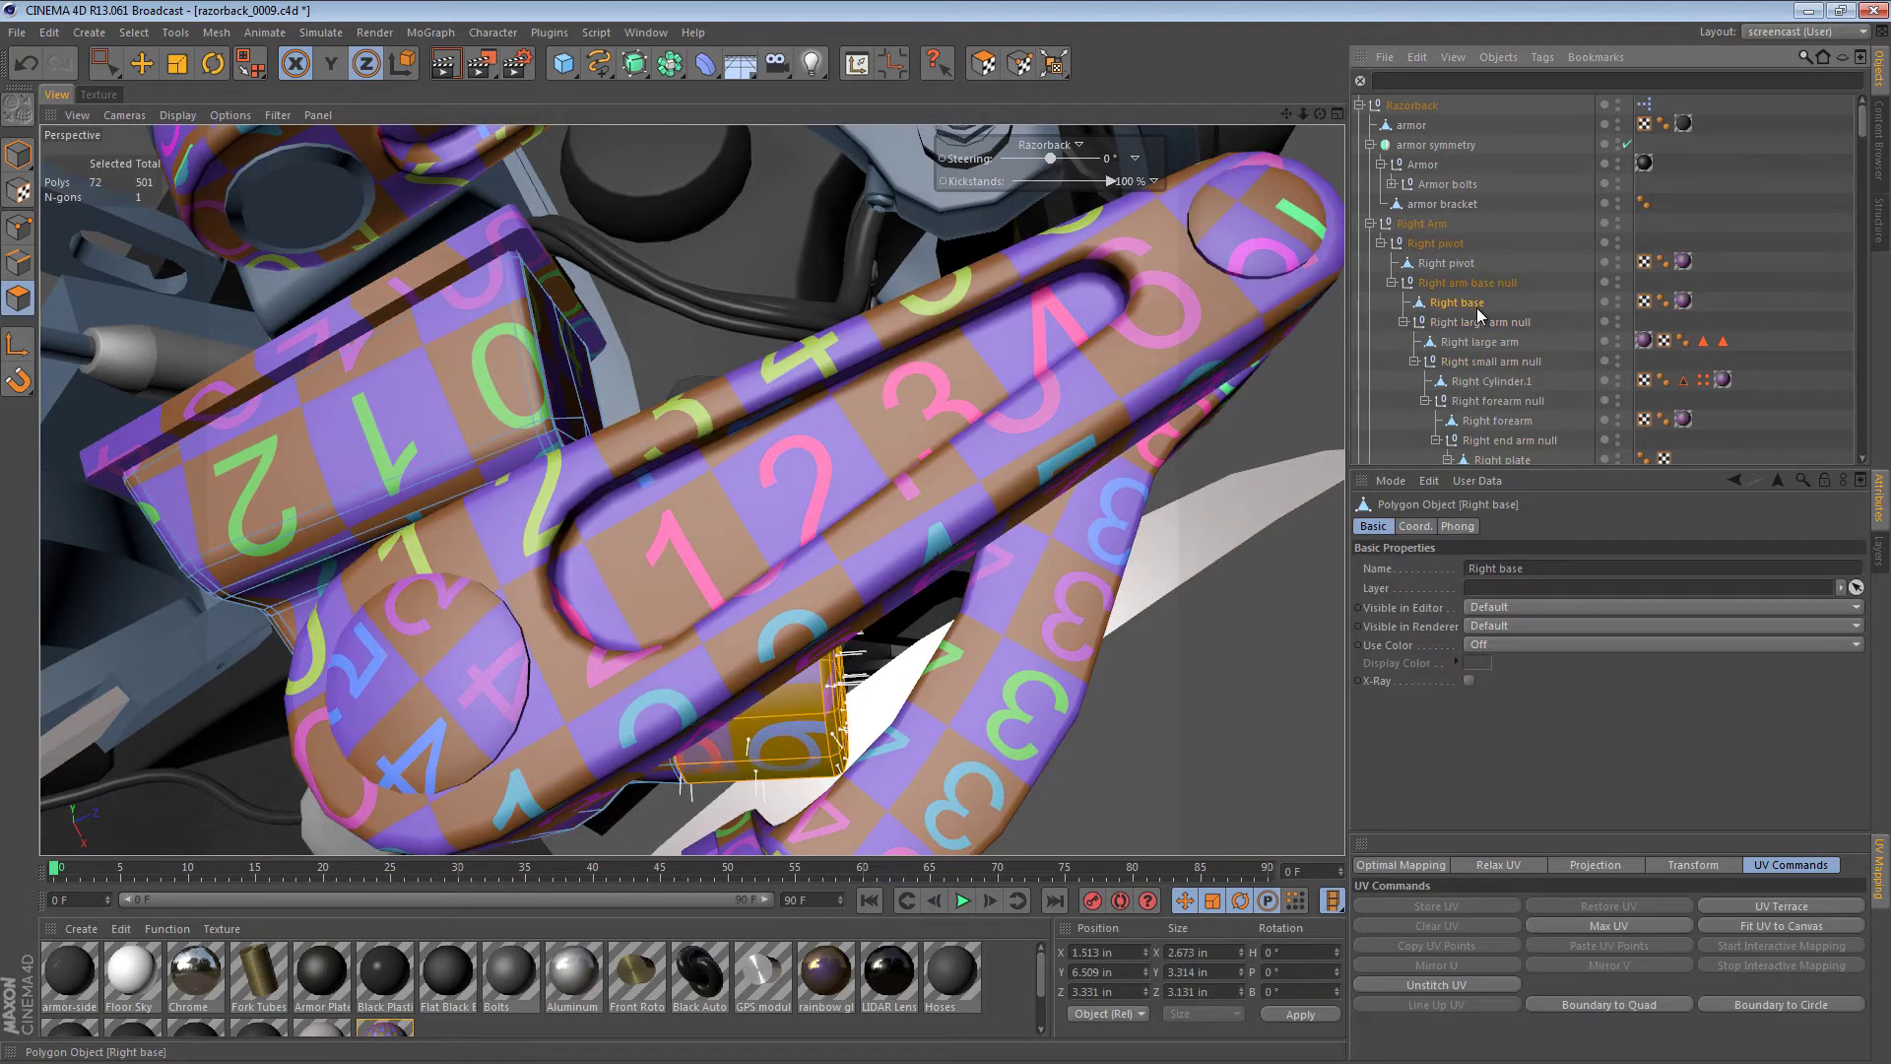
{"action": "left_click", "coordinate": [1479, 345]}
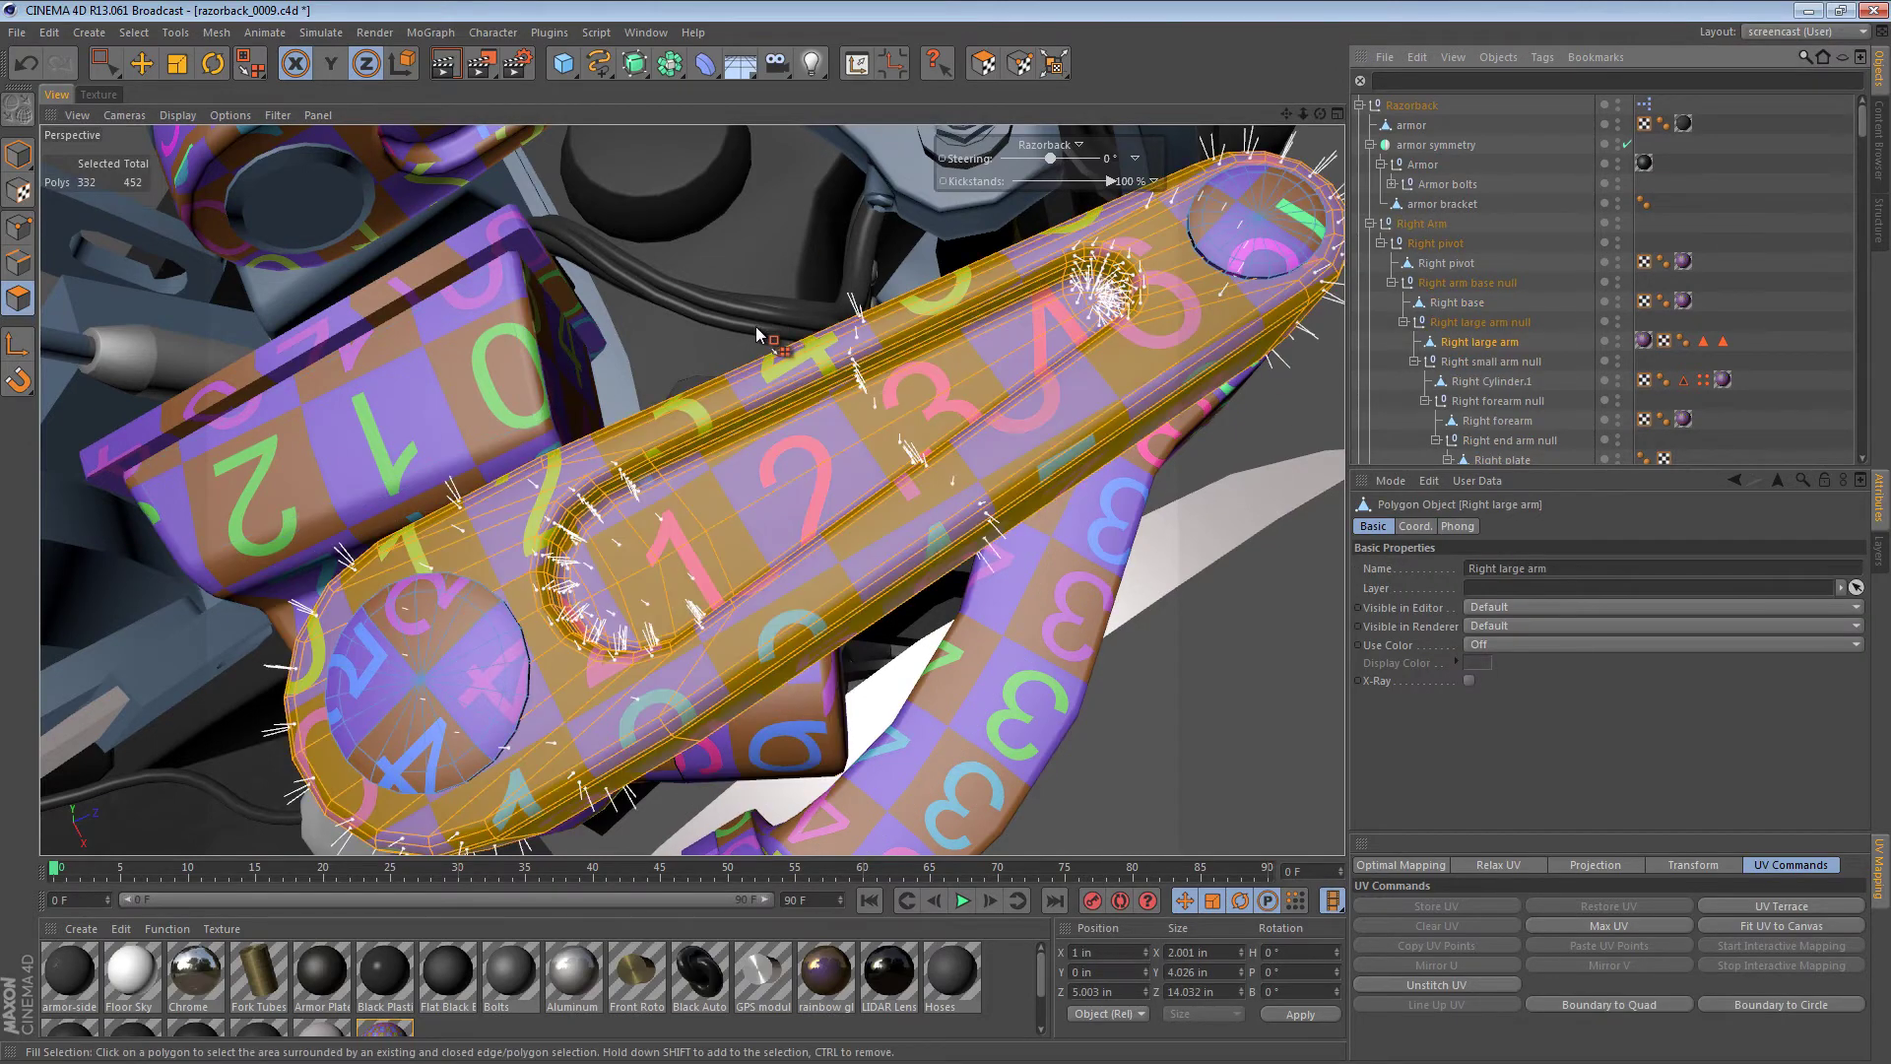
{"action": "left_click", "coordinate": [757, 323]}
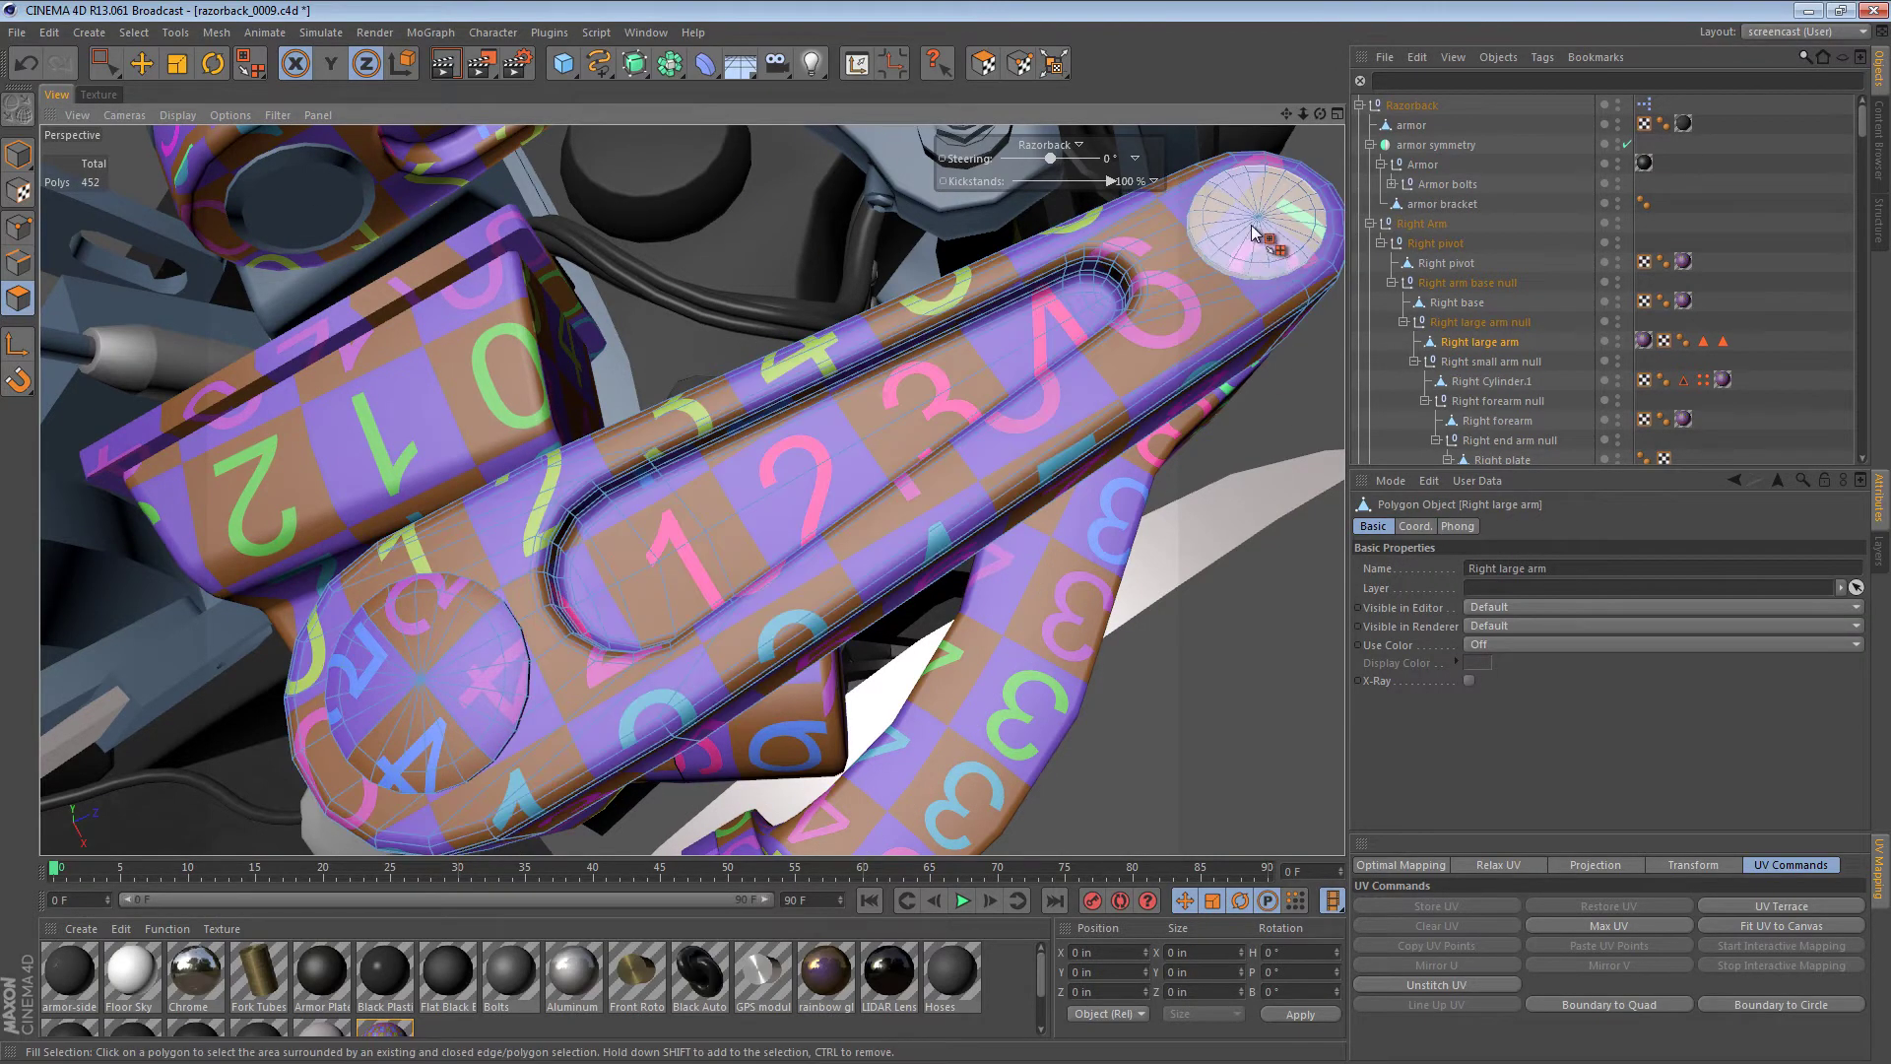
{"action": "left_click", "coordinate": [1271, 244]}
{"action": "left_click", "coordinate": [441, 670], "text": "shift"}
- Switch to UV polygon editing in the texture view and move both round cover UV islands outside the texture area
{"action": "left_click", "coordinate": [983, 63]}
{"action": "left_click", "coordinate": [99, 95]}
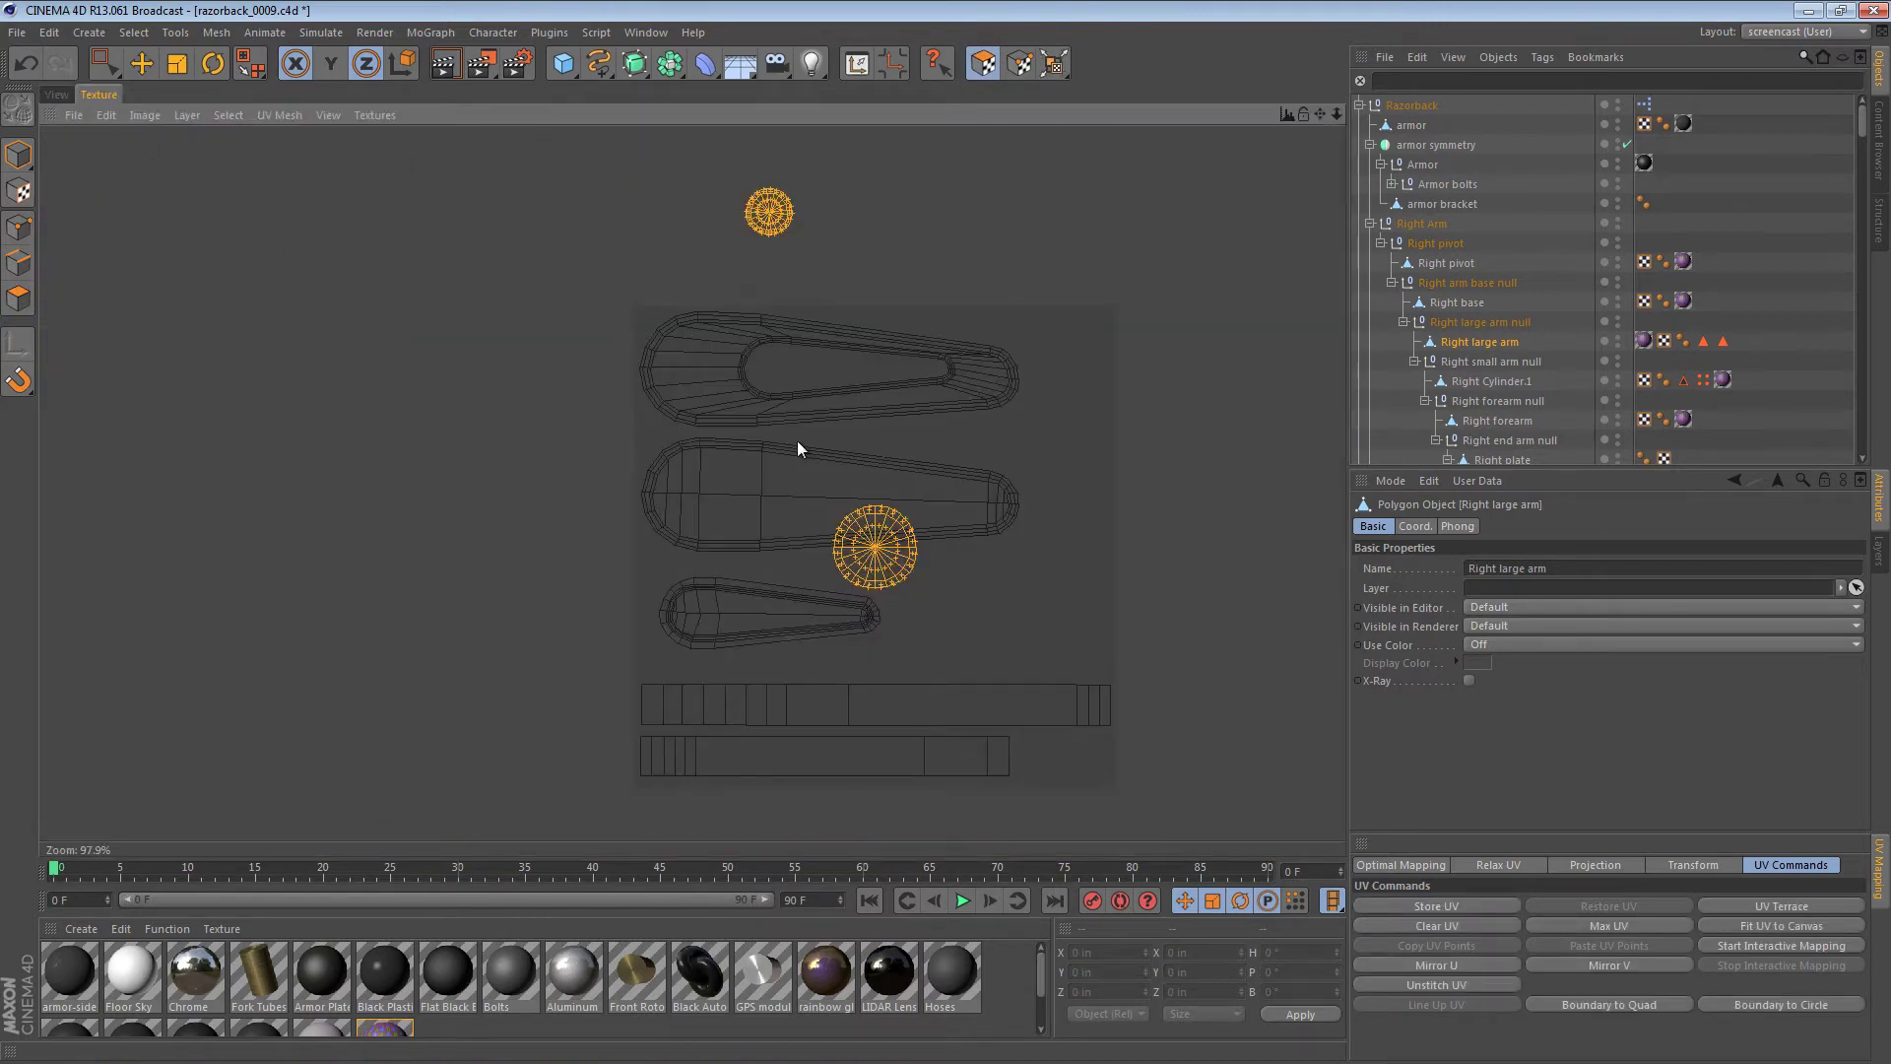
{"action": "right_click_drag", "start_coordinate": [1074, 473], "coordinate": [1032, 470], "text": "alt"}
{"action": "middle_click_drag", "start_coordinate": [1059, 506], "coordinate": [916, 479], "text": "alt"}
{"action": "key", "text": "w"}
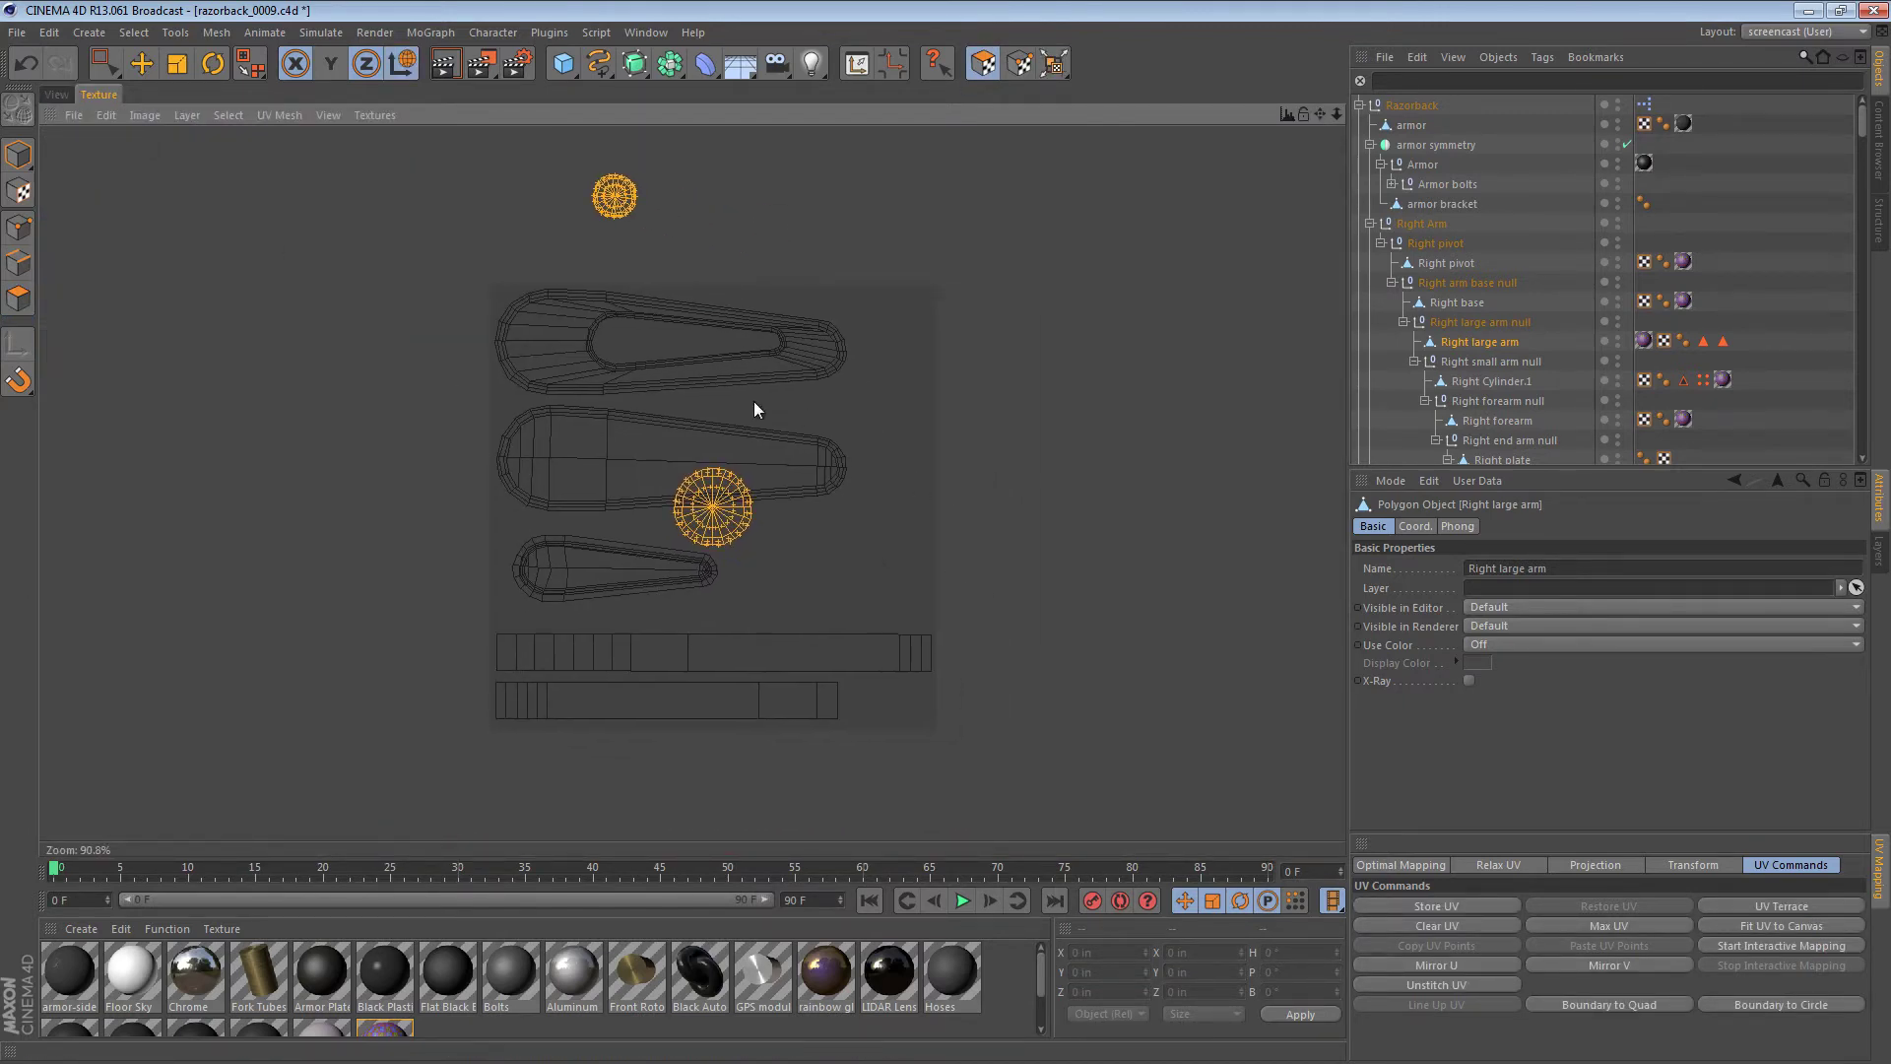
{"action": "key", "text": "e"}
{"action": "left_click_drag", "start_coordinate": [753, 400], "coordinate": [1189, 474]}
{"action": "middle_click_drag", "start_coordinate": [665, 371], "coordinate": [596, 321], "text": "alt"}
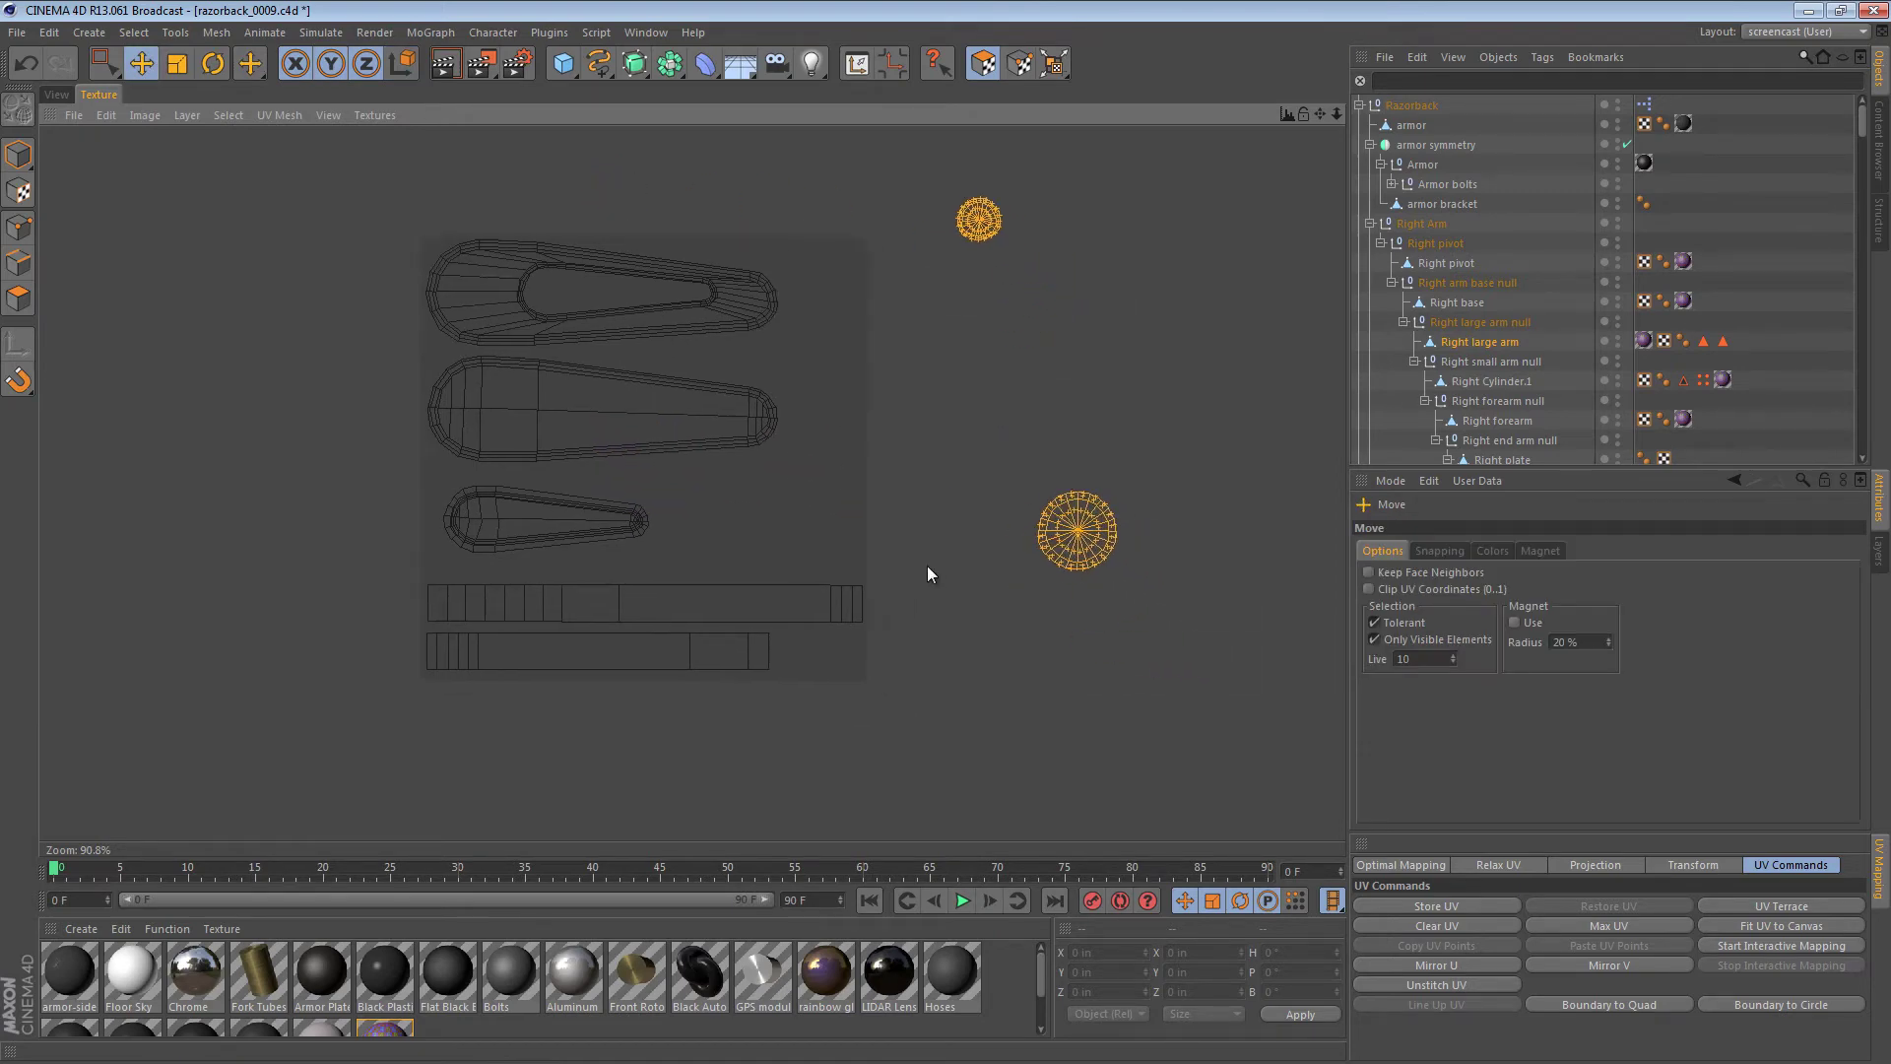
{"action": "middle_click_drag", "start_coordinate": [942, 571], "coordinate": [840, 579], "text": "alt"}
{"action": "right_click_drag", "start_coordinate": [947, 571], "coordinate": [1113, 567], "text": "alt"}
{"action": "middle_click_drag", "start_coordinate": [944, 572], "coordinate": [713, 733], "text": "alt"}
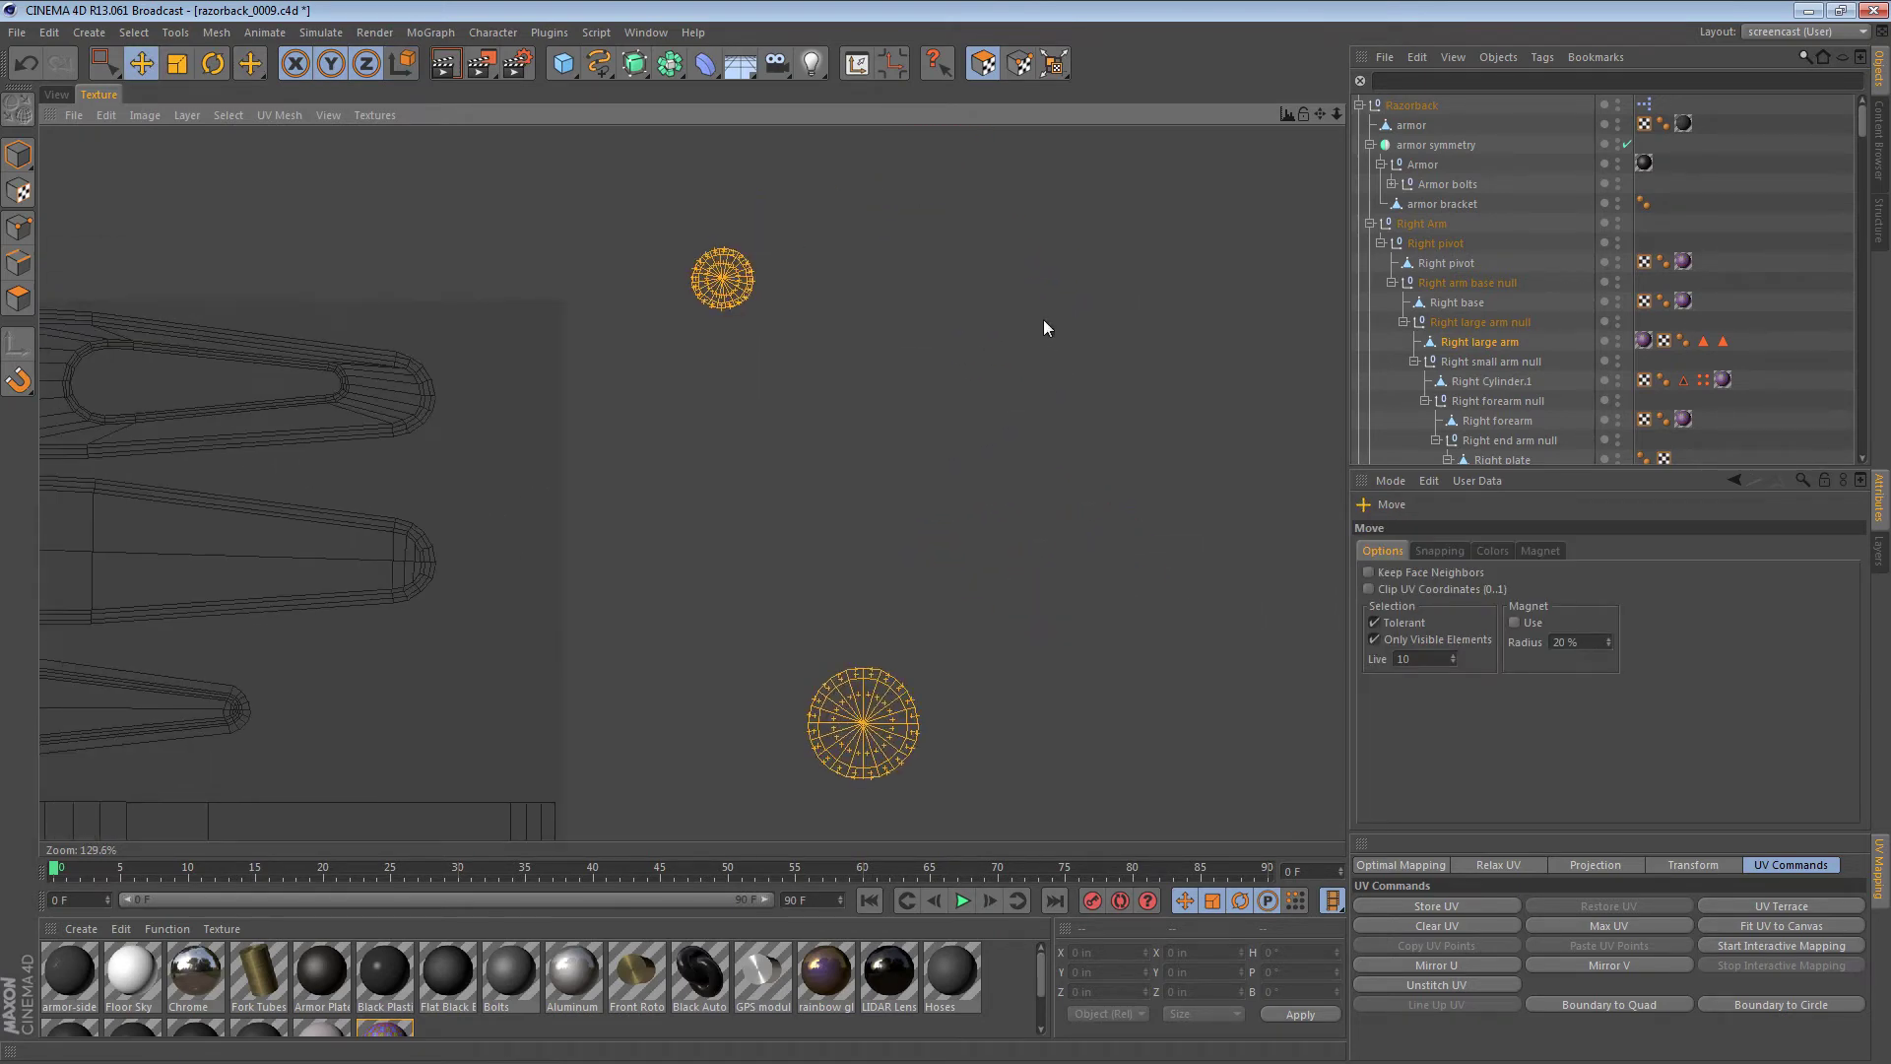
- Try relaxing both entire round cover UV islands with ABF and Cut Selected Edges disabled
{"action": "left_click", "coordinate": [1499, 865]}
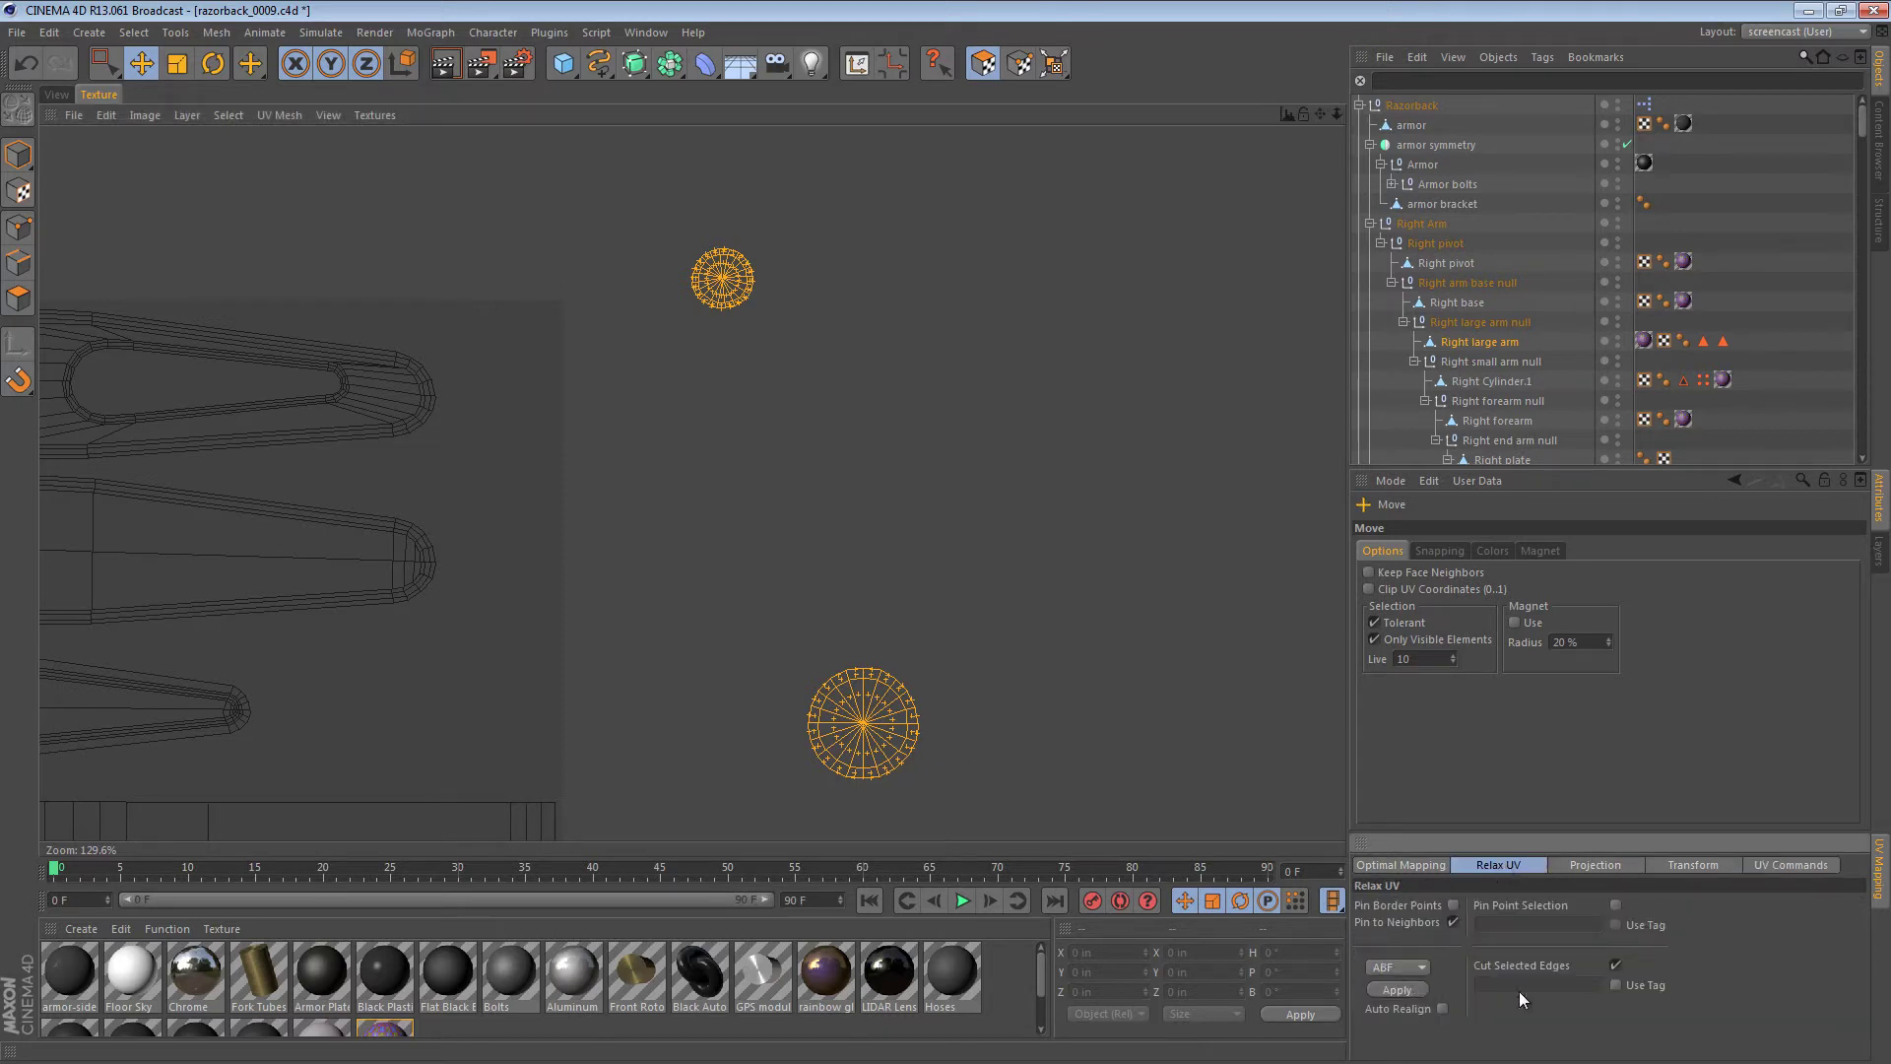
{"action": "left_click", "coordinate": [1393, 987]}
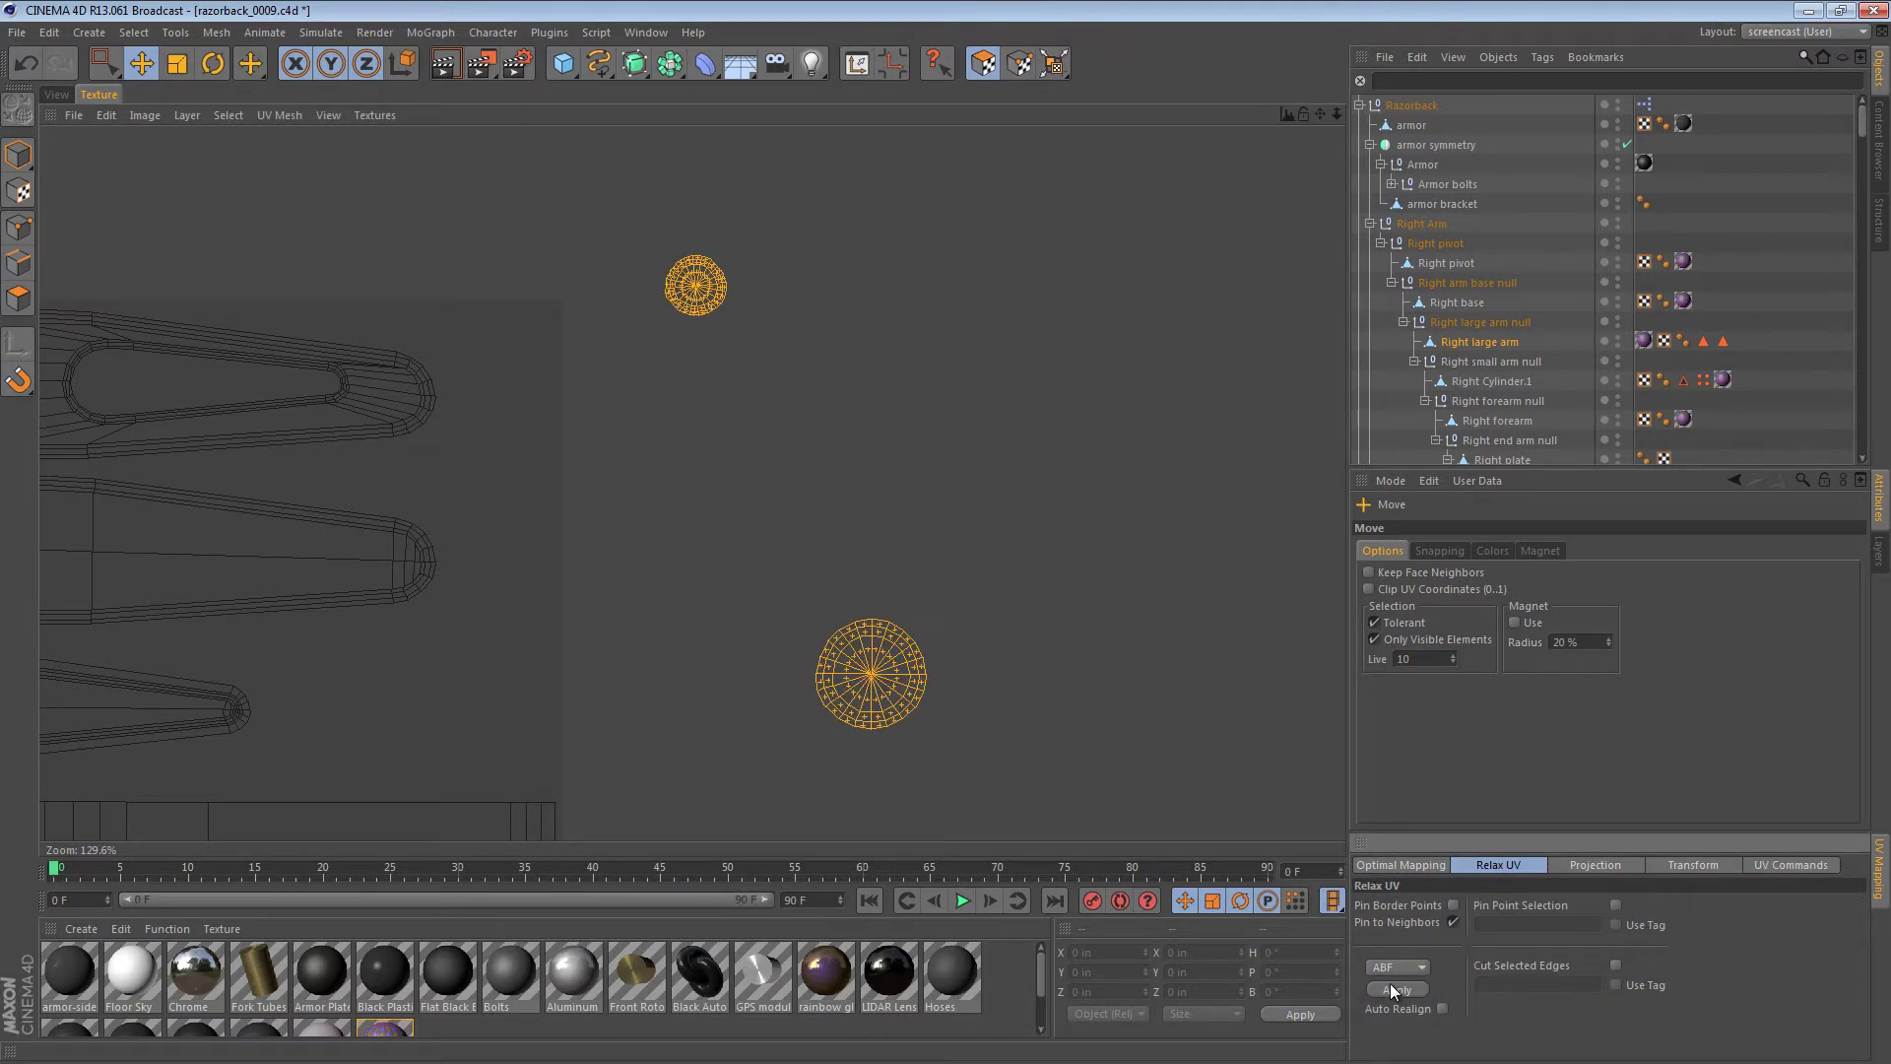
{"action": "middle_click_drag", "start_coordinate": [981, 802], "coordinate": [1295, 682], "text": "alt"}
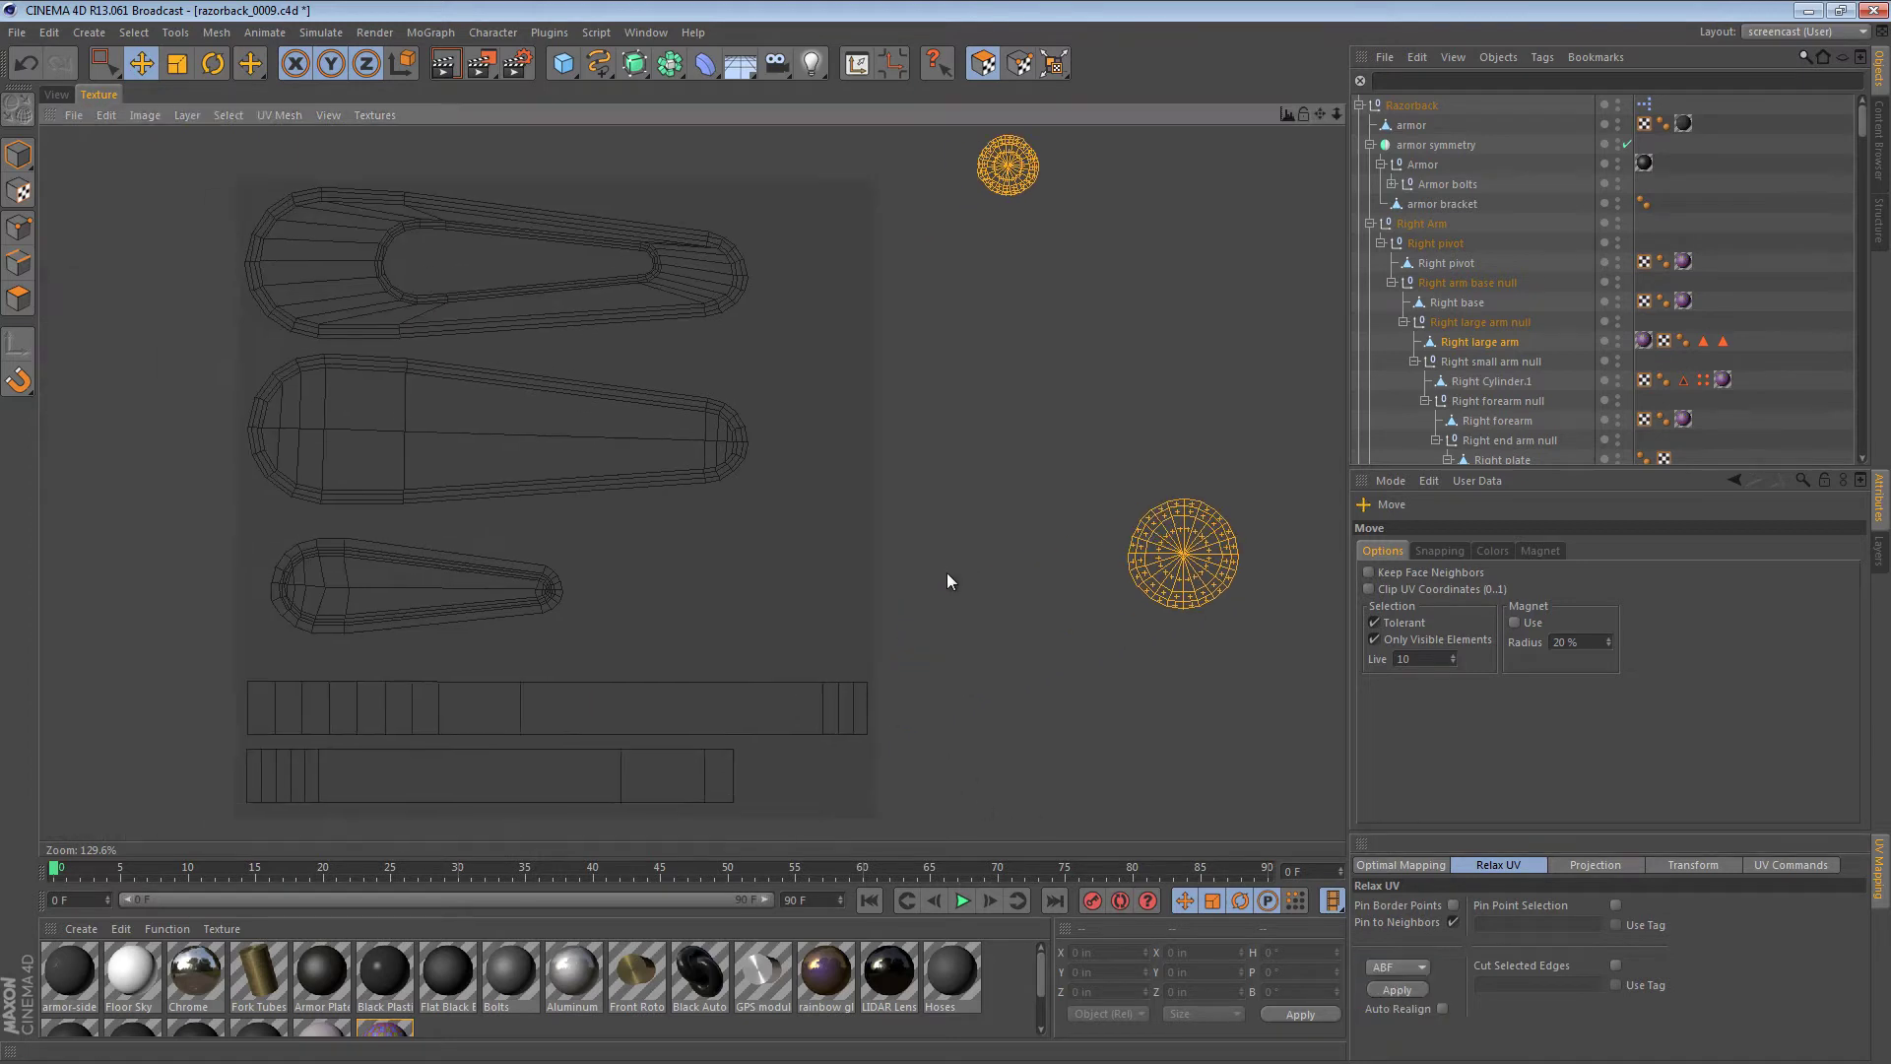
{"action": "left_click", "coordinate": [1166, 673]}
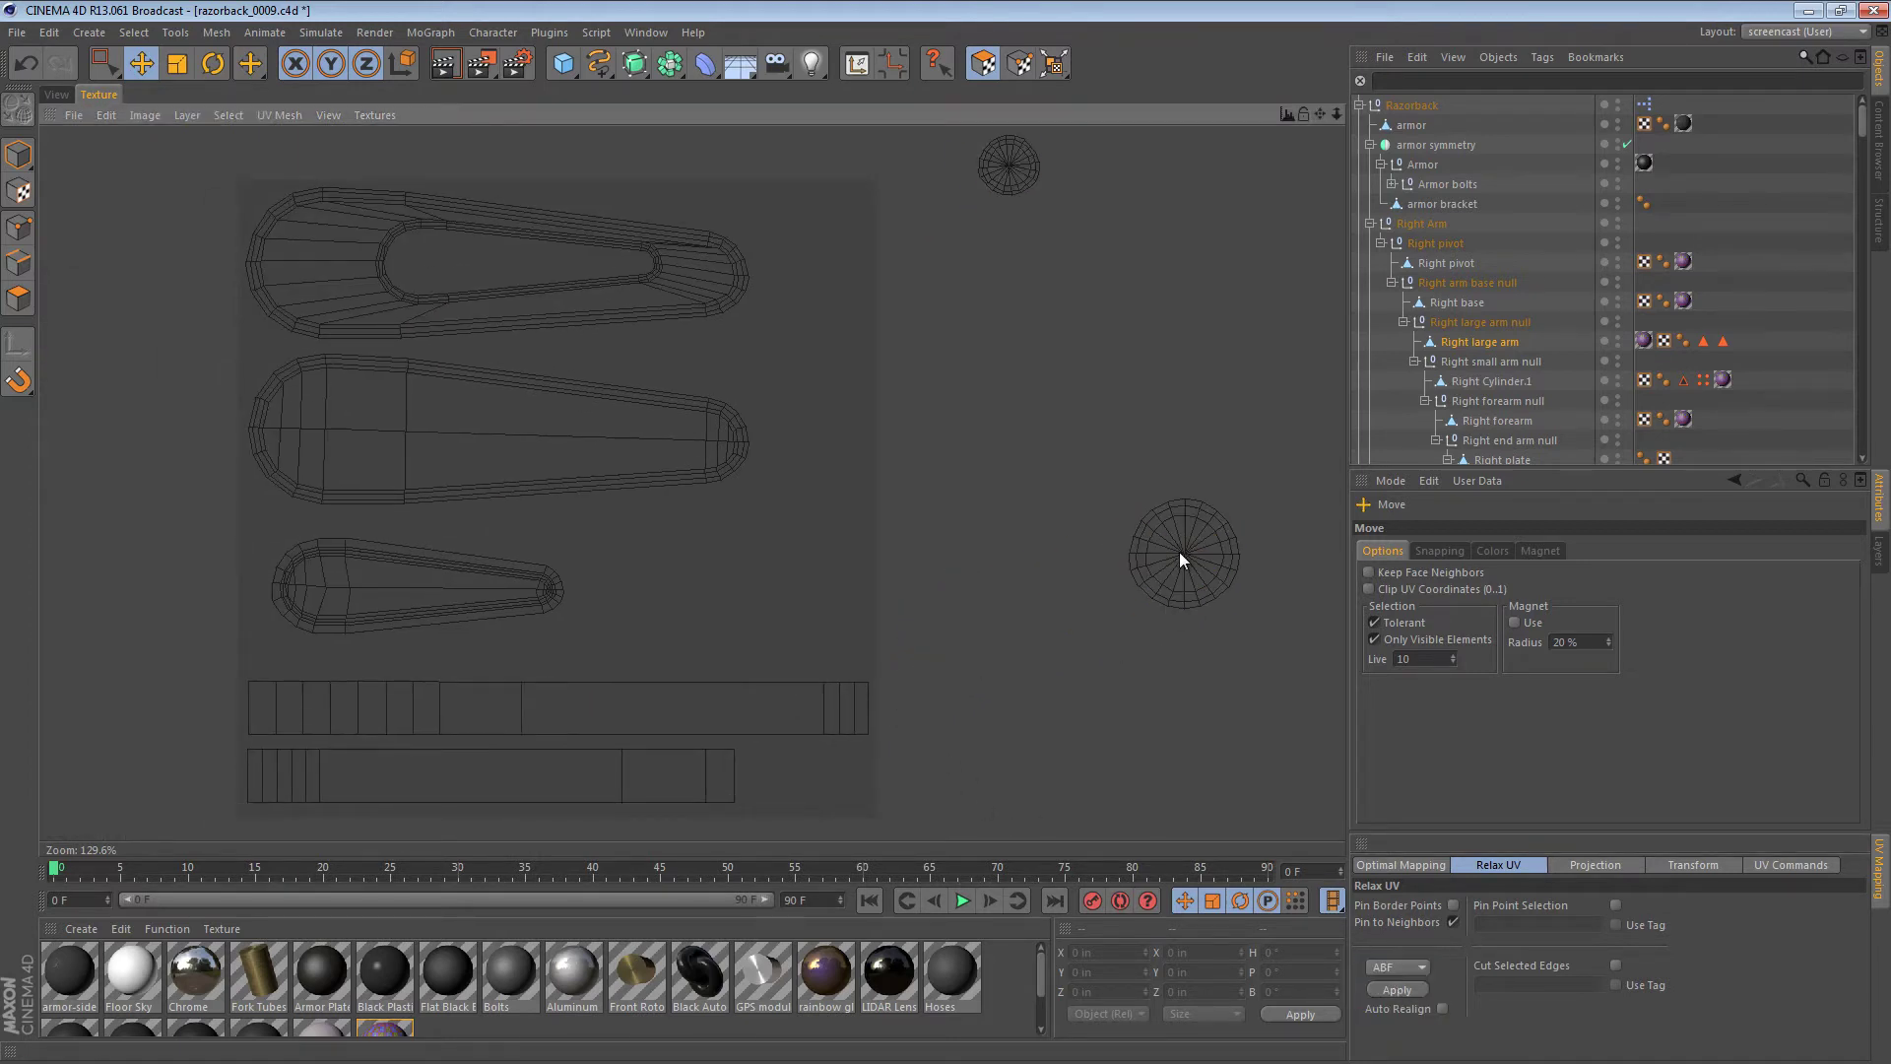
{"action": "key", "text": "ctrl+z"}
{"action": "key", "text": "ctrl+z"}
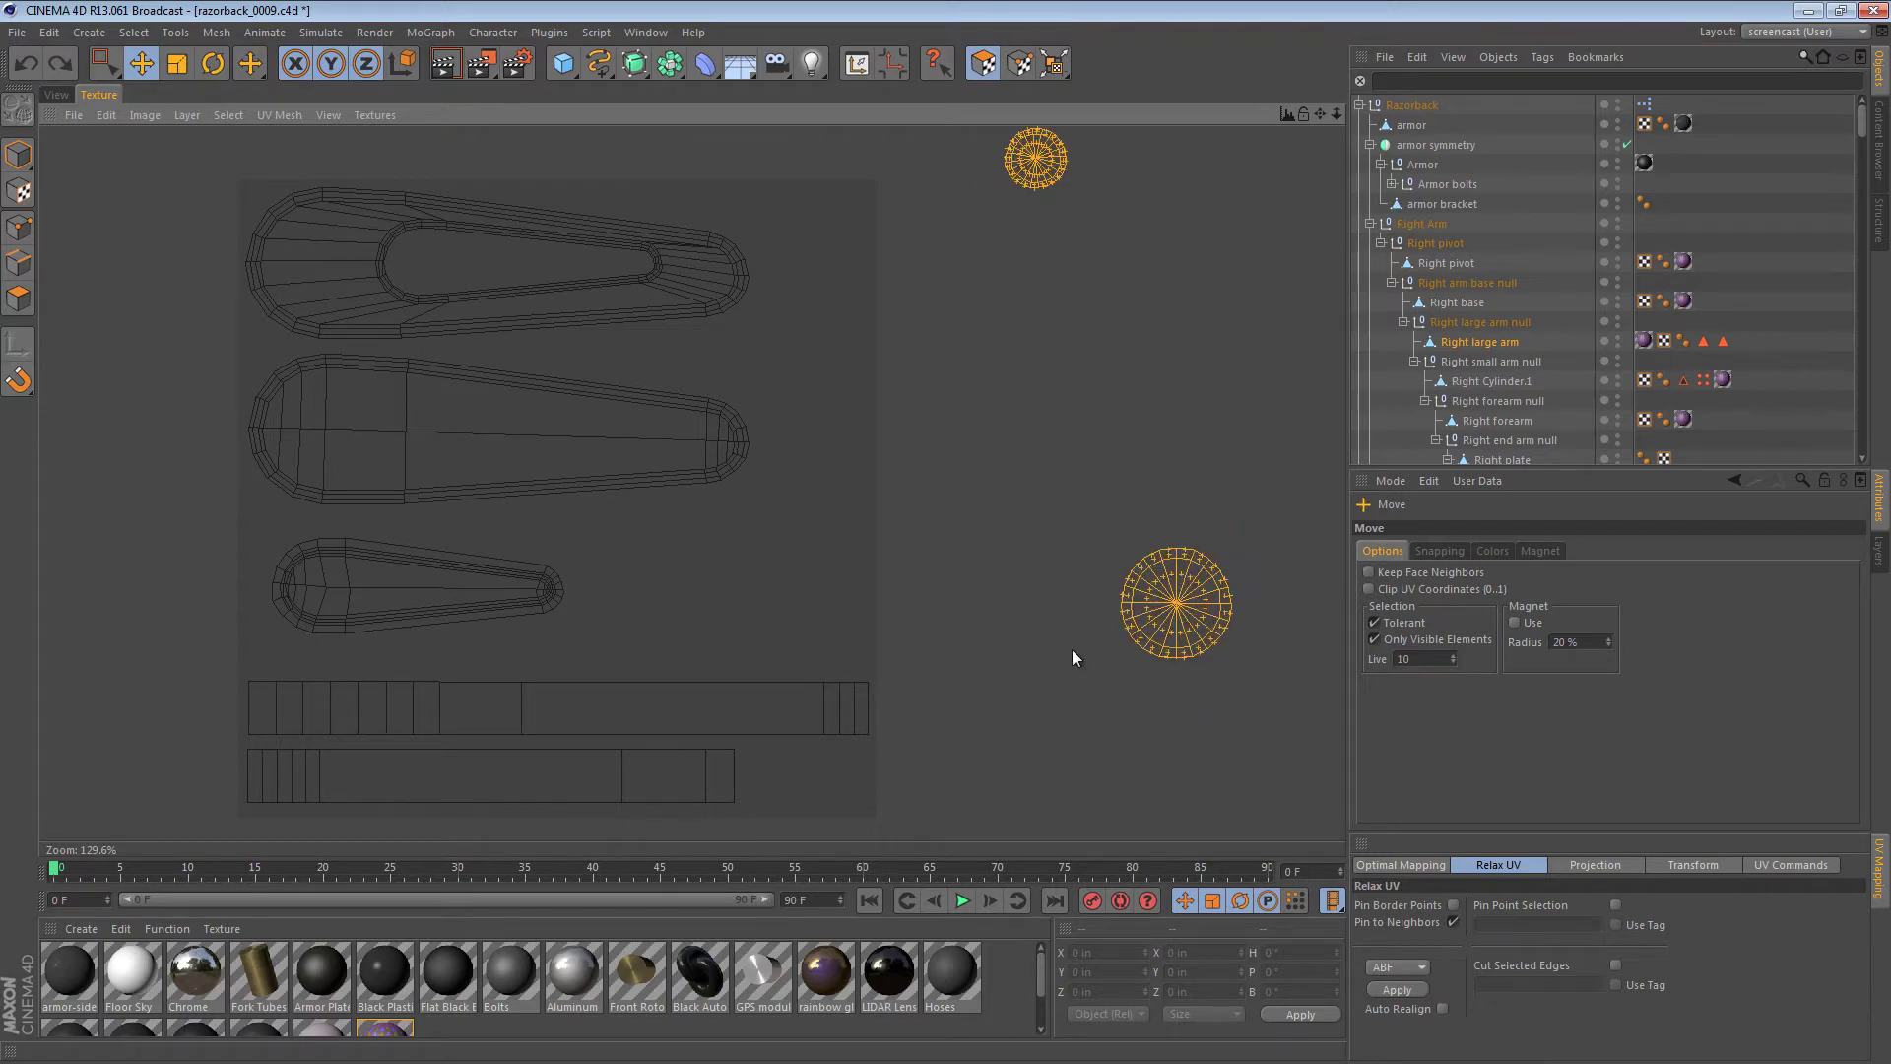
- Deselect the central polygons of both round cover UV islands and relax only their outer rings with ABF
{"action": "left_click_drag", "start_coordinate": [103, 63], "coordinate": [183, 87]}
{"action": "left_click", "coordinate": [1175, 609], "text": "ctrl"}
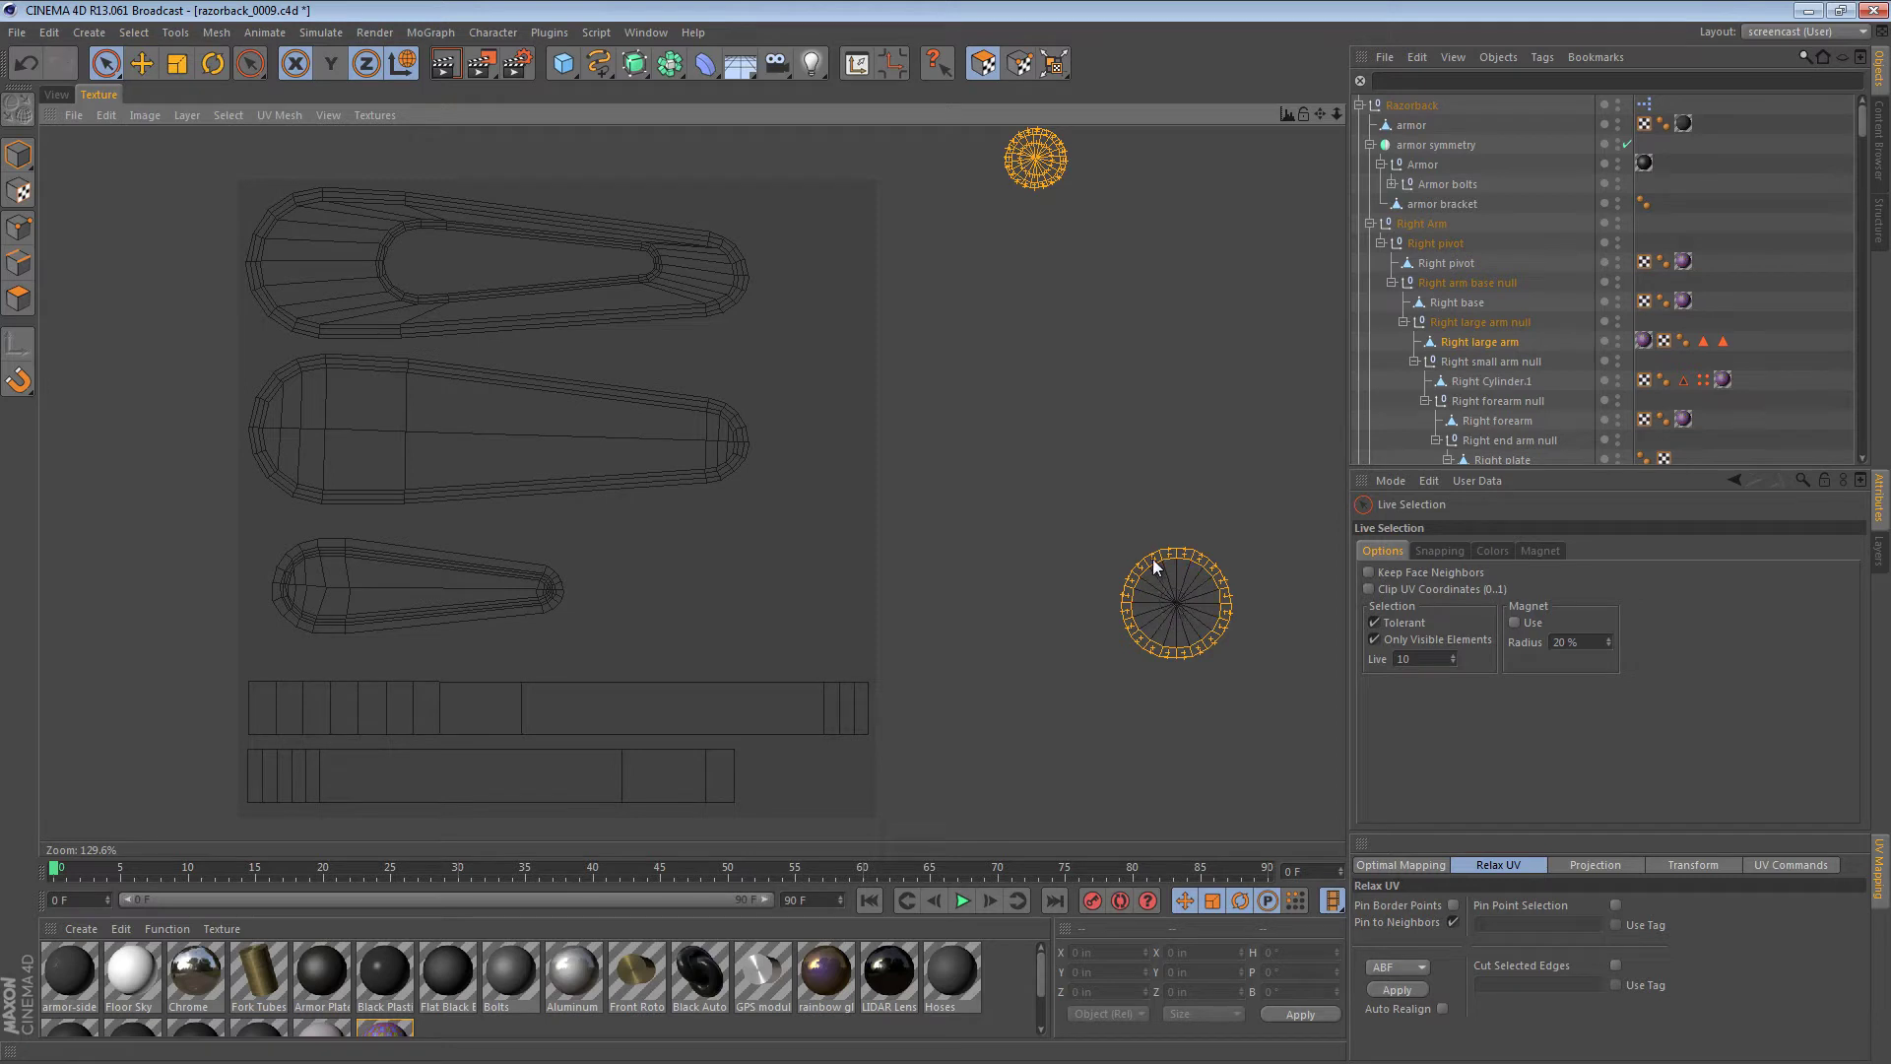
{"action": "left_click", "coordinate": [1036, 164], "text": "ctrl"}
{"action": "left_click", "coordinate": [1399, 989]}
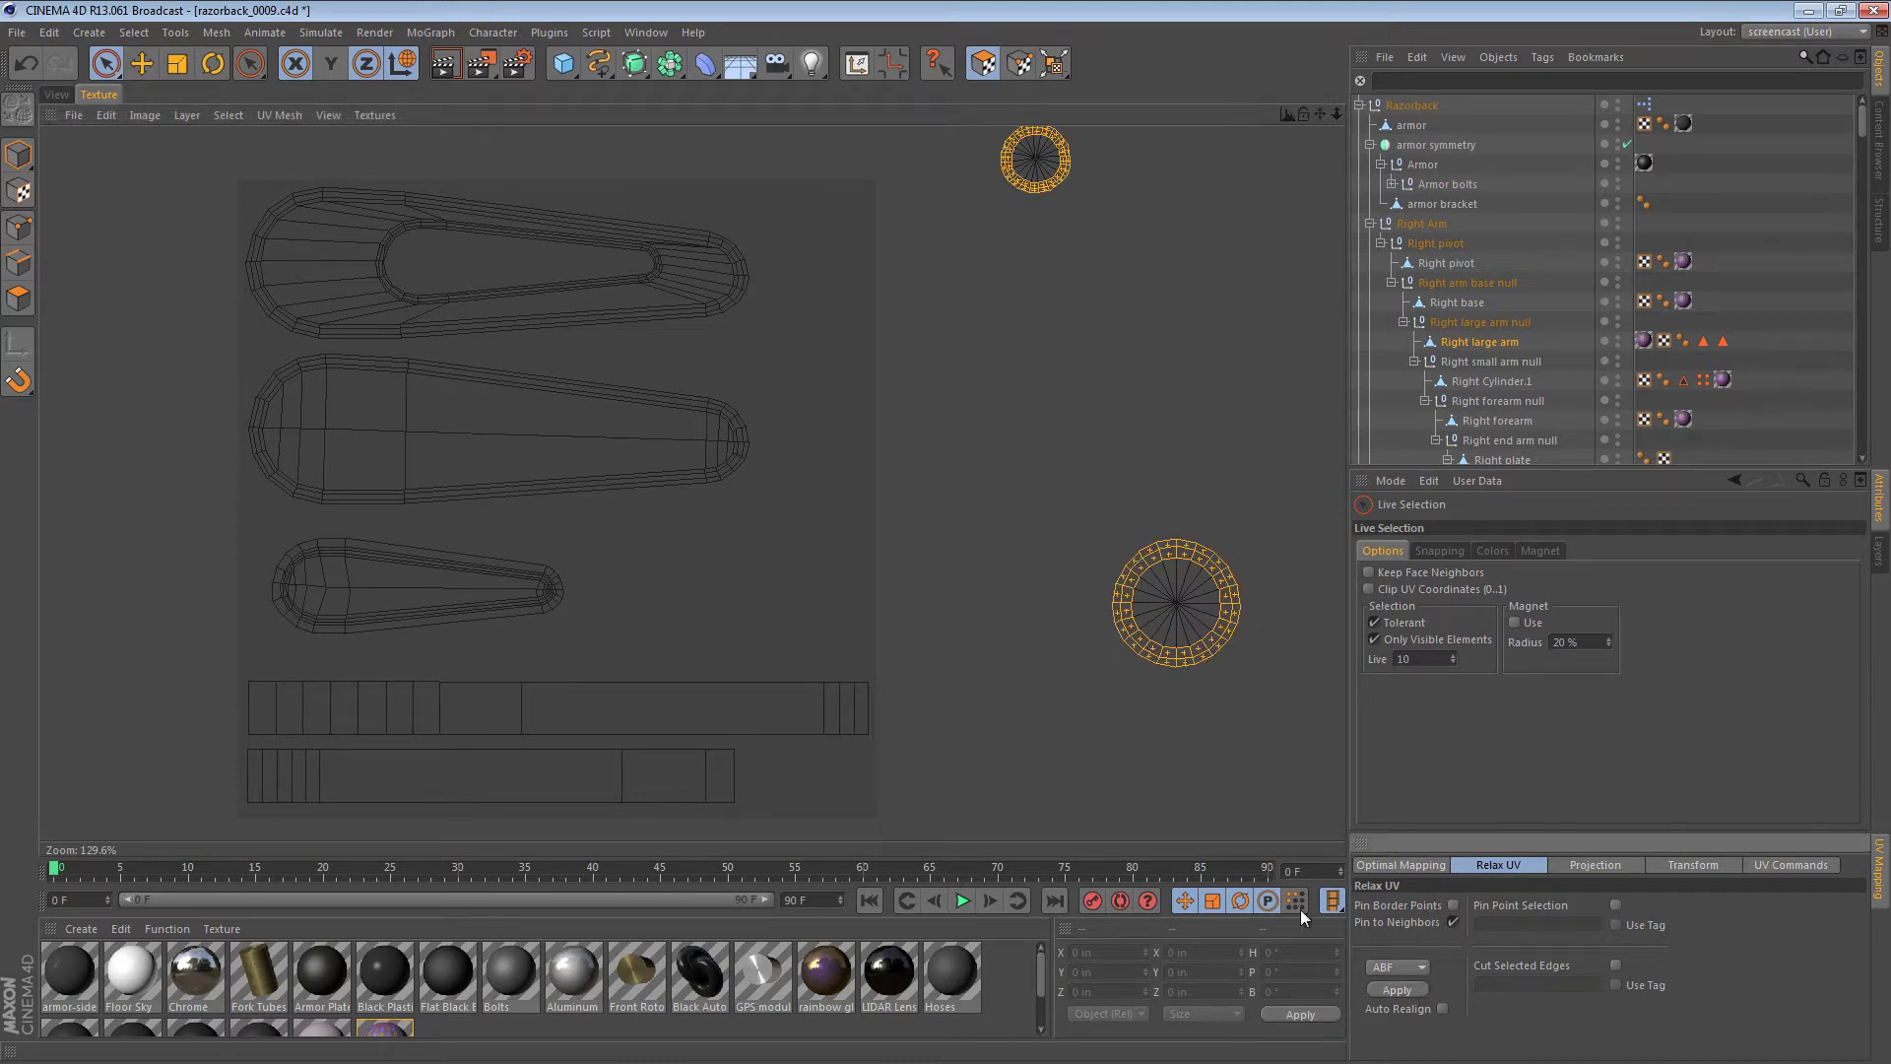
- Move the smaller round cover UV island into the texture area, beside the narrow ends of the two large arm islands
{"action": "left_click", "coordinate": [1067, 386]}
{"action": "scroll", "coordinate": [948, 573], "scroll_direction": "down", "scroll_amount": 3}
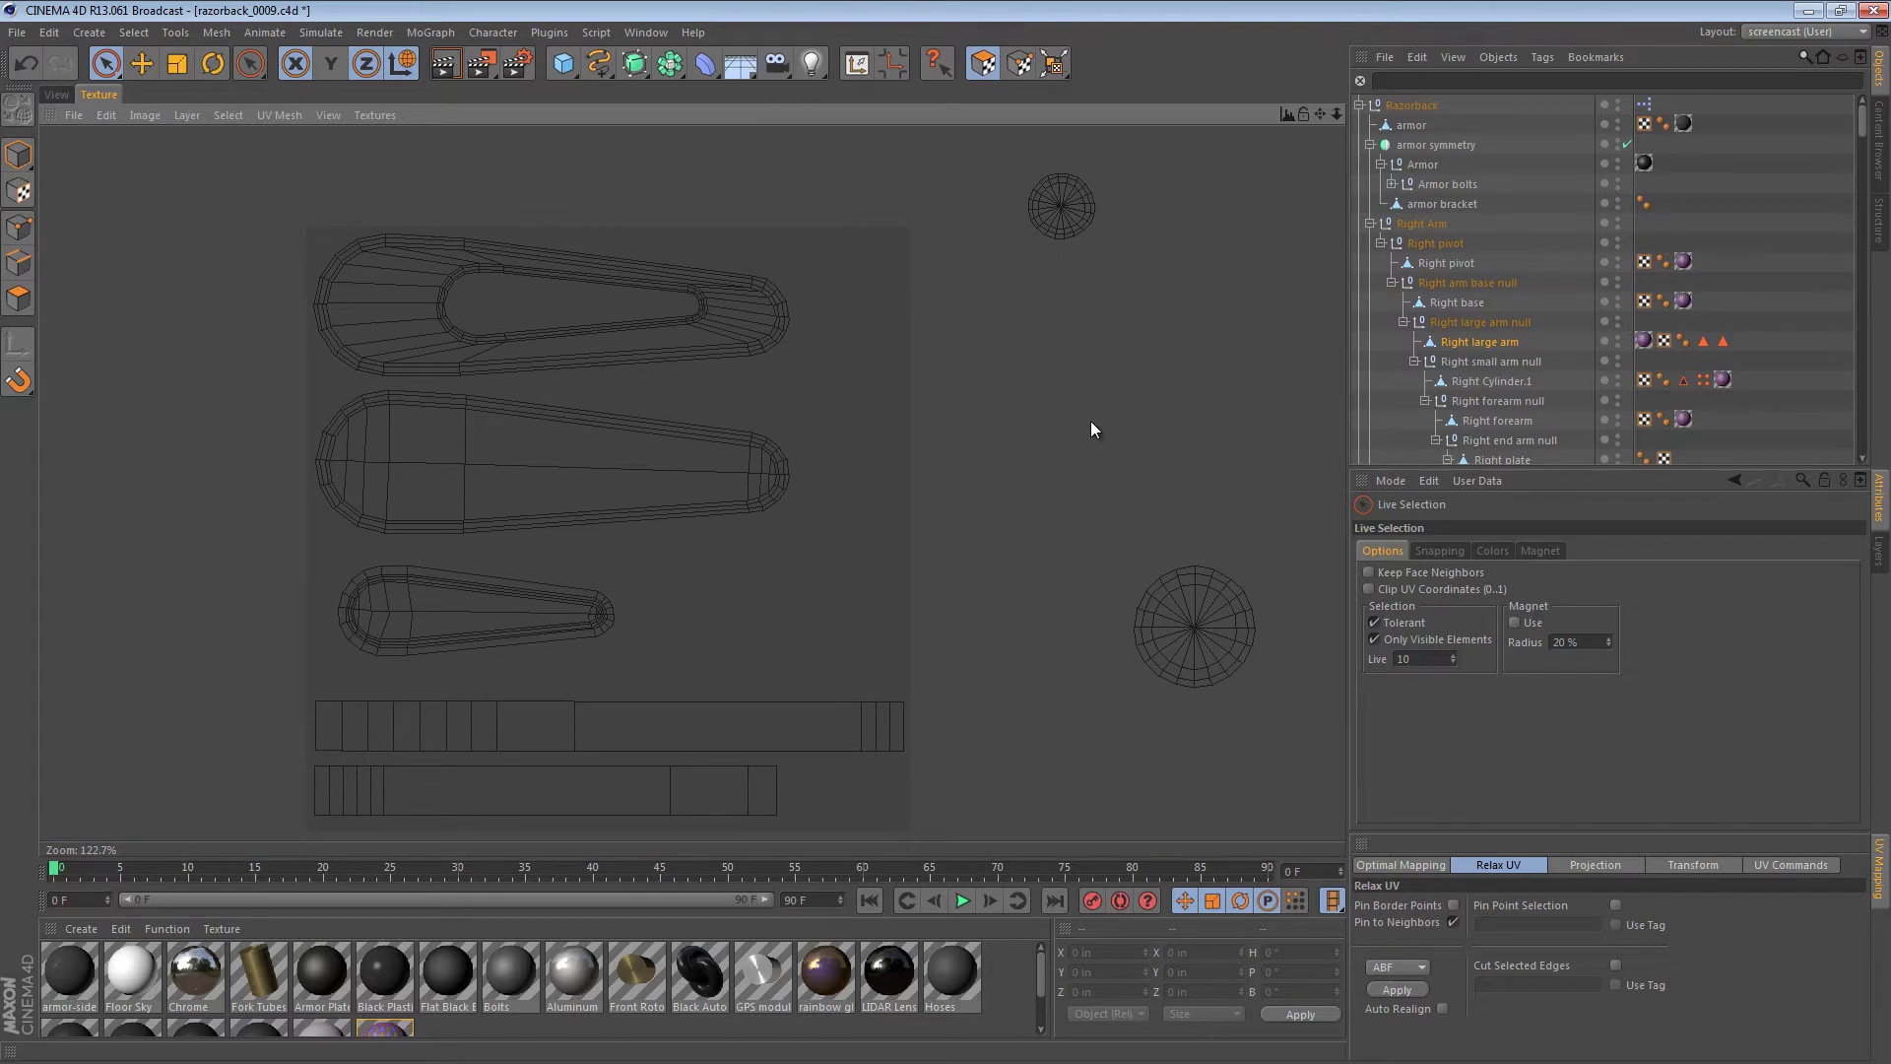
{"action": "left_click_drag", "start_coordinate": [1010, 160], "coordinate": [1138, 286]}
{"action": "key", "text": "e"}
{"action": "left_click_drag", "start_coordinate": [1078, 222], "coordinate": [848, 412]}
{"action": "key", "text": "space"}
{"action": "left_click", "coordinate": [943, 570]}
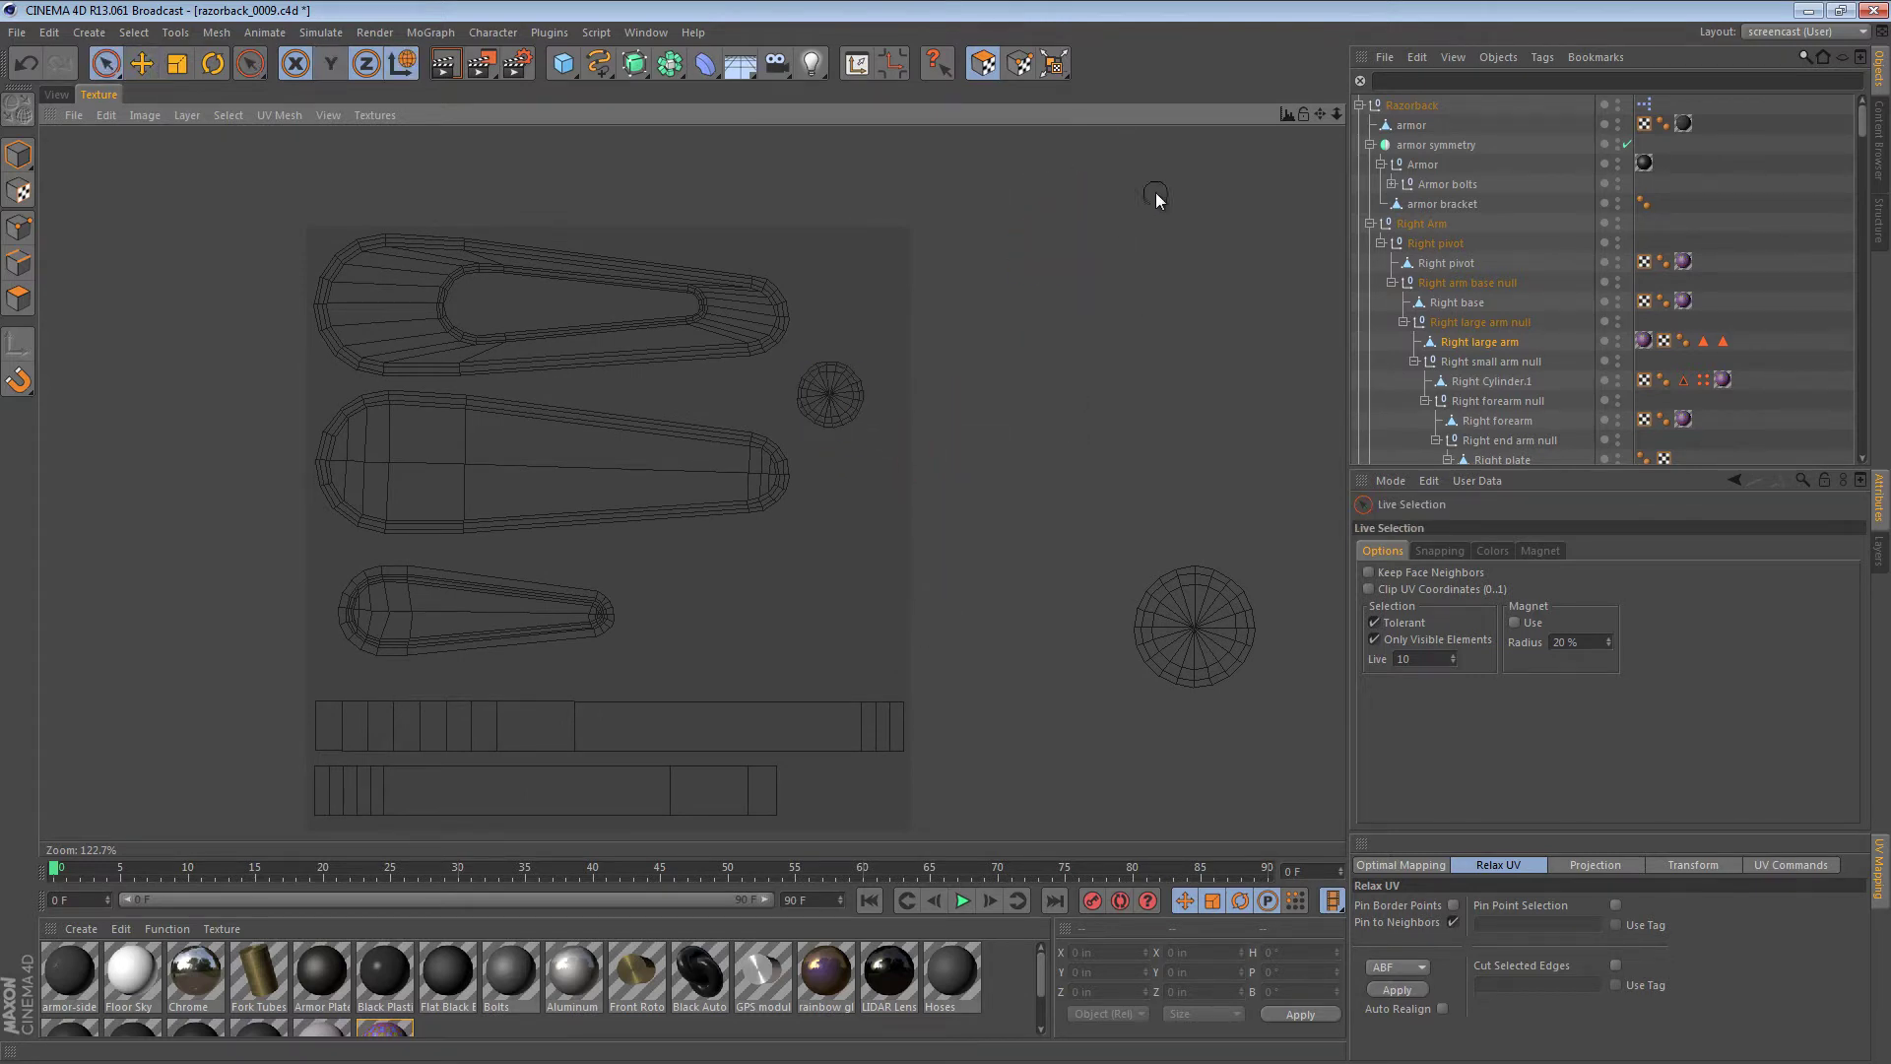
- Move the larger round cover UV island into the free space beside the smallest arm island
{"action": "left_click_drag", "start_coordinate": [1062, 465], "coordinate": [1321, 751]}
{"action": "key", "text": "e"}
{"action": "left_click_drag", "start_coordinate": [930, 574], "coordinate": [944, 572]}
{"action": "left_click", "coordinate": [1243, 586]}
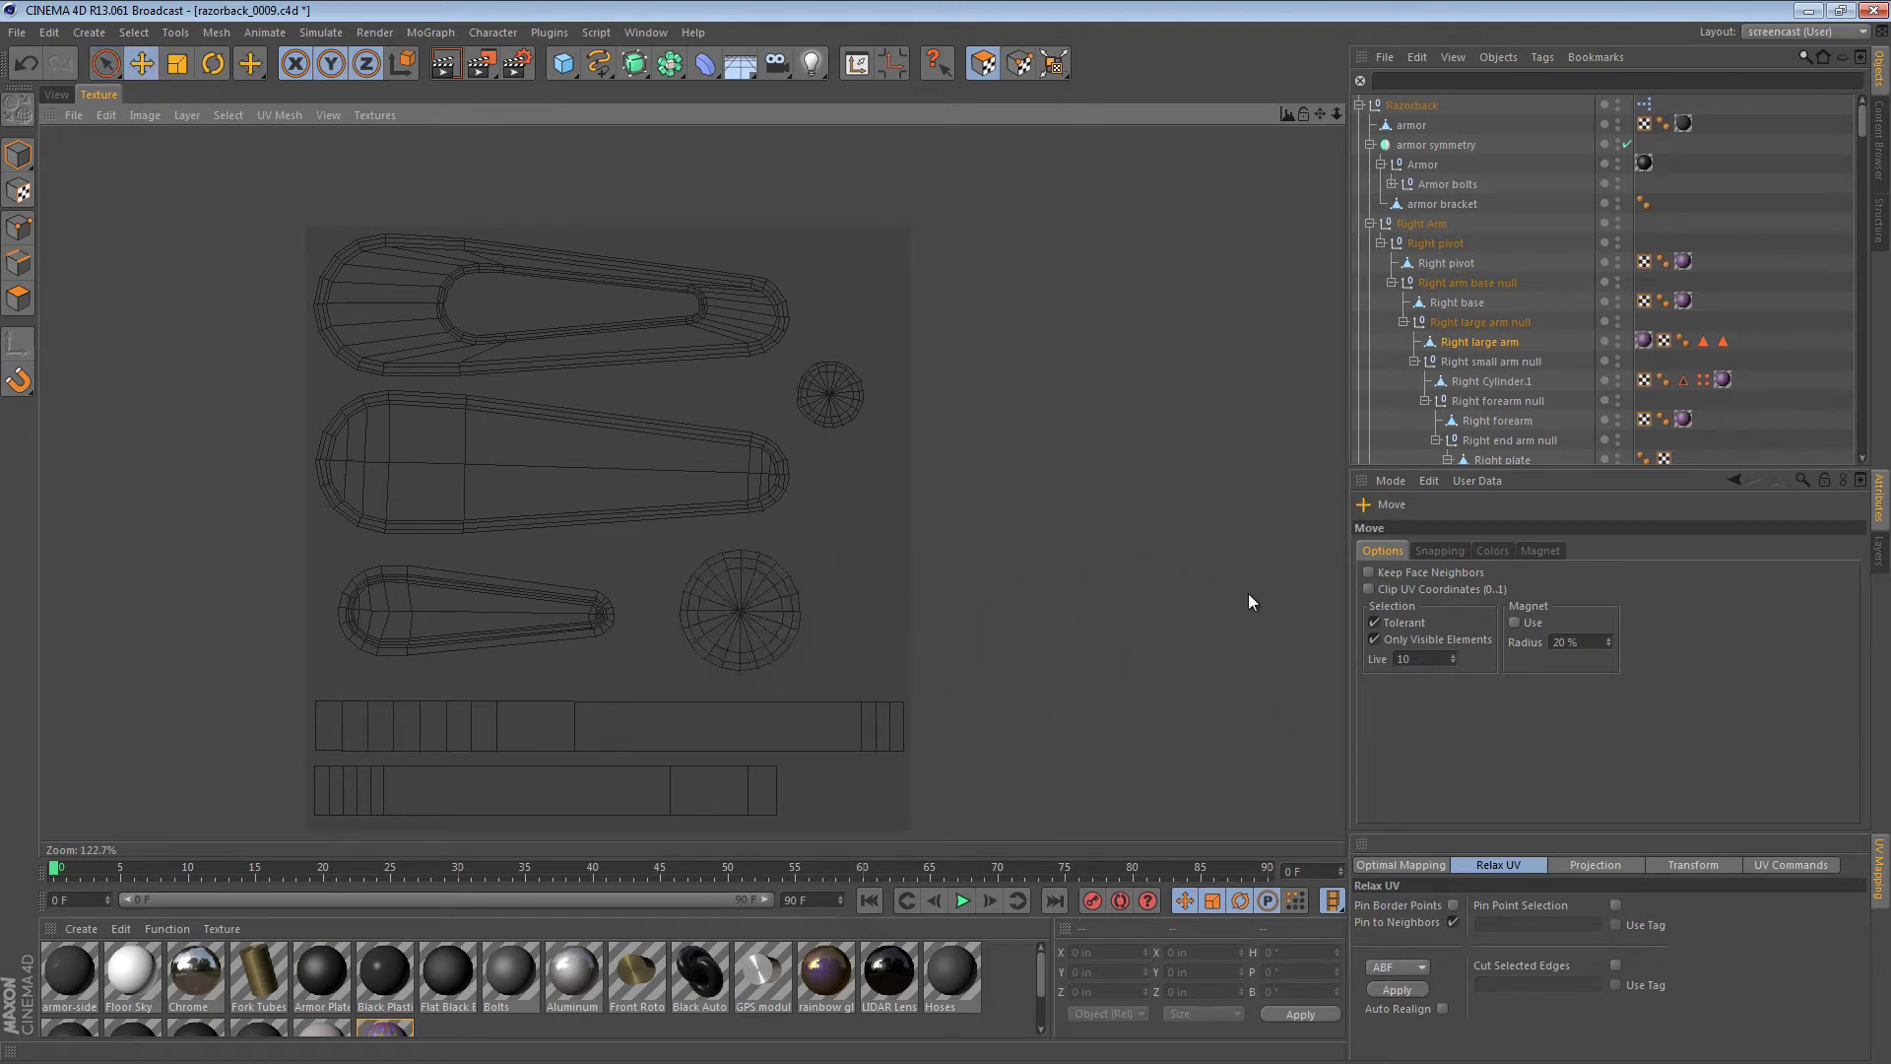
- Try realigning all UV islands of the Right large arm with Preserve Orientation, Equalize Island Size and 4% spacing
{"action": "right_click_drag", "start_coordinate": [1245, 587], "coordinate": [837, 566], "text": "alt"}
{"action": "middle_click_drag", "start_coordinate": [948, 572], "coordinate": [1071, 553], "text": "alt"}
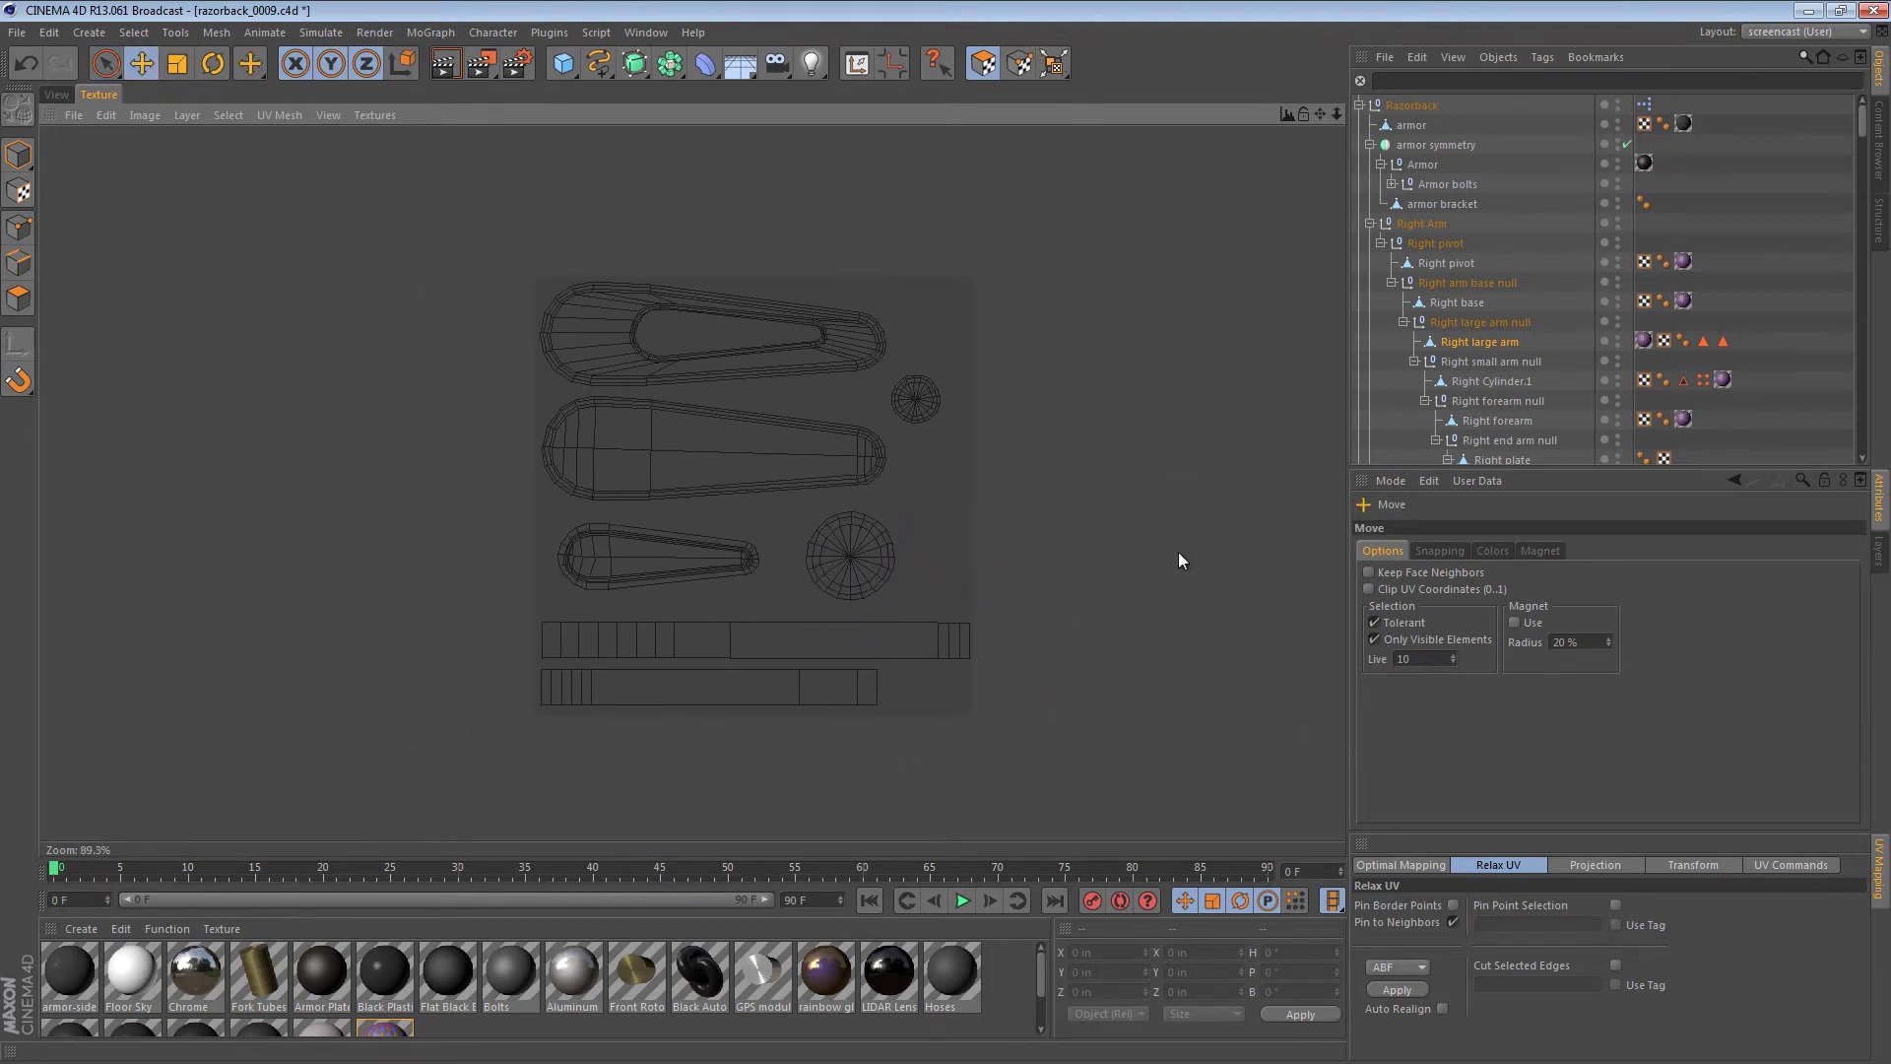
{"action": "left_click_drag", "start_coordinate": [106, 63], "coordinate": [216, 134]}
{"action": "left_click_drag", "start_coordinate": [461, 239], "coordinate": [1141, 806]}
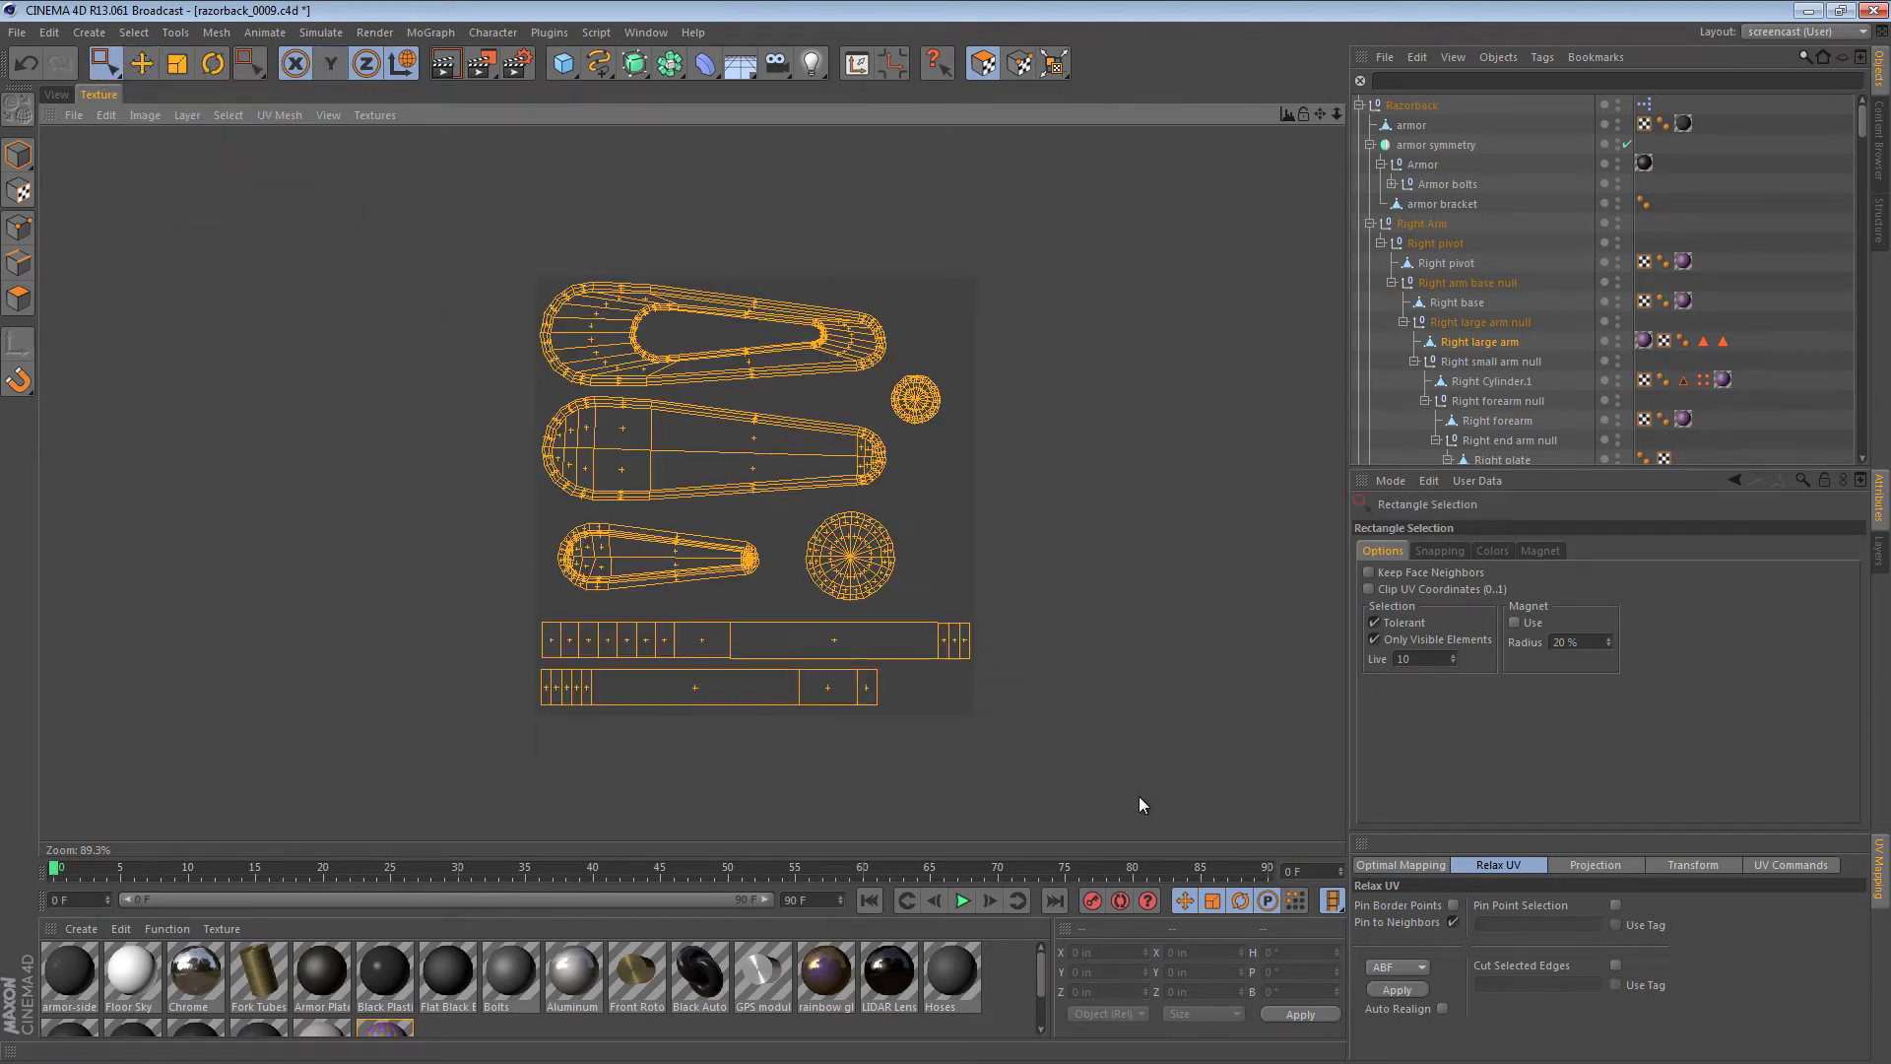
{"action": "left_click", "coordinate": [1429, 867]}
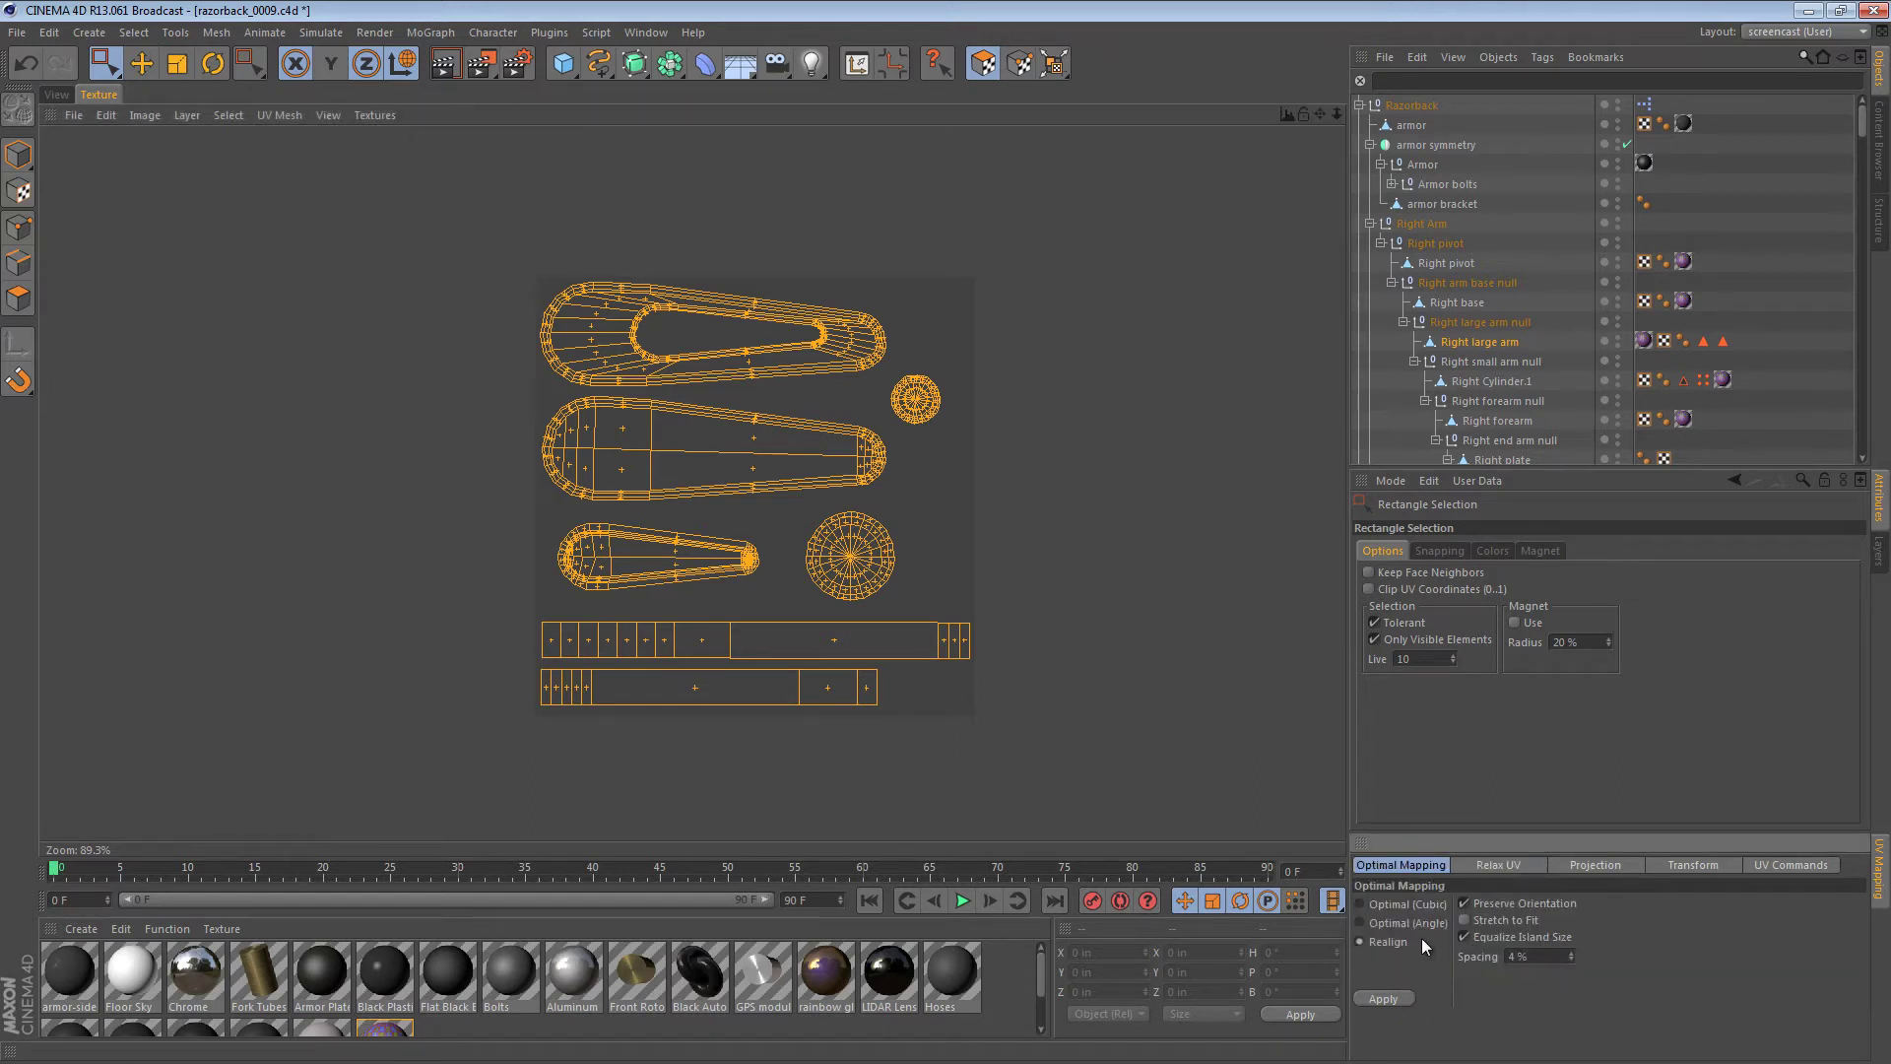
{"action": "left_click", "coordinate": [1379, 998]}
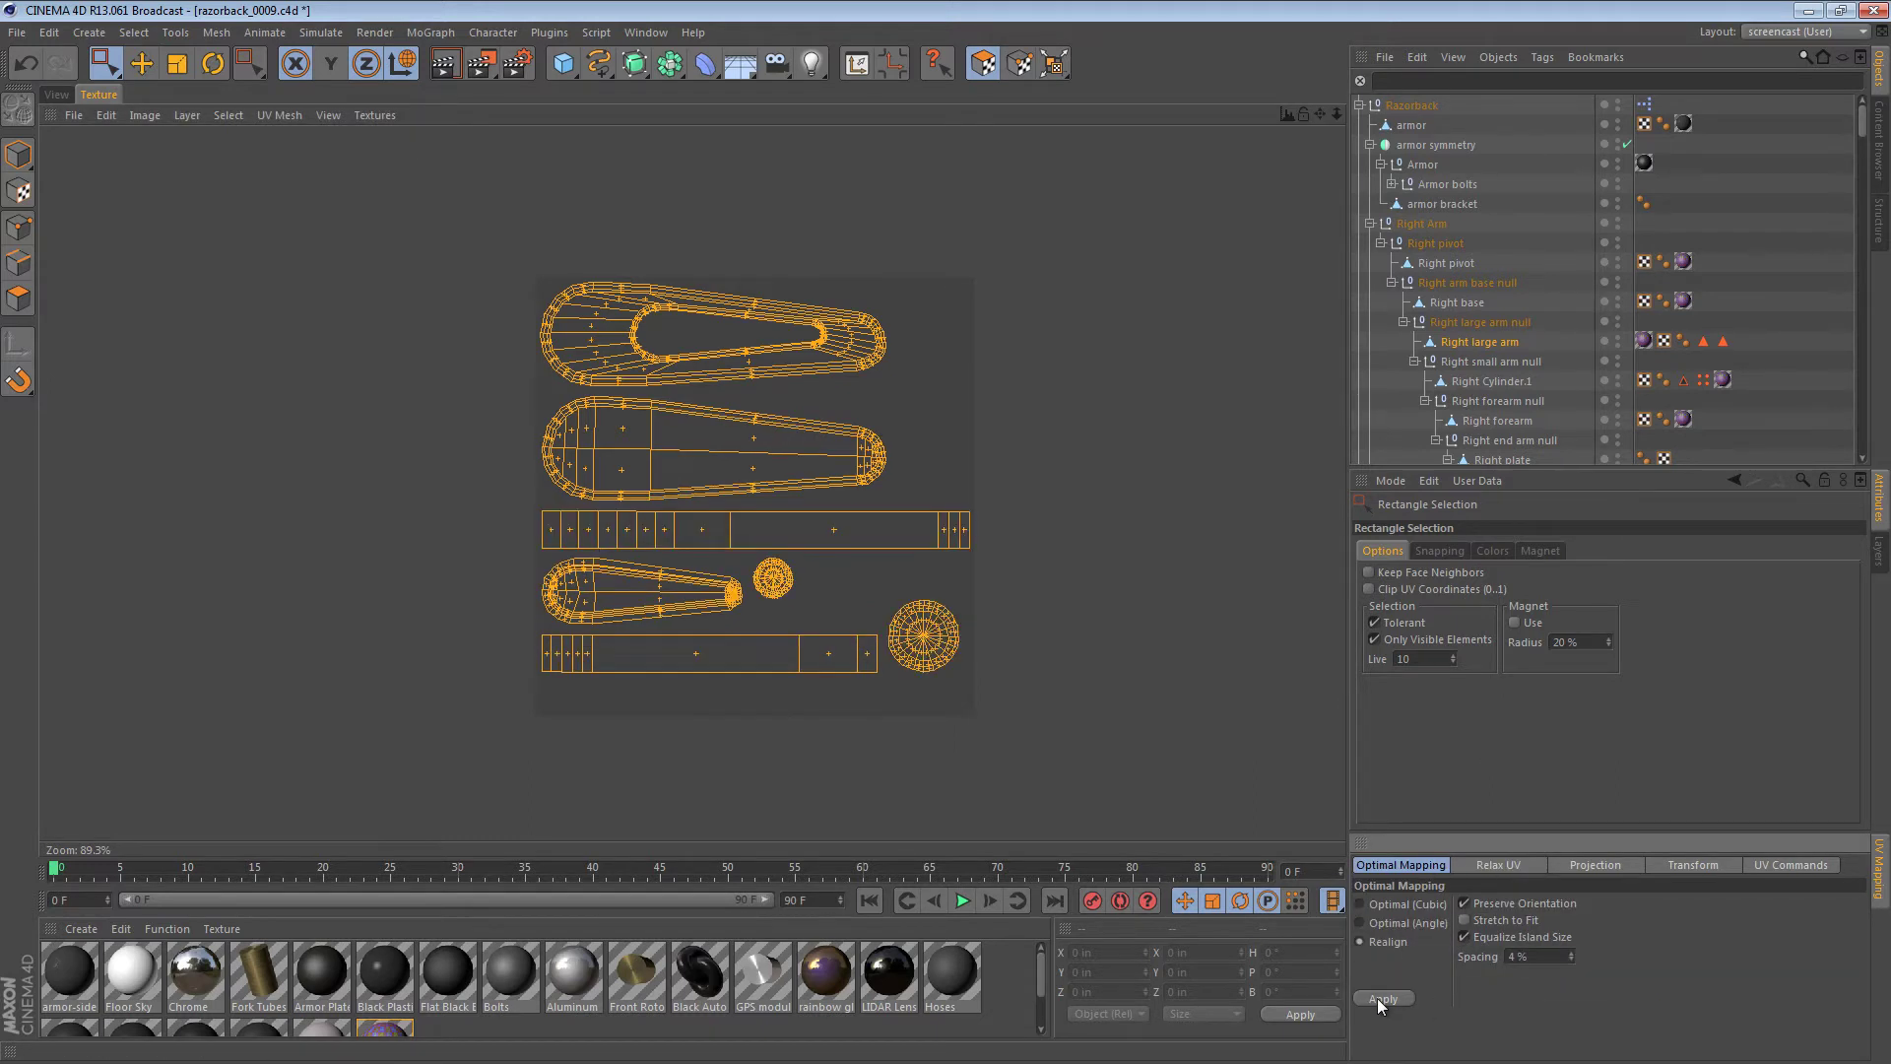
{"action": "key", "text": "ctrl+z"}
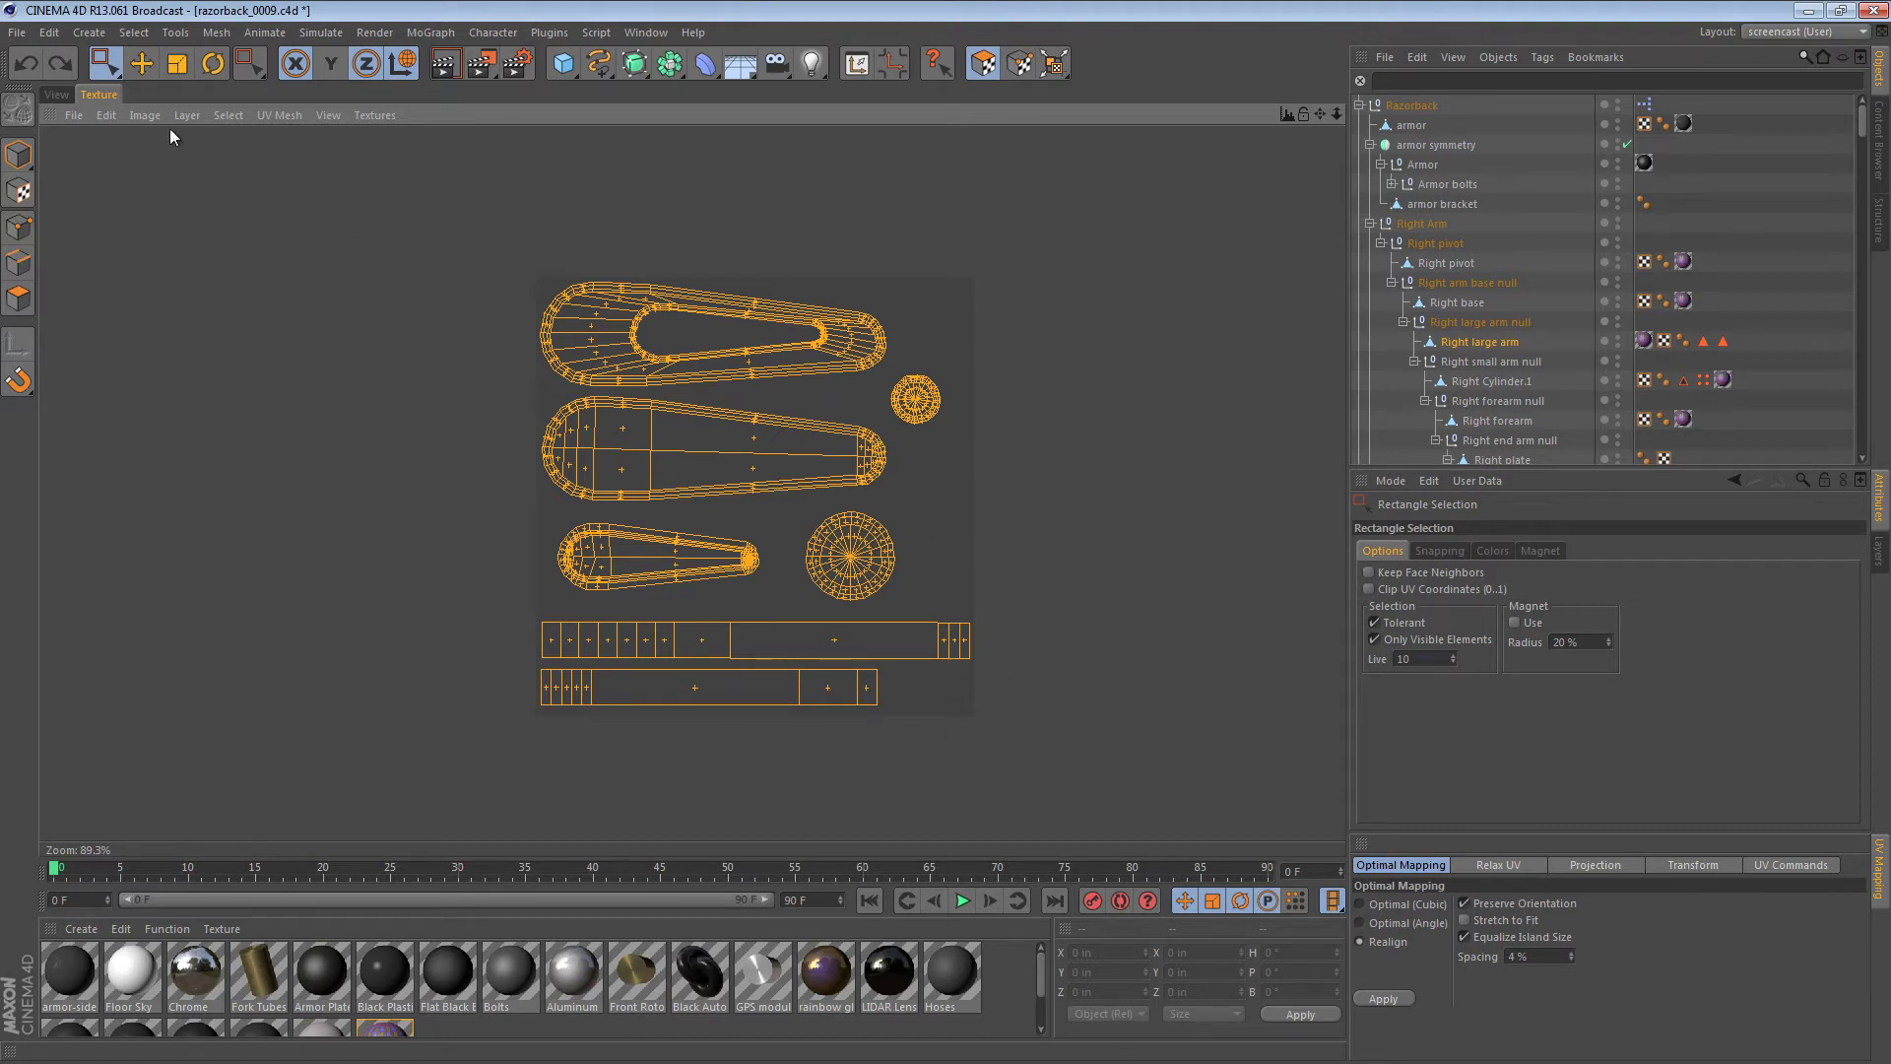
- Try realigning only the two large arm UV islands together with the smaller round cover island
{"action": "left_click_drag", "start_coordinate": [417, 205], "coordinate": [1087, 506]}
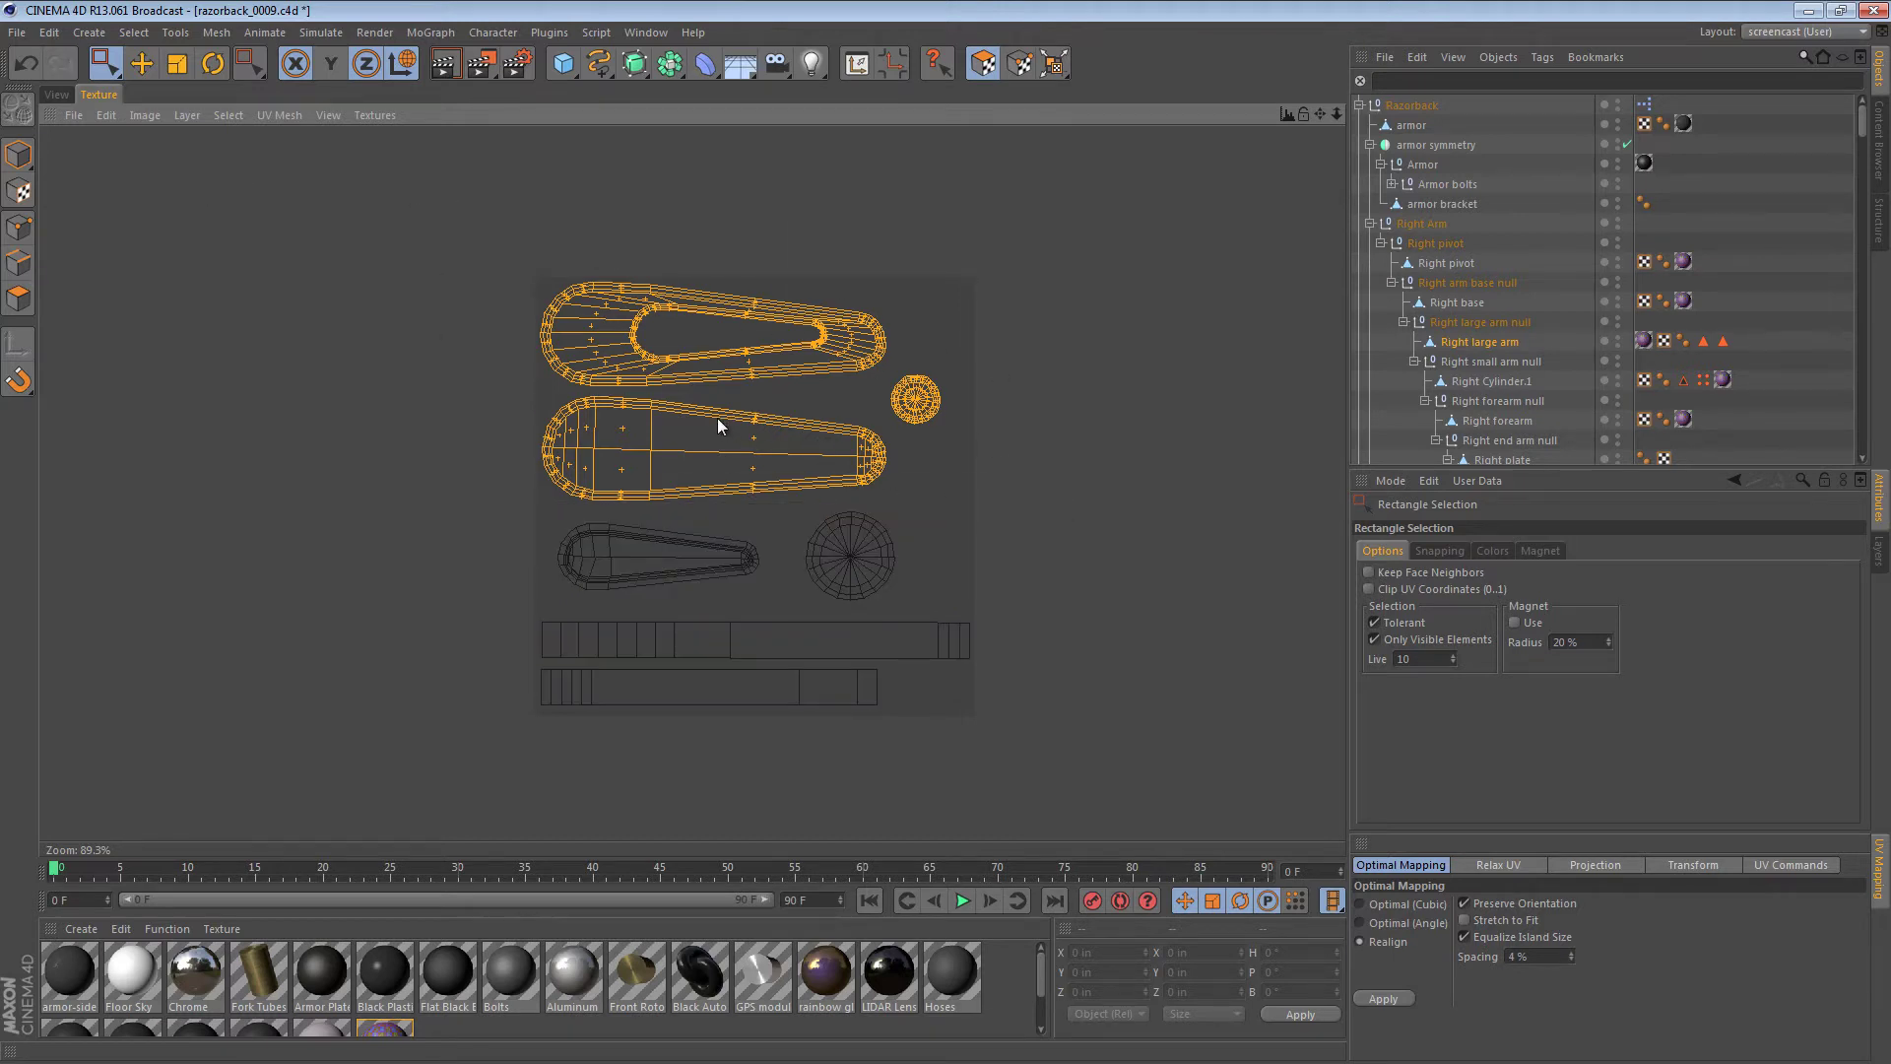
{"action": "left_click", "coordinate": [1383, 998]}
{"action": "key", "text": "ctrl+z"}
{"action": "left_click", "coordinate": [958, 544]}
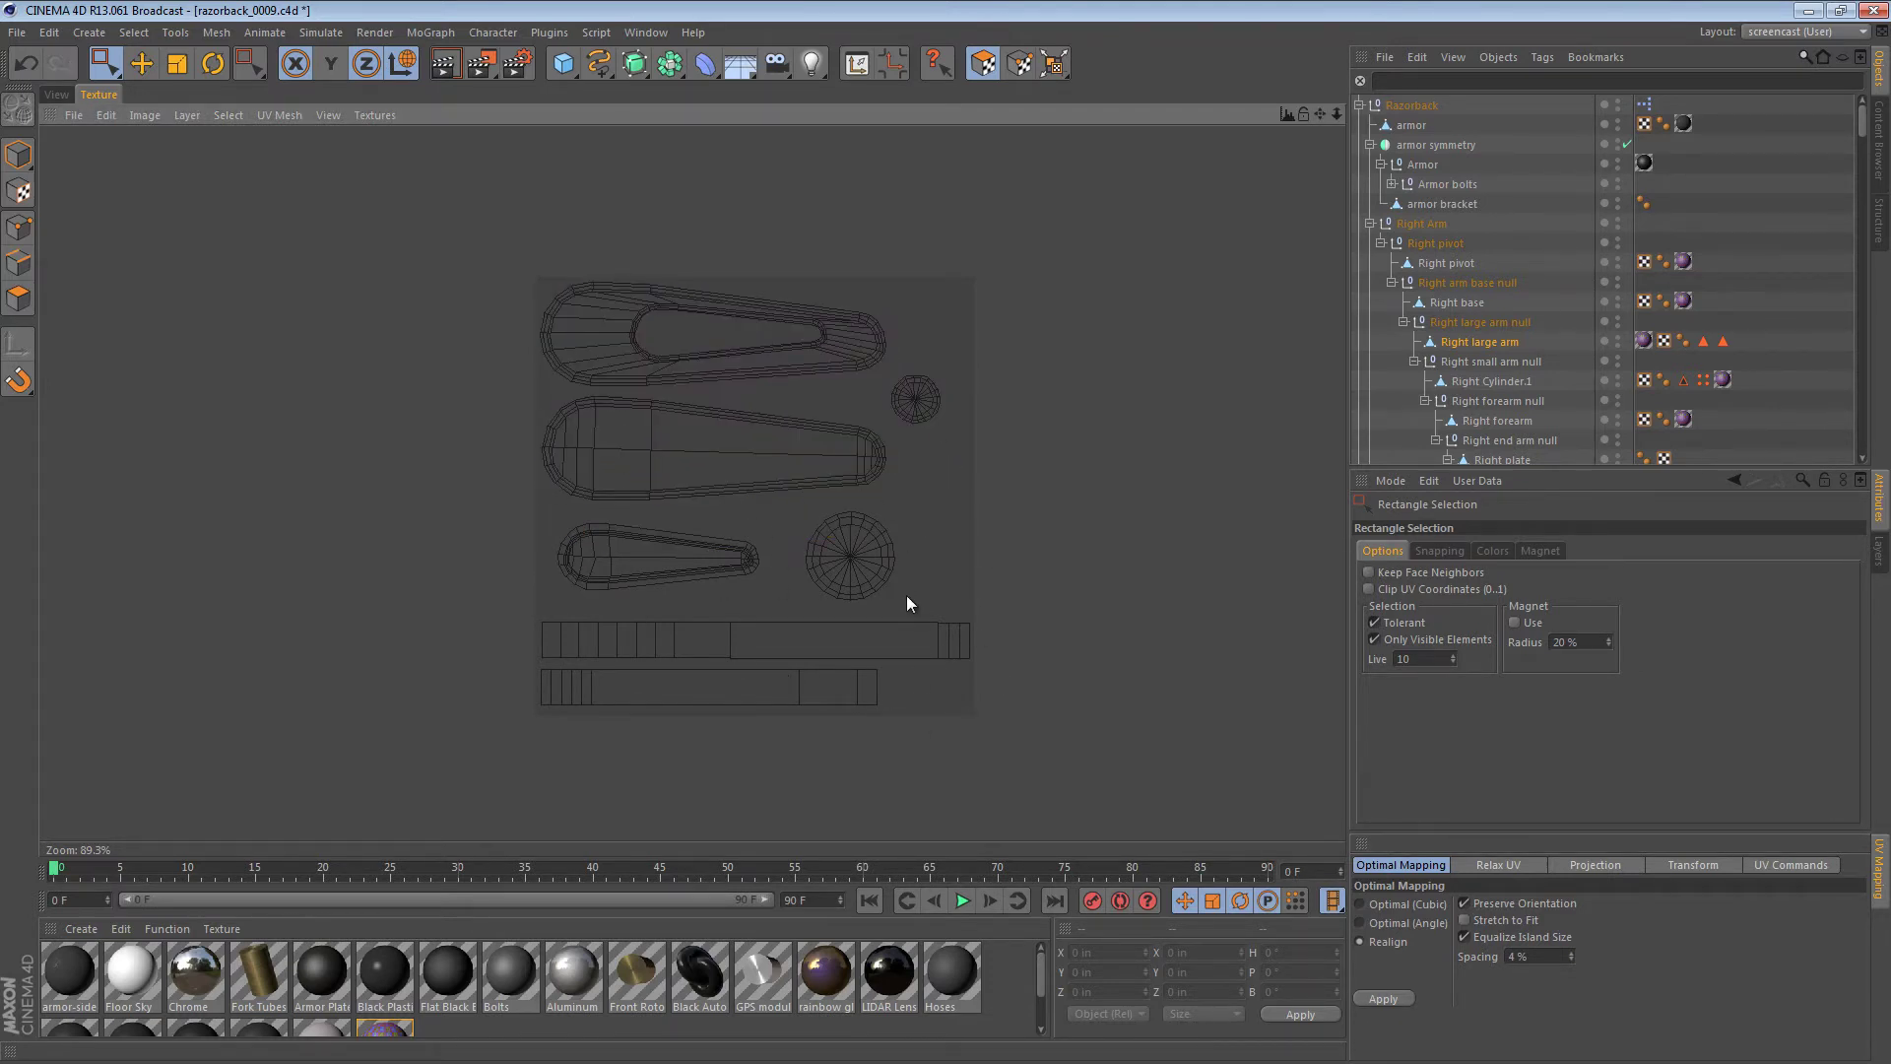
- Select every UV island of the Right large arm, realign them with Optimal Mapping, and clear the UV selection
{"action": "left_click_drag", "start_coordinate": [503, 245], "coordinate": [1118, 734]}
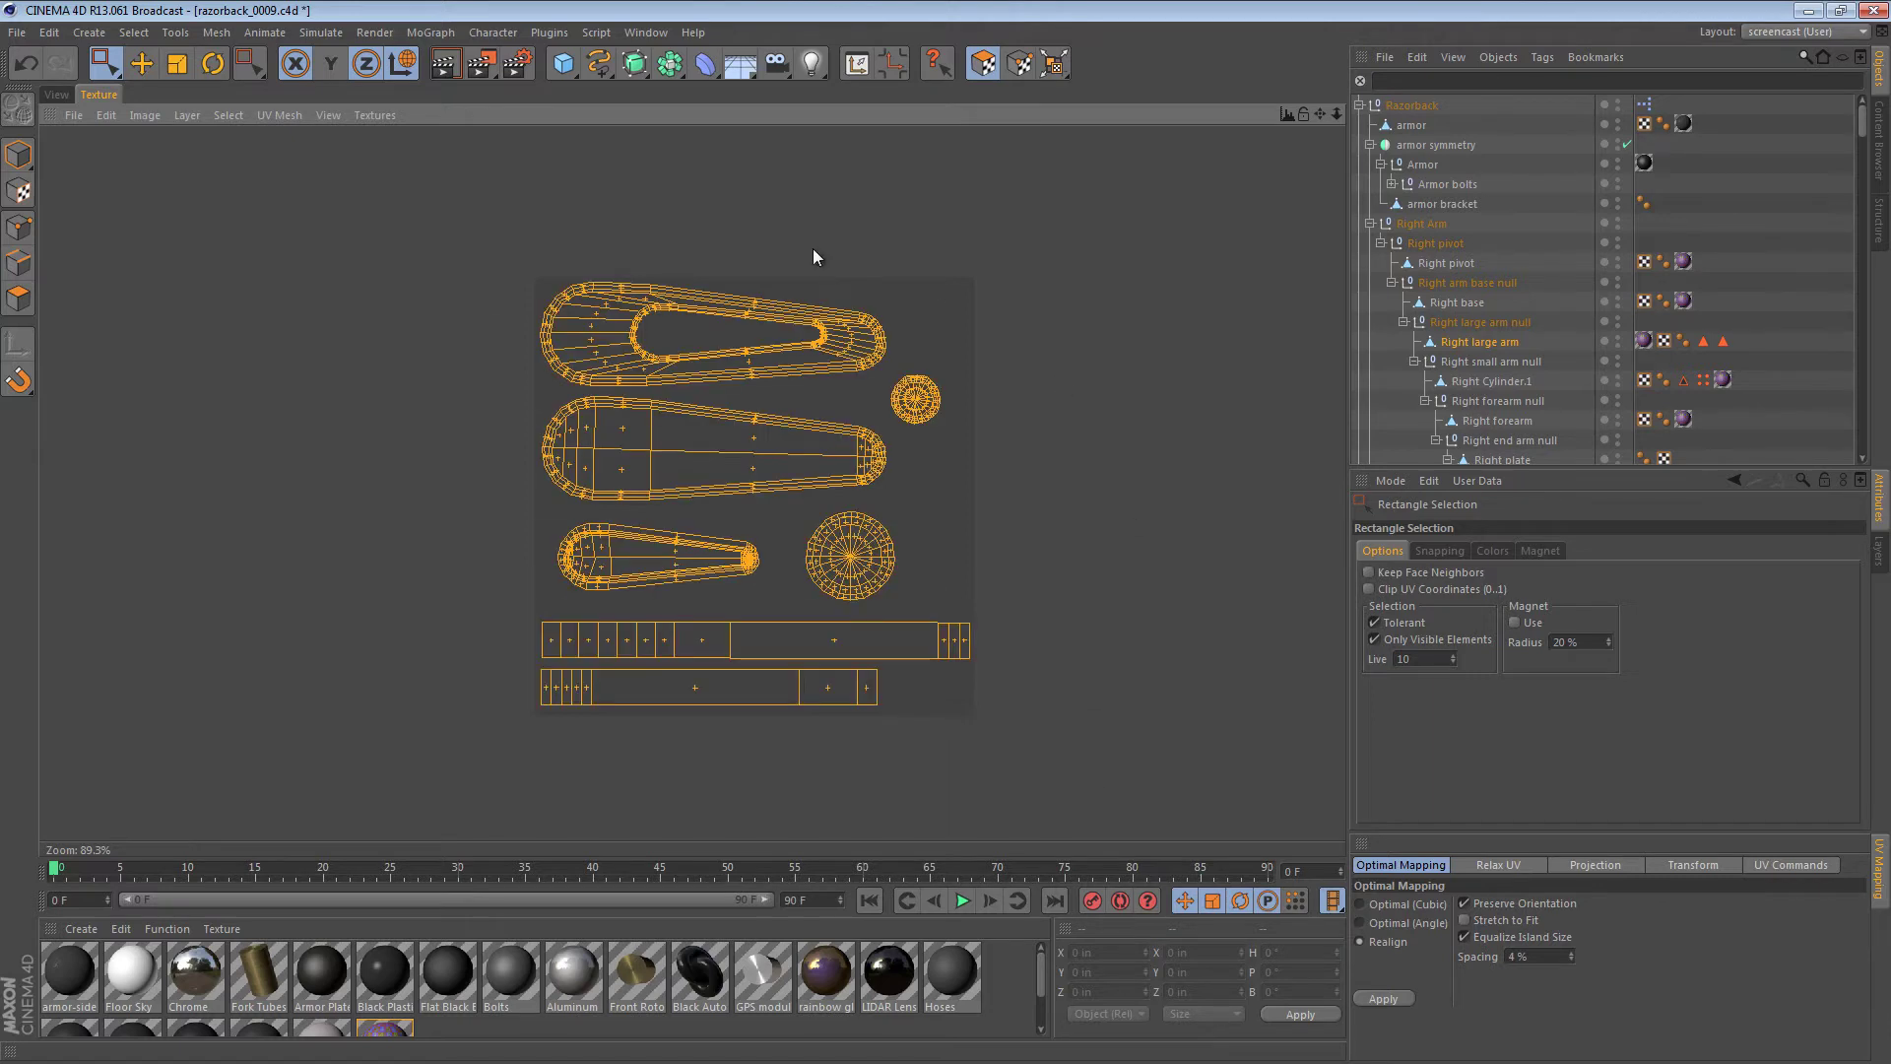
{"action": "left_click", "coordinate": [1384, 995]}
{"action": "left_click", "coordinate": [729, 630]}
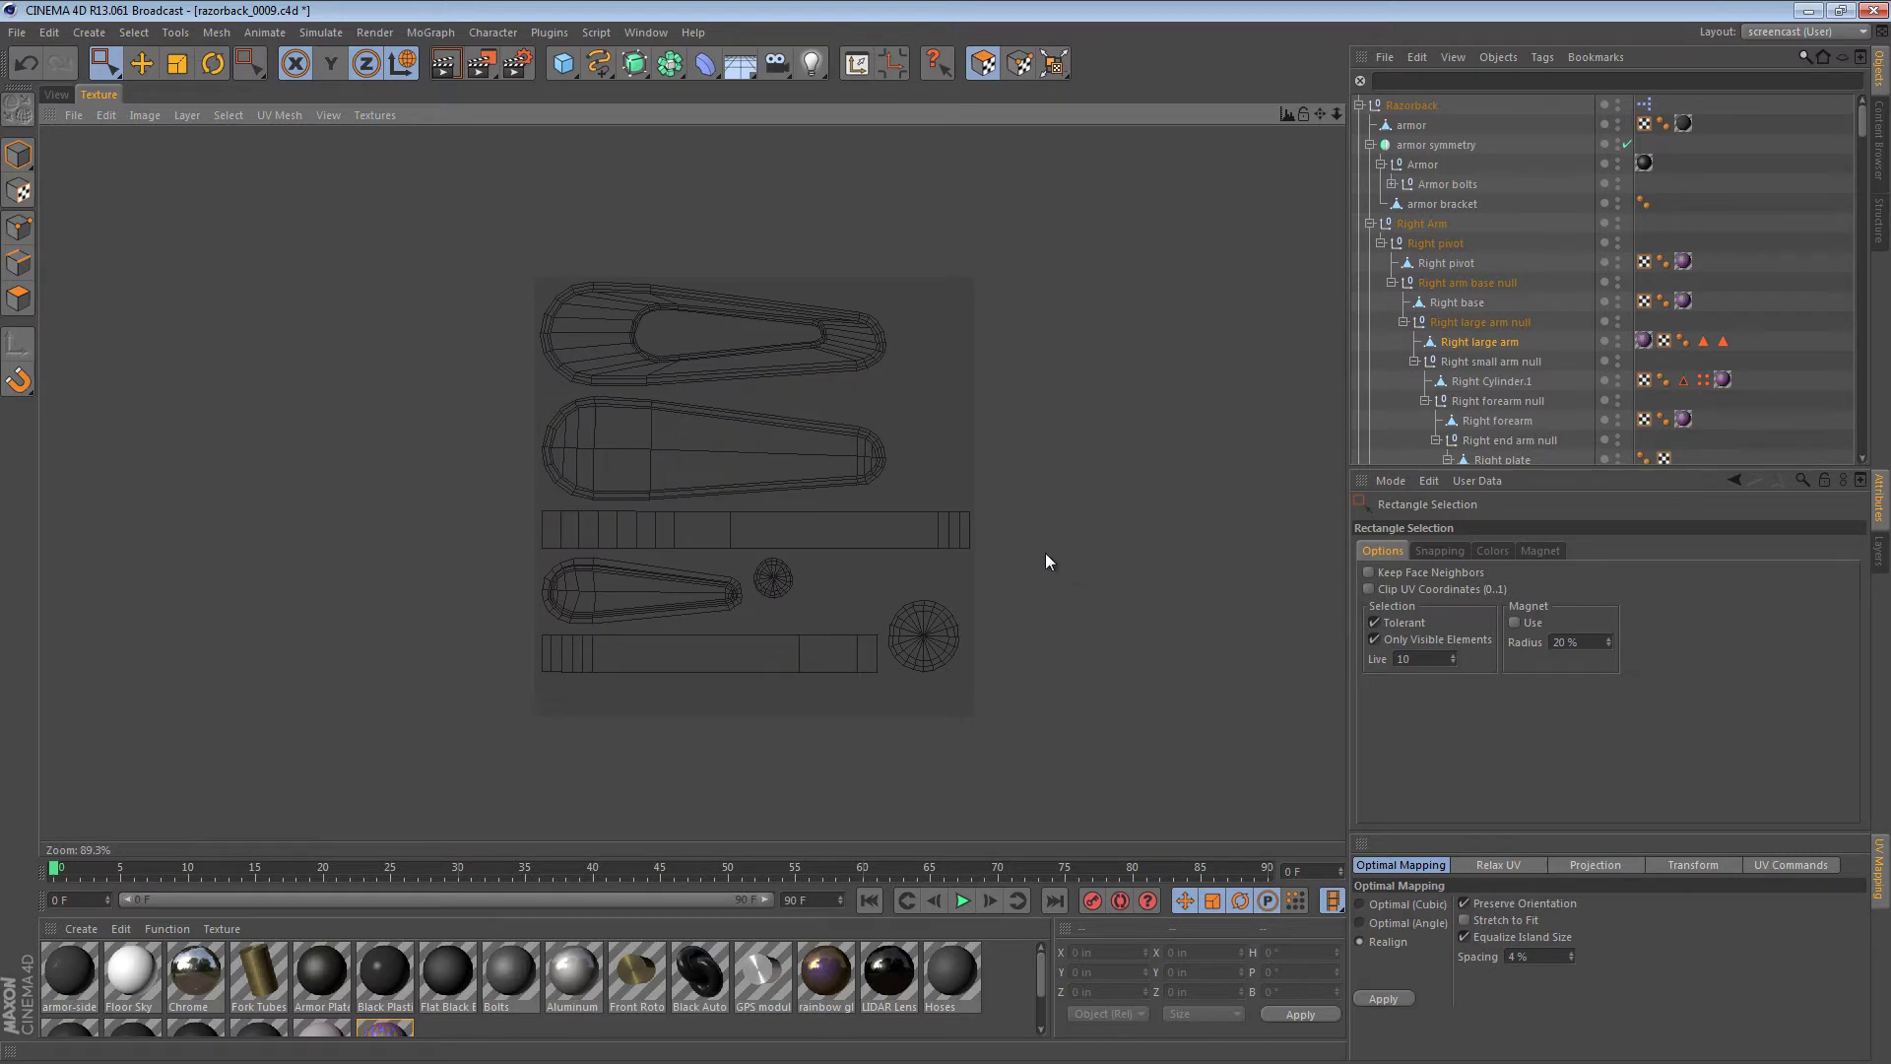
- Select the longer side strip UV island of the Right large arm and move it down to just above the shorter strip
{"action": "key", "text": "u"}
{"action": "key", "text": "w"}
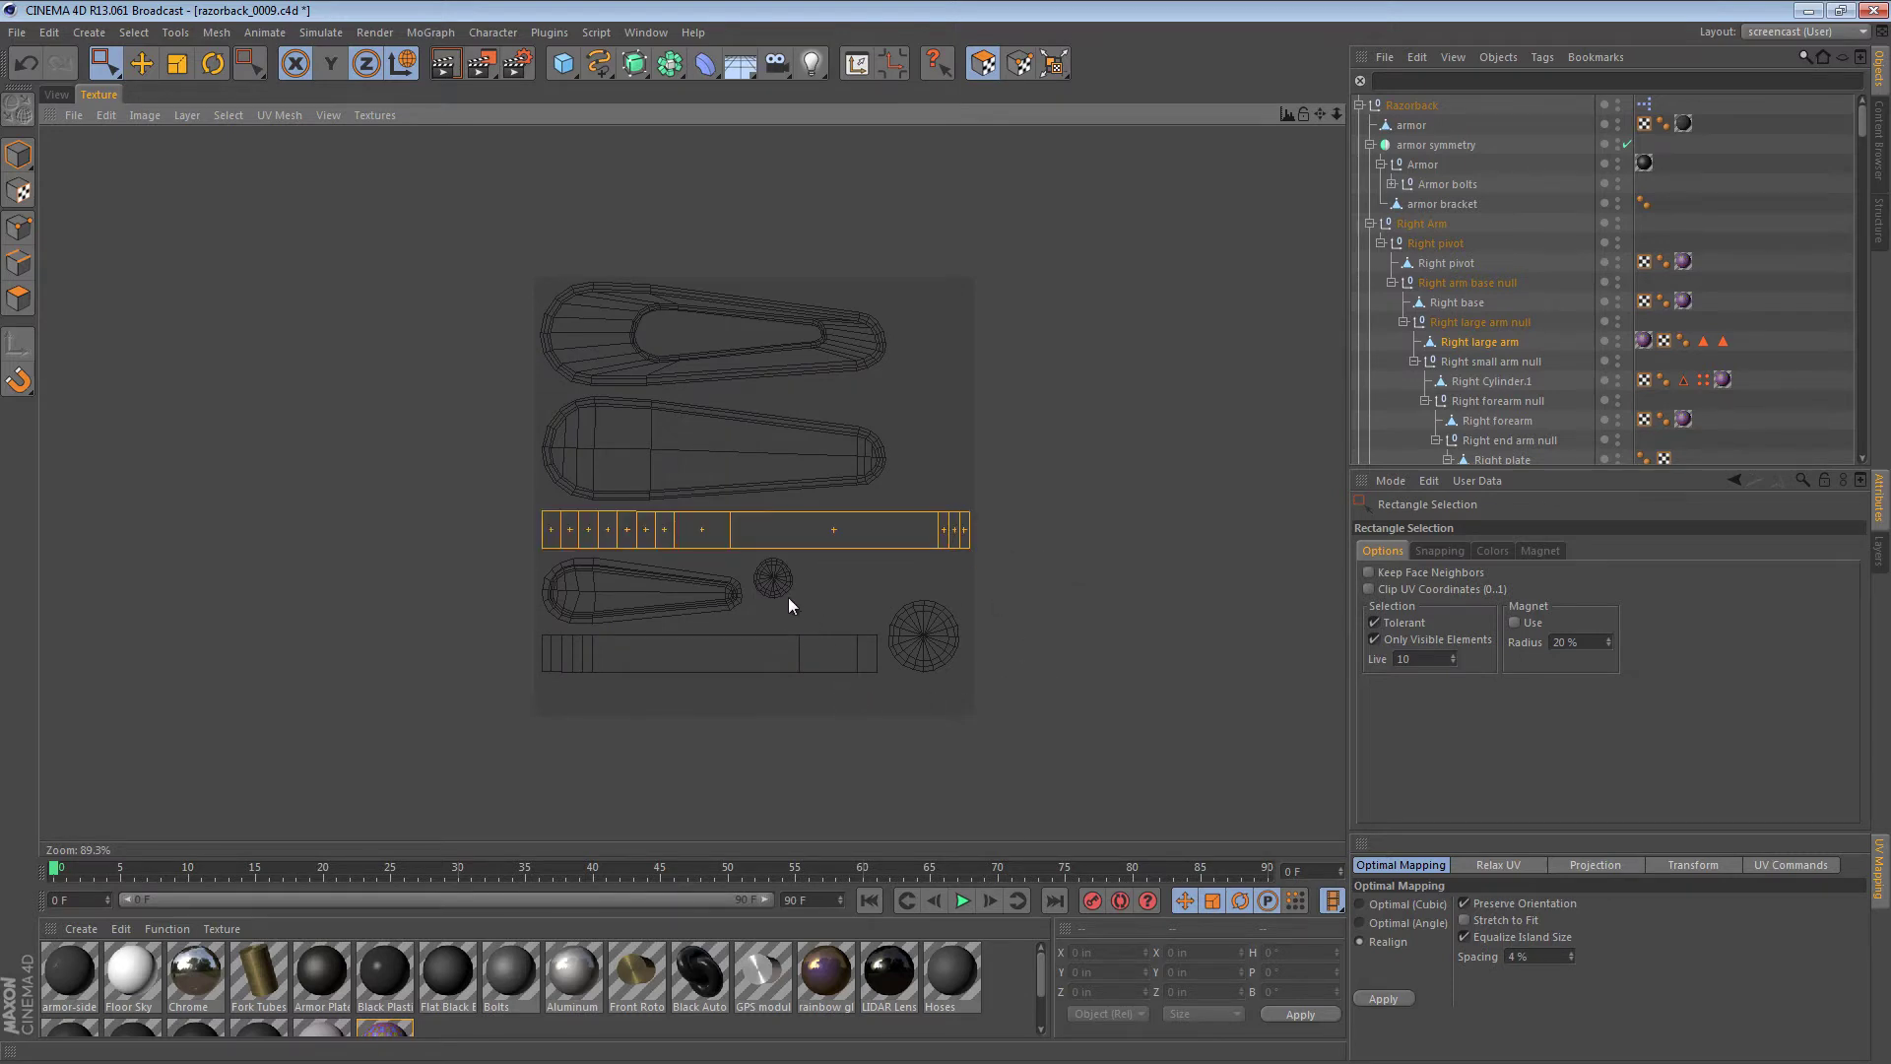
{"action": "left_click", "coordinate": [703, 605]}
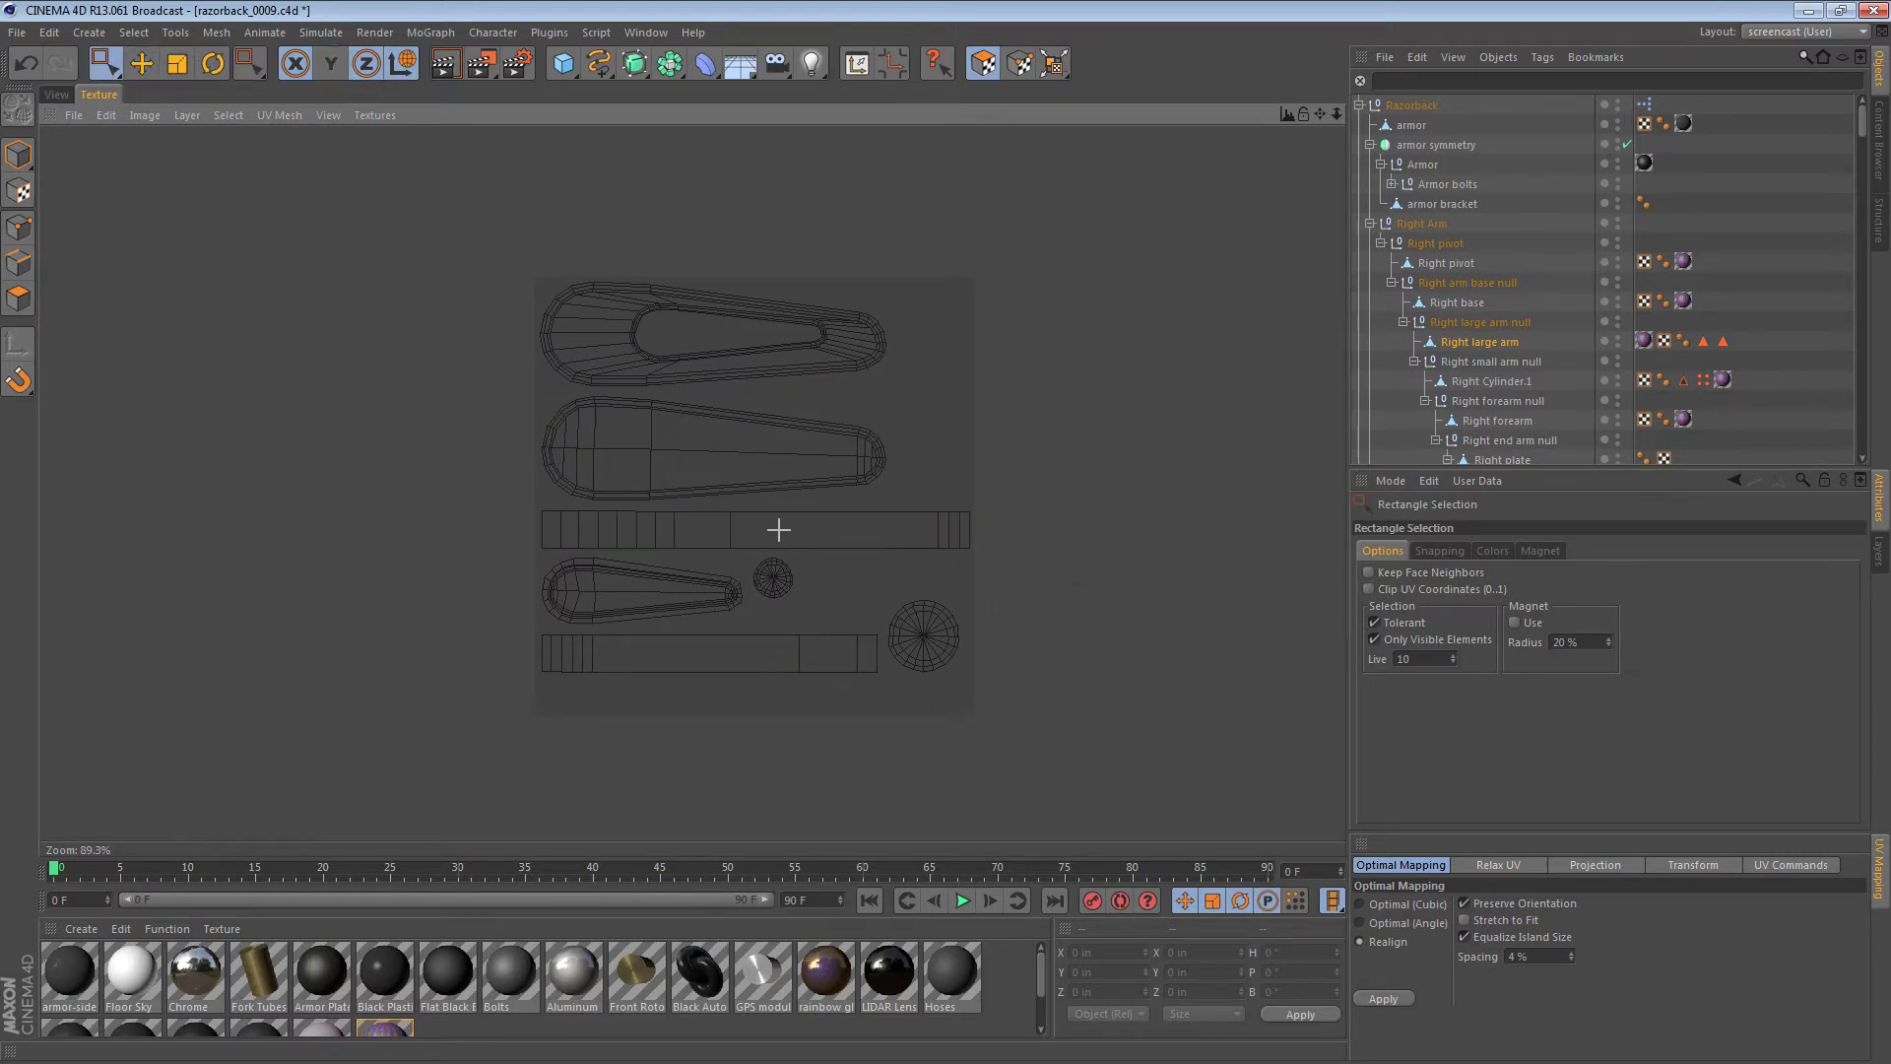
{"action": "key", "text": "u"}
{"action": "key", "text": "w"}
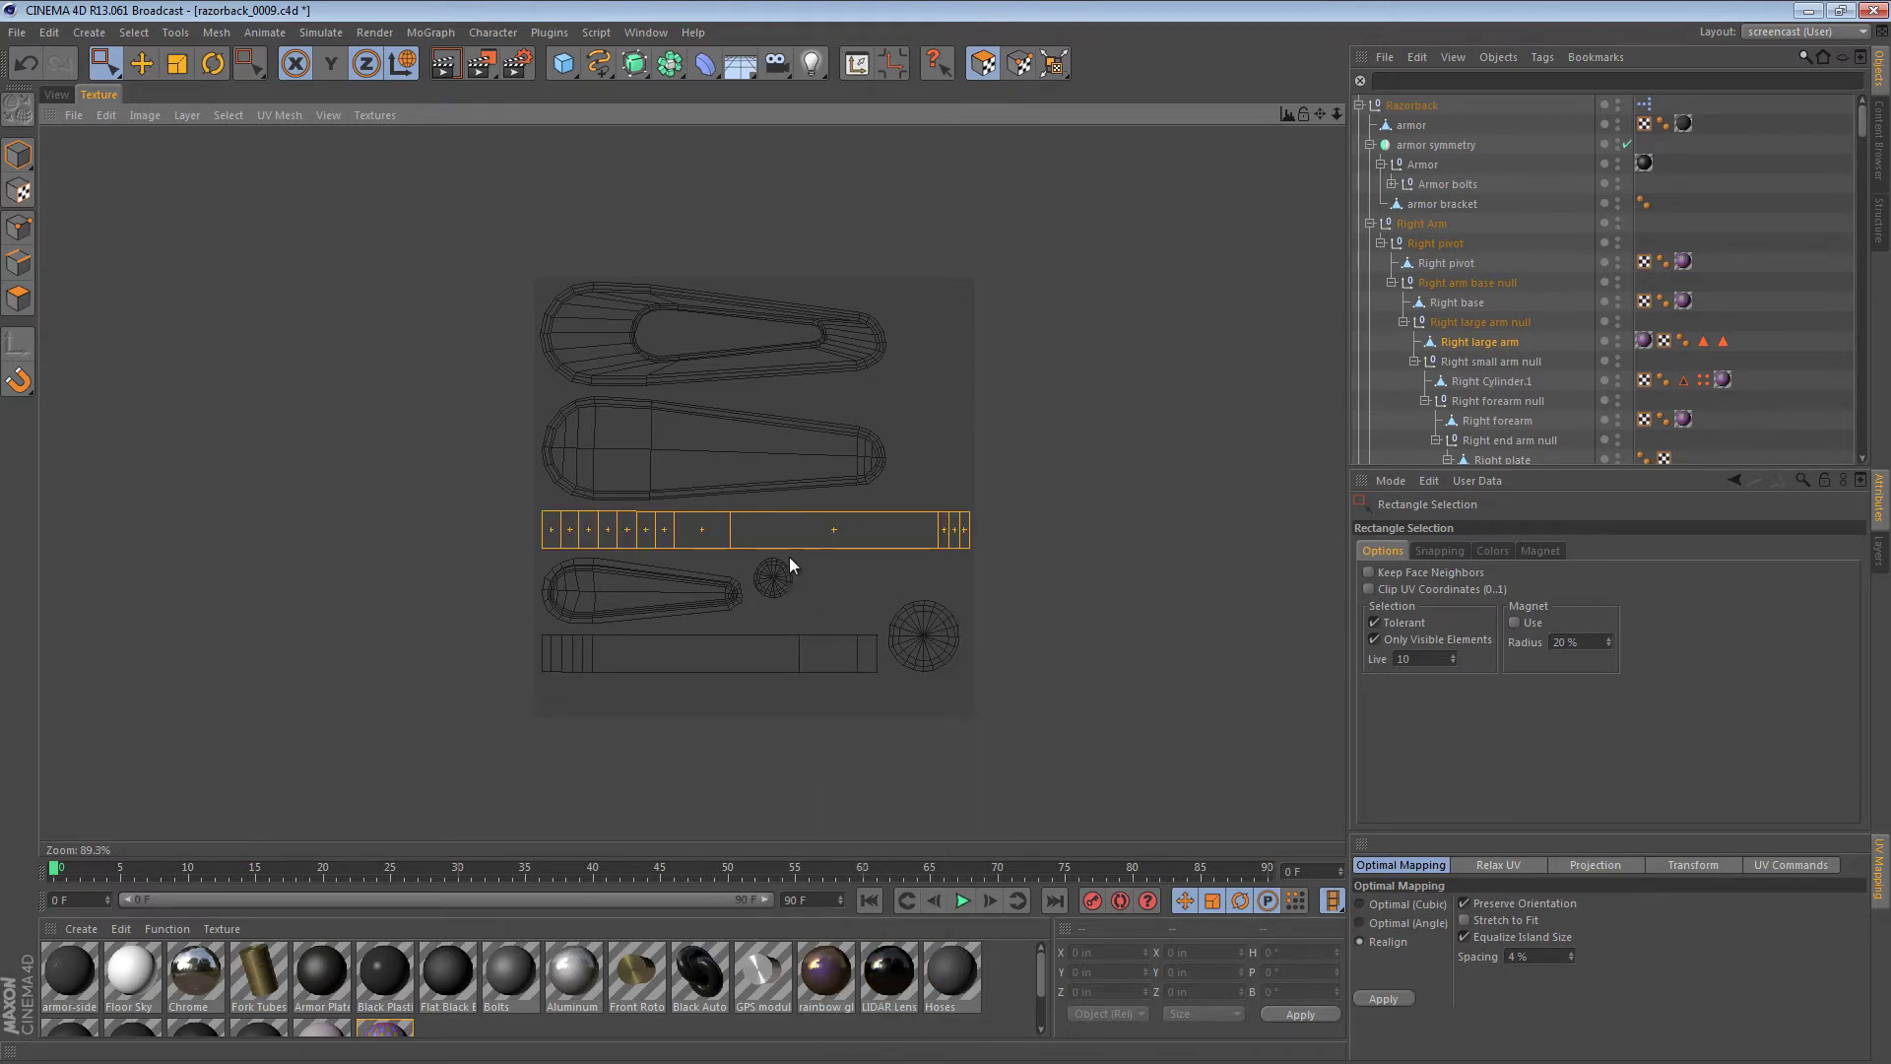
{"action": "key", "text": "e"}
{"action": "left_click_drag", "start_coordinate": [945, 572], "coordinate": [948, 654]}
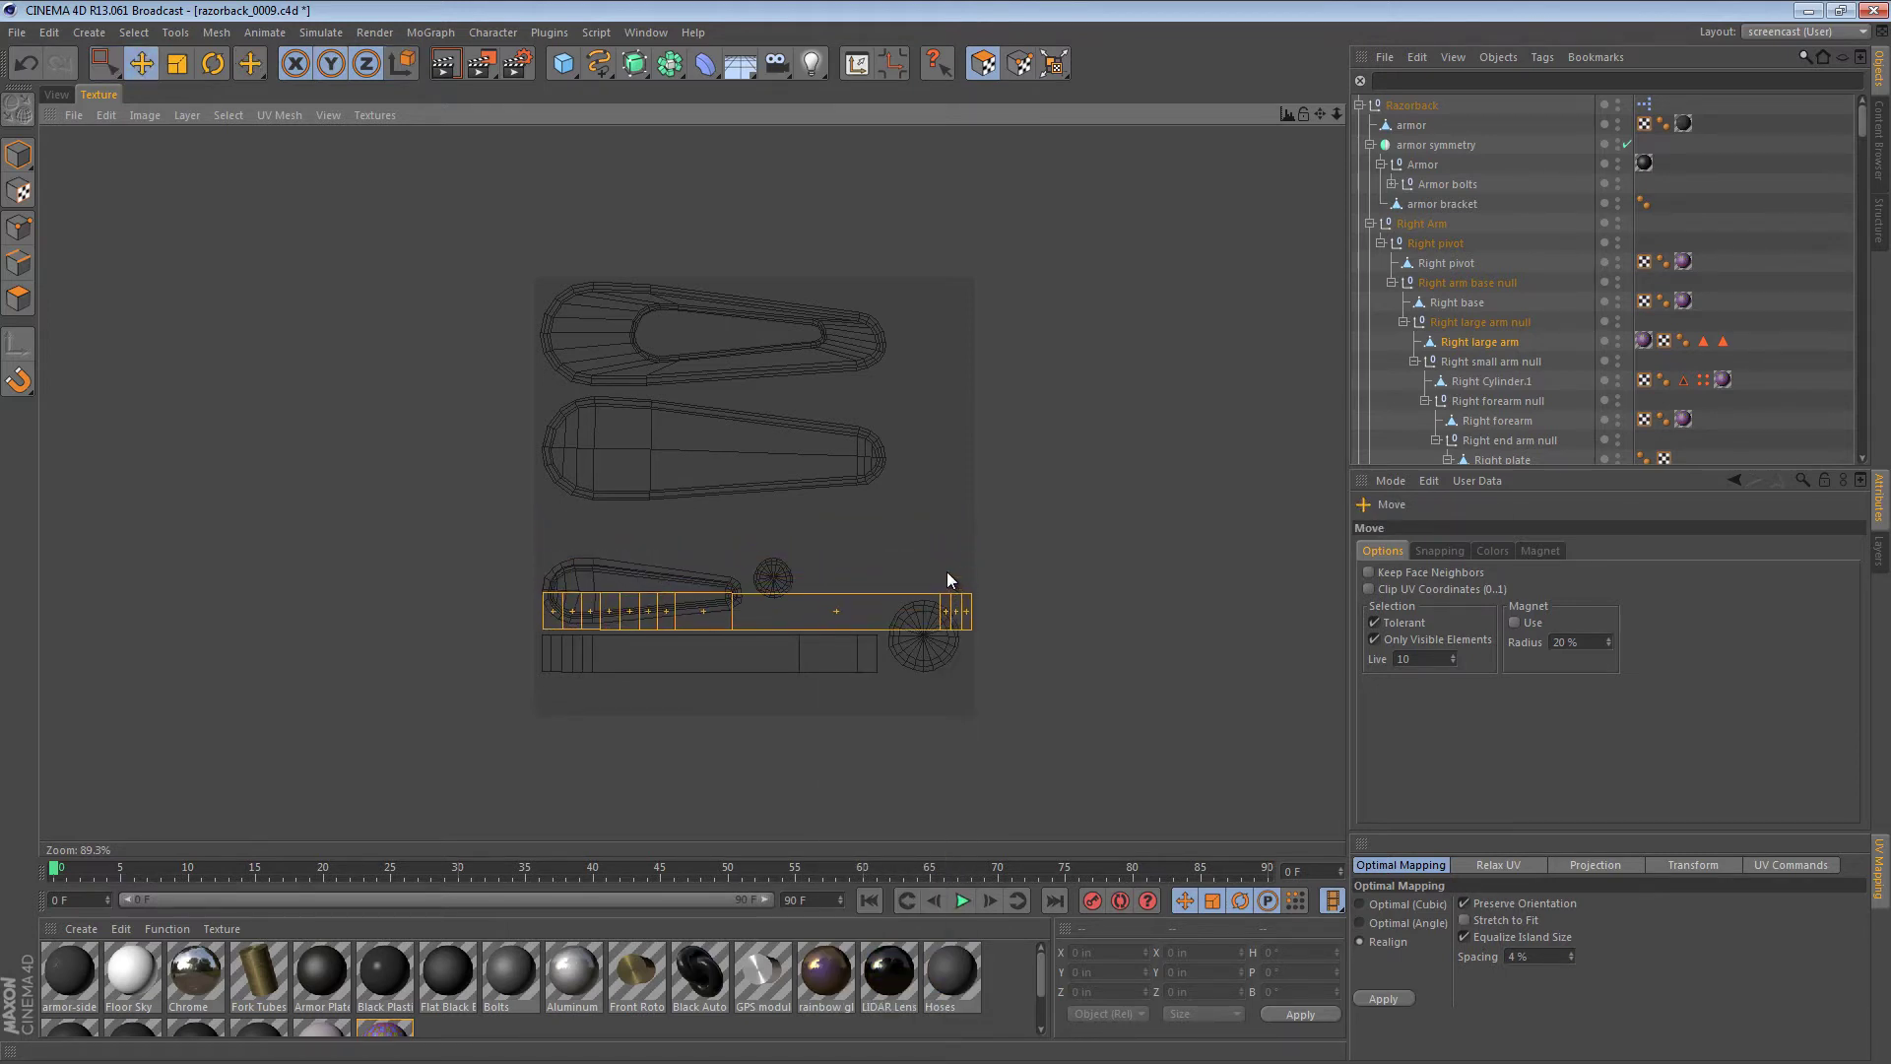
- Select both the longer and shorter side strip UV islands and move them out below the texture area
{"action": "key", "text": "0"}
{"action": "key", "text": "u"}
{"action": "key", "text": "w"}
{"action": "key", "text": "e"}
{"action": "key", "text": "0"}
{"action": "left_click_drag", "start_coordinate": [720, 618], "coordinate": [745, 745]}
{"action": "key", "text": "u"}
{"action": "key", "text": "w"}
{"action": "key", "text": "e"}
{"action": "left_click_drag", "start_coordinate": [766, 610], "coordinate": [772, 753]}
{"action": "key", "text": "0"}
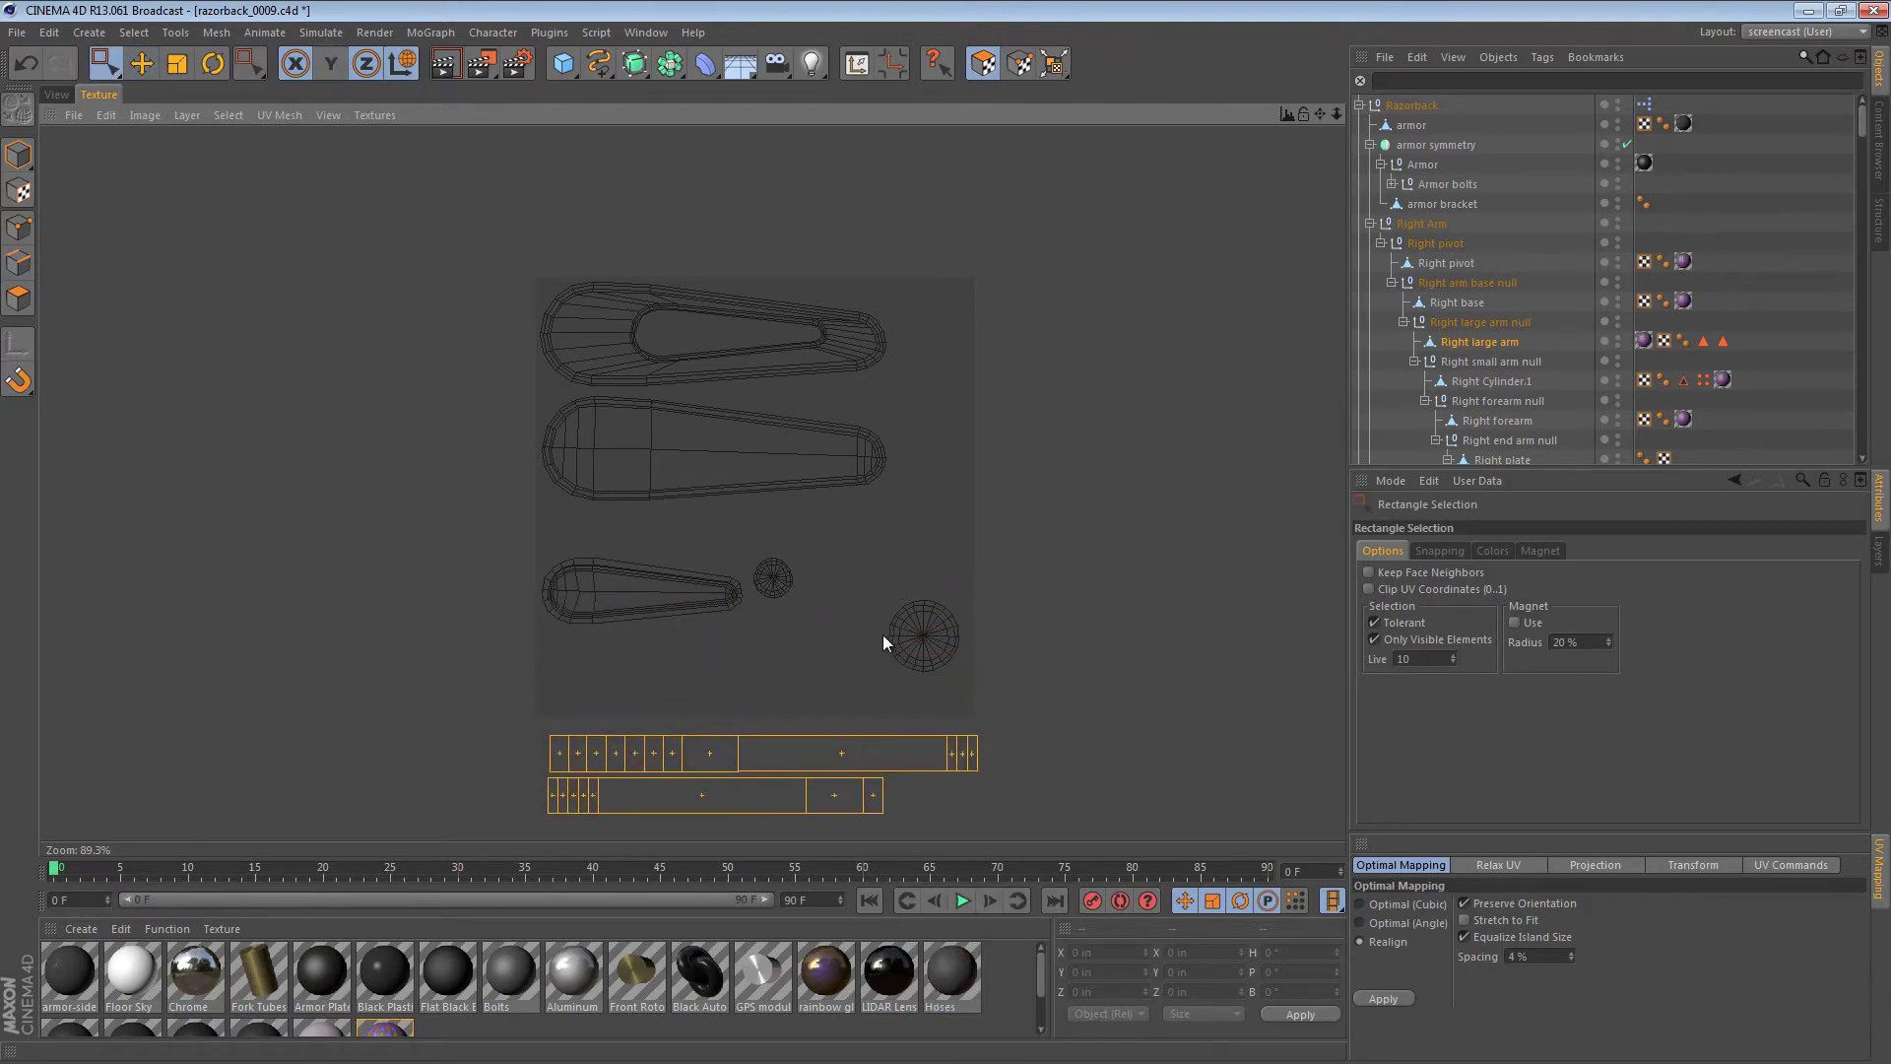
- Move the smaller round cover island beside the two large arm islands and the larger round cover beside the smallest arm island
{"action": "left_click_drag", "start_coordinate": [844, 550], "coordinate": [947, 571]}
{"action": "key", "text": "e"}
{"action": "key", "text": "0"}
{"action": "left_click_drag", "start_coordinate": [803, 611], "coordinate": [912, 403]}
{"action": "key", "text": "e"}
{"action": "key", "text": "0"}
{"action": "left_click", "coordinate": [844, 633]}
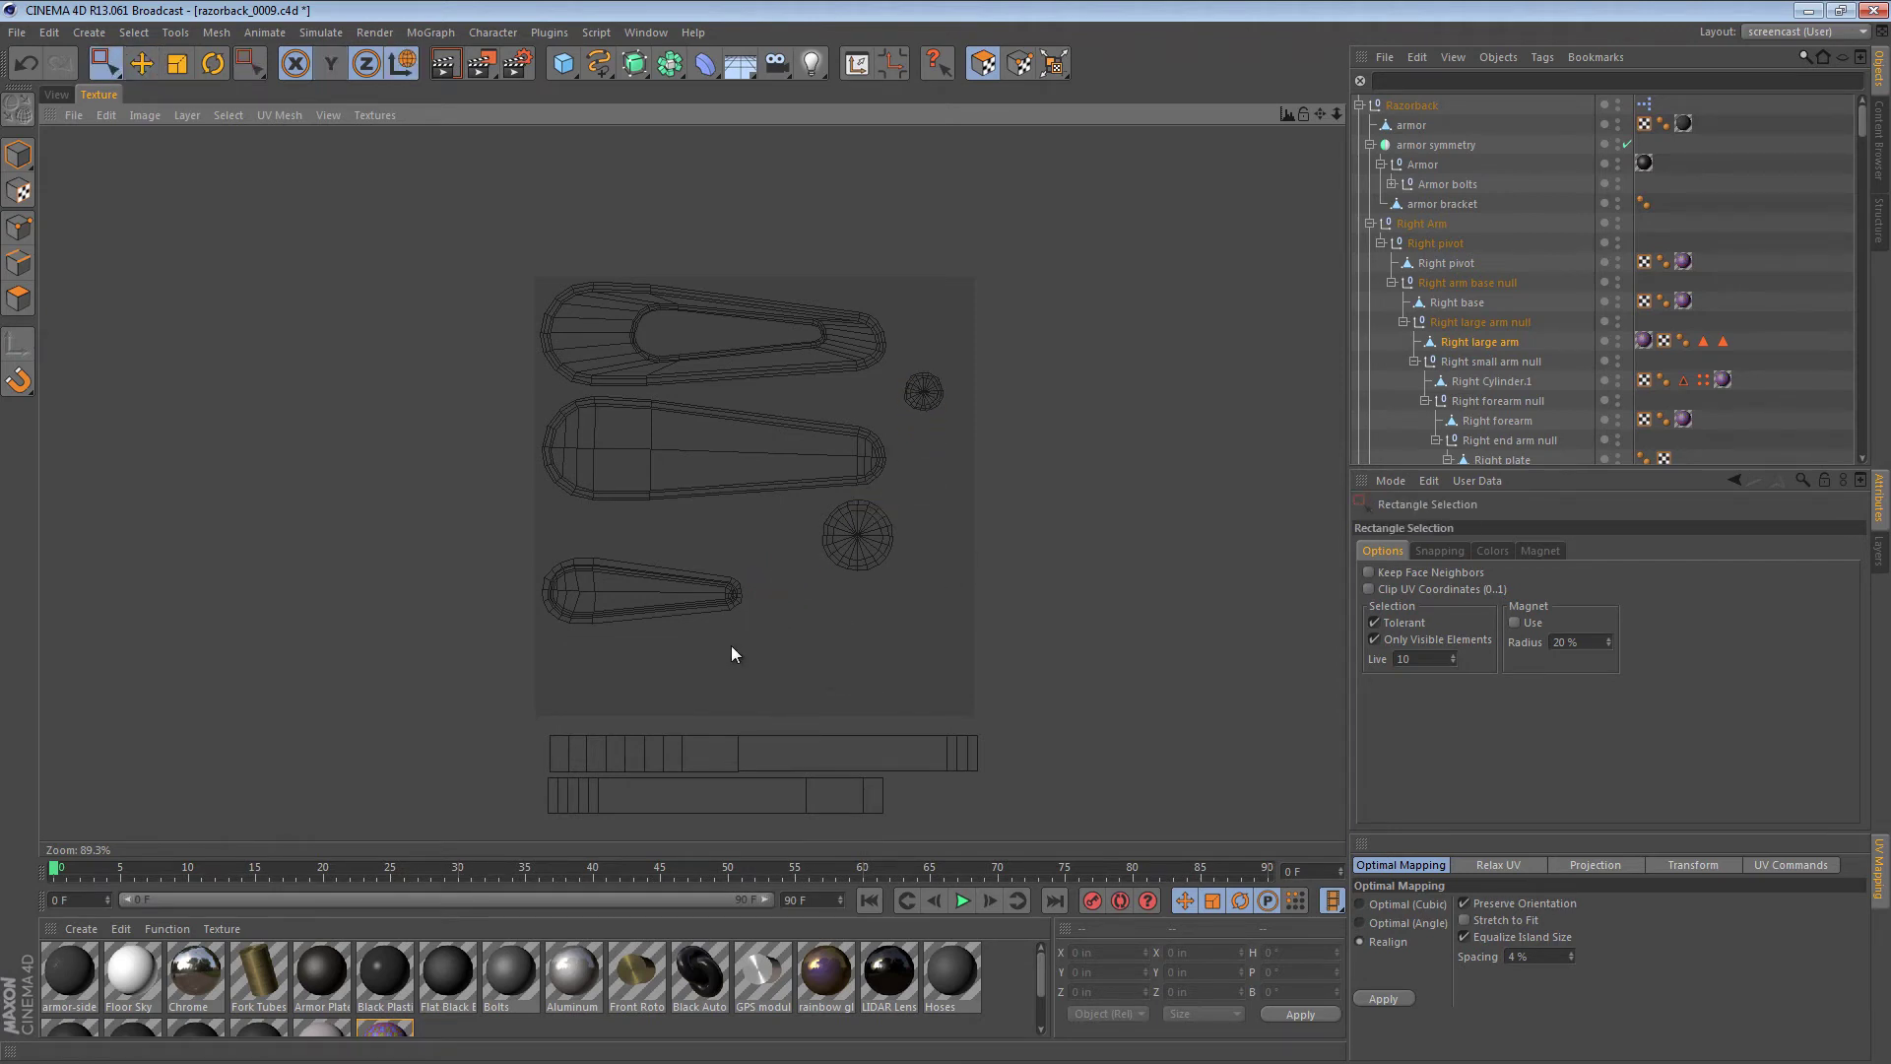
- Move the smallest arm UV island up to sit close beneath the second large arm island
{"action": "left_click_drag", "start_coordinate": [783, 675], "coordinate": [484, 537]}
{"action": "key", "text": "e"}
{"action": "left_click_drag", "start_coordinate": [946, 569], "coordinate": [946, 523]}
{"action": "key", "text": "0"}
{"action": "left_click", "coordinate": [621, 662]}
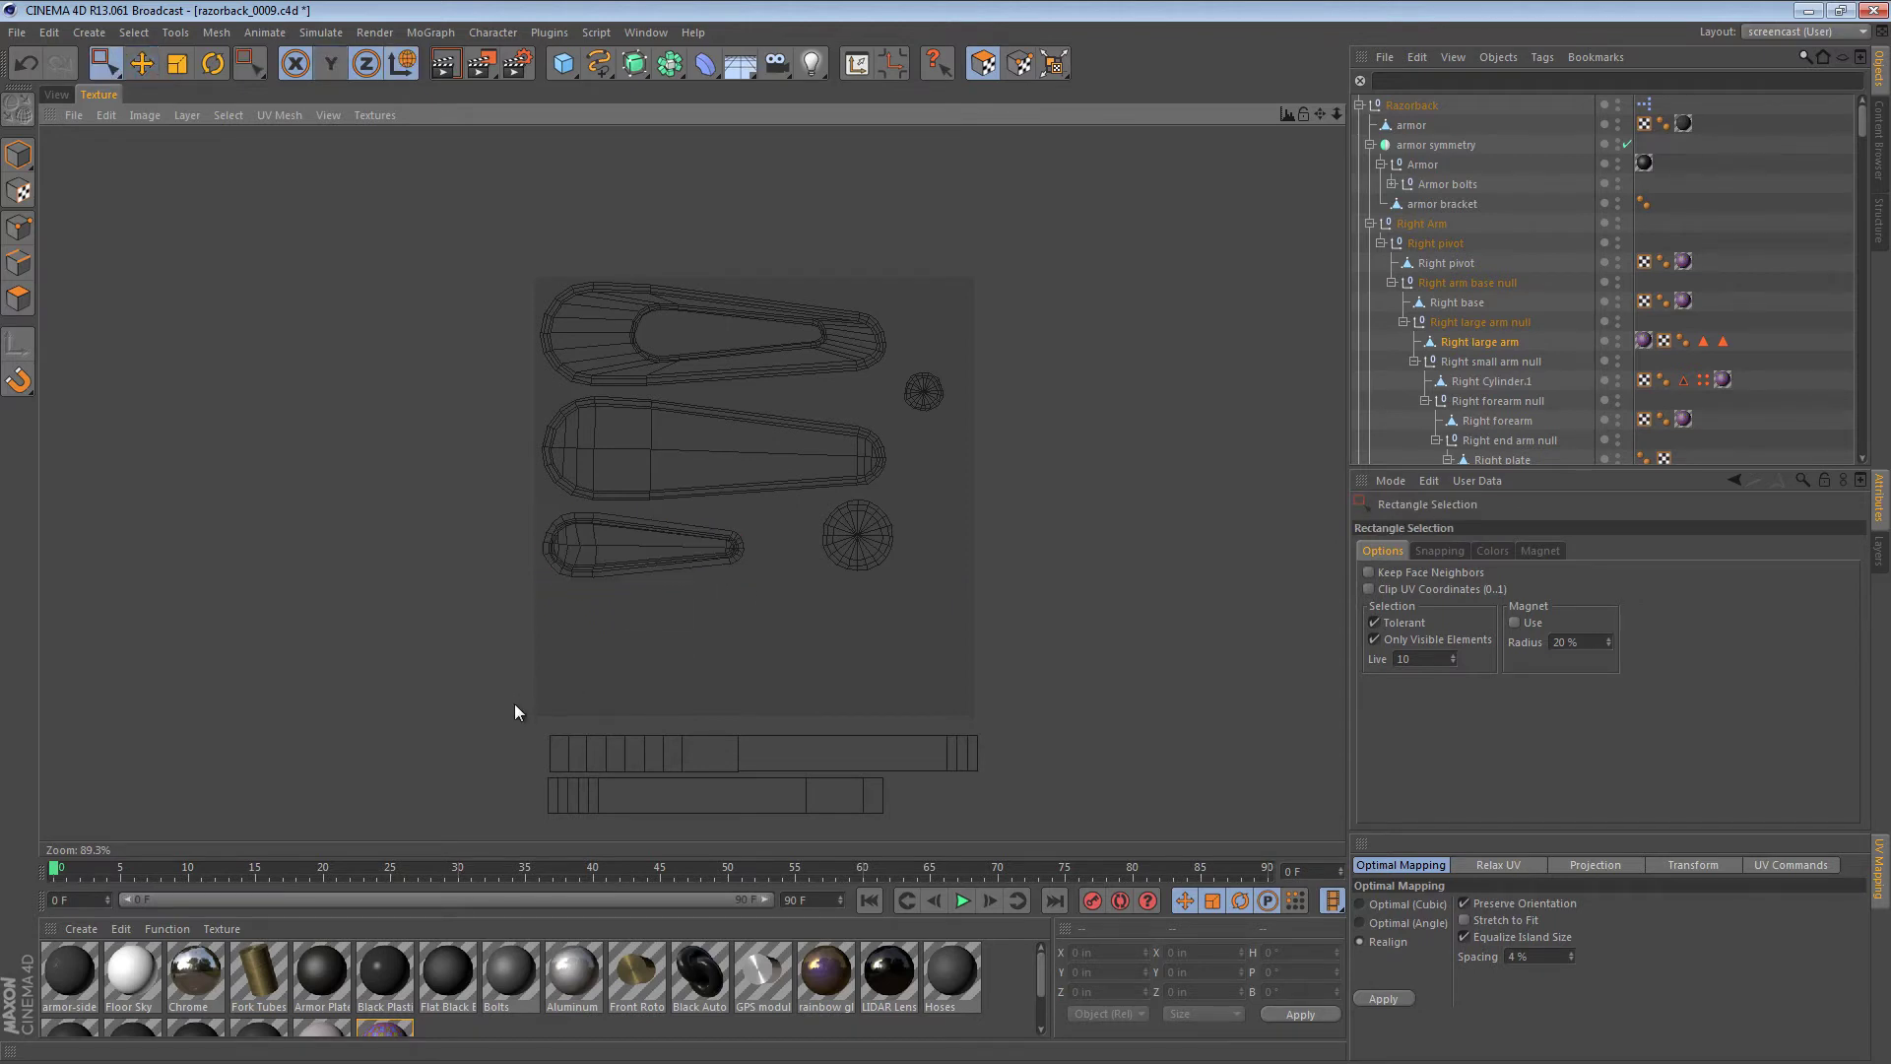
- Move both side strip UV islands back inside the texture, beneath the smallest arm island
{"action": "left_click_drag", "start_coordinate": [512, 712], "coordinate": [1068, 844]}
{"action": "key", "text": "e"}
{"action": "left_click_drag", "start_coordinate": [800, 811], "coordinate": [796, 671]}
{"action": "key", "text": "0"}
- Move the whole shorter side strip UV island slightly down to leave a wider gap beneath the longer strip
{"action": "left_click", "coordinate": [789, 662]}
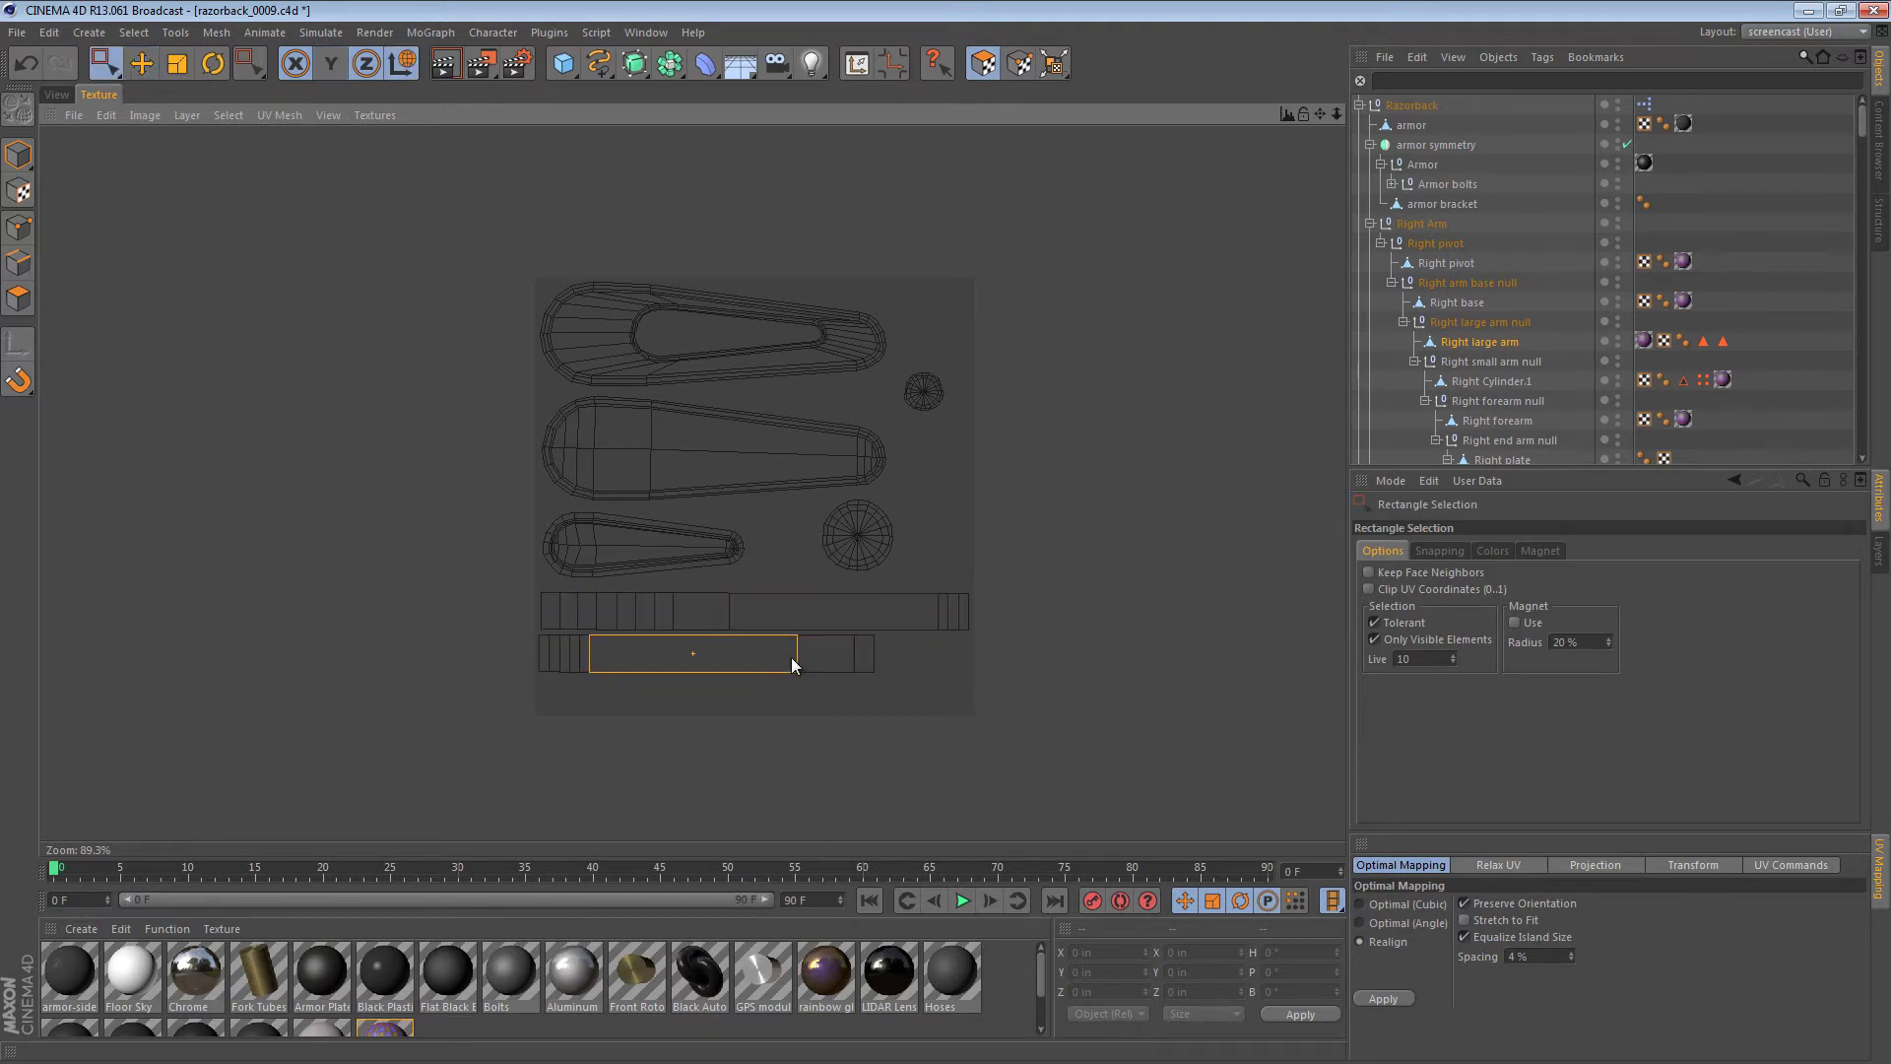
{"action": "key", "text": "u"}
{"action": "key", "text": "w"}
{"action": "key", "text": "e"}
{"action": "left_click_drag", "start_coordinate": [687, 660], "coordinate": [692, 687]}
{"action": "key", "text": "ctrl+z"}
{"action": "key", "text": "0"}
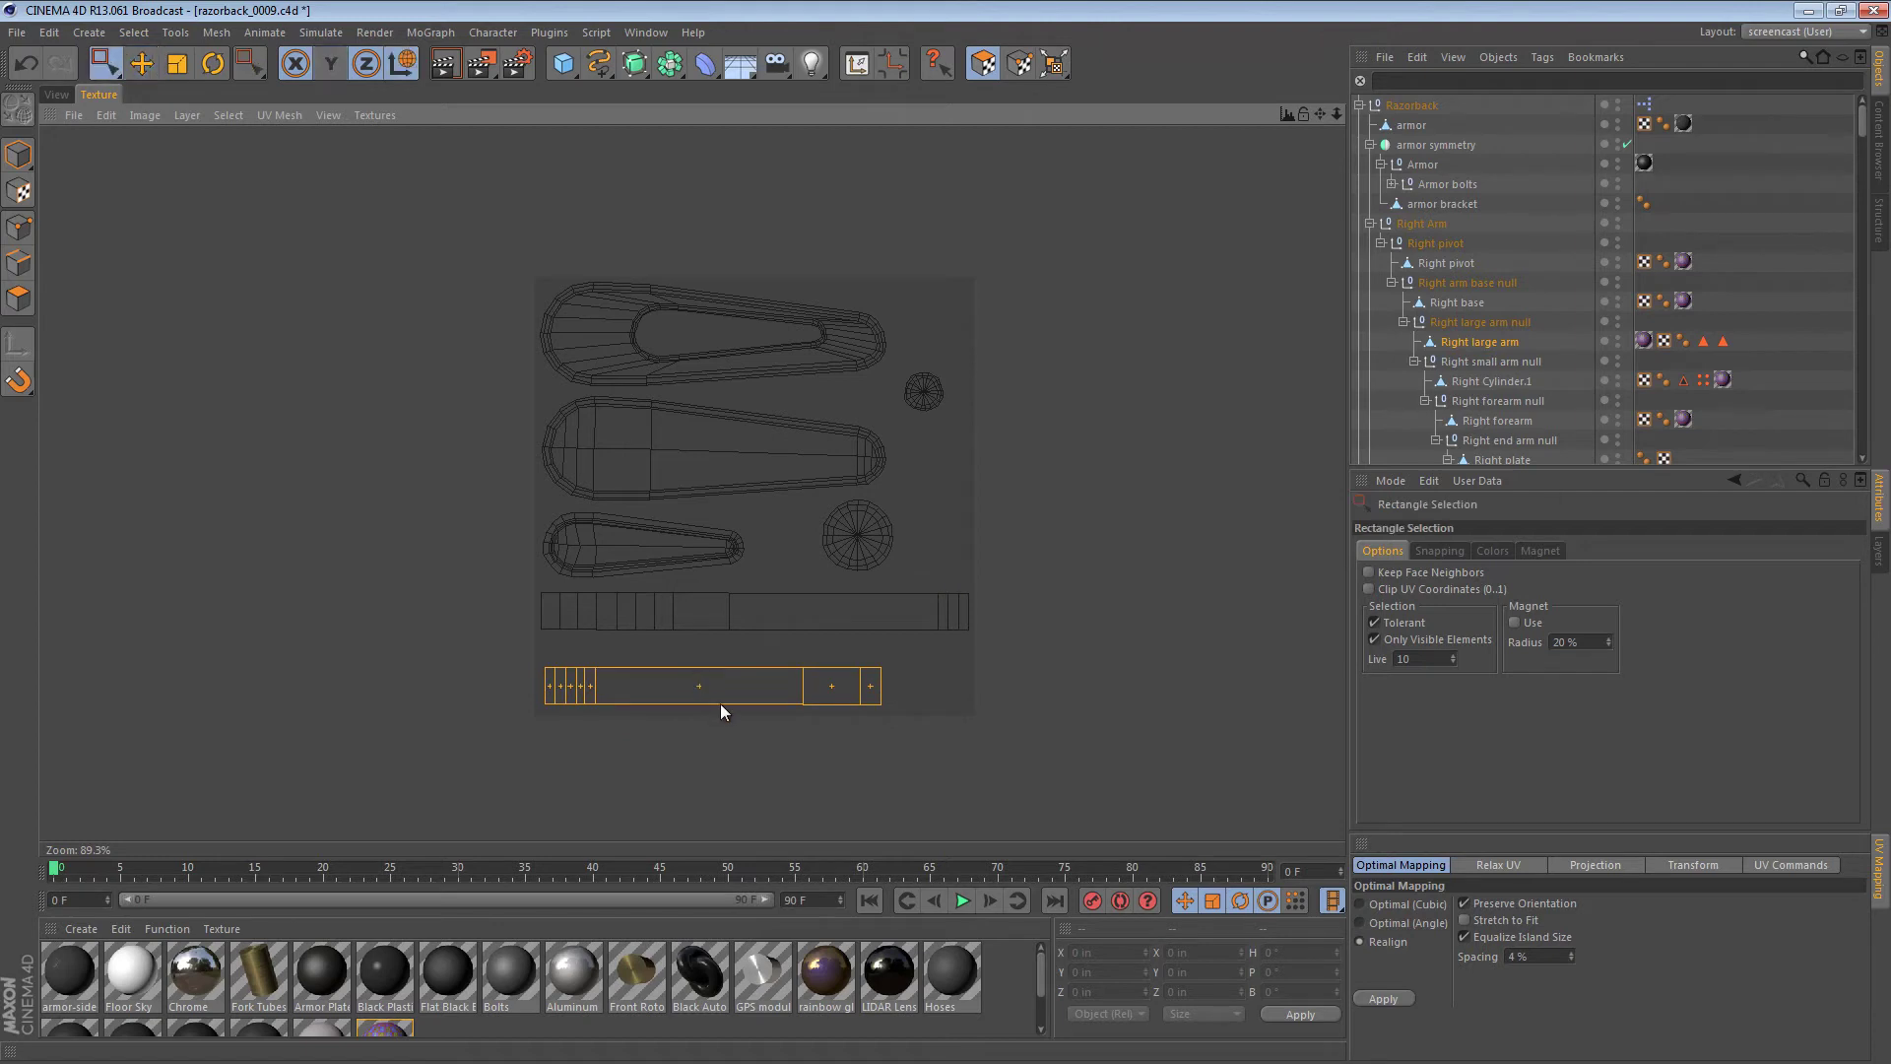
{"action": "key", "text": "e"}
{"action": "left_click_drag", "start_coordinate": [948, 571], "coordinate": [800, 492]}
{"action": "key", "text": "0"}
- Move the larger round cover UV island sideways toward the texture edge, farther from the smallest arm island
{"action": "left_click", "coordinate": [1073, 516]}
{"action": "key", "text": "e"}
{"action": "left_click_drag", "start_coordinate": [864, 549], "coordinate": [922, 545]}
{"action": "key", "text": "0"}
{"action": "left_click", "coordinate": [993, 504]}
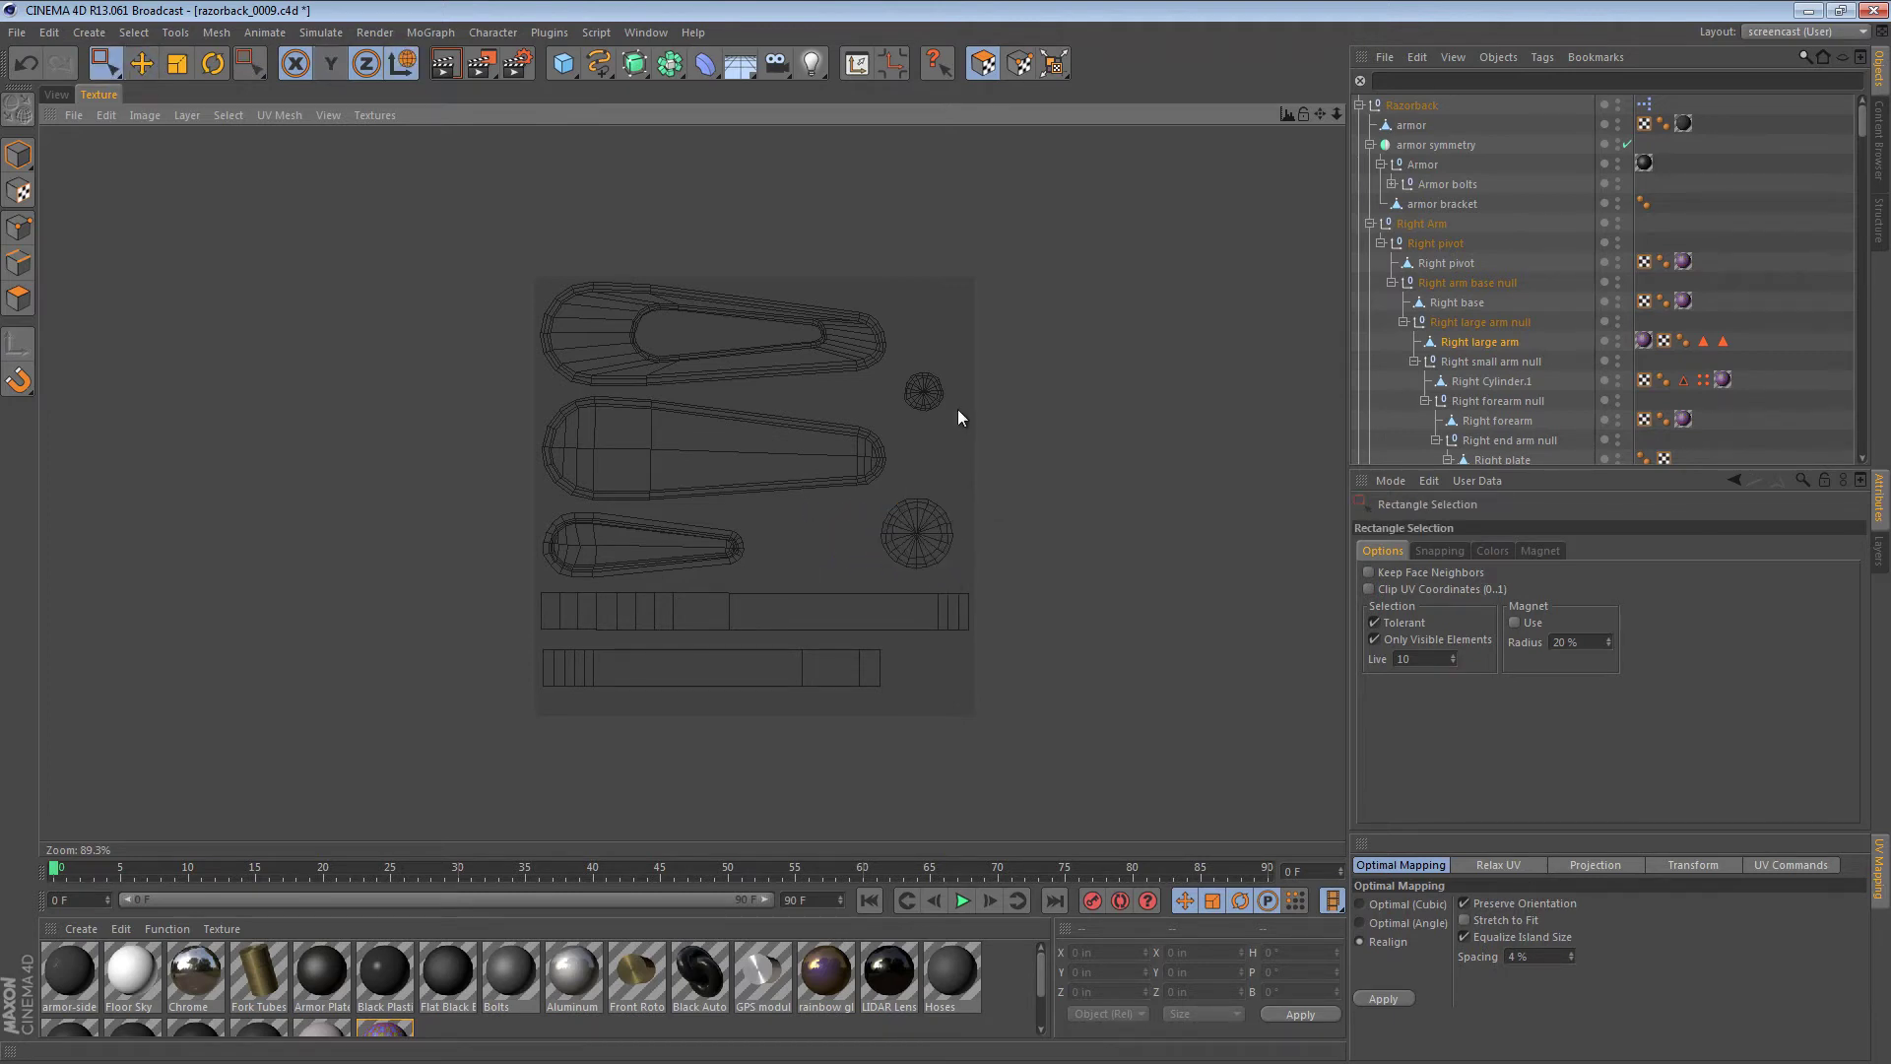
- Reposition the smaller round cover UV island slightly down and outward, beside the narrow end of the solid large arm island
{"action": "left_click_drag", "start_coordinate": [954, 418], "coordinate": [928, 379]}
{"action": "key", "text": "e"}
{"action": "left_click_drag", "start_coordinate": [945, 572], "coordinate": [858, 735]}
{"action": "key", "text": "0"}
{"action": "left_click", "coordinate": [954, 370]}
{"action": "left_click_drag", "start_coordinate": [861, 577], "coordinate": [896, 437]}
{"action": "key", "text": "e"}
{"action": "left_click_drag", "start_coordinate": [947, 571], "coordinate": [990, 562]}
{"action": "key", "text": "0"}
- Select the large arm UV island with the cutout and move it sideways so its narrow end sits near the texture edge
{"action": "left_click", "coordinate": [856, 352]}
{"action": "key", "text": "u"}
{"action": "key", "text": "w"}
{"action": "key", "text": "e"}
{"action": "mouse_move", "coordinate": [946, 571]}
{"action": "left_mouse_down"}
{"action": "mouse_move", "coordinate": [1028, 569]}
{"action": "mouse_move", "coordinate": [945, 570]}
{"action": "left_mouse_up"}
{"action": "key", "text": "0"}
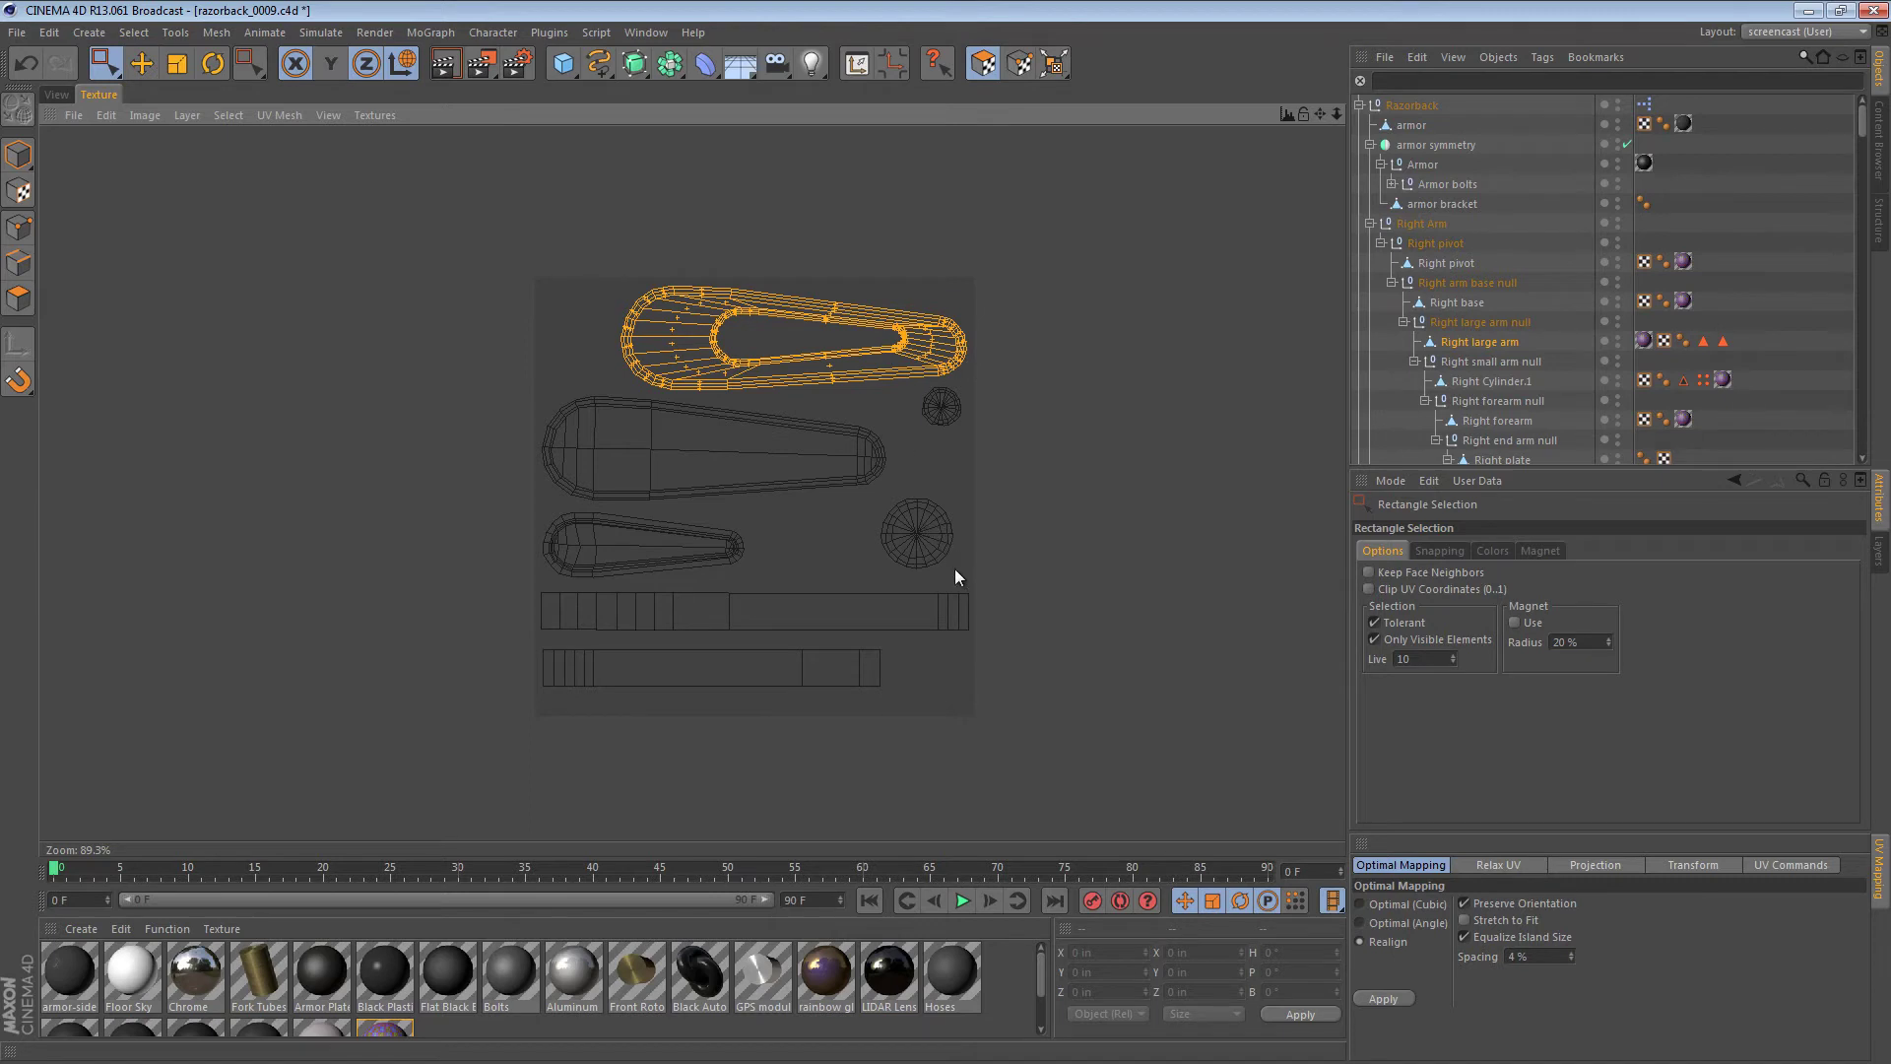
- Move the larger round cover UV island into the free corner beside the wide end of the cutout arm island
{"action": "left_click_drag", "start_coordinate": [858, 517], "coordinate": [878, 534]}
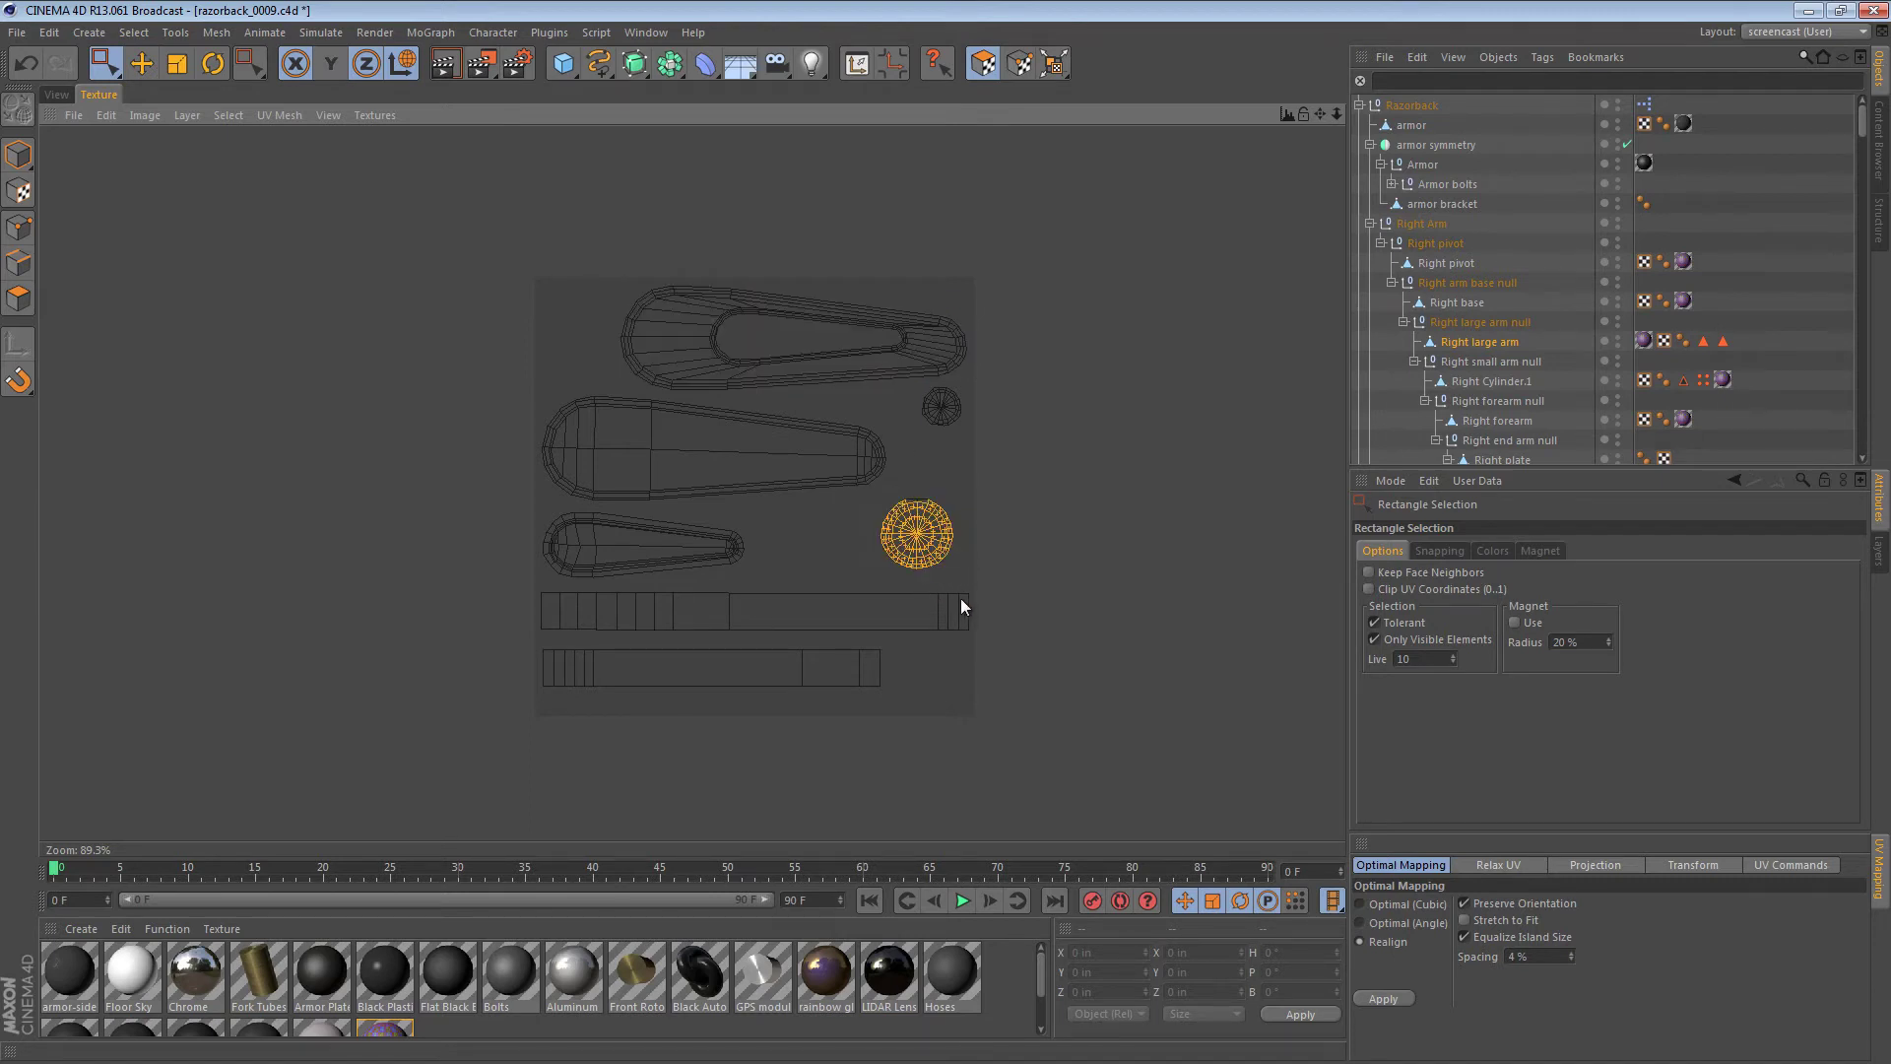
{"action": "left_click_drag", "start_coordinate": [971, 582], "coordinate": [571, 346]}
{"action": "key", "text": "e"}
{"action": "key", "text": "0"}
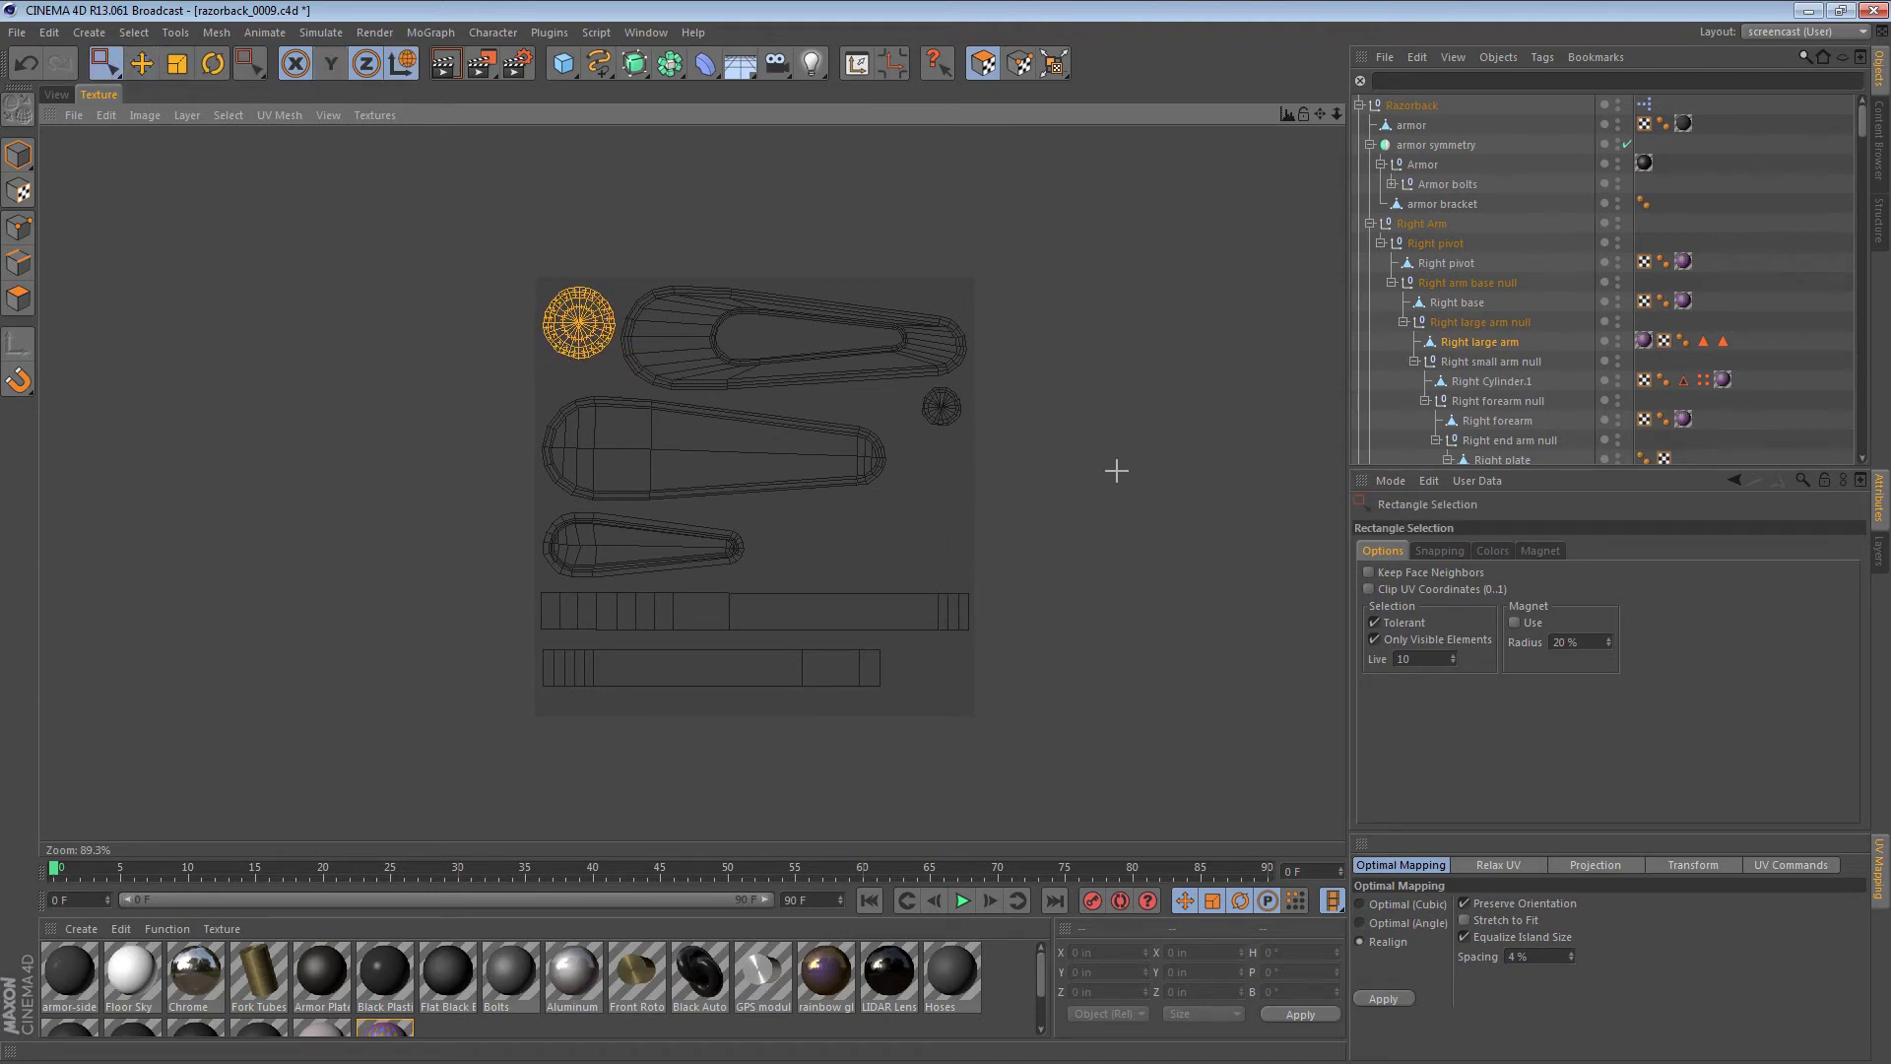
{"action": "left_click", "coordinate": [1120, 472]}
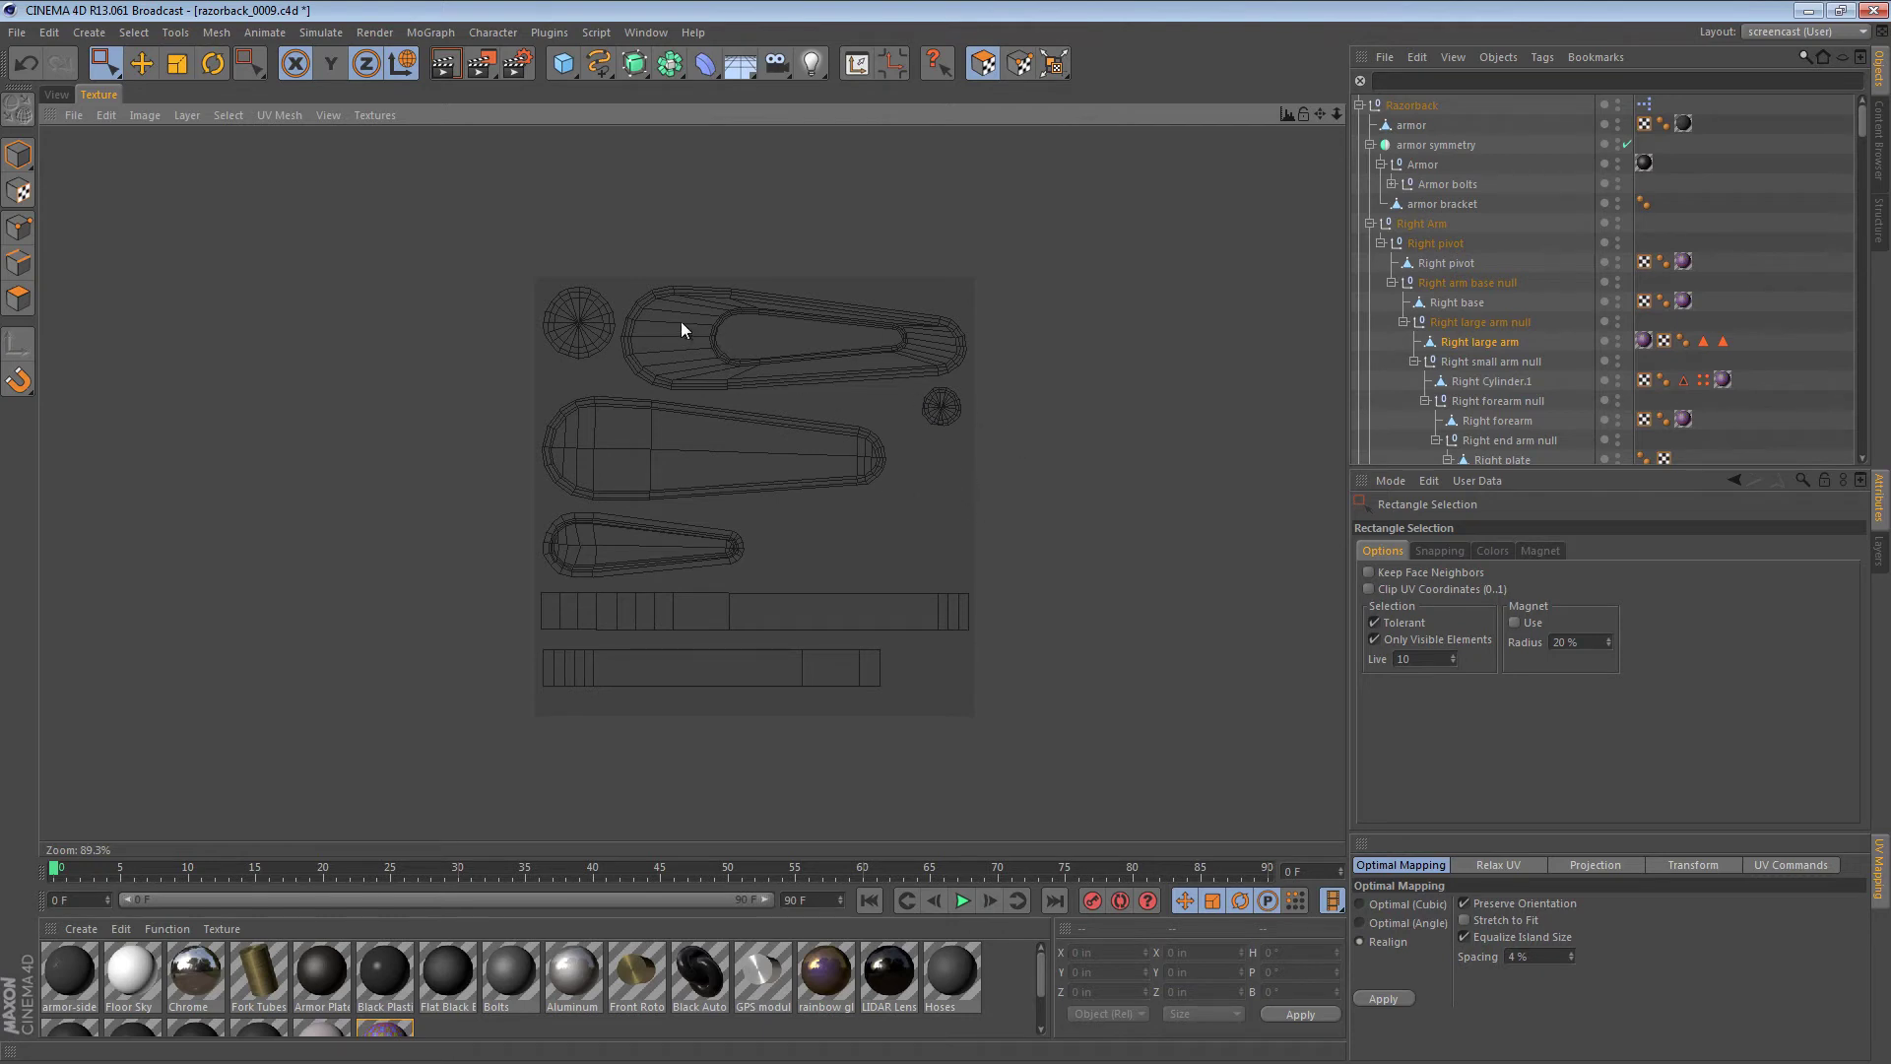
- Try rotating the cutout arm UV island slightly so its narrow end tilts downward
{"action": "key", "text": "u"}
{"action": "key", "text": "w"}
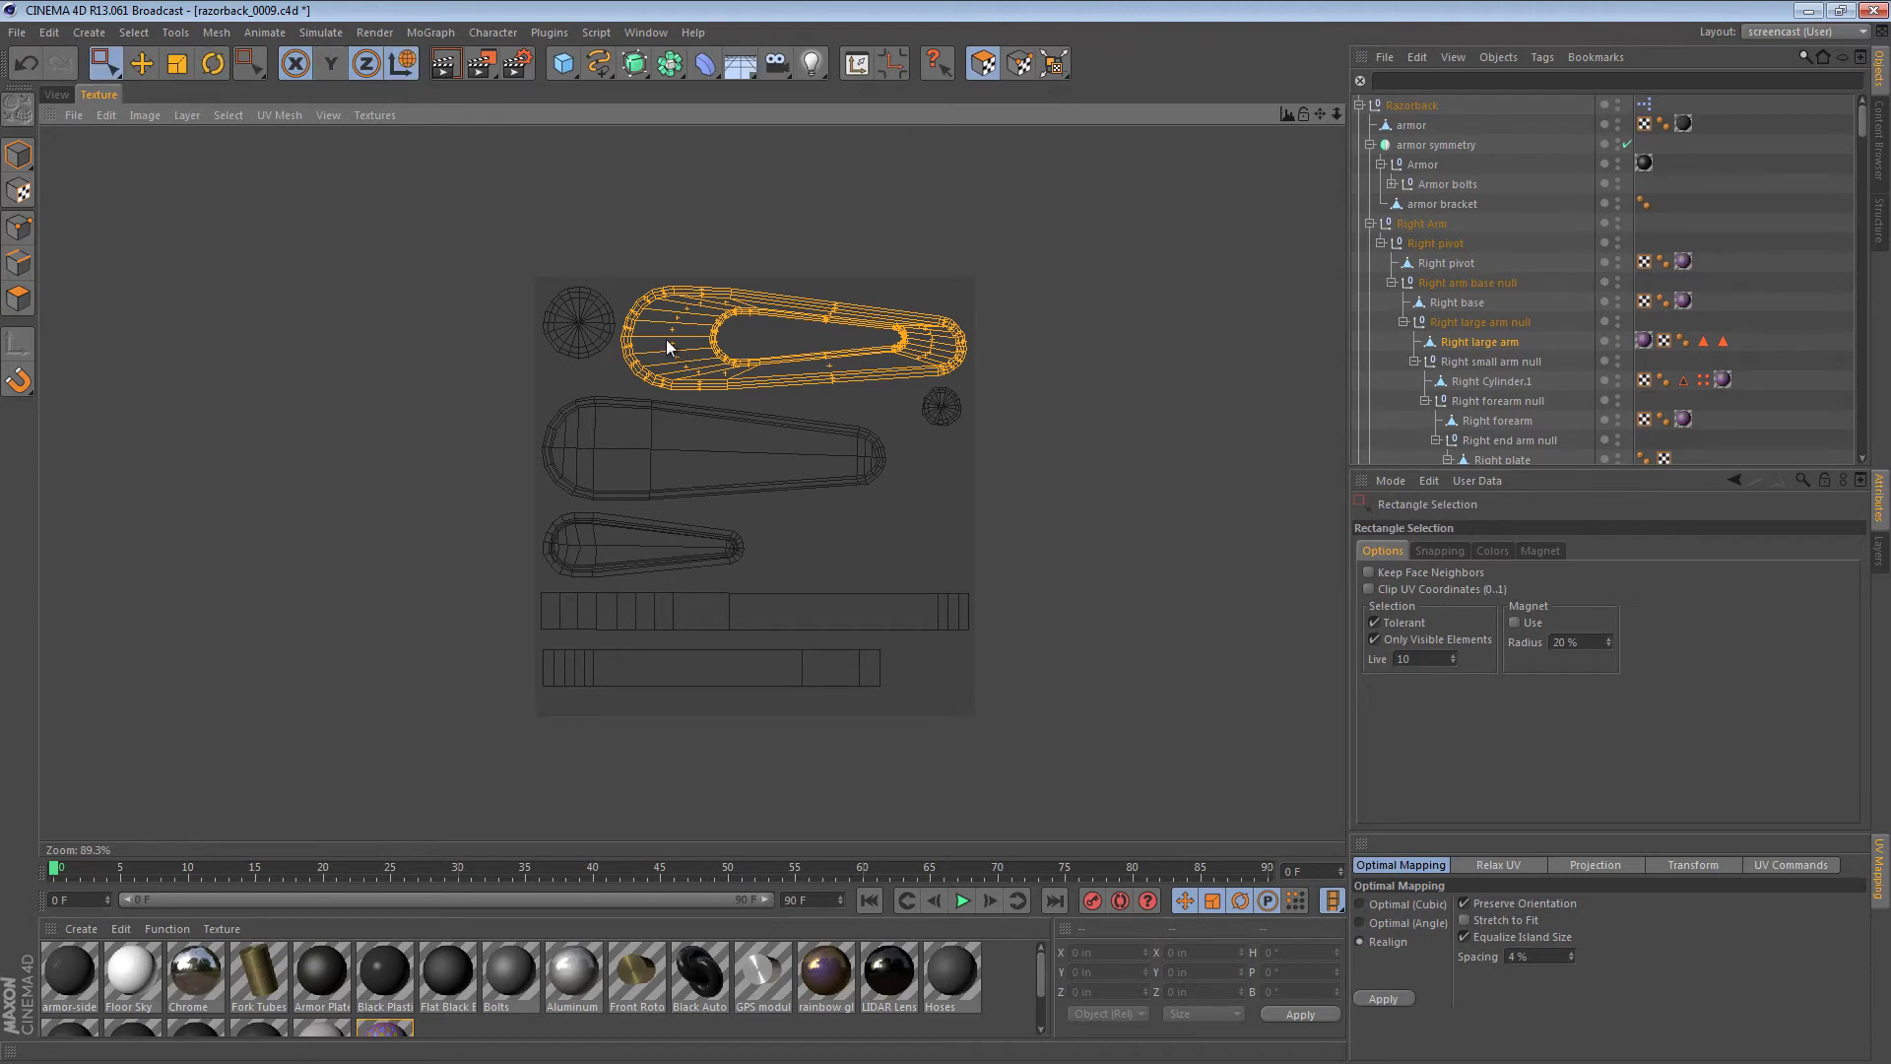
{"action": "key", "text": "r"}
{"action": "left_click_drag", "start_coordinate": [946, 570], "coordinate": [947, 574]}
- Try moving the smaller round cover UV island into the corner above the tilted arm island's narrow end
{"action": "left_click", "coordinate": [950, 421]}
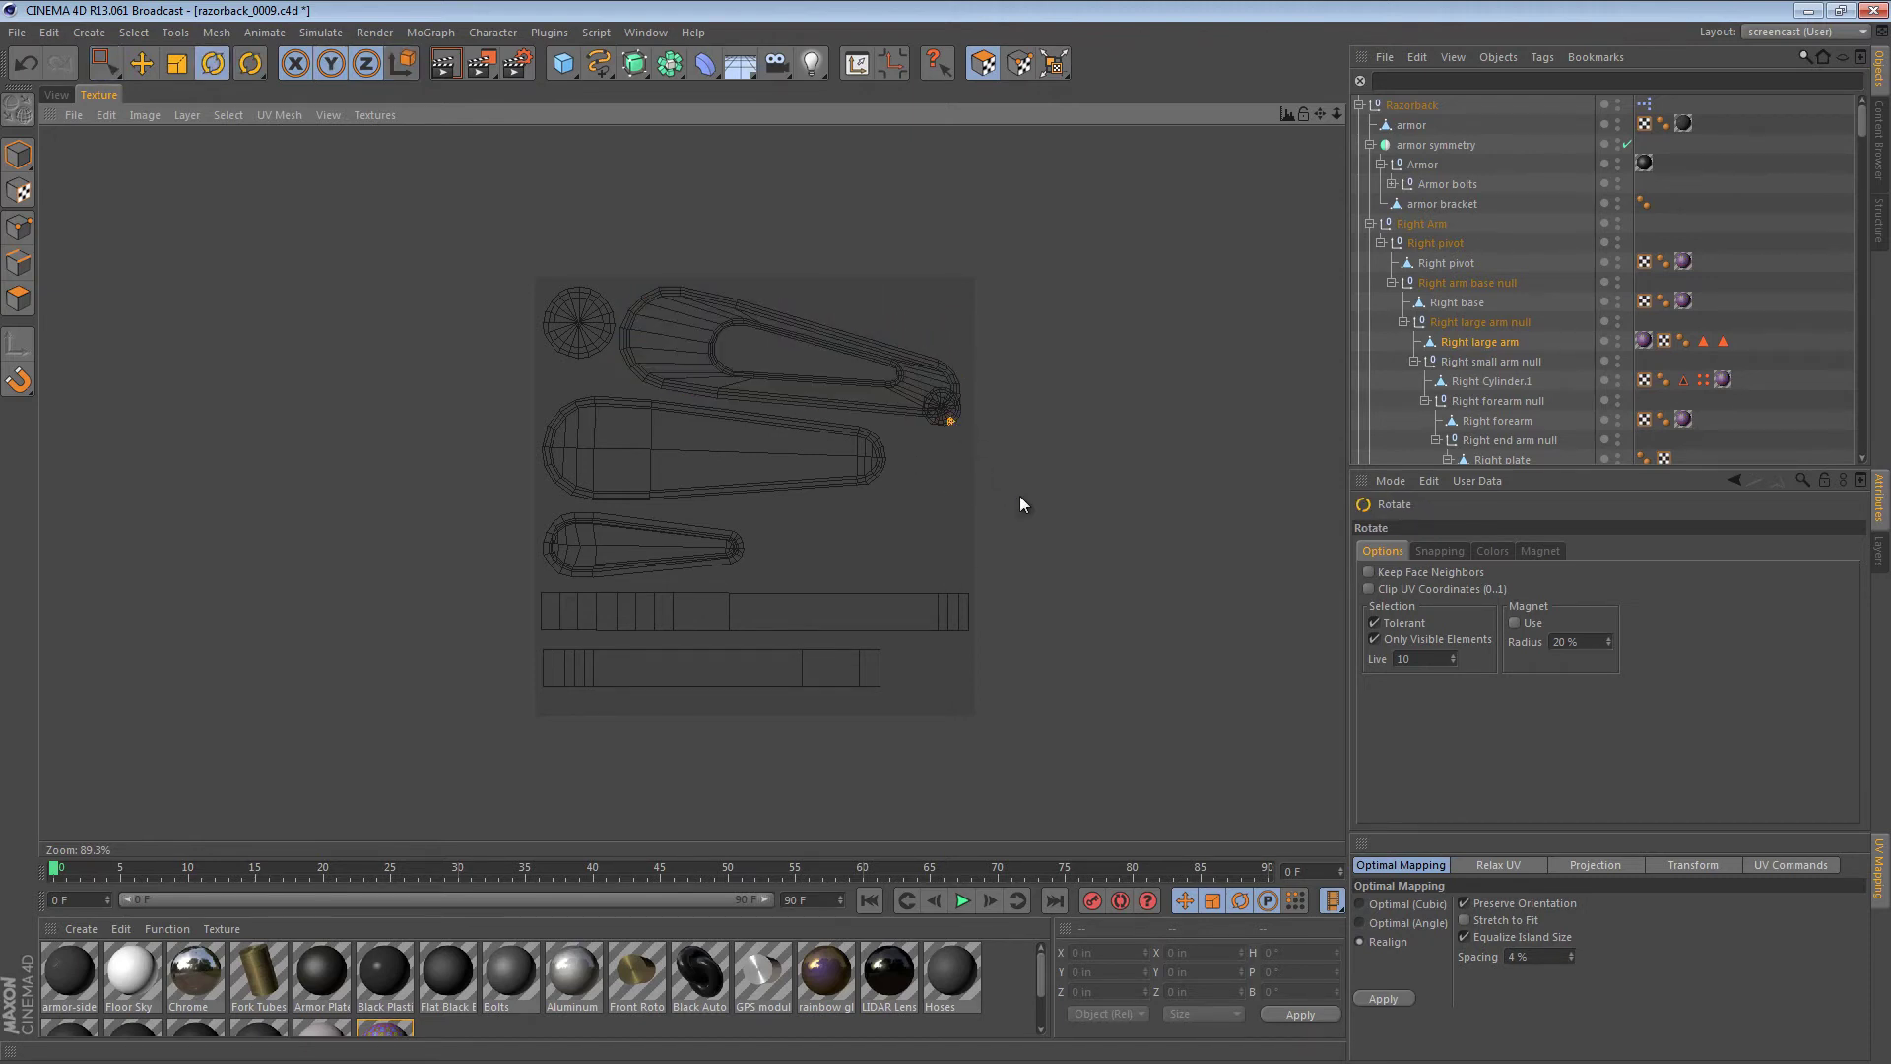
{"action": "key", "text": "u"}
{"action": "key", "text": "w"}
{"action": "scroll", "coordinate": [950, 464], "scroll_direction": "up", "scroll_amount": 5}
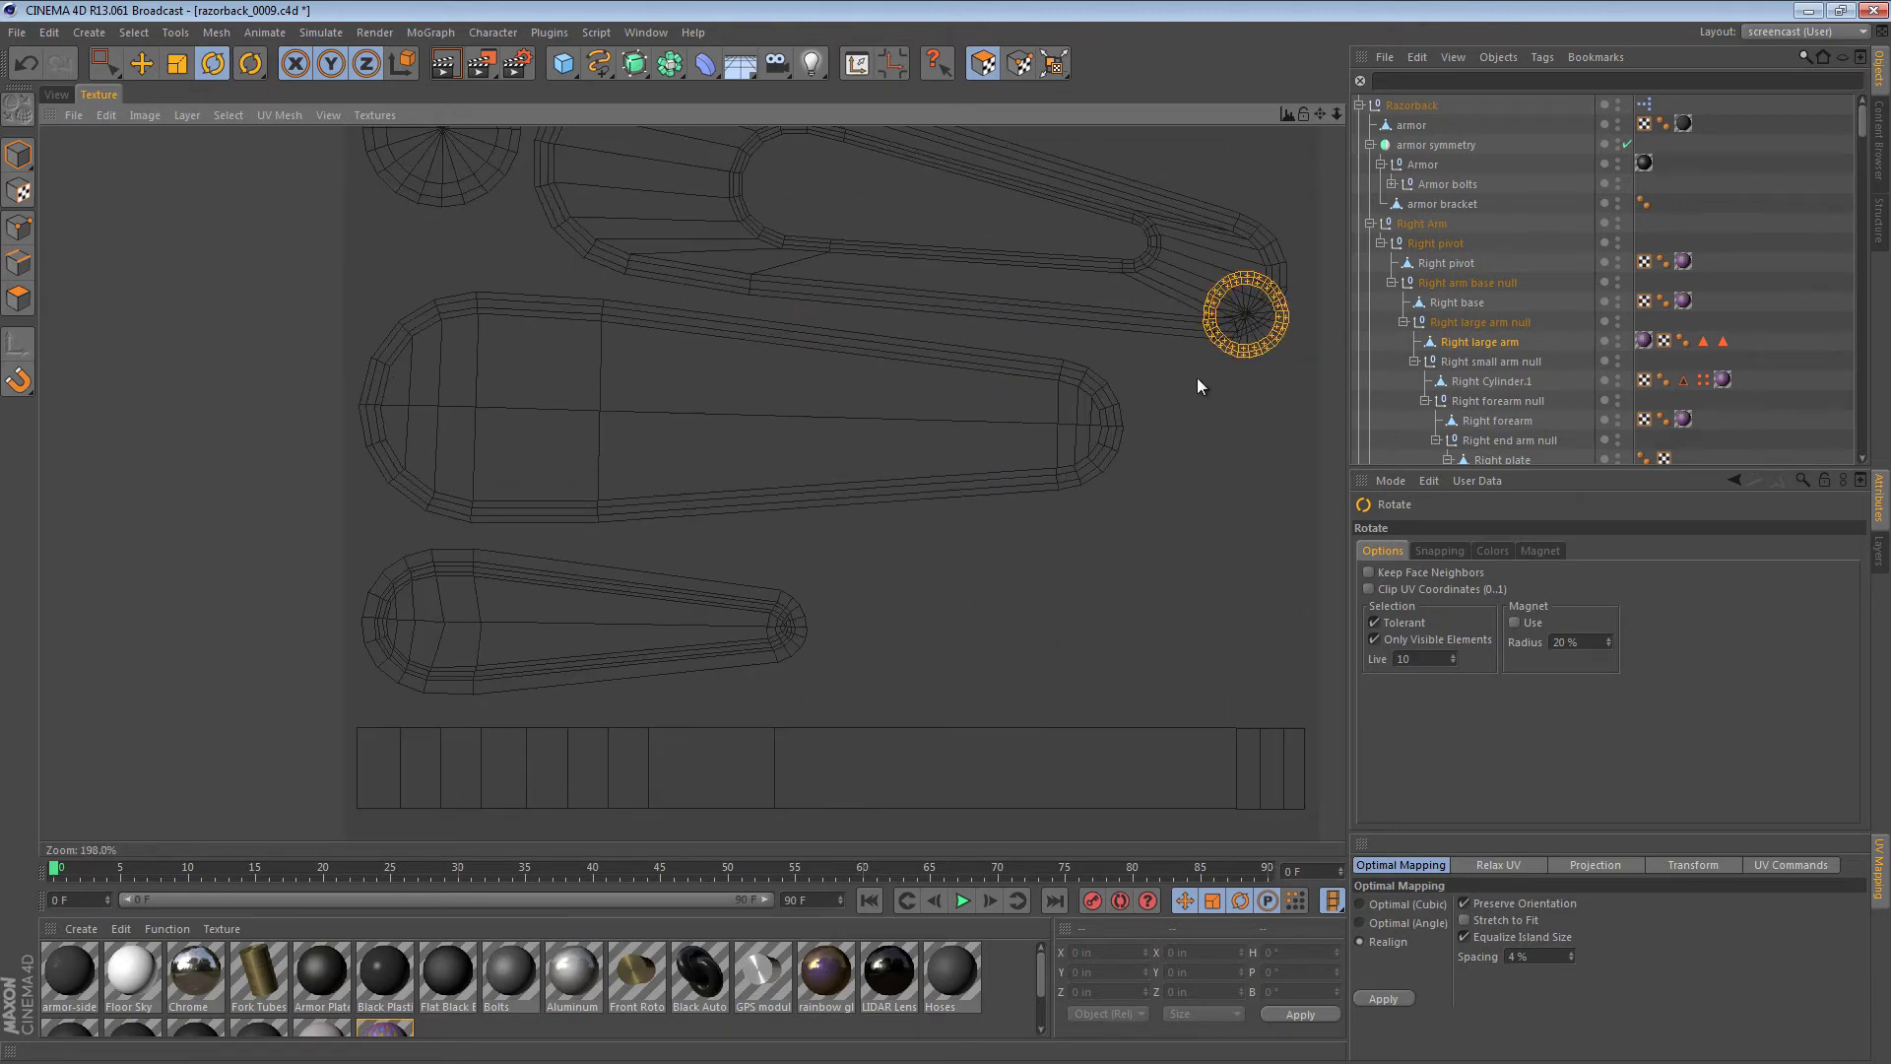
{"action": "key", "text": "u"}
{"action": "key", "text": "y"}
{"action": "middle_click_drag", "start_coordinate": [943, 454], "coordinate": [935, 719], "text": "alt"}
{"action": "key", "text": "e"}
{"action": "left_click_drag", "start_coordinate": [1238, 586], "coordinate": [1218, 403]}
{"action": "left_click", "coordinate": [1139, 288]}
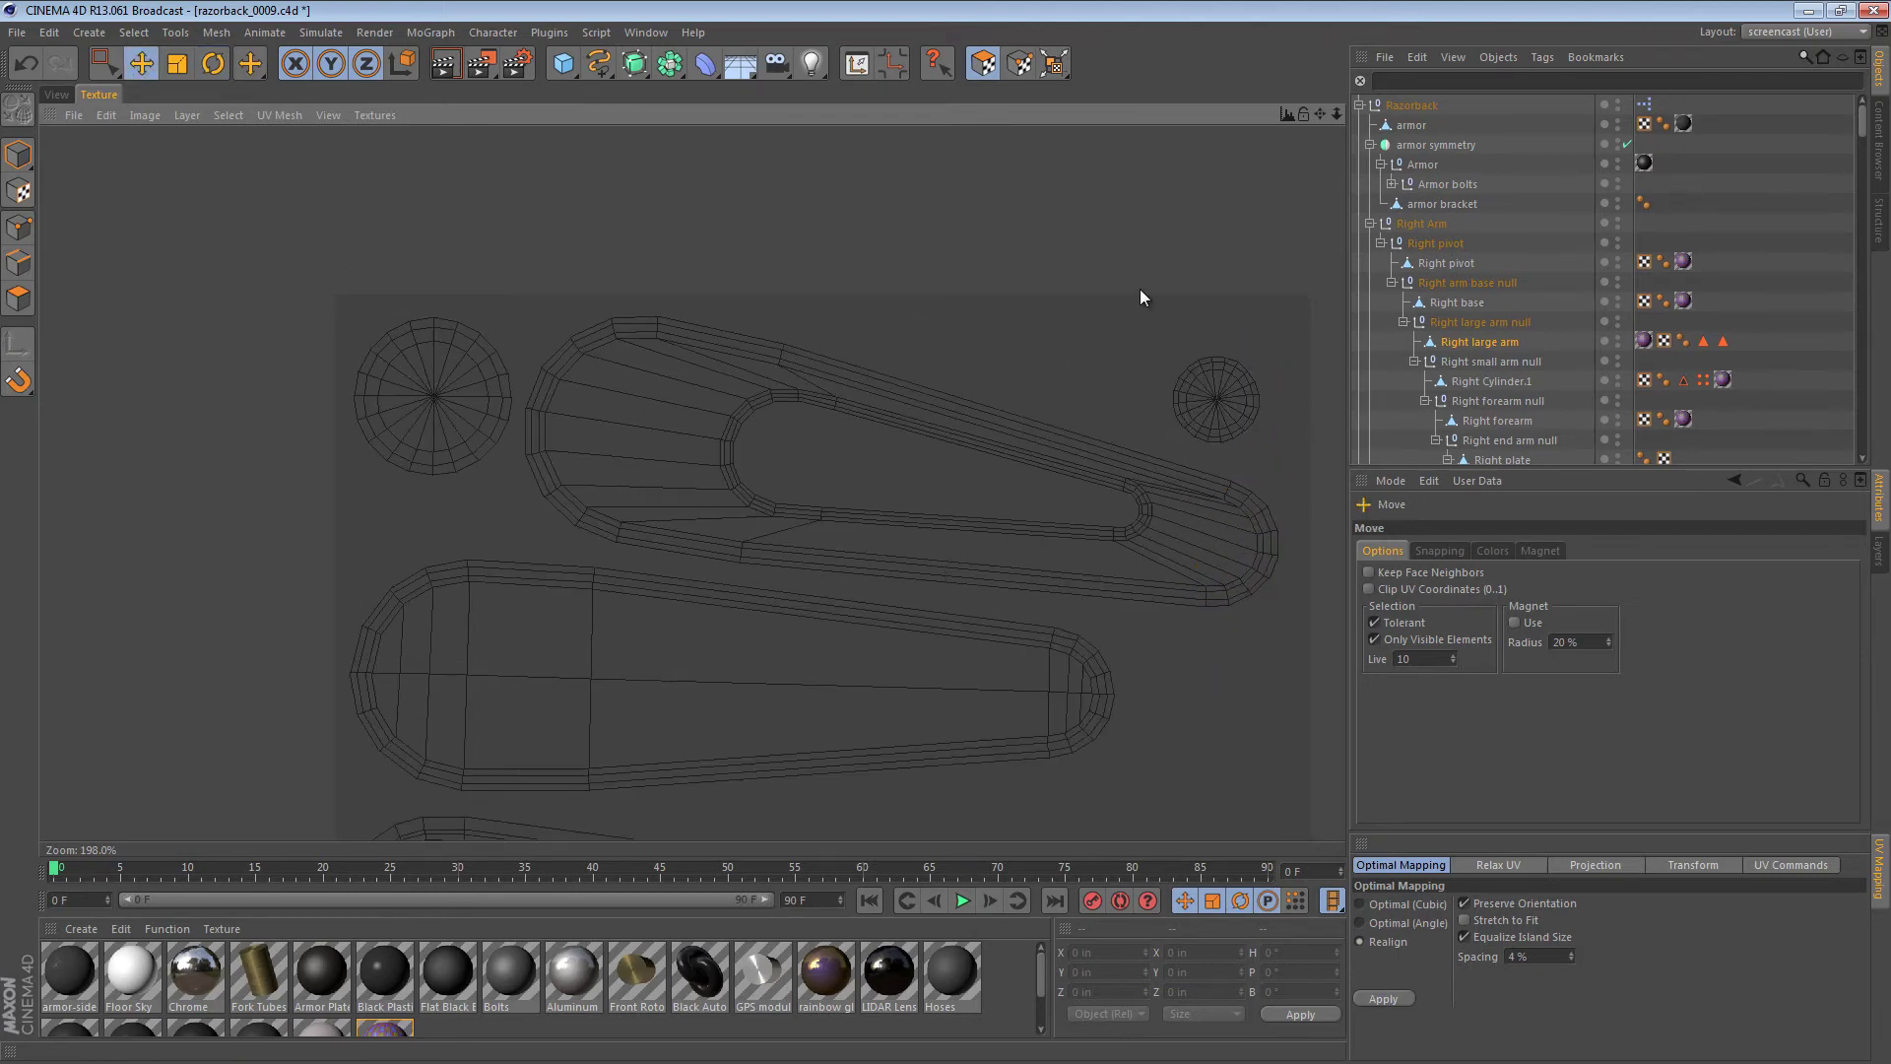
{"action": "scroll", "coordinate": [919, 570], "scroll_direction": "down", "scroll_amount": 4}
{"action": "middle_click_drag", "start_coordinate": [1209, 449], "coordinate": [1203, 434], "text": "alt"}
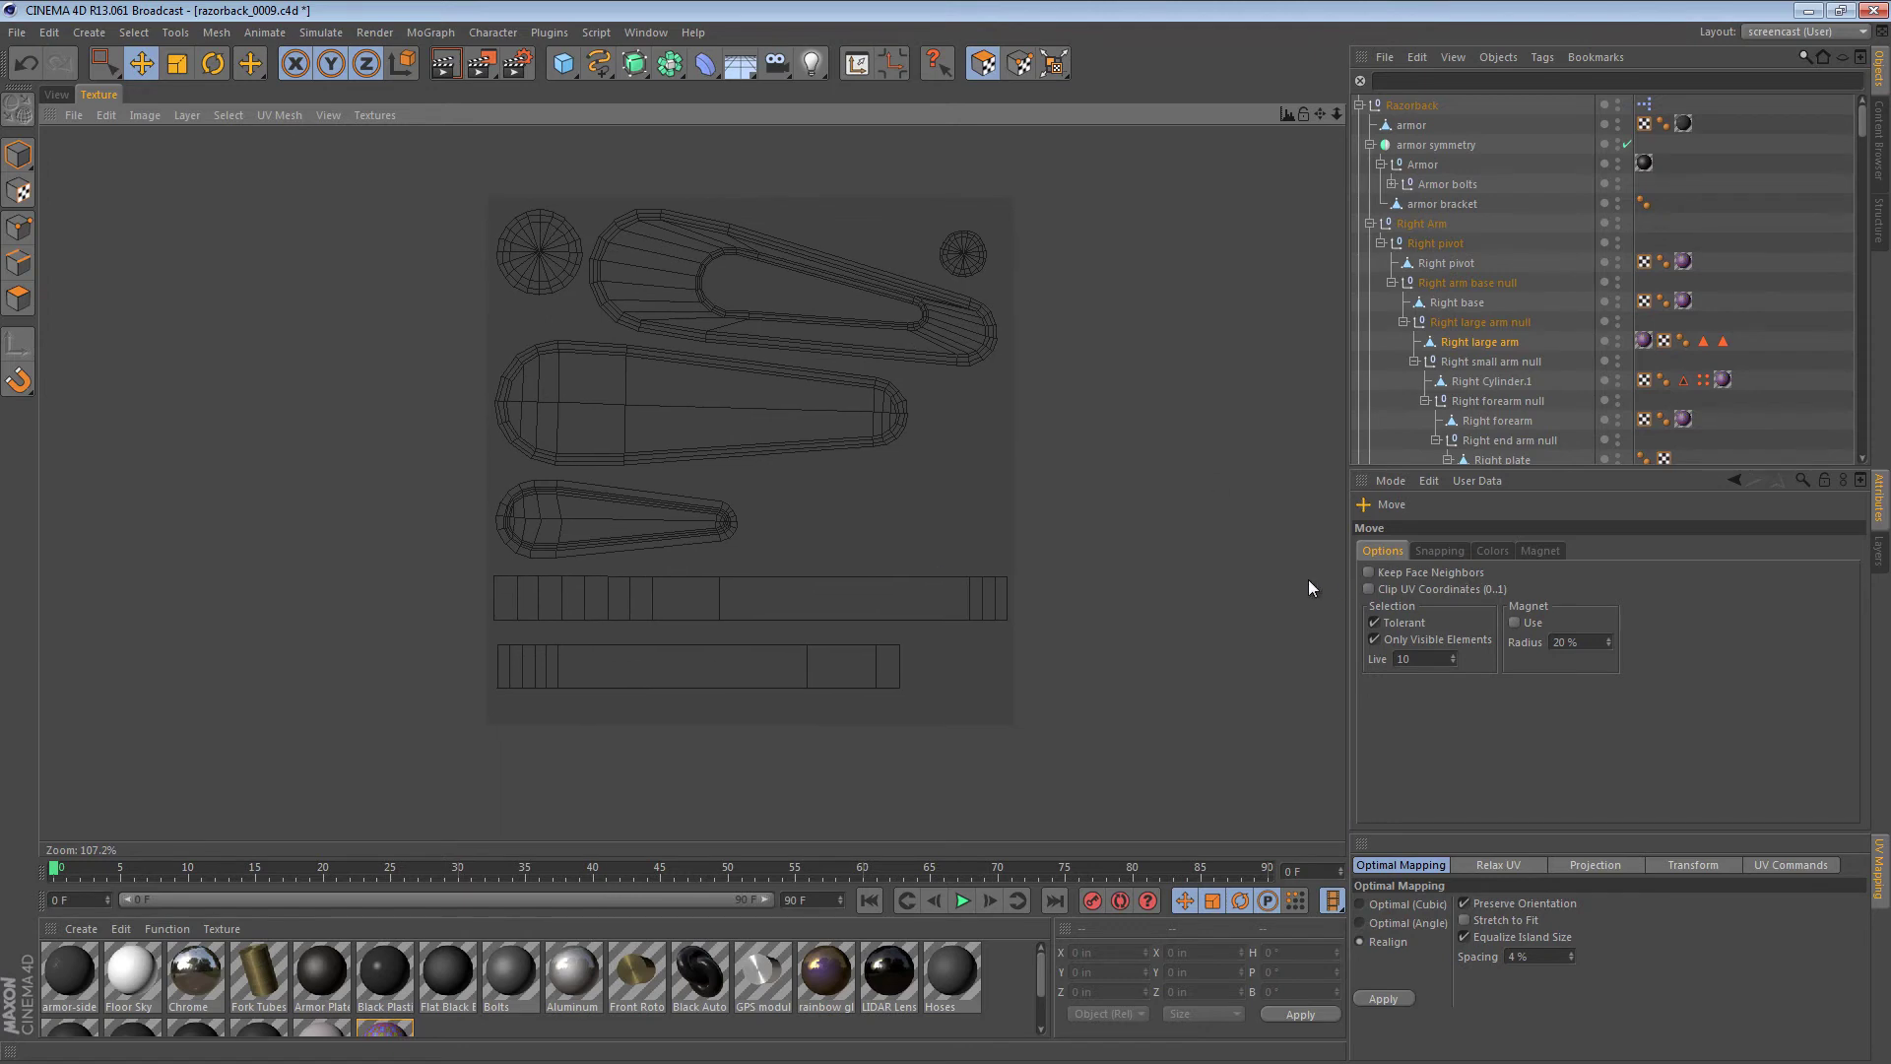
- Undo the smaller round cover's move and the cutout arm island's rotation
{"action": "key", "text": "ctrl+z"}
{"action": "key", "text": "ctrl+z"}
{"action": "key", "text": "ctrl+z"}
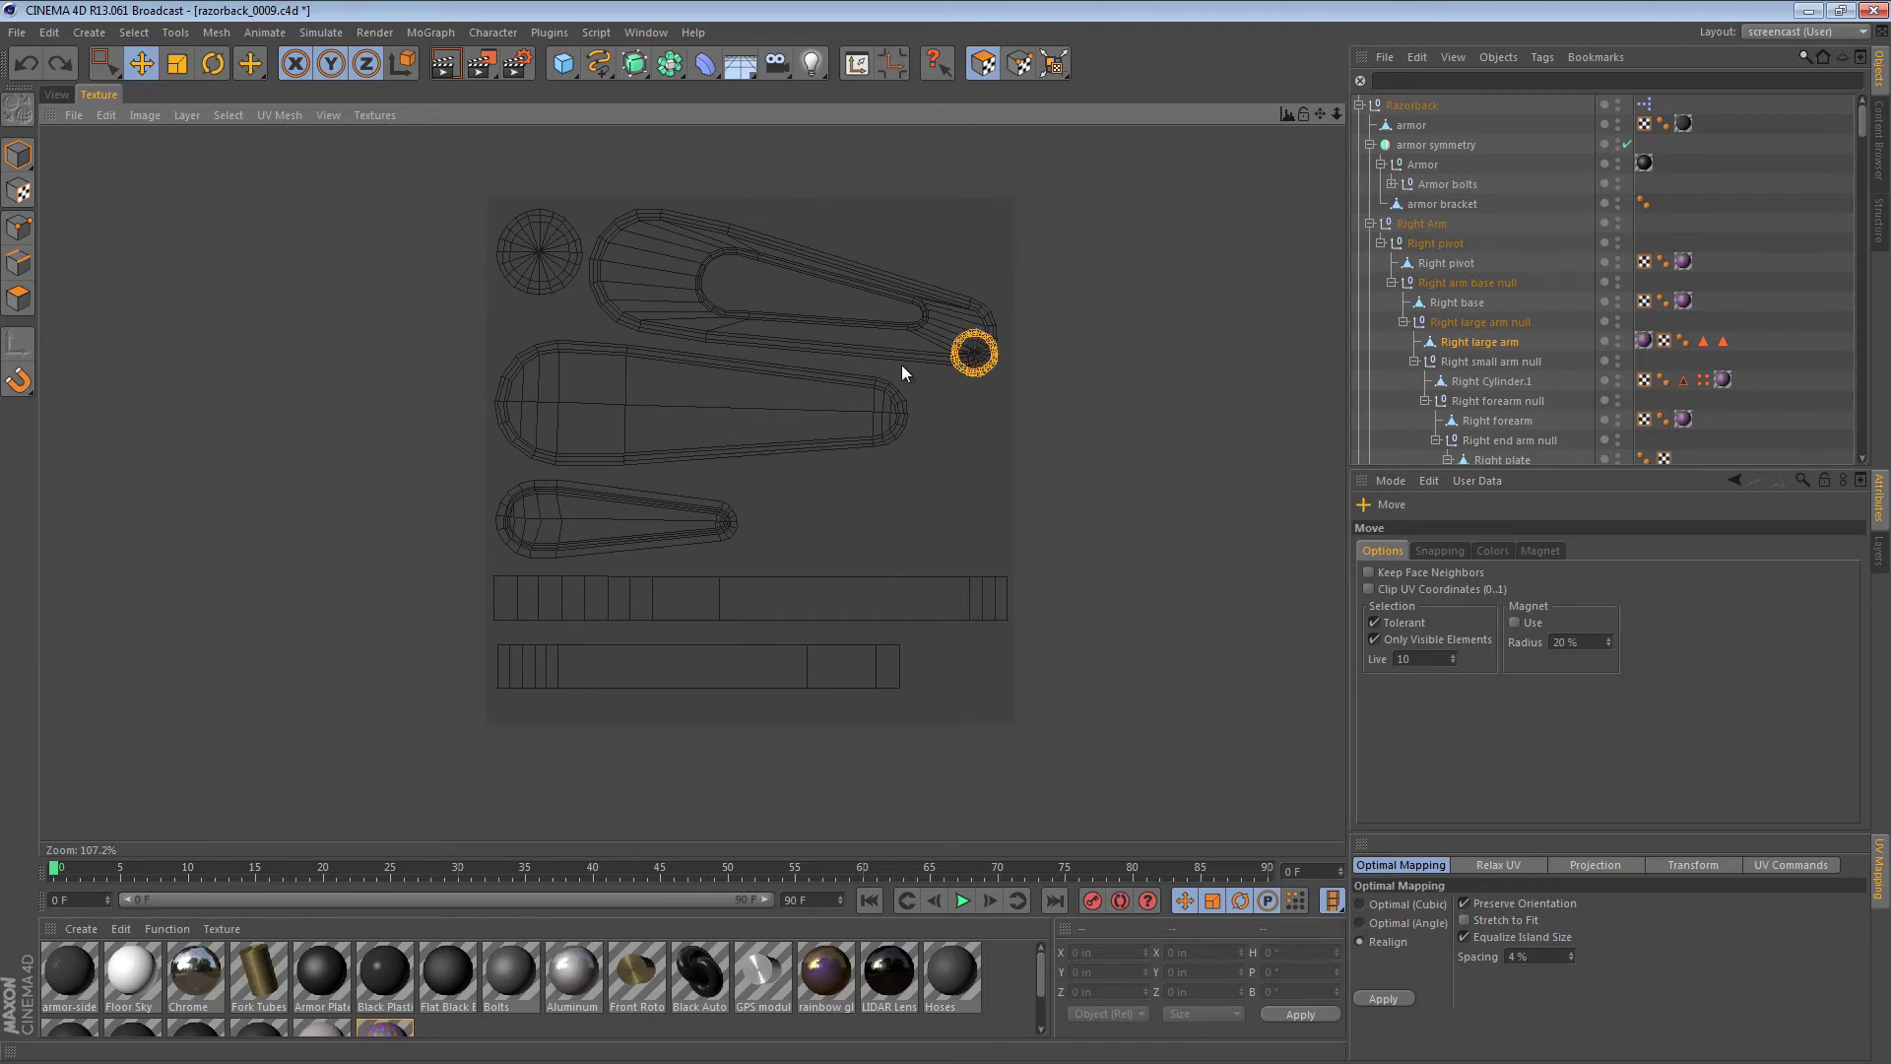
{"action": "key", "text": "ctrl+z"}
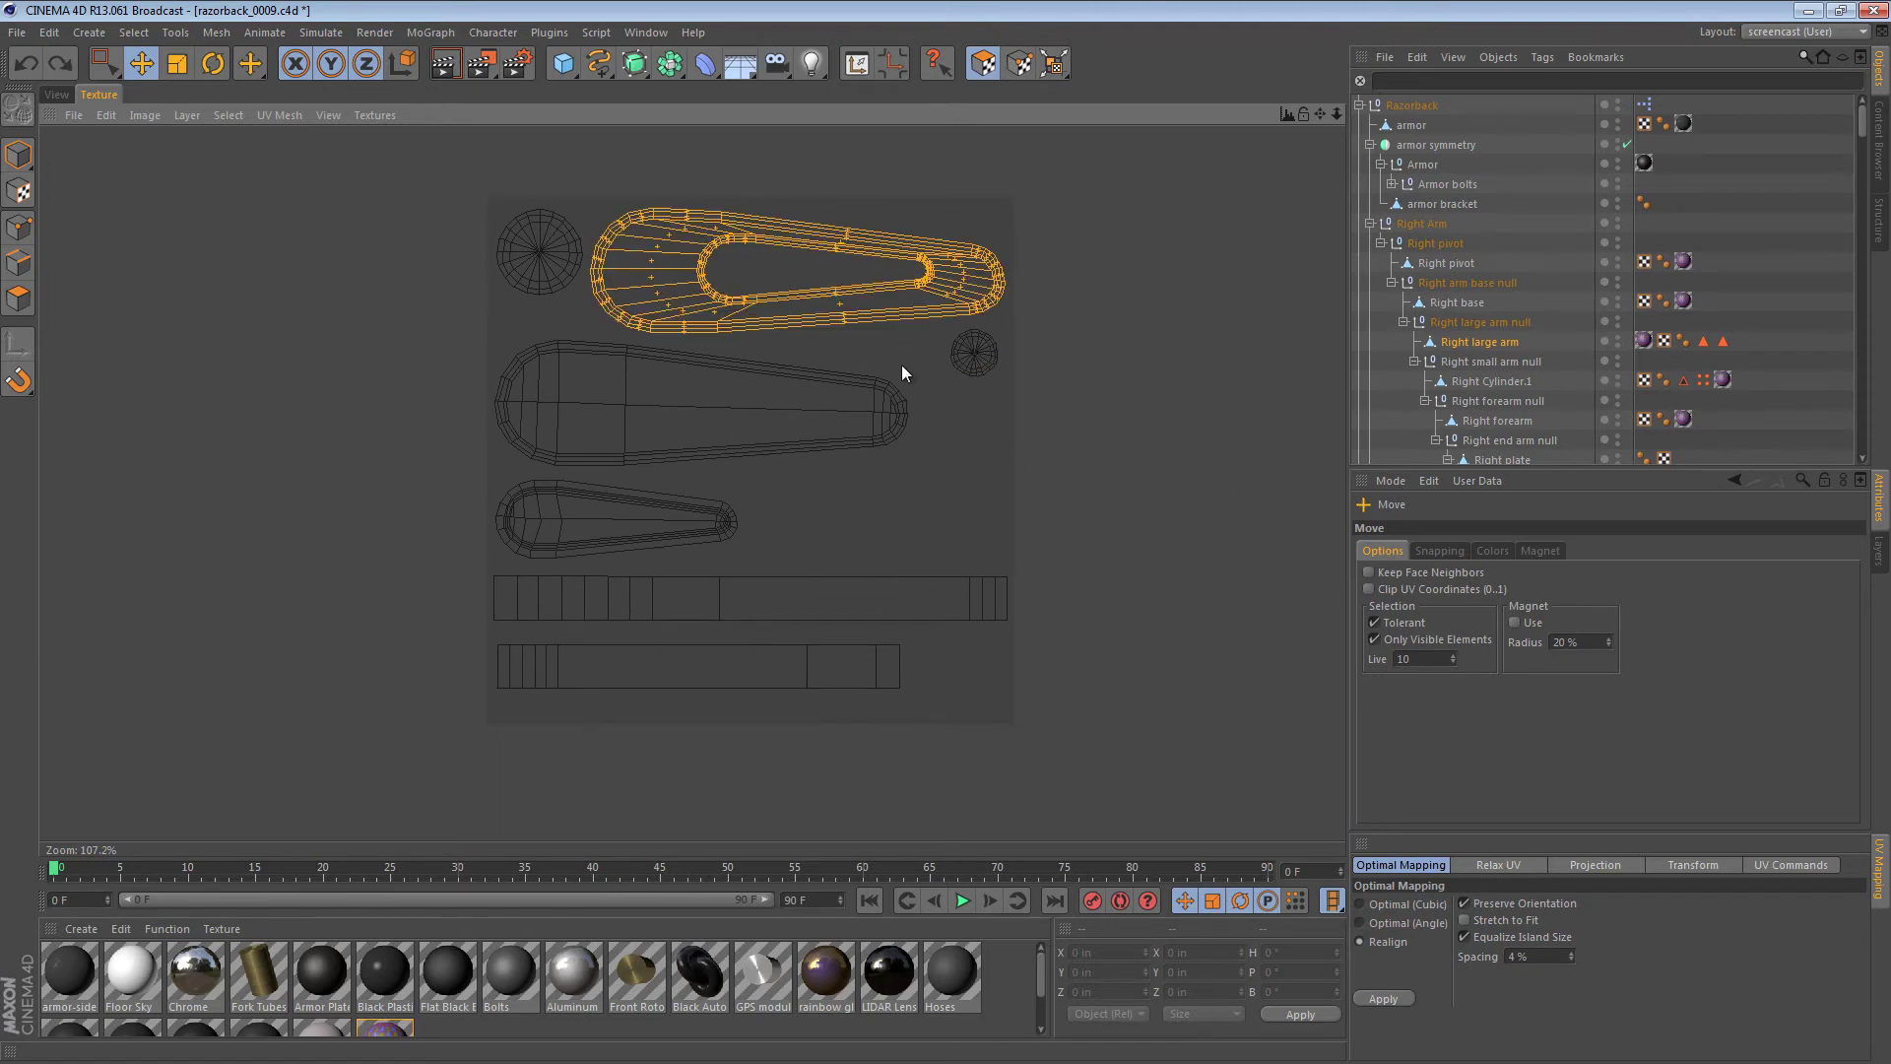
- Clear the UV selection and save the project
{"action": "left_click", "coordinate": [1025, 253]}
{"action": "scroll", "coordinate": [995, 446], "scroll_direction": "down", "scroll_amount": 3}
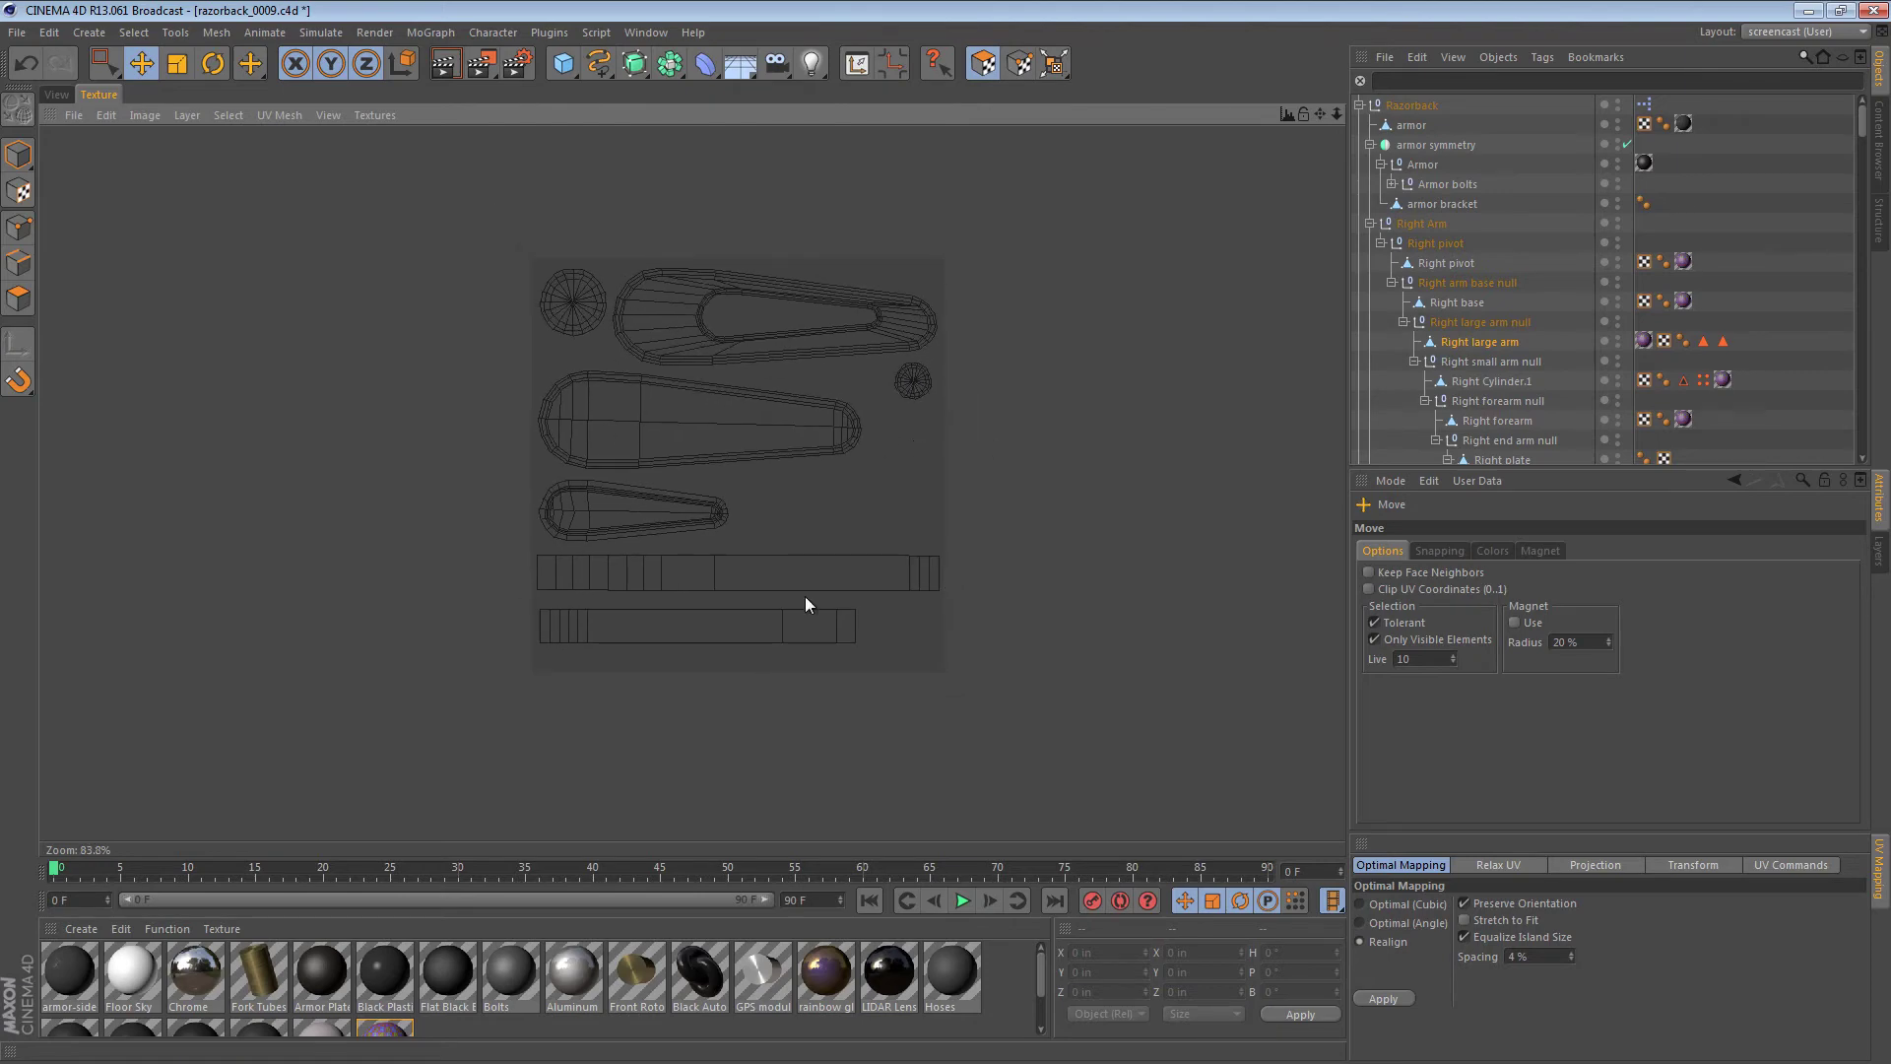
{"action": "key", "text": "ctrl+s"}
- Return to the 3D view, deselect everything, and examine the numbered texture on the arm parts from several angles
{"action": "left_click", "coordinate": [55, 94]}
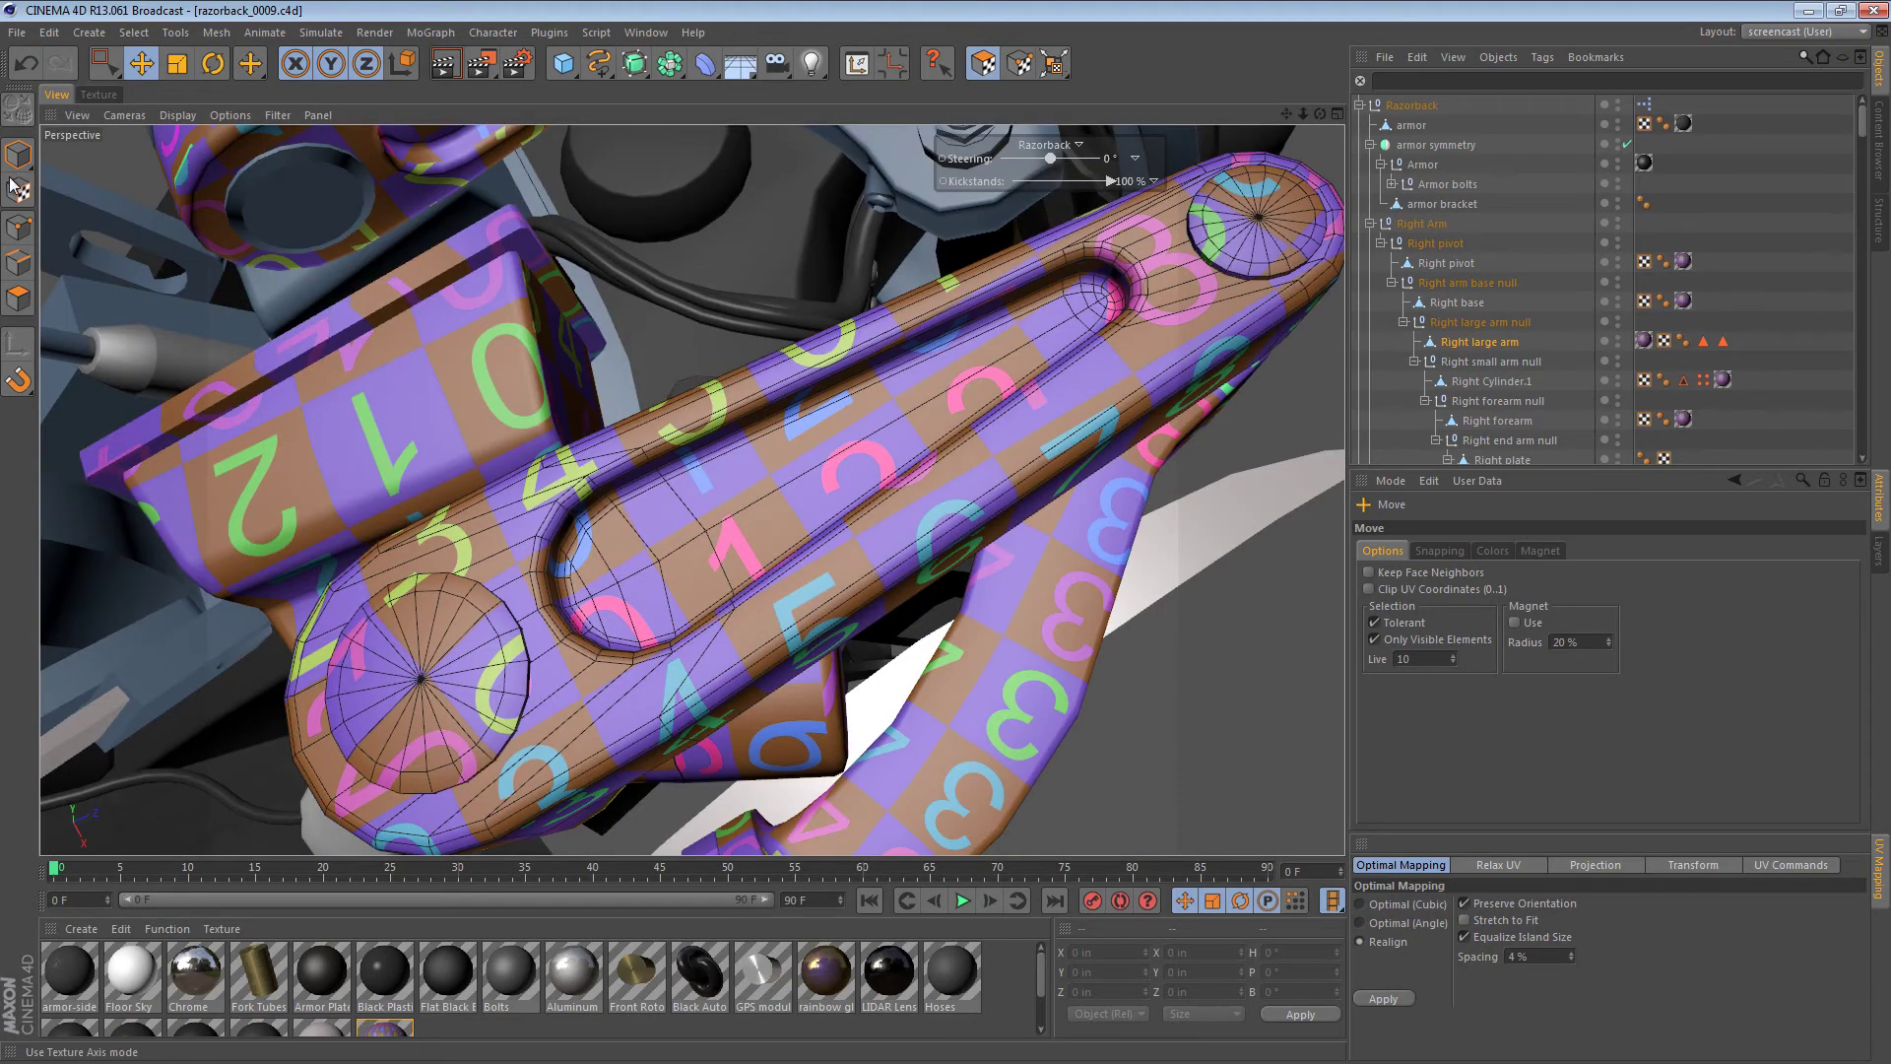
{"action": "key", "text": "ctrl+shift+a"}
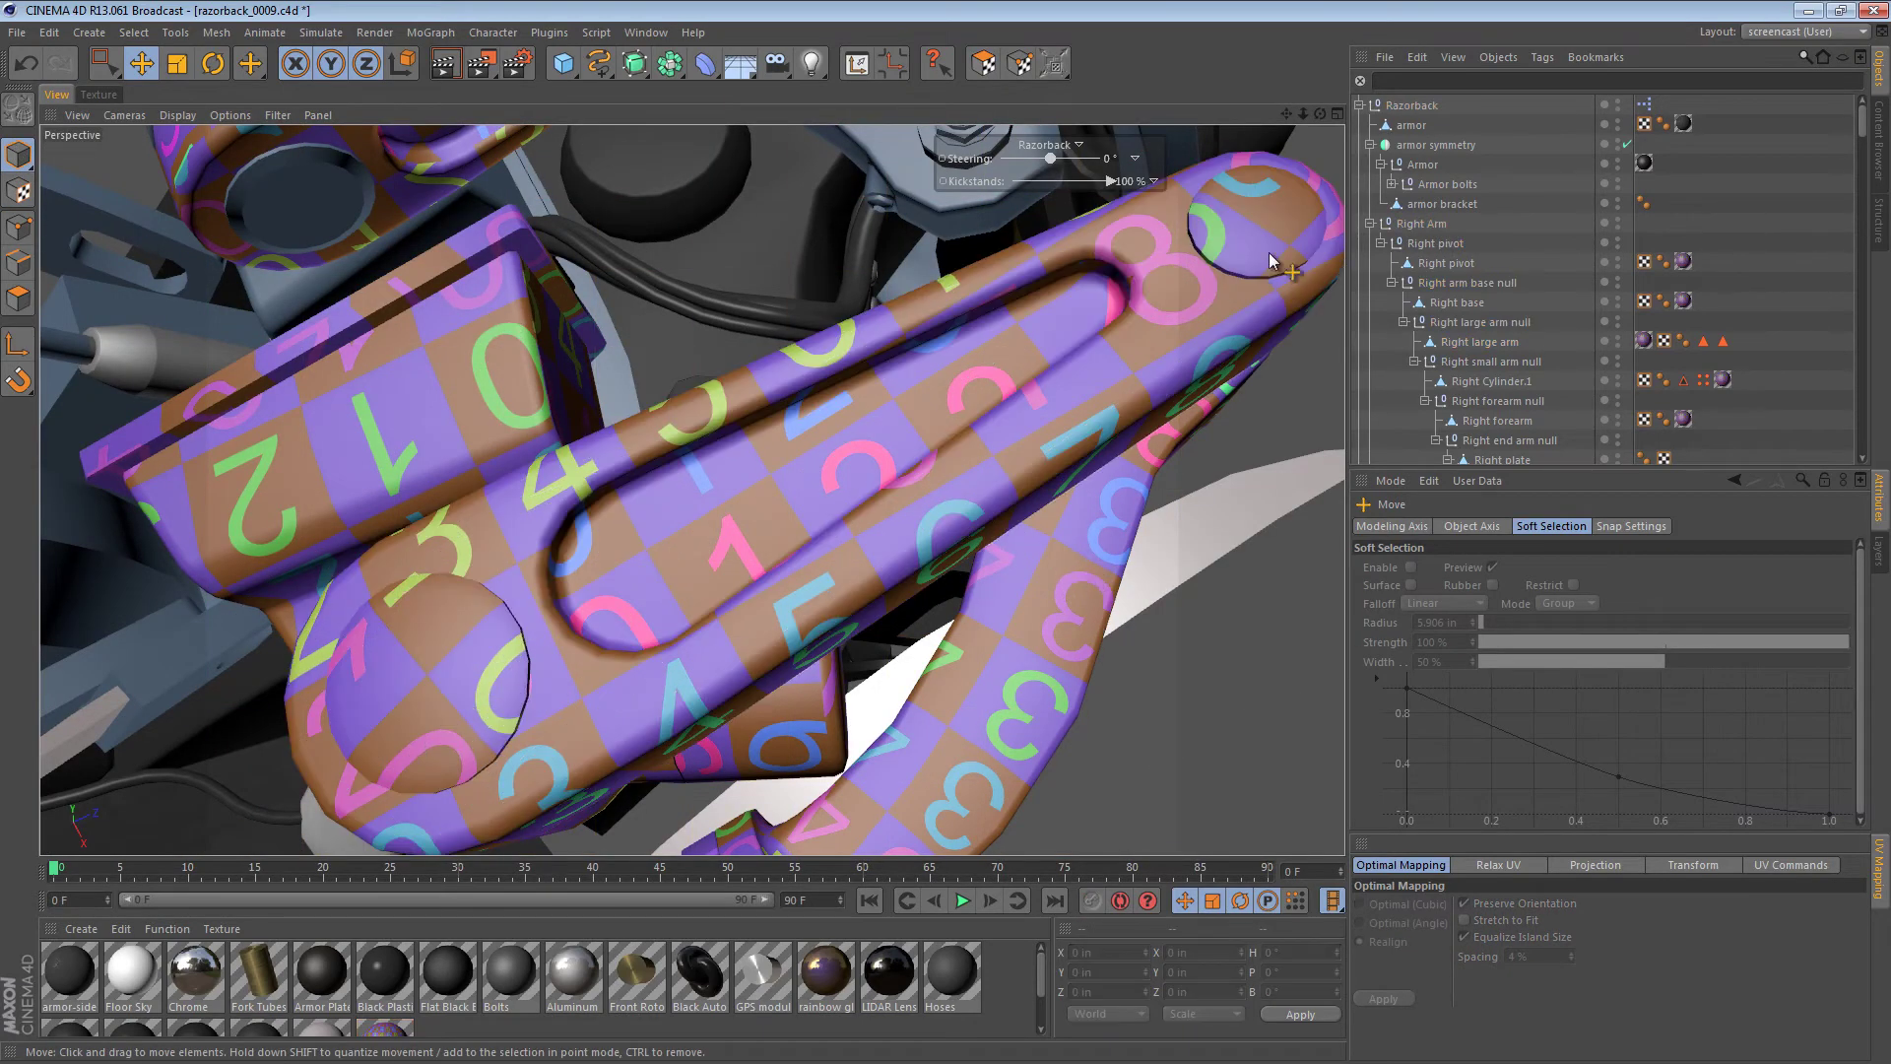
{"action": "right_click_drag", "start_coordinate": [847, 483], "coordinate": [803, 483], "text": "alt"}
{"action": "mouse_move", "coordinate": [803, 482]}
{"action": "left_mouse_down", "text": "alt"}
{"action": "mouse_move", "coordinate": [693, 390]}
{"action": "mouse_move", "coordinate": [827, 482]}
{"action": "left_mouse_up", "text": "alt"}
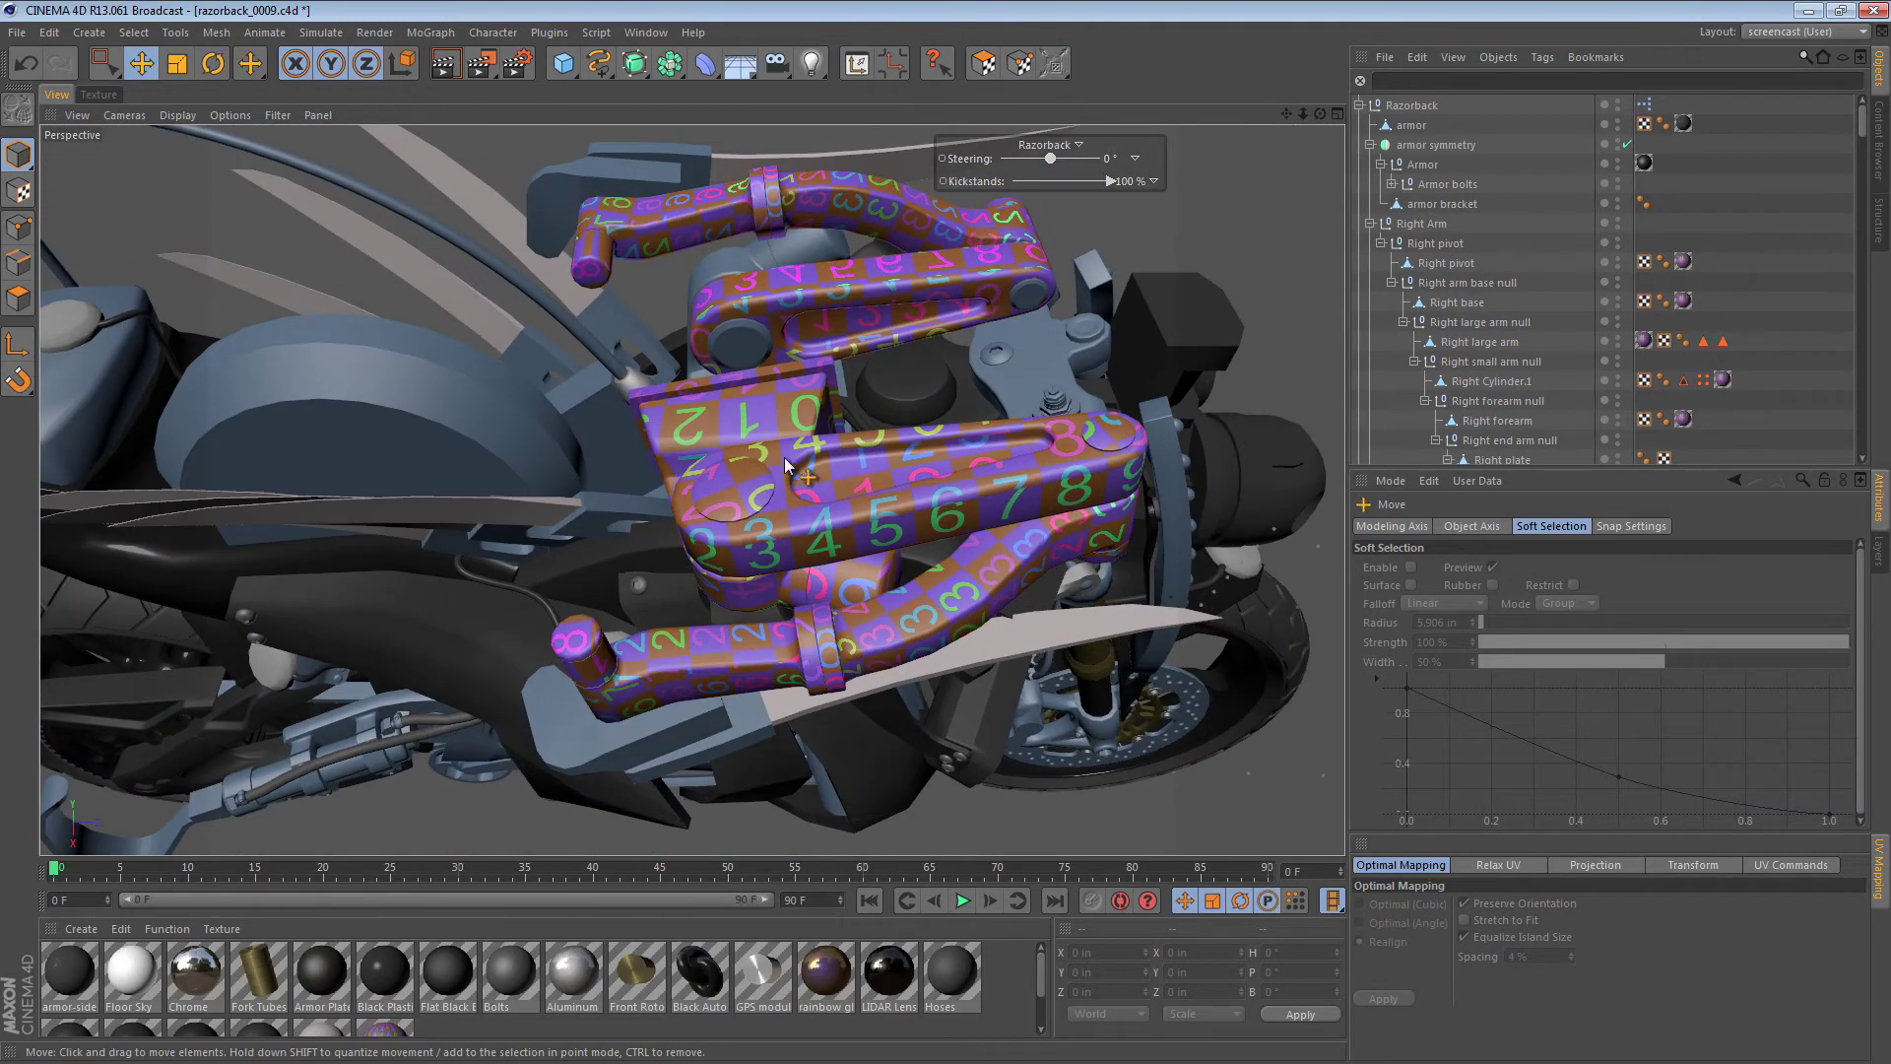
{"action": "left_click_drag", "start_coordinate": [957, 512], "coordinate": [717, 496], "text": "alt"}
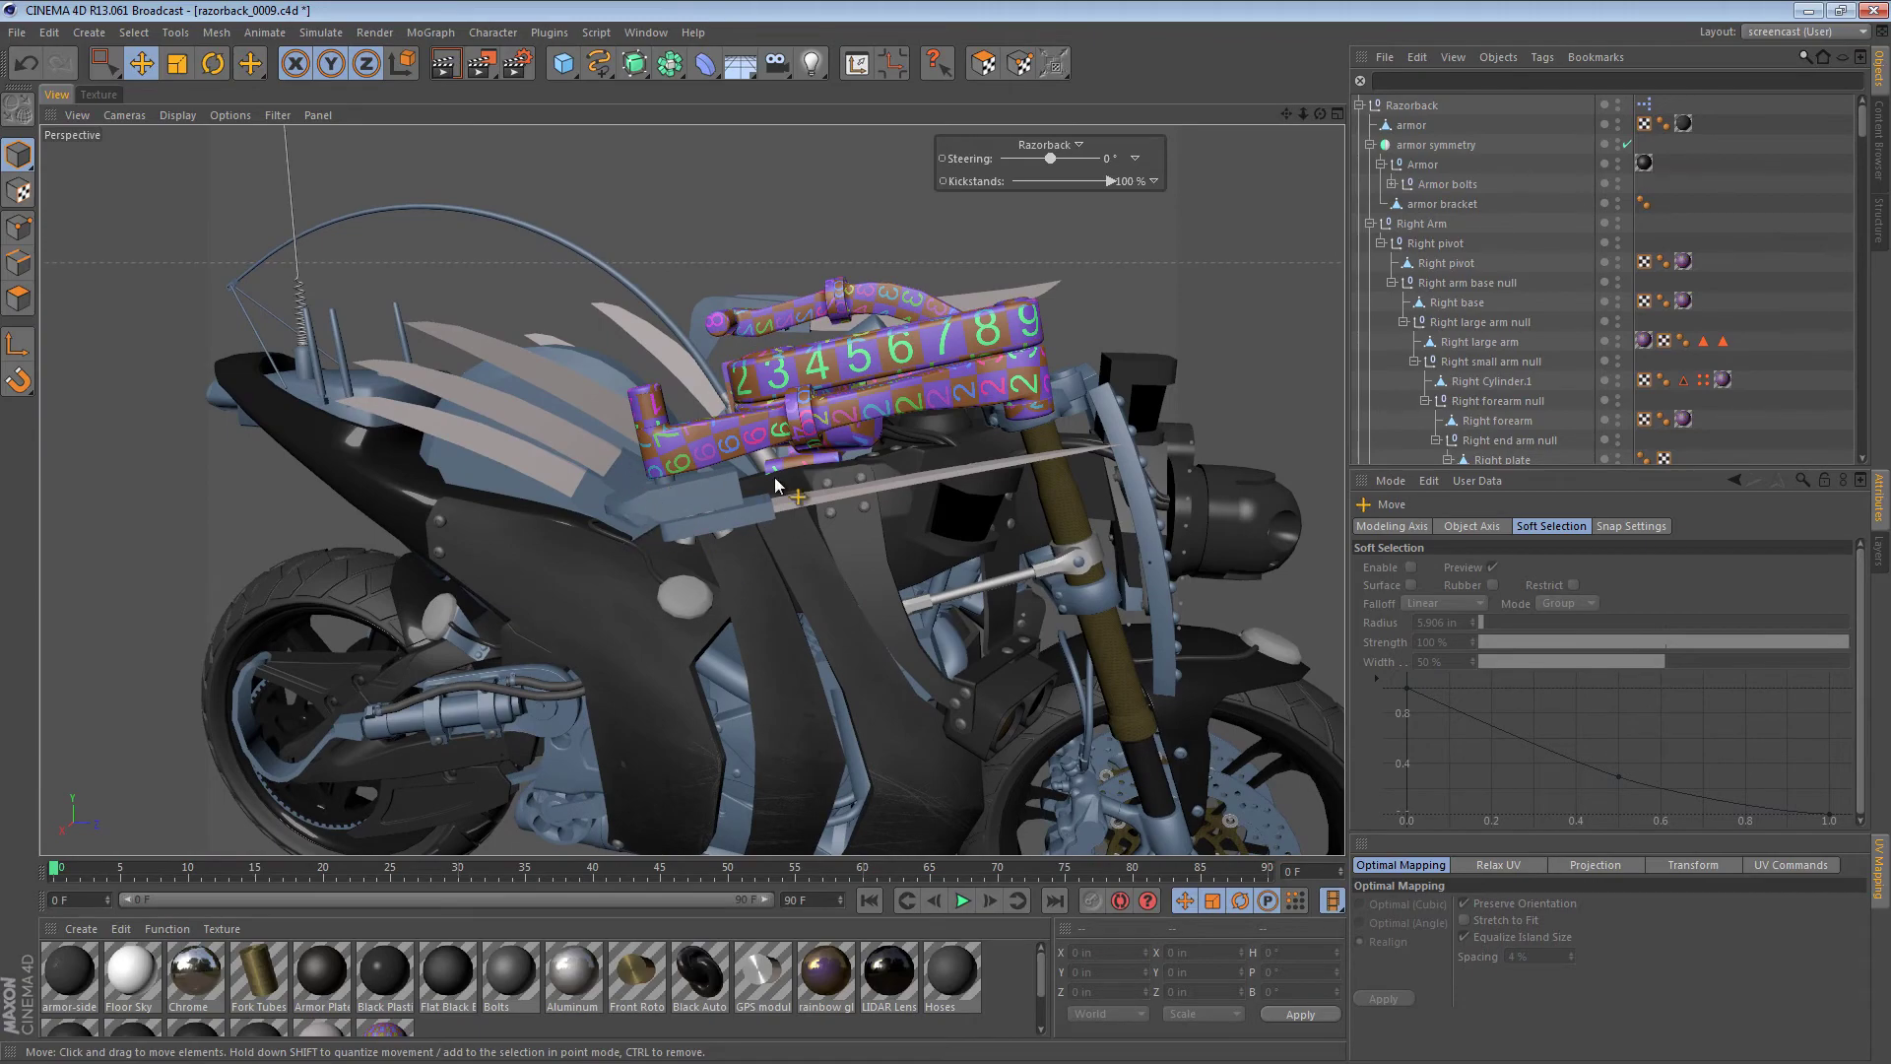
{"action": "right_click_drag", "start_coordinate": [899, 372], "coordinate": [1020, 368], "text": "alt"}
{"action": "middle_click_drag", "start_coordinate": [1021, 369], "coordinate": [961, 402], "text": "alt"}
{"action": "left_click_drag", "start_coordinate": [978, 322], "coordinate": [1047, 419], "text": "alt"}
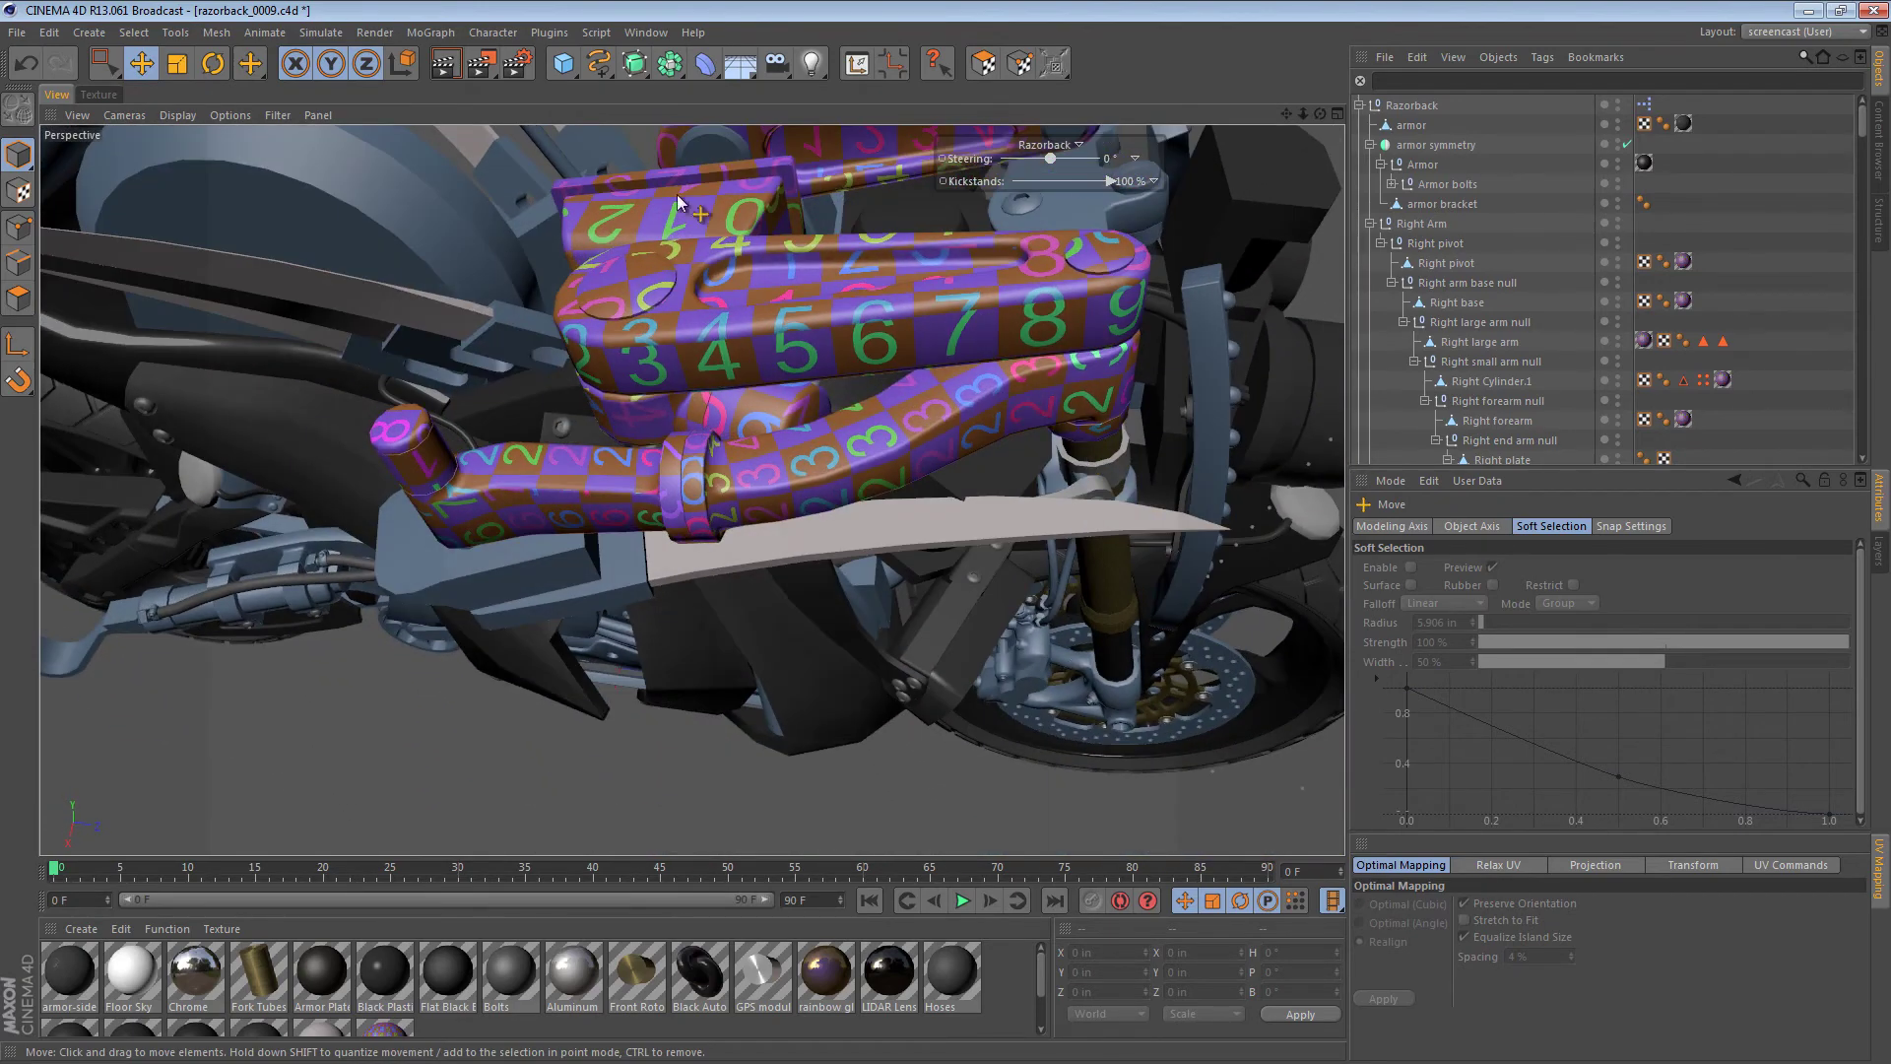
- Select the Right pivot null within Right Arm and try rotating the whole arm about it
{"action": "left_click", "coordinate": [1423, 223]}
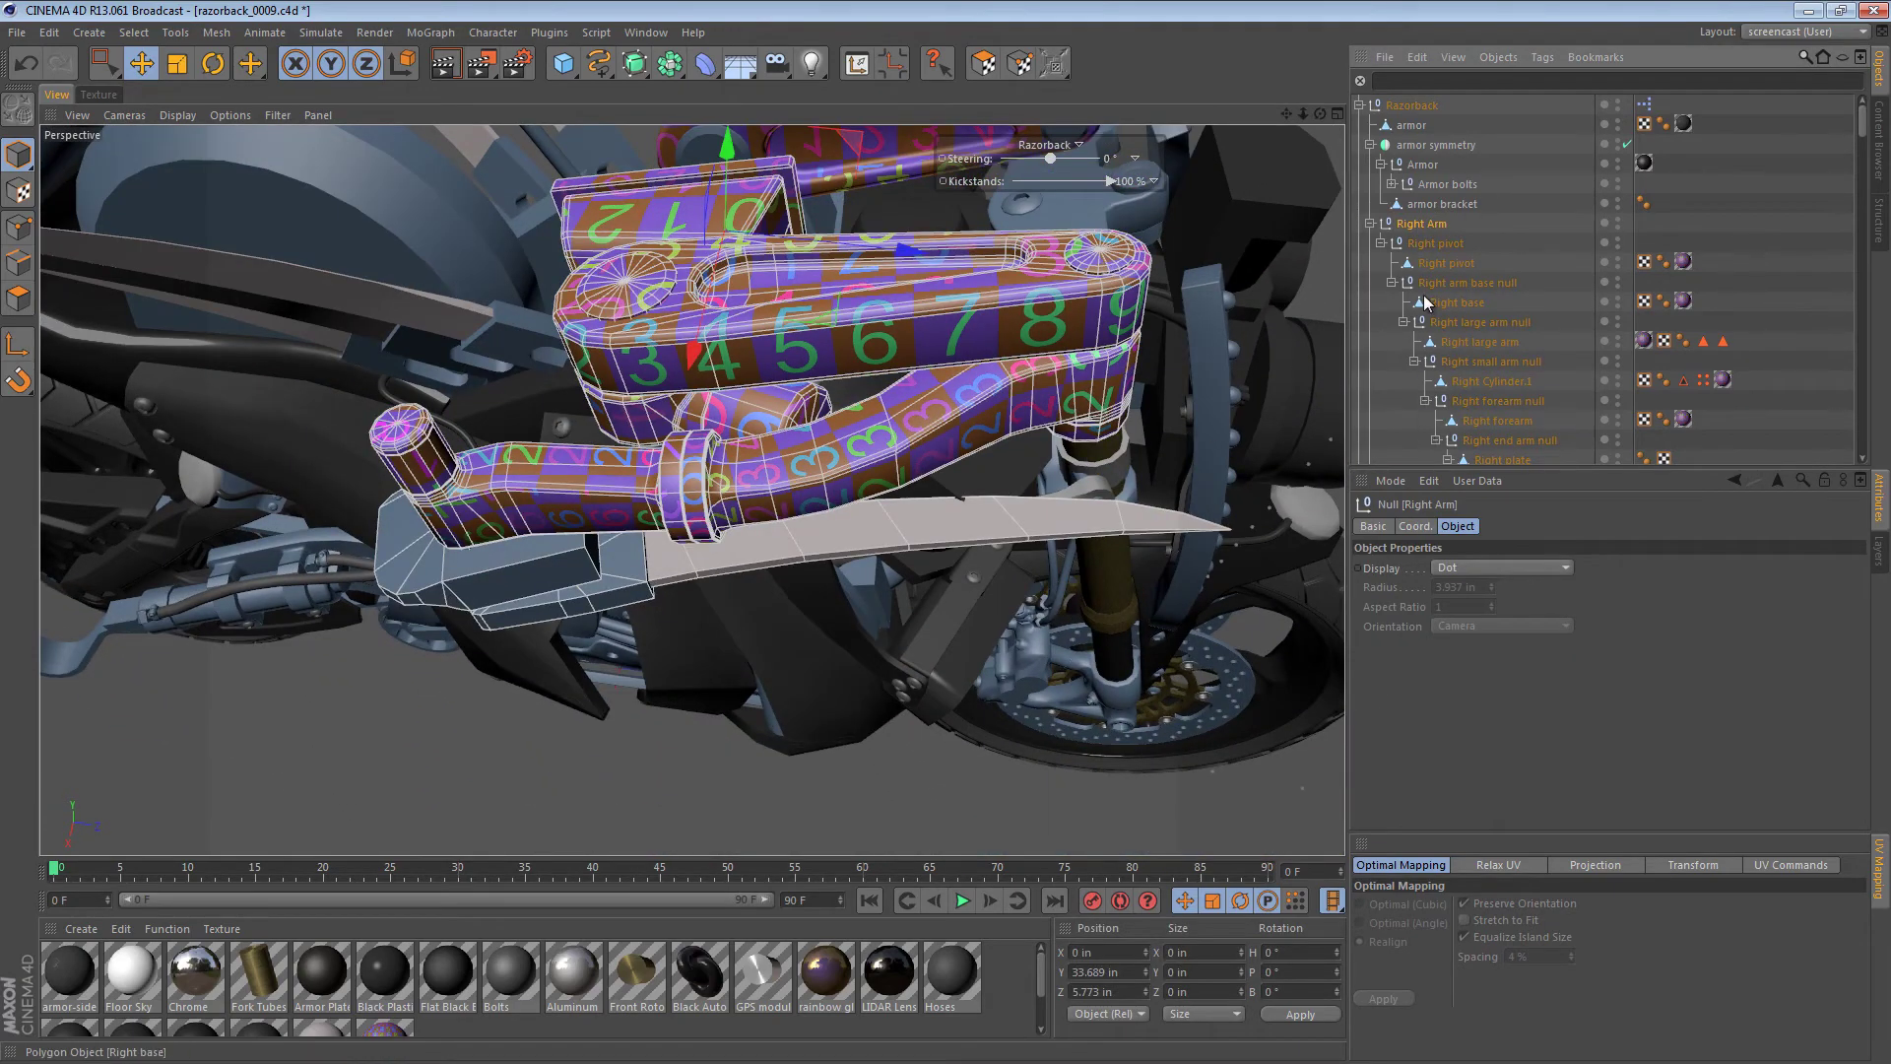
{"action": "left_click", "coordinate": [1436, 244]}
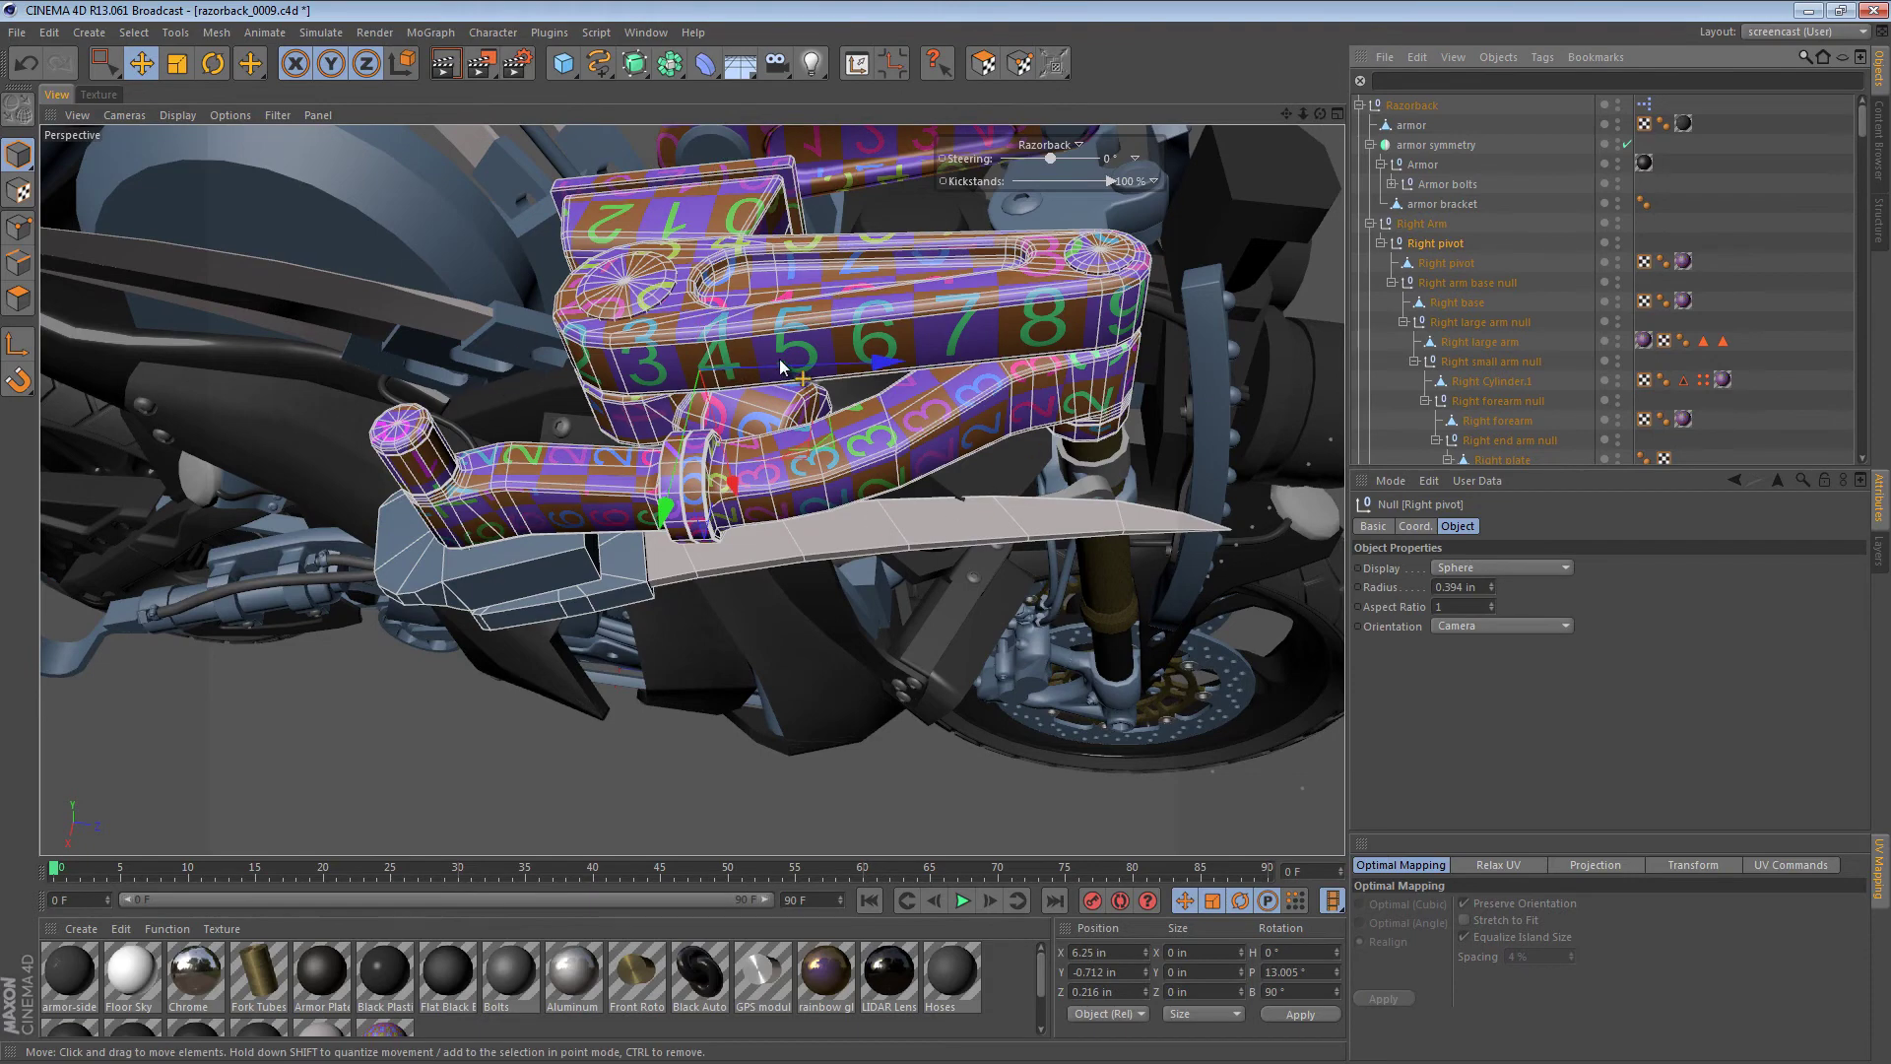
{"action": "left_click_drag", "start_coordinate": [780, 359], "coordinate": [384, 318], "text": "alt"}
{"action": "key", "text": "r"}
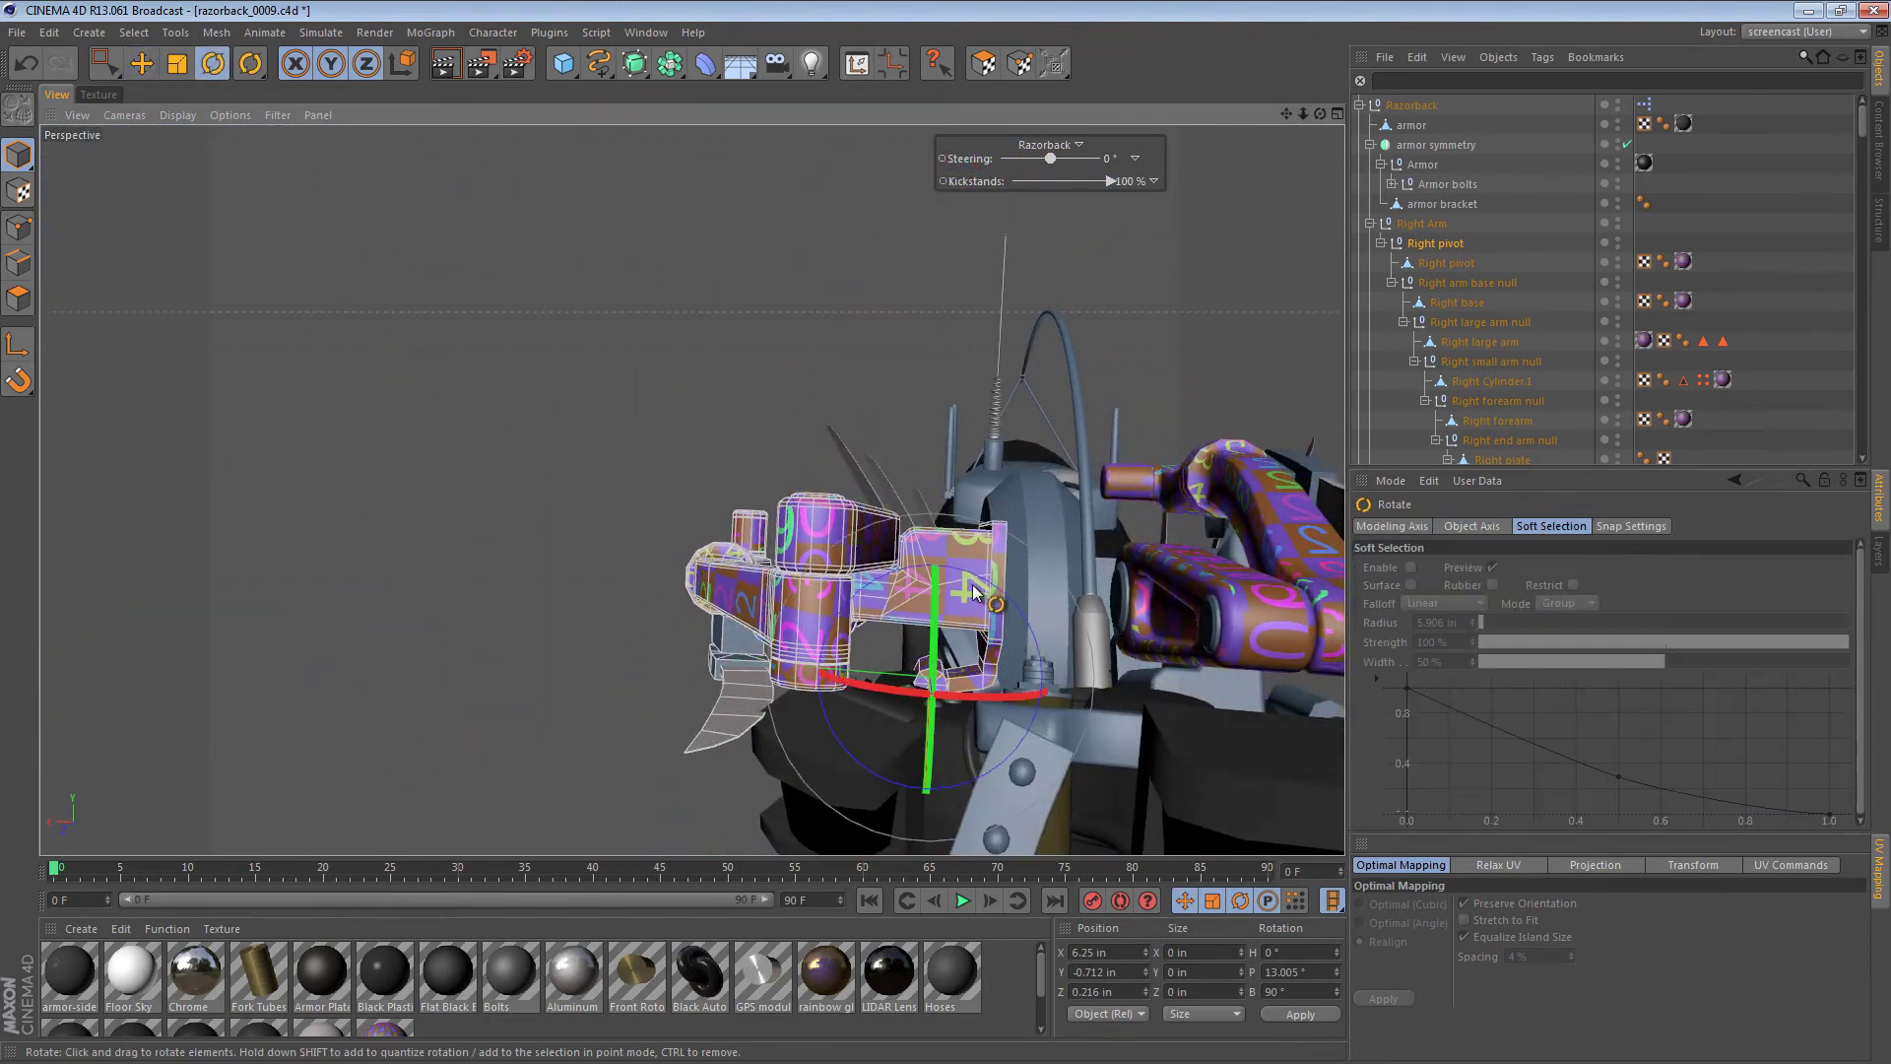
{"action": "mouse_move", "coordinate": [990, 594]}
{"action": "left_mouse_down"}
{"action": "mouse_move", "coordinate": [1039, 657]}
{"action": "mouse_move", "coordinate": [1046, 727]}
{"action": "mouse_move", "coordinate": [1125, 583]}
{"action": "mouse_move", "coordinate": [1313, 645]}
{"action": "mouse_move", "coordinate": [1073, 443]}
{"action": "left_mouse_up"}
{"action": "key", "text": "e"}
- Show the UV mesh in the texture view and inspect the layouts of Right pivot, Right base and Right large arm
{"action": "left_click", "coordinate": [98, 94]}
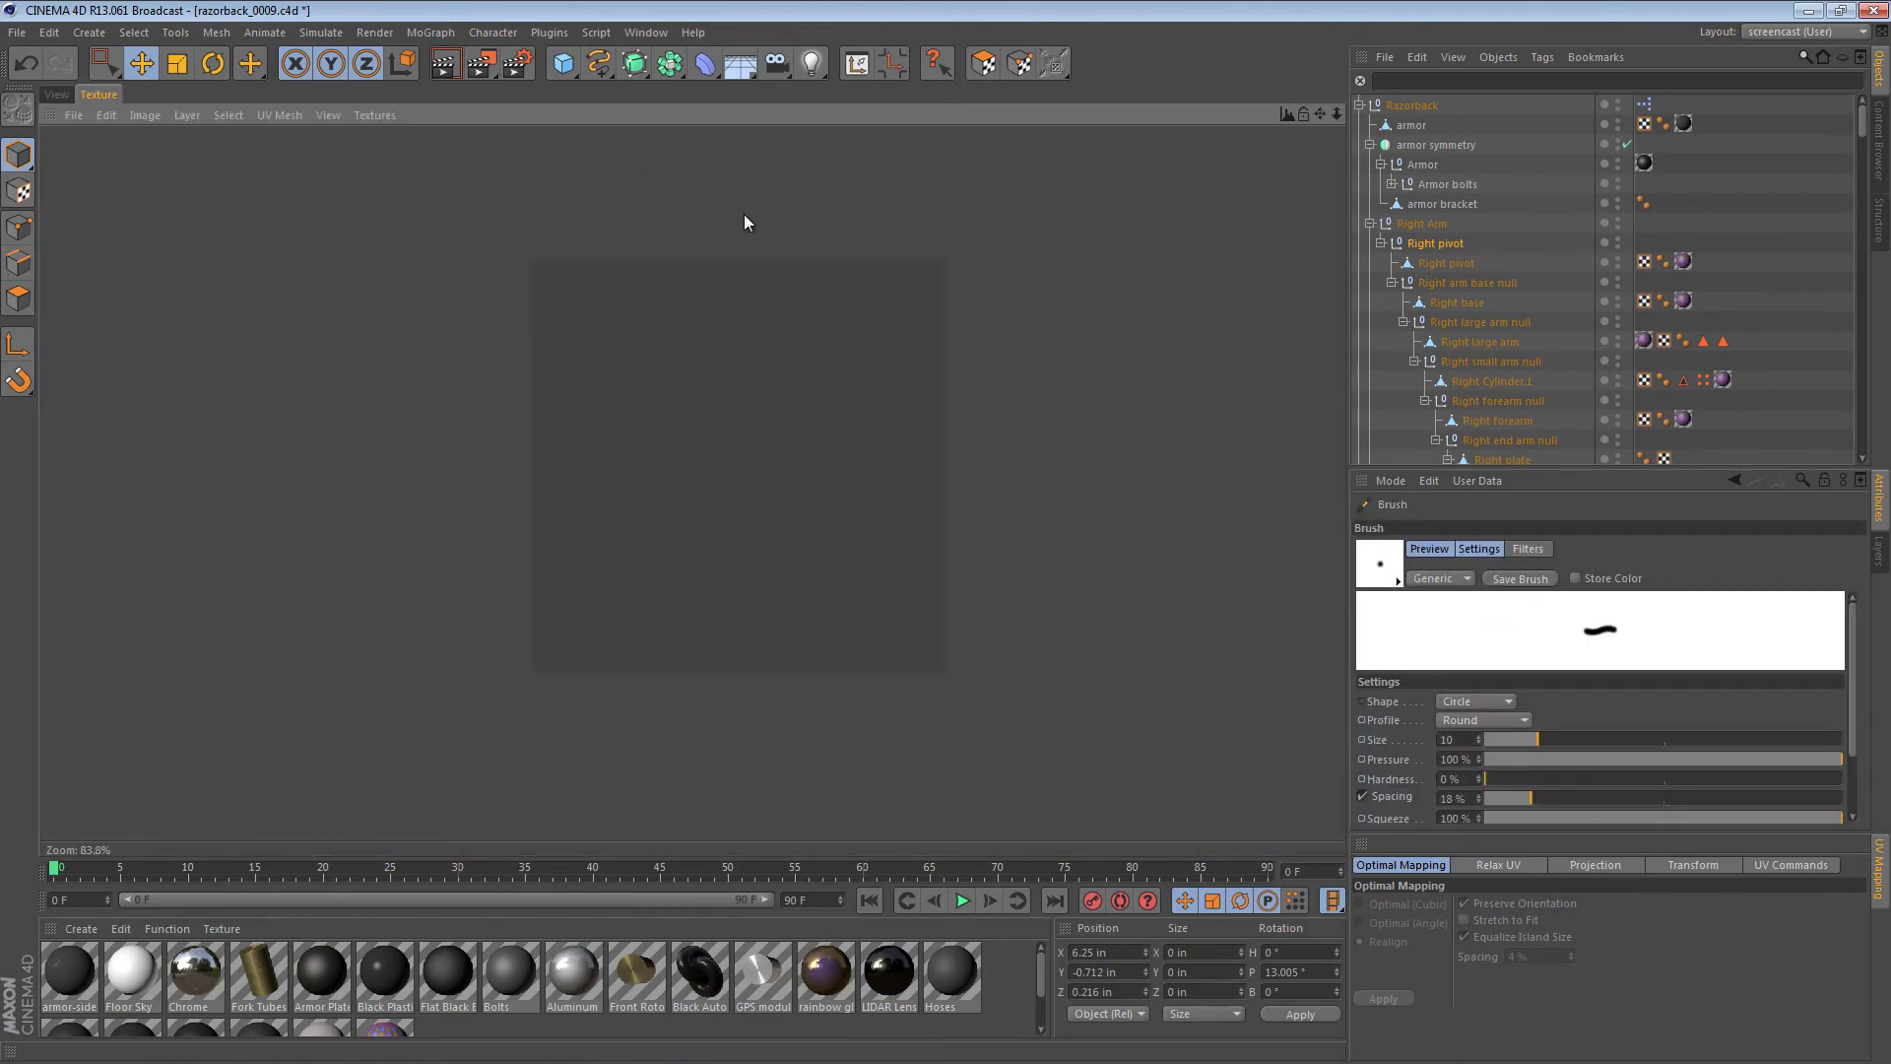
{"action": "left_click", "coordinate": [276, 116]}
{"action": "left_click", "coordinate": [349, 143]}
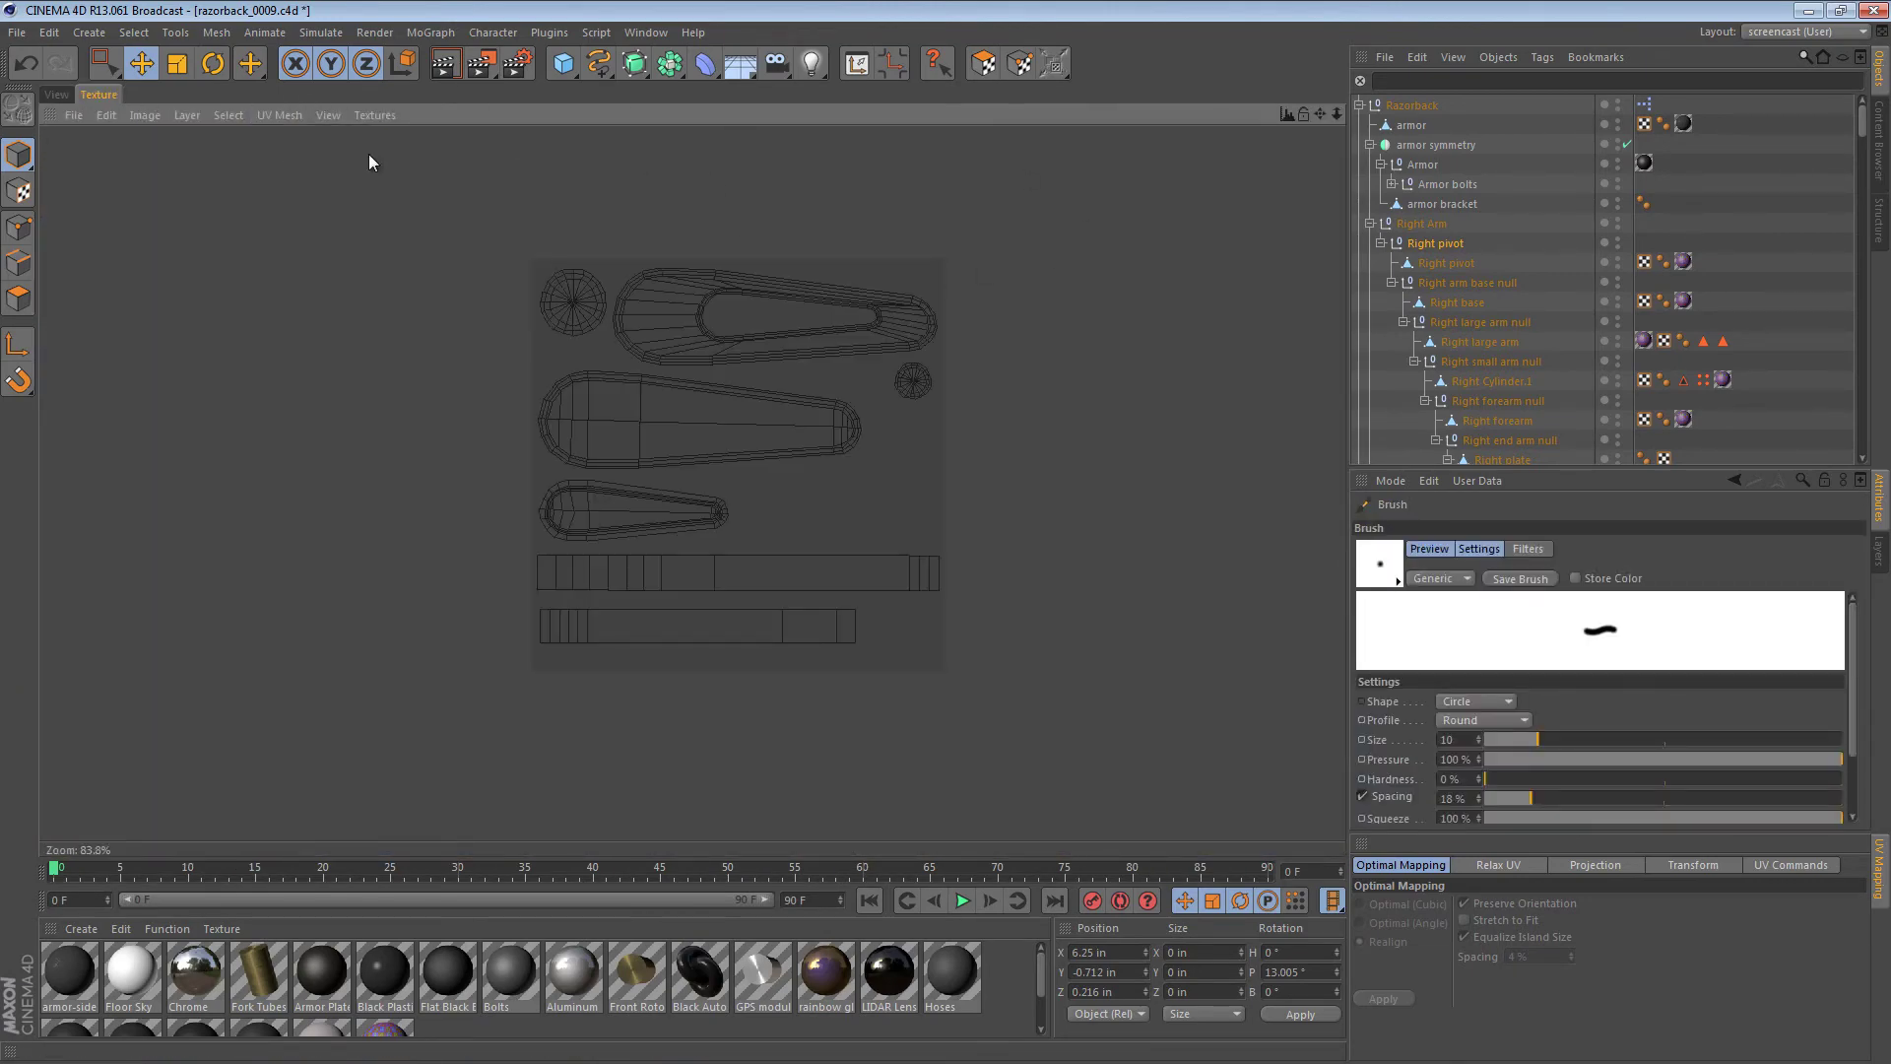
{"action": "left_click", "coordinate": [1446, 263]}
{"action": "scroll", "coordinate": [1511, 339], "scroll_direction": "down", "scroll_amount": 2}
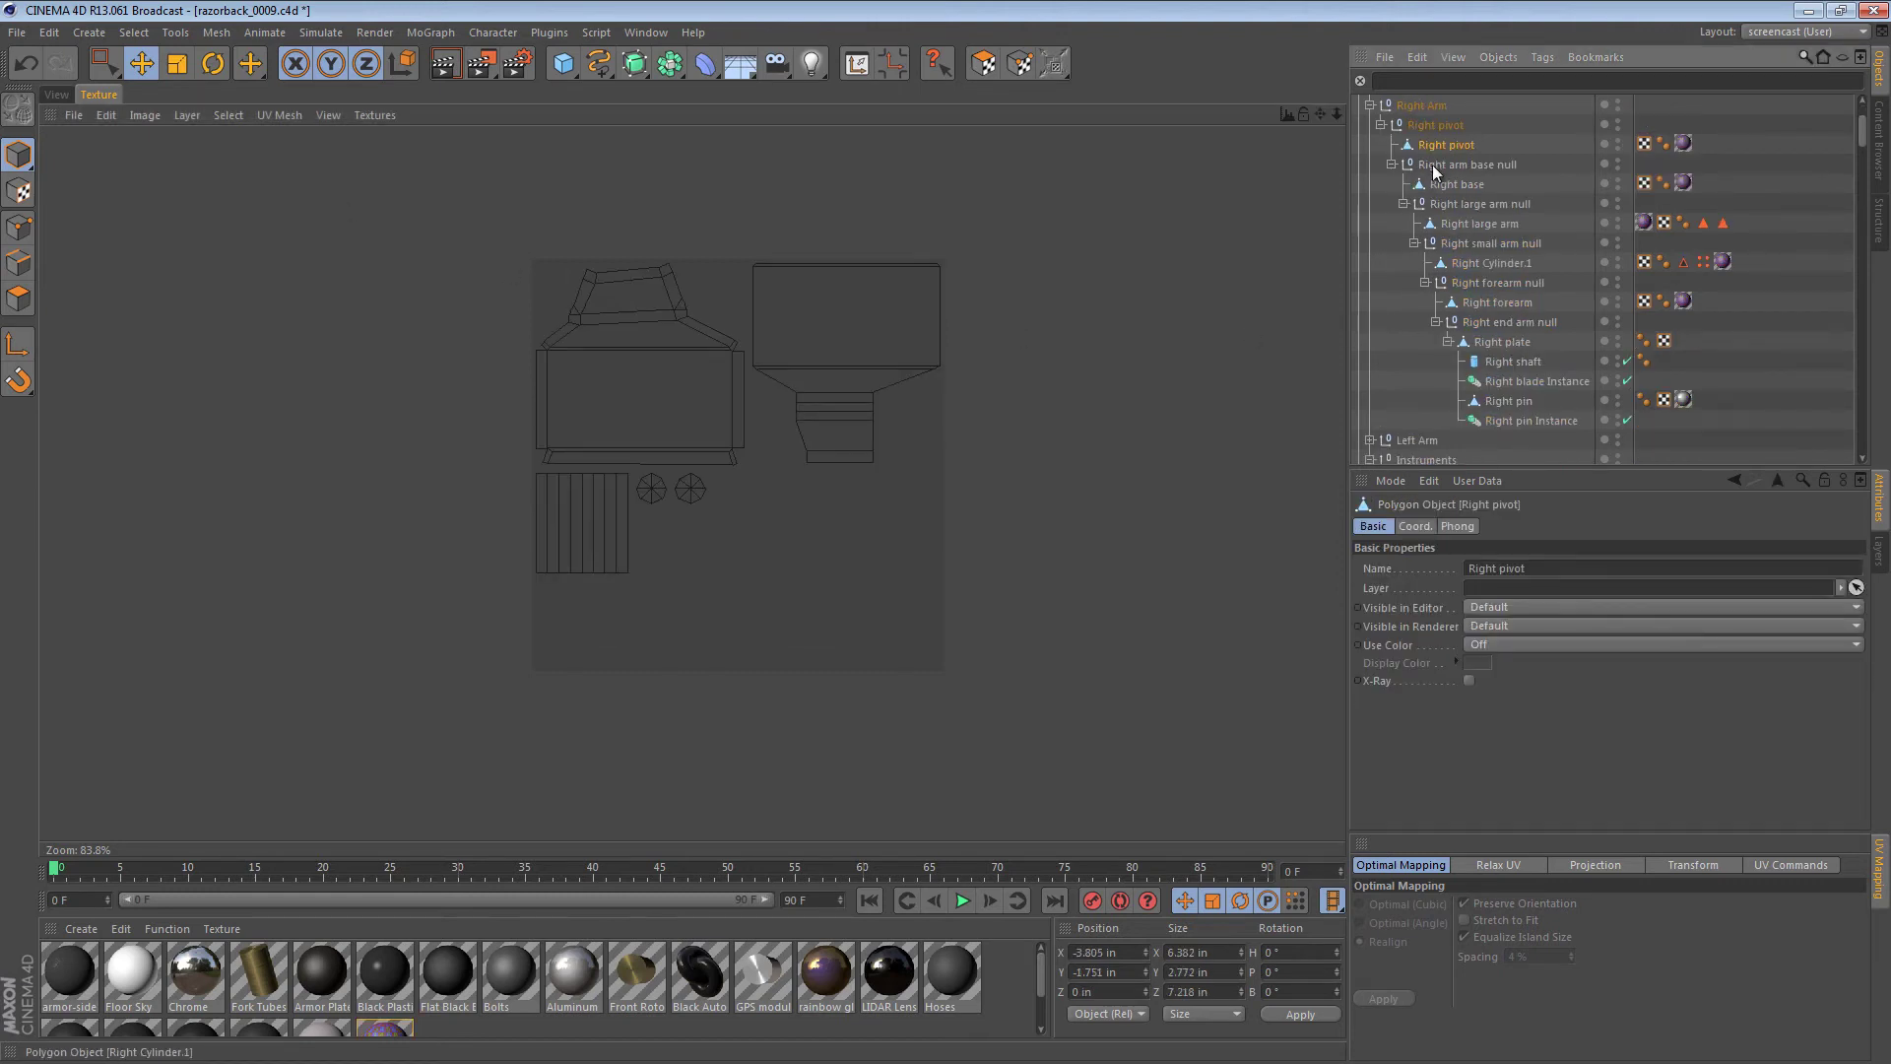
{"action": "left_click", "coordinate": [1458, 185]}
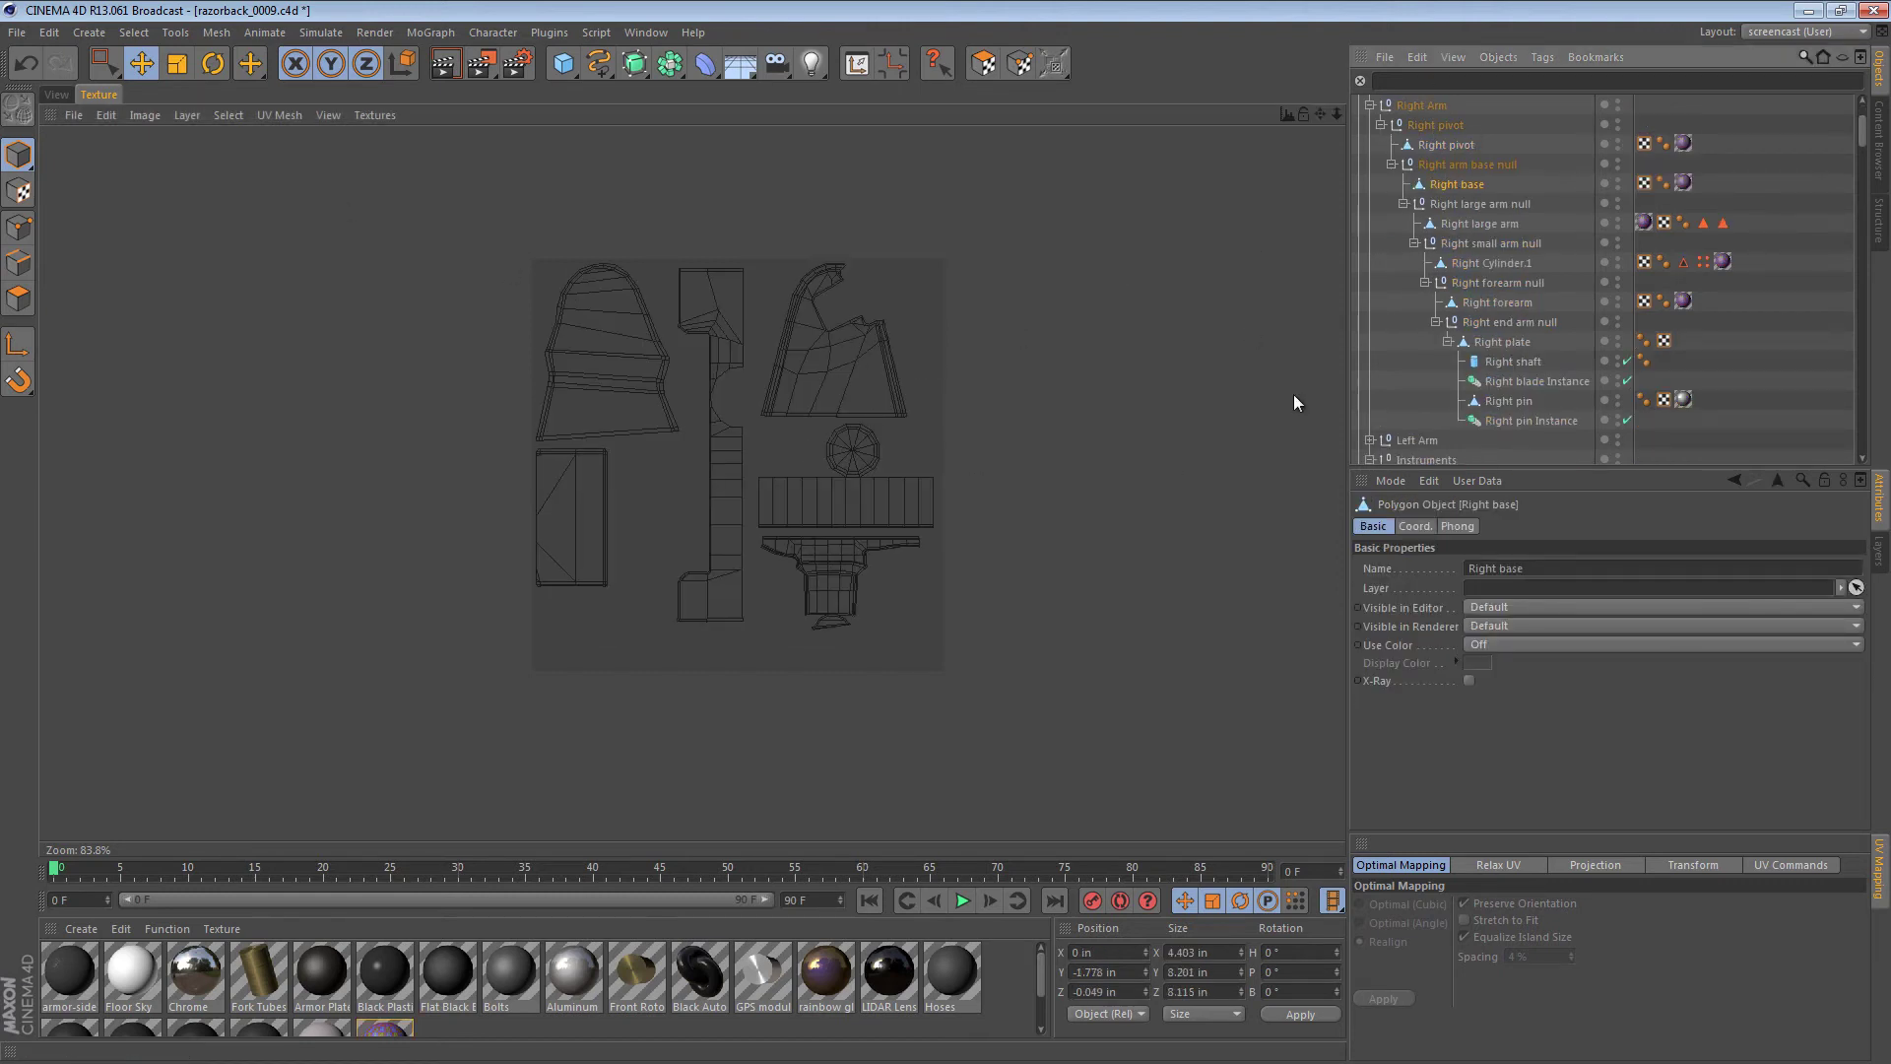
{"action": "left_click", "coordinate": [1464, 224]}
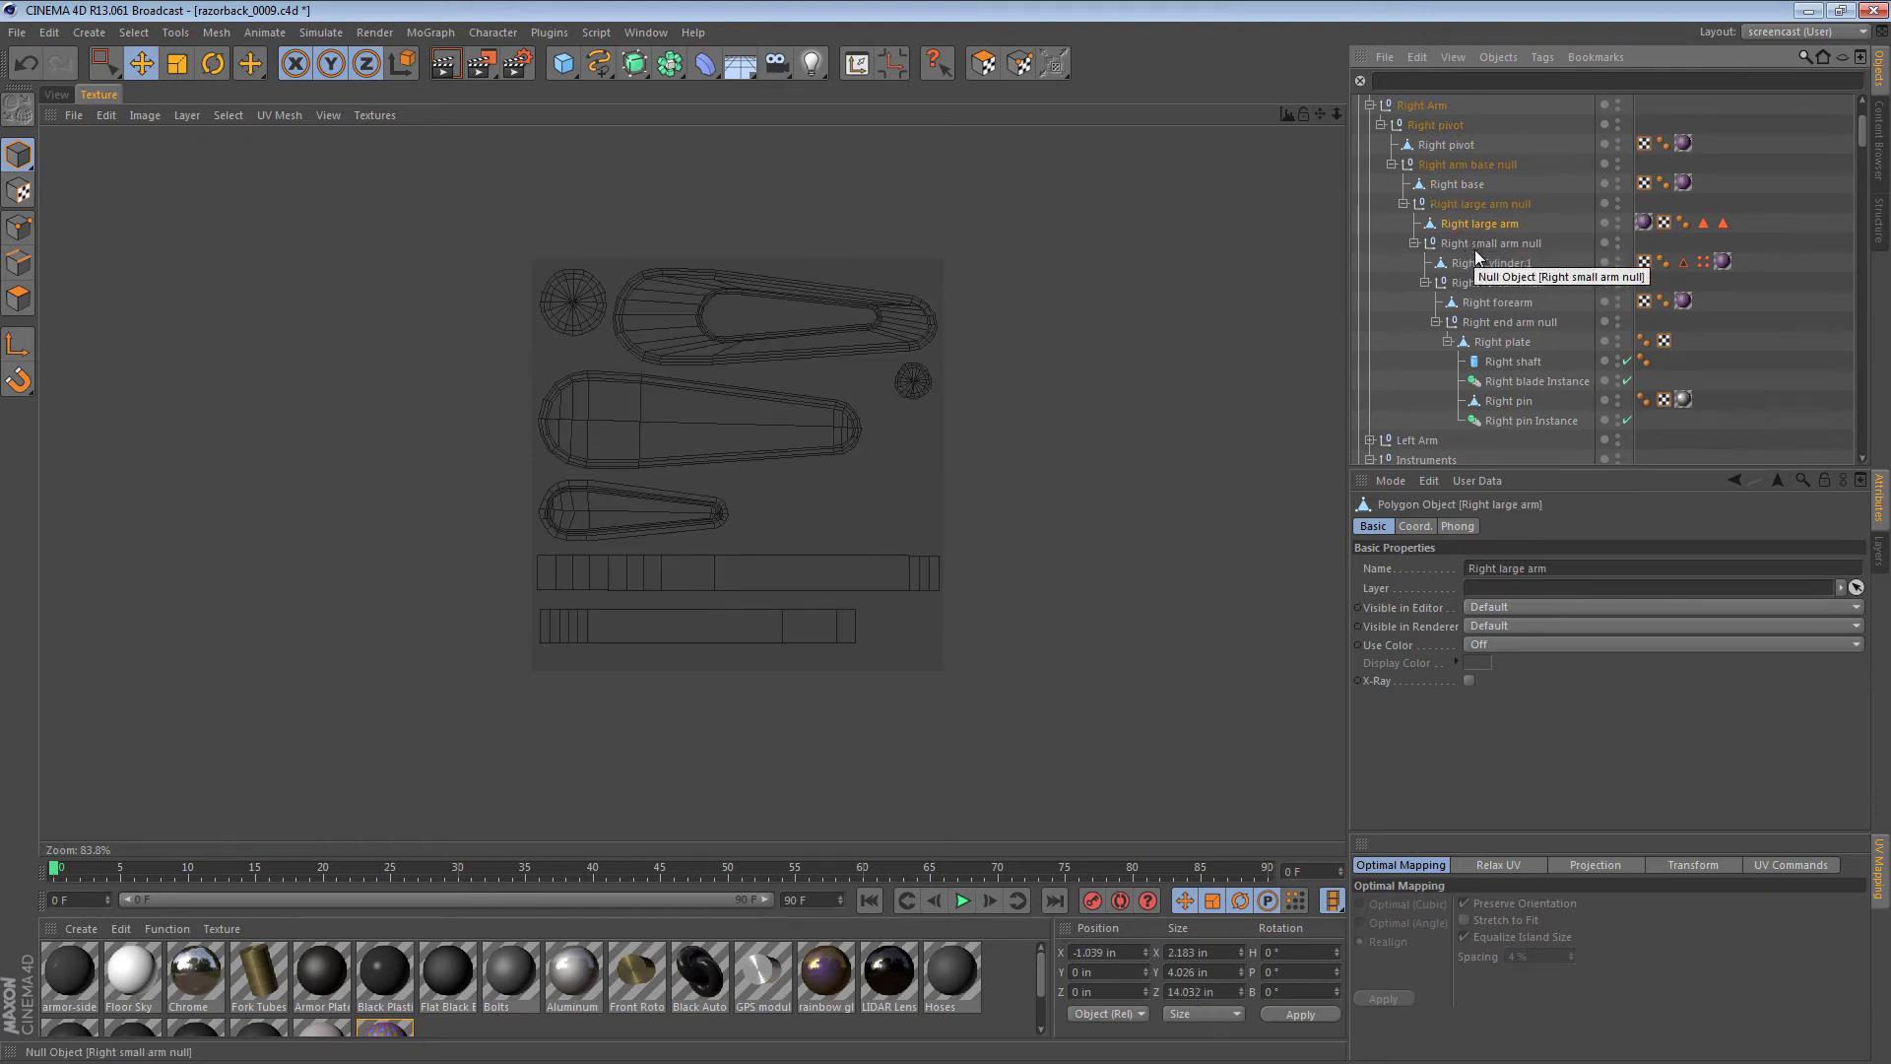
- Select Right Cylinder.1 under Right small arm null and rename it "Right forearm 1"
{"action": "left_click", "coordinate": [1479, 264]}
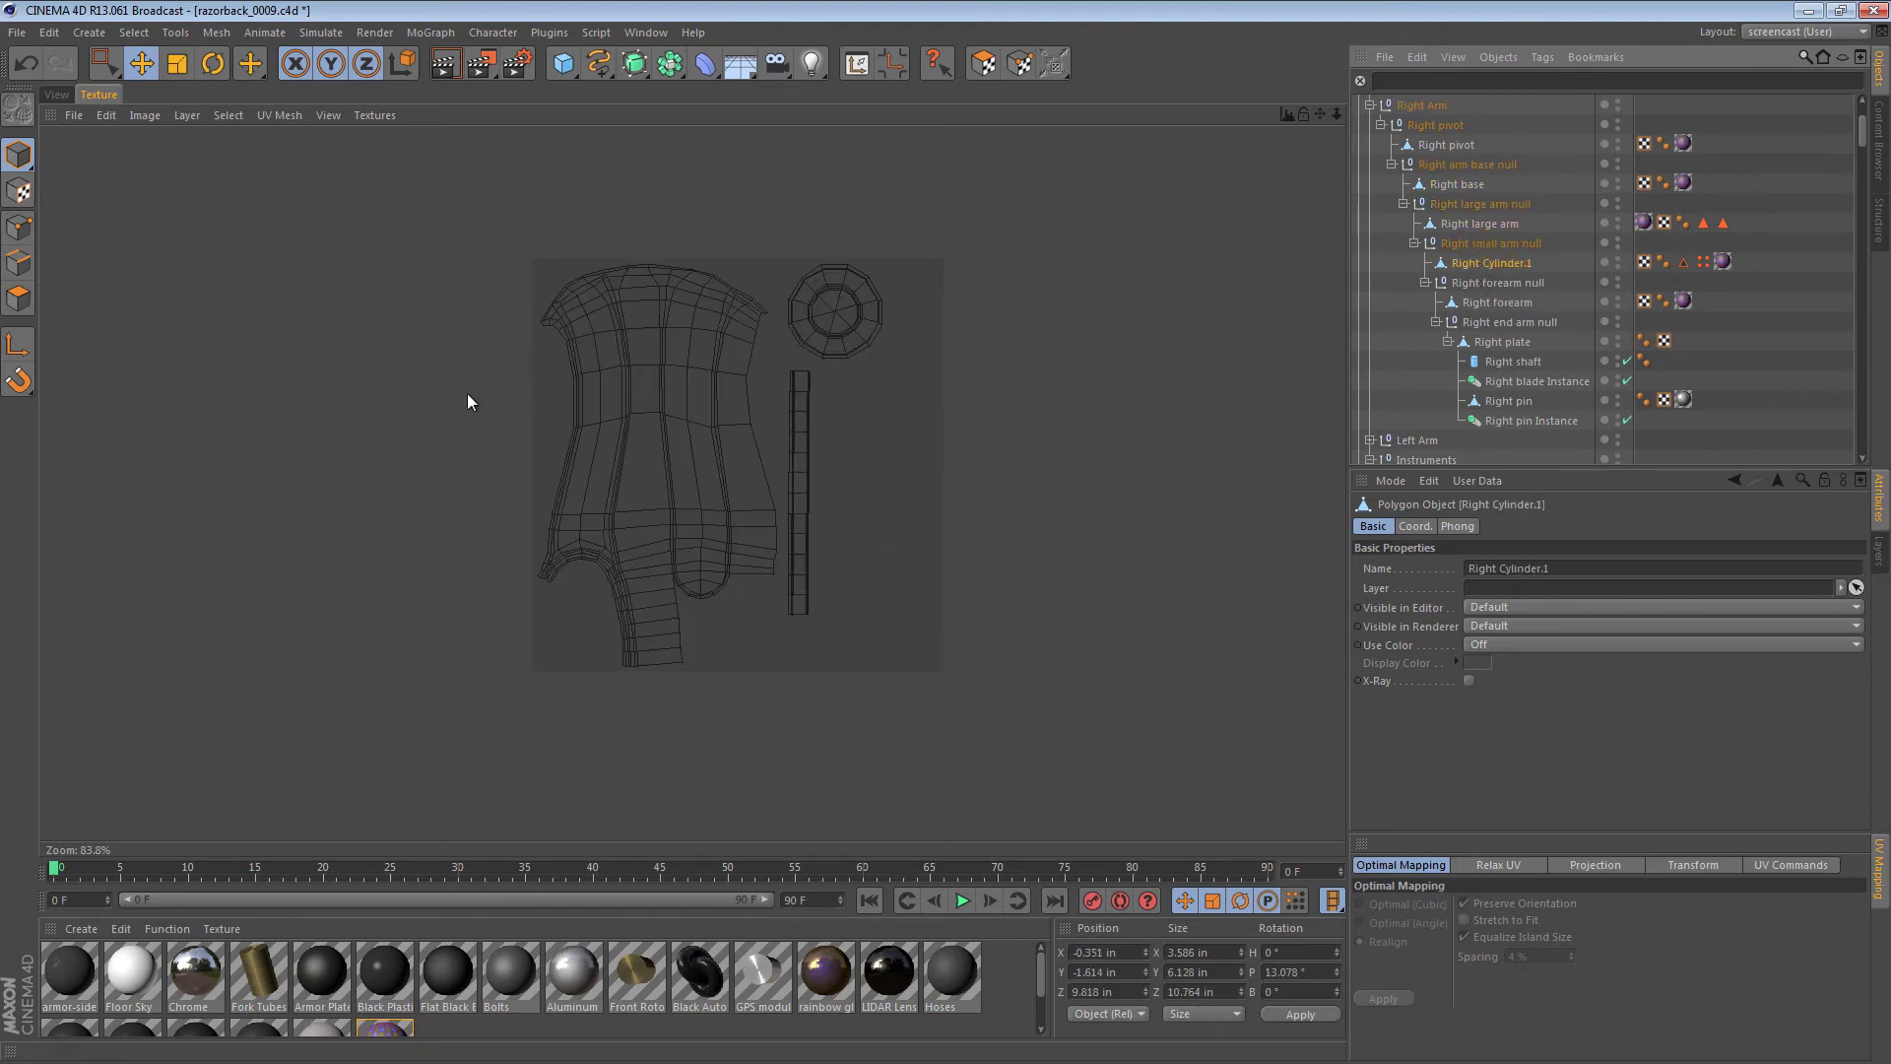
{"action": "double_click", "coordinate": [1505, 263]}
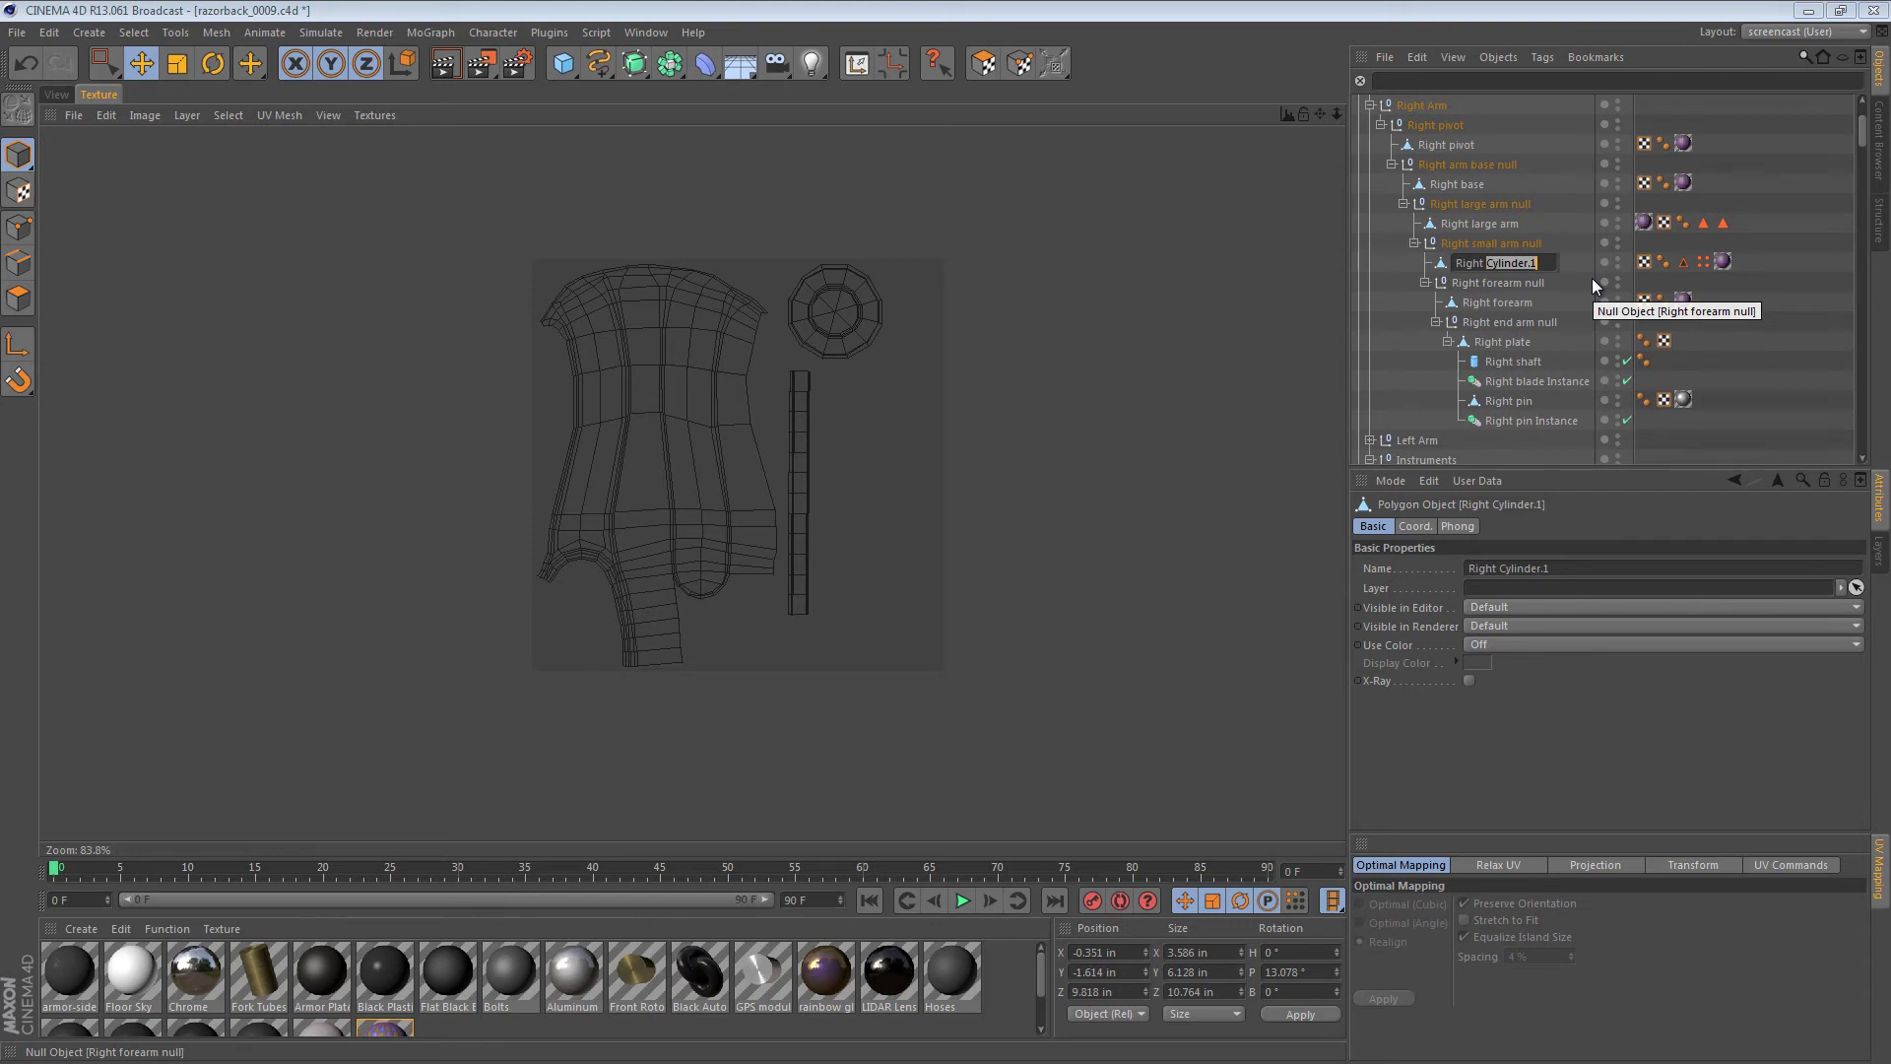
{"action": "type", "text": "forea"}
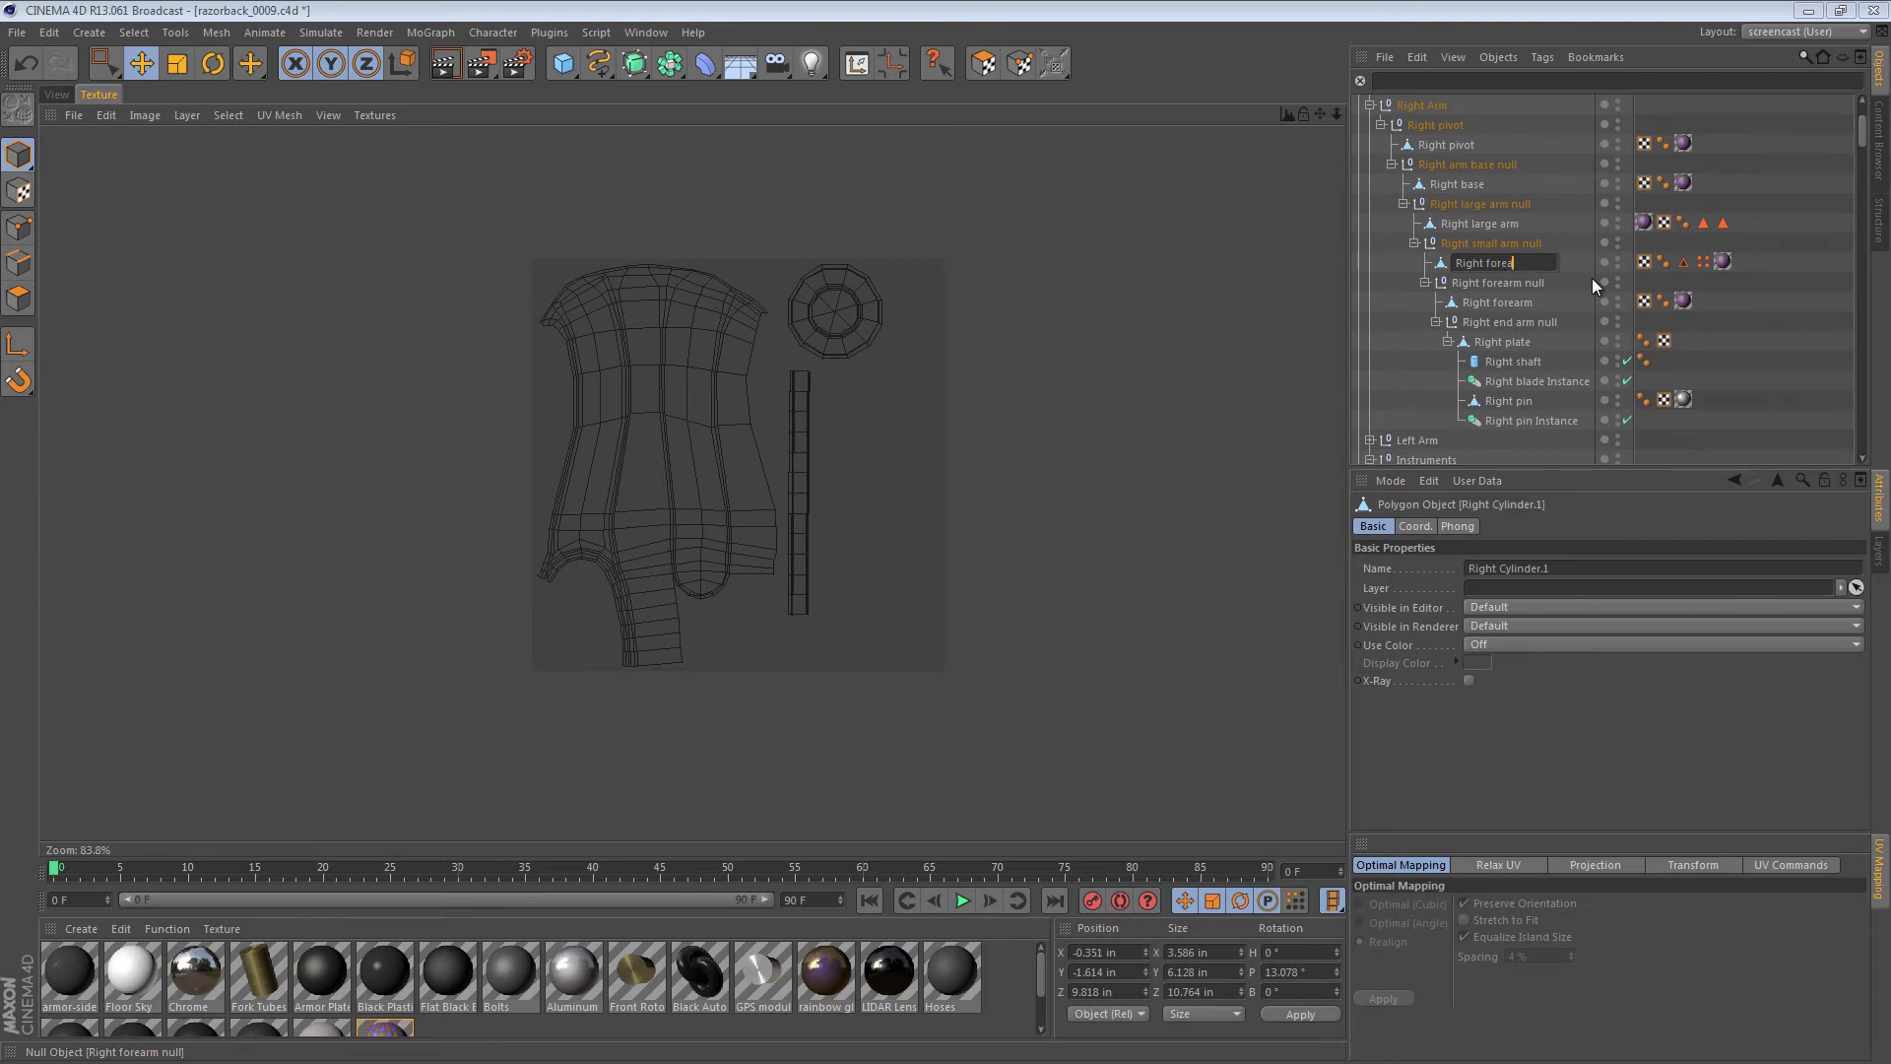
{"action": "type", "text": "rm 1"}
{"action": "key", "text": "Return"}
- Rename the Right forearm object under Right forearm null as "Right forearm 2"
{"action": "left_click", "coordinate": [1504, 301]}
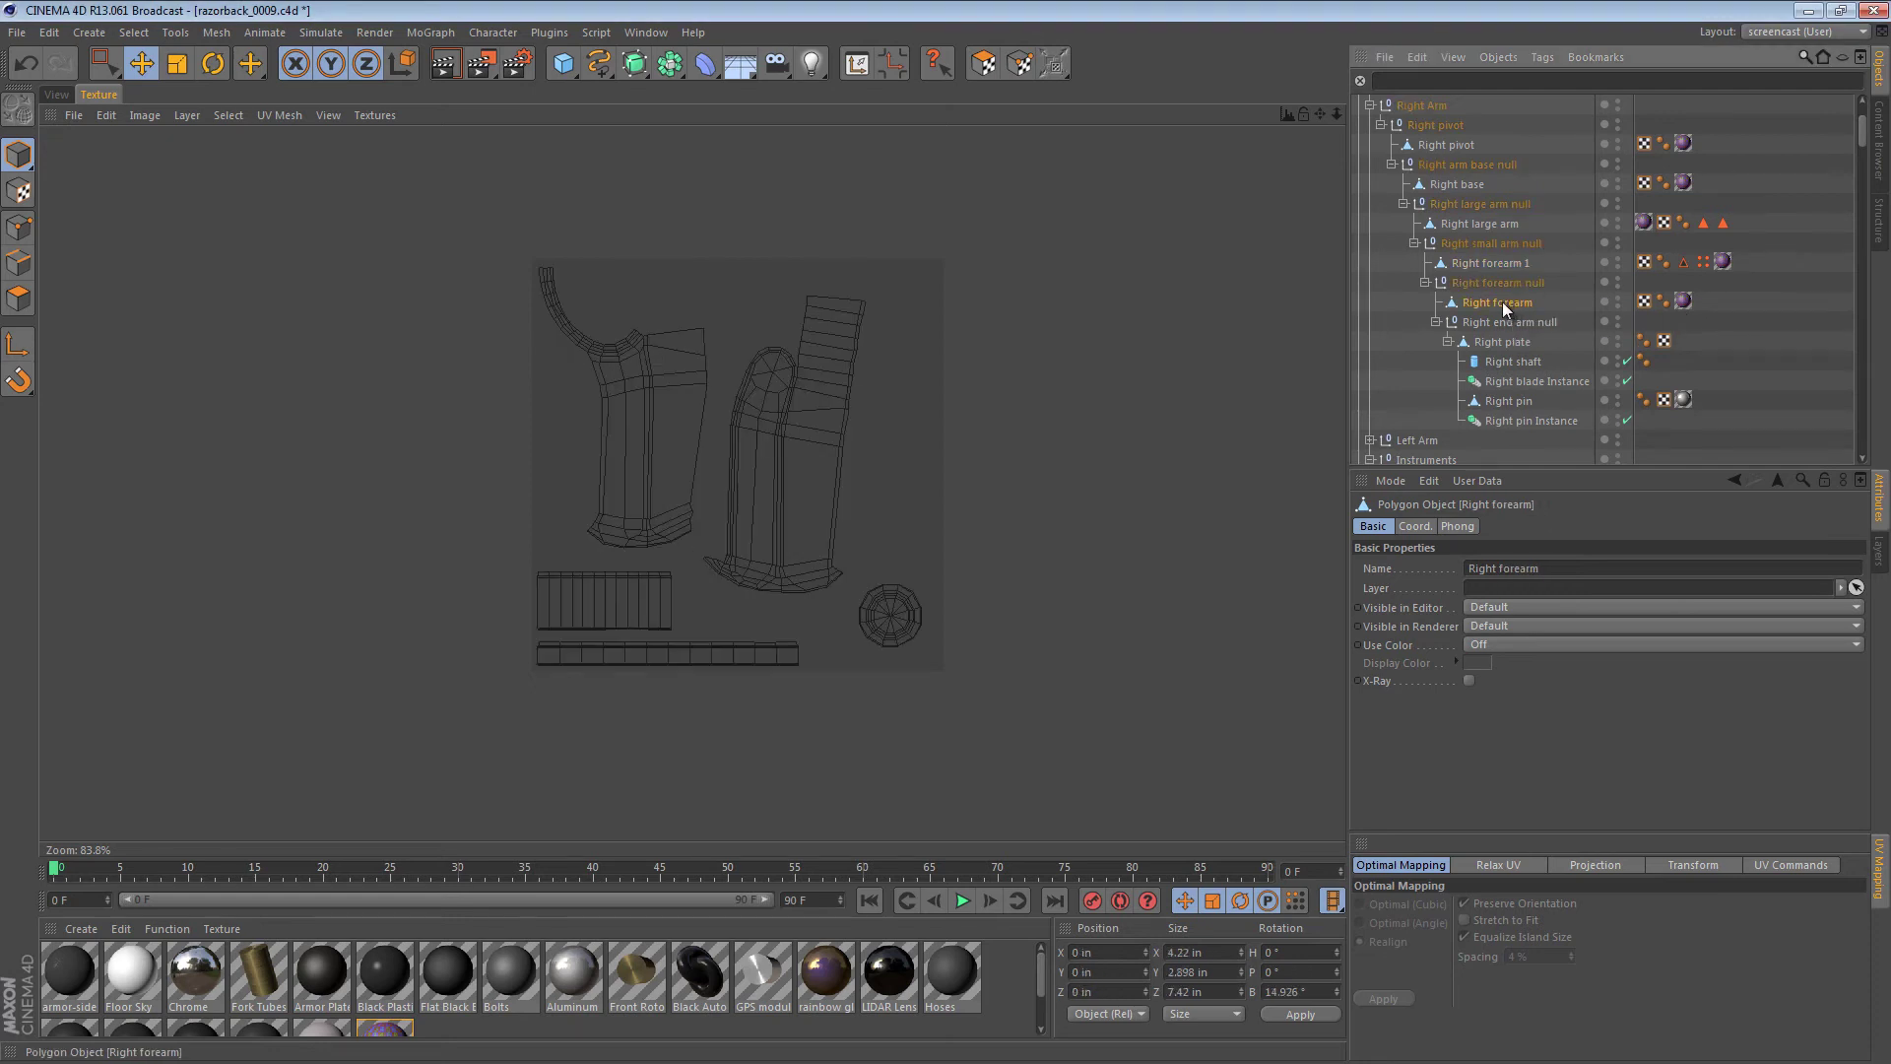
{"action": "double_click", "coordinate": [1486, 303]}
{"action": "left_click", "coordinate": [1554, 304]}
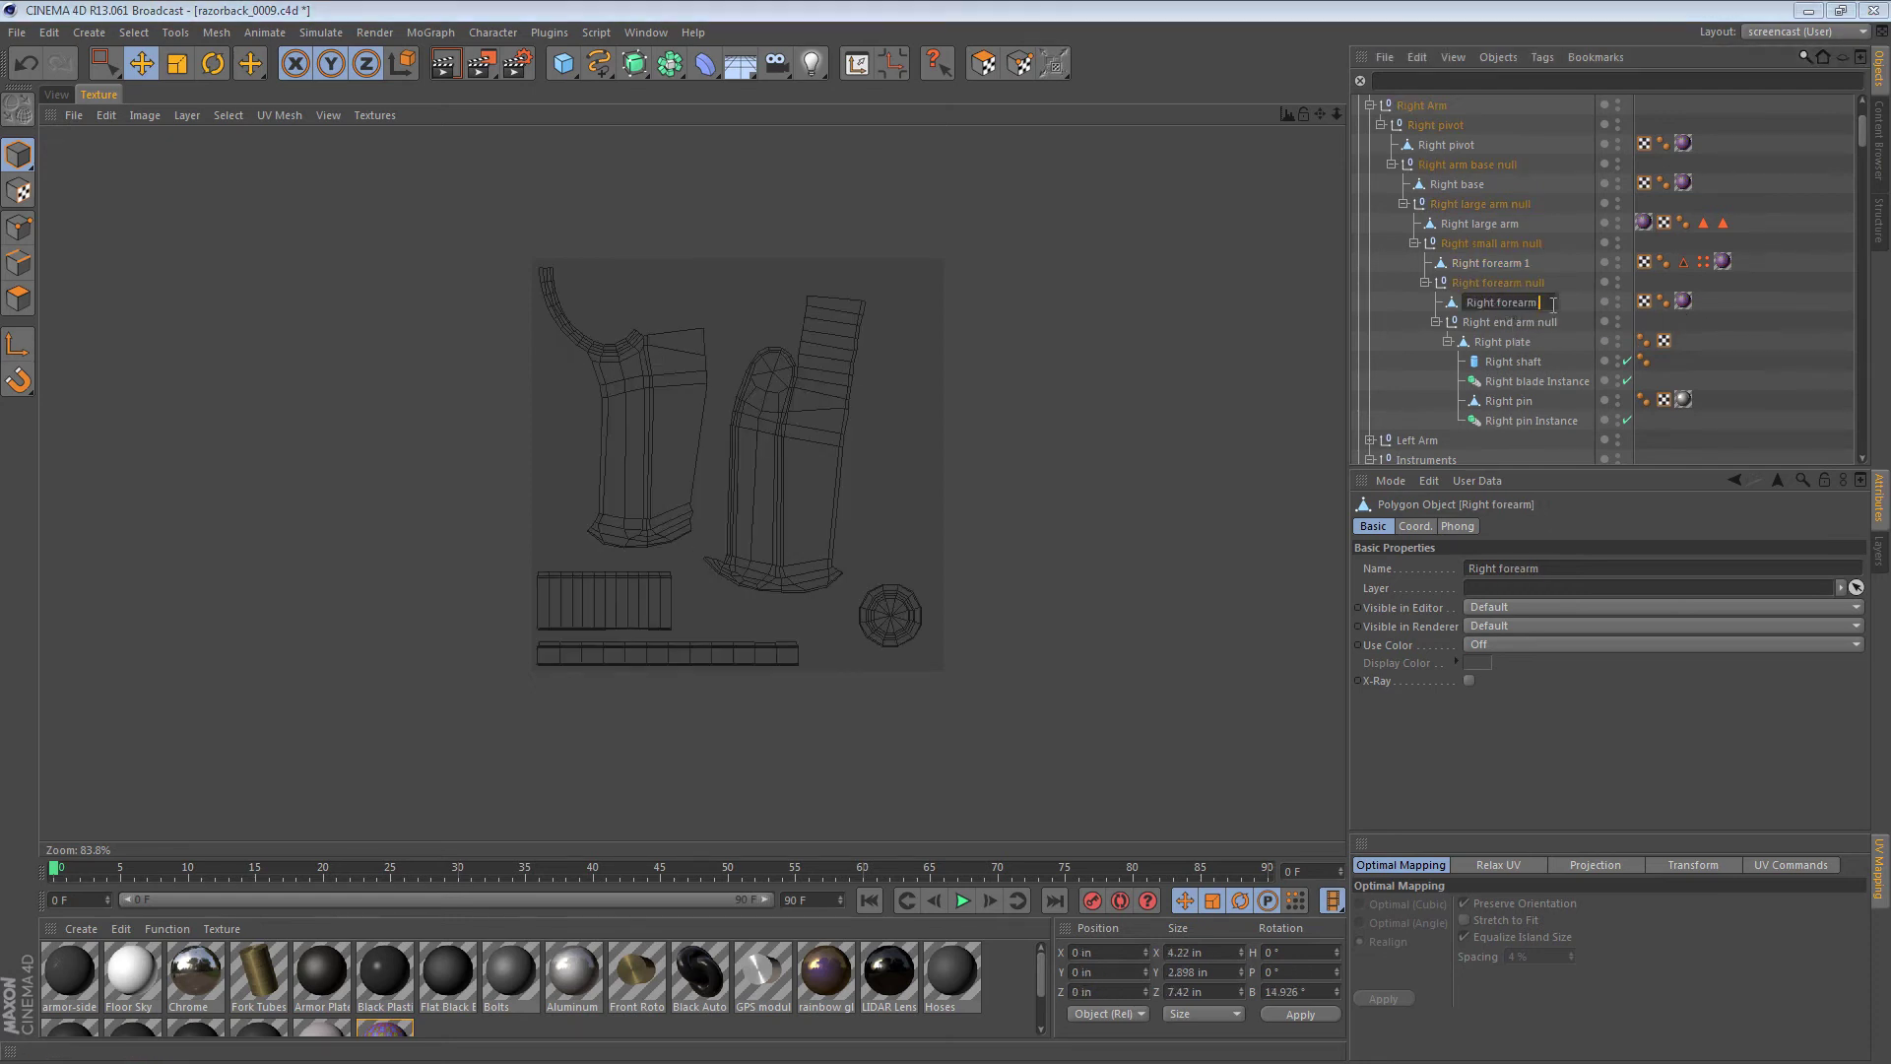
{"action": "key", "text": "Return"}
- Compare the UV layouts of the arm parts, from Right plate and both forearms to the large arm, pivot and base
{"action": "left_click", "coordinate": [1519, 341]}
{"action": "left_click", "coordinate": [1502, 359]}
{"action": "left_click", "coordinate": [1499, 287]}
{"action": "left_click", "coordinate": [1493, 303]}
{"action": "left_click", "coordinate": [1475, 262]}
{"action": "left_click", "coordinate": [1480, 226]}
{"action": "left_click", "coordinate": [1468, 184]}
{"action": "left_click", "coordinate": [1446, 146]}
{"action": "left_click", "coordinate": [1419, 185]}
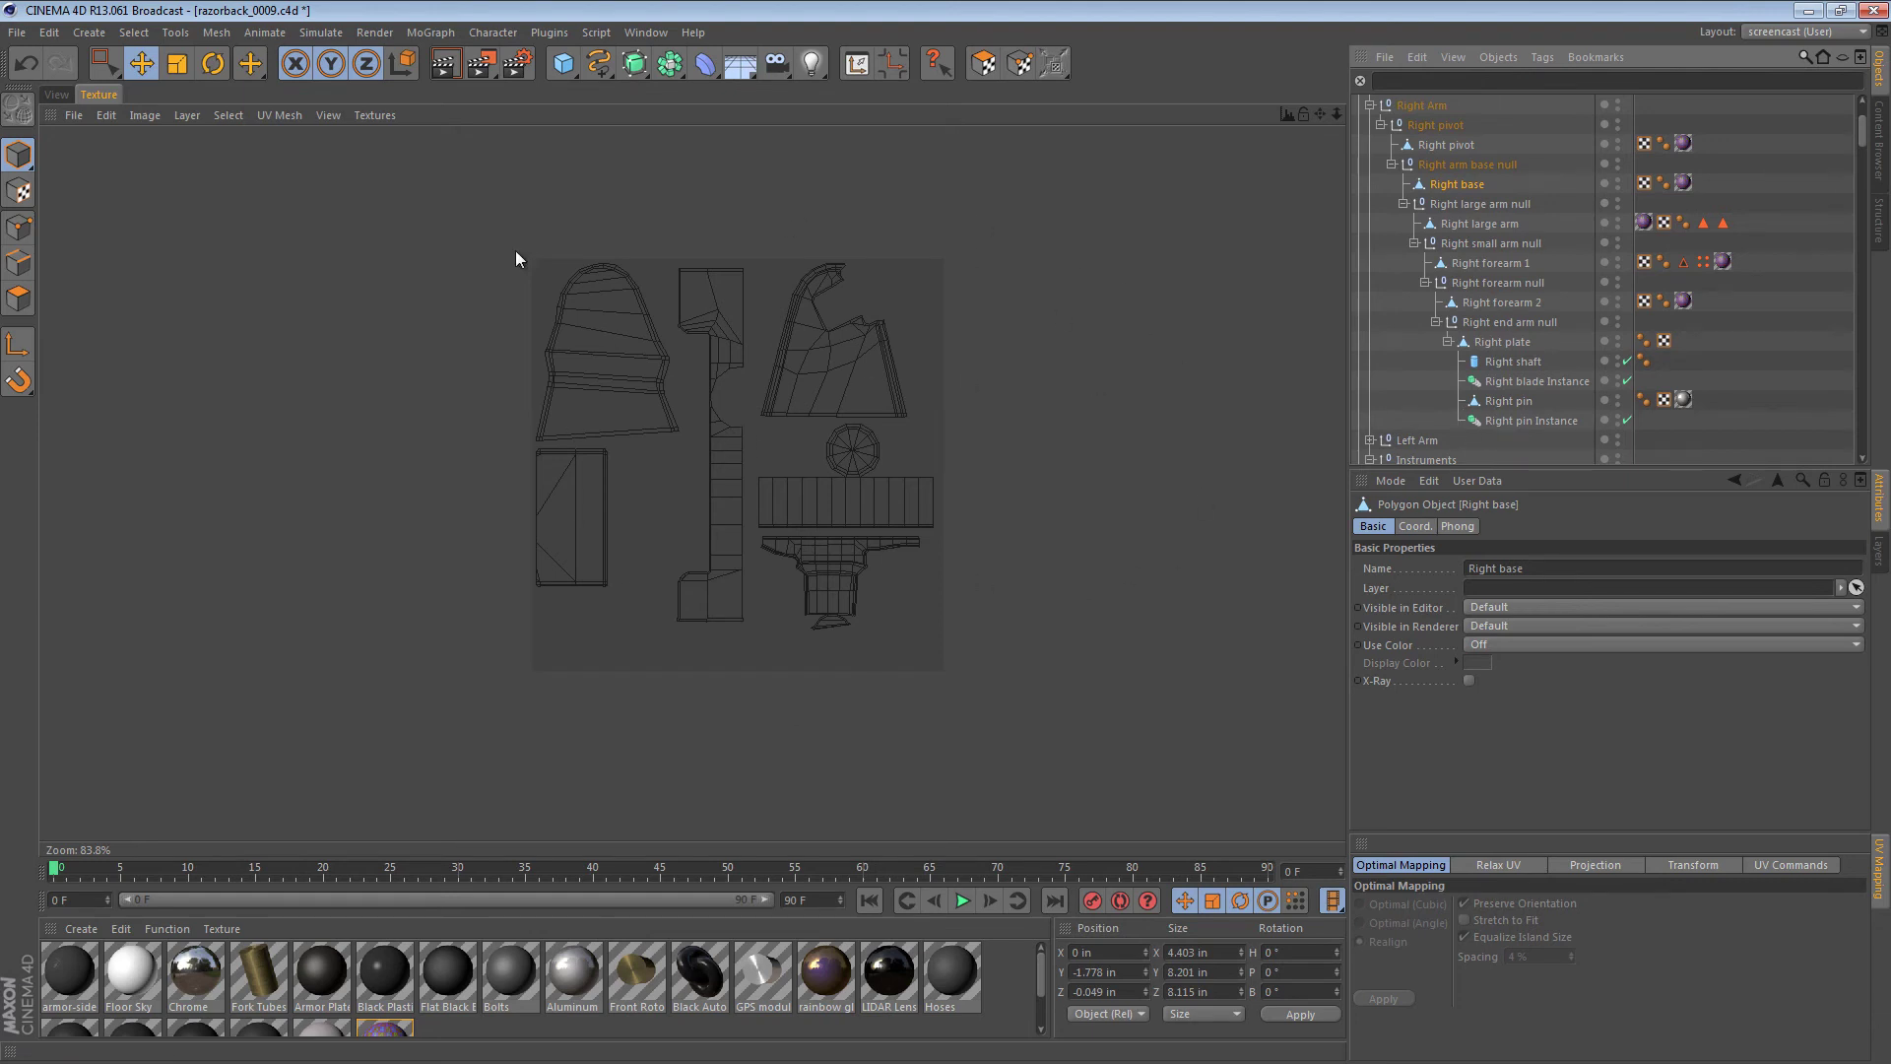
- Return to the 3D view, deselect everything, and look over the numbered texture on the arm
{"action": "left_click", "coordinate": [56, 94]}
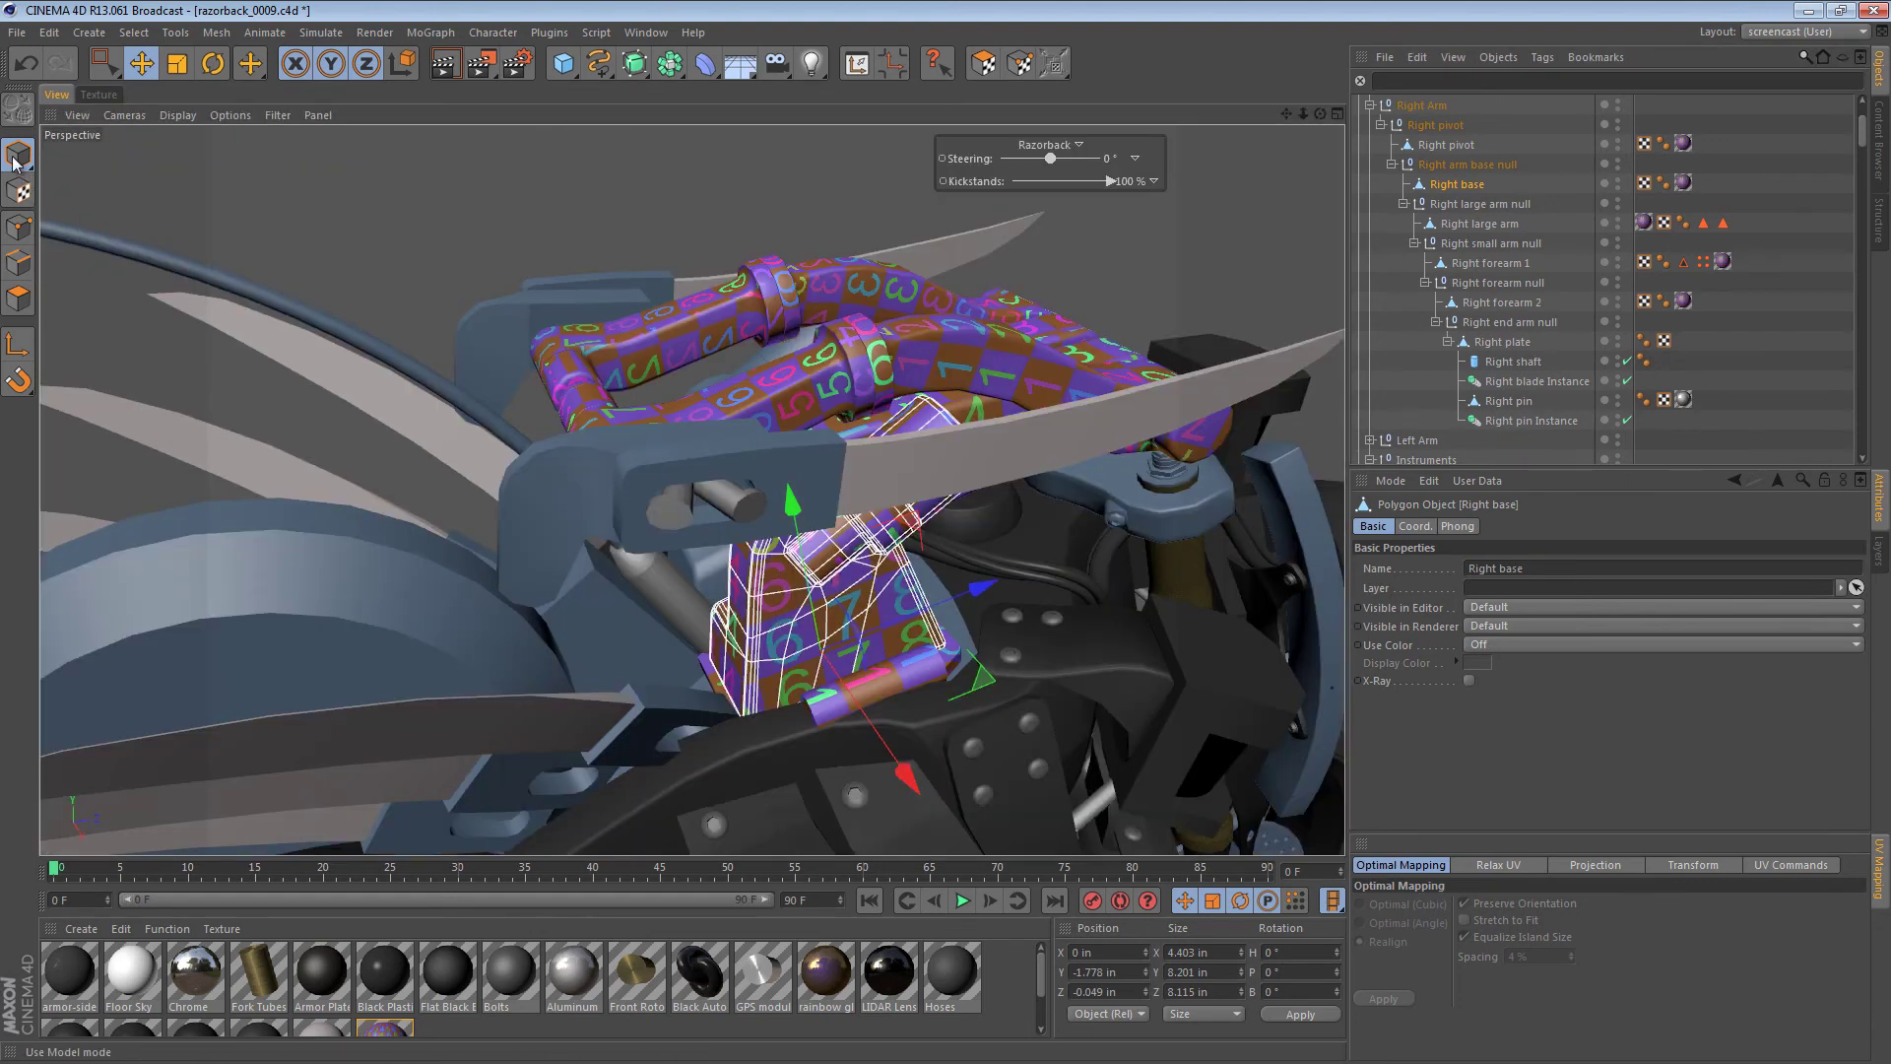
{"action": "key", "text": "ctrl+shift+a"}
{"action": "mouse_move", "coordinate": [943, 404]}
{"action": "left_mouse_down", "text": "alt"}
{"action": "mouse_move", "coordinate": [477, 342]}
{"action": "mouse_move", "coordinate": [498, 471]}
{"action": "mouse_move", "coordinate": [784, 613]}
{"action": "mouse_move", "coordinate": [939, 497]}
{"action": "mouse_move", "coordinate": [934, 380]}
{"action": "left_mouse_up", "text": "alt"}
- Try shrinking all of Right pivot's UV islands in the texture view and moving them to the texture's upper middle
{"action": "left_click", "coordinate": [99, 95]}
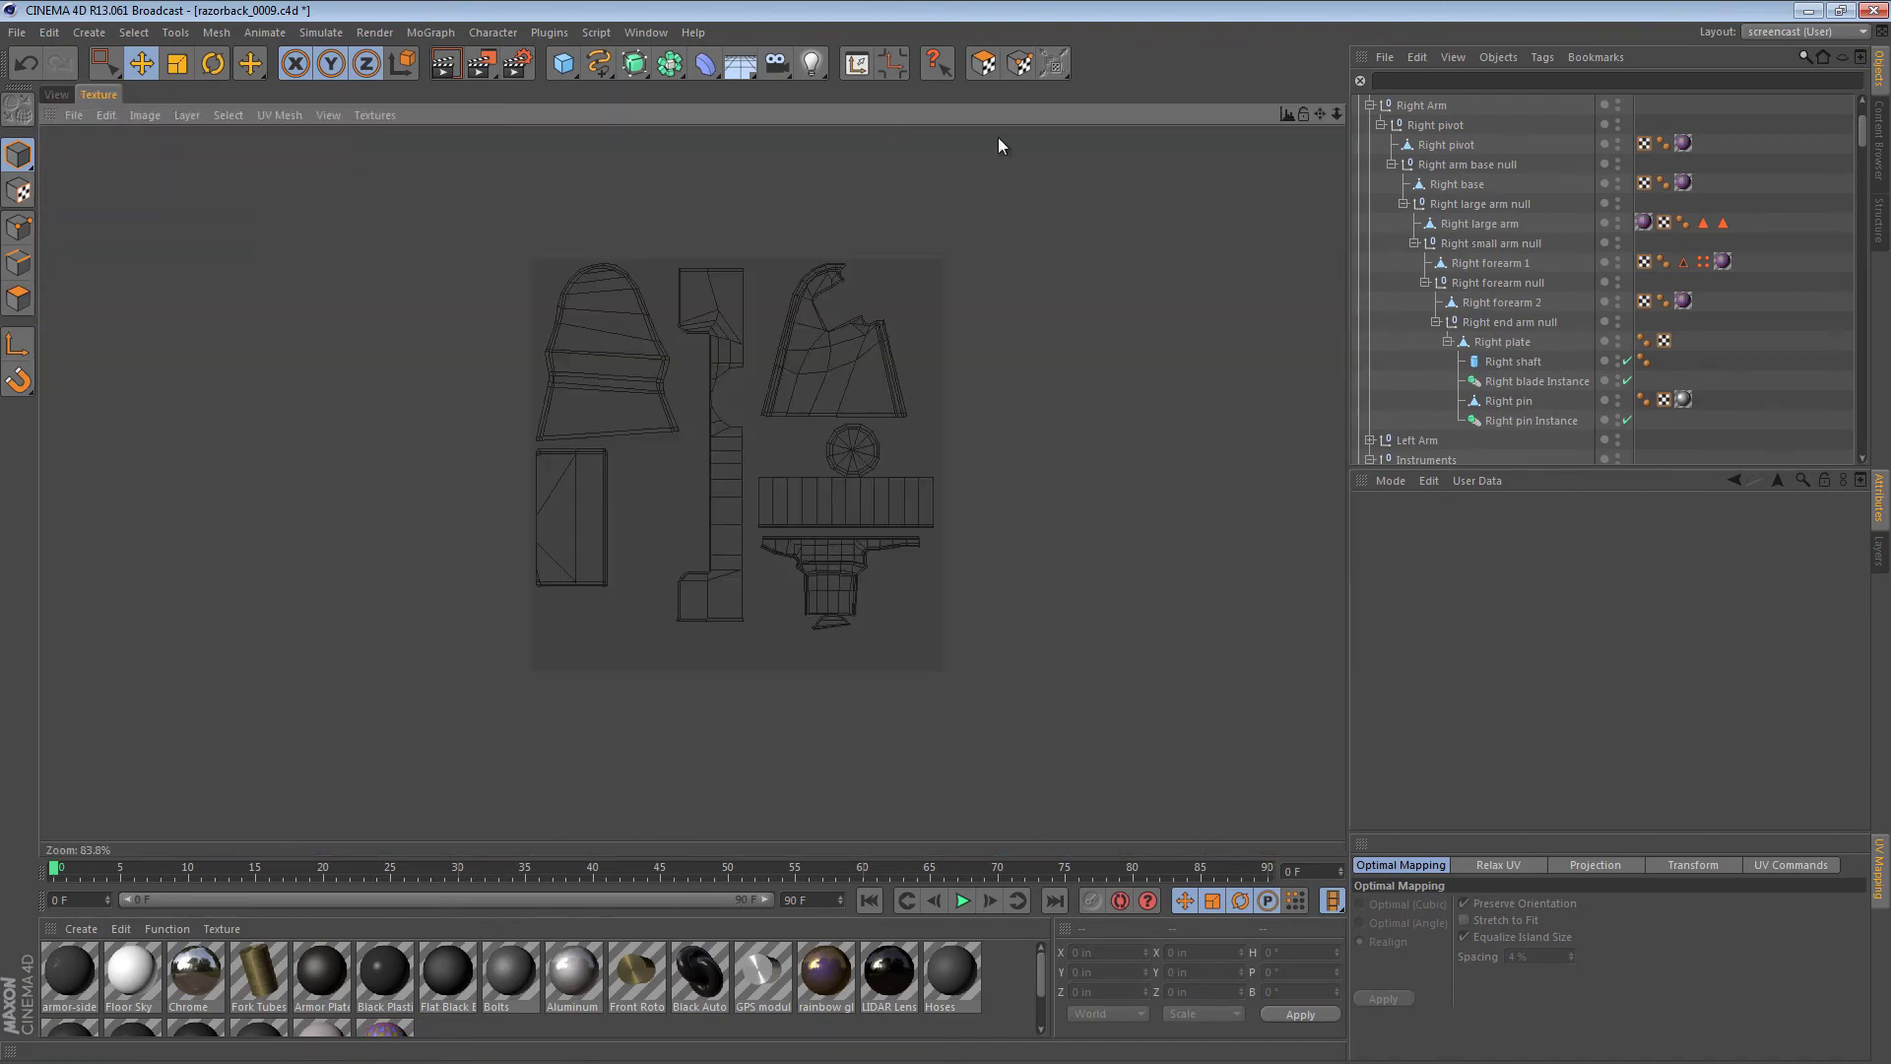
{"action": "left_click", "coordinate": [1456, 184]}
{"action": "left_click", "coordinate": [1440, 145]}
{"action": "left_click", "coordinate": [983, 64]}
{"action": "left_click", "coordinate": [110, 66]}
{"action": "left_click_drag", "start_coordinate": [371, 186], "coordinate": [1117, 664]}
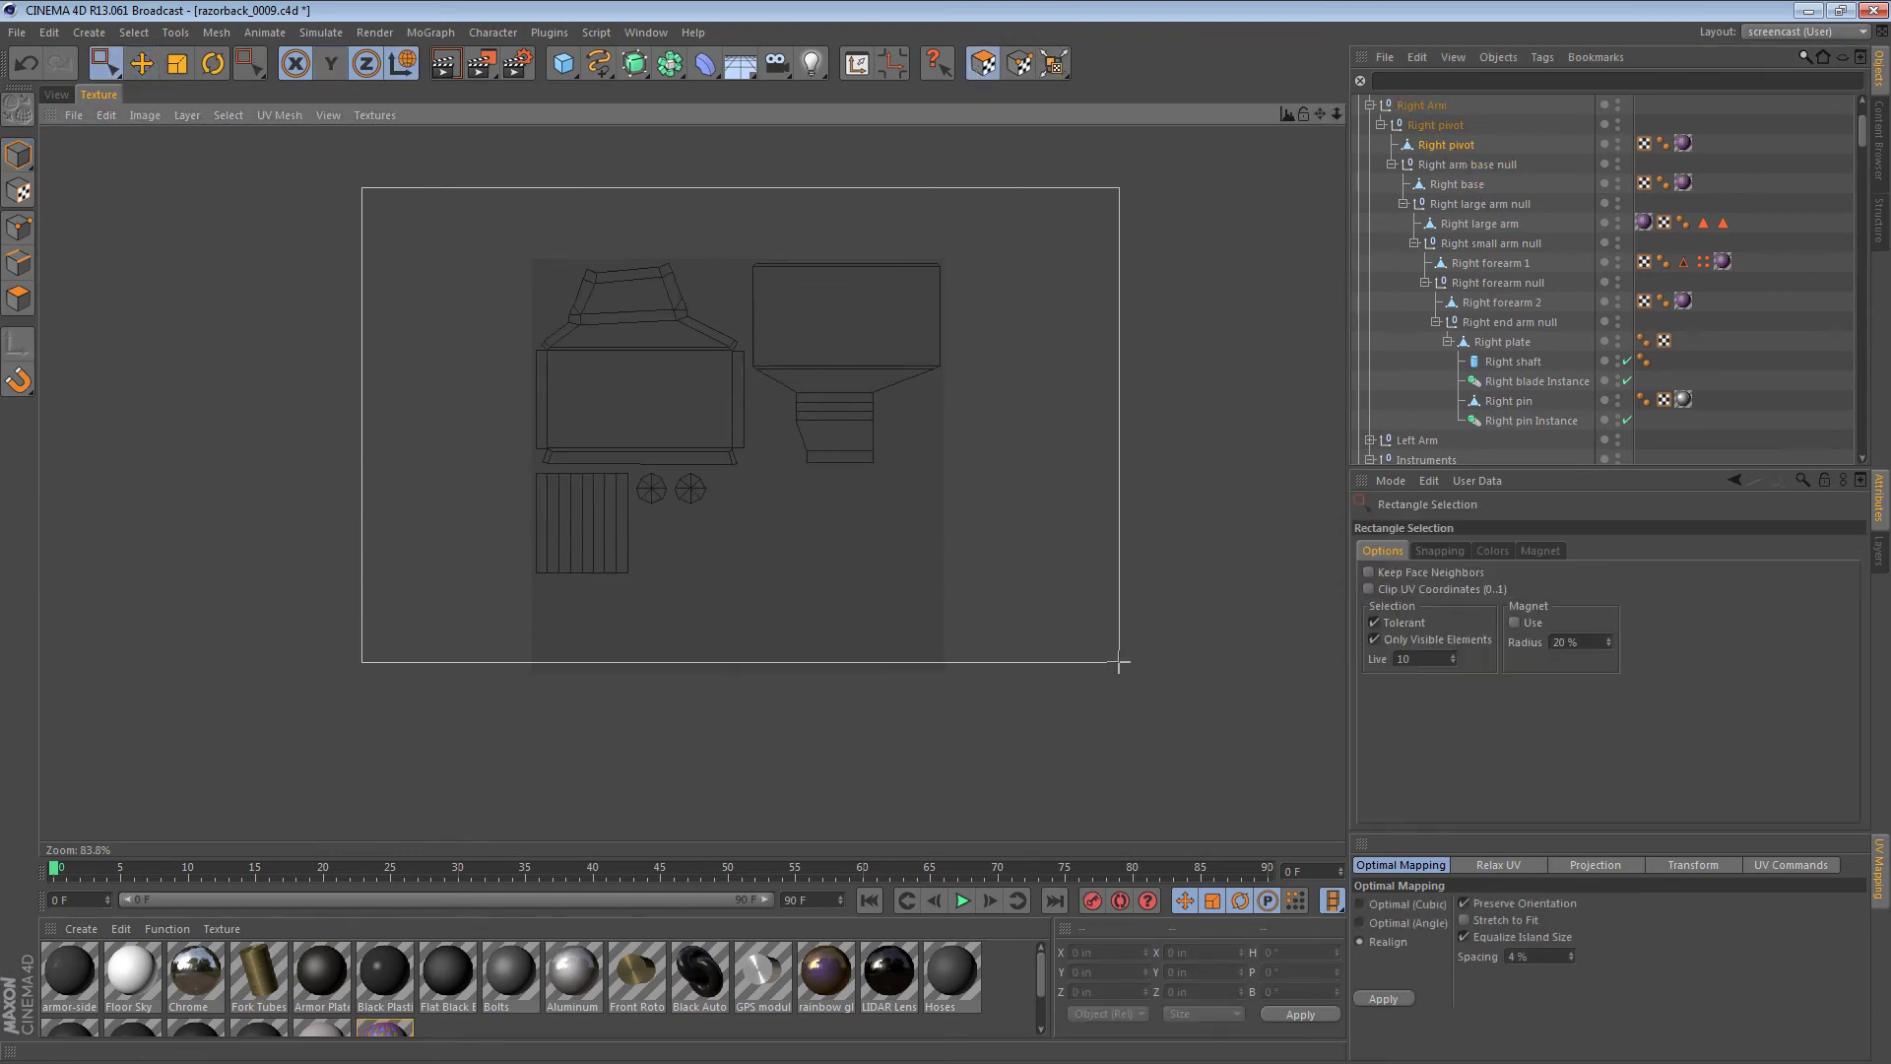
{"action": "key", "text": "t"}
{"action": "left_click_drag", "start_coordinate": [580, 275], "coordinate": [409, 280]}
{"action": "key", "text": "e"}
{"action": "left_click_drag", "start_coordinate": [634, 294], "coordinate": [757, 289]}
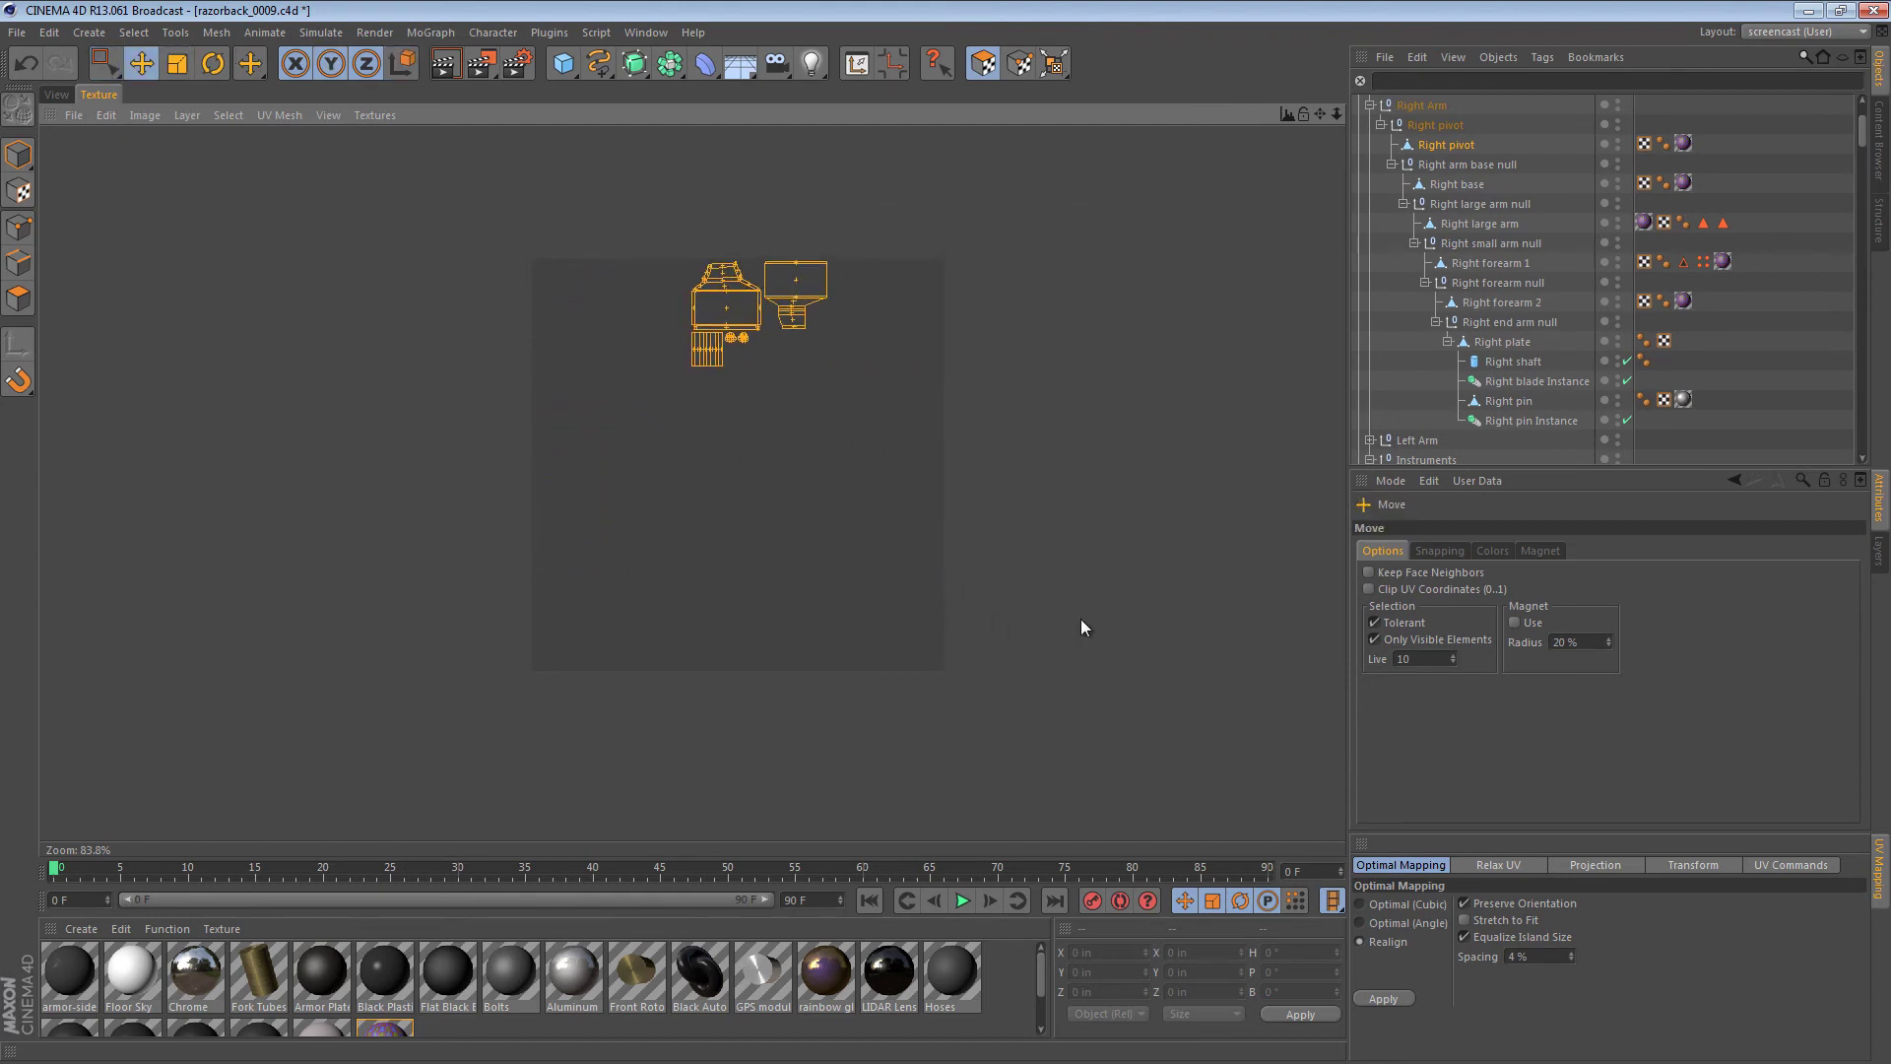
- Try scaling down all of Right large arm's UV islands together
{"action": "left_click", "coordinate": [1480, 224]}
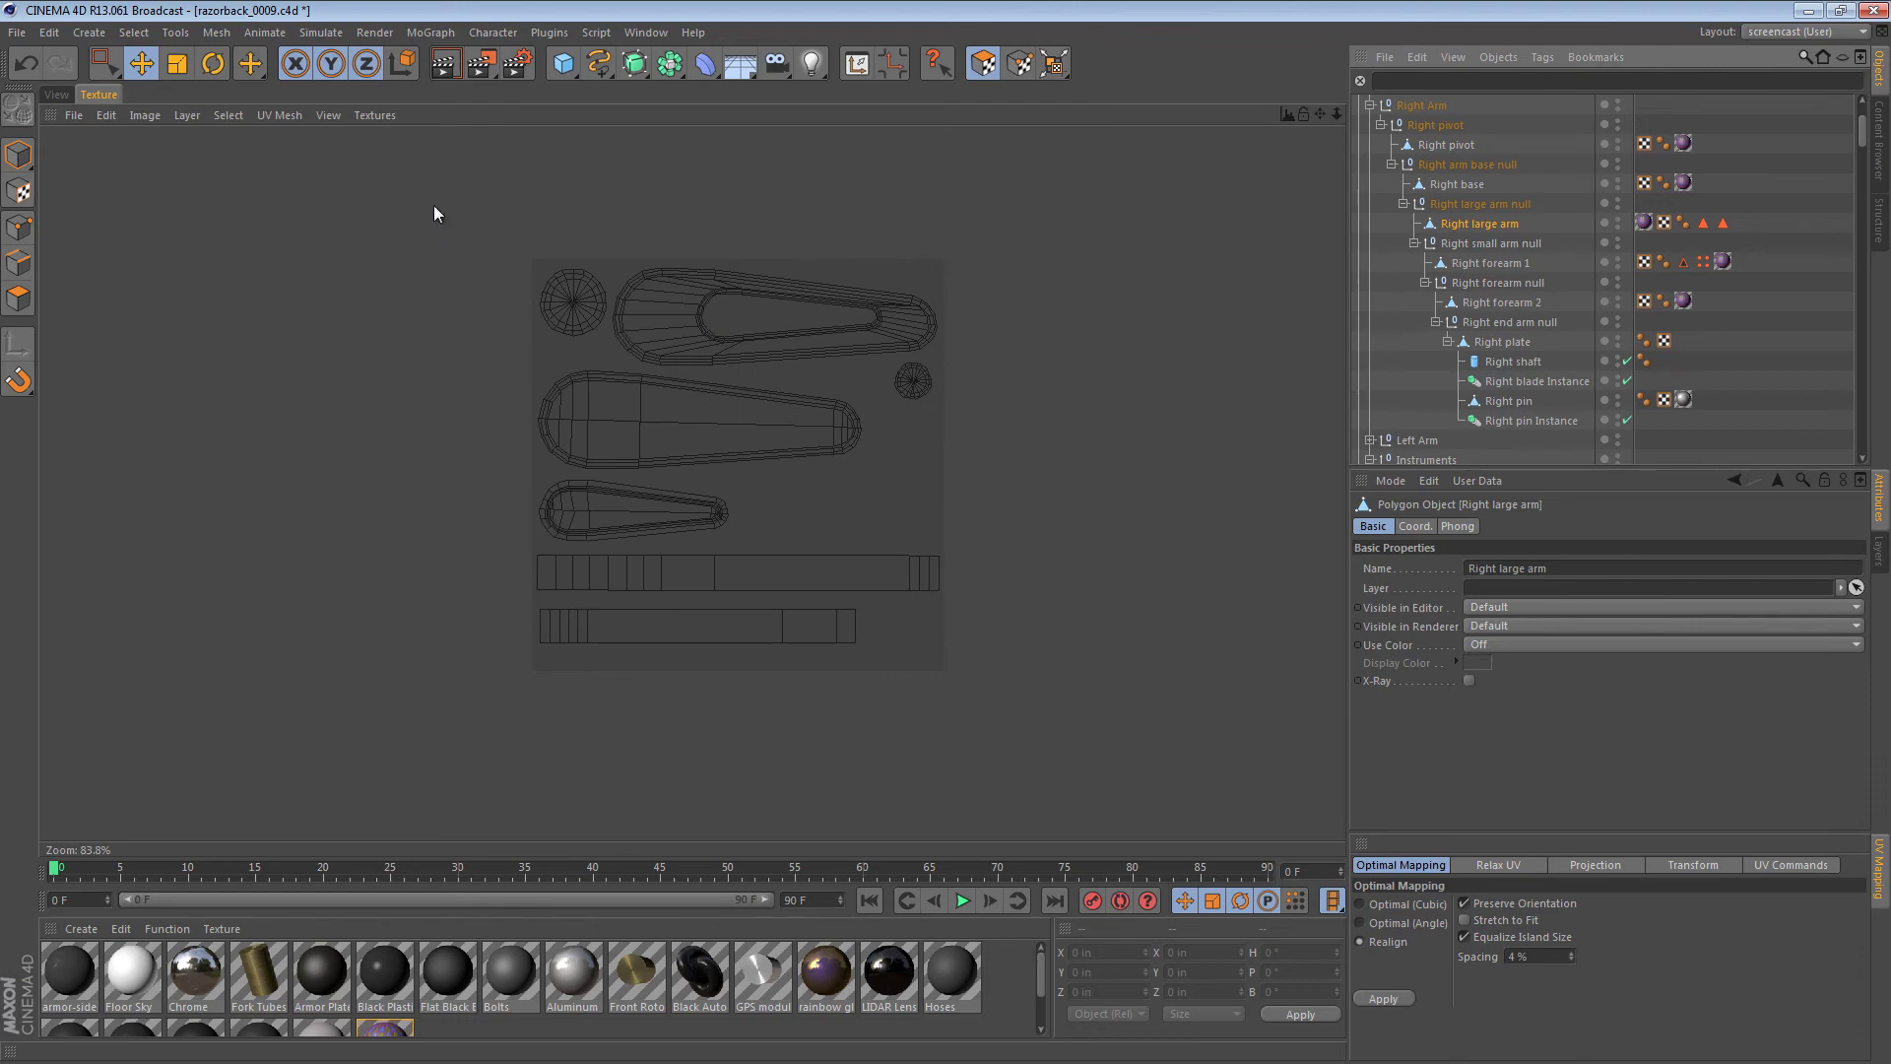
{"action": "left_click_drag", "start_coordinate": [431, 207], "coordinate": [1090, 772]}
{"action": "key", "text": "t"}
{"action": "left_click_drag", "start_coordinate": [581, 641], "coordinate": [944, 580]}
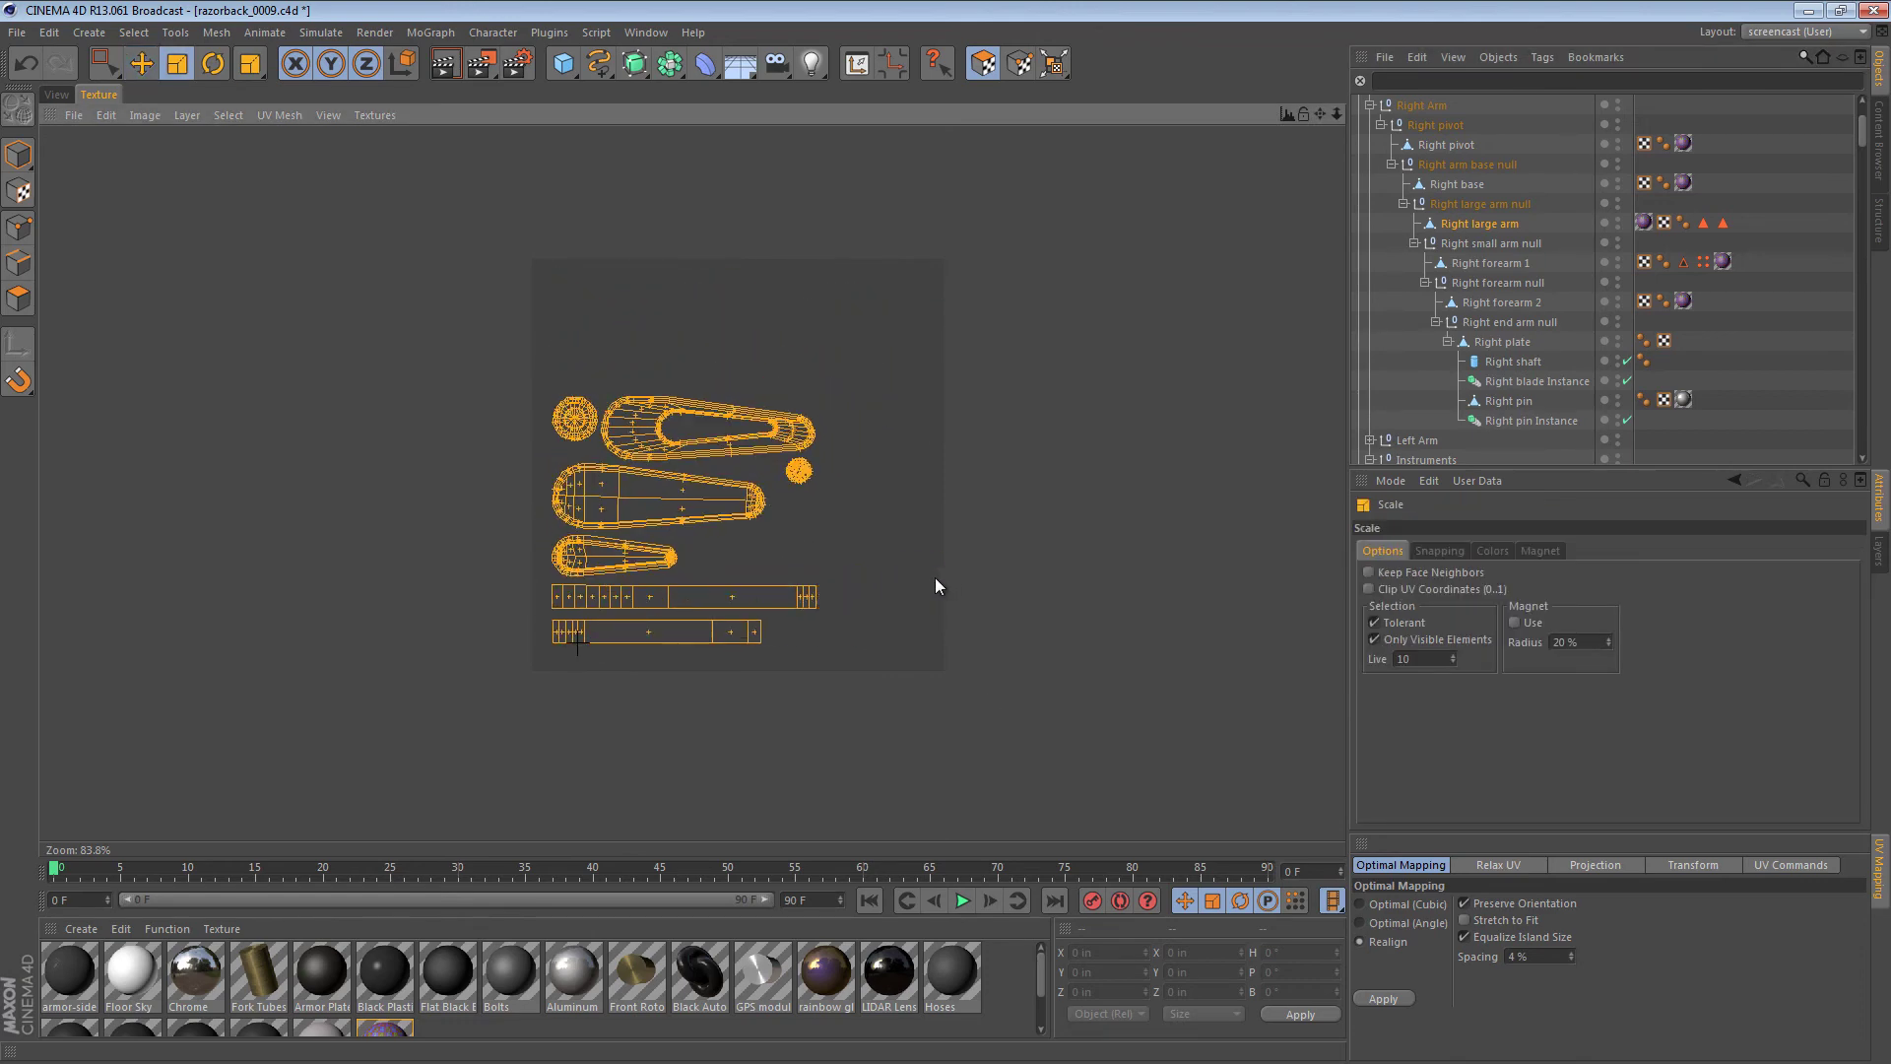
{"action": "key", "text": "e"}
- Undo the trial scaling and repositioning of the Right large arm and Right pivot UV islands
{"action": "key", "text": "ctrl+z"}
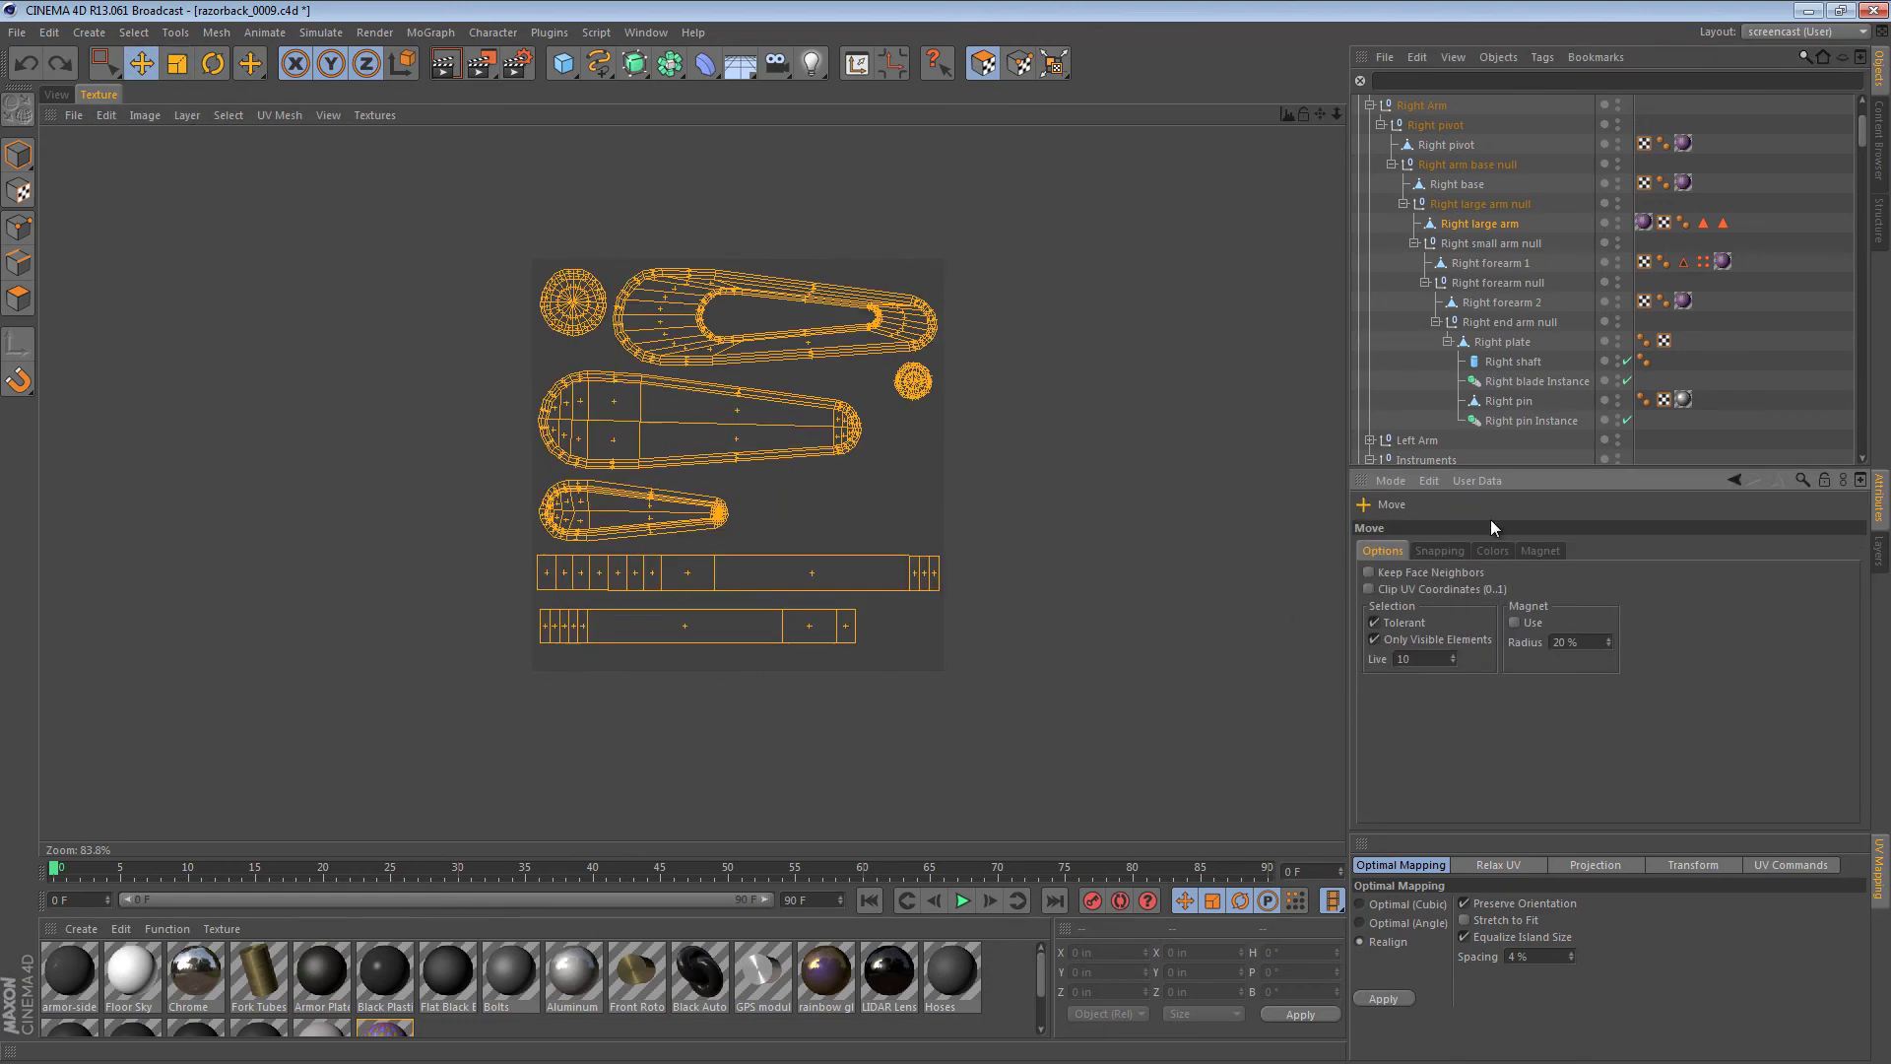
{"action": "key", "text": "ctrl+z"}
{"action": "key", "text": "ctrl+z"}
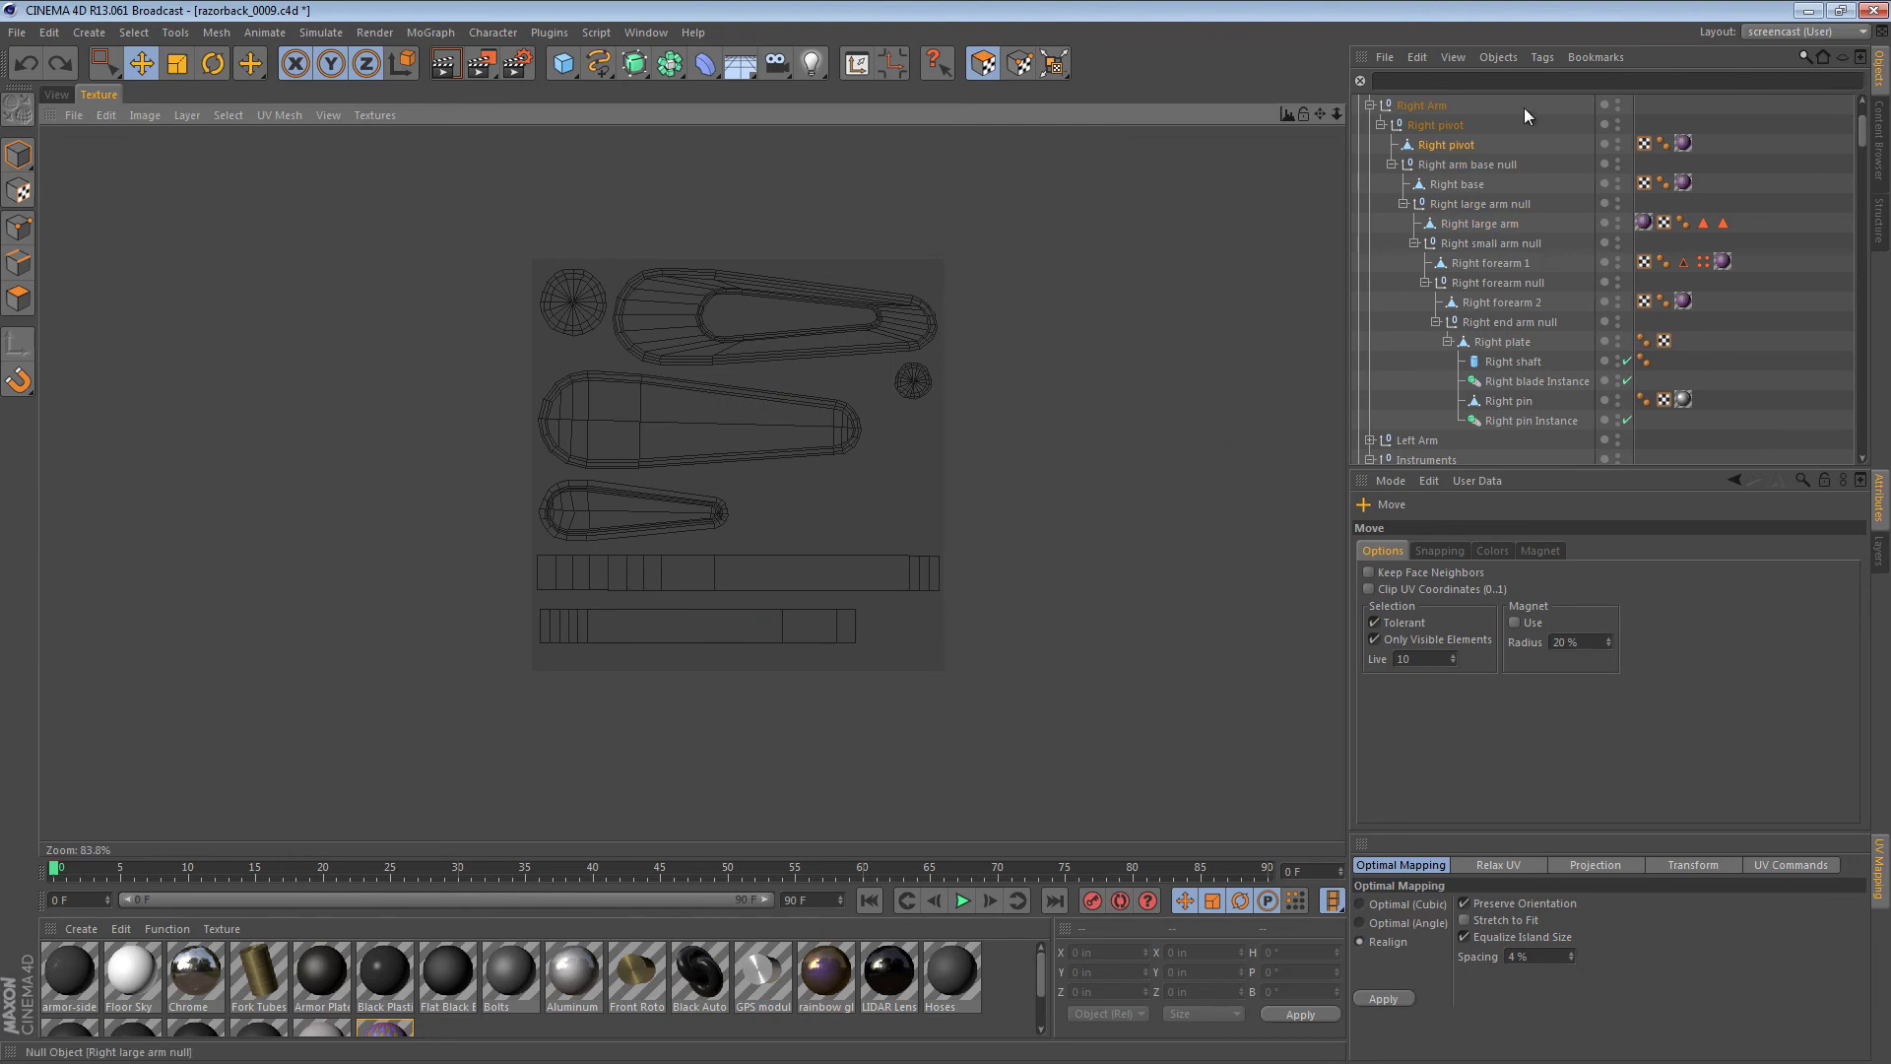
{"action": "left_click", "coordinate": [1446, 145]}
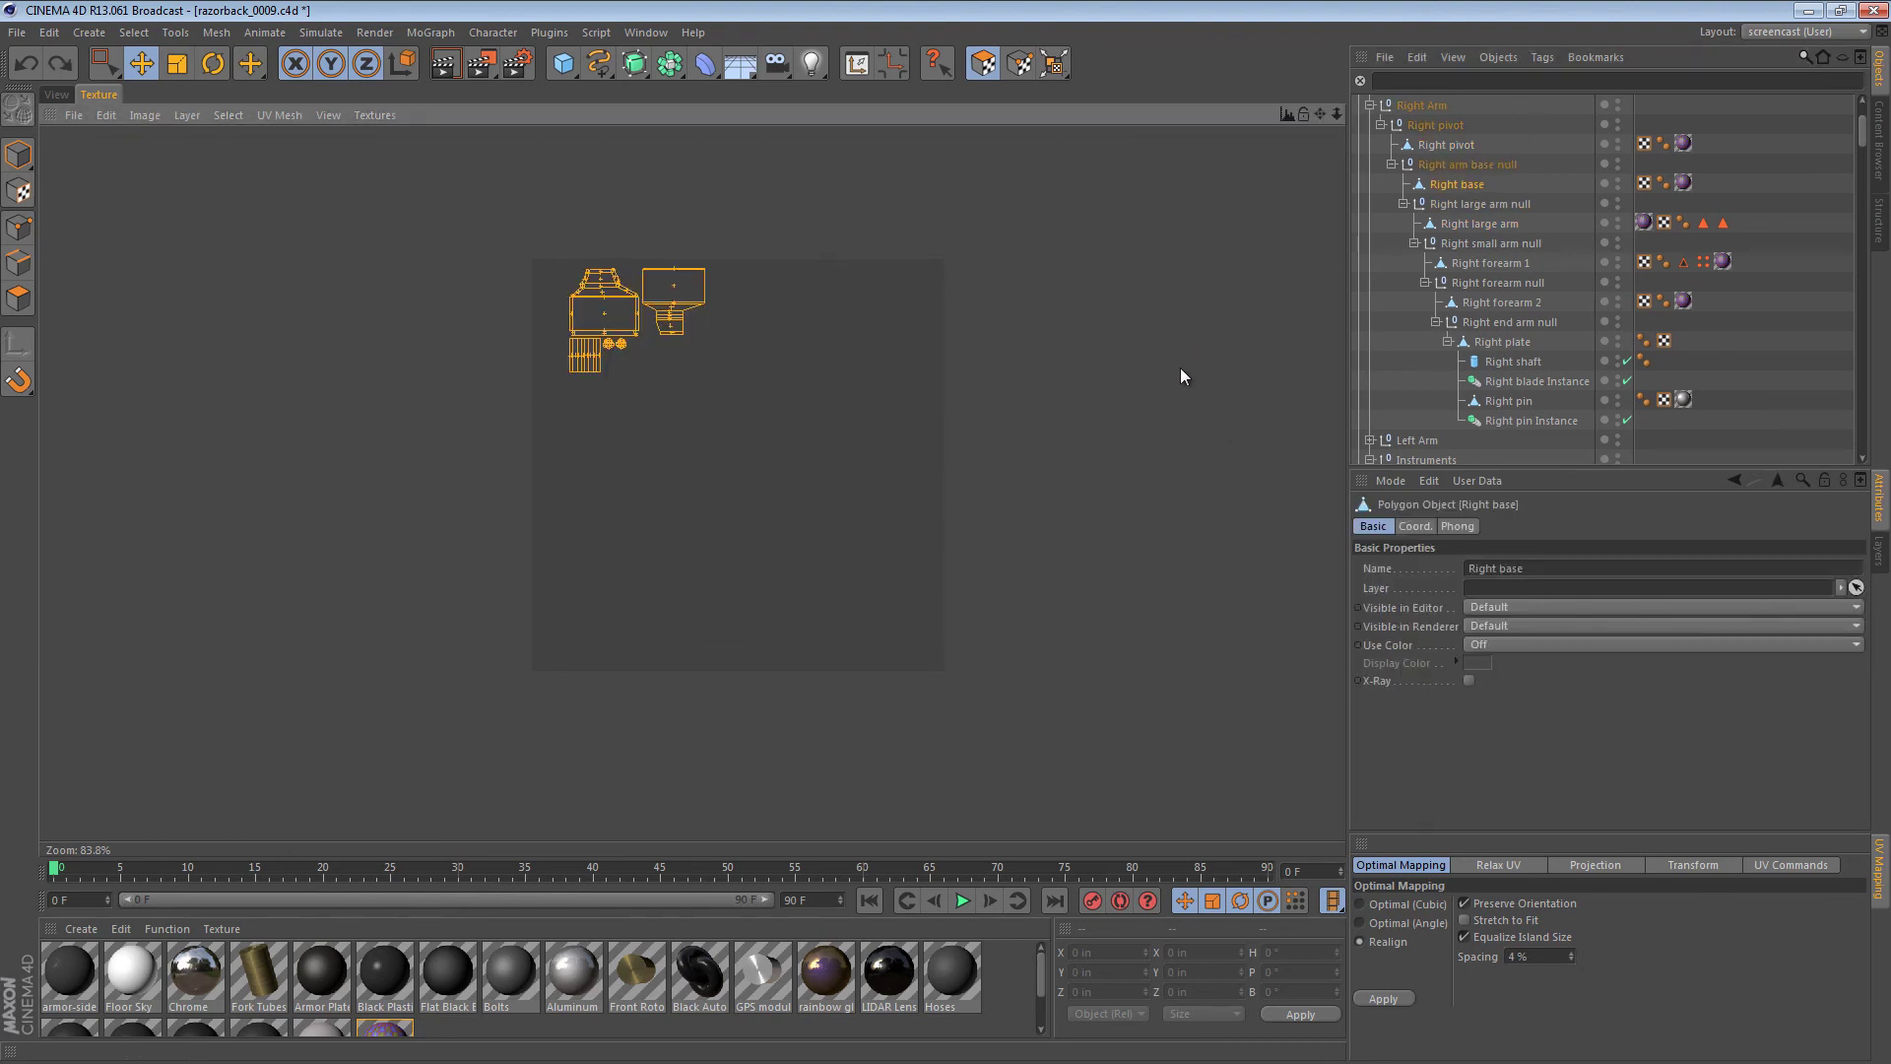
{"action": "key", "text": "ctrl+z"}
{"action": "left_click", "coordinate": [760, 529]}
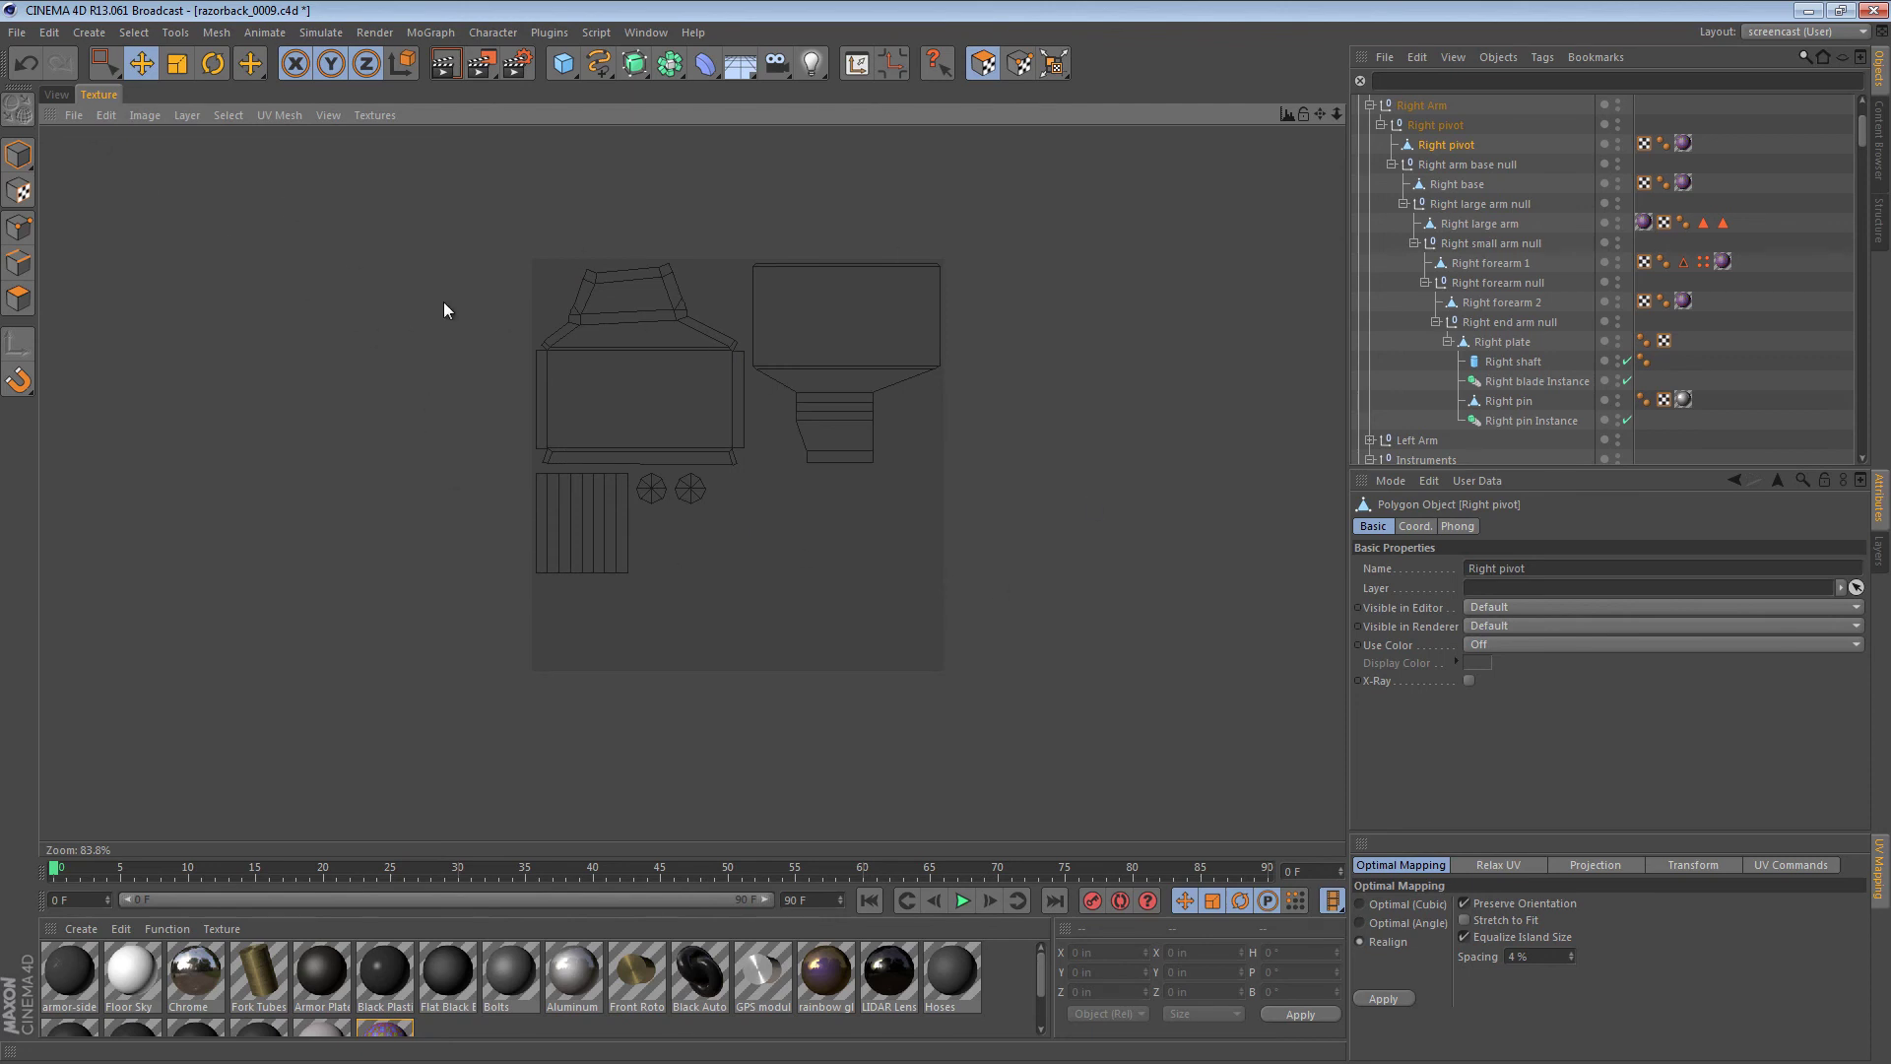
- Scale all of Right pivot's UV islands down slightly so they sit inside the texture edges, and clear the selection
{"action": "left_click_drag", "start_coordinate": [475, 215], "coordinate": [1151, 741]}
{"action": "key", "text": "t"}
{"action": "left_click_drag", "start_coordinate": [736, 477], "coordinate": [809, 481]}
{"action": "left_click", "coordinate": [805, 526]}
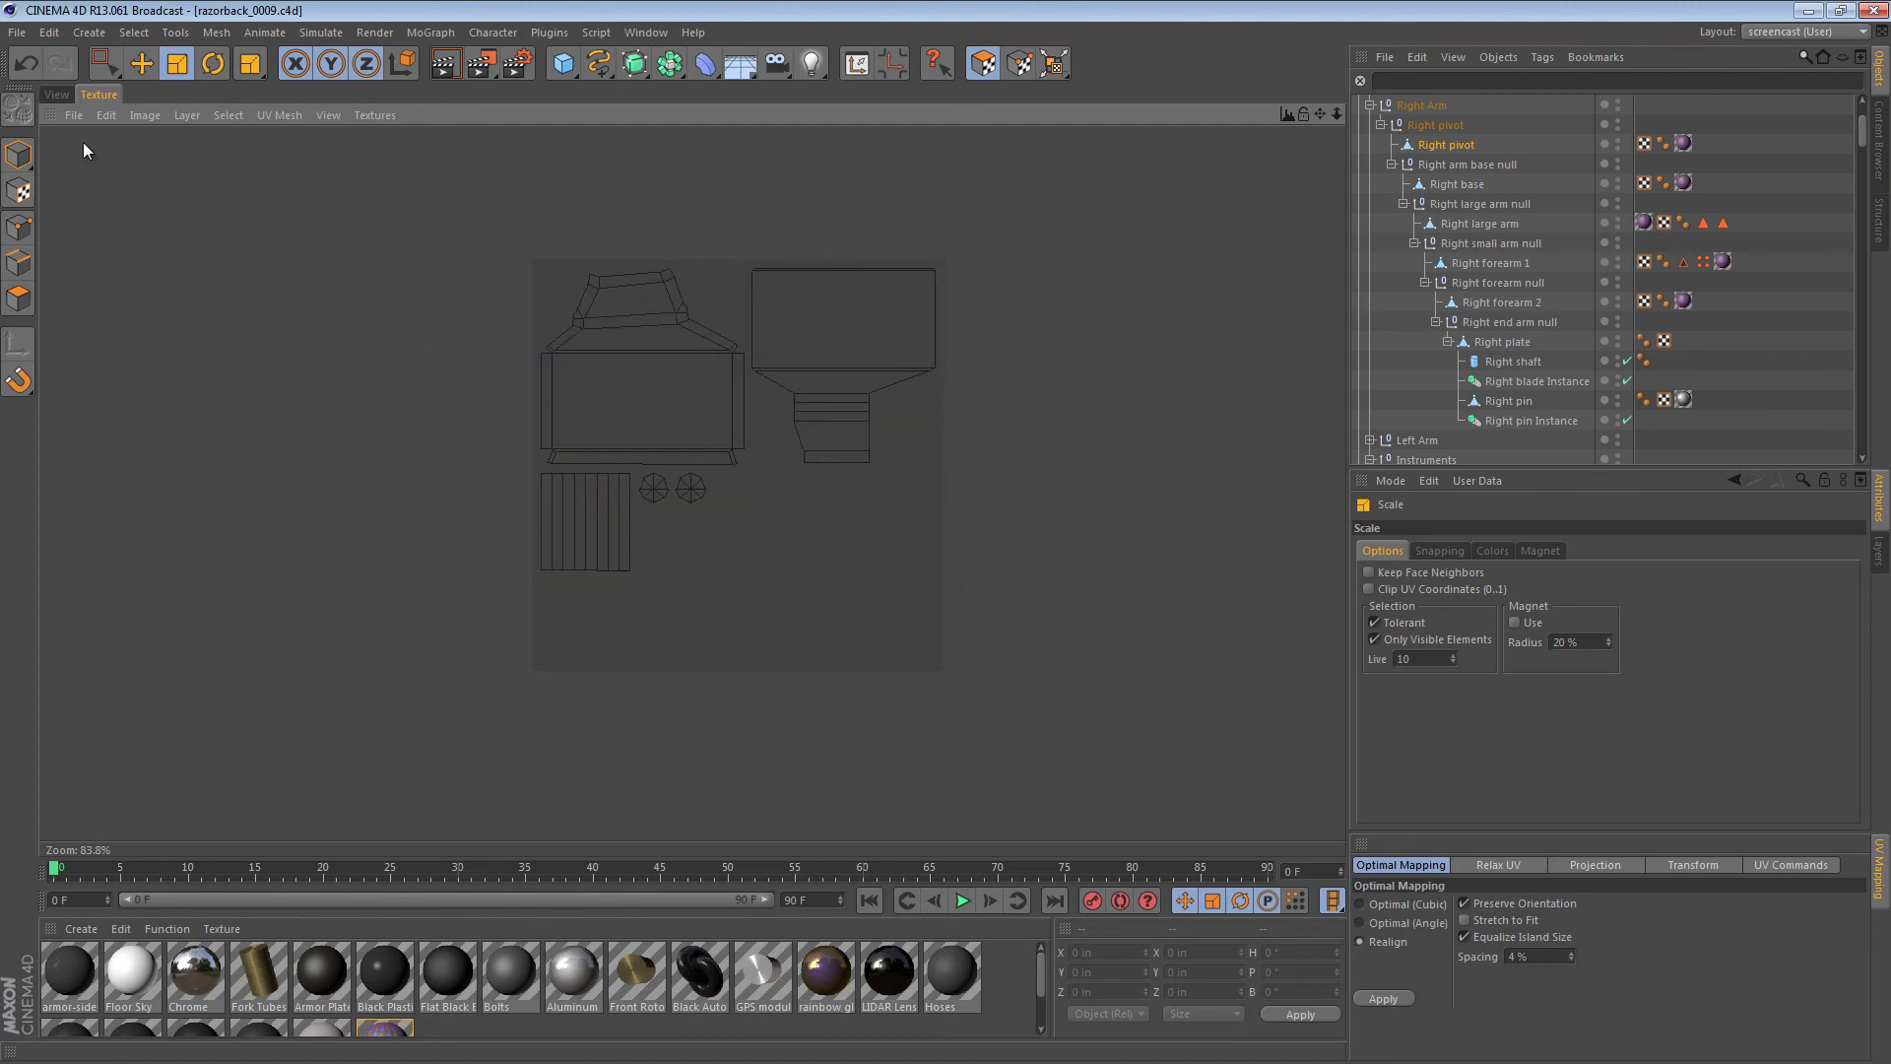
- Return to the 3D view and delete the entire Left Arm group
{"action": "left_click", "coordinate": [56, 94]}
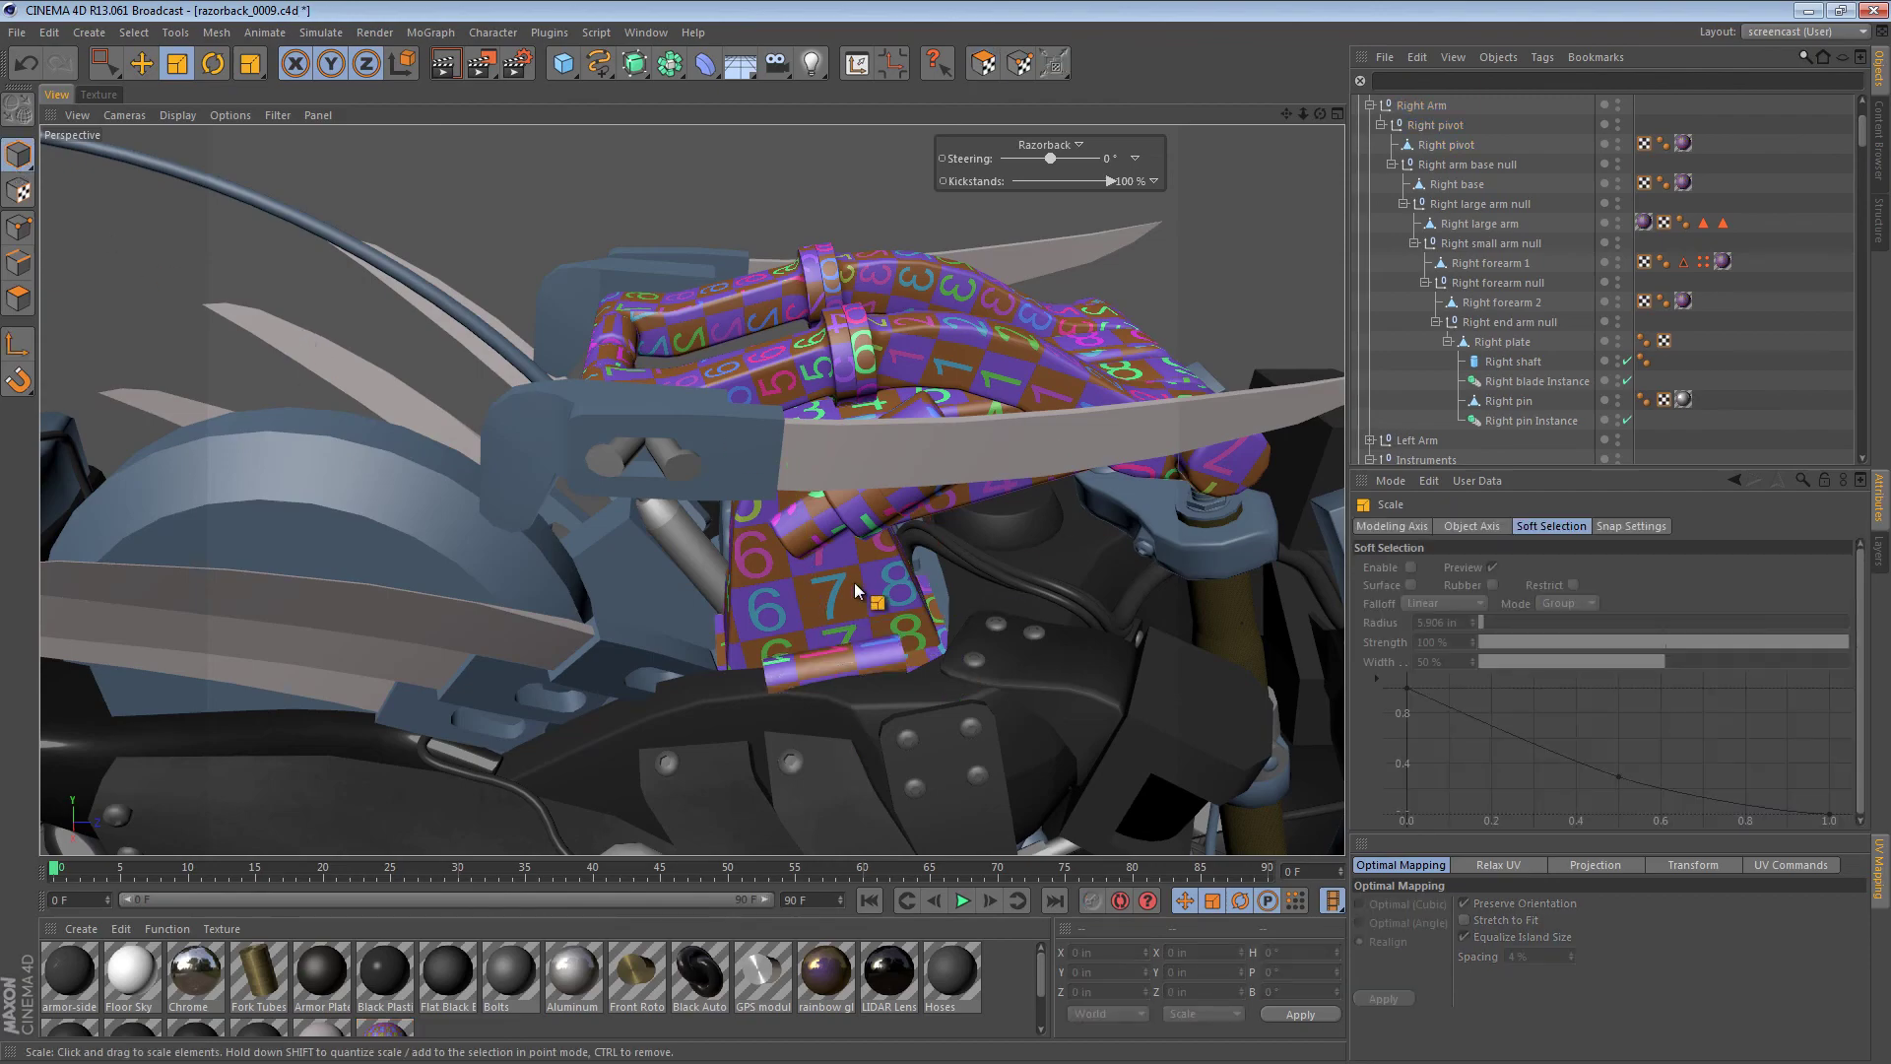
{"action": "mouse_move", "coordinate": [967, 573]}
{"action": "left_mouse_down", "text": "alt"}
{"action": "mouse_move", "coordinate": [1237, 528]}
{"action": "mouse_move", "coordinate": [1267, 677]}
{"action": "mouse_move", "coordinate": [1190, 676]}
{"action": "mouse_move", "coordinate": [965, 510]}
{"action": "mouse_move", "coordinate": [621, 473]}
{"action": "mouse_move", "coordinate": [1024, 483]}
{"action": "mouse_move", "coordinate": [1138, 537]}
{"action": "mouse_move", "coordinate": [944, 568]}
{"action": "left_mouse_up", "text": "alt"}
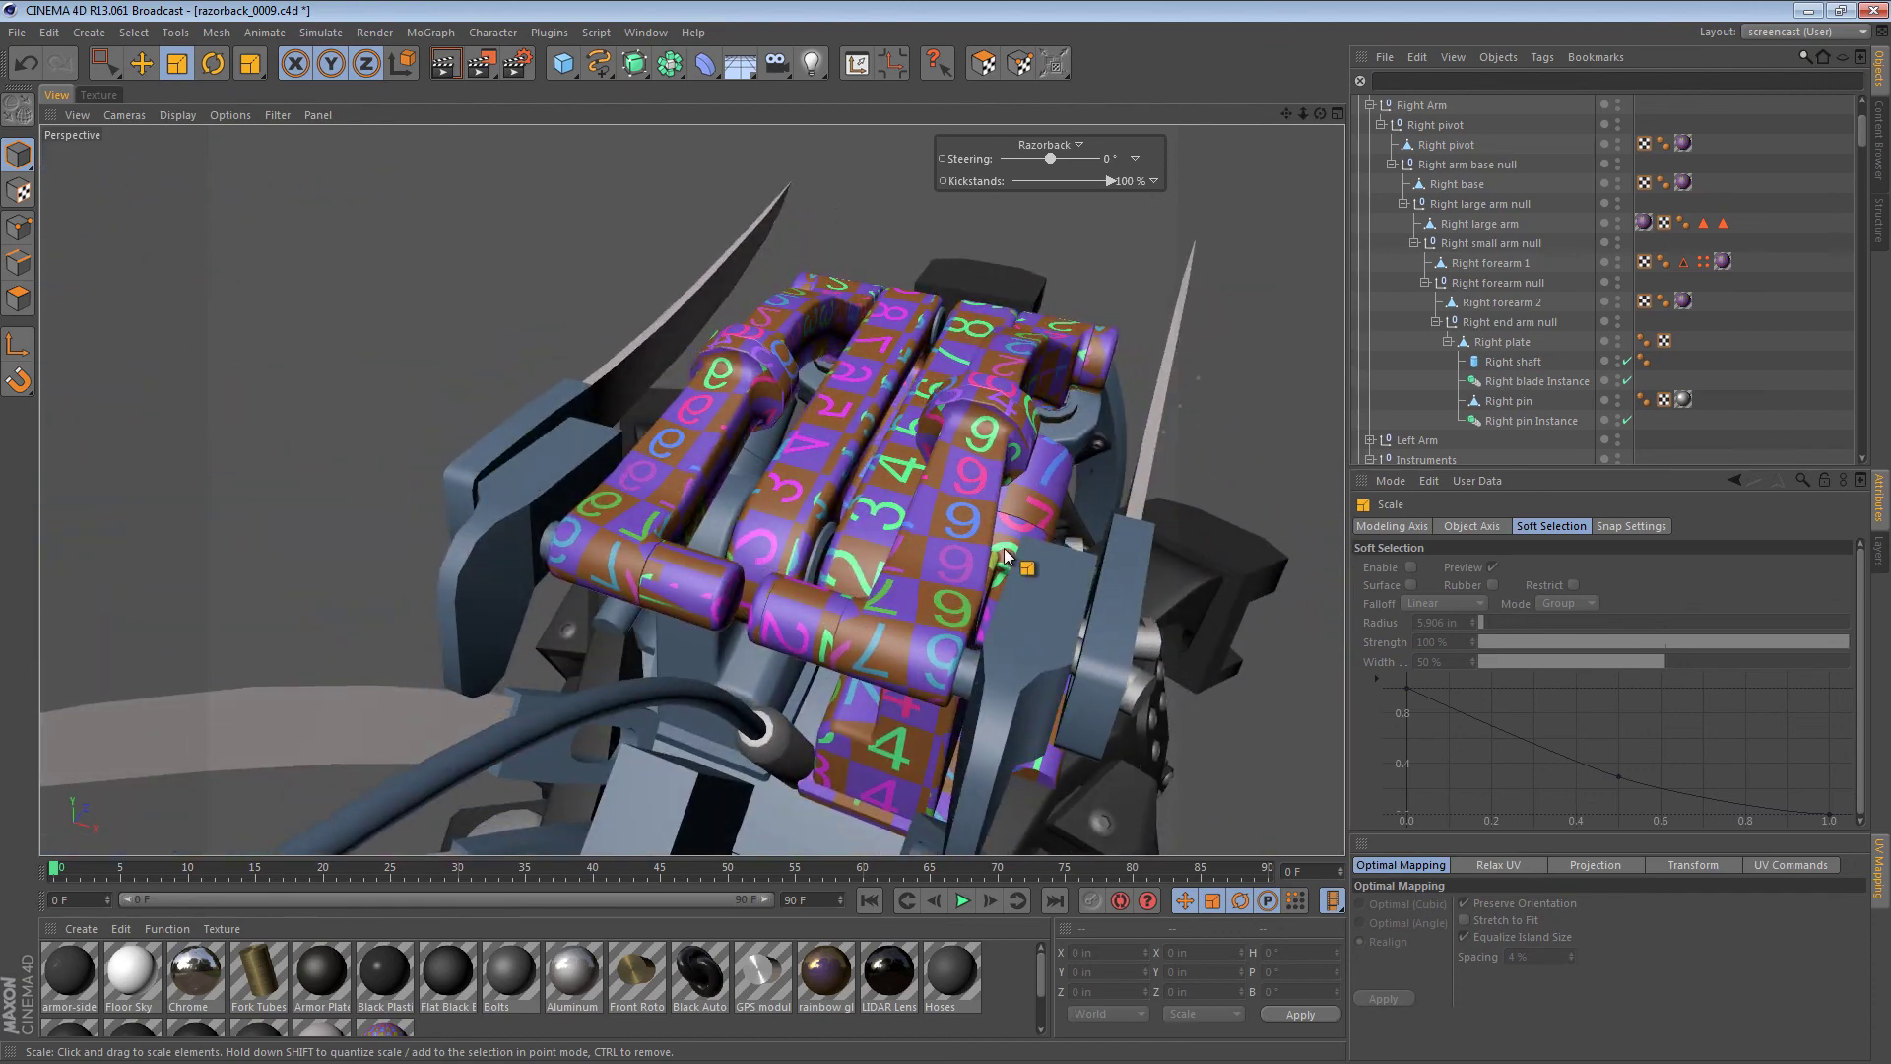
{"action": "key", "text": "e"}
{"action": "left_click", "coordinate": [743, 670]}
{"action": "scroll", "coordinate": [1446, 328], "scroll_direction": "down", "scroll_amount": 2}
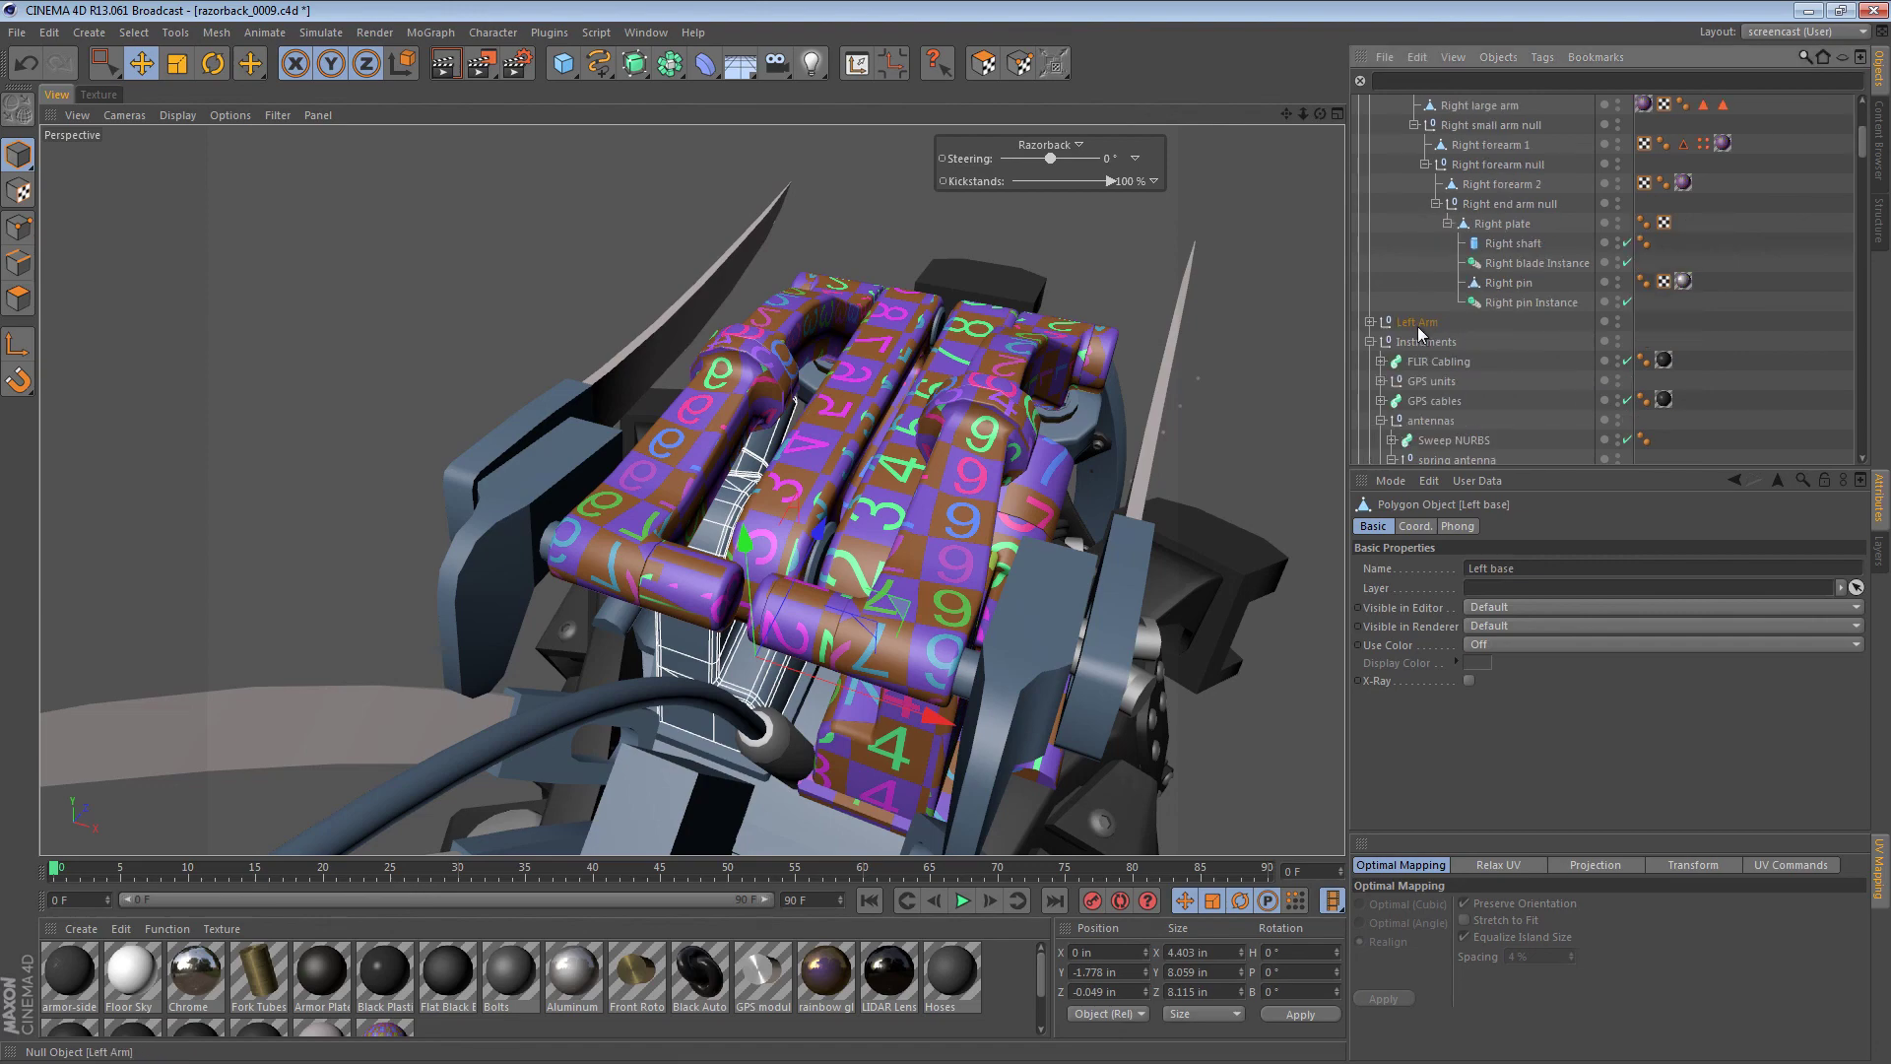
{"action": "left_click", "coordinate": [1419, 325]}
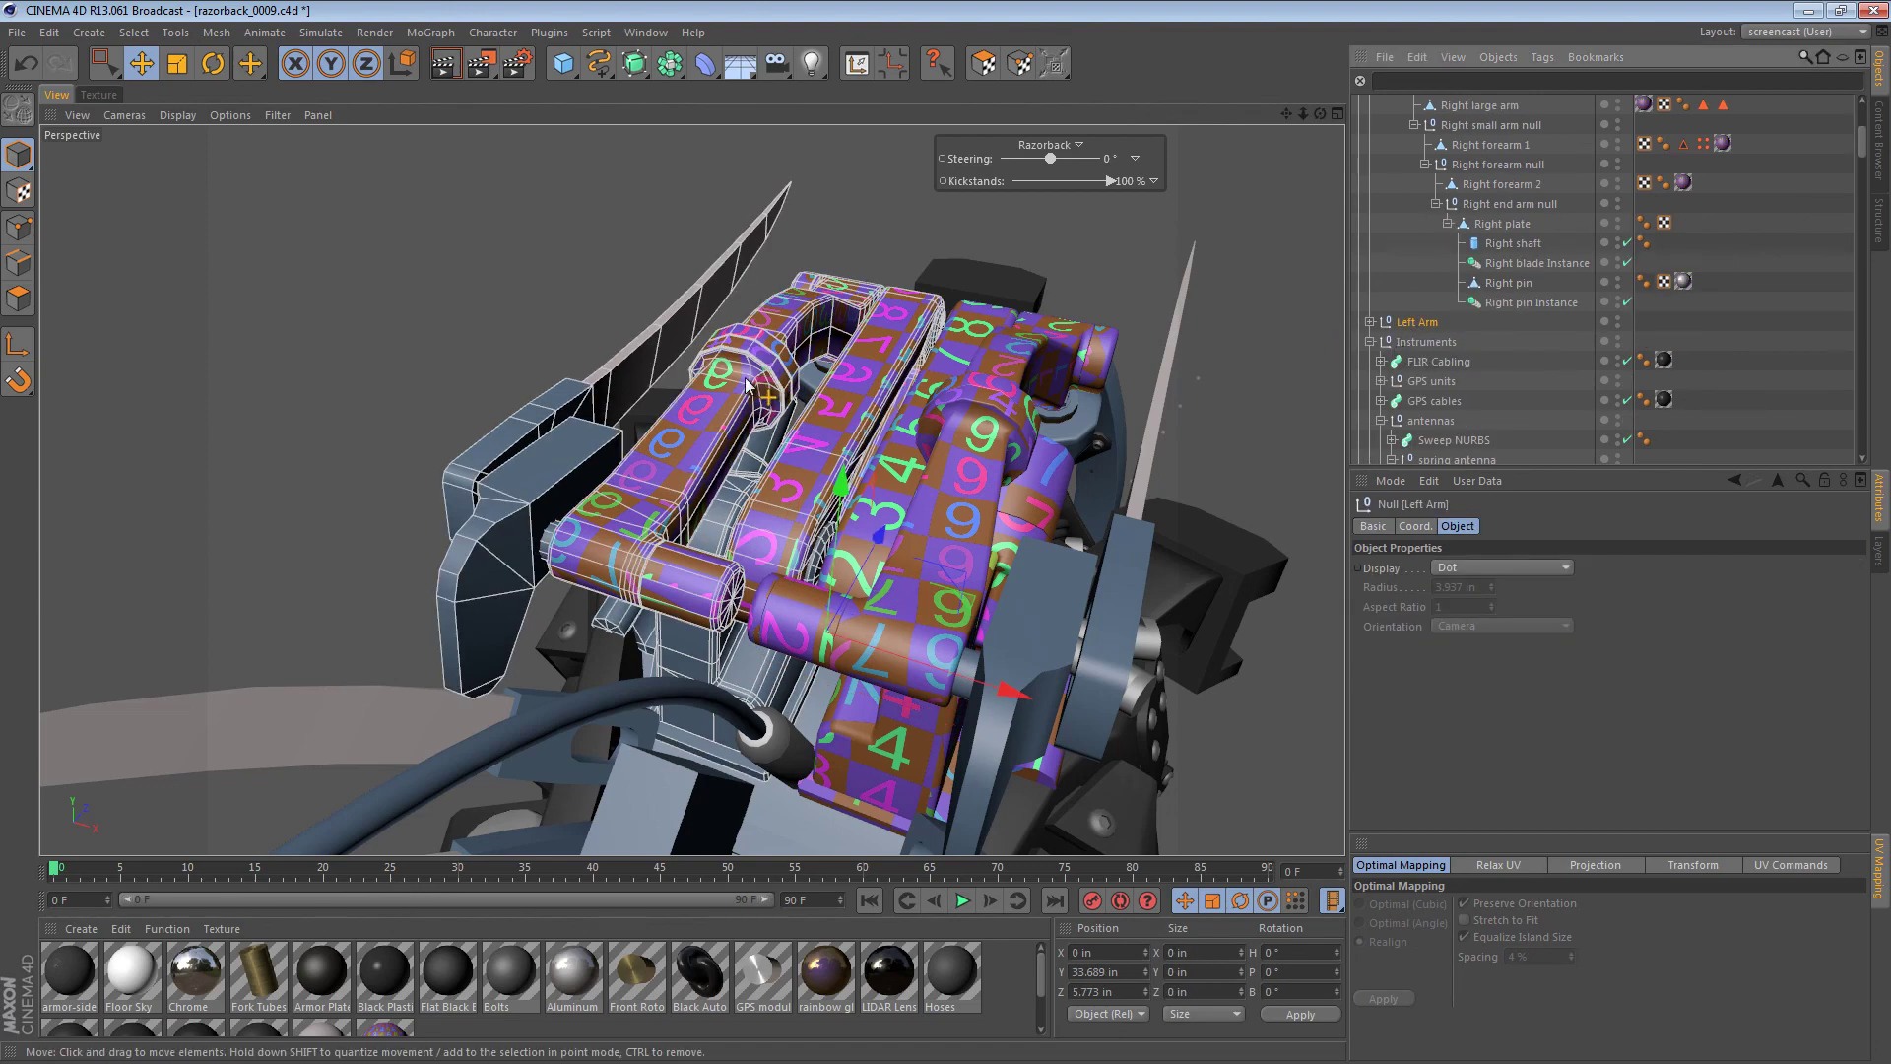
{"action": "key", "text": "Delete"}
- View the whole motorcycle from its side with the textured right arm in place
{"action": "left_click_drag", "start_coordinate": [748, 394], "coordinate": [1281, 435], "text": "alt"}
{"action": "right_click_drag", "start_coordinate": [1030, 567], "coordinate": [924, 586], "text": "alt"}
{"action": "left_click_drag", "start_coordinate": [922, 588], "coordinate": [843, 386], "text": "alt"}
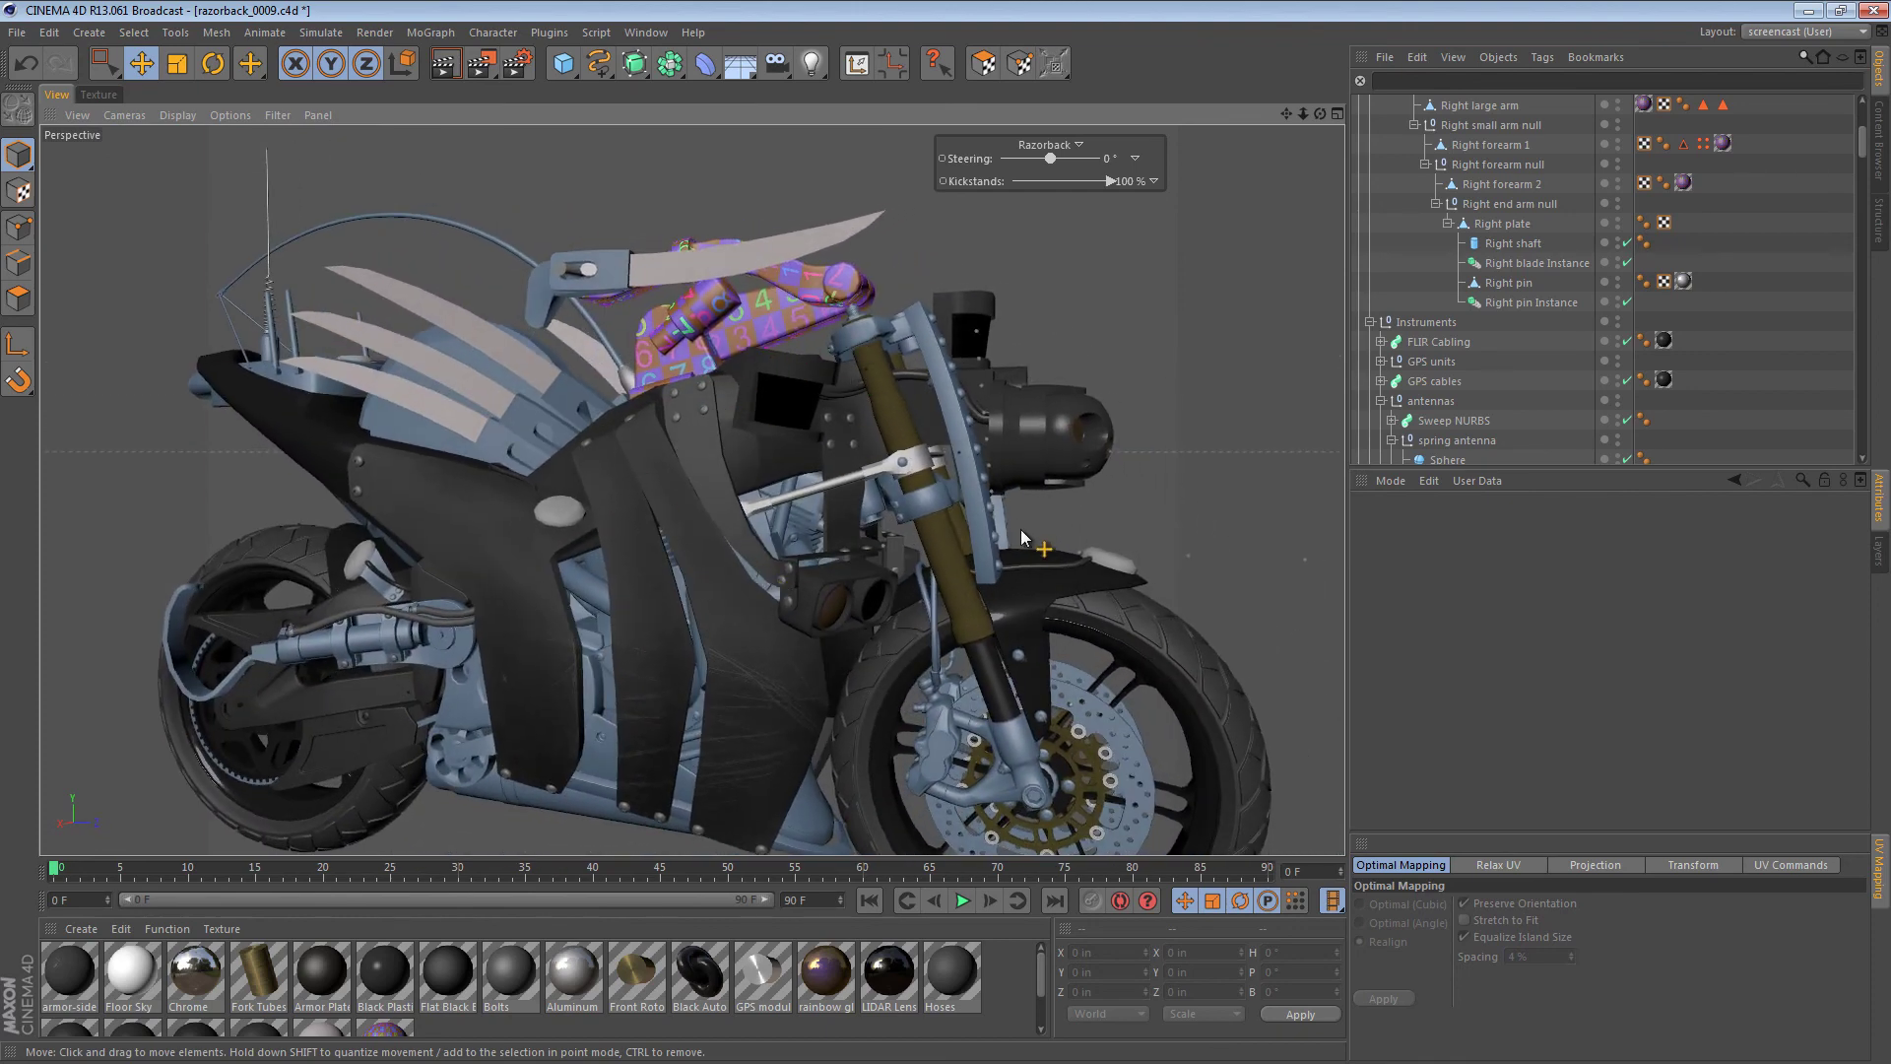